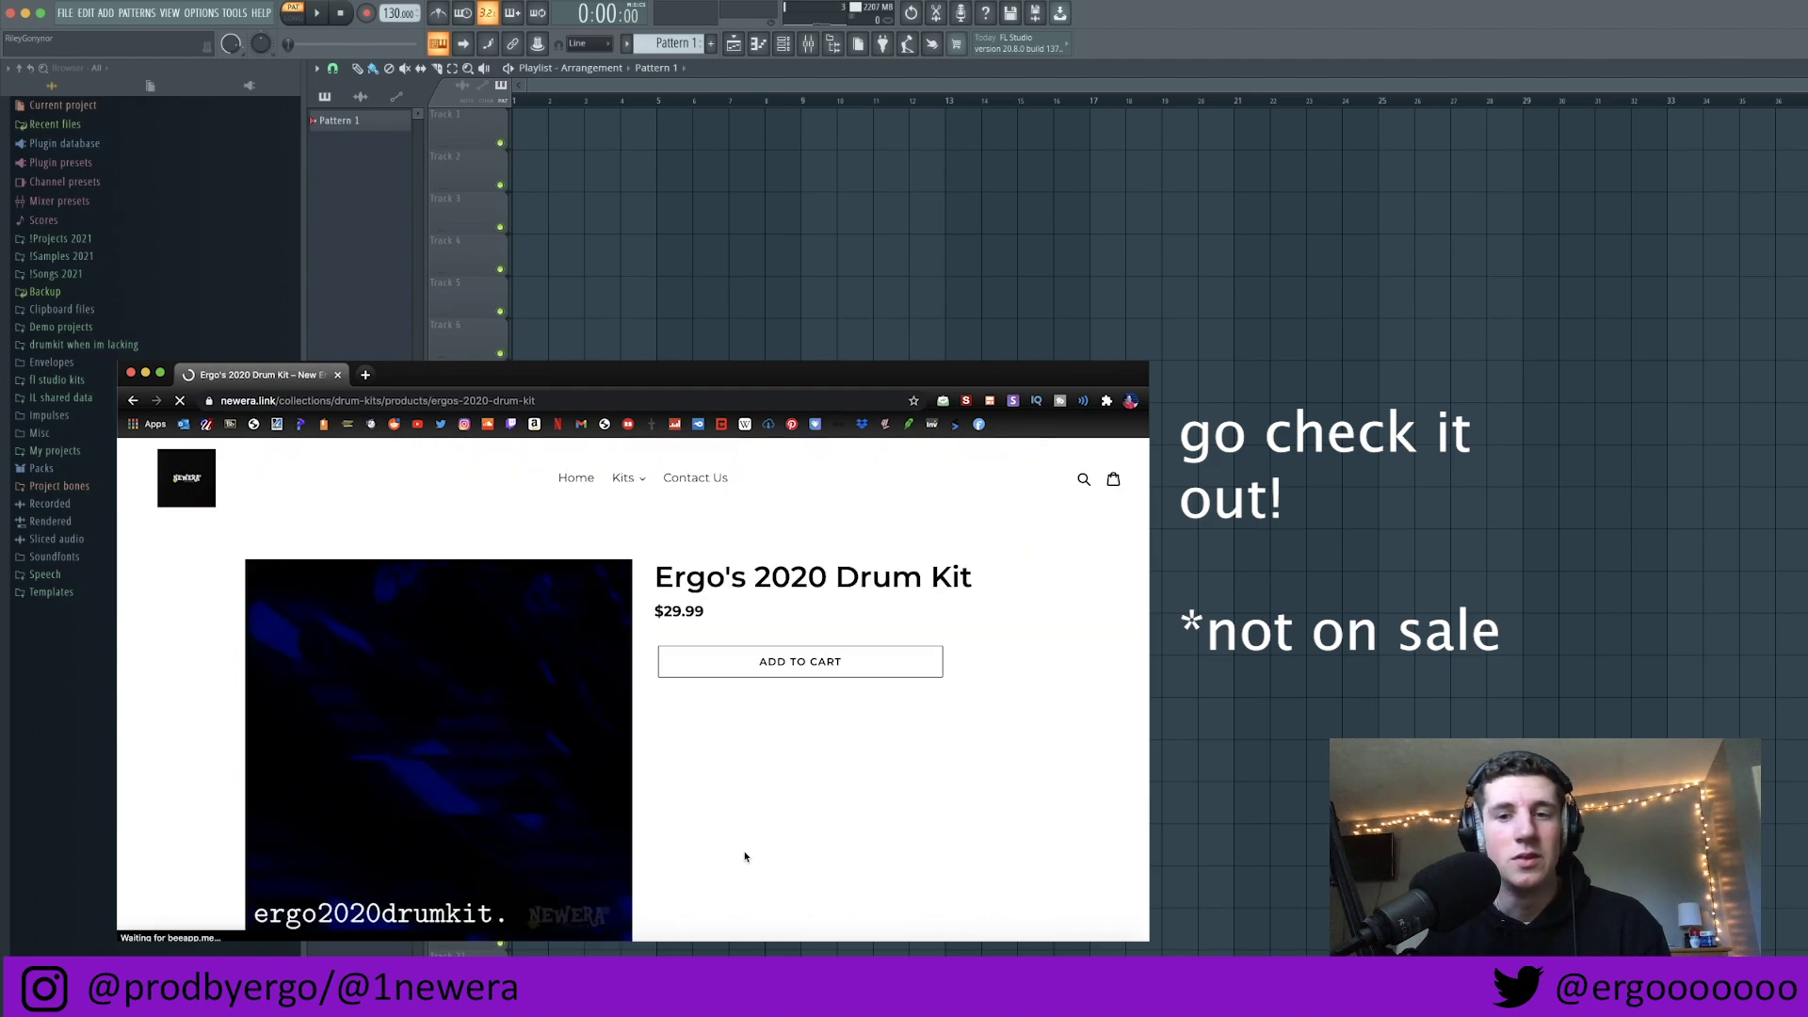
{"action": "scroll", "coordinate": [743, 855], "scroll_direction": "down", "scroll_amount": 2}
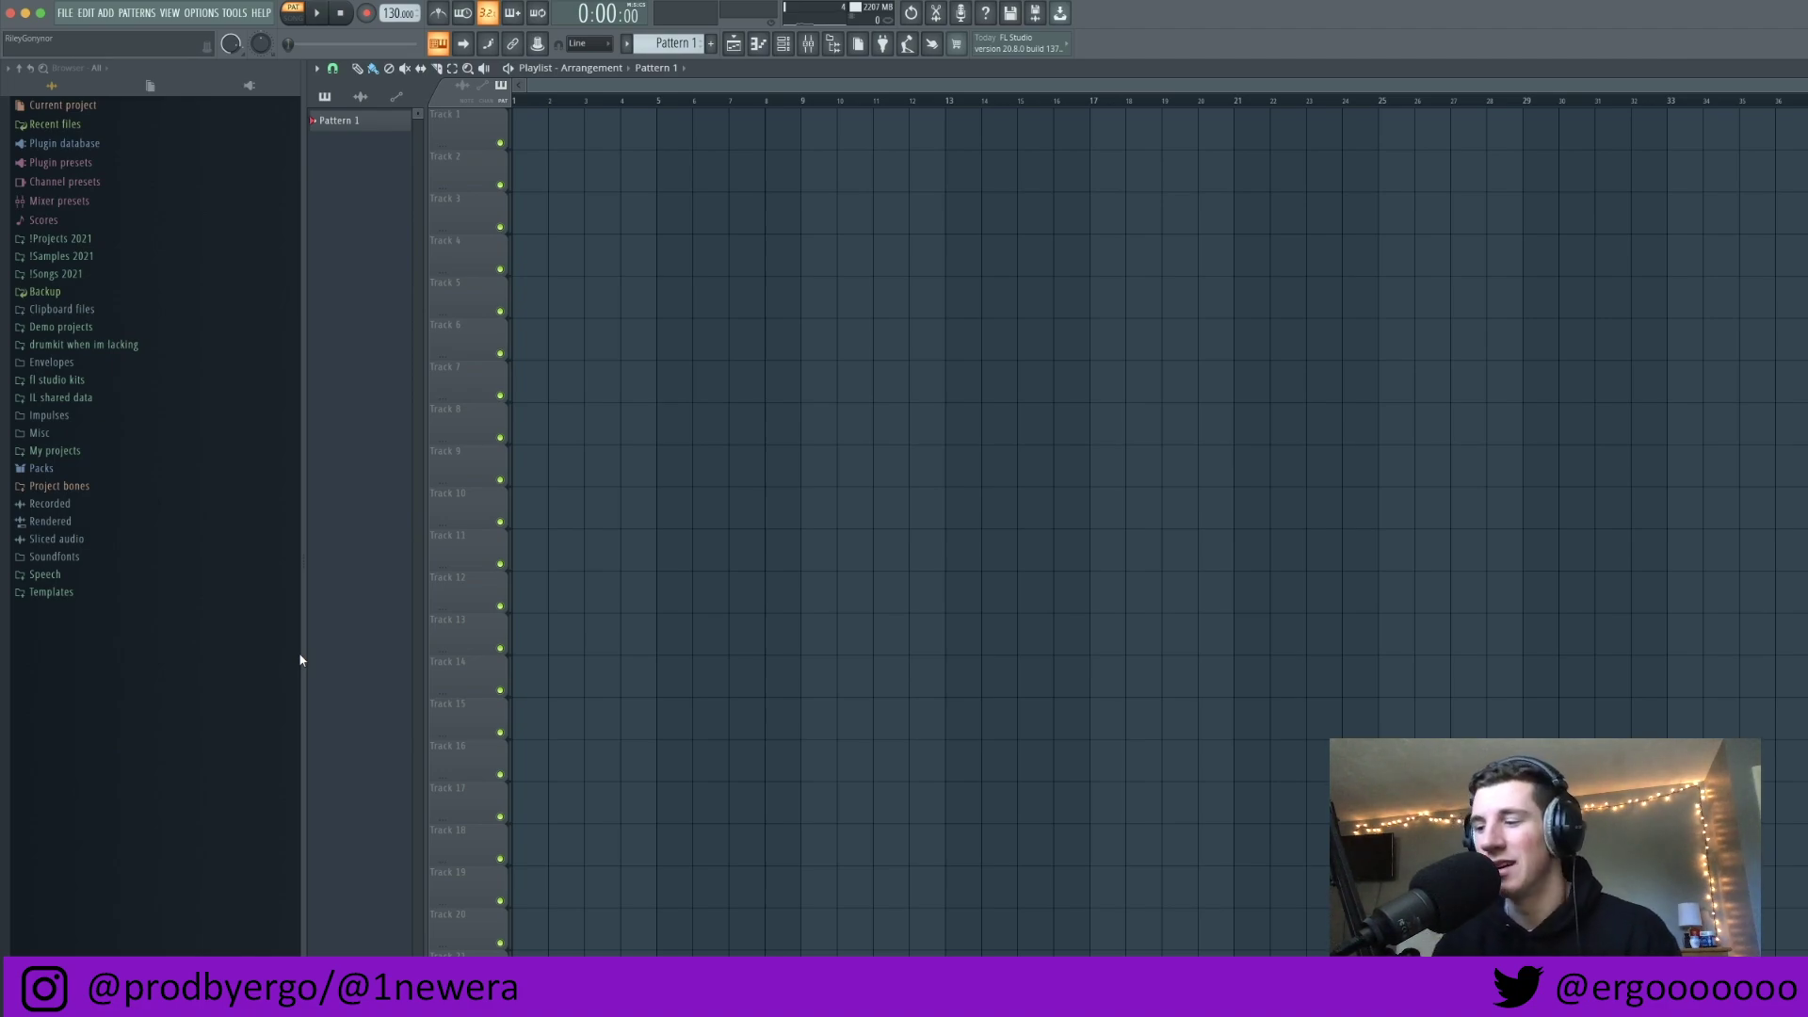
Step: Open the Omnisphere piano roll and place three back-to-back descending notes, D#, B and G#, from the start of bar 1
{"action": "key", "text": "F7"}
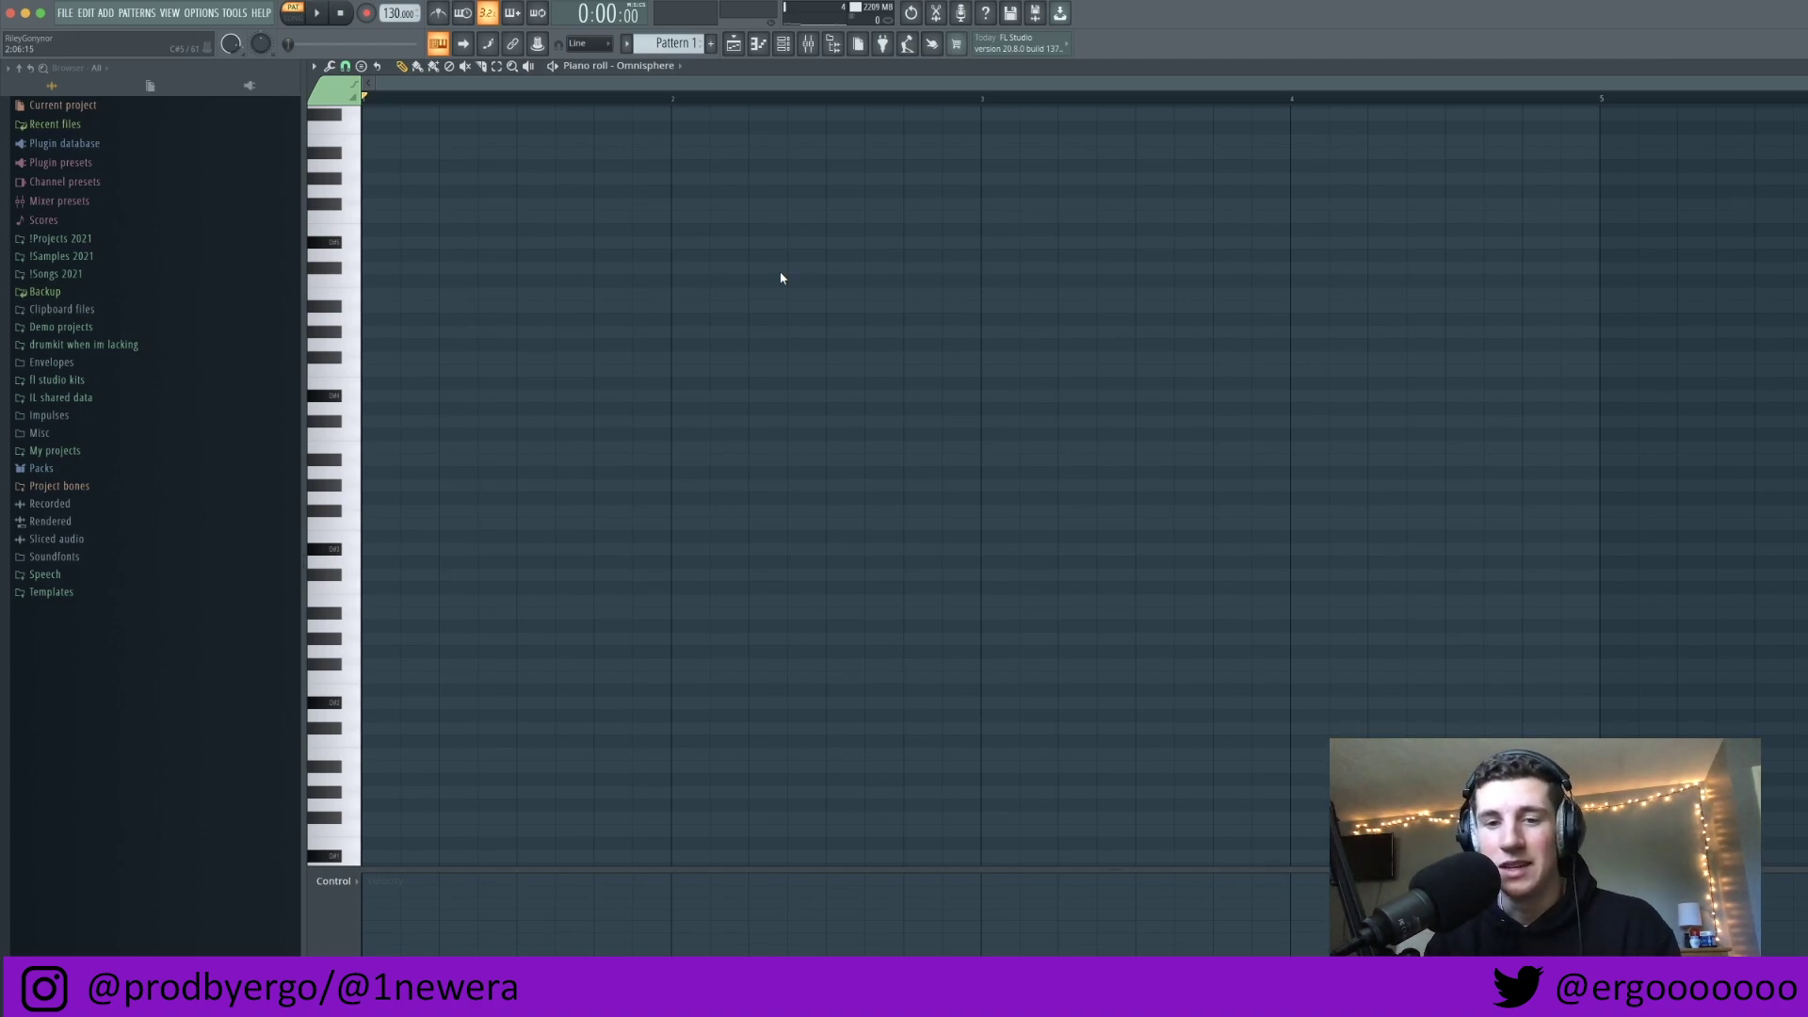
{"action": "left_click", "coordinate": [372, 397]}
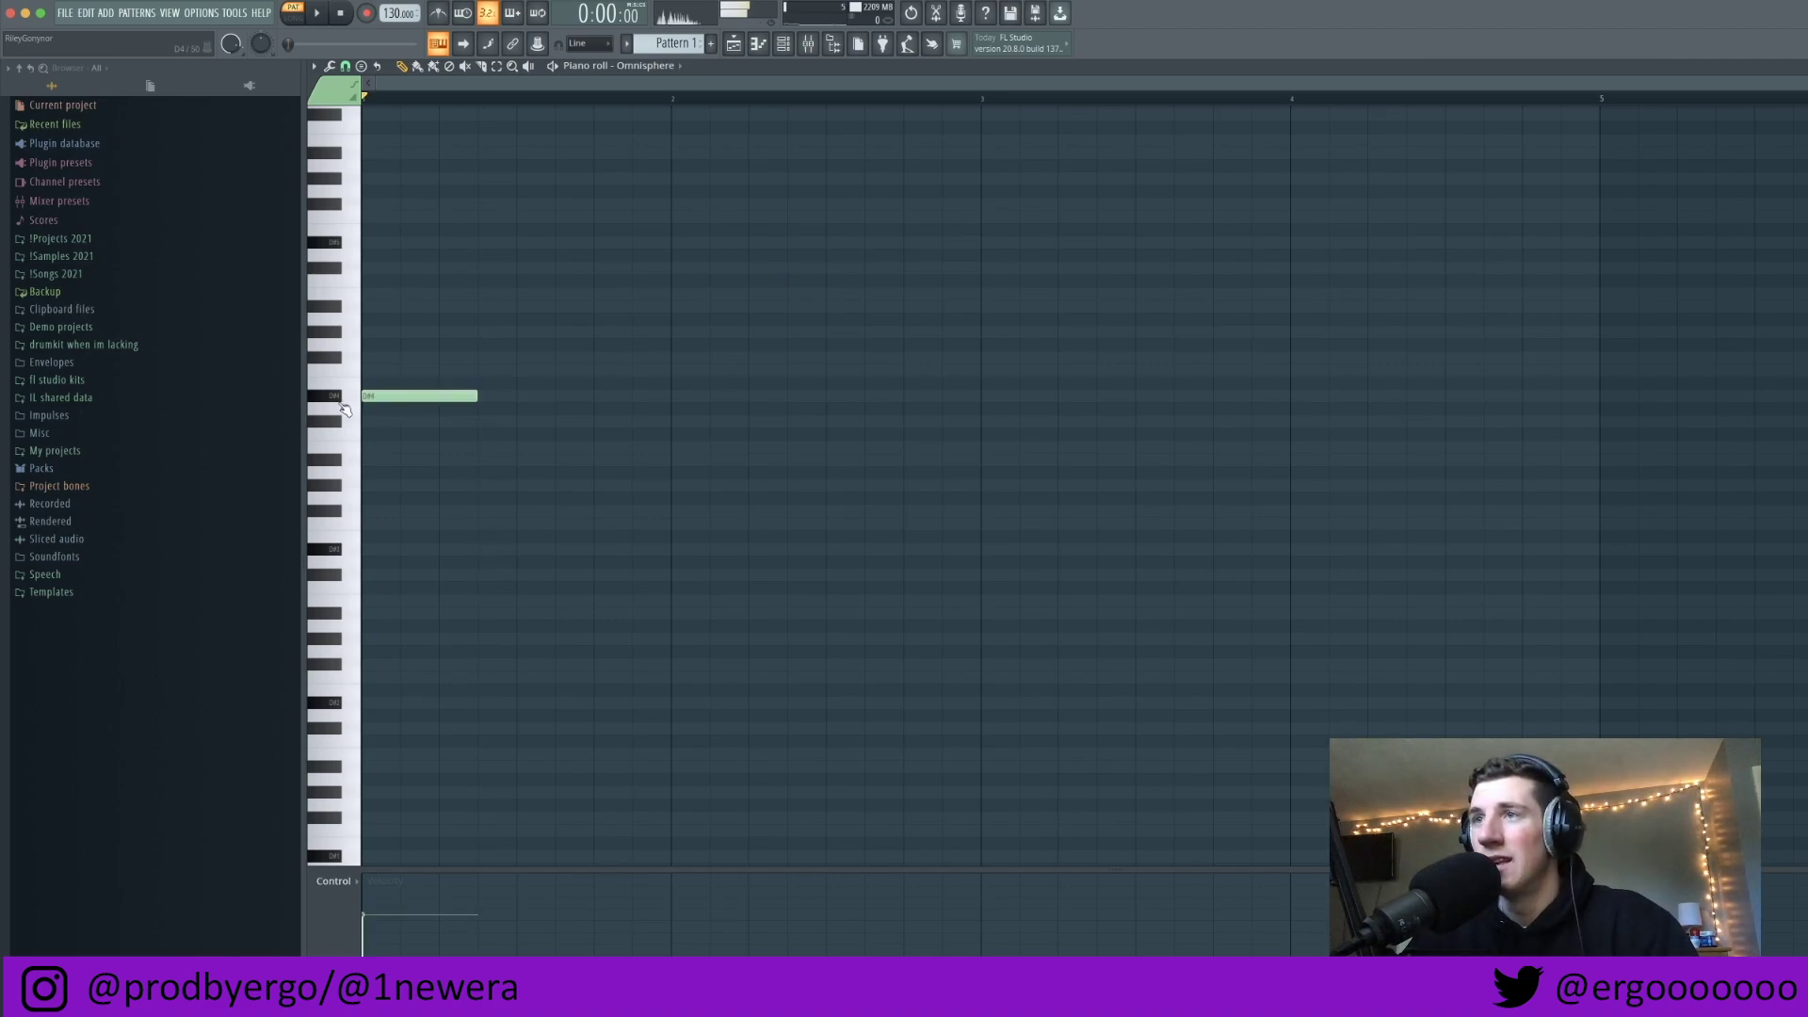
{"action": "left_click", "coordinate": [482, 448]}
{"action": "left_click", "coordinate": [601, 486]}
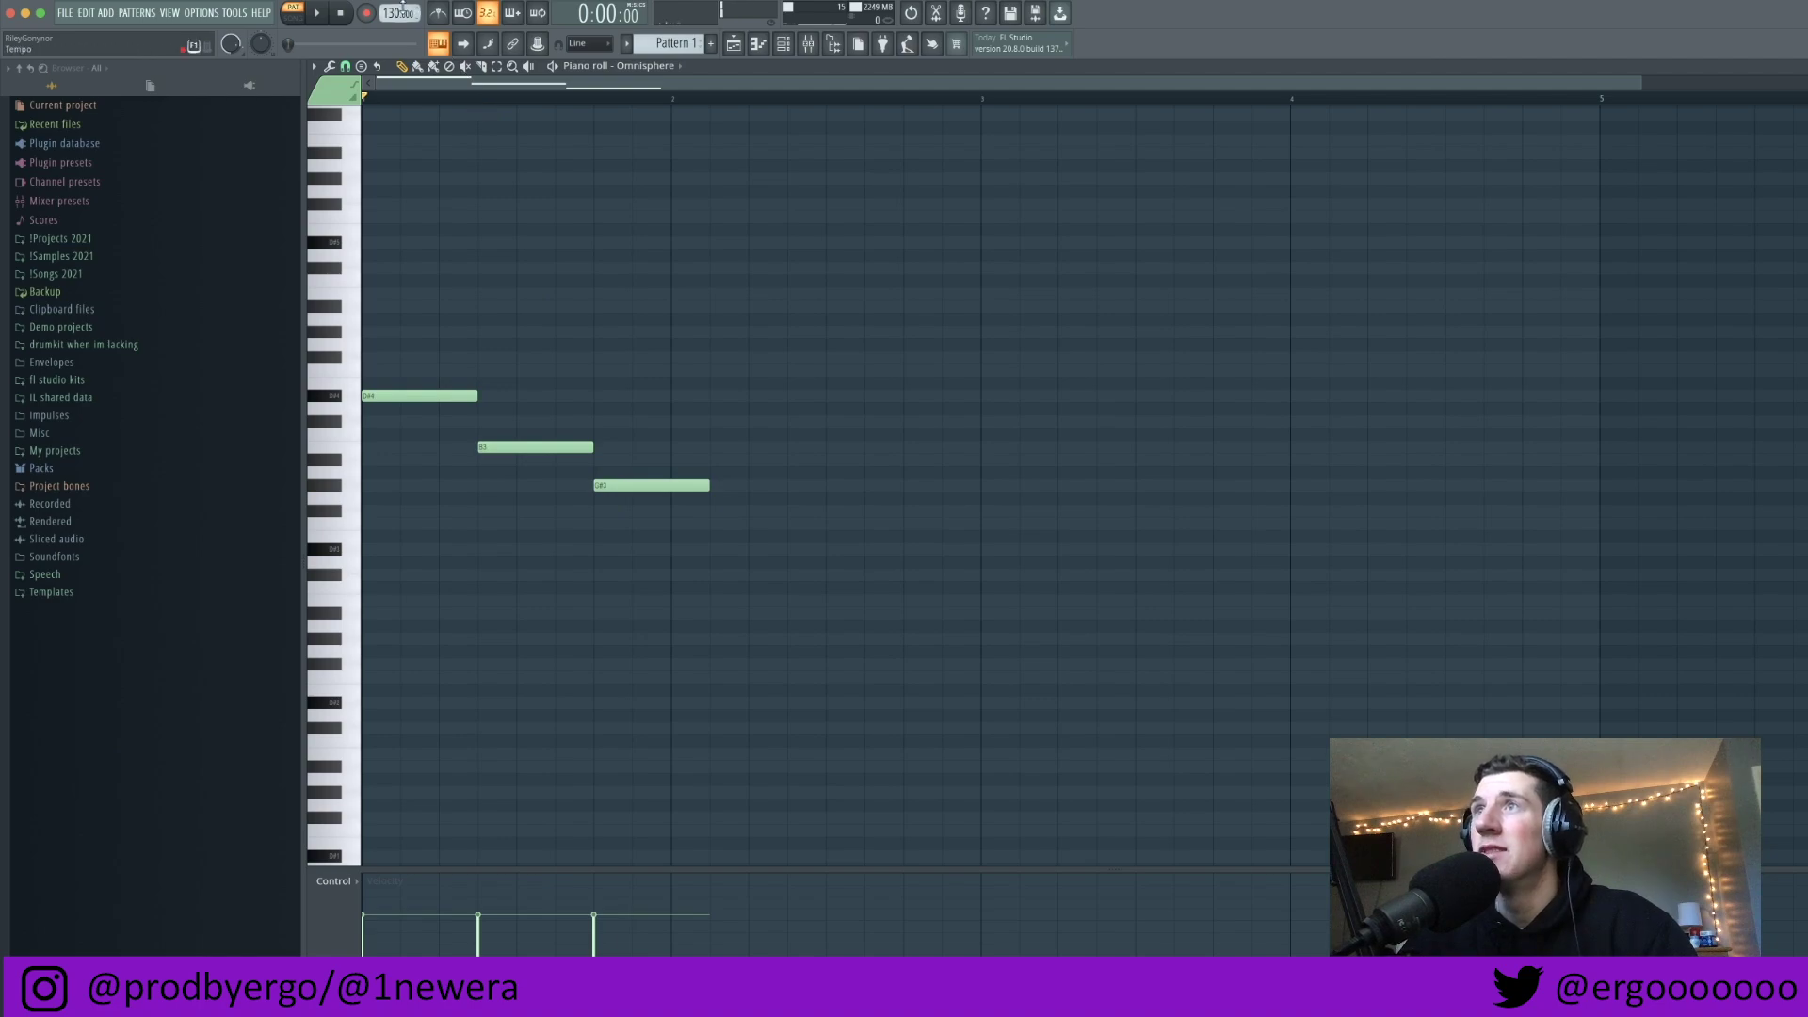
Step: Set the project tempo to 165 BPM and turn on the metronome
{"action": "left_click_drag", "start_coordinate": [403, 7], "coordinate": [391, 10]}
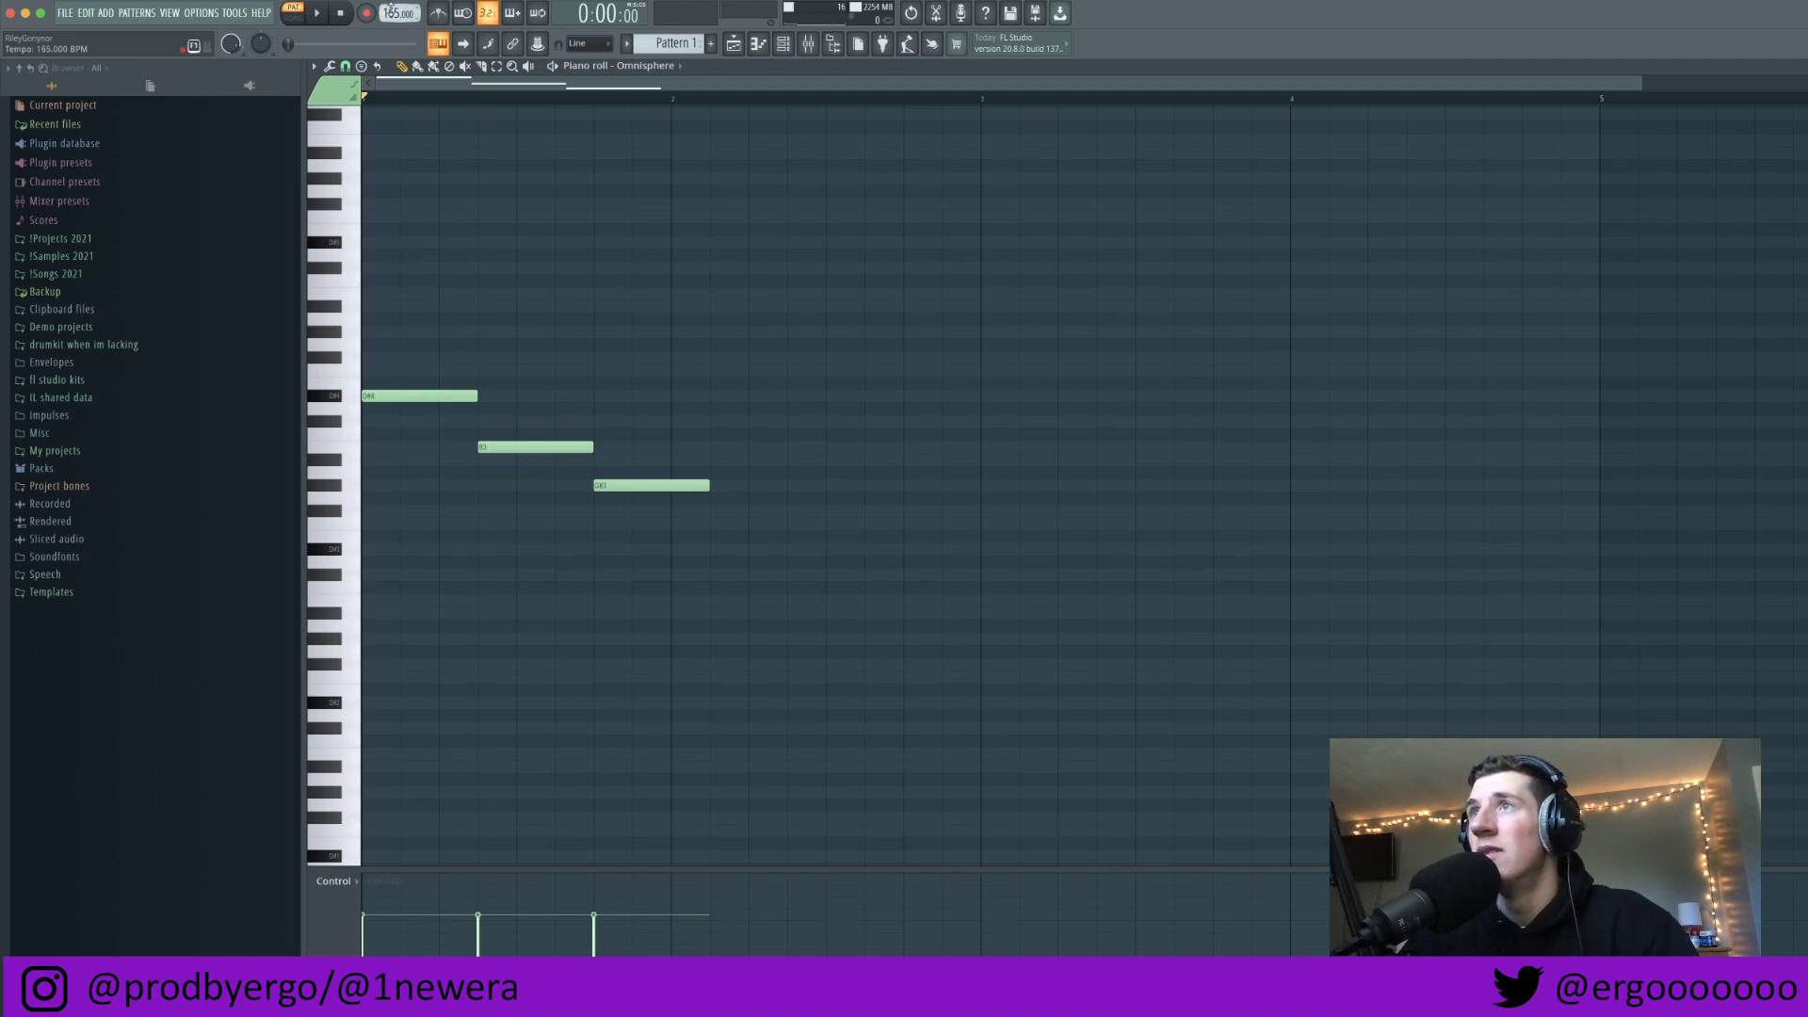
{"action": "left_click", "coordinate": [440, 13]}
Step: Move the second and third notes to C# and B, and extend the B note to the start of bar 3
{"action": "key", "text": "space"}
{"action": "scroll", "coordinate": [545, 339], "scroll_direction": "down", "scroll_amount": 1}
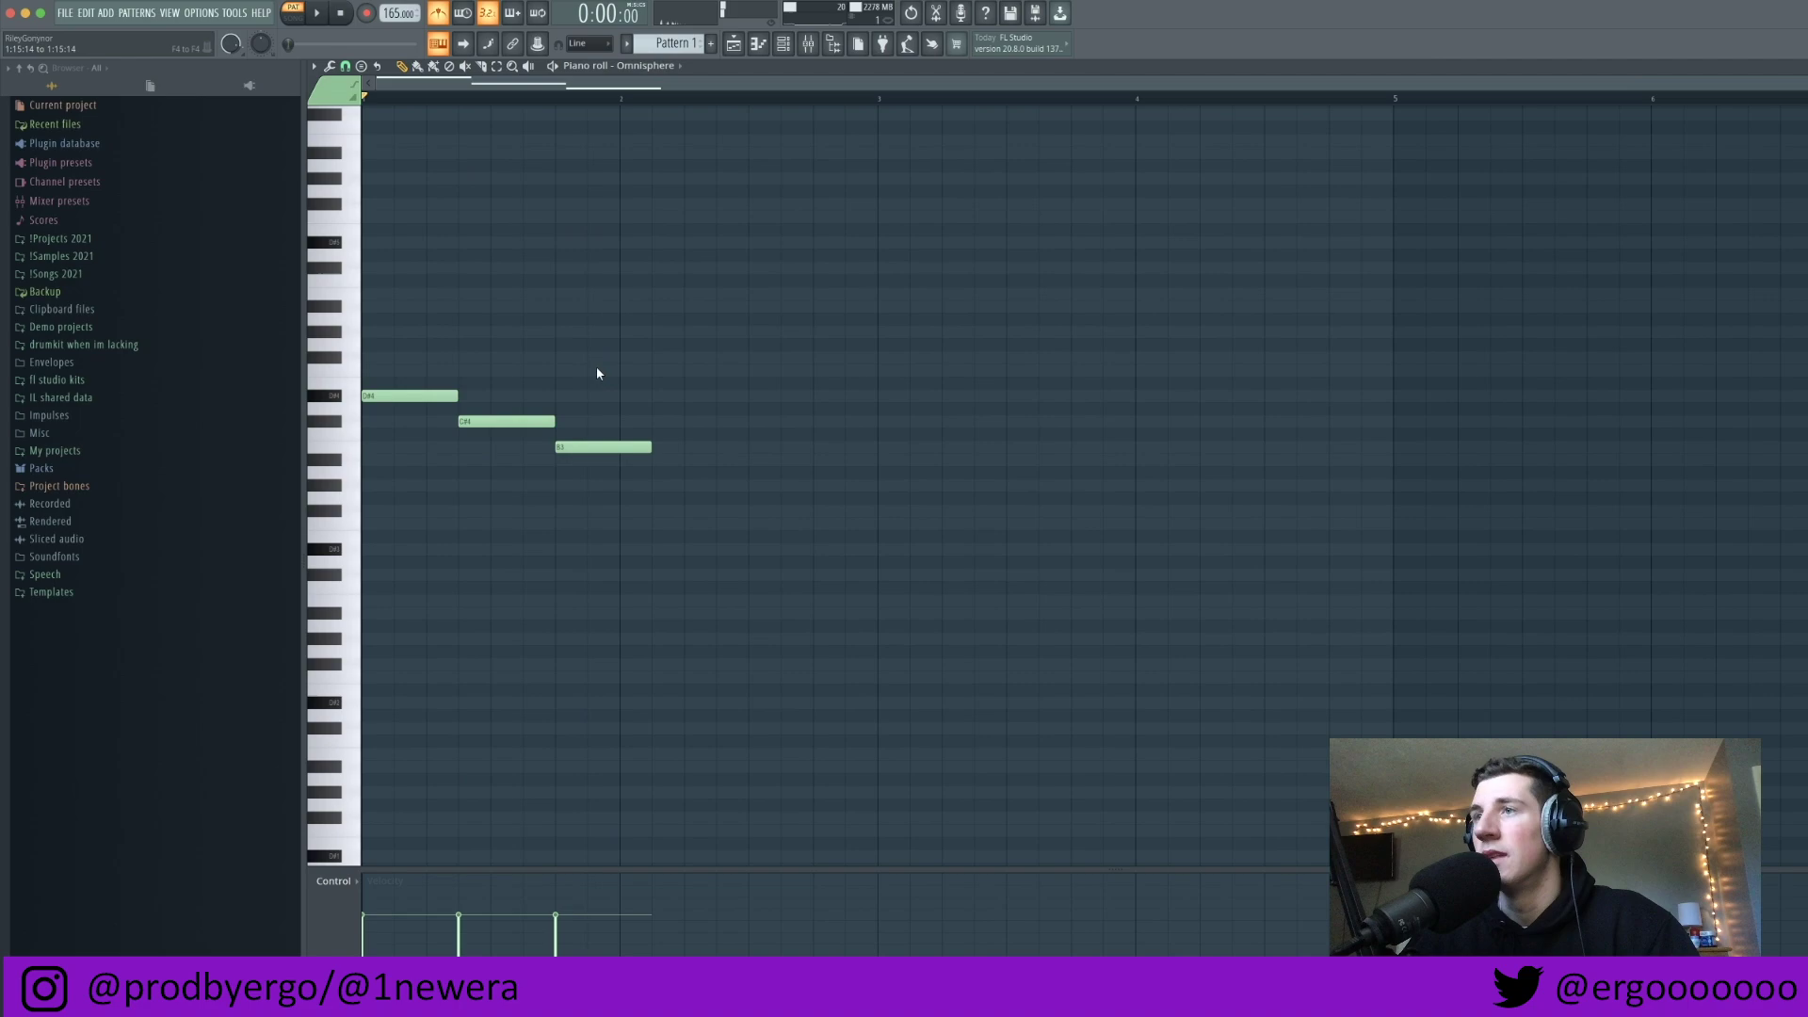
{"action": "key", "text": "space"}
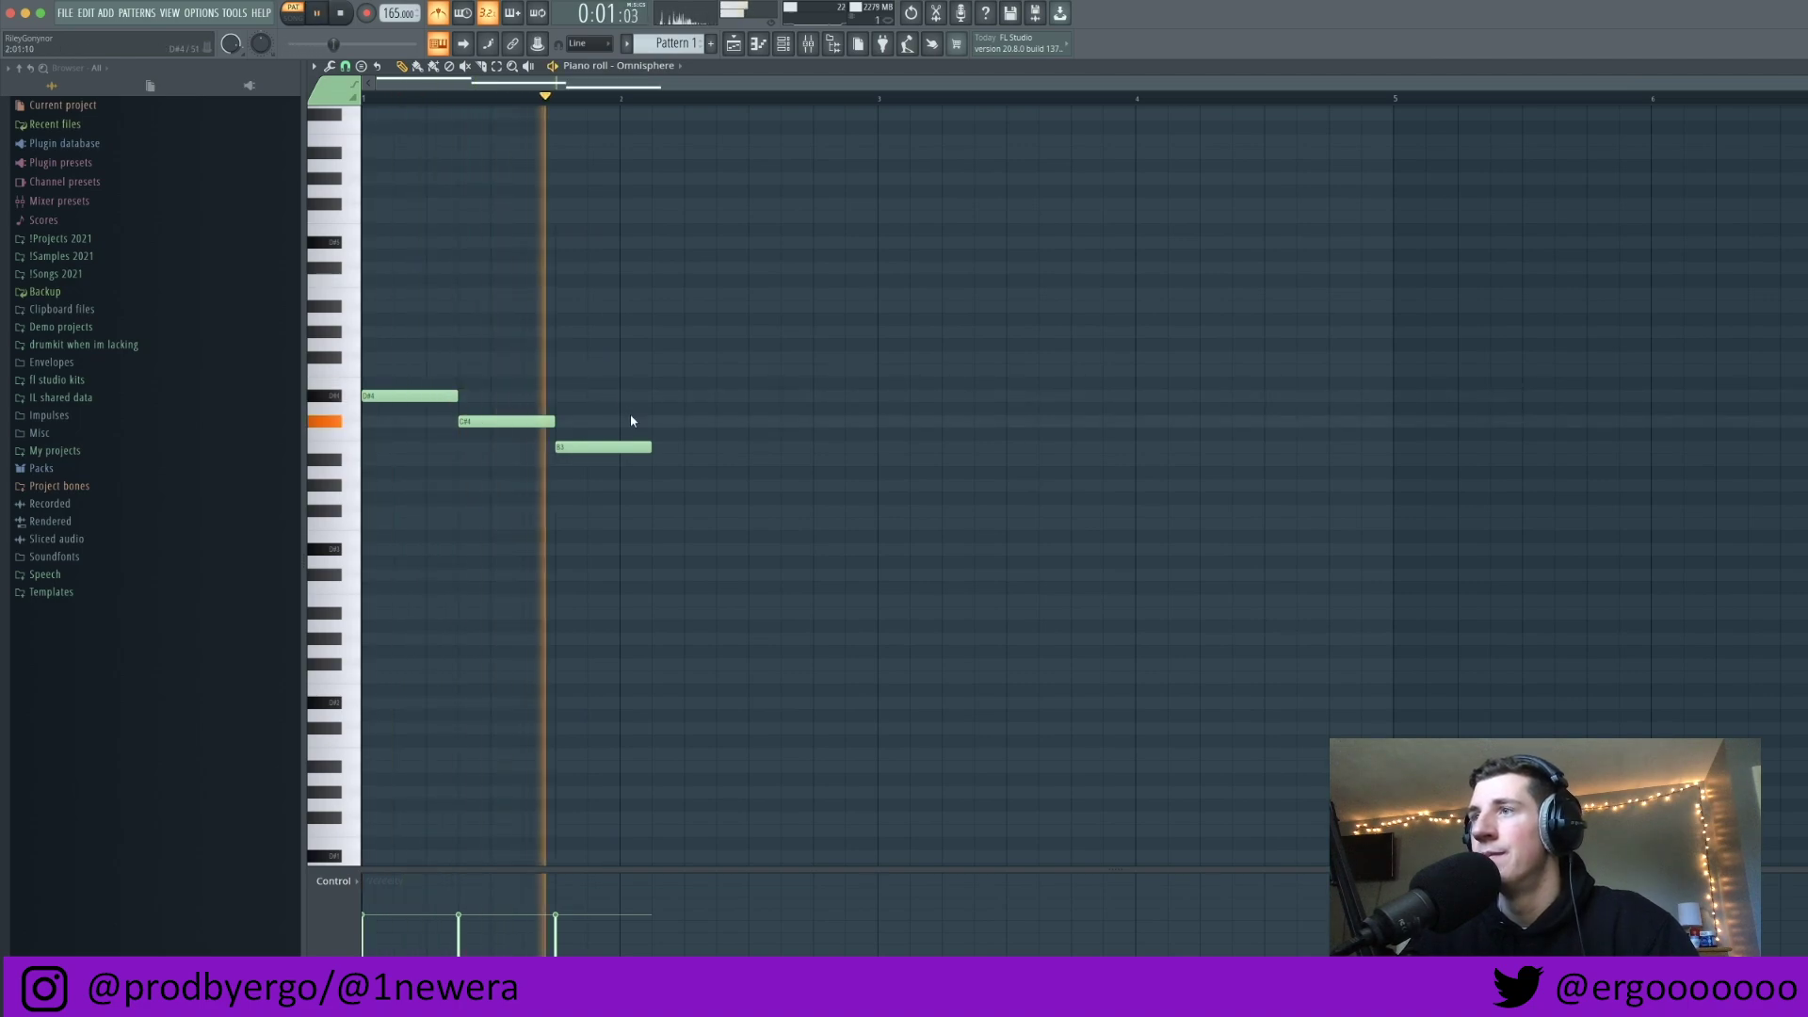
{"action": "key", "text": "space"}
{"action": "left_click_drag", "start_coordinate": [650, 447], "coordinate": [879, 475]}
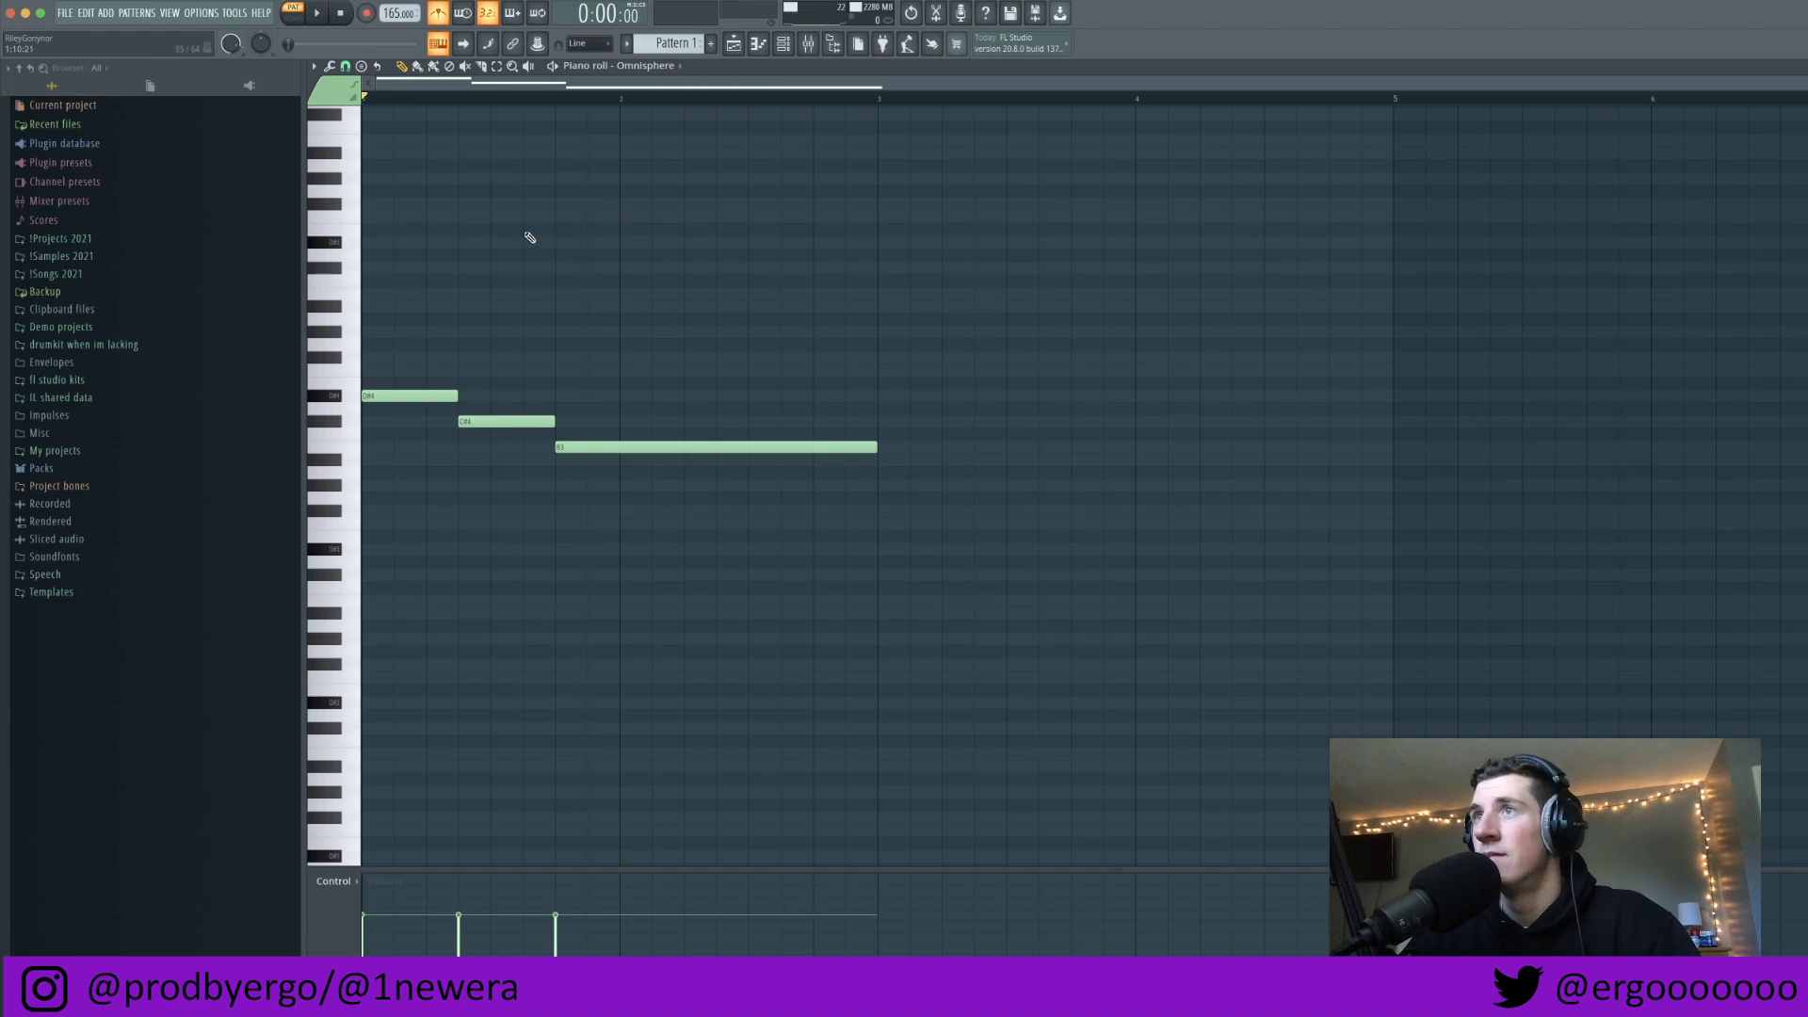
Step: Add F# and A# above the first D# note and shorten both to the D# note's length
{"action": "scroll", "coordinate": [513, 330], "scroll_direction": "up", "scroll_amount": 3}
{"action": "left_click", "coordinate": [384, 486]}
{"action": "left_click", "coordinate": [387, 436]}
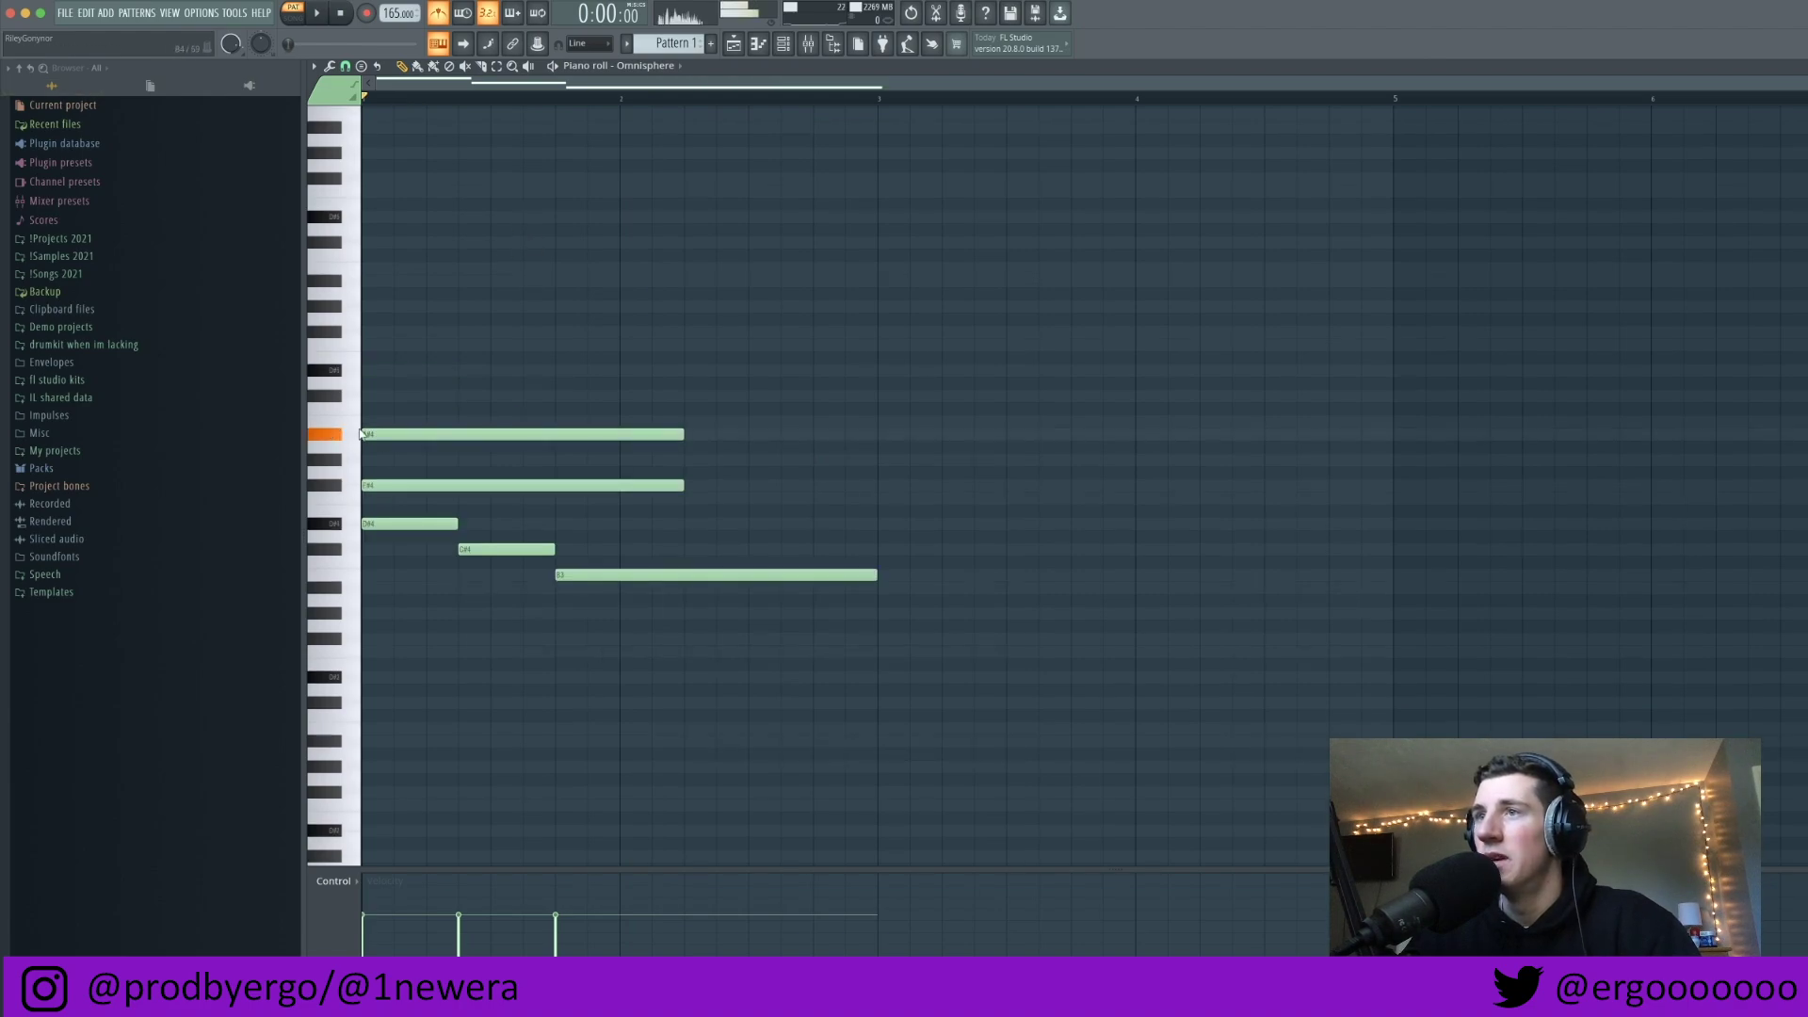
{"action": "left_click_drag", "start_coordinate": [531, 411], "coordinate": [549, 494]}
{"action": "left_click_drag", "start_coordinate": [677, 486], "coordinate": [462, 482]}
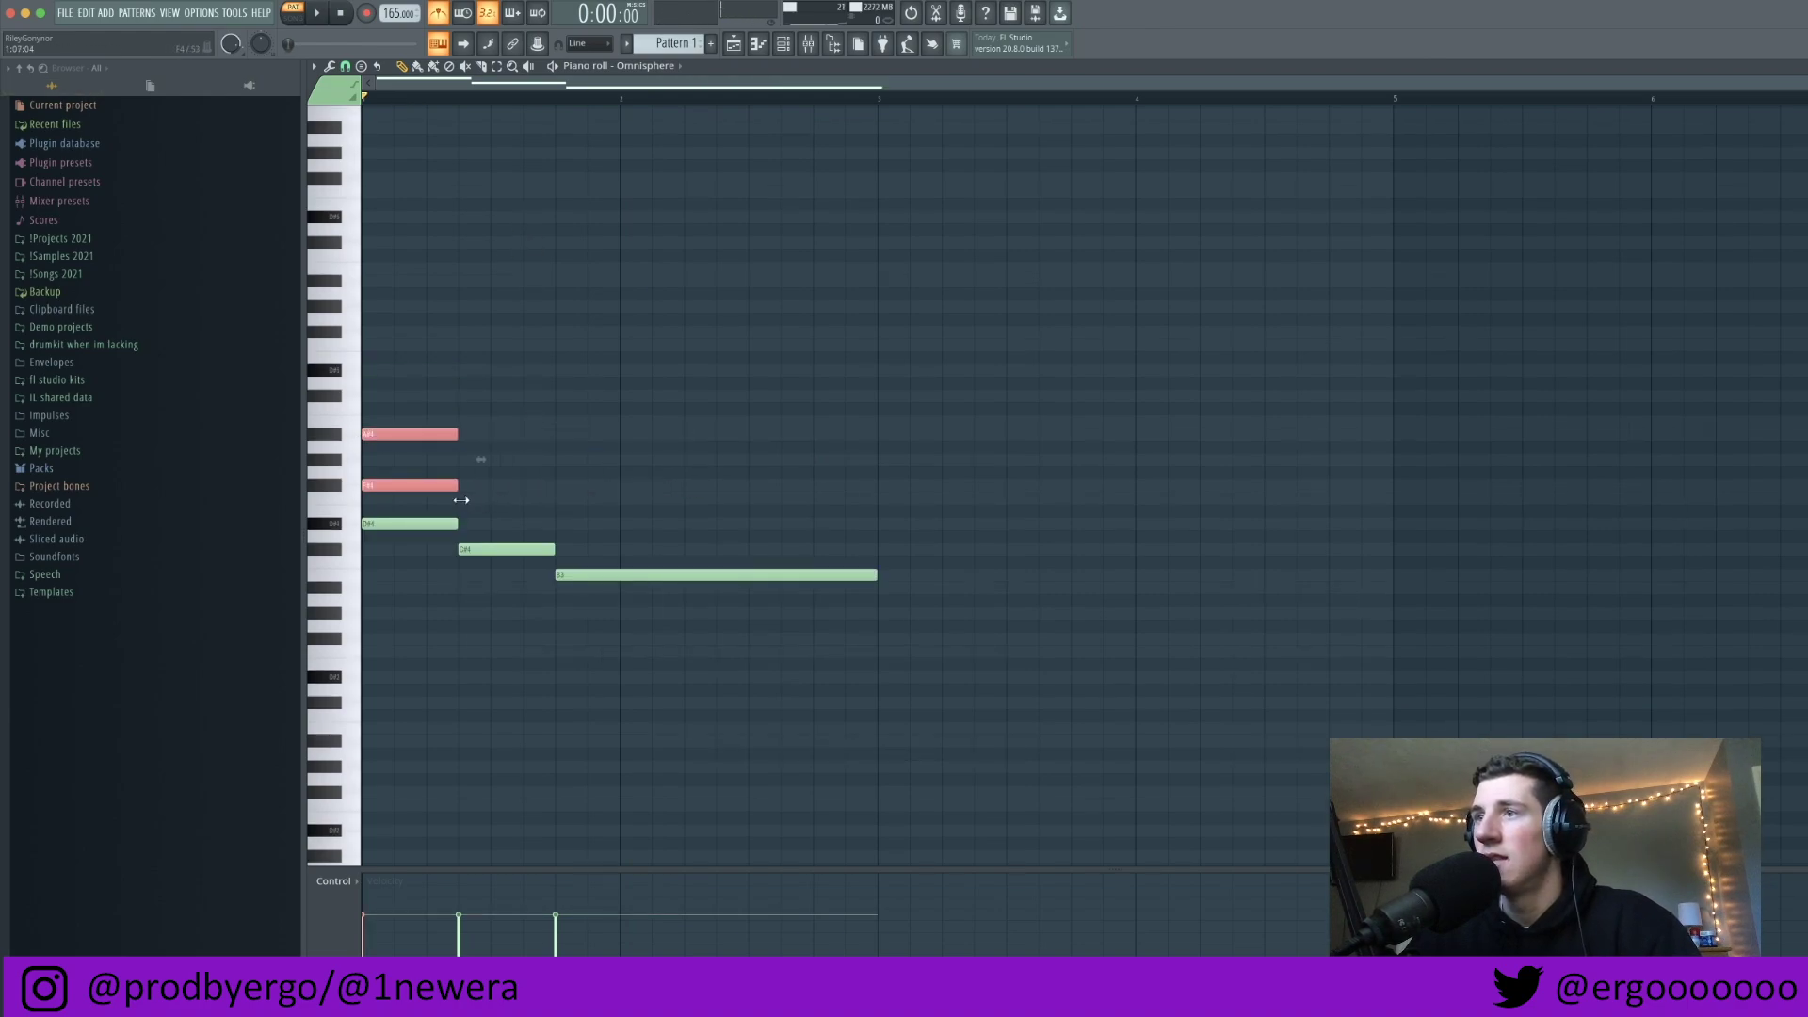
{"action": "left_click", "coordinate": [475, 503]}
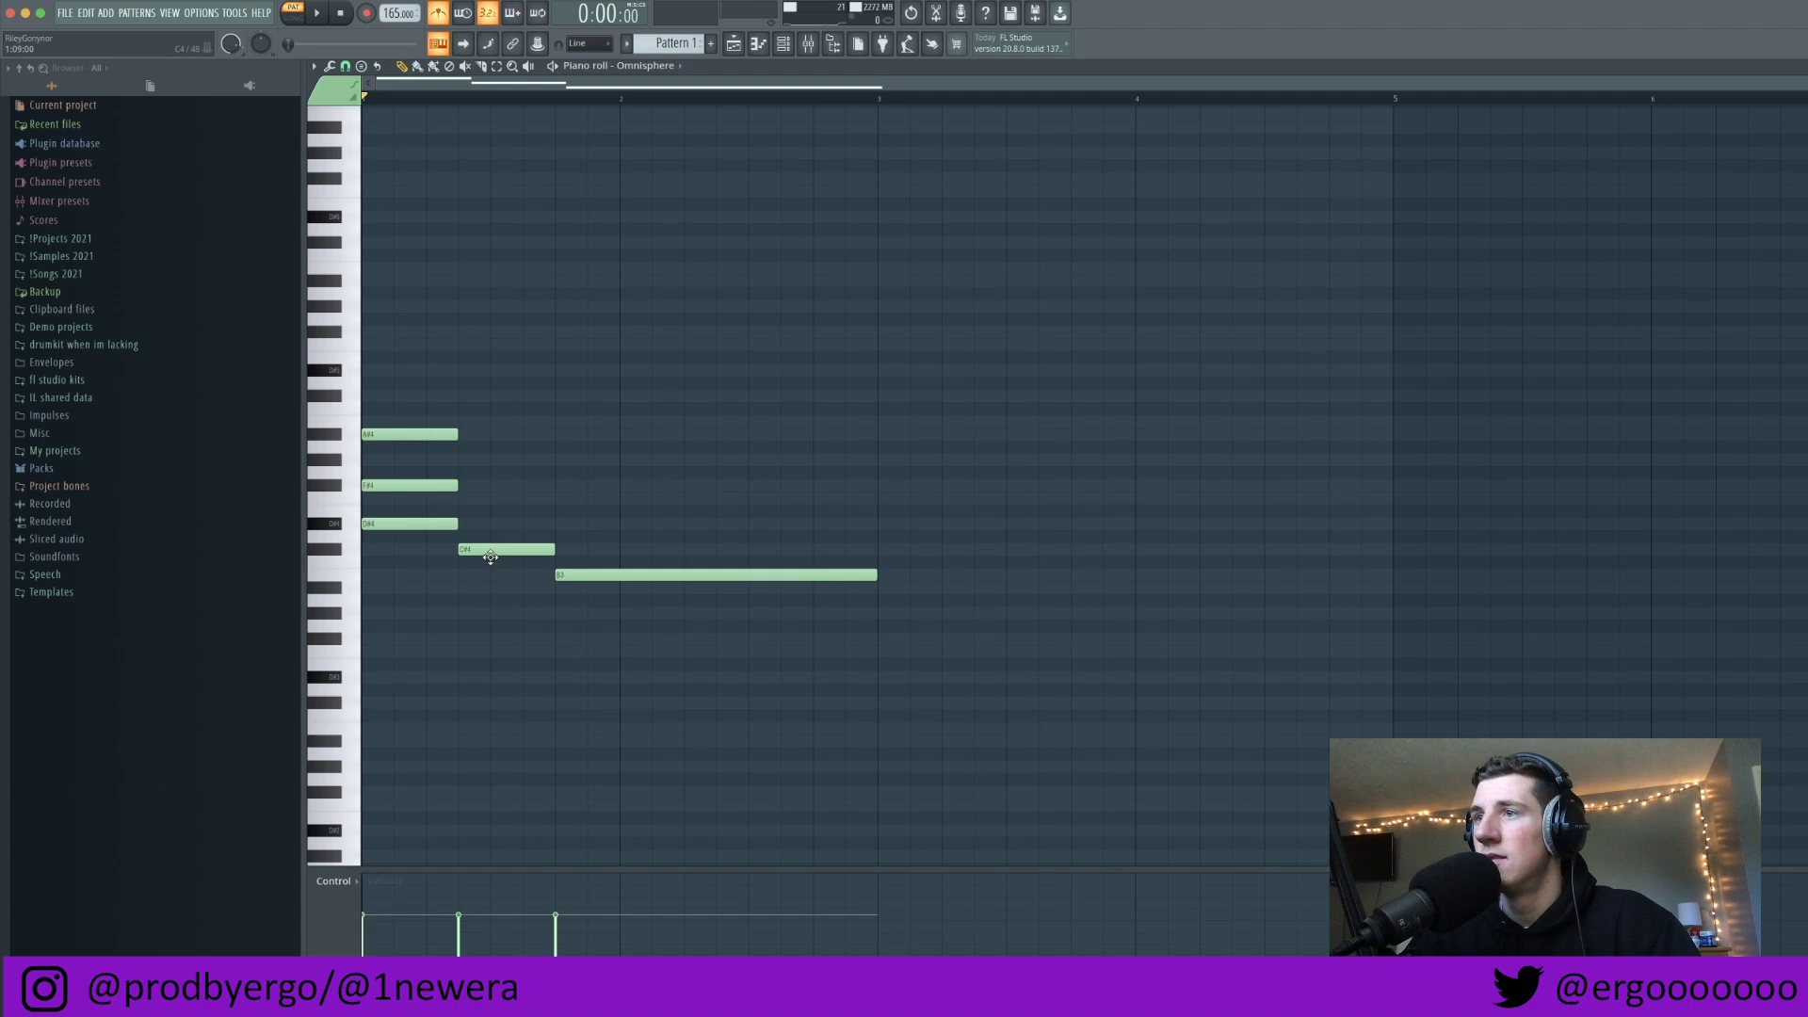
Step: Stack F and G# above the C# note, and D# and F# above the long B note
{"action": "left_click", "coordinate": [471, 498]}
{"action": "left_click", "coordinate": [470, 461]}
{"action": "left_click", "coordinate": [567, 524]}
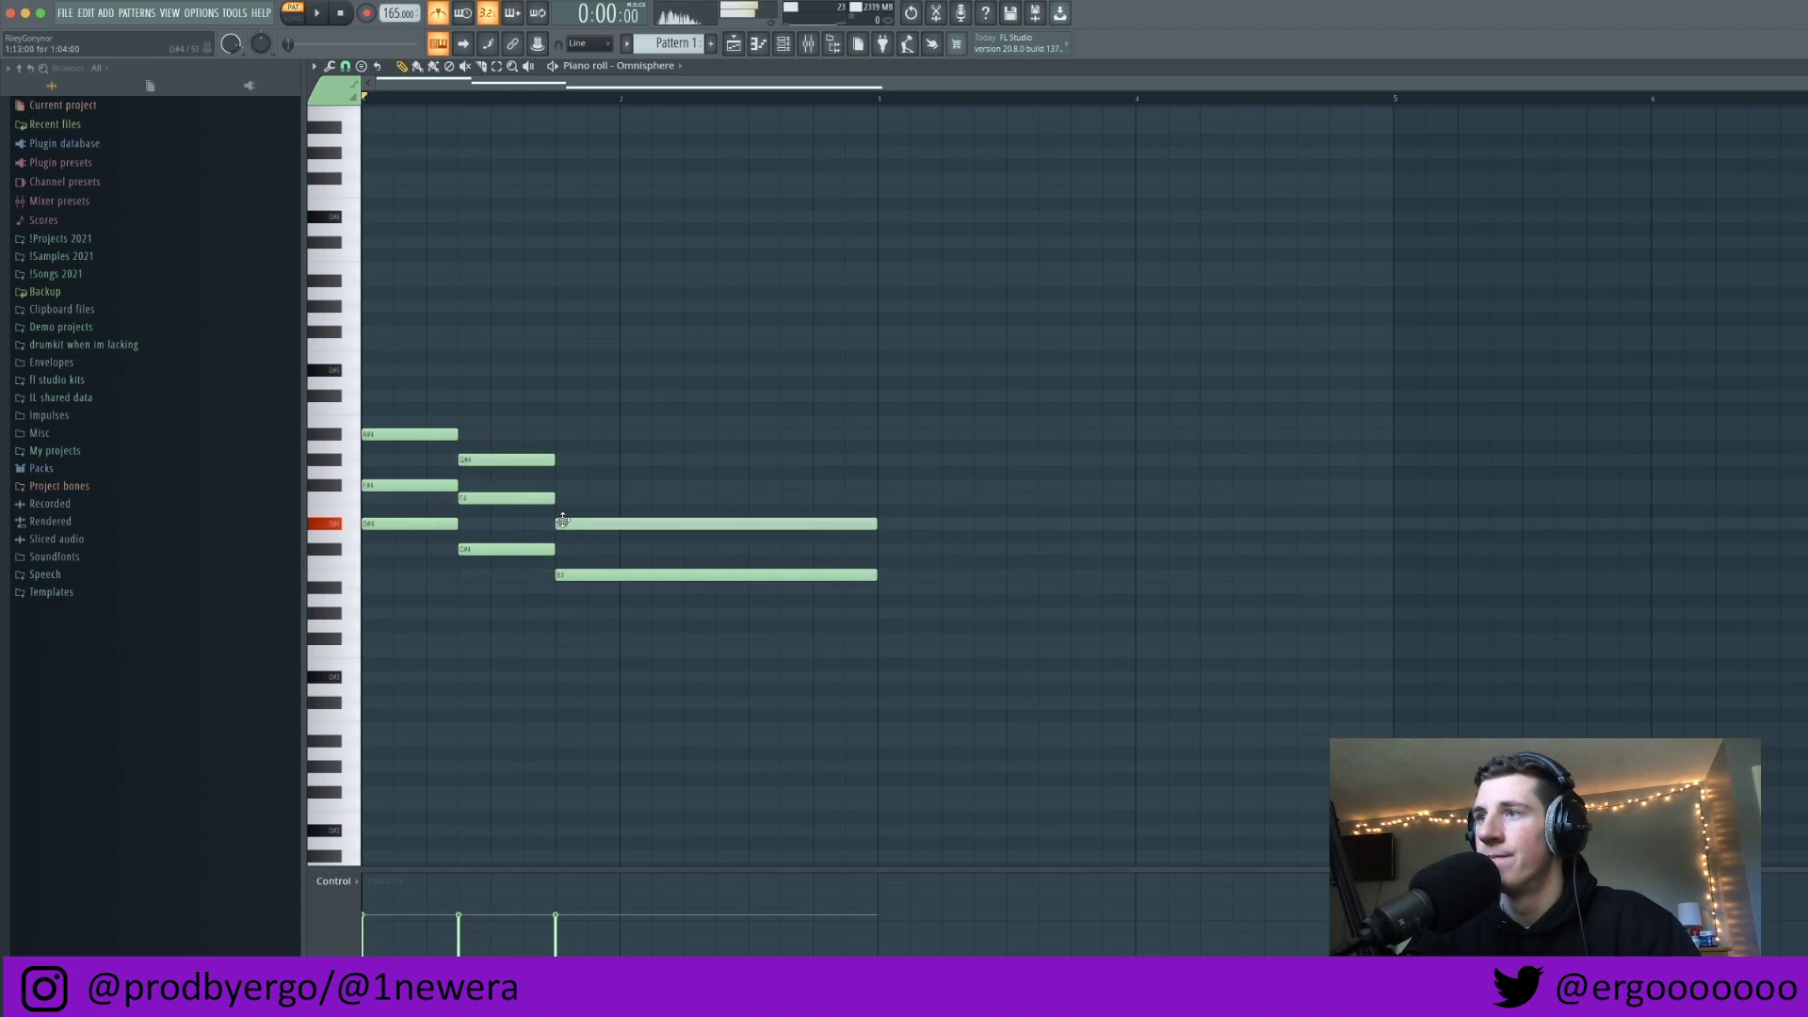
{"action": "left_click", "coordinate": [568, 485]}
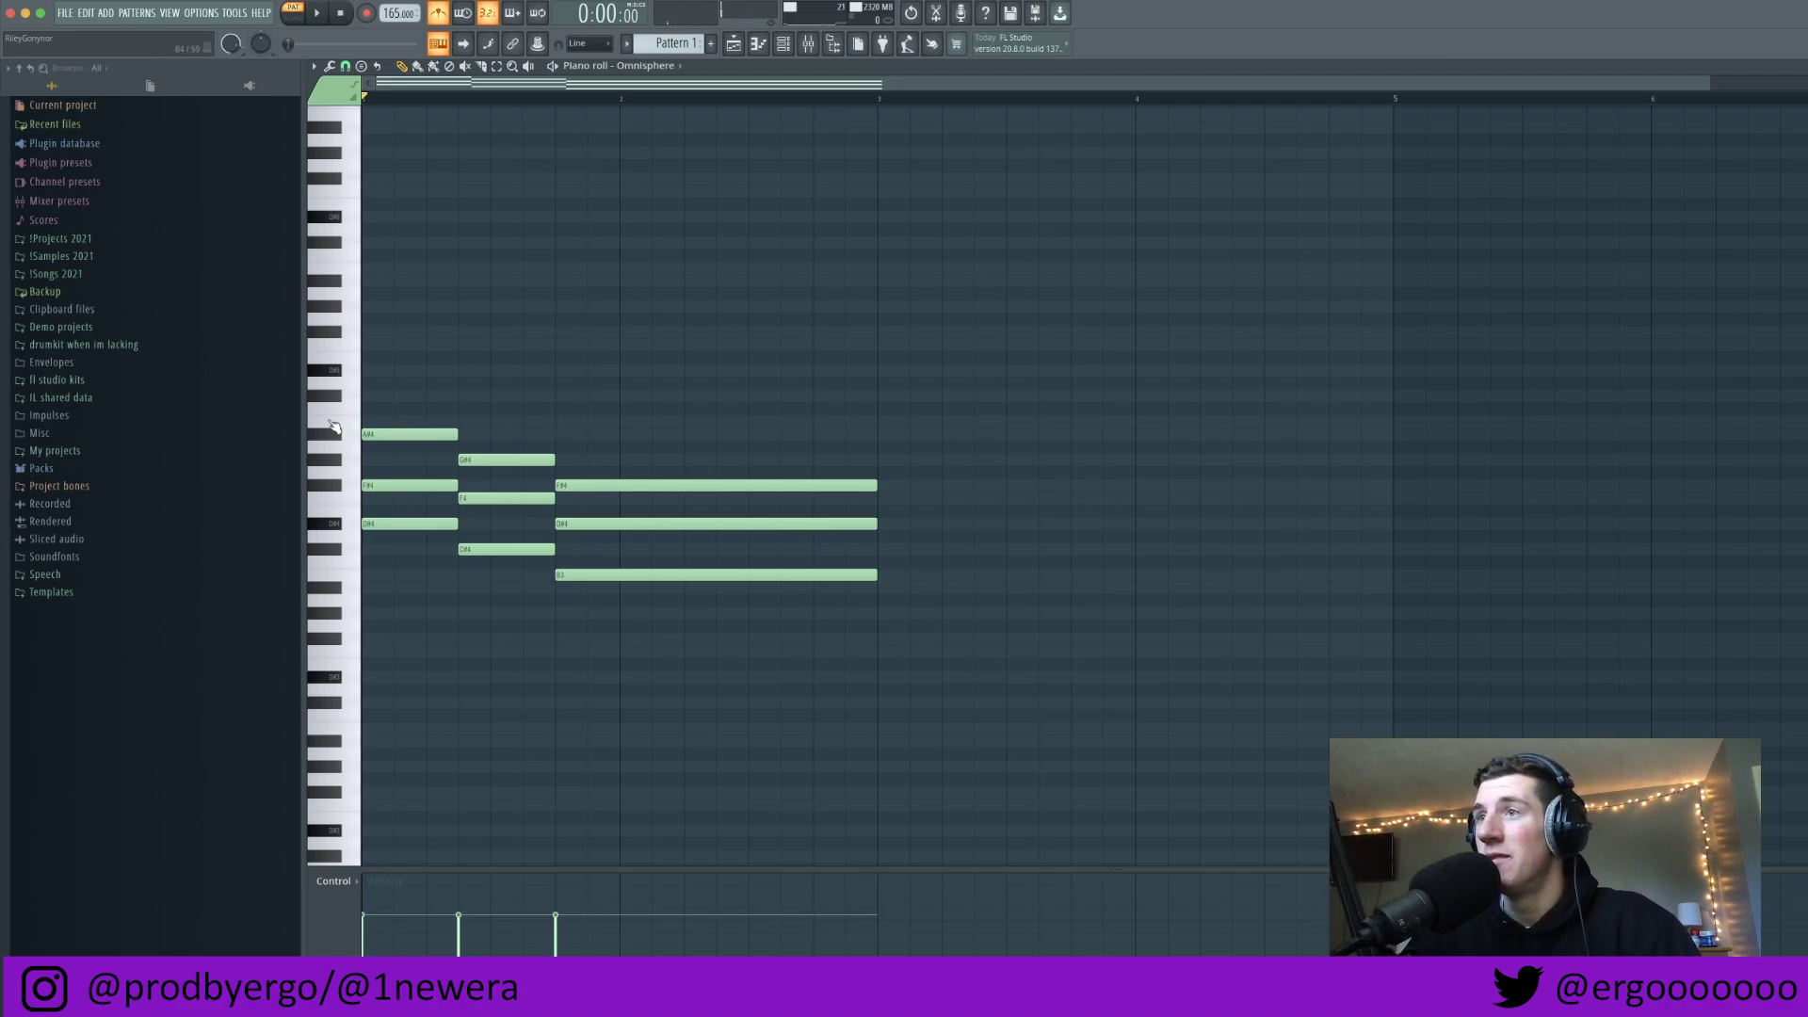
{"action": "scroll", "coordinate": [461, 415], "scroll_direction": "up", "scroll_amount": 2}
{"action": "left_click", "coordinate": [513, 422]}
{"action": "scroll", "coordinate": [552, 410], "scroll_direction": "down", "scroll_amount": 2}
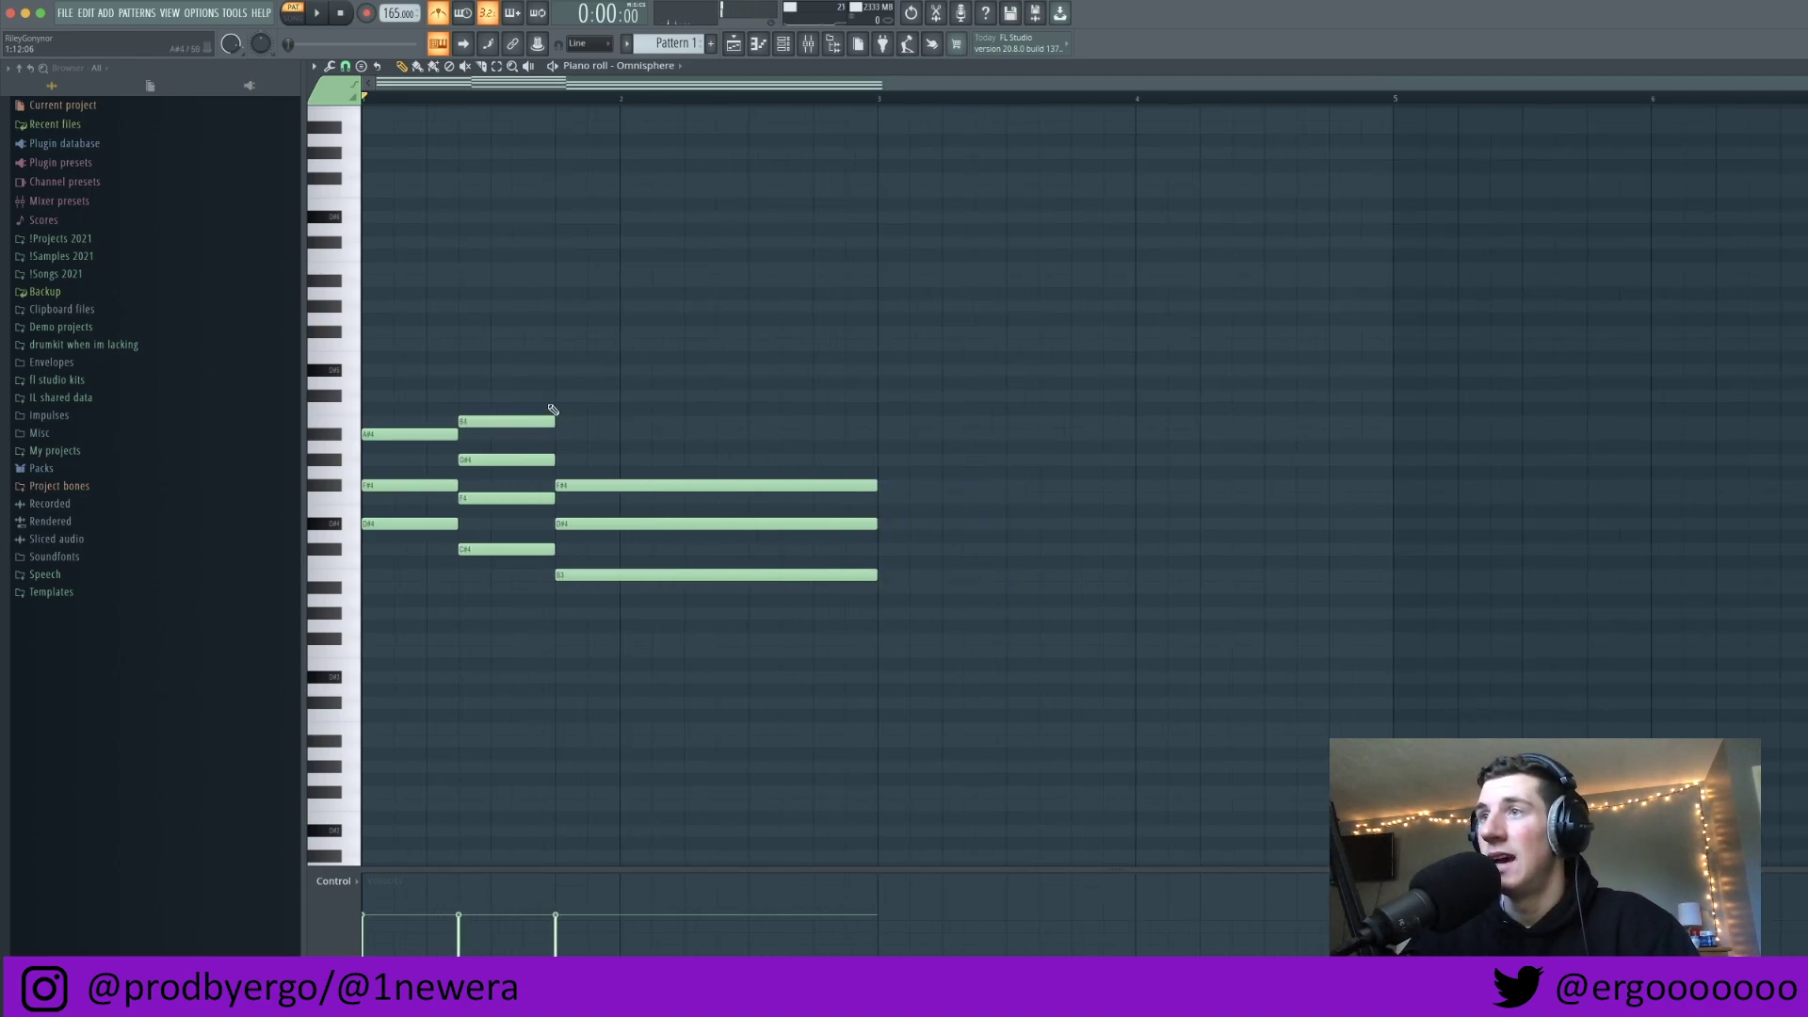
{"action": "right_click", "coordinate": [517, 426]}
Step: Add an A# note on top of the third chord and extend it to the start of bar 3
{"action": "left_click", "coordinate": [565, 433]}
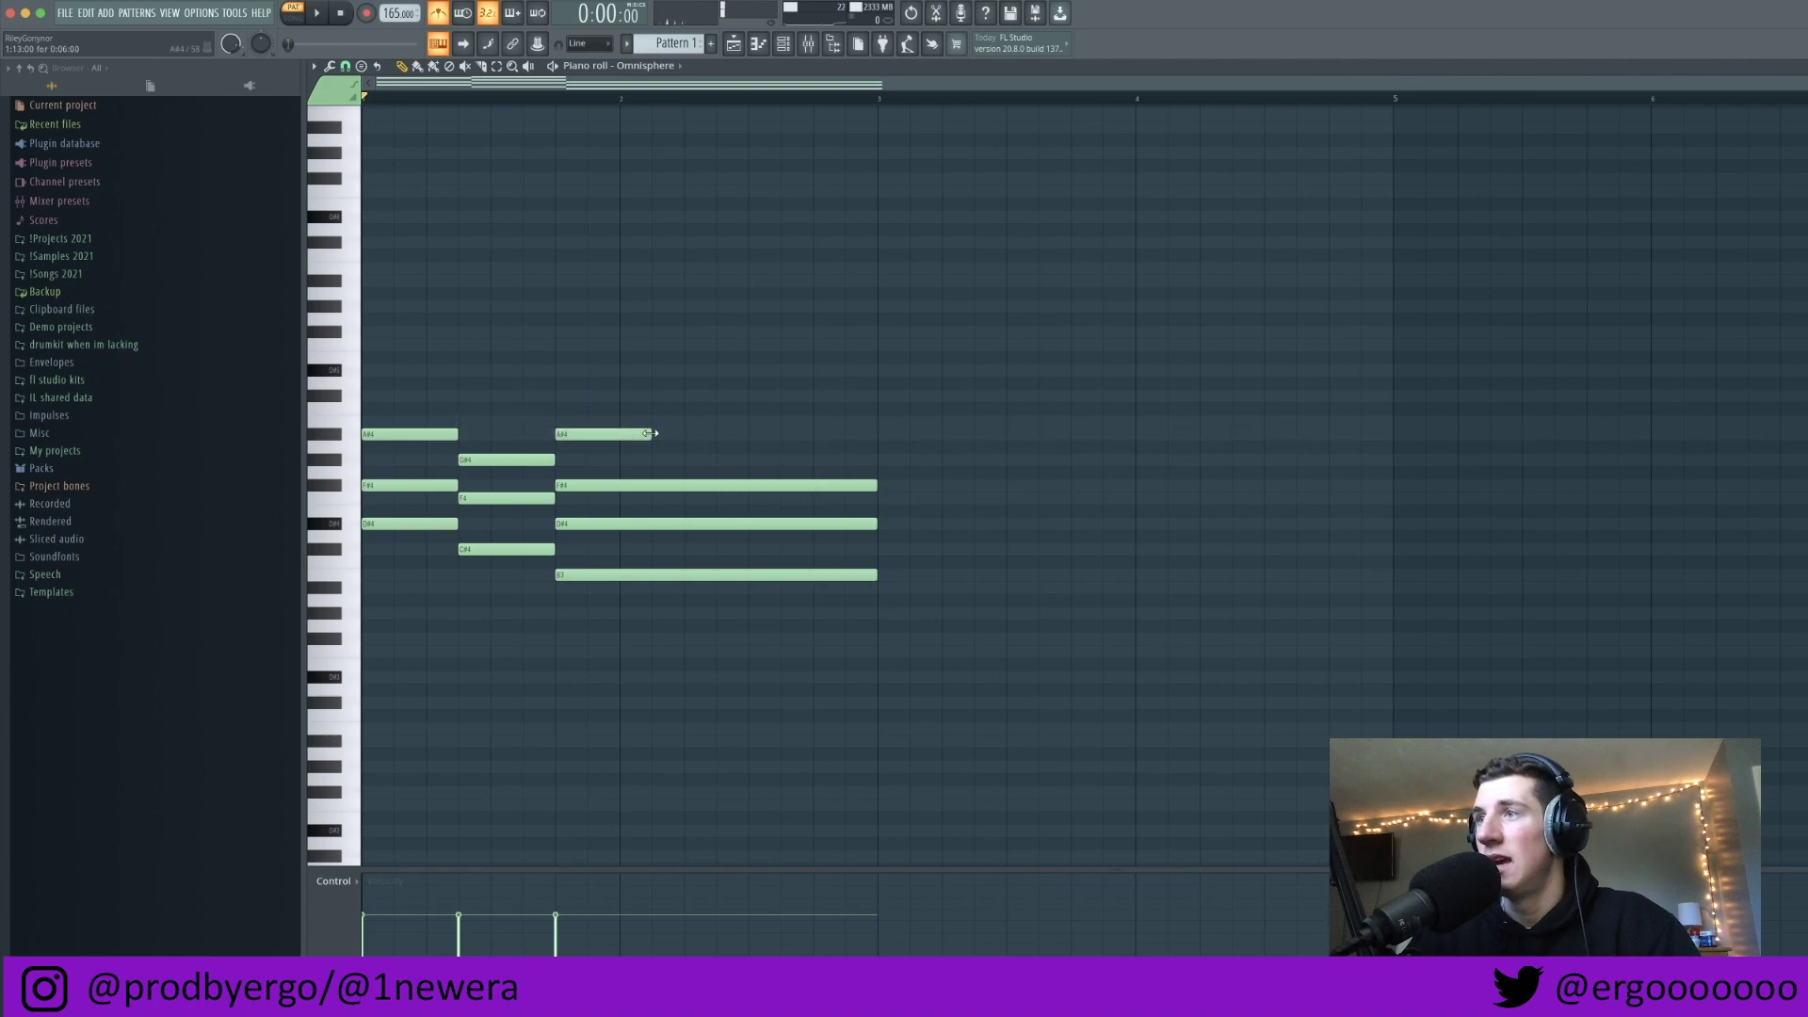
{"action": "left_click_drag", "start_coordinate": [650, 433], "coordinate": [876, 439]}
{"action": "left_click_drag", "start_coordinate": [718, 357], "coordinate": [709, 633]}
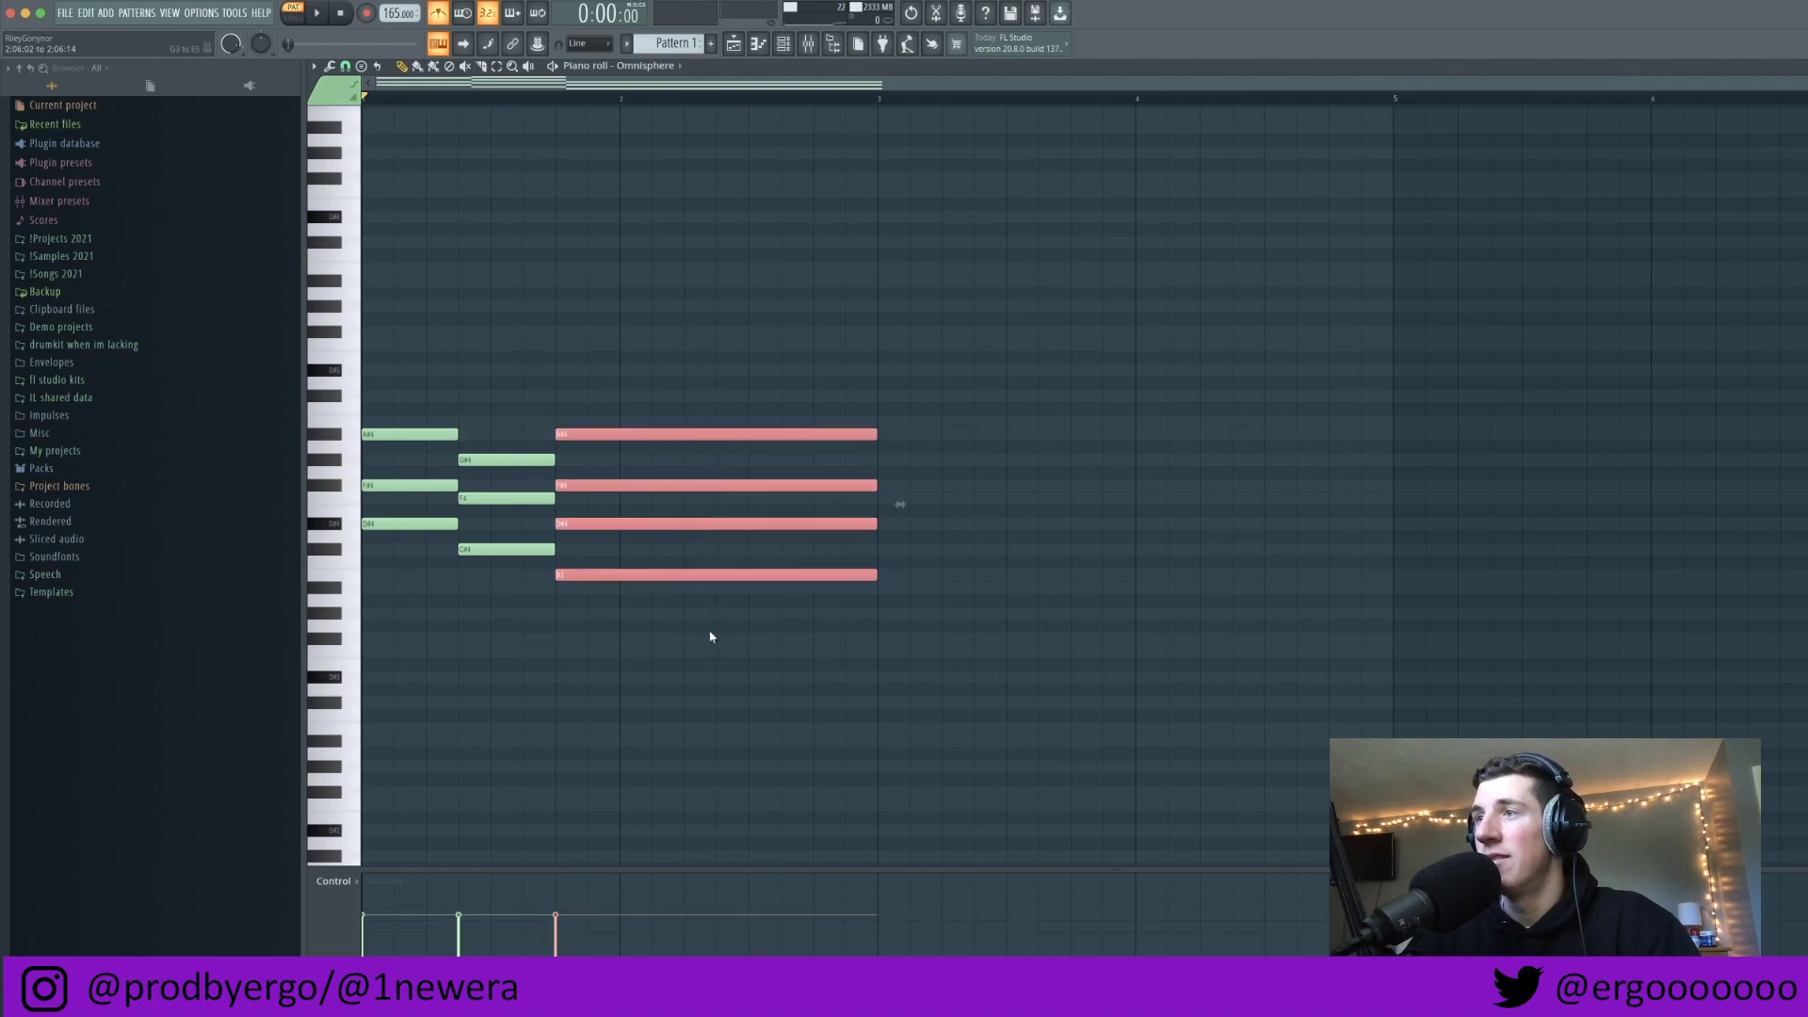
{"action": "left_click", "coordinate": [450, 216], "text": "super"}
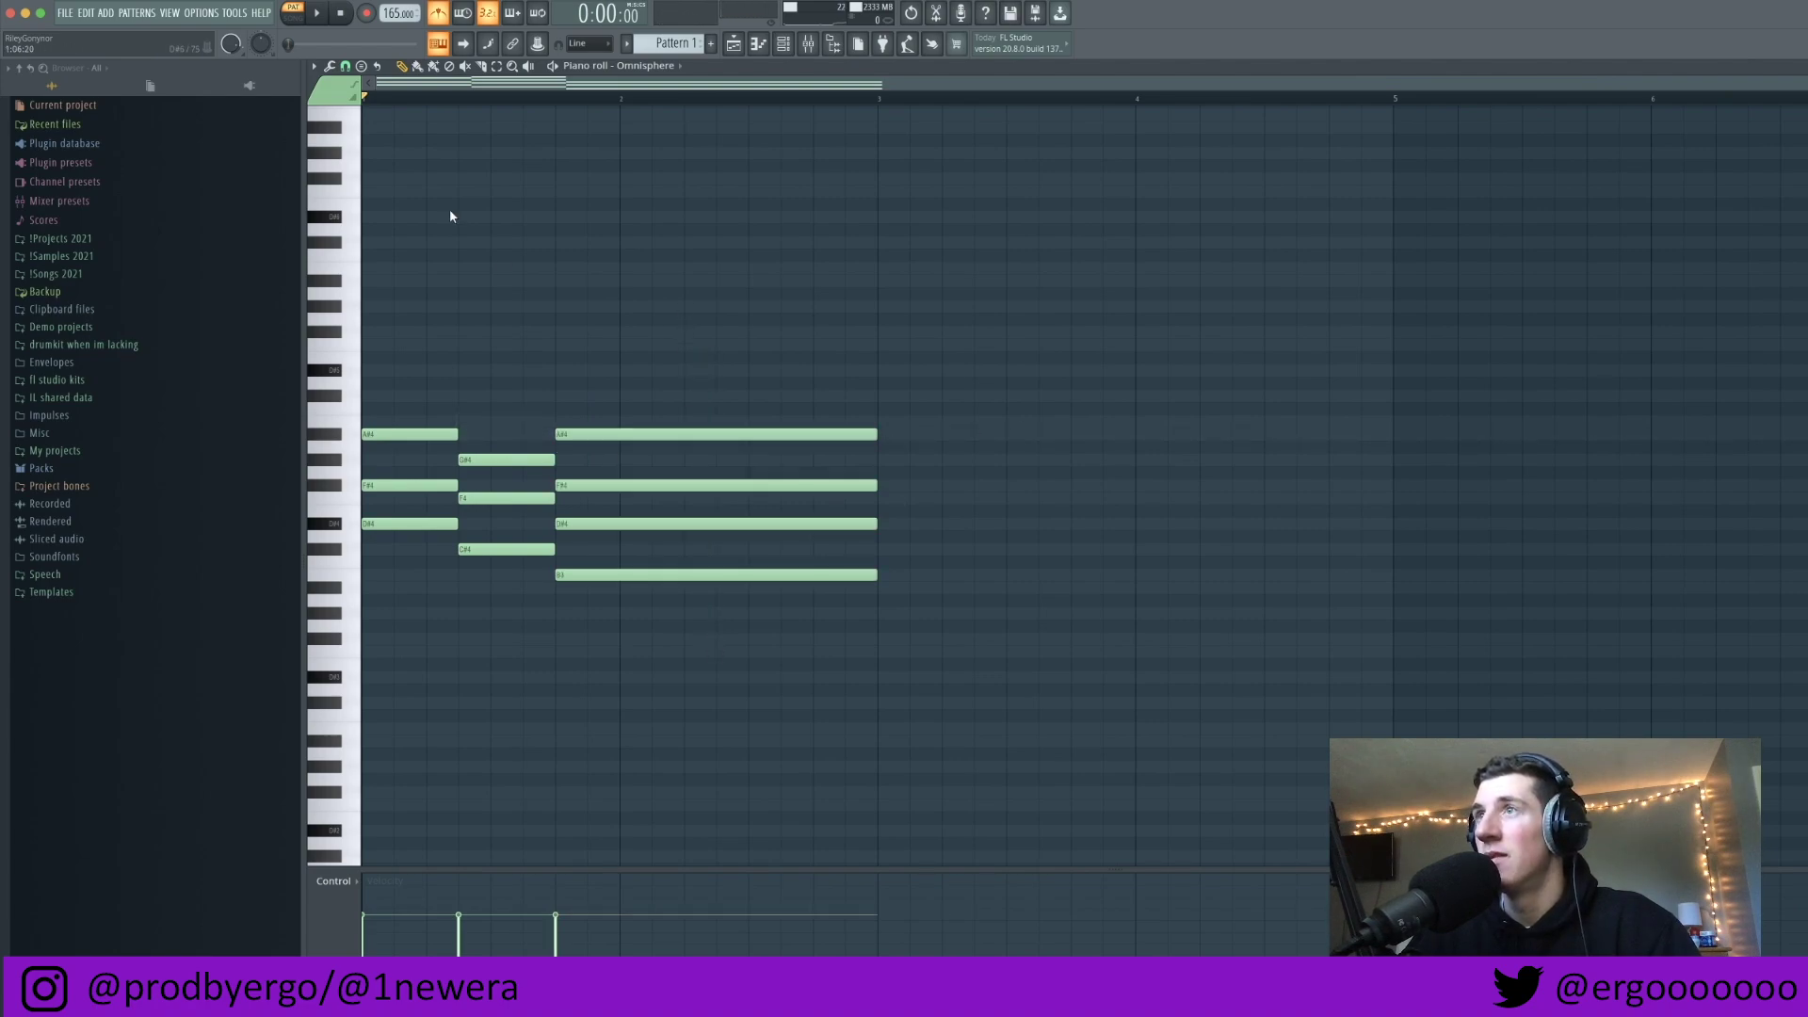
Step: Play the pattern and extend all four notes of the third chord to the start of bar 5
{"action": "left_click", "coordinate": [294, 14]}
{"action": "left_click", "coordinate": [294, 13]}
{"action": "key", "text": "space"}
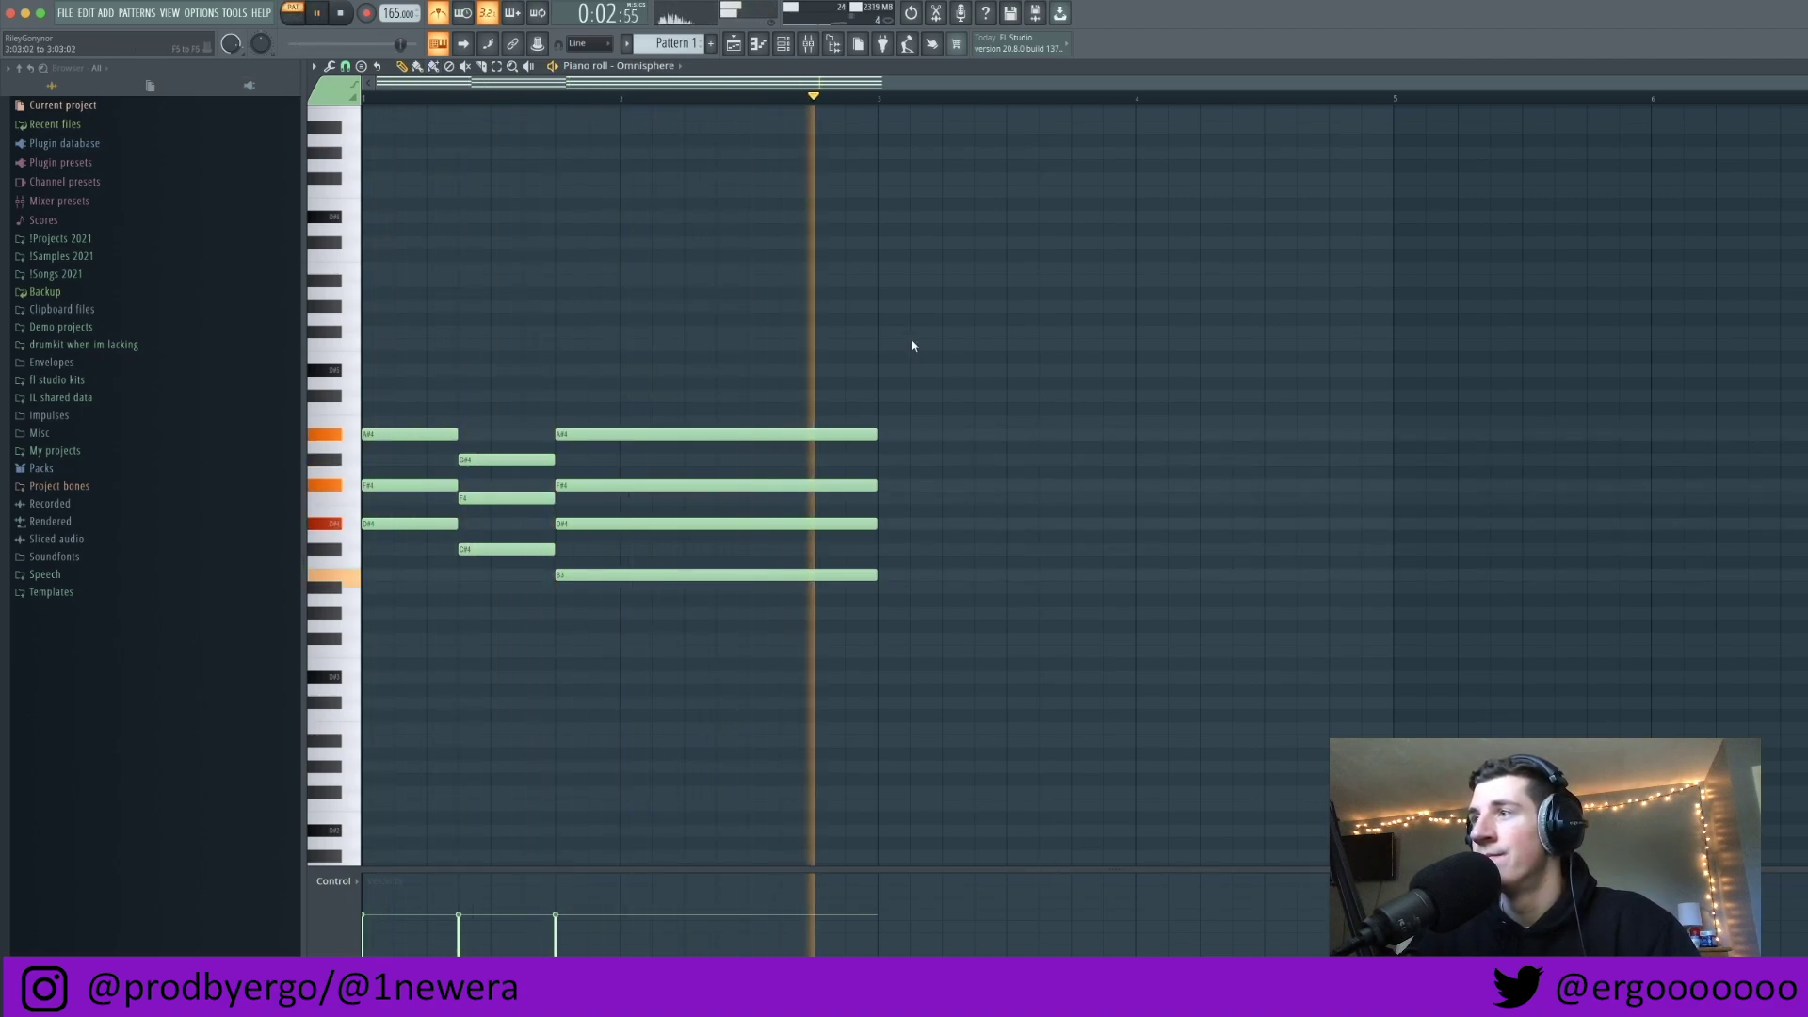
{"action": "key", "text": "space"}
{"action": "left_click_drag", "start_coordinate": [856, 336], "coordinate": [1394, 580]}
{"action": "left_click", "coordinate": [981, 647], "text": "super"}
{"action": "scroll", "coordinate": [980, 647], "scroll_direction": "down", "scroll_amount": 1}
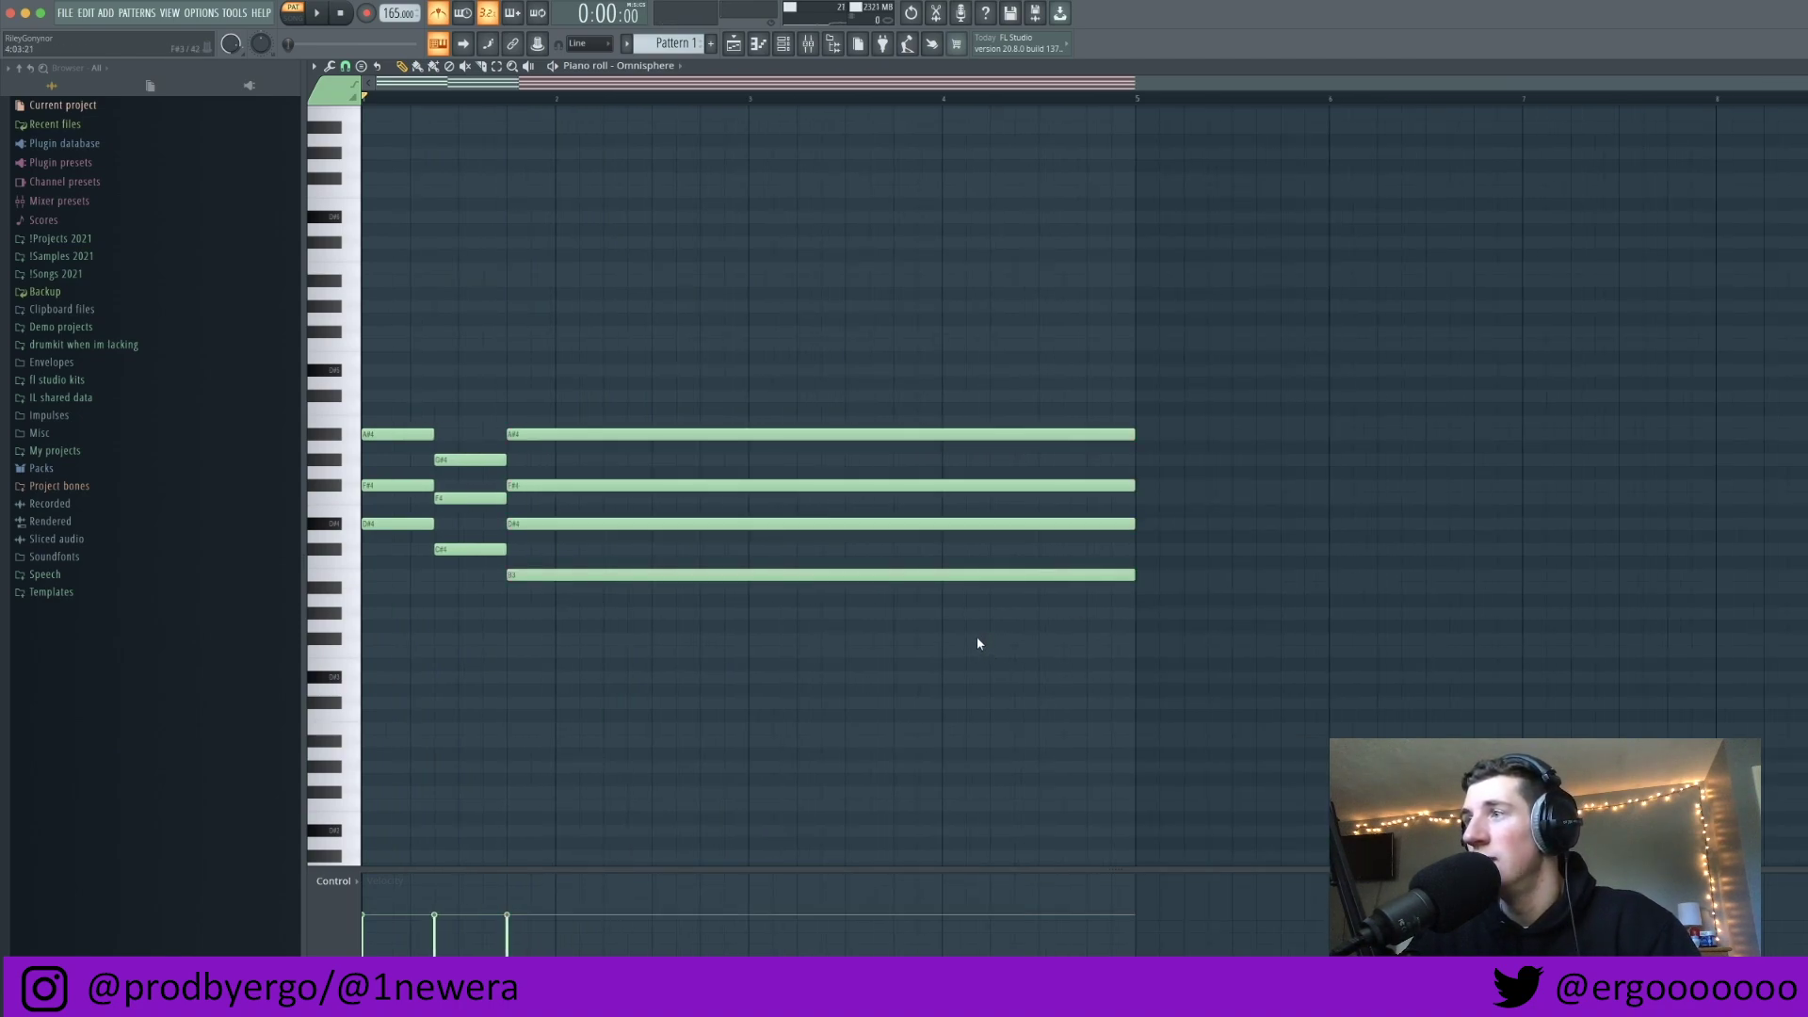
Step: Duplicate the lowest note of each chord (D#, C# and B) one octave lower as a bass line
{"action": "left_click", "coordinate": [415, 524], "text": "shift+super"}
{"action": "left_click", "coordinate": [478, 548], "text": "shift+super"}
{"action": "left_click", "coordinate": [517, 575], "text": "shift+super"}
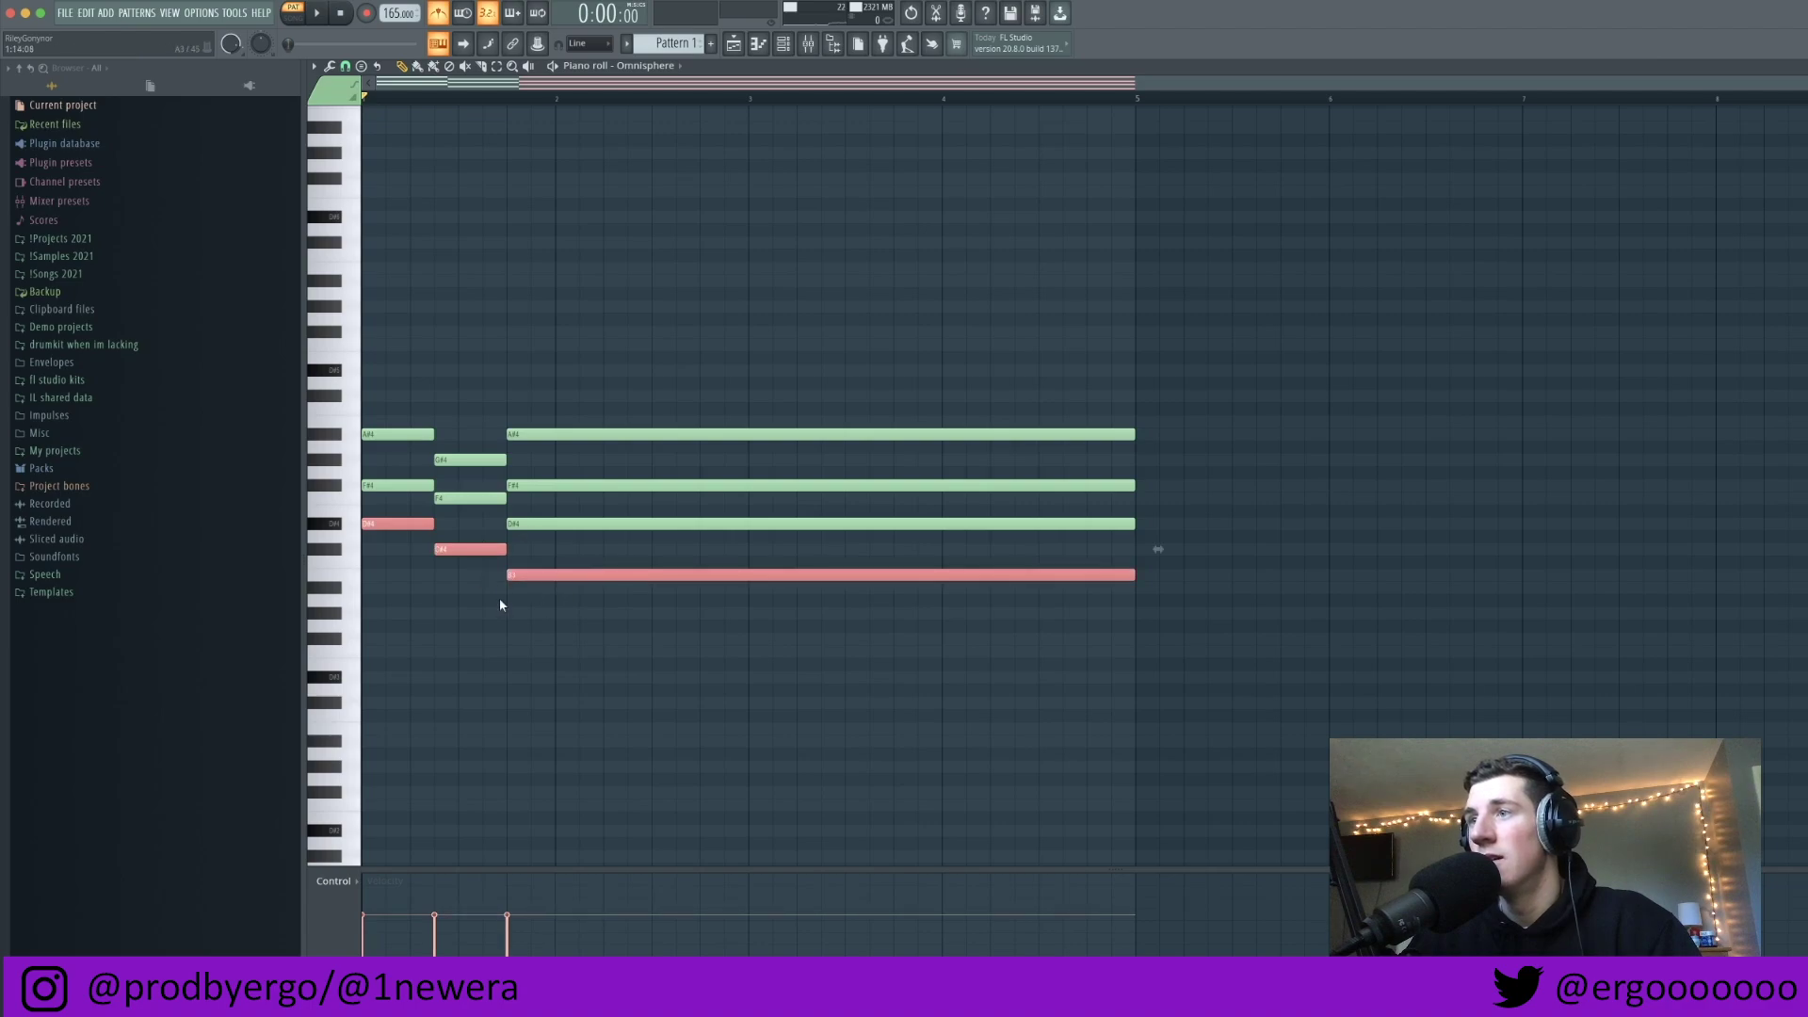
{"action": "key", "text": "super+c"}
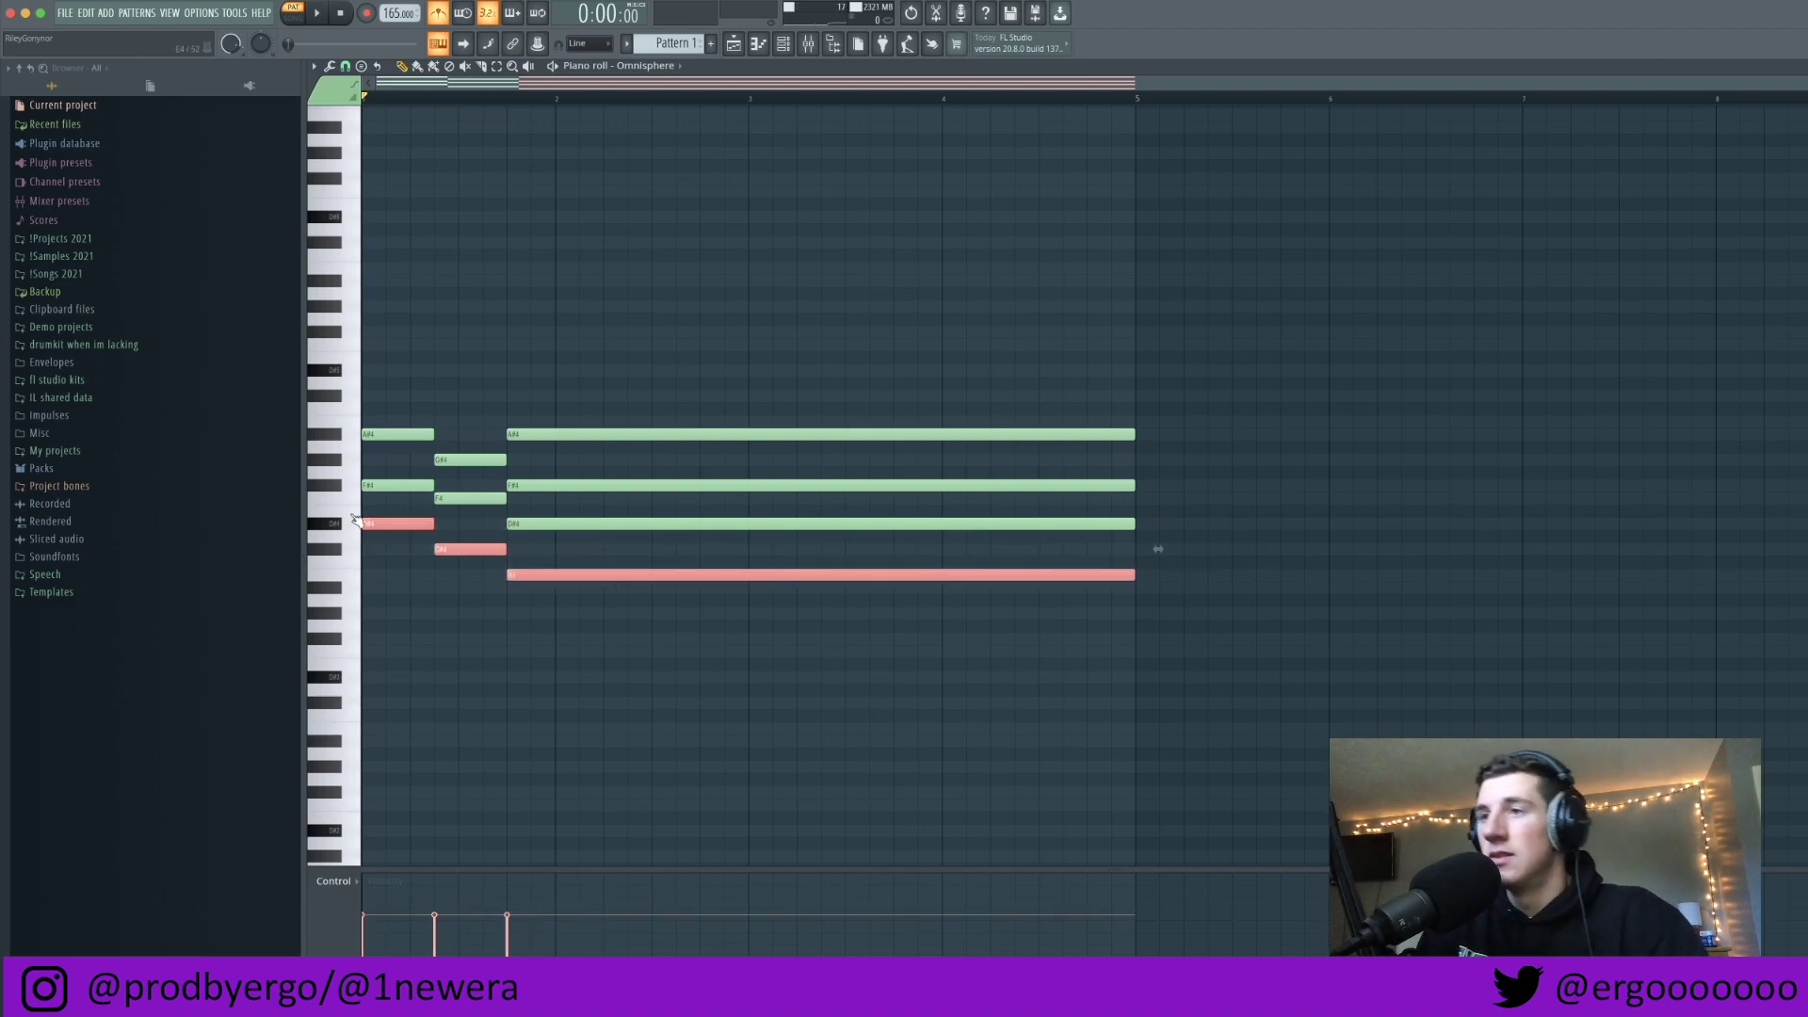
{"action": "key", "text": "super+v"}
{"action": "key", "text": "super+Down"}
{"action": "left_click", "coordinate": [749, 322], "text": "super"}
Step: Lower the velocity of the low-octave bass notes while playing the pattern
{"action": "key", "text": "space"}
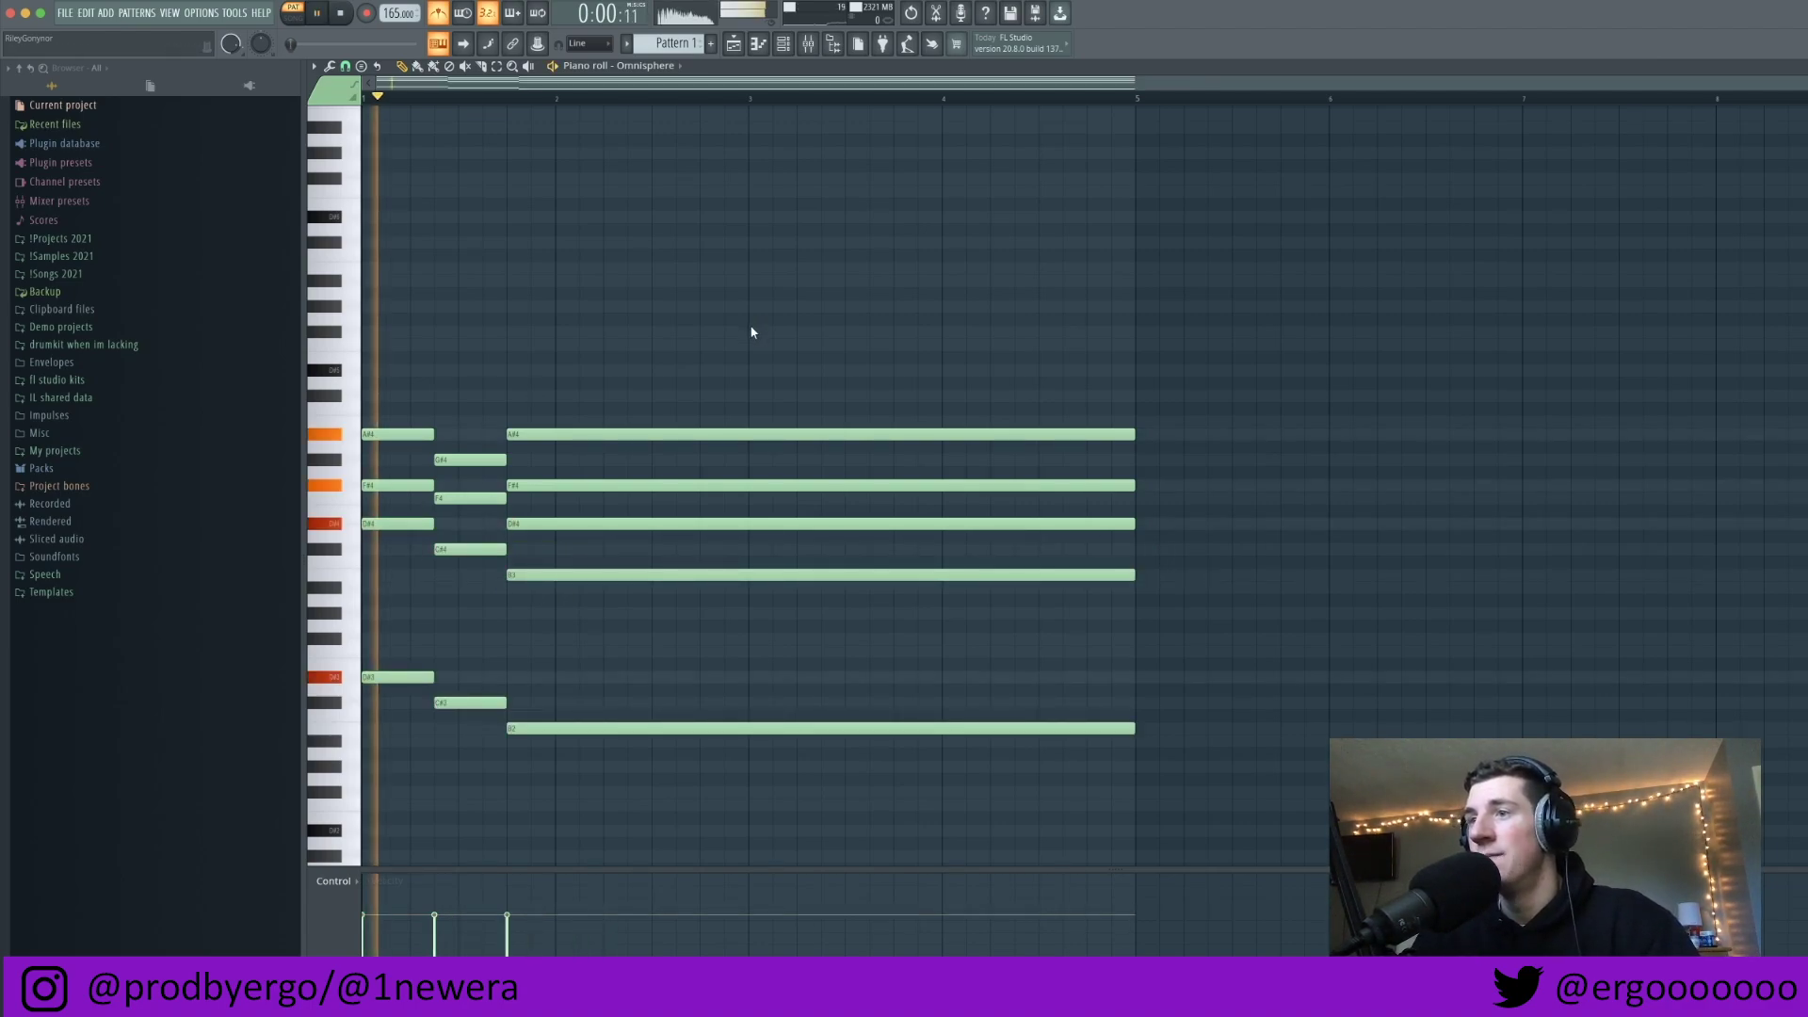
{"action": "left_click_drag", "start_coordinate": [352, 658], "coordinate": [476, 750]}
{"action": "scroll", "coordinate": [519, 726], "scroll_direction": "down", "scroll_amount": 5}
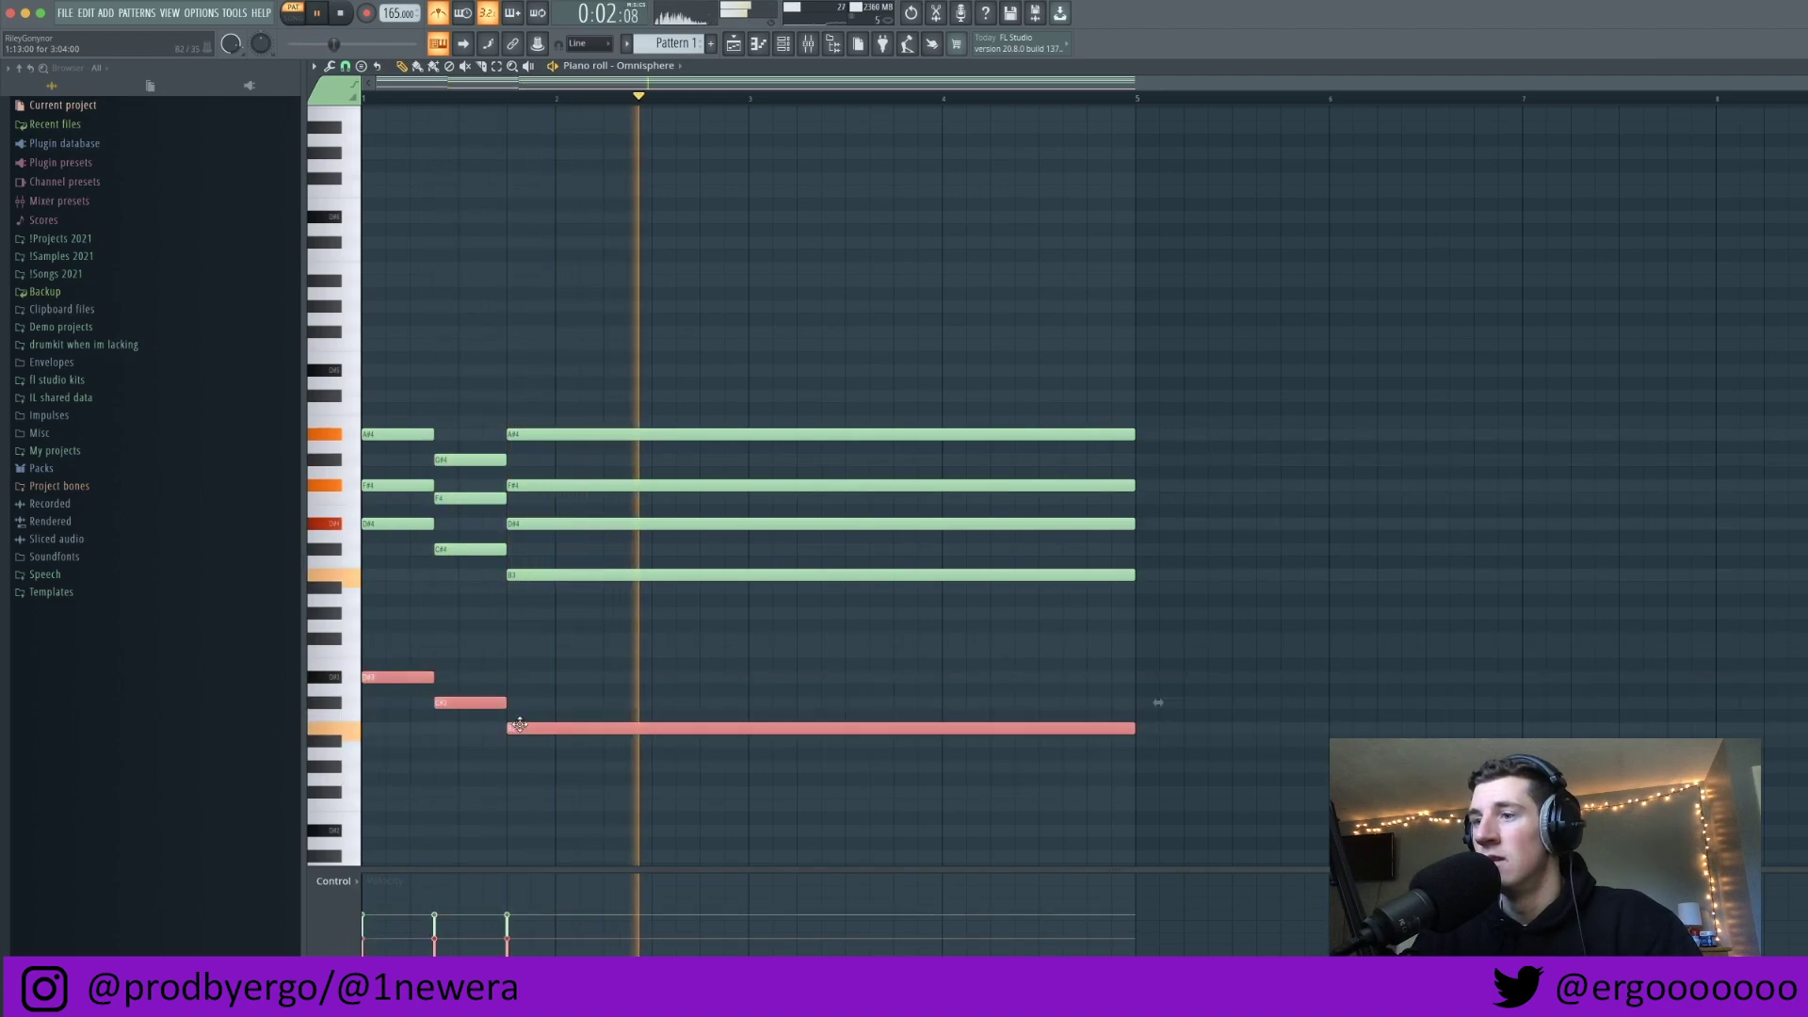
{"action": "left_click", "coordinate": [611, 690], "text": "super"}
{"action": "key", "text": "space"}
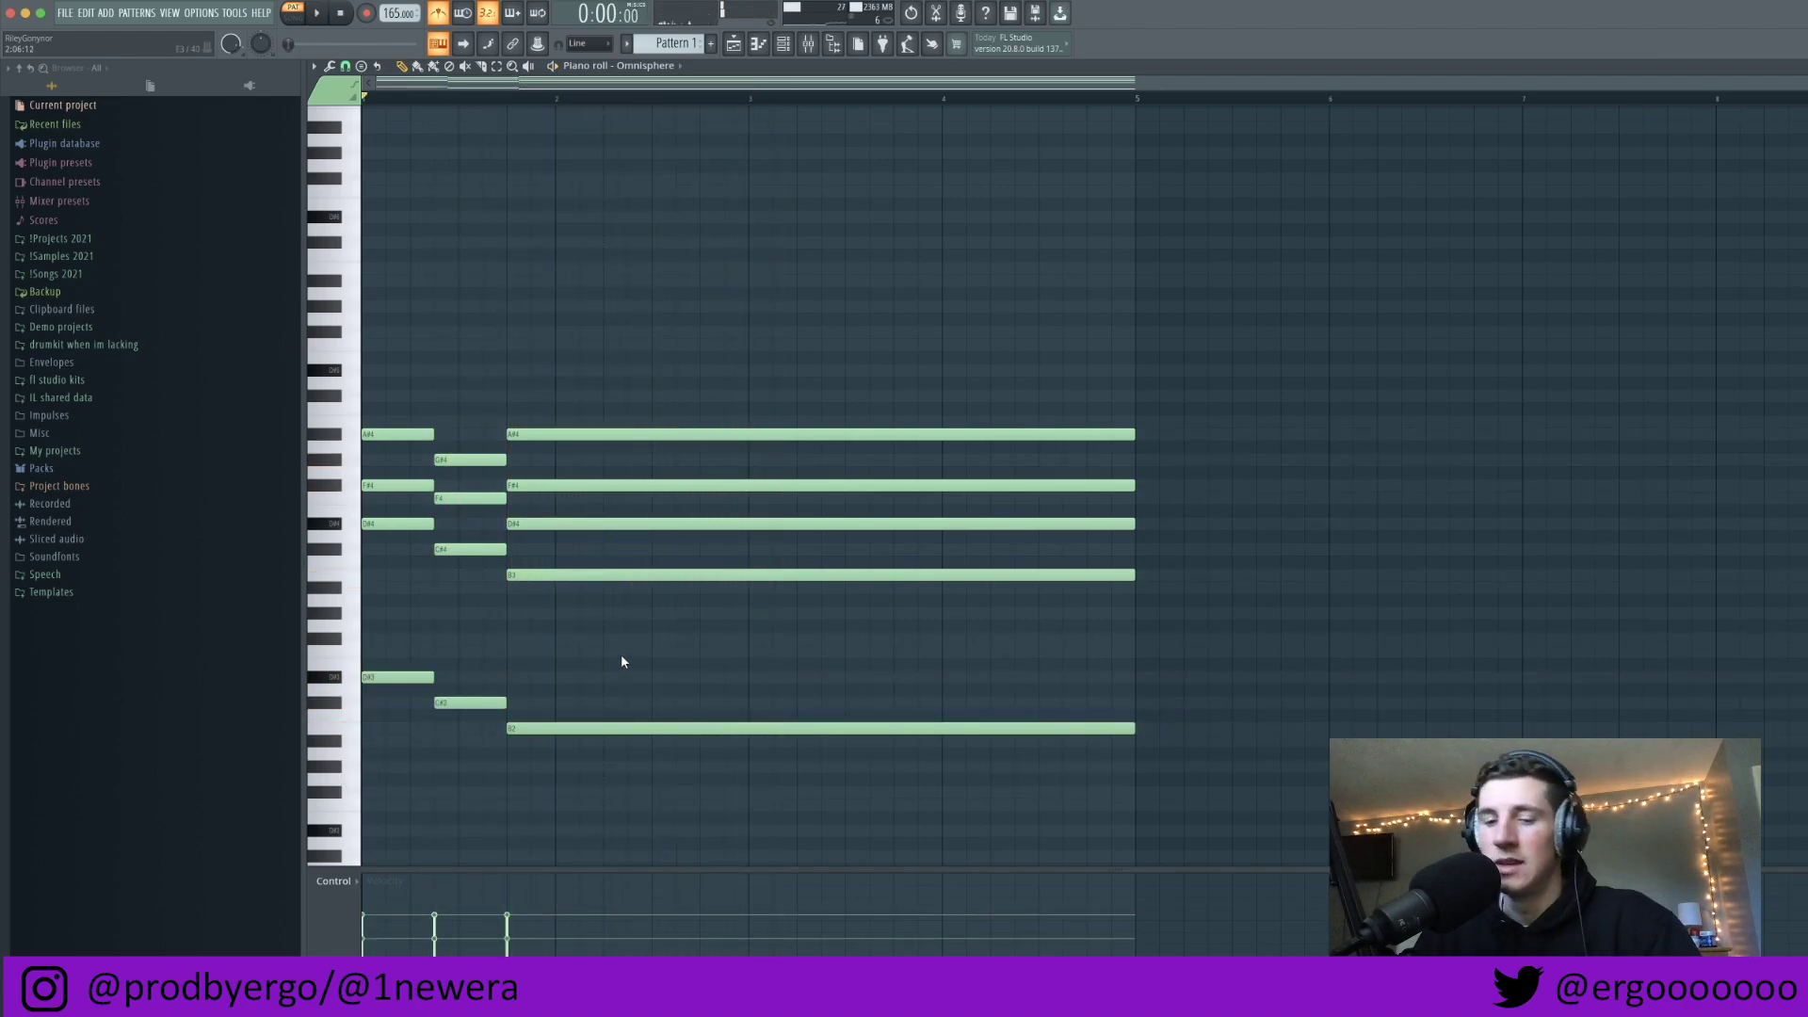
Step: Play the progression and duplicate all of its notes so the copy starts at bar 5
{"action": "left_click", "coordinate": [345, 67]}
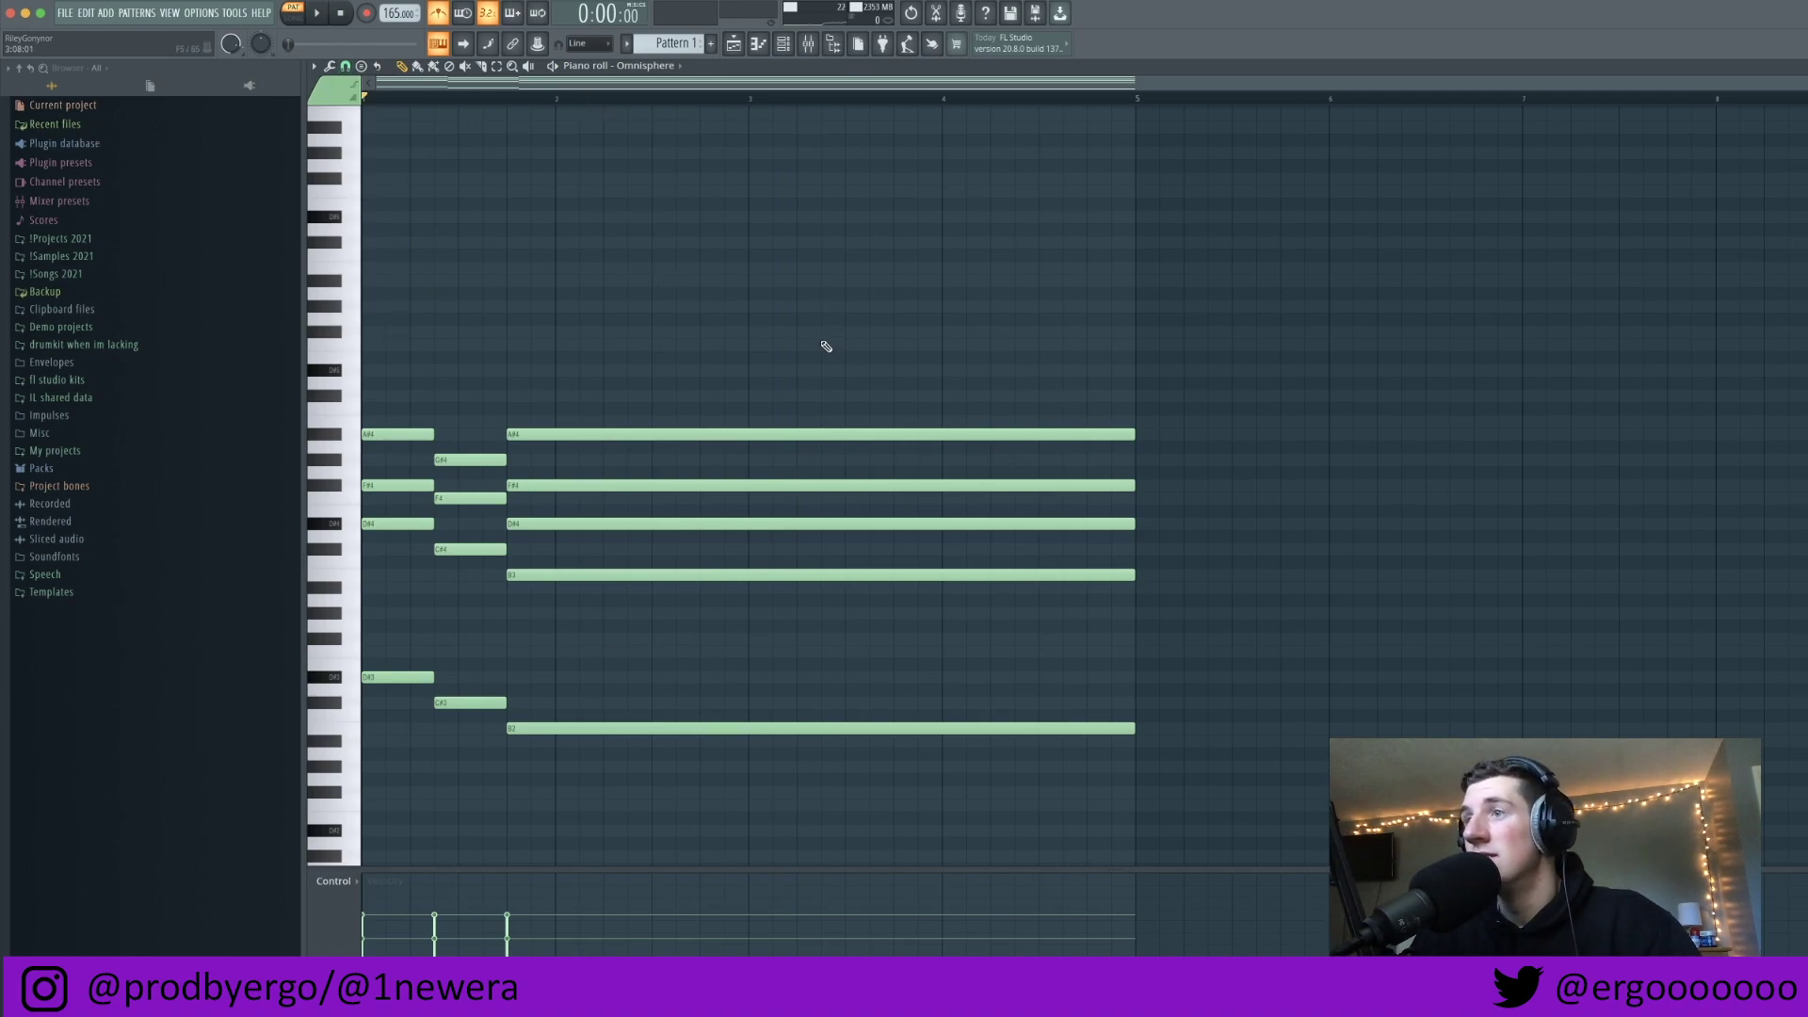
{"action": "key", "text": "space"}
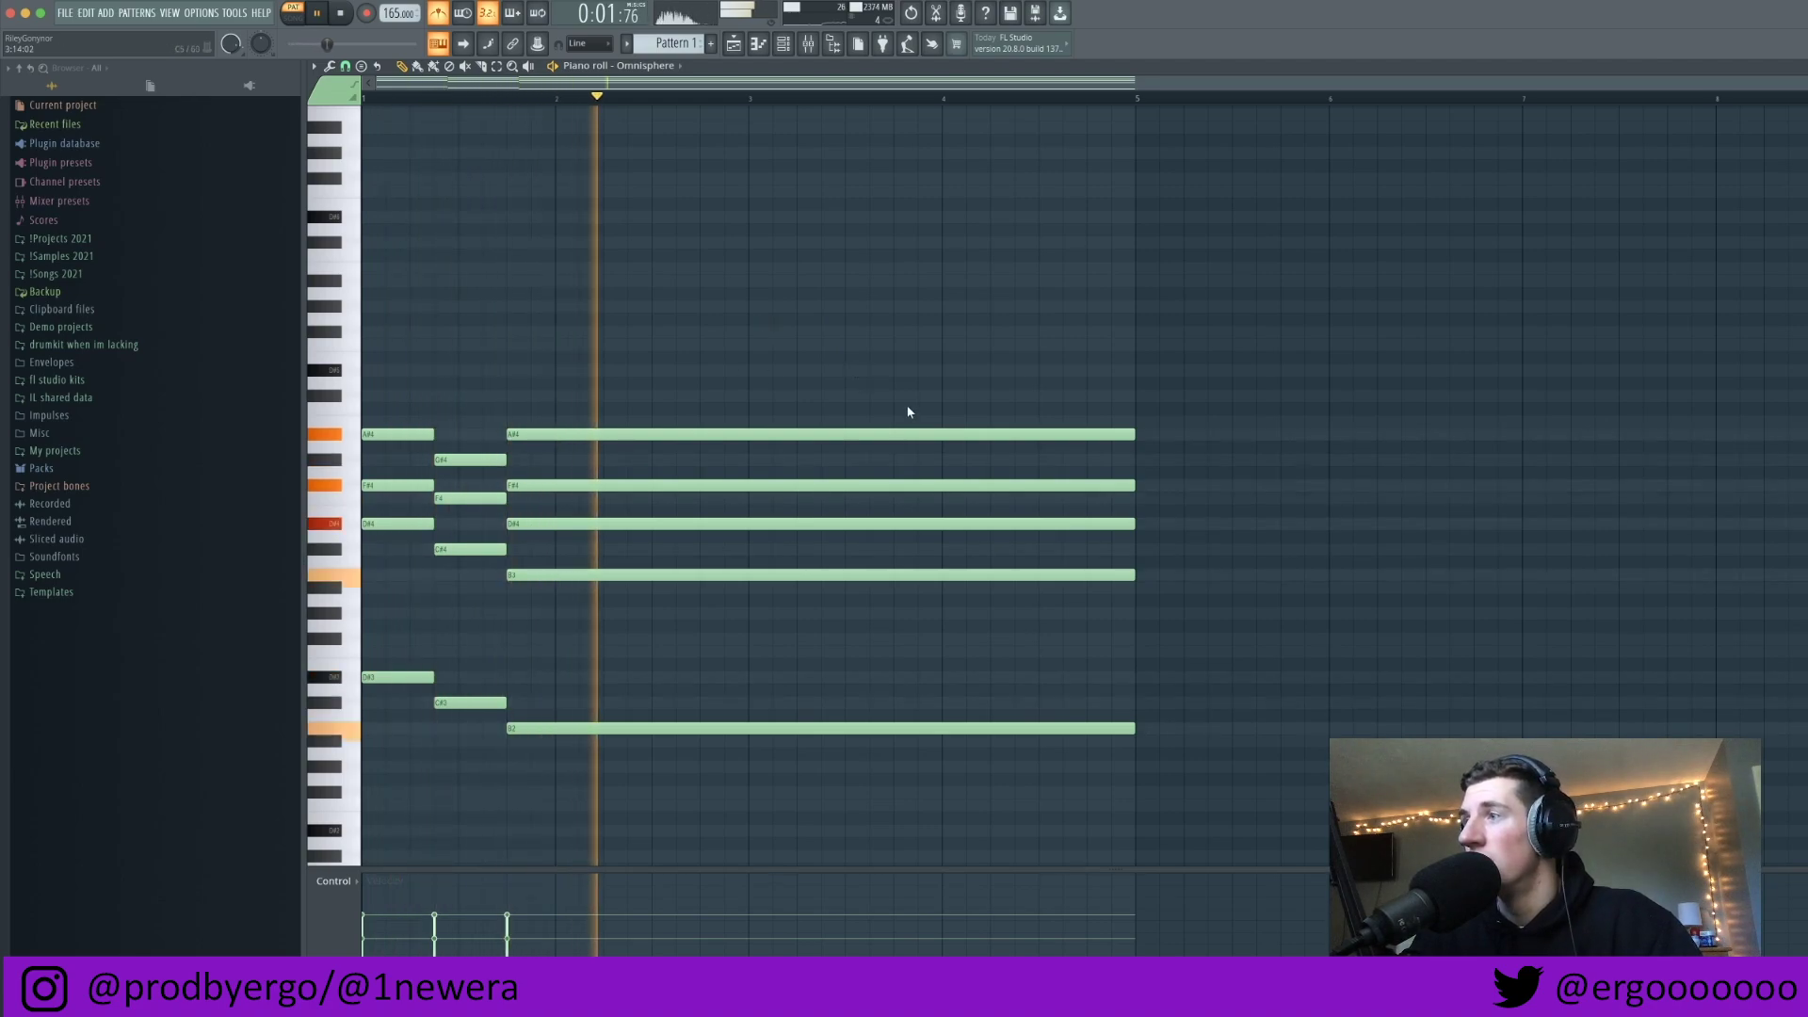
{"action": "key", "text": "ctrl+b"}
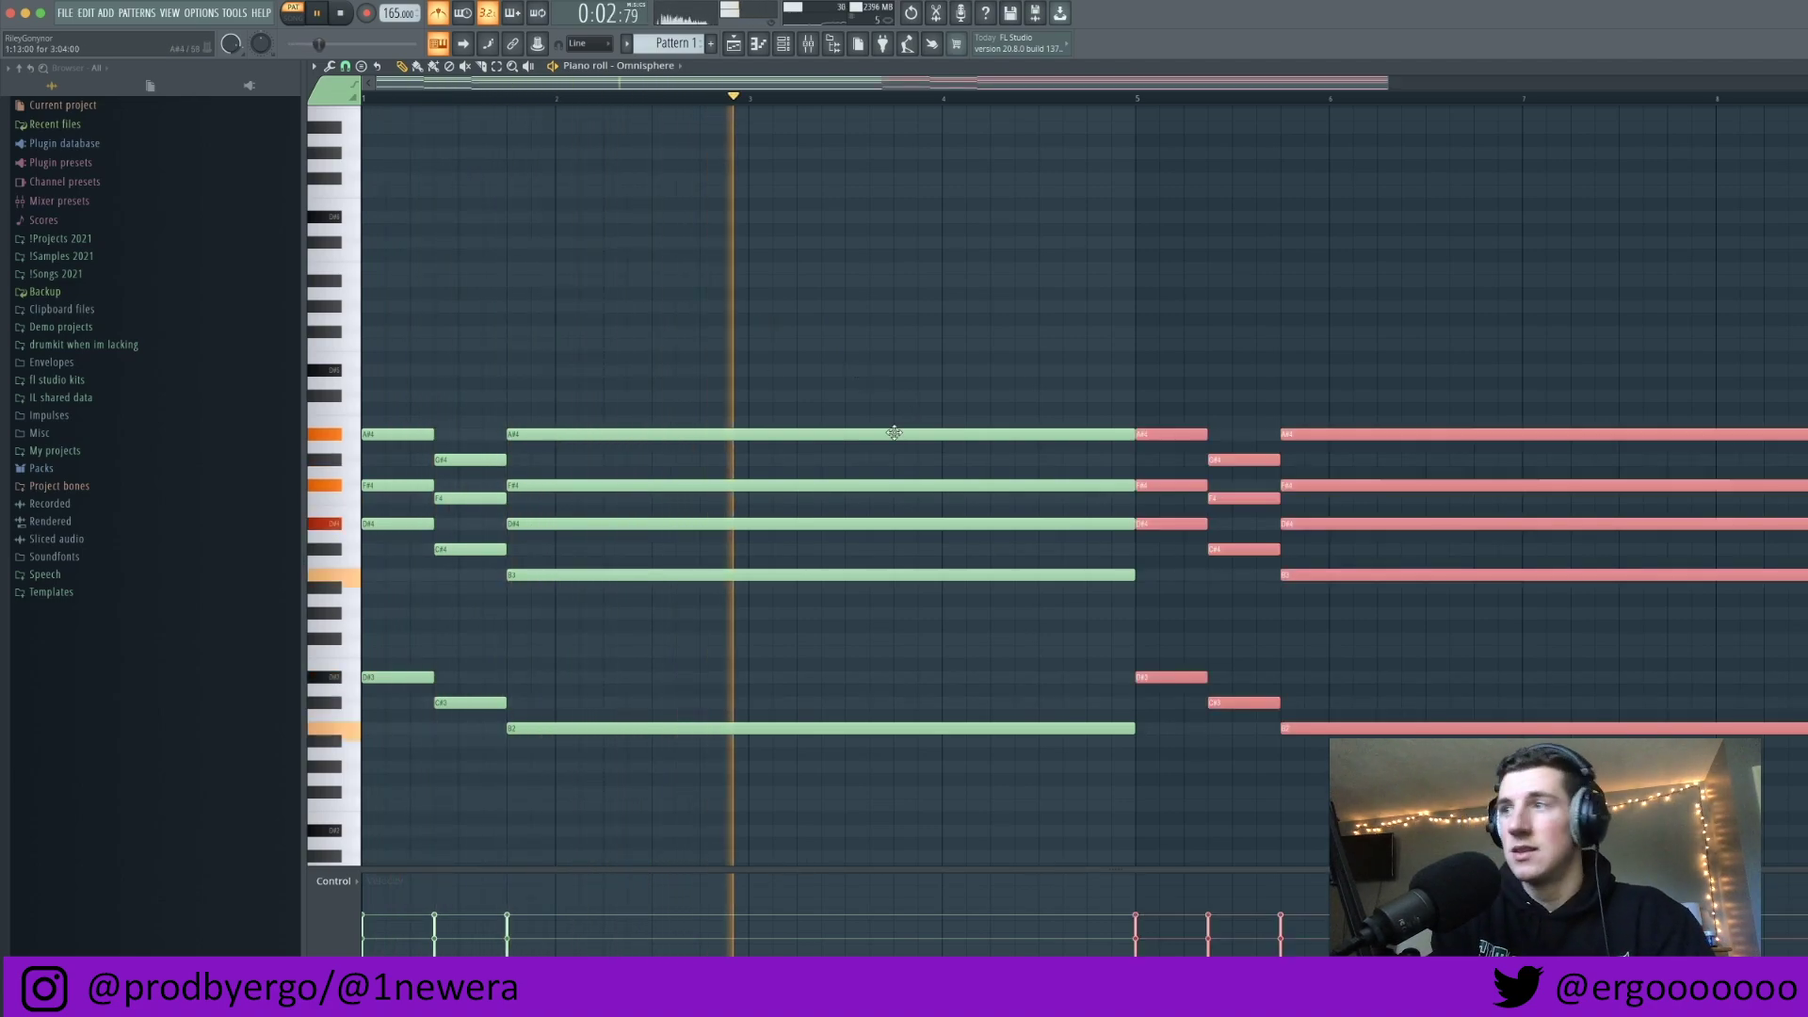
{"action": "left_click", "coordinate": [1152, 419]}
{"action": "key", "text": "space"}
Step: Replace the duplicated D# and C# bass notes at bar 5 with one lower G# note spanning both of their lengths
{"action": "right_click", "coordinate": [1168, 677]}
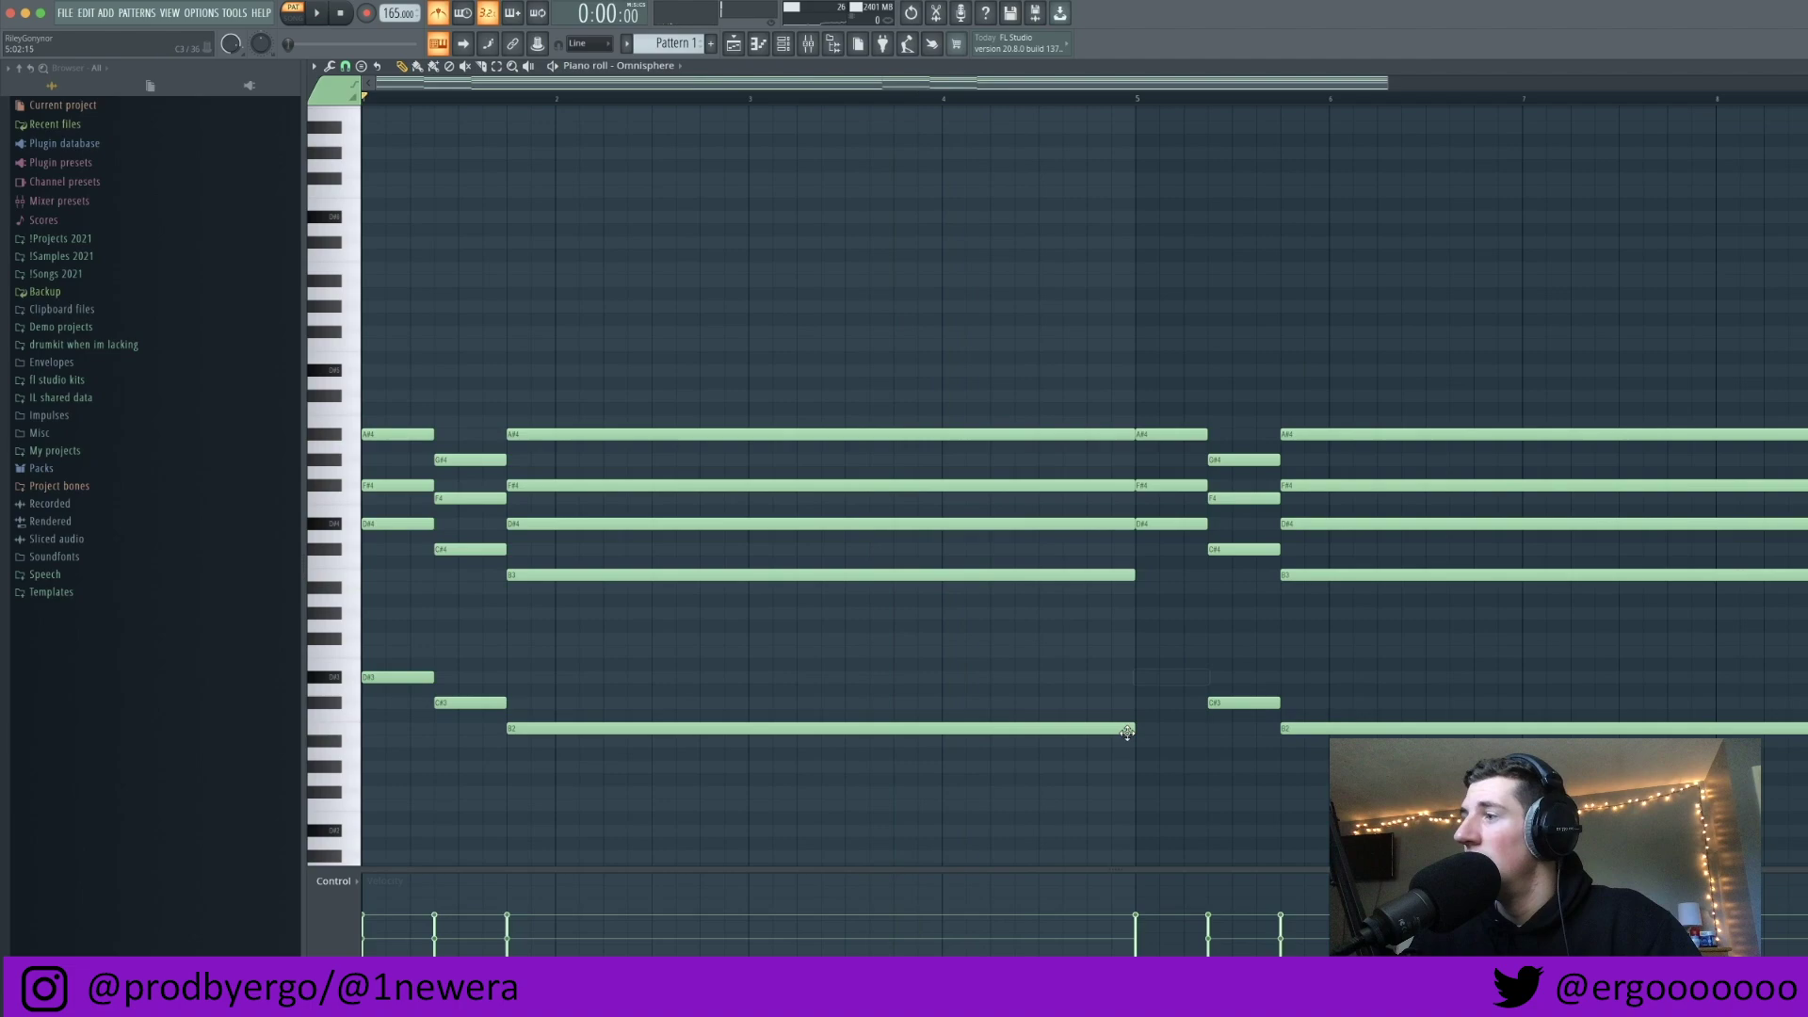
{"action": "right_click", "coordinate": [1264, 702]}
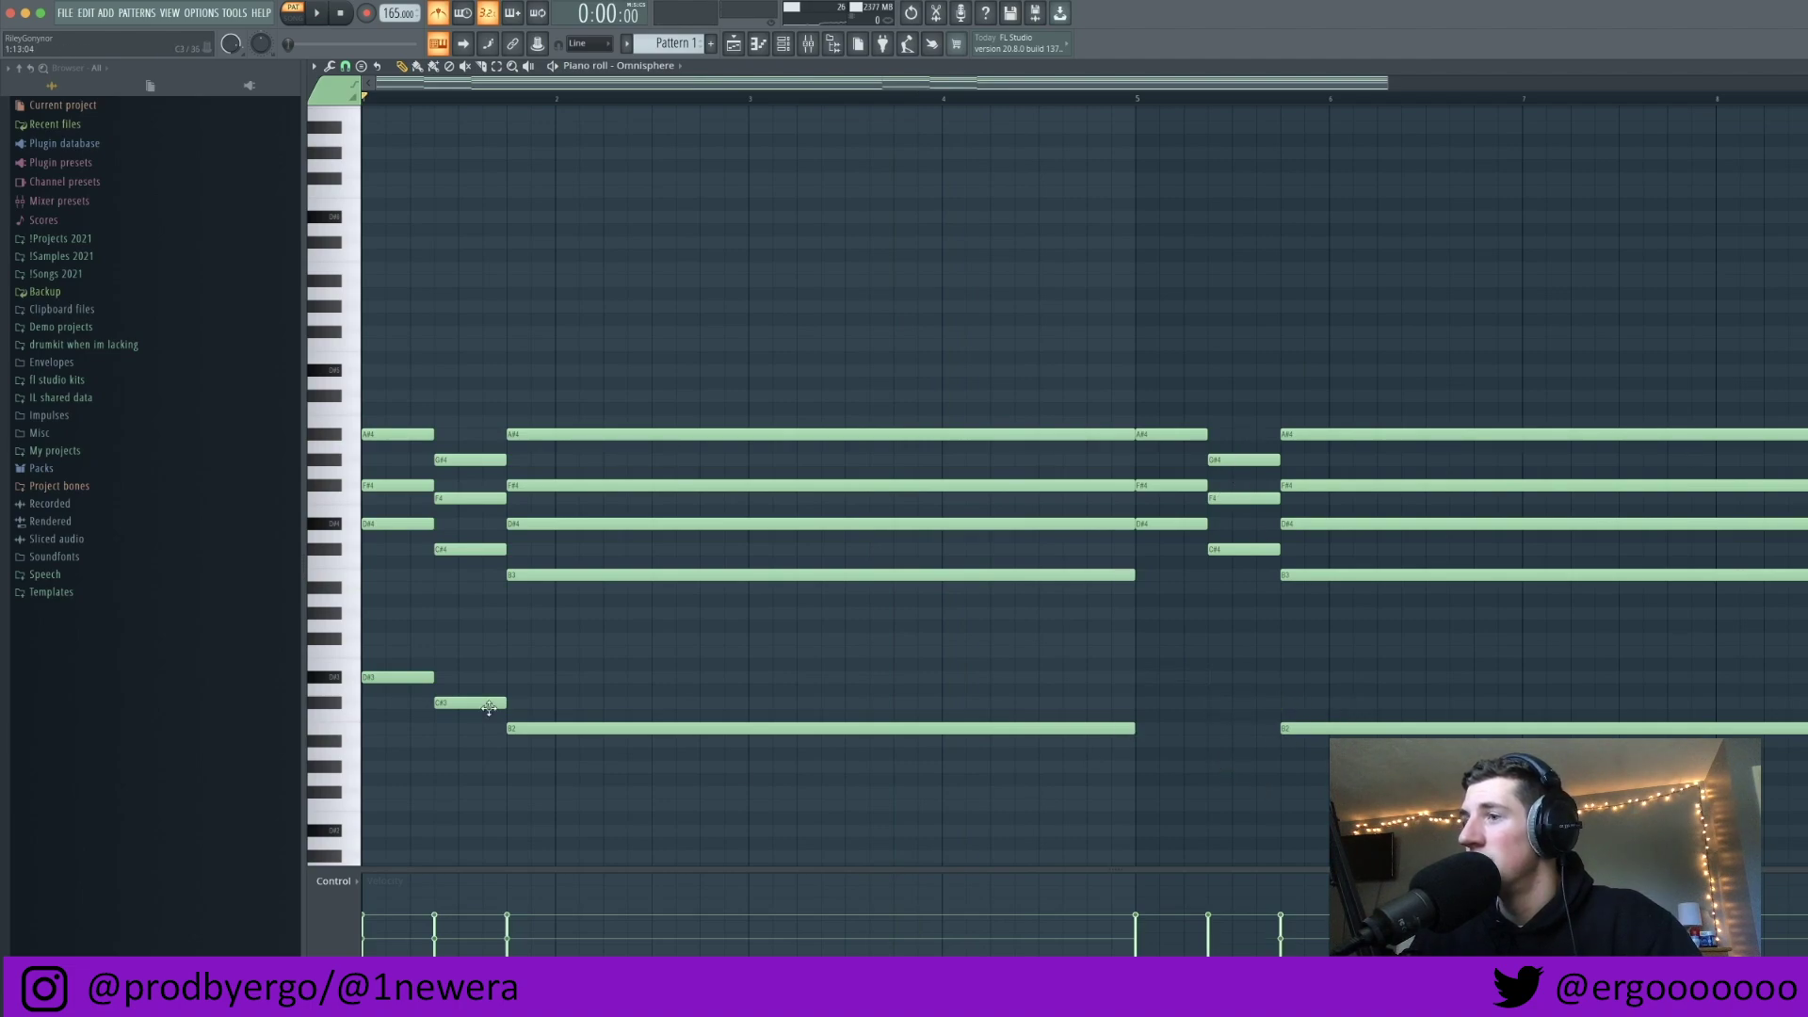
{"action": "left_click", "coordinate": [711, 730]}
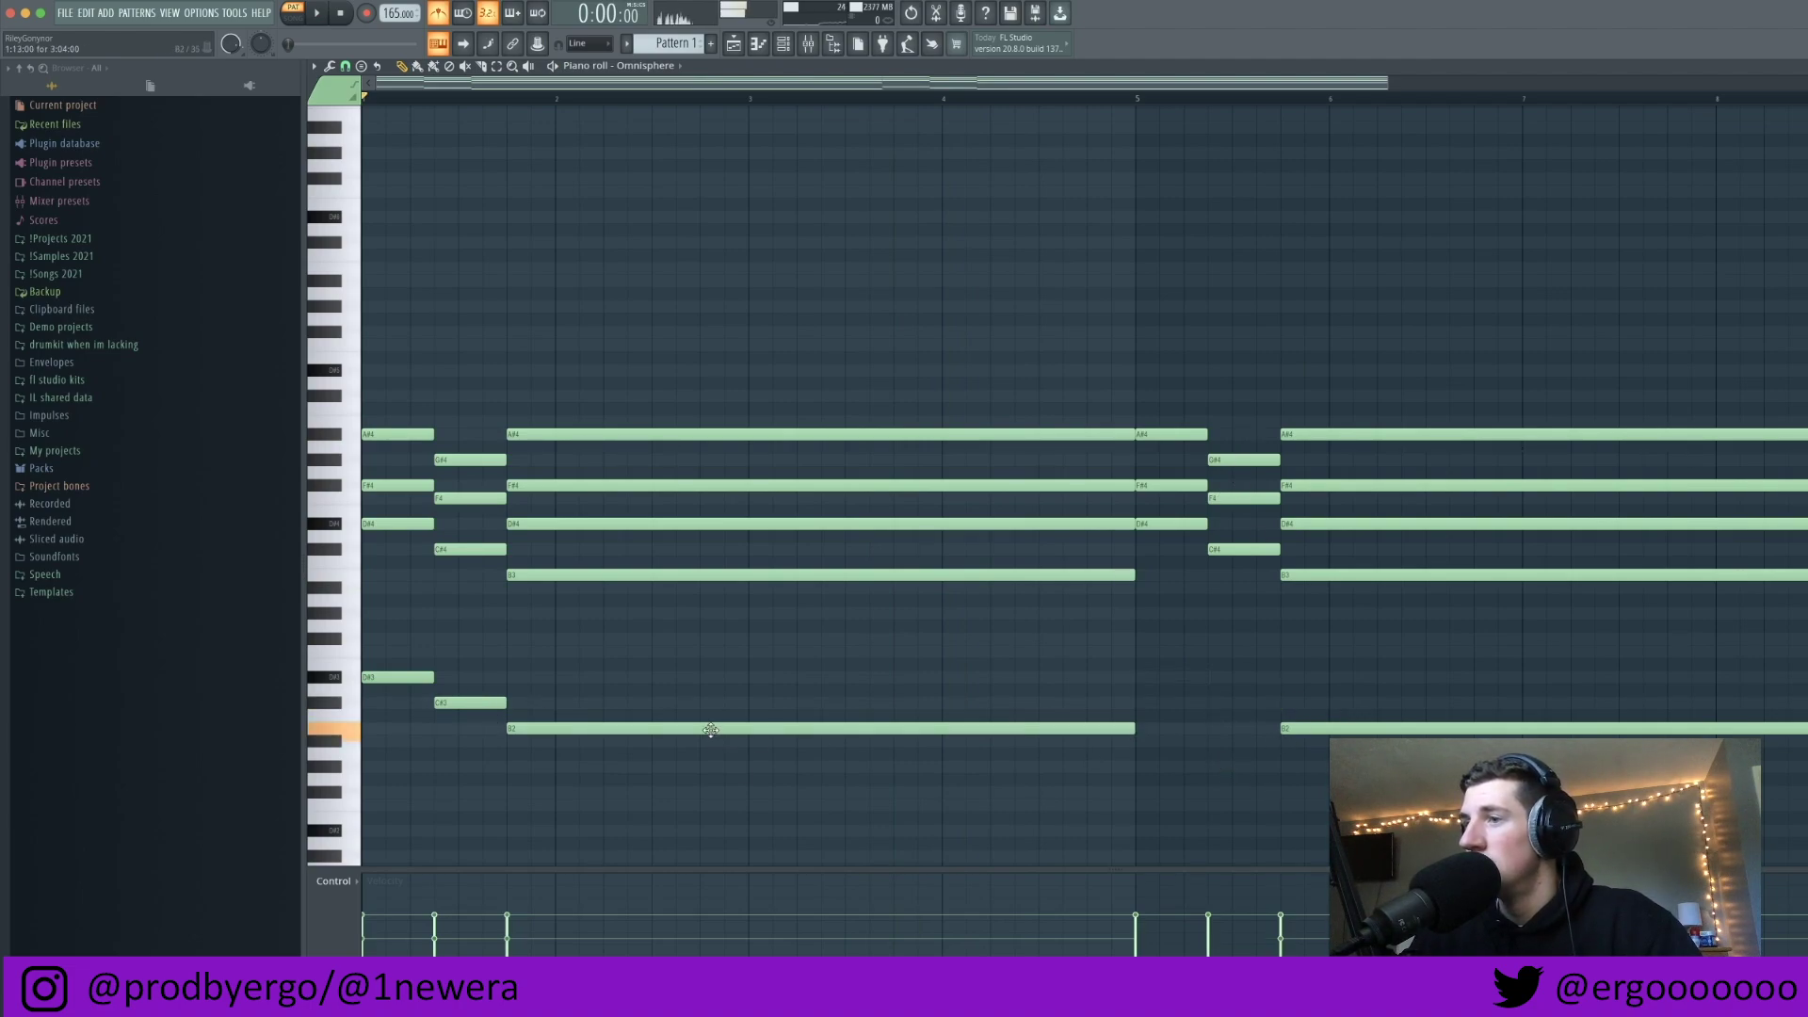
{"action": "left_click_drag", "start_coordinate": [1143, 796], "coordinate": [1142, 757]}
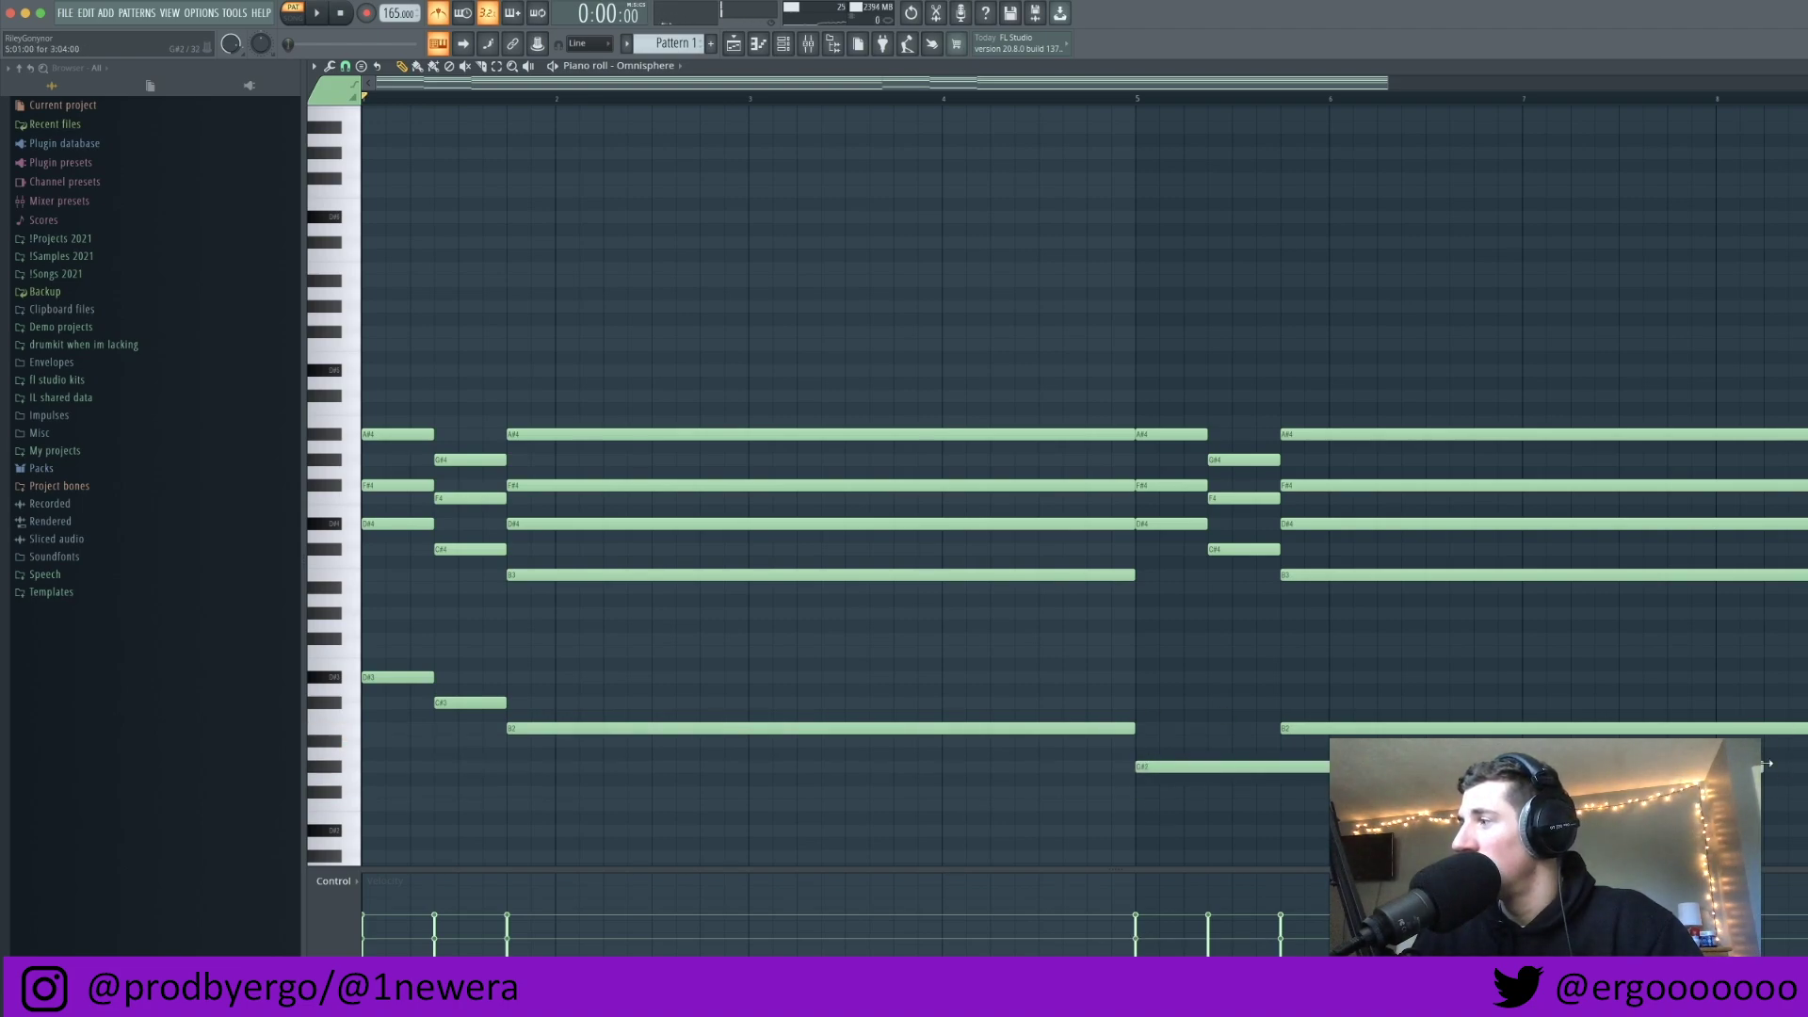
{"action": "left_click_drag", "start_coordinate": [1285, 826], "coordinate": [1279, 770]}
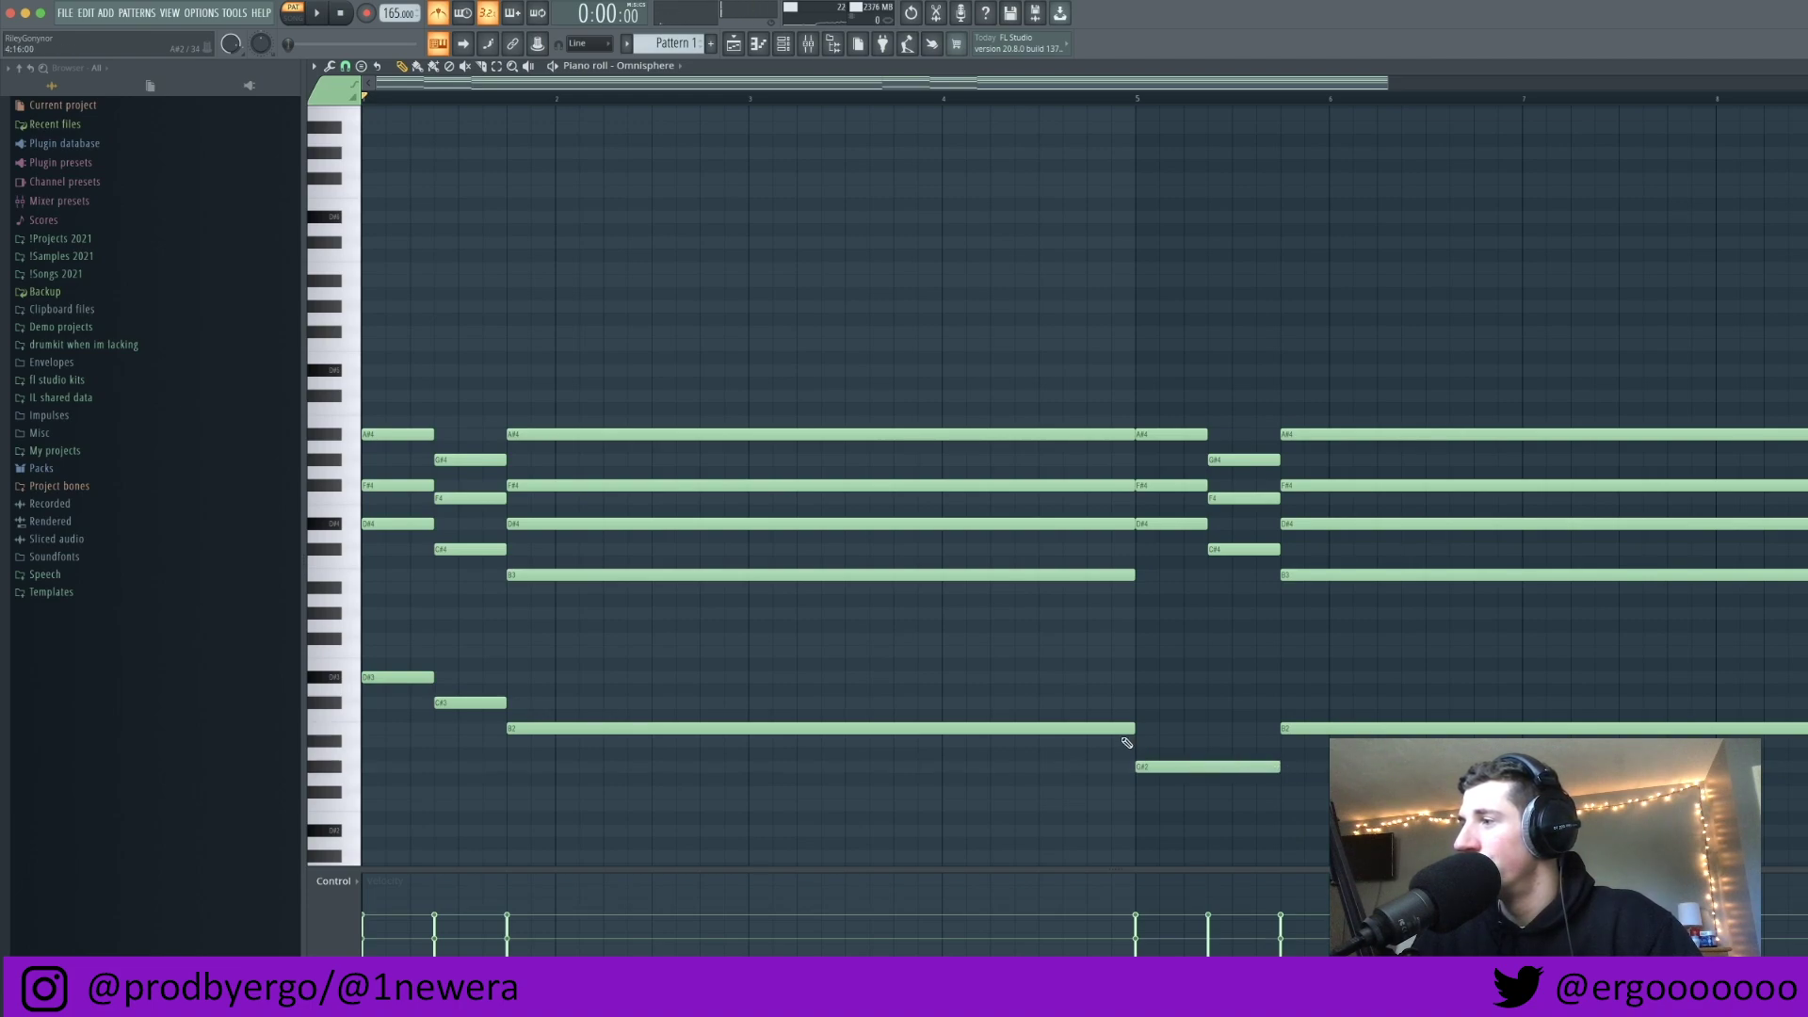
Step: Add B and D# notes above the G# bass note at bar 5, and delete the duplicated D#, F#, A# chord there
{"action": "left_click", "coordinate": [1153, 730]}
{"action": "left_click", "coordinate": [1150, 677]}
{"action": "left_click_drag", "start_coordinate": [1151, 647], "coordinate": [1175, 745]}
{"action": "left_click_drag", "start_coordinate": [1175, 423], "coordinate": [1178, 546]}
{"action": "key", "text": "Delete"}
Step: Raise the new B and D# notes at bar 5 one octave and add a G# of equal length beneath them
{"action": "left_click_drag", "start_coordinate": [1178, 623], "coordinate": [1163, 743]}
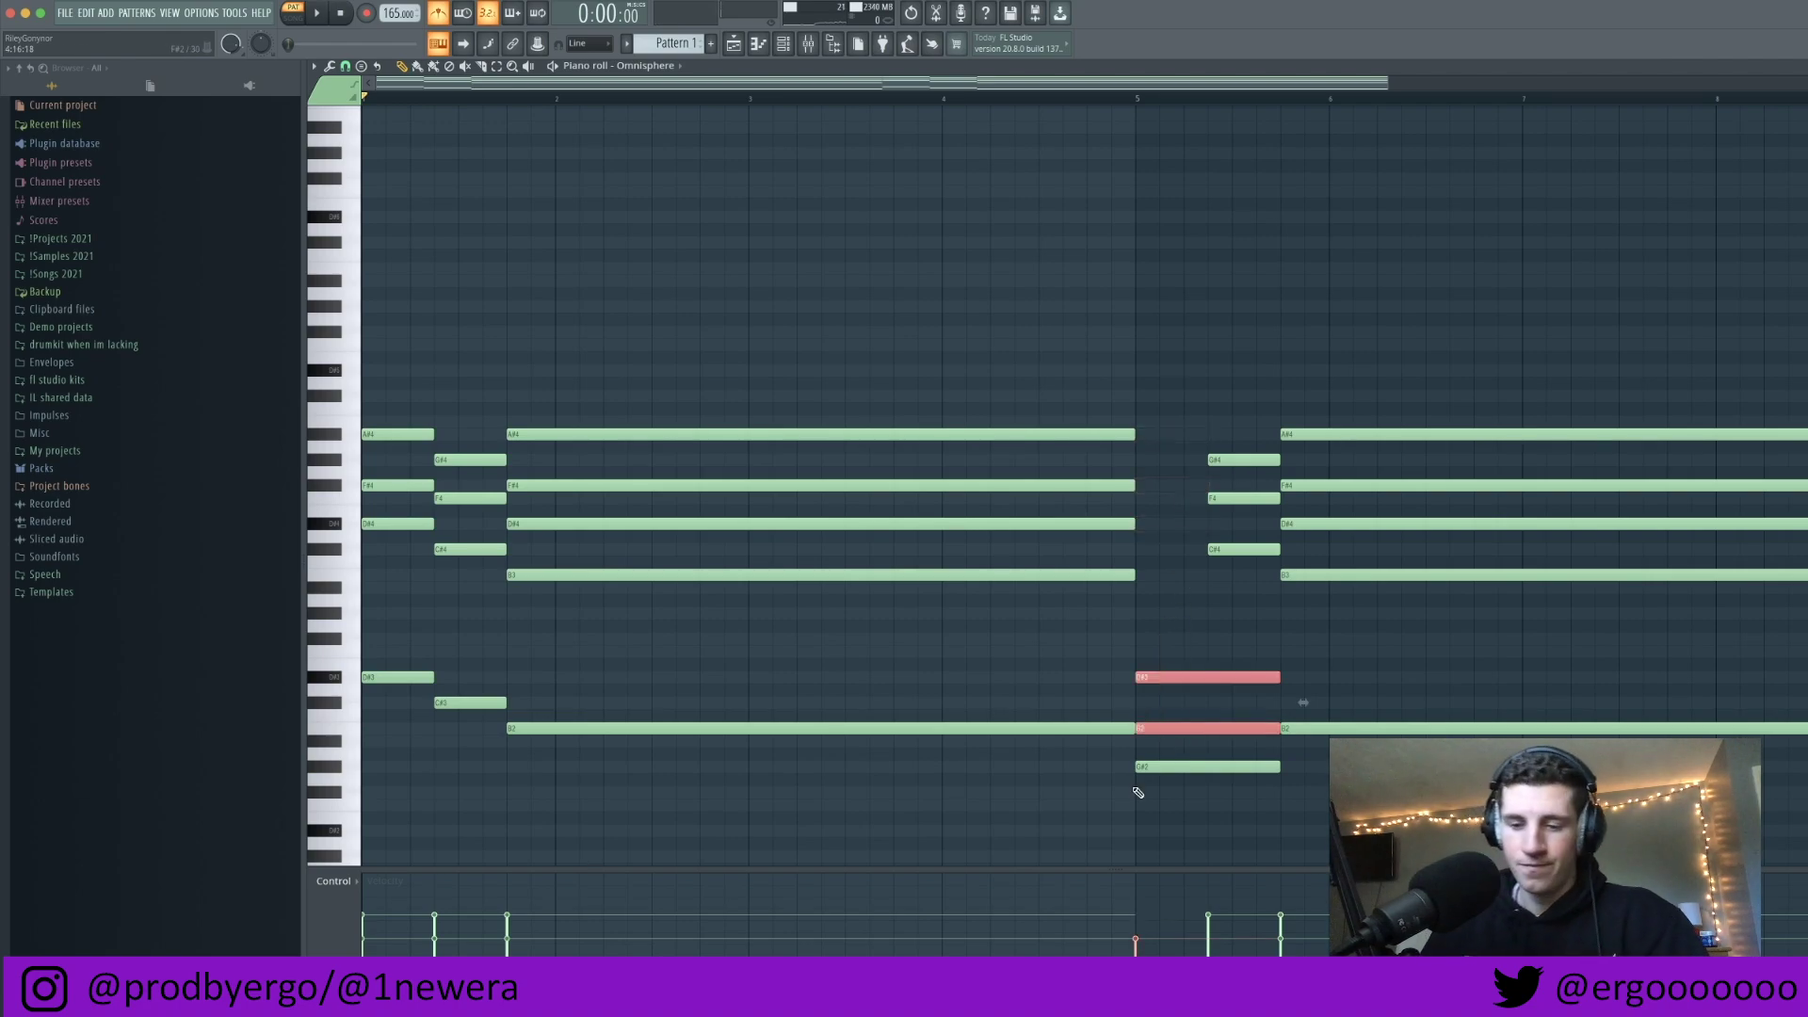
{"action": "key", "text": "super+Up"}
{"action": "key", "text": "space"}
{"action": "left_click", "coordinate": [1133, 608]}
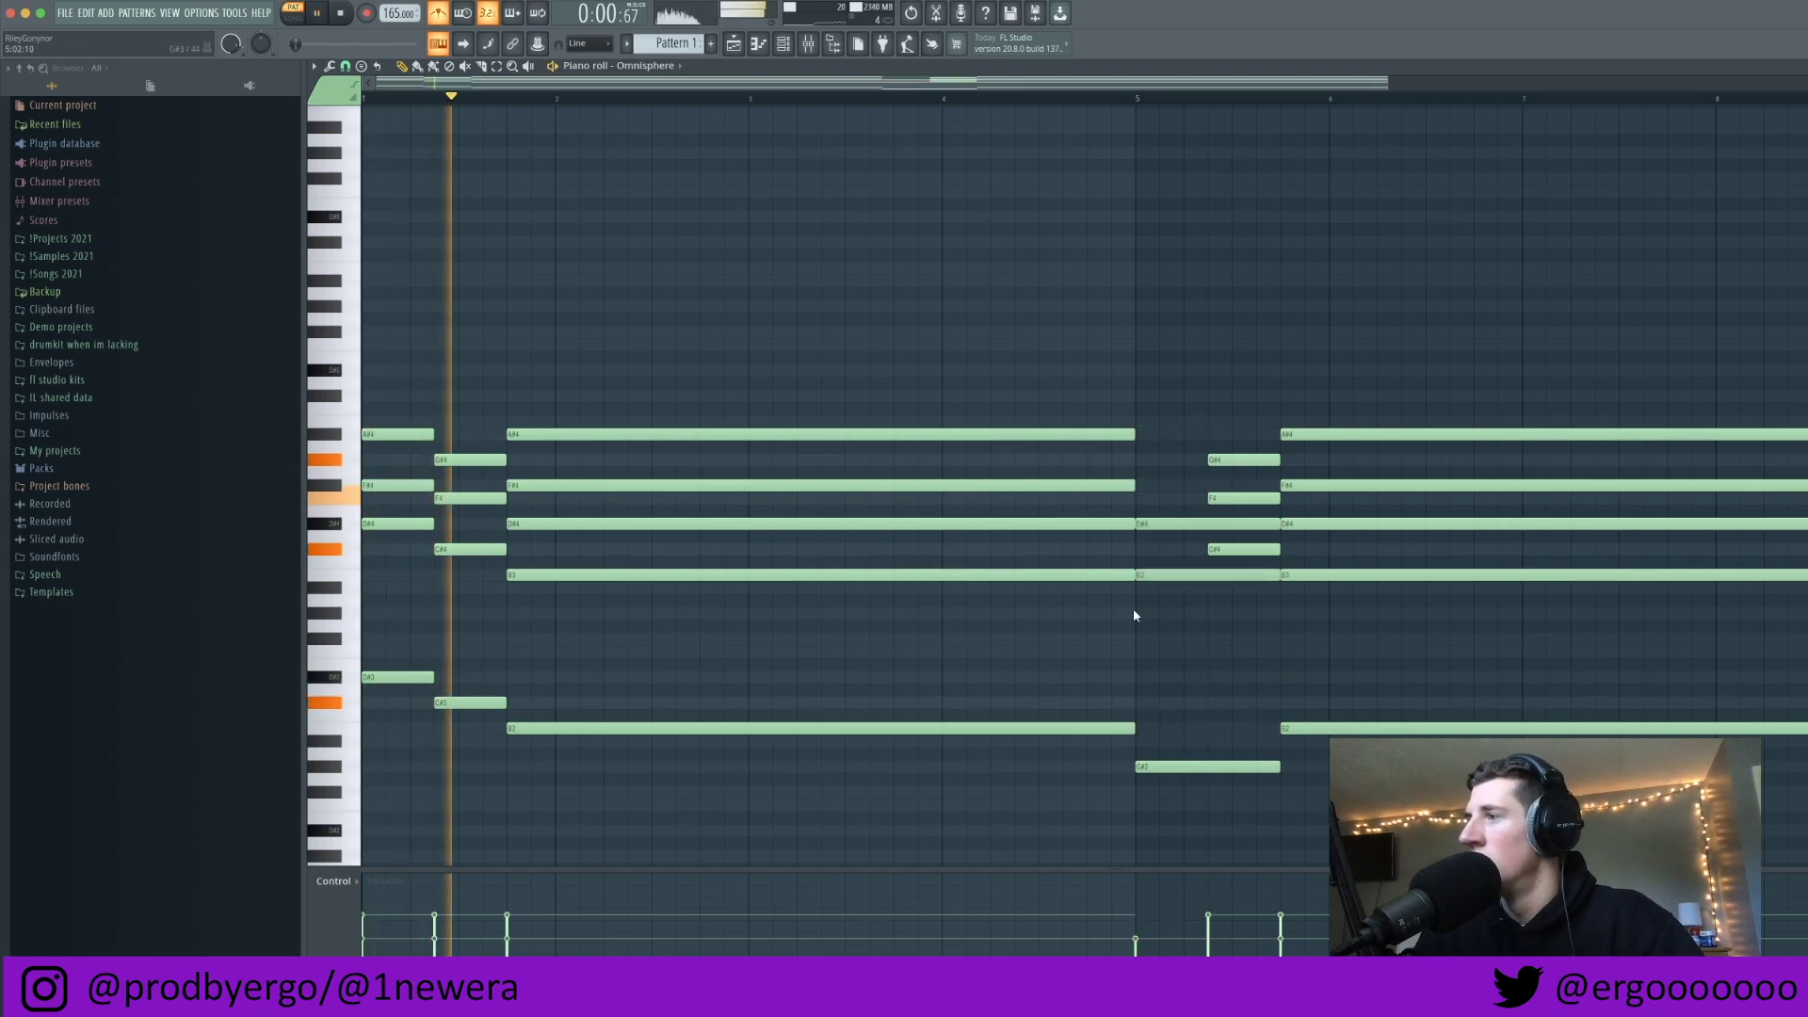
{"action": "left_click", "coordinate": [1153, 613]}
{"action": "left_click_drag", "start_coordinate": [1152, 614], "coordinate": [1130, 614]}
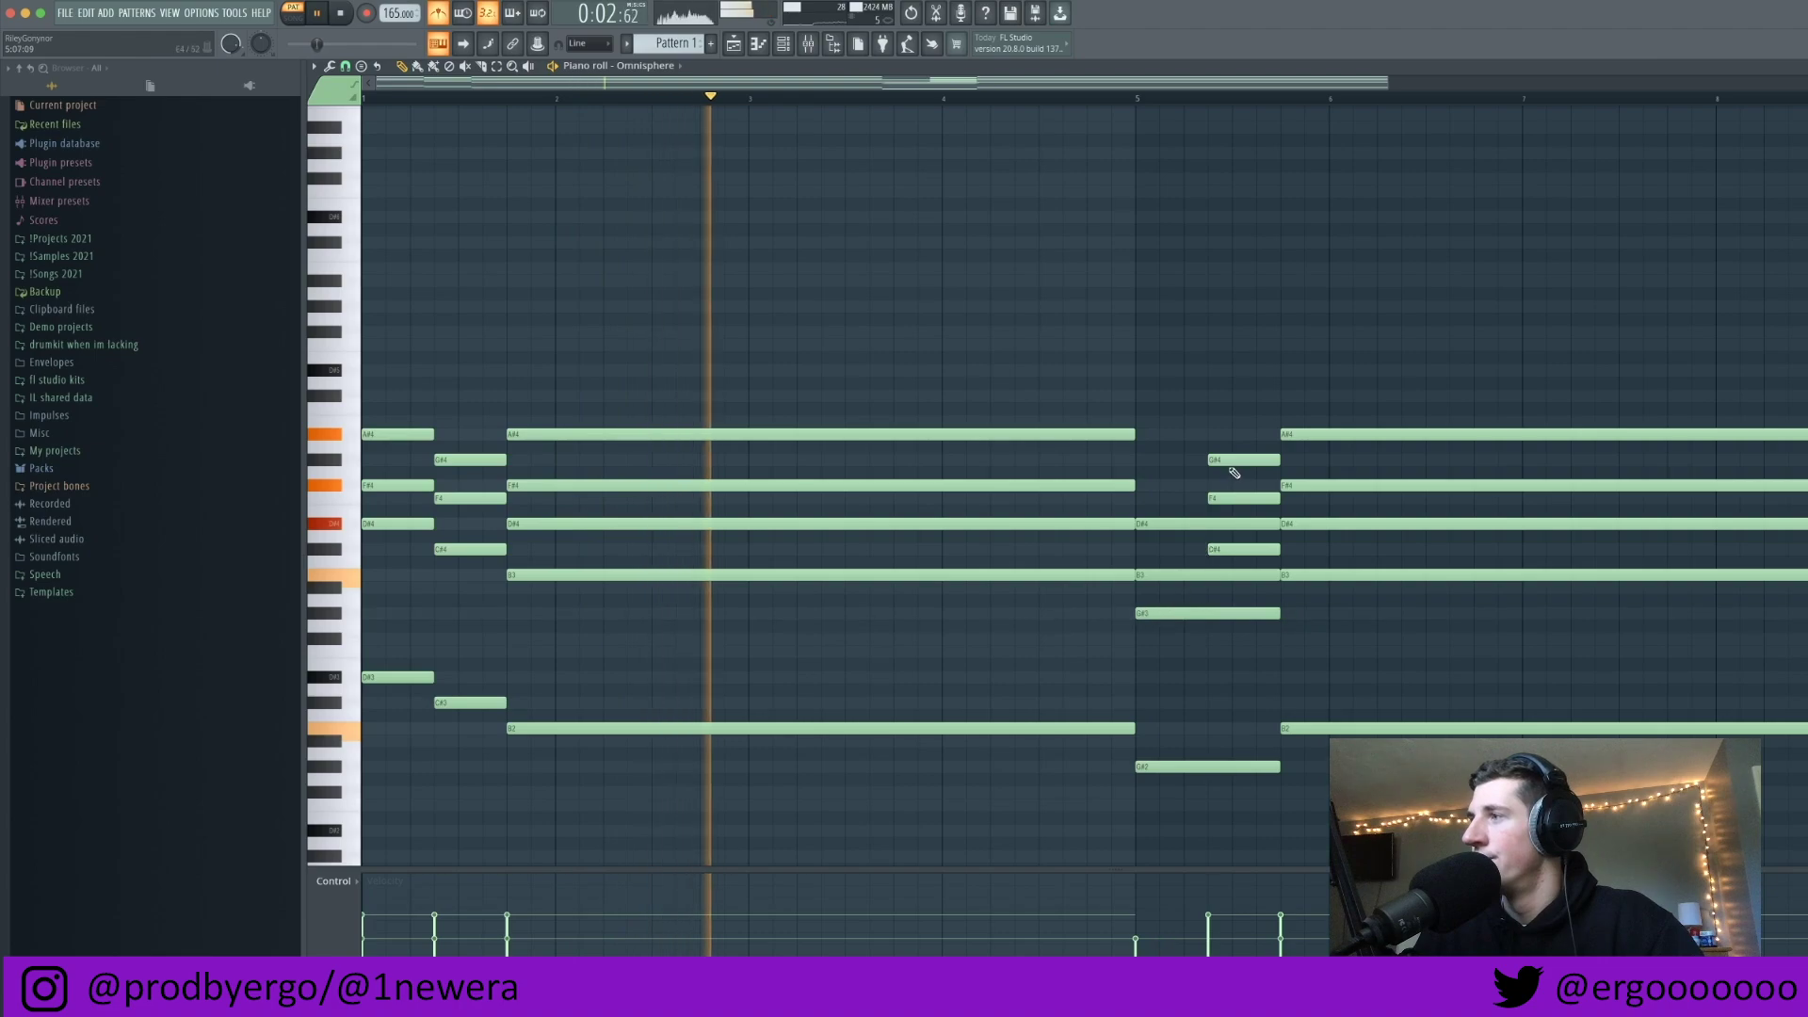
Step: Delete the duplicated C#, F and G# chord above the G# bass section in bar 5
{"action": "left_click_drag", "start_coordinate": [1224, 452], "coordinate": [1239, 561]}
{"action": "key", "text": "Delete"}
{"action": "key", "text": "Delete"}
{"action": "scroll", "coordinate": [1257, 567], "scroll_direction": "down", "scroll_amount": 3}
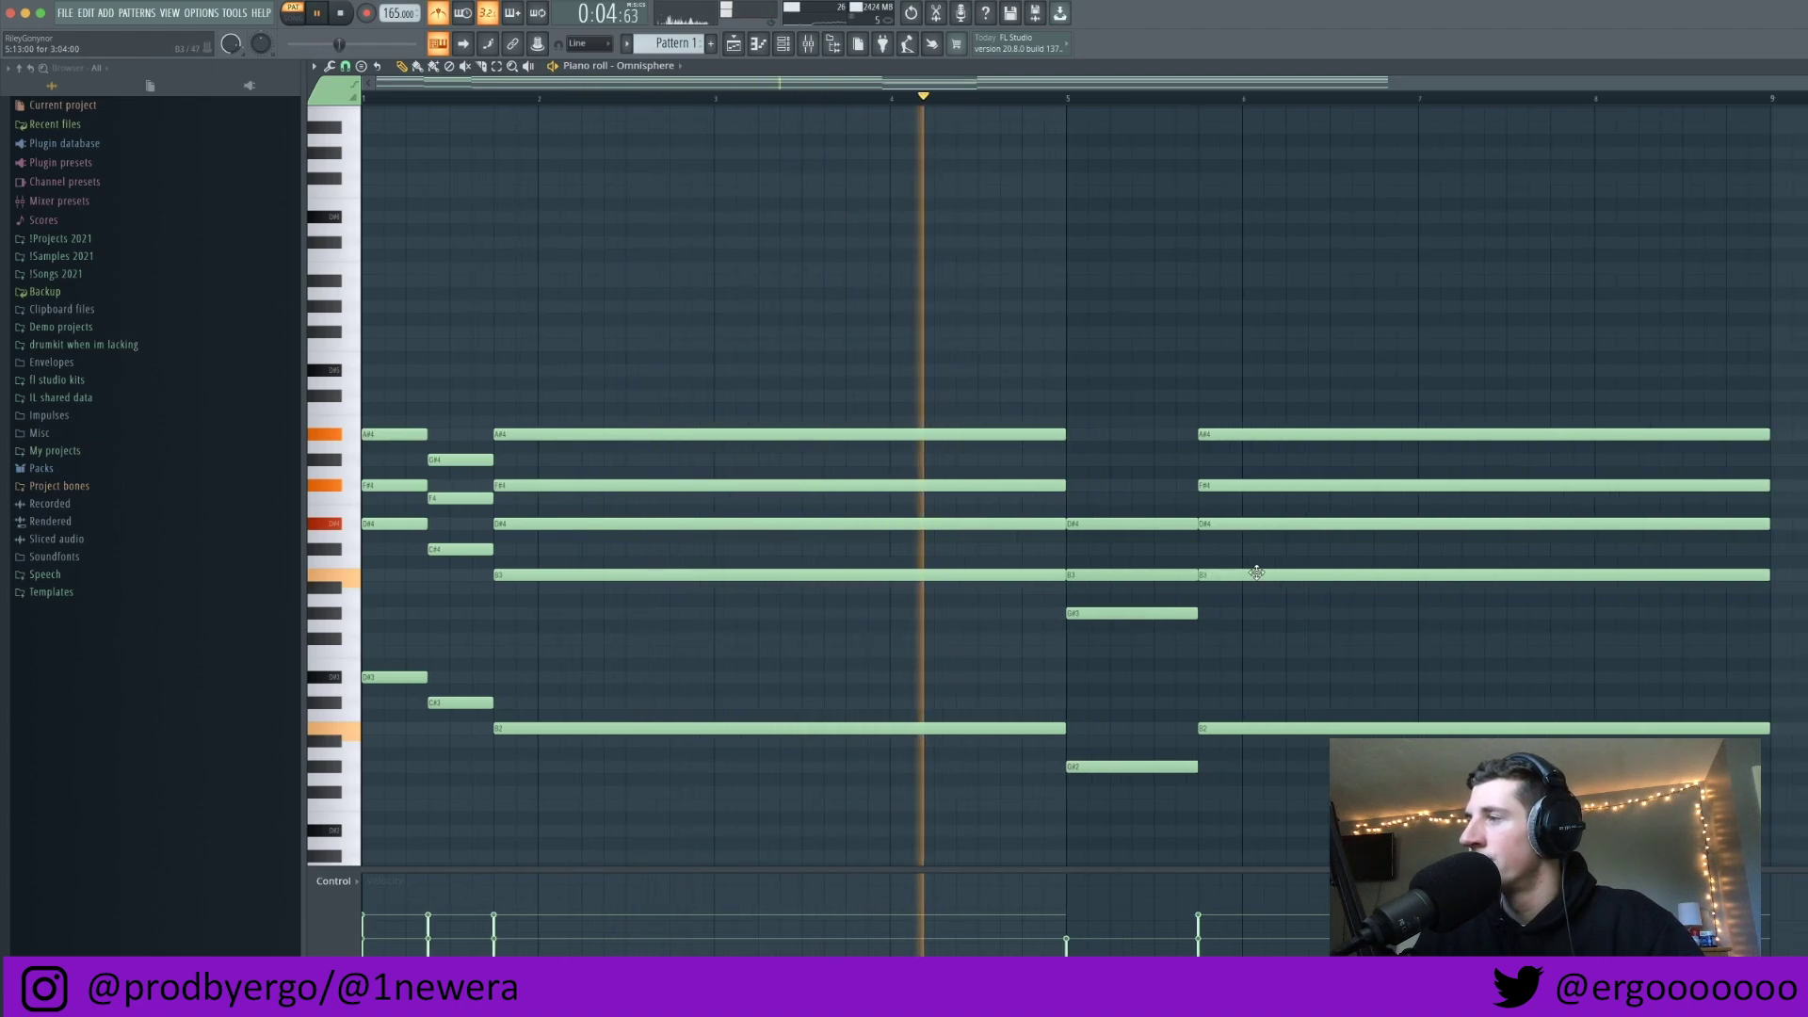
{"action": "scroll", "coordinate": [962, 542], "scroll_direction": "up", "scroll_amount": 2}
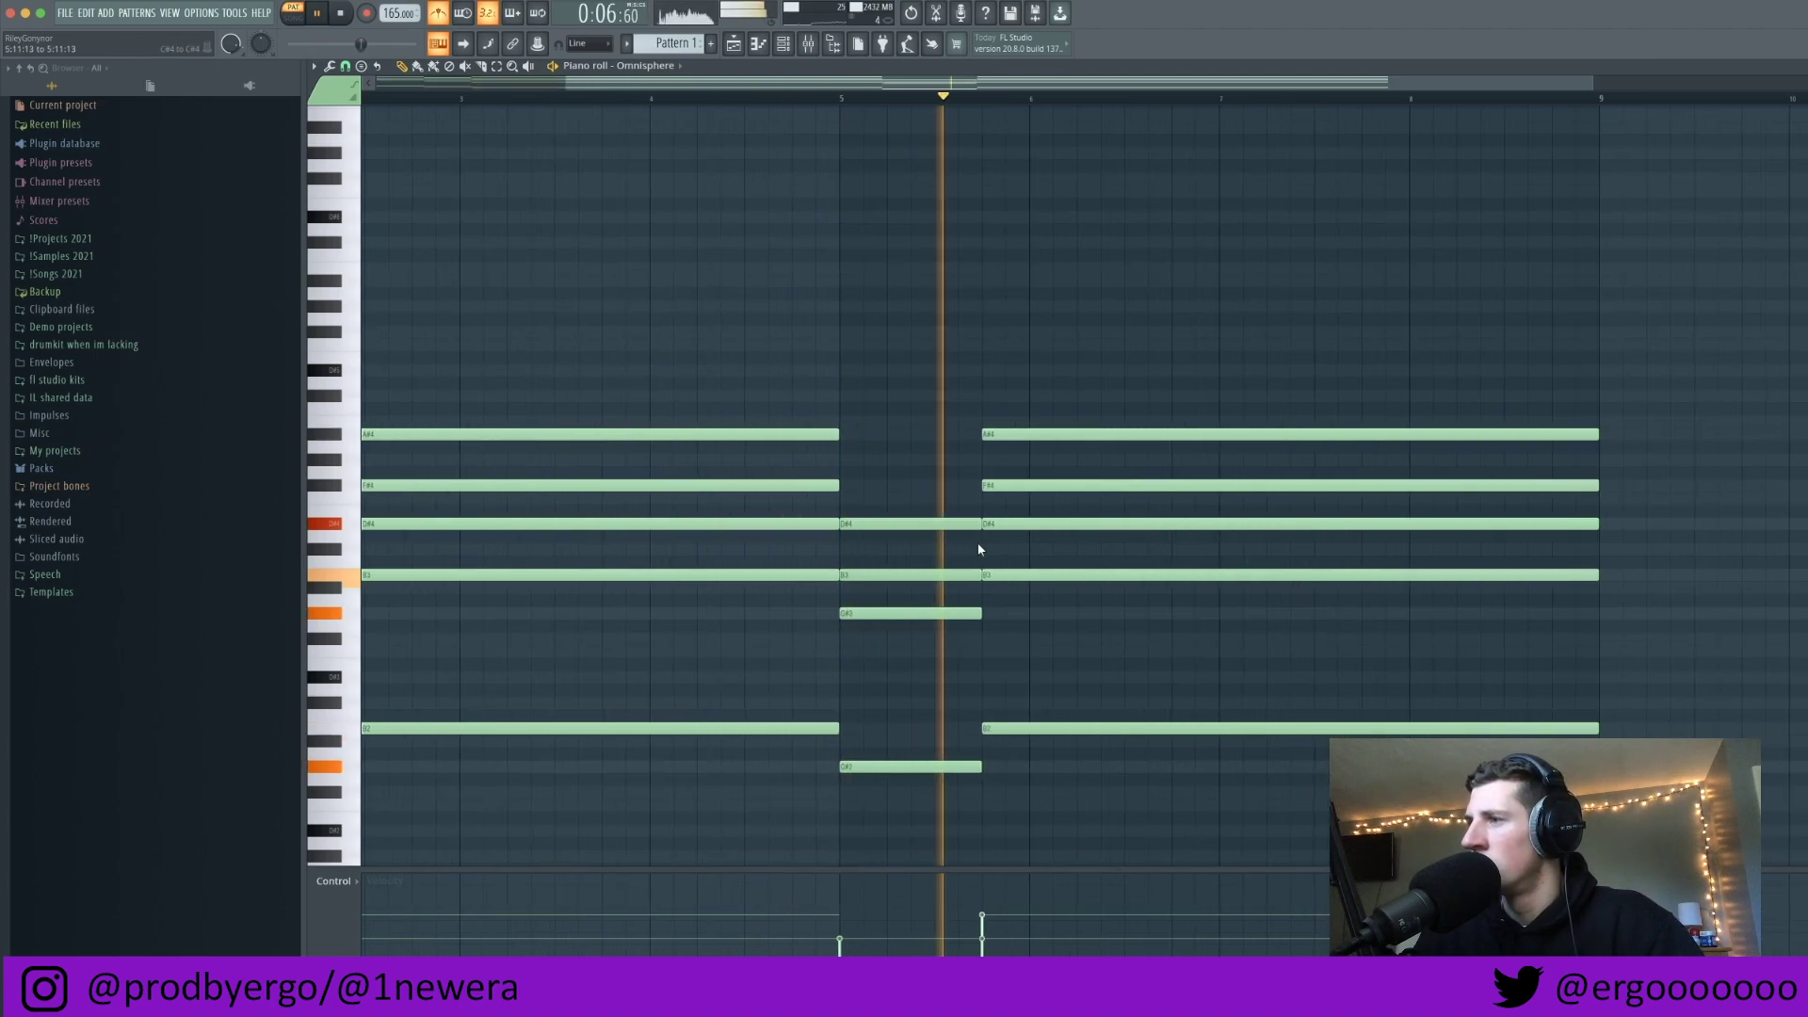
Step: Replace the duplicated long final chord and its B bass with an A# bass note directly after the G# one, and play from bar 5
{"action": "key", "text": "space"}
{"action": "left_click_drag", "start_coordinate": [1066, 416], "coordinate": [1083, 734]}
{"action": "key", "text": "Delete"}
{"action": "left_click", "coordinate": [988, 741]}
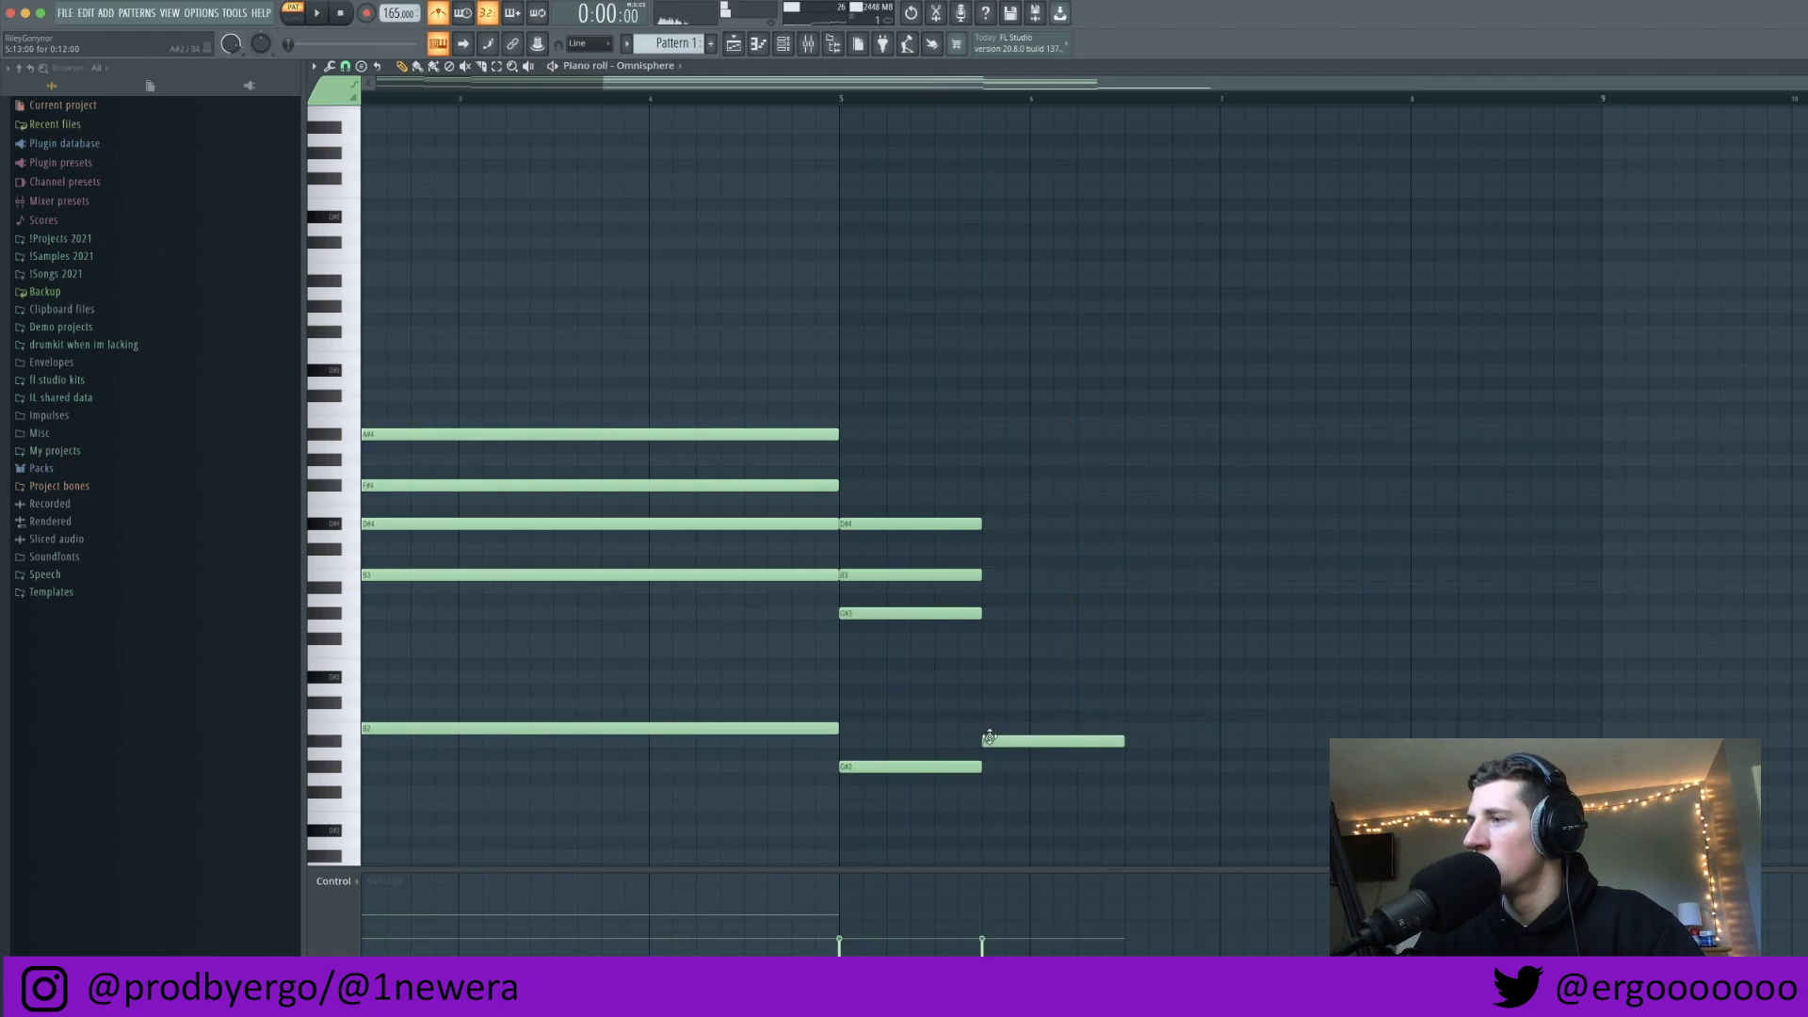
{"action": "left_click", "coordinate": [843, 99]}
{"action": "key", "text": "space"}
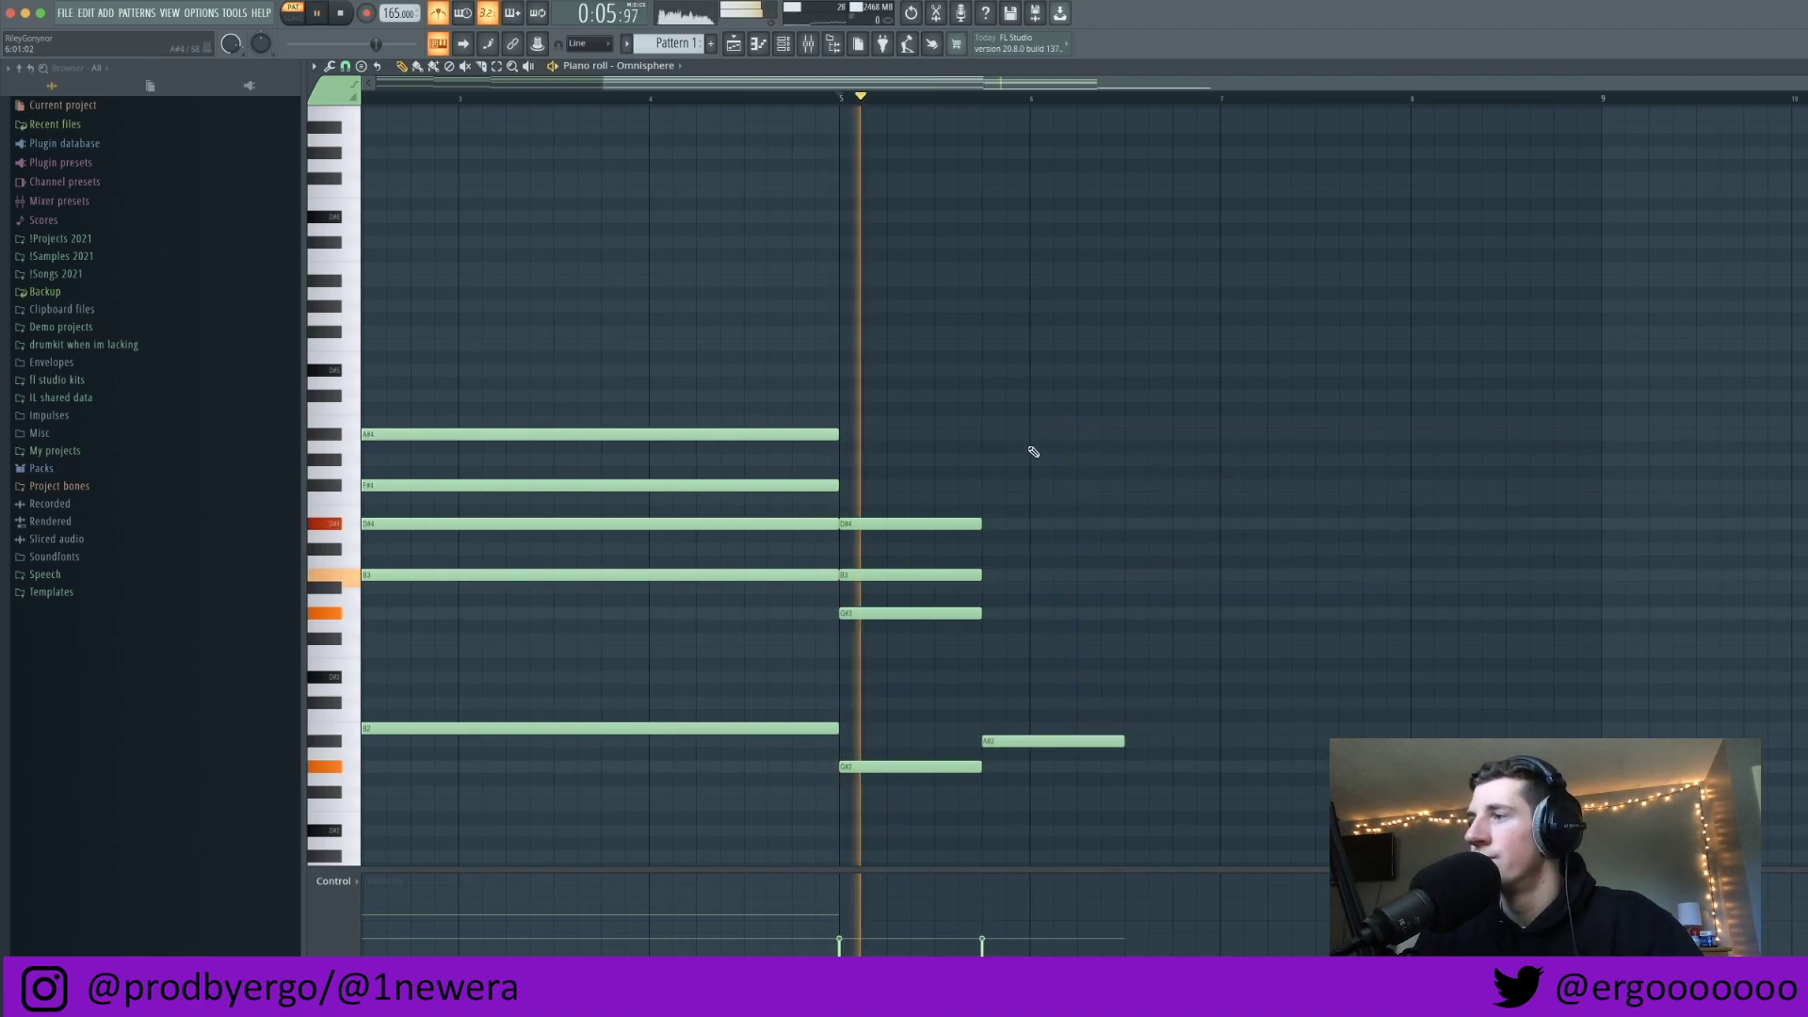
{"action": "key", "text": "space"}
{"action": "key", "text": "space"}
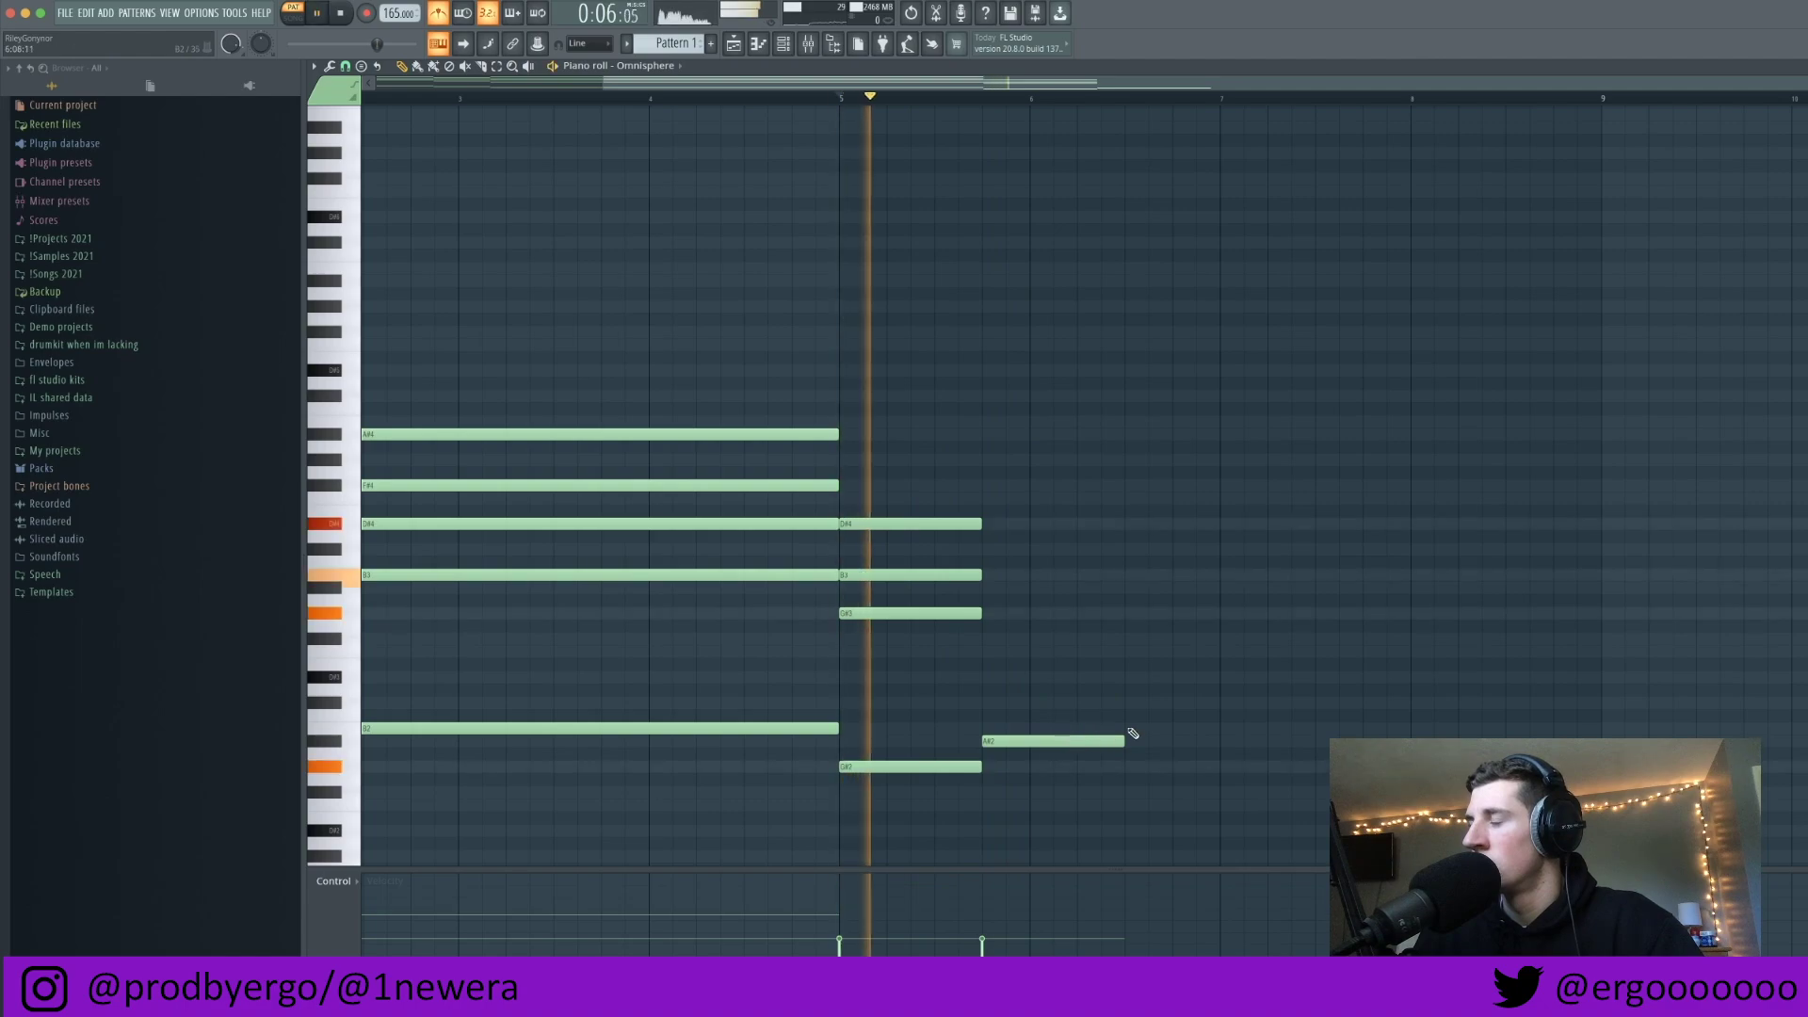
Step: Add a B bass note of equal length directly after the A# one and play the new bass line from bar 5
{"action": "left_click", "coordinate": [1130, 703]}
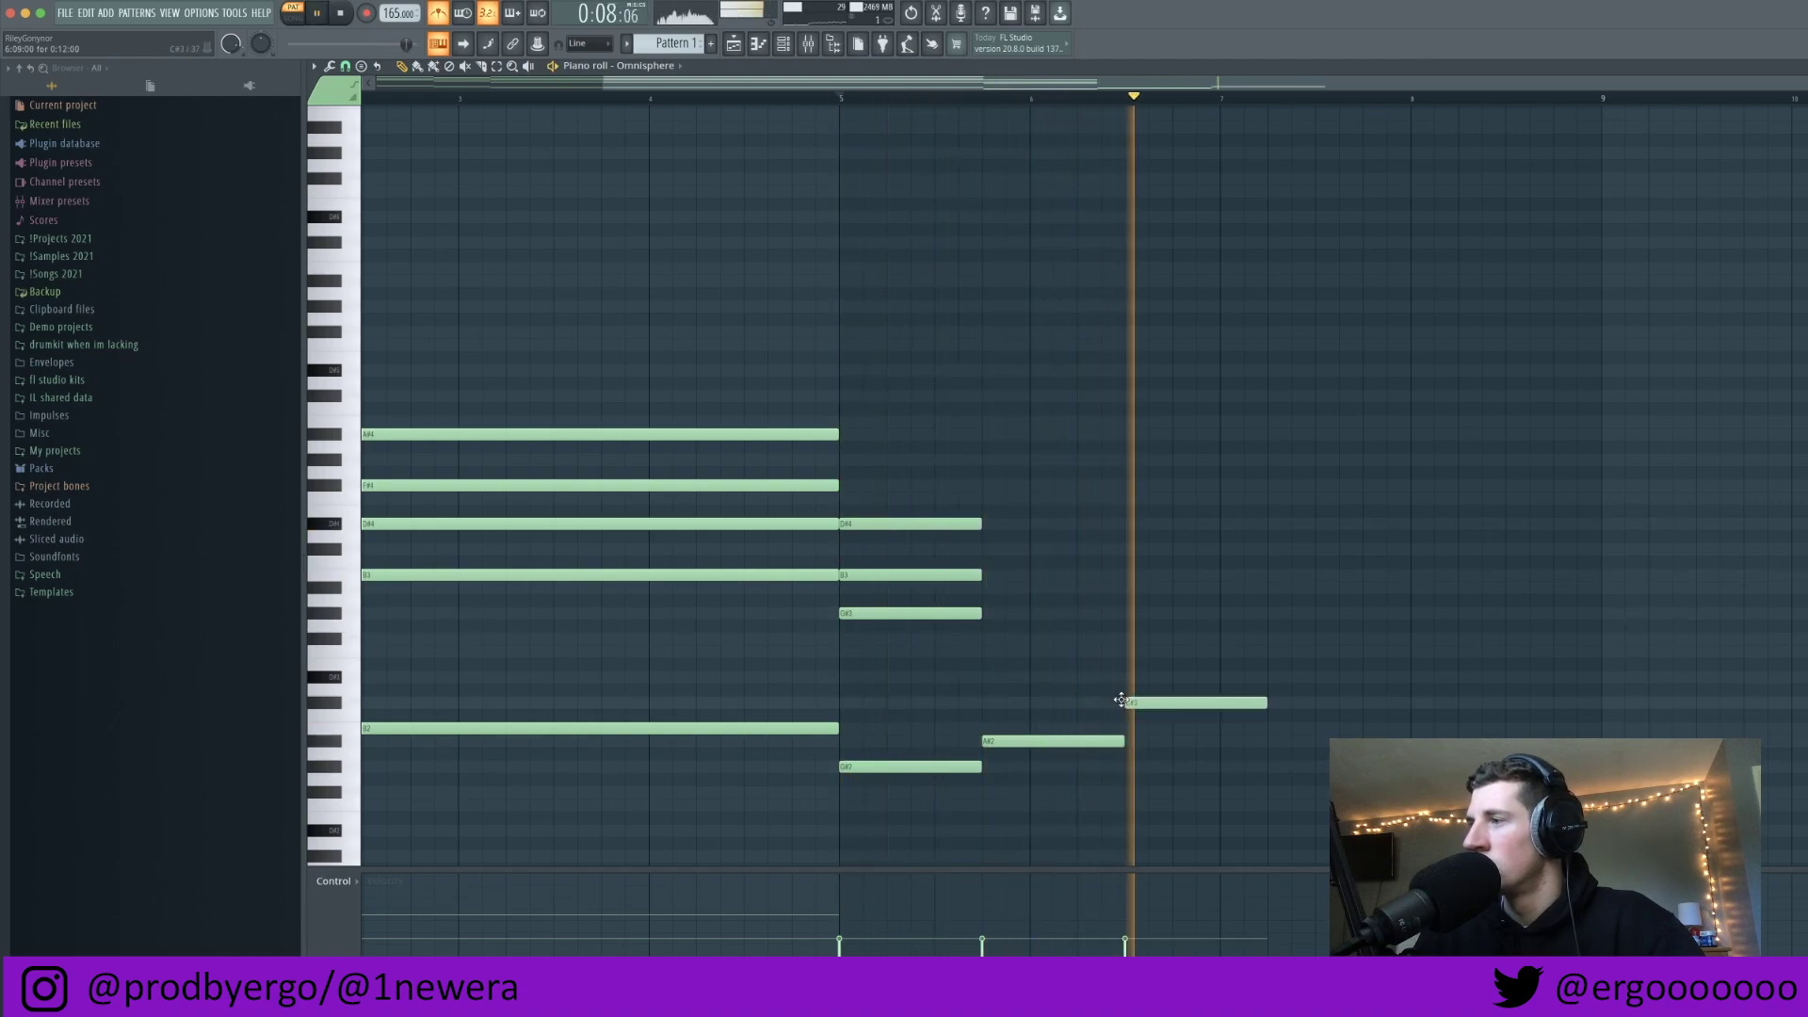
{"action": "key", "text": "space"}
{"action": "left_click_drag", "start_coordinate": [1150, 702], "coordinate": [1139, 728]}
{"action": "key", "text": "space"}
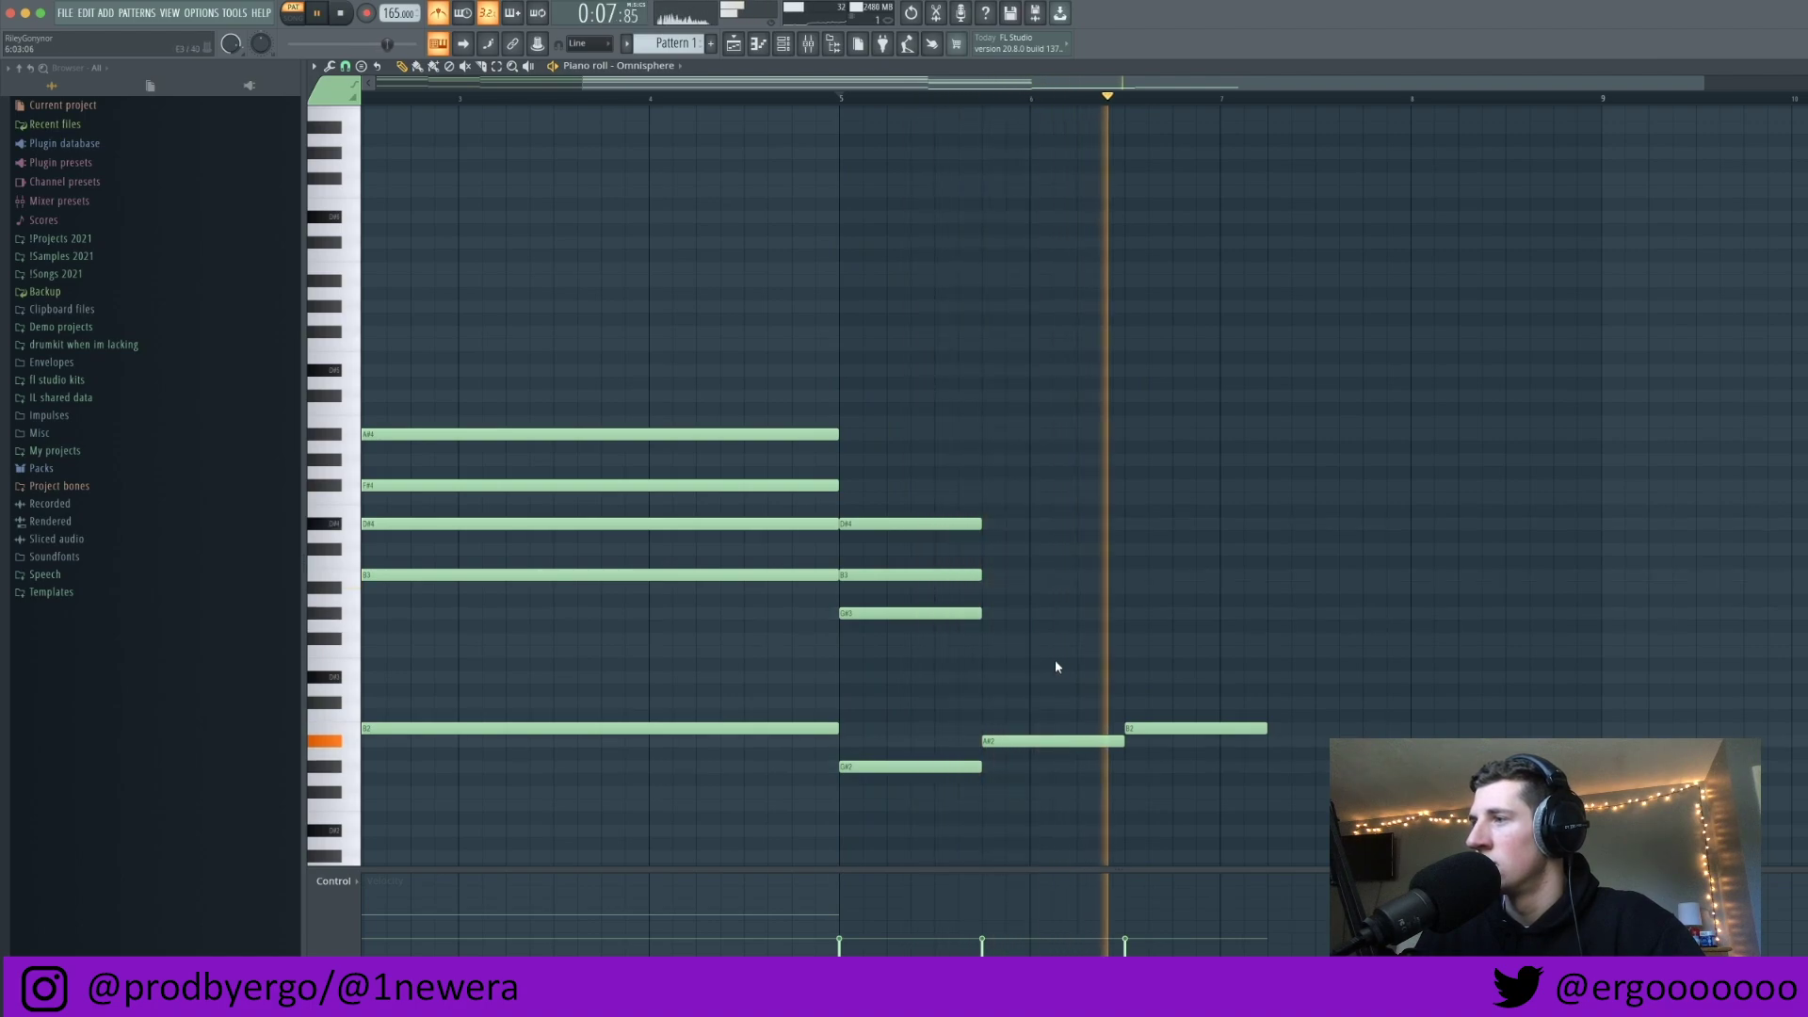
{"action": "key", "text": "space"}
Step: Add A#, C# and F above the A# bass note and B, D# and F# above the B bass note, and play both chords
{"action": "left_click", "coordinate": [991, 588]}
{"action": "left_click", "coordinate": [990, 549]}
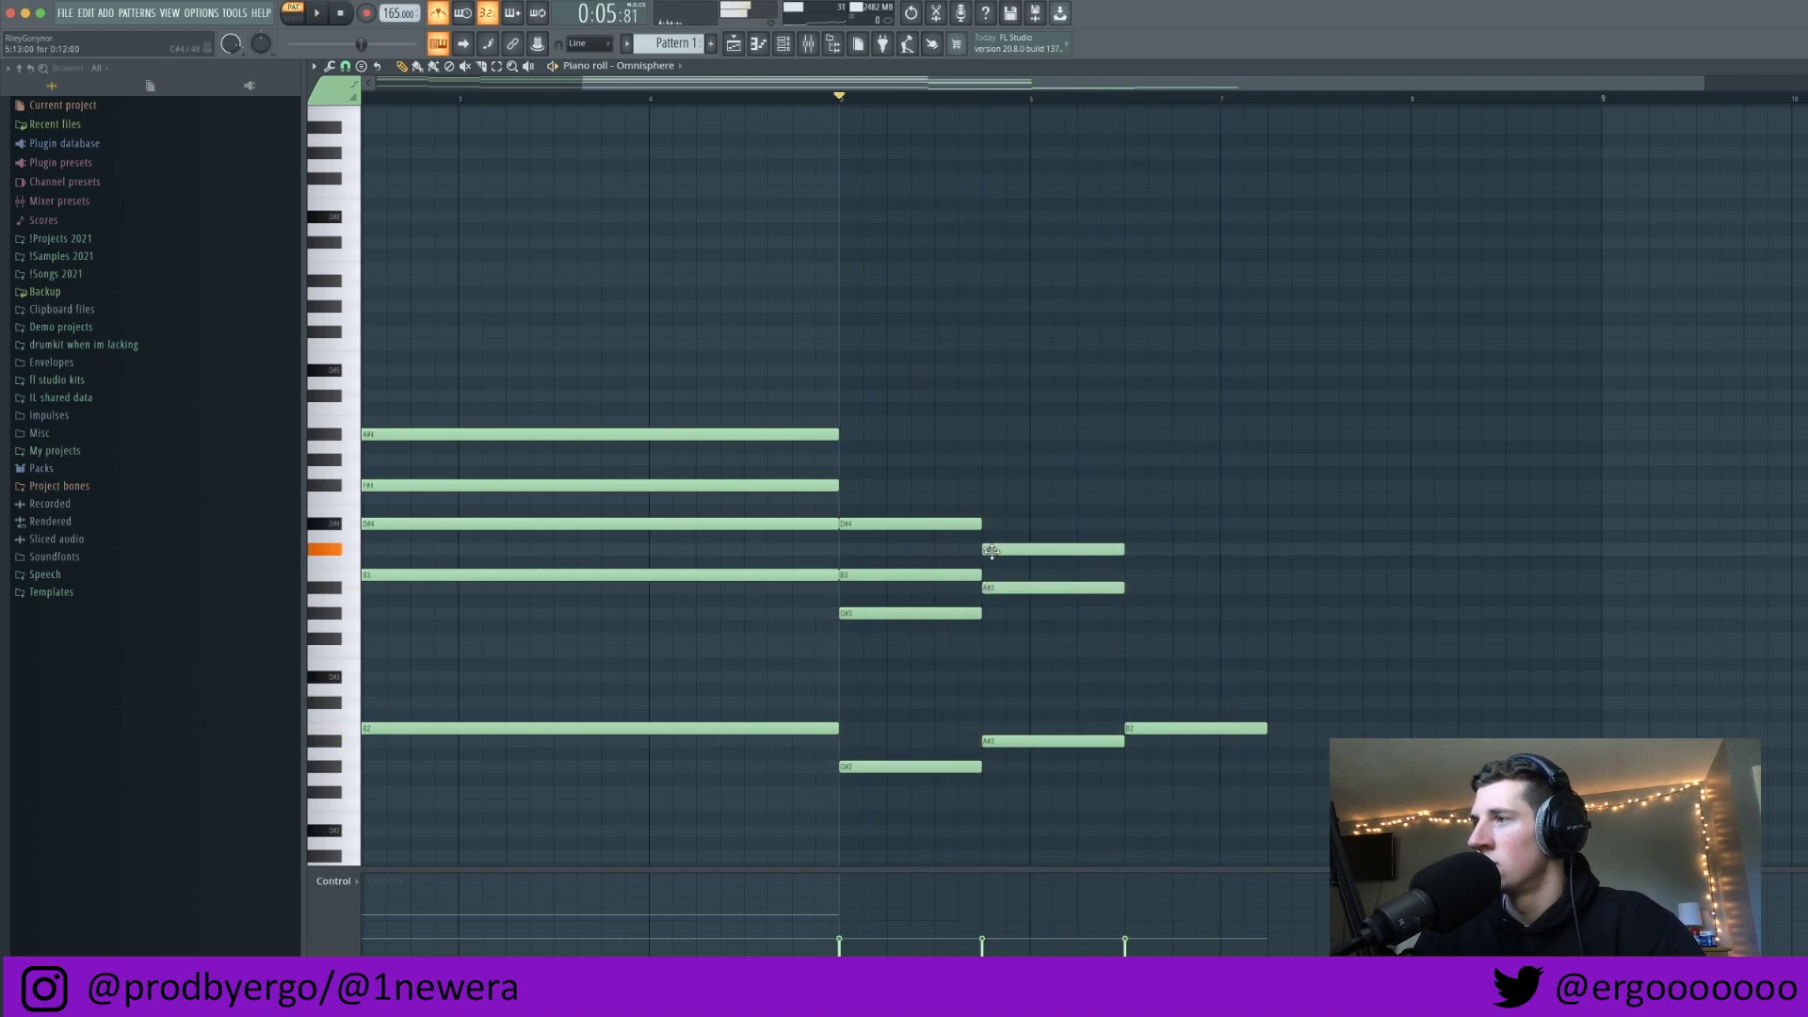
{"action": "left_click", "coordinate": [990, 498]}
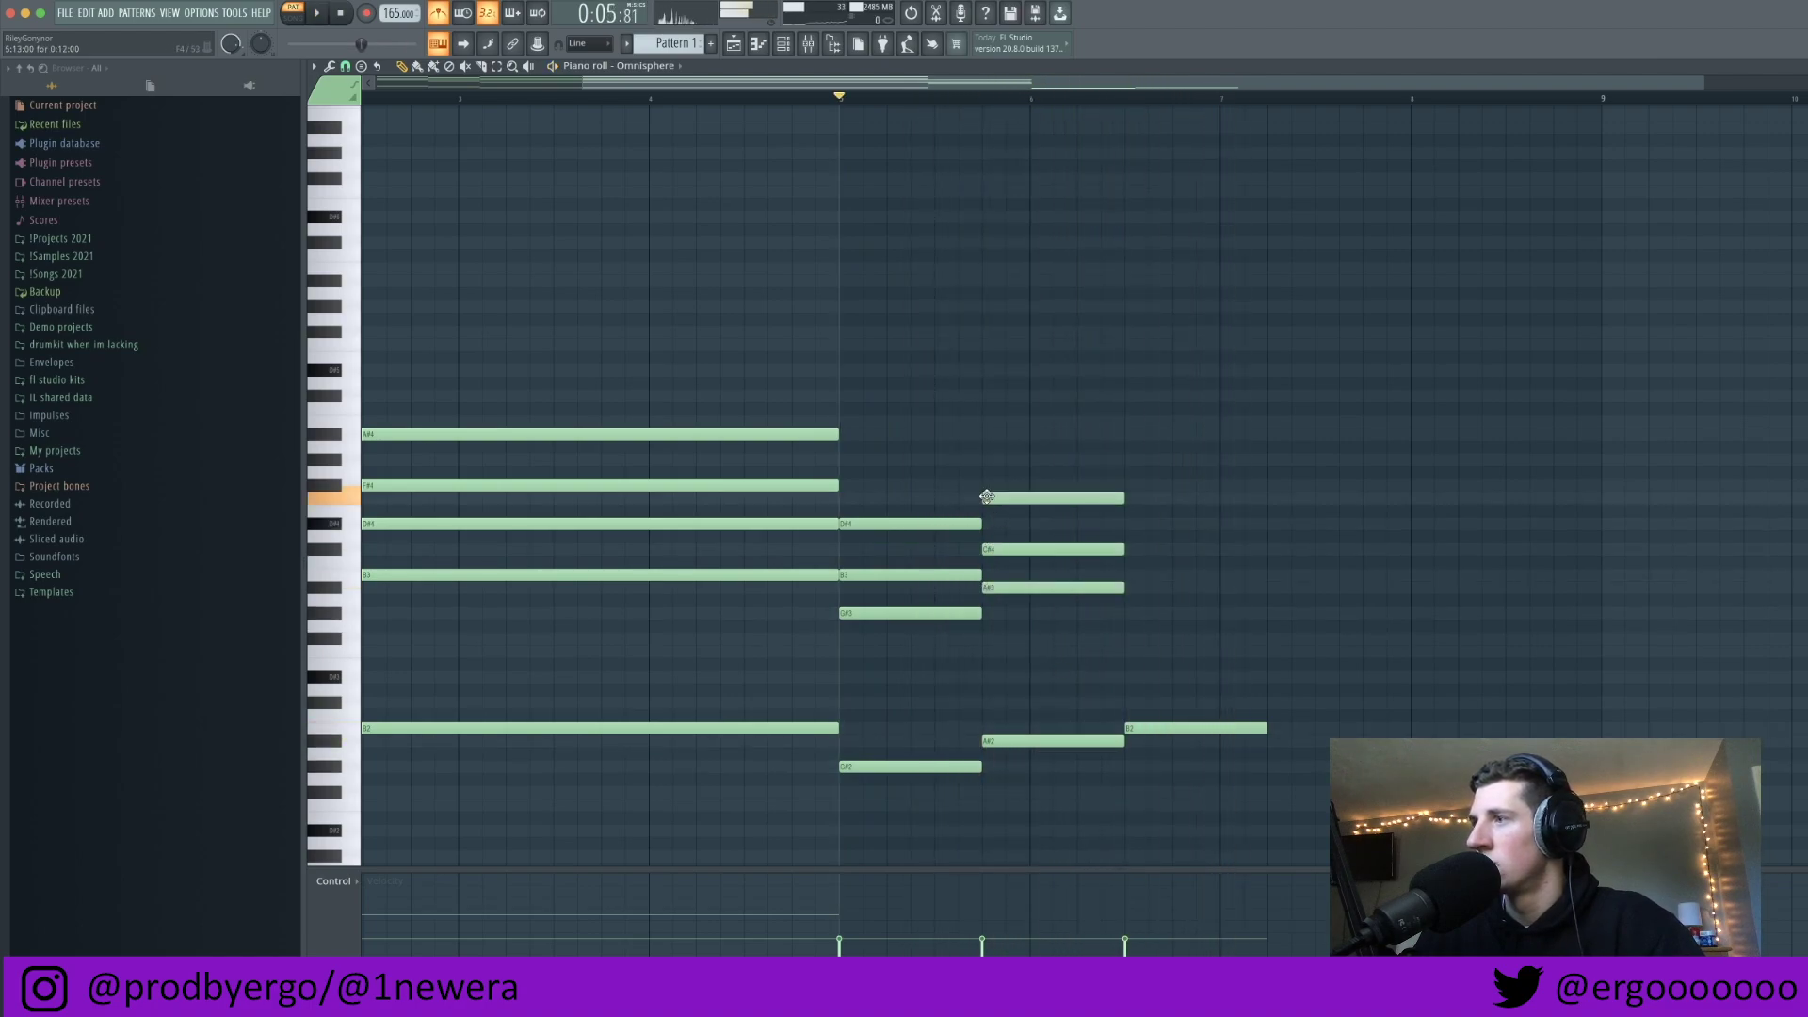
{"action": "left_click", "coordinate": [1130, 574]}
{"action": "left_click", "coordinate": [1131, 523]}
{"action": "left_click", "coordinate": [1132, 485]}
{"action": "key", "text": "space"}
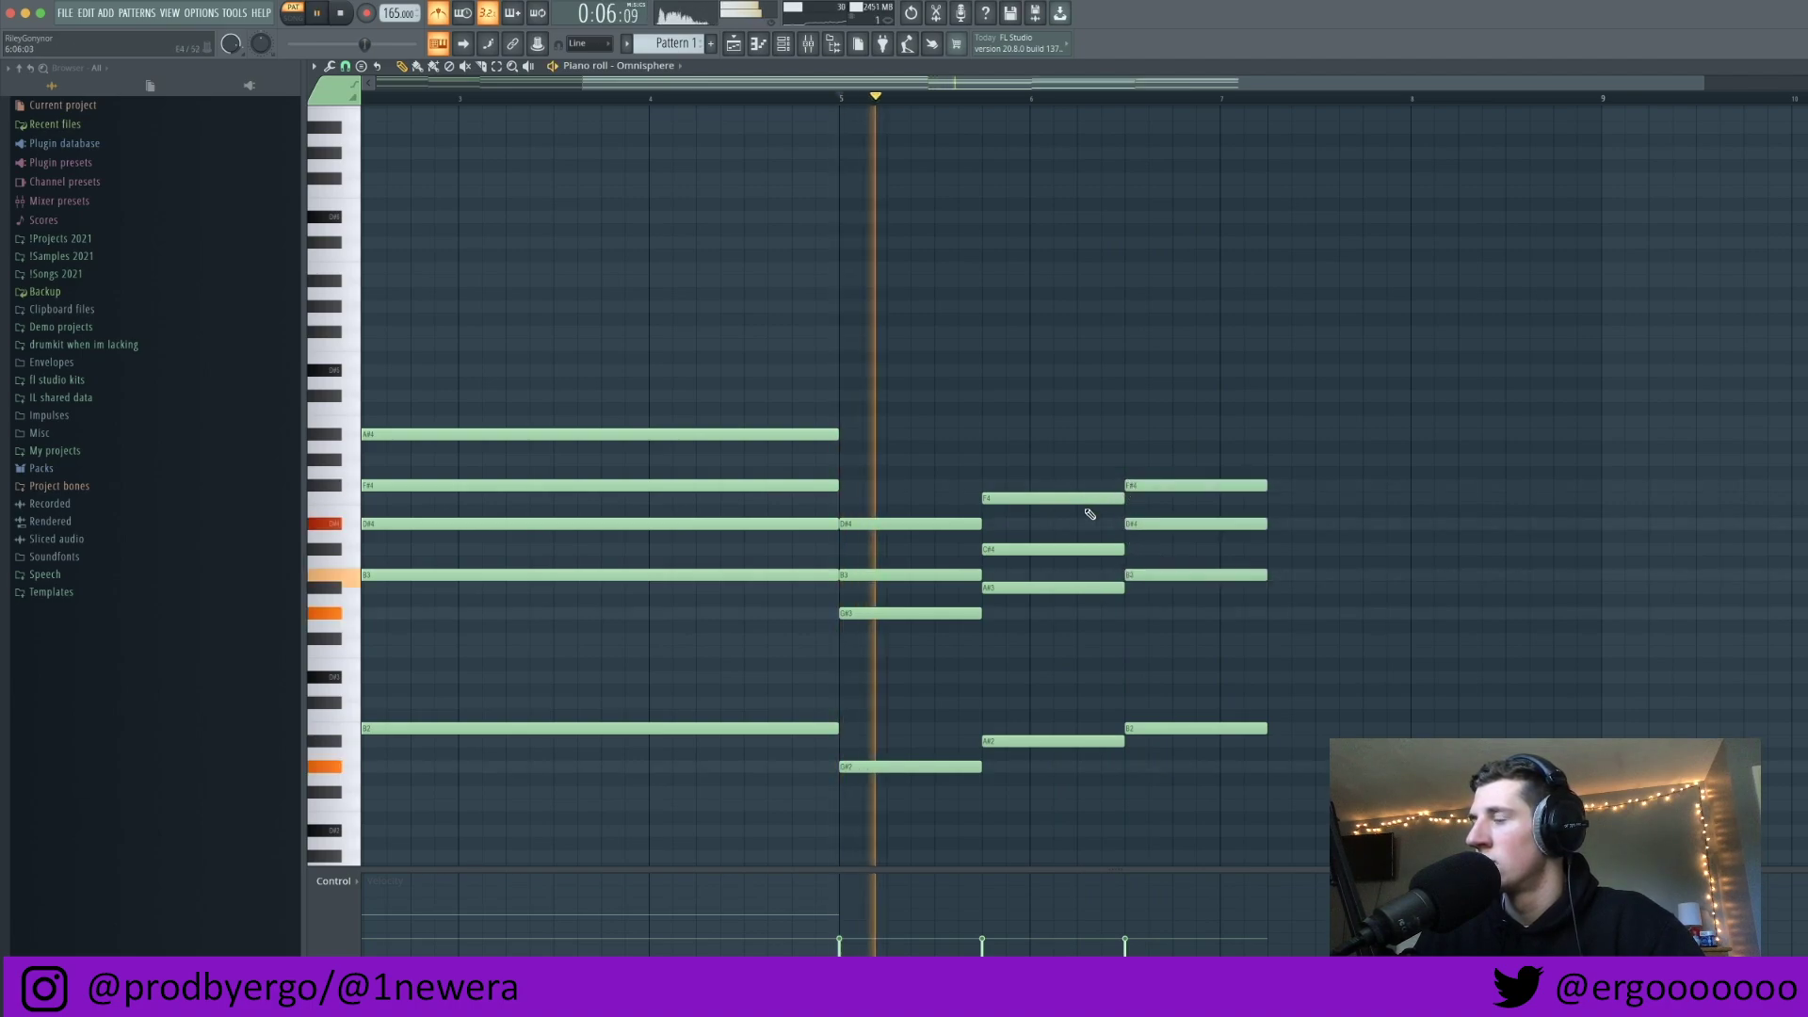
{"action": "scroll", "coordinate": [1083, 508], "scroll_direction": "down", "scroll_amount": 2}
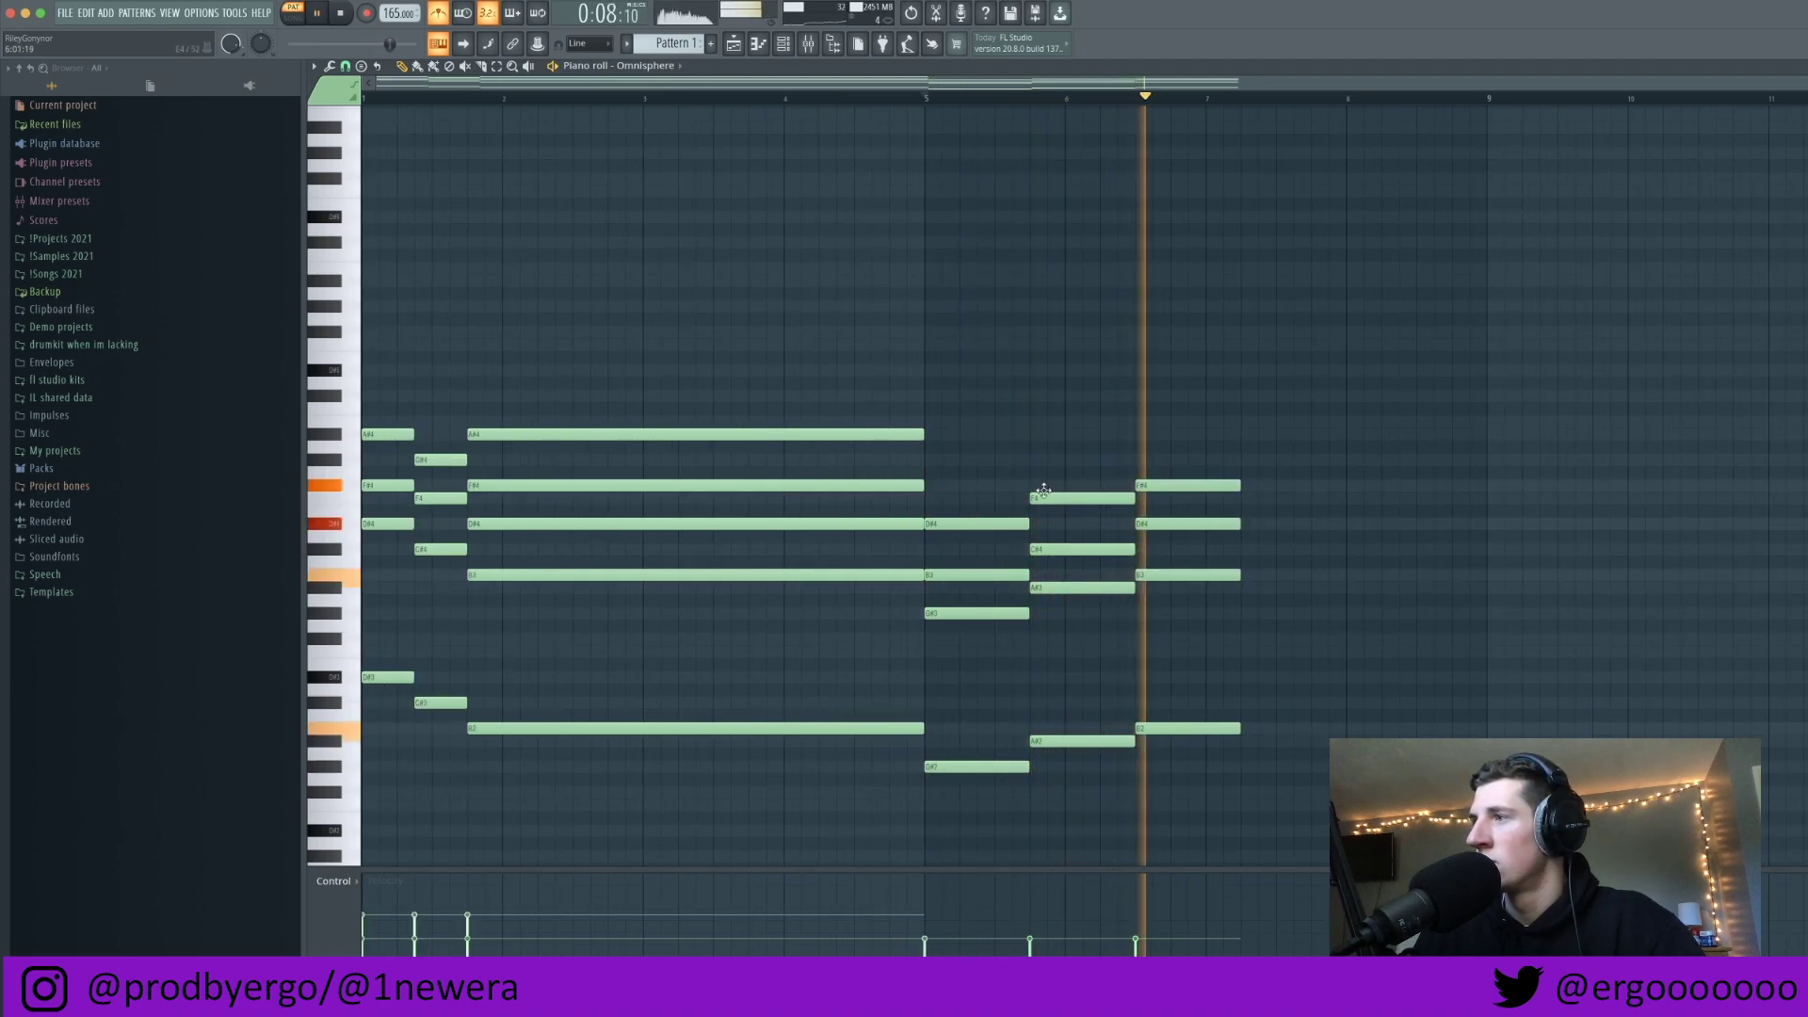
{"action": "key", "text": "space"}
Step: Extend the final B, D#, F# chord and its B bass note to the start of bar 9
{"action": "left_click_drag", "start_coordinate": [1194, 477], "coordinate": [1506, 606]}
{"action": "left_click", "coordinate": [1418, 649], "text": "super"}
{"action": "scroll", "coordinate": [738, 282], "scroll_direction": "down", "scroll_amount": 2}
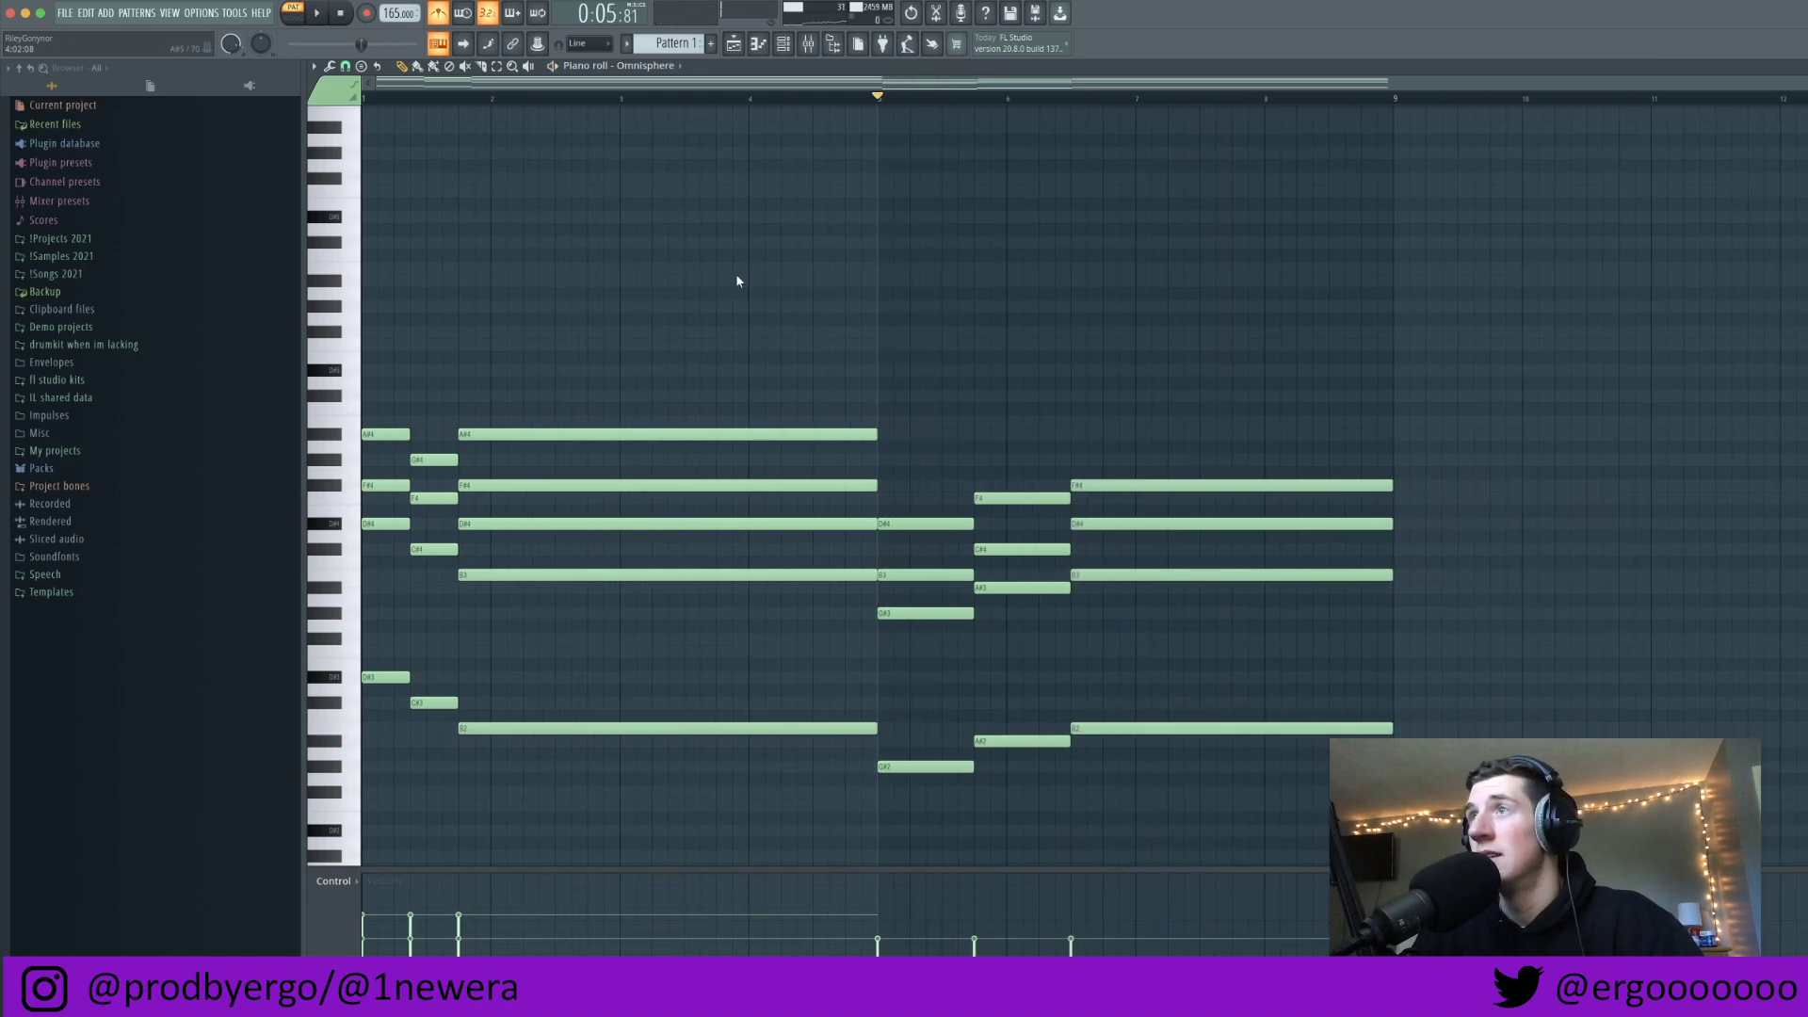
Step: Play the full eight-bar chord progression
{"action": "left_click", "coordinate": [482, 101]}
{"action": "key", "text": "space"}
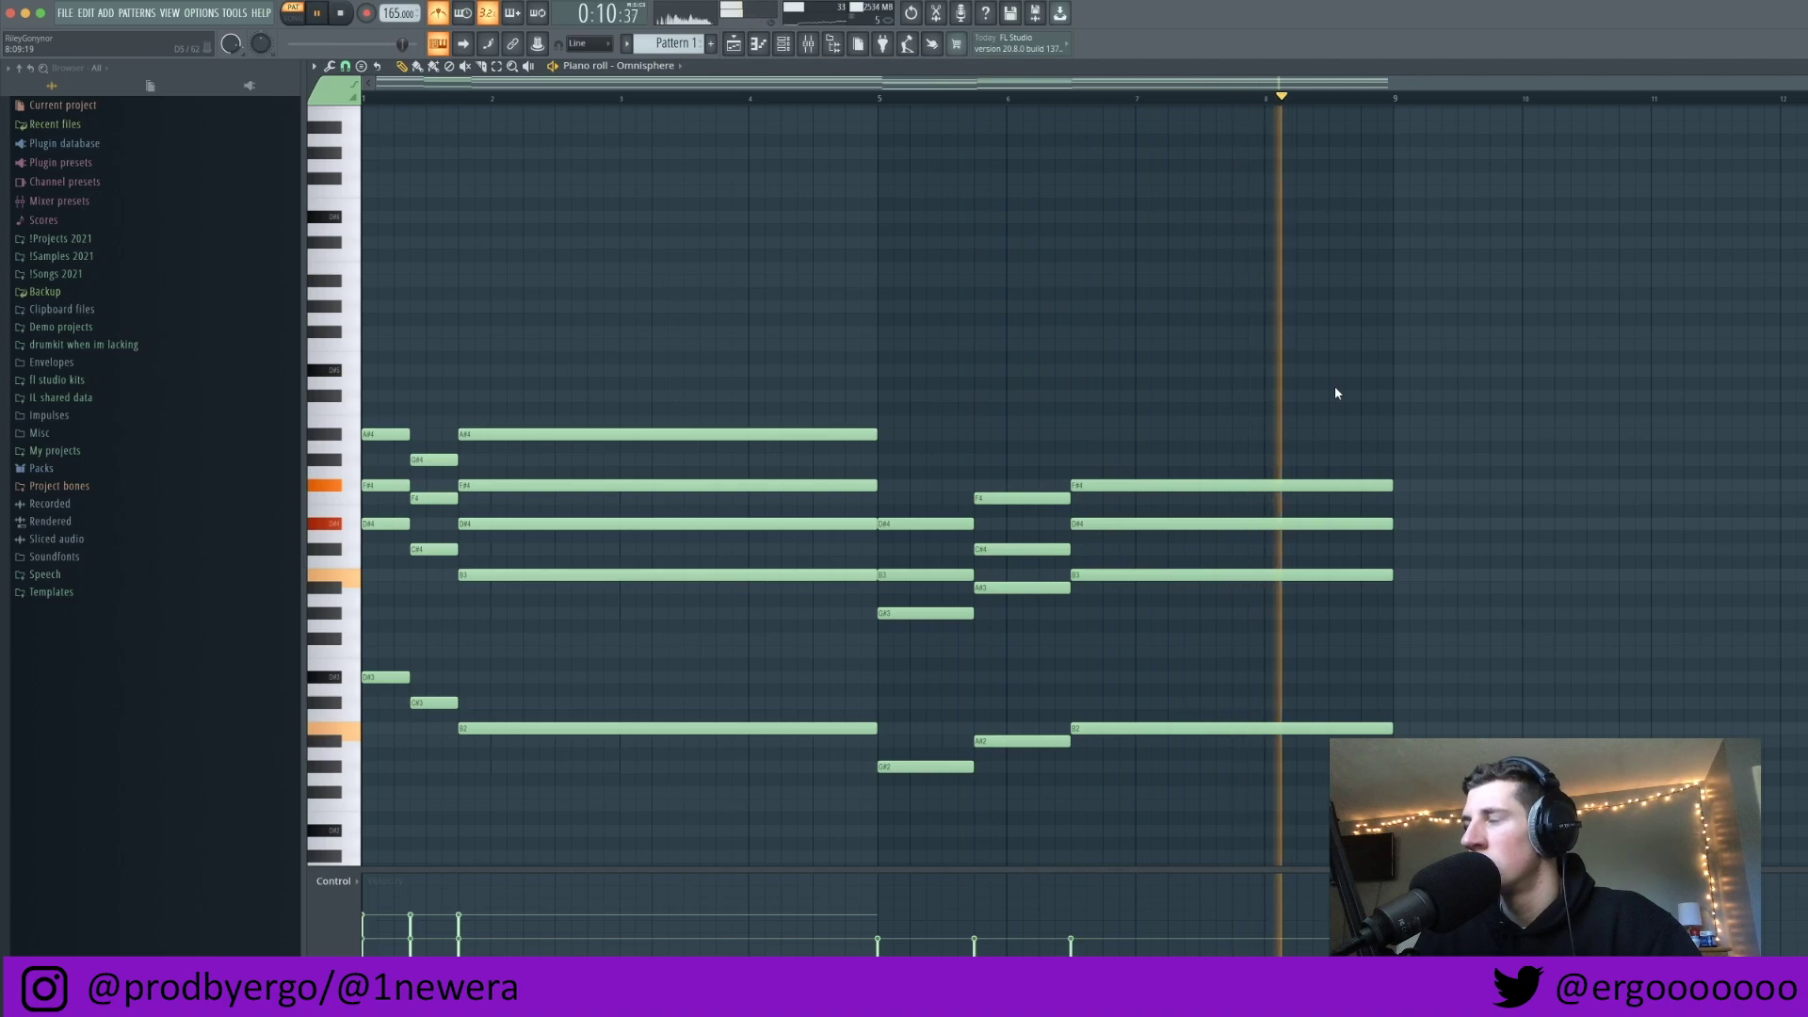
{"action": "key", "text": "space"}
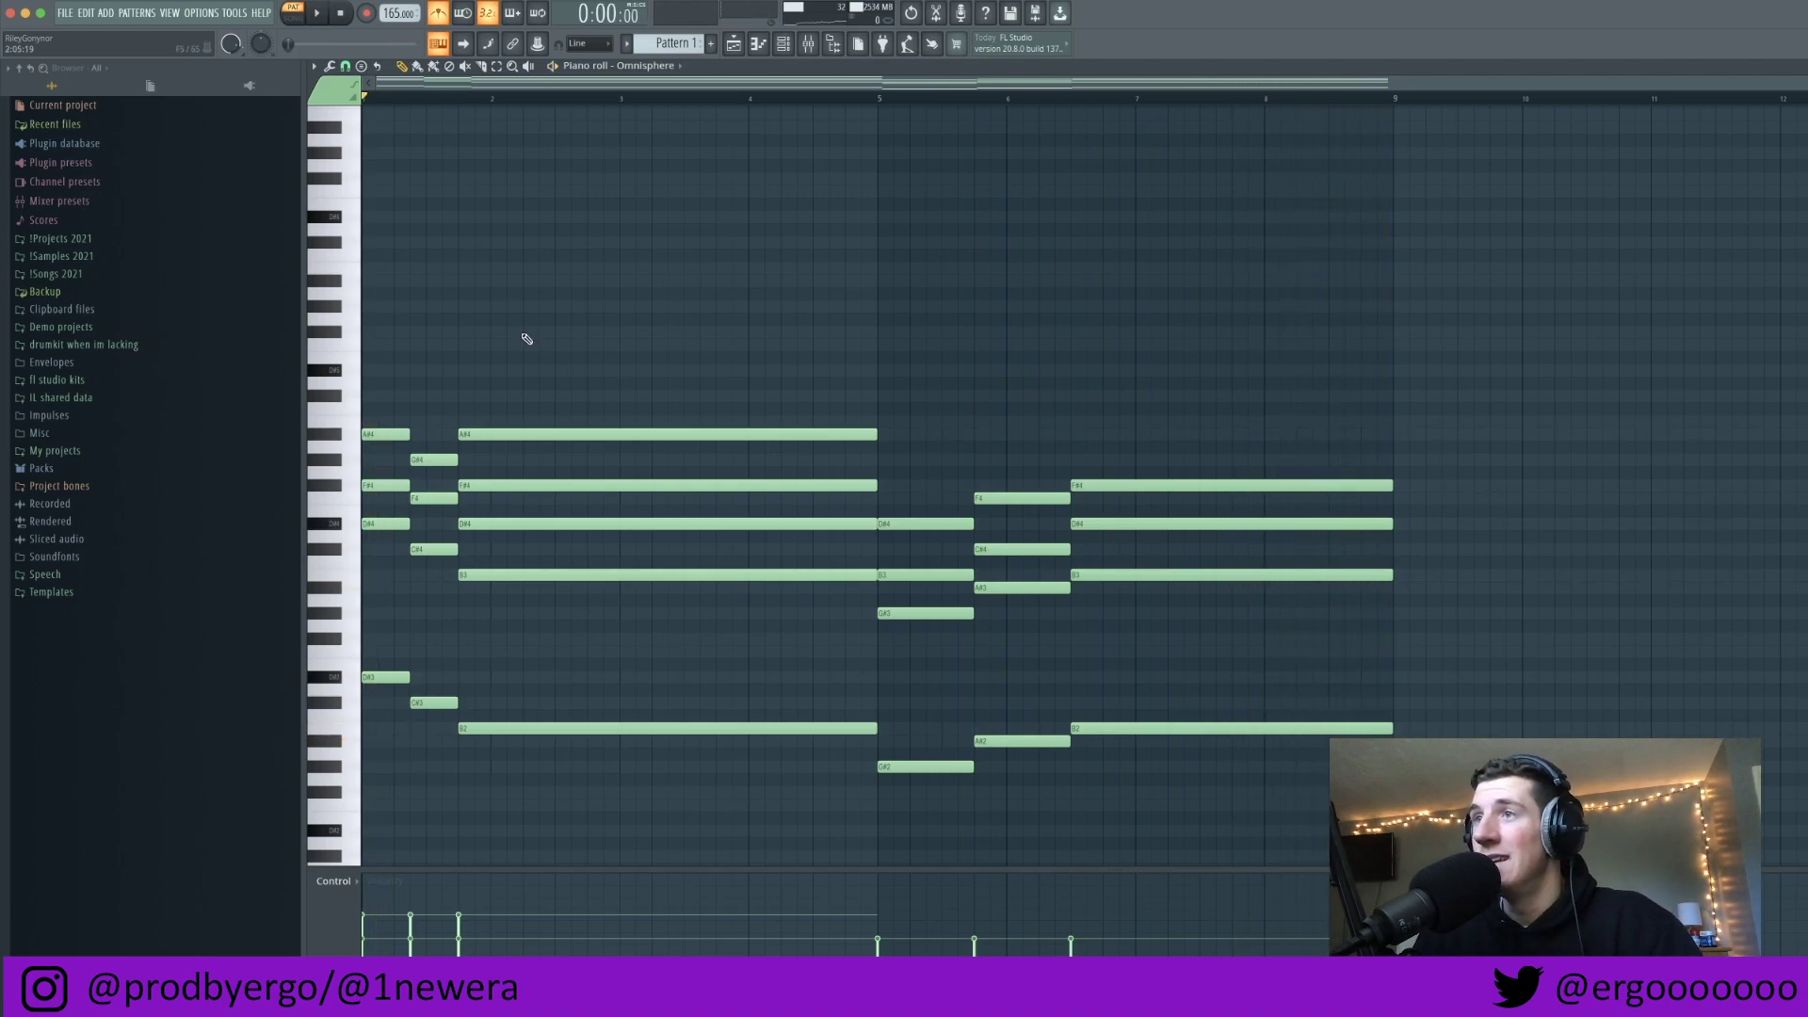
{"action": "left_click_drag", "start_coordinate": [998, 613], "coordinate": [1403, 791]}
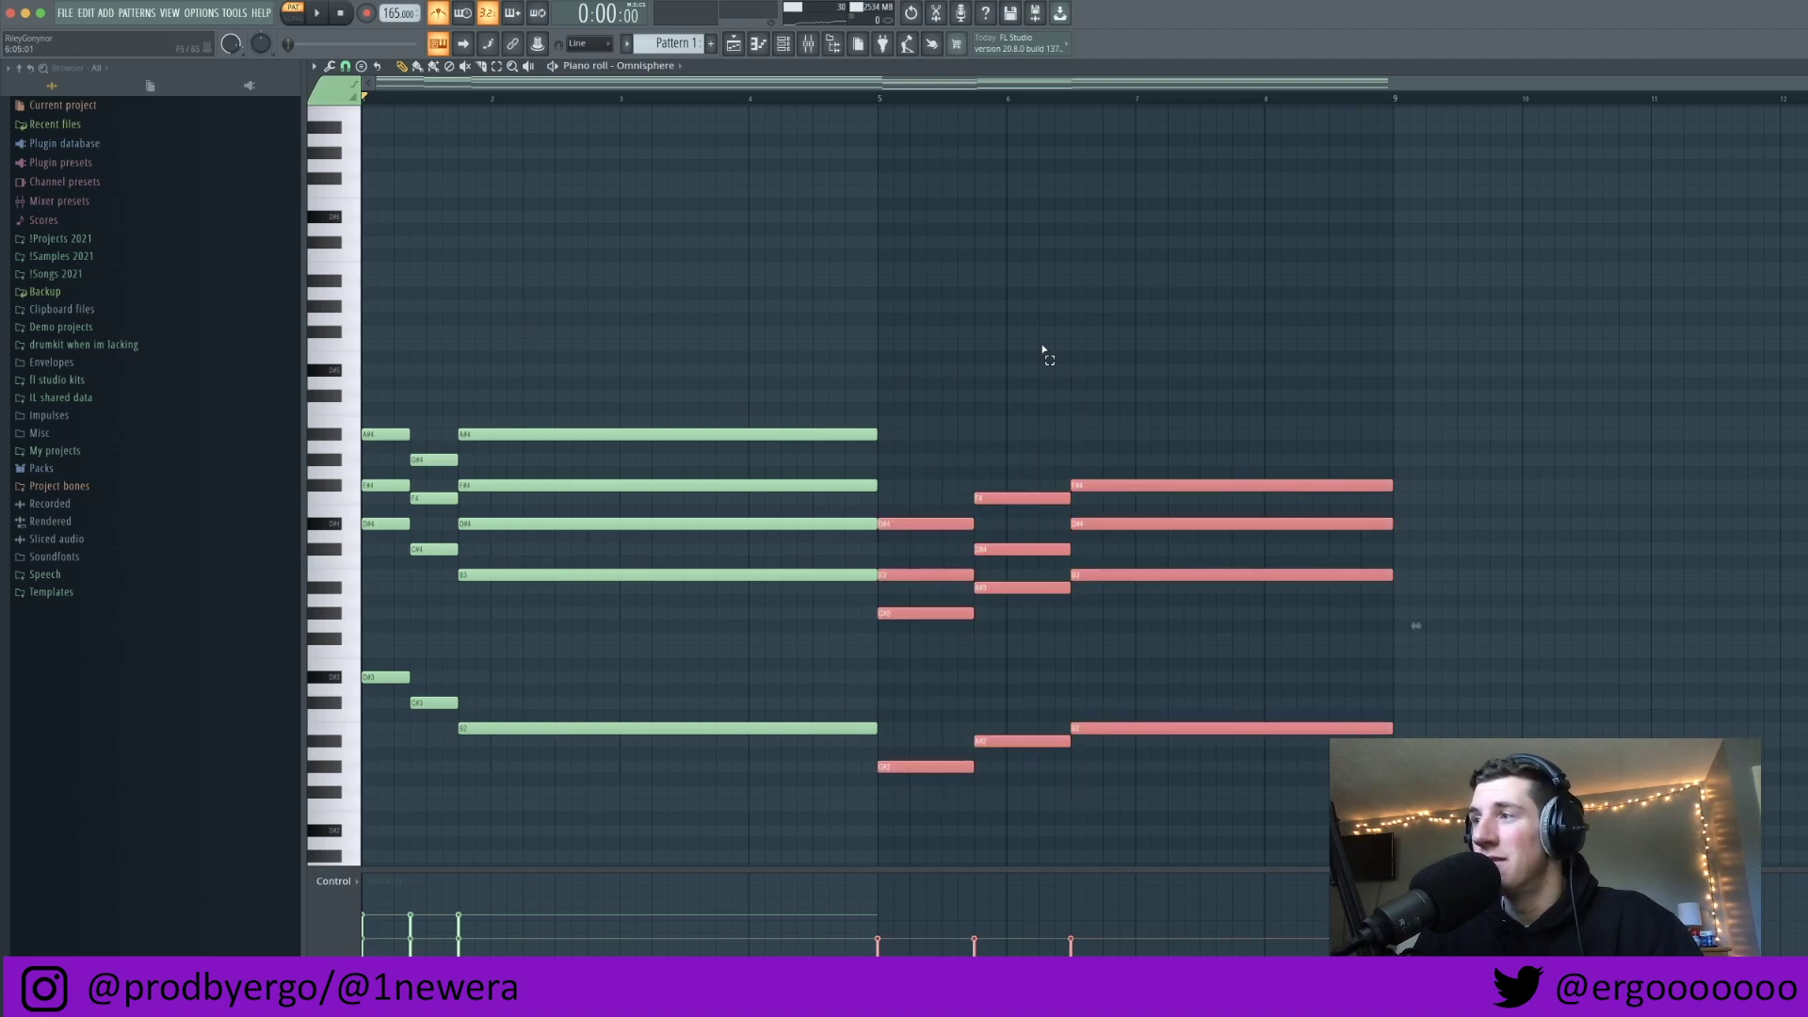
{"action": "left_click", "coordinate": [1044, 349], "text": "super"}
{"action": "left_click_drag", "start_coordinate": [757, 285], "coordinate": [283, 759]}
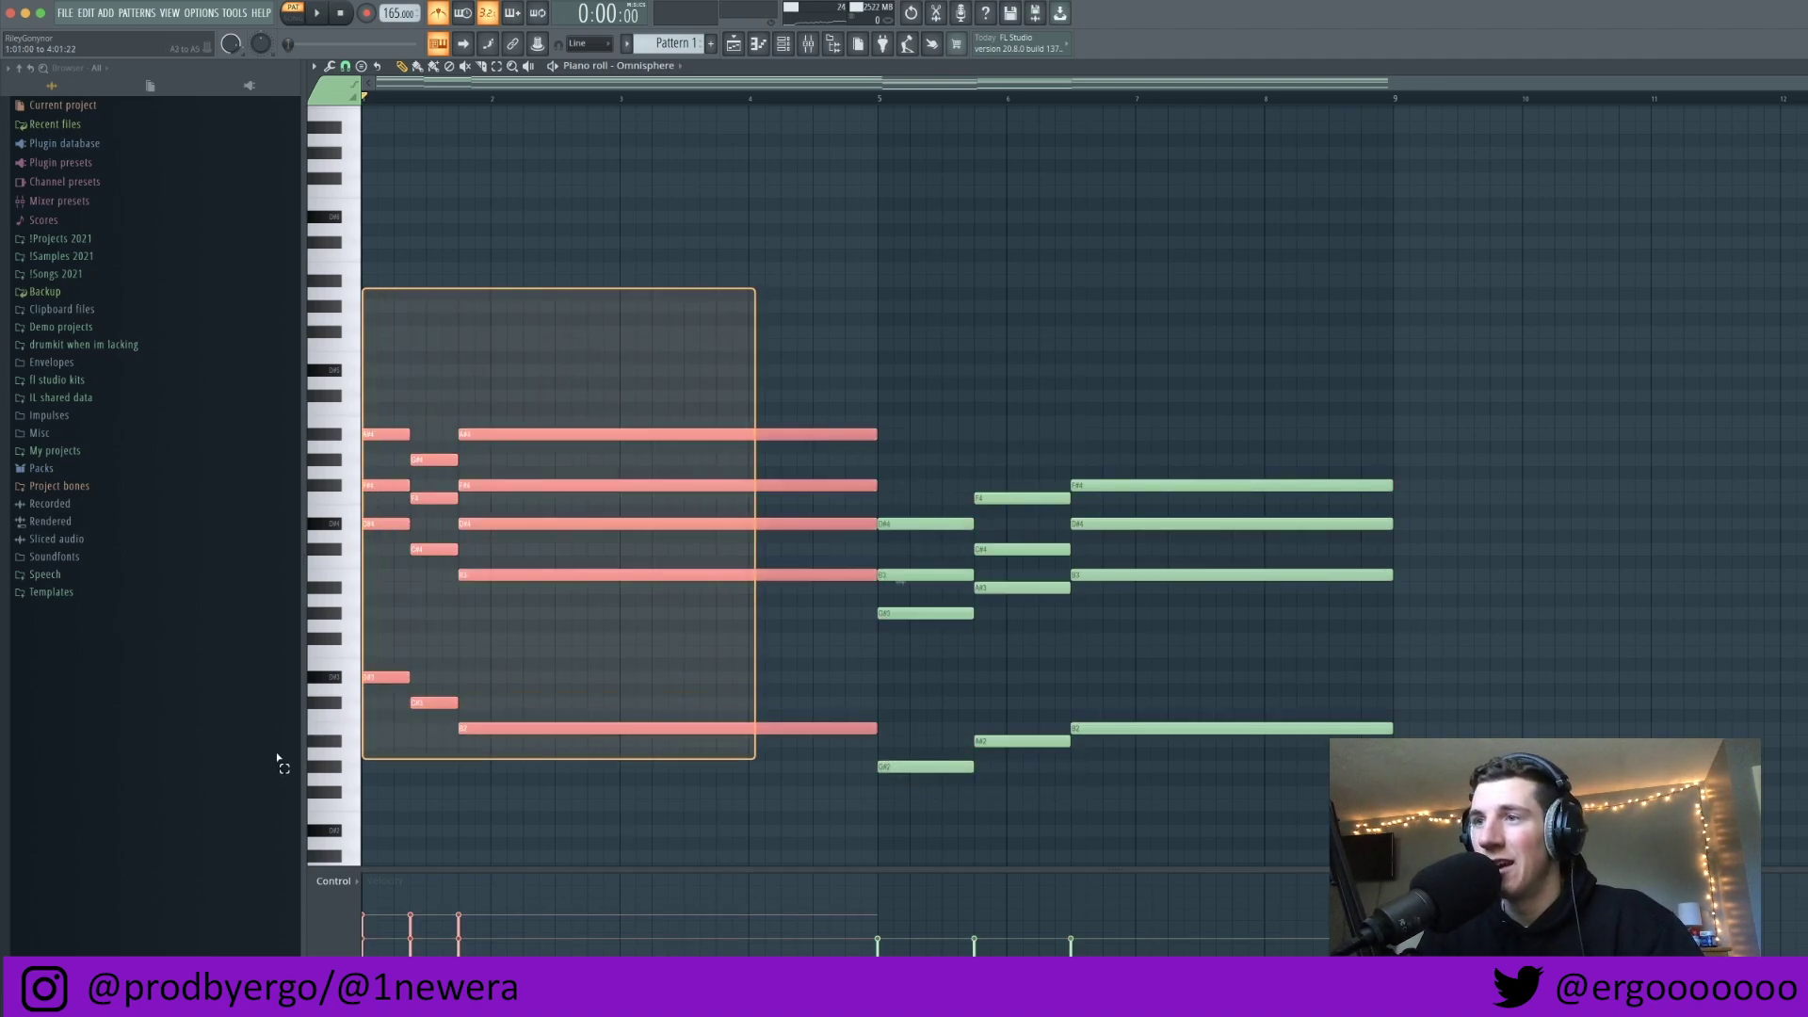
{"action": "left_click", "coordinate": [583, 678], "text": "super"}
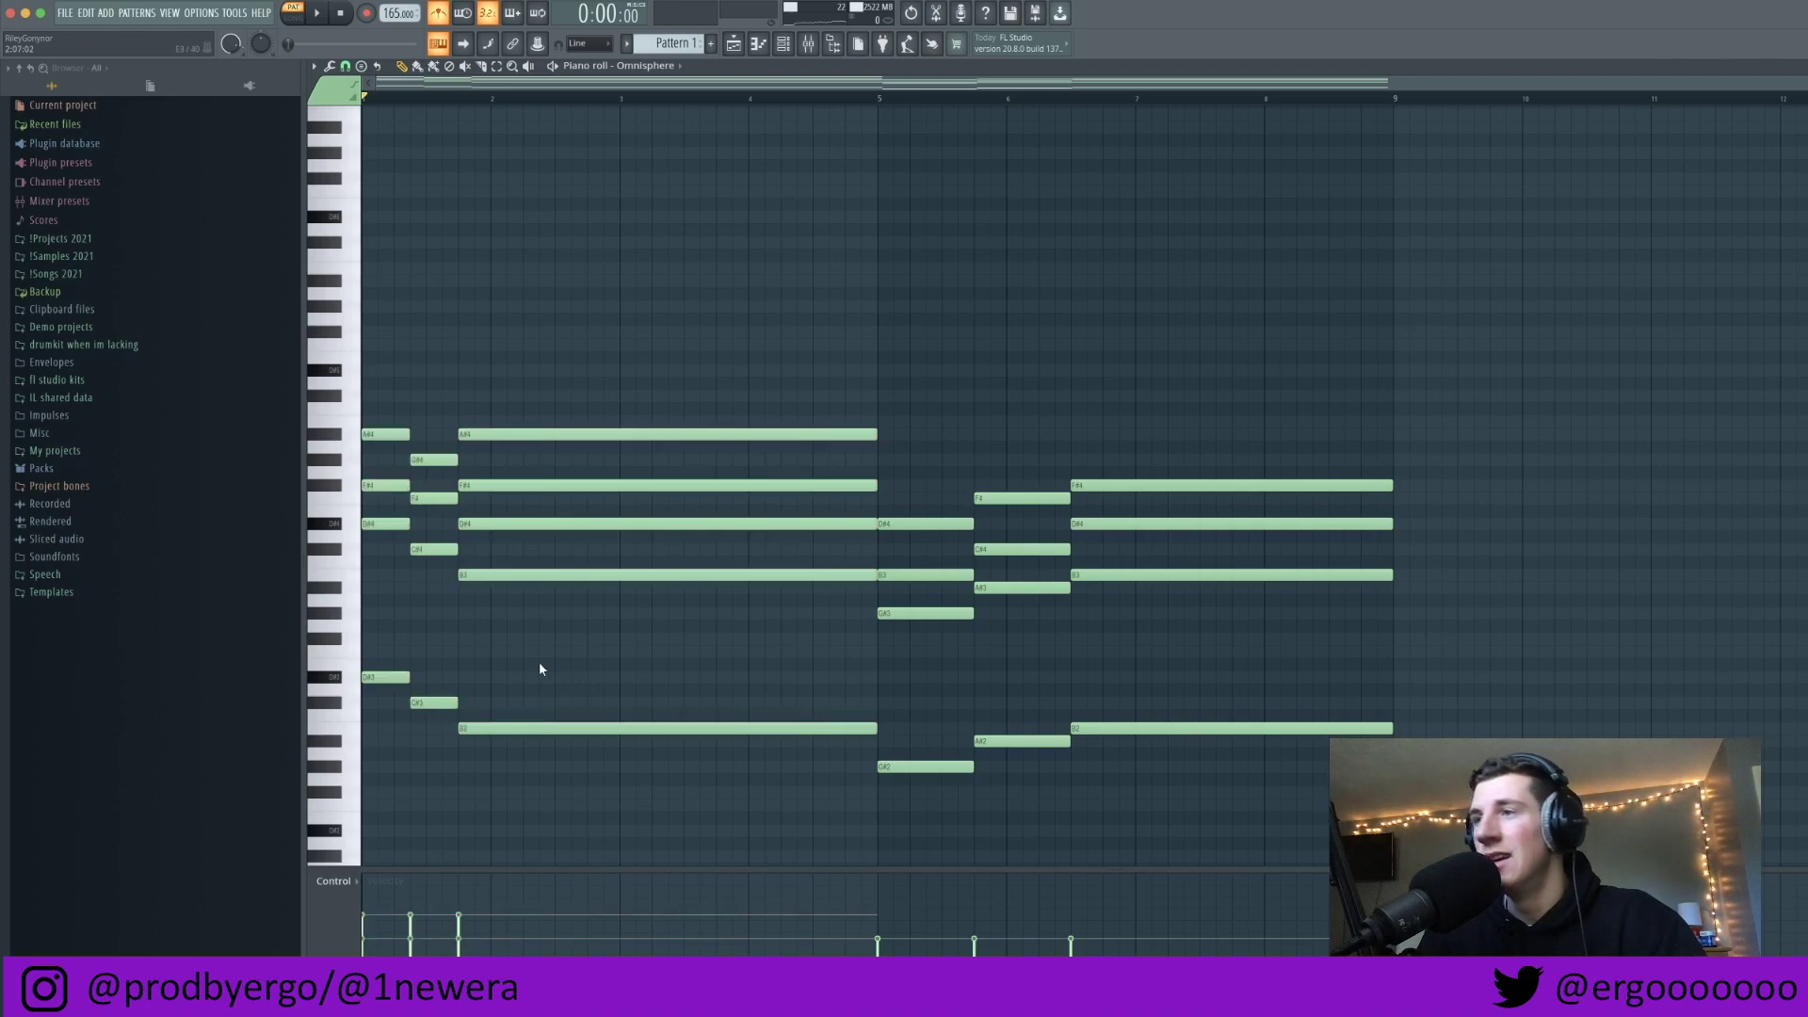
{"action": "left_click_drag", "start_coordinate": [872, 354], "coordinate": [1197, 839]}
{"action": "left_click", "coordinate": [1146, 664], "text": "super"}
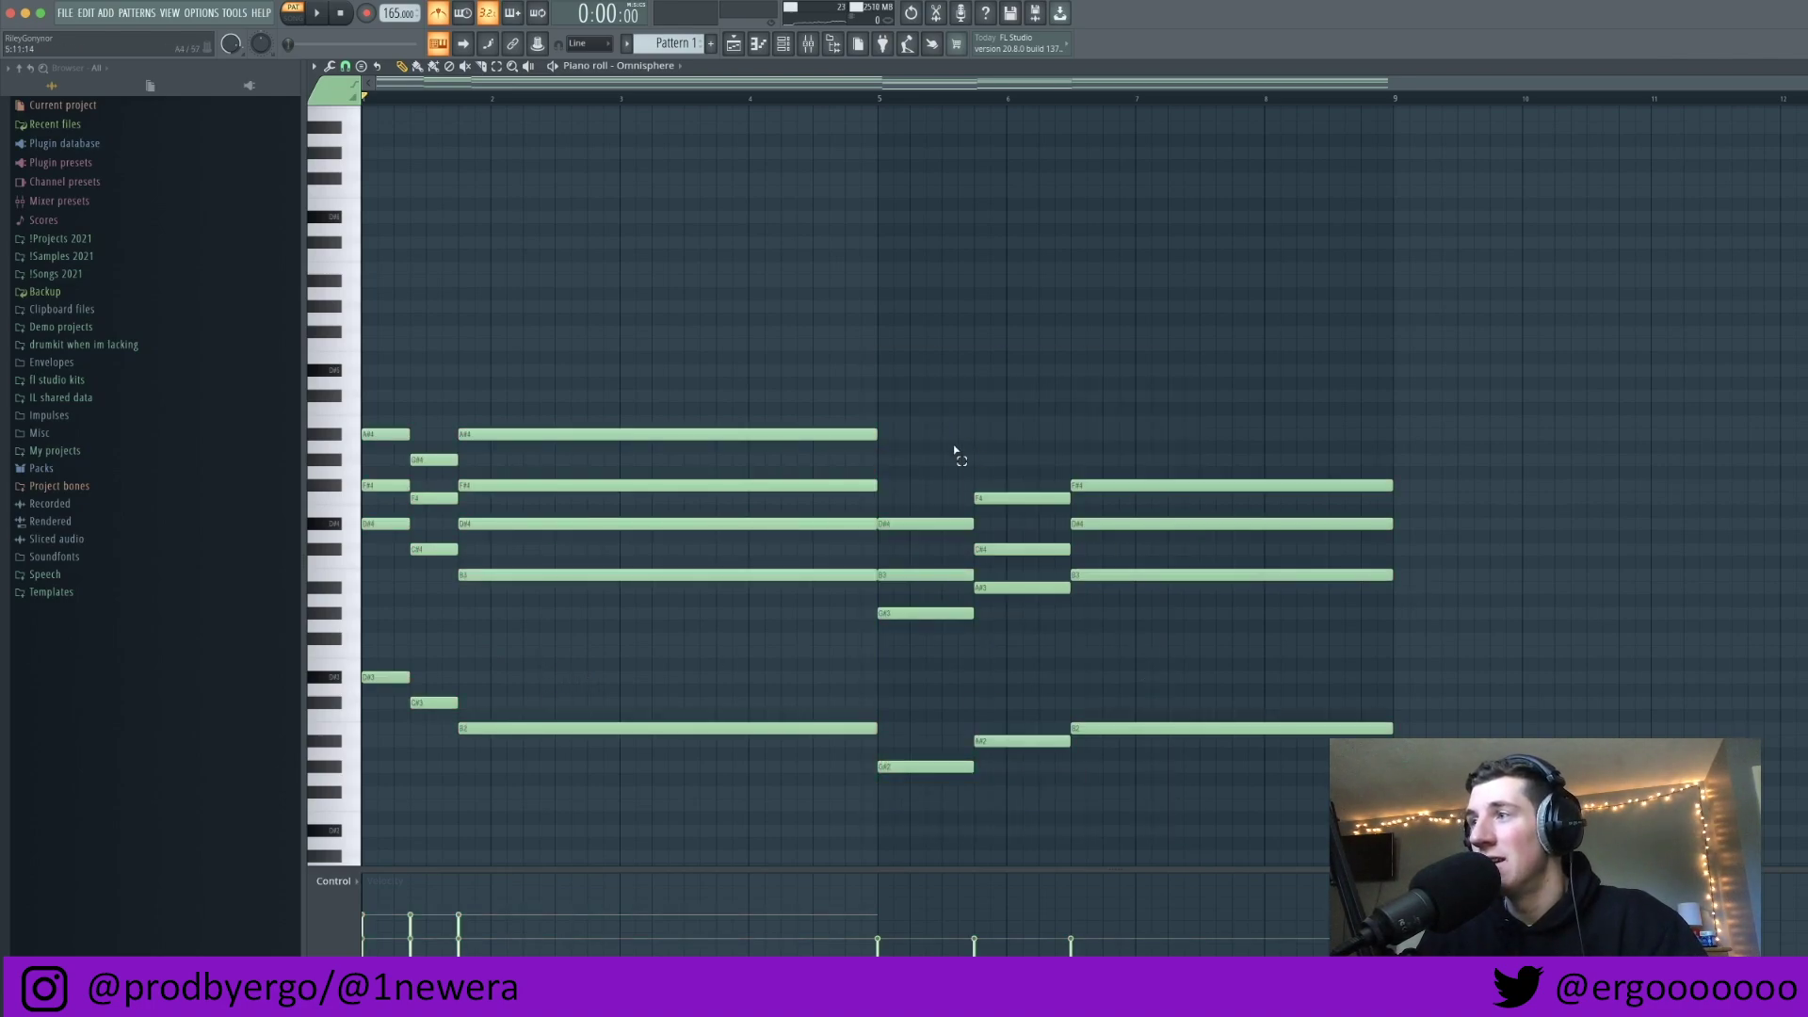
{"action": "left_click_drag", "start_coordinate": [952, 456], "coordinate": [1395, 825]}
{"action": "left_click", "coordinate": [1118, 678], "text": "super"}
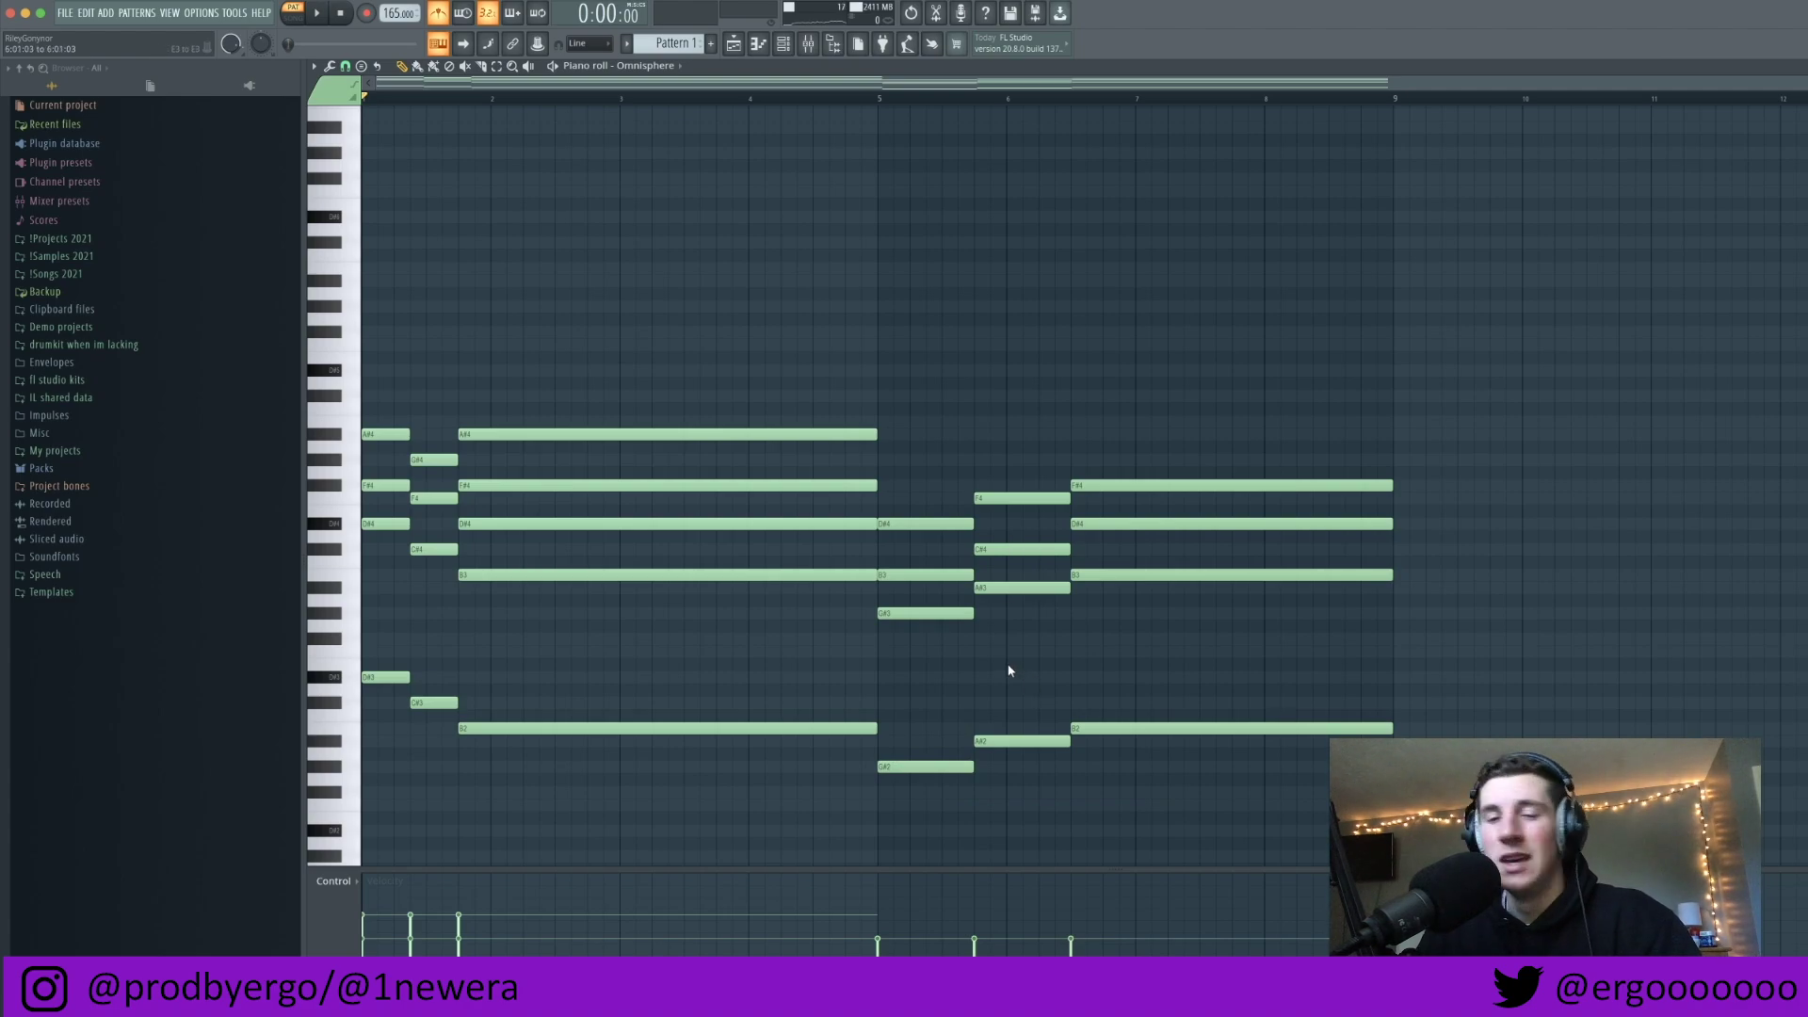
Step: Set the piano roll's snap to 1/3 beat
{"action": "left_click", "coordinate": [346, 67]}
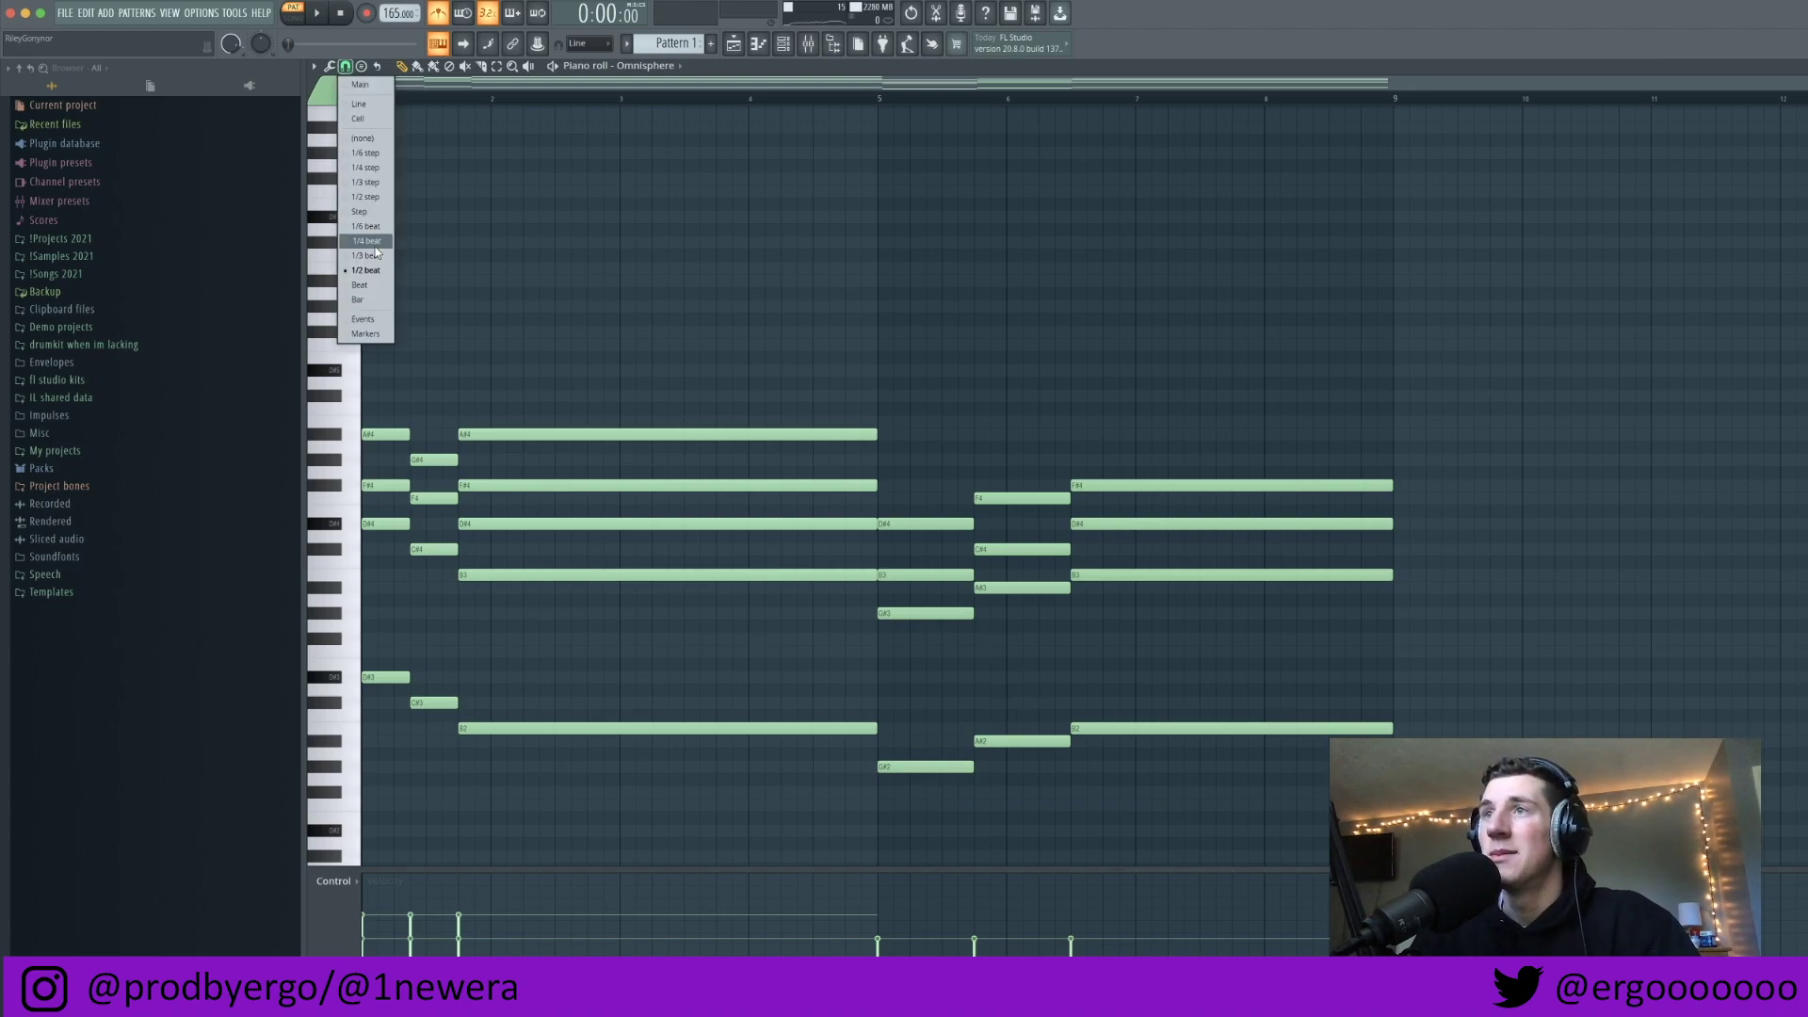
{"action": "left_click", "coordinate": [364, 227]}
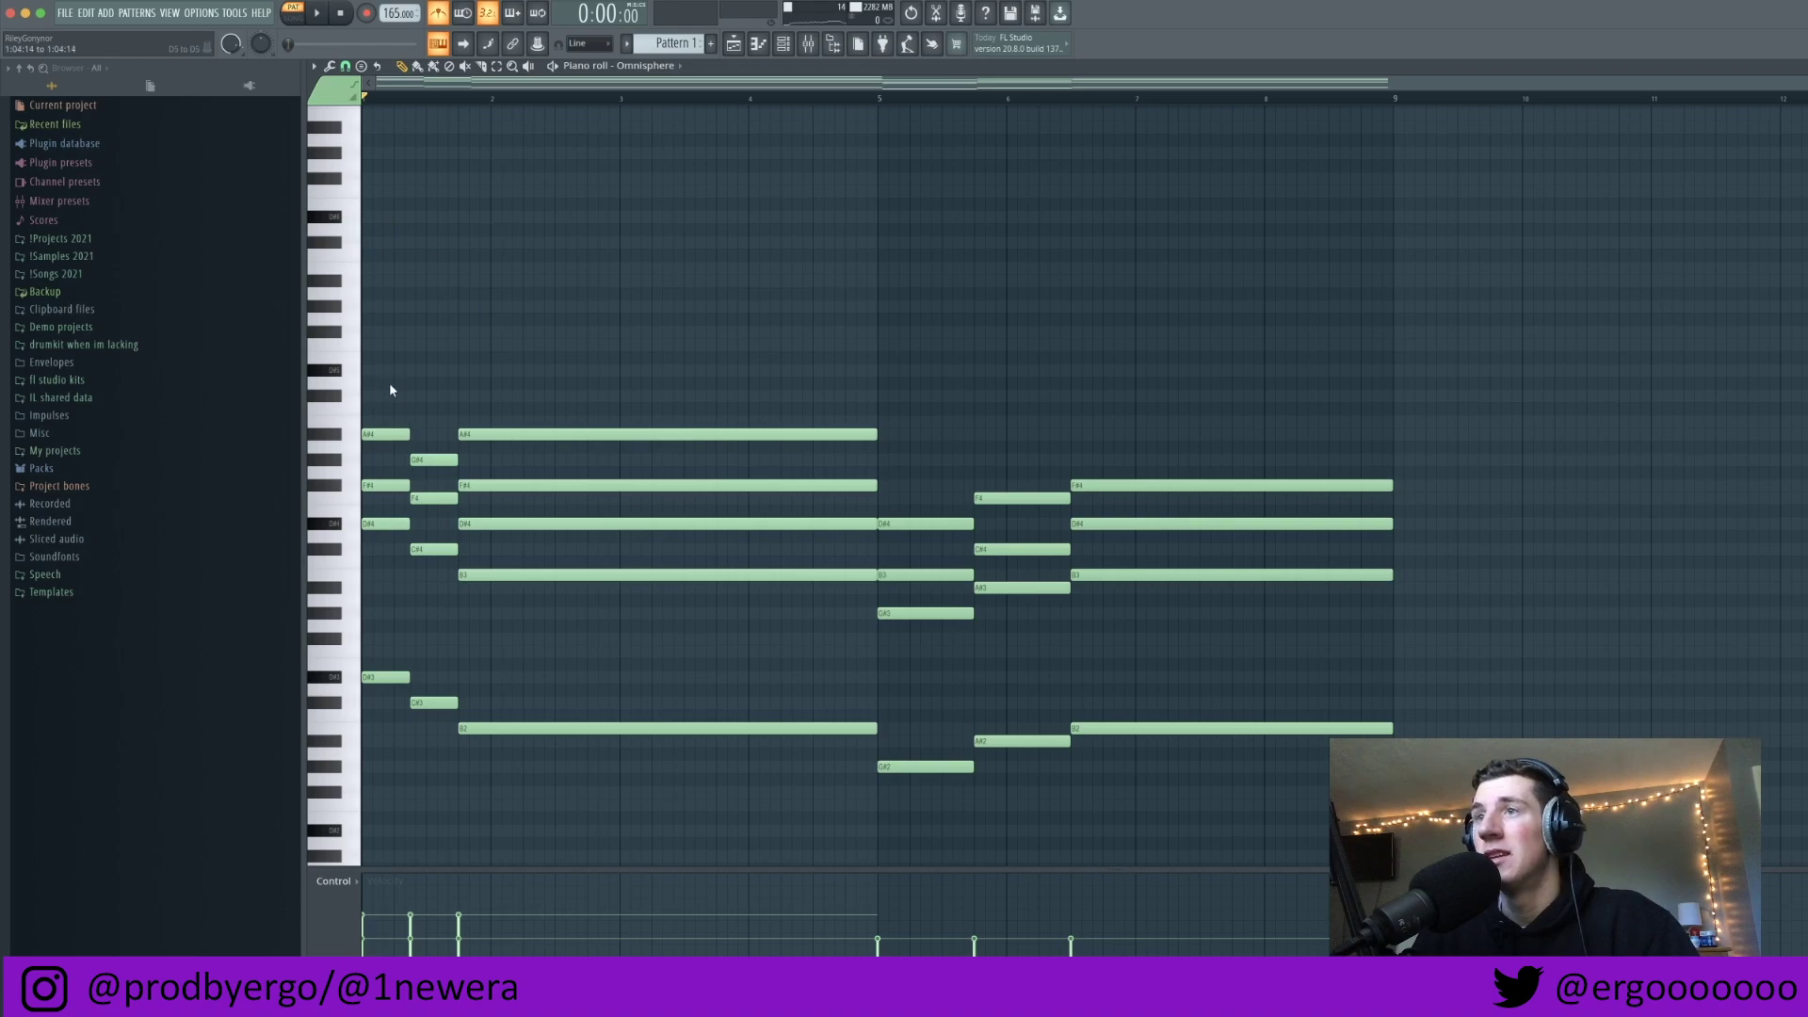
{"action": "scroll", "coordinate": [391, 390], "scroll_direction": "up", "scroll_amount": 3}
{"action": "scroll", "coordinate": [390, 390], "scroll_direction": "down", "scroll_amount": 1}
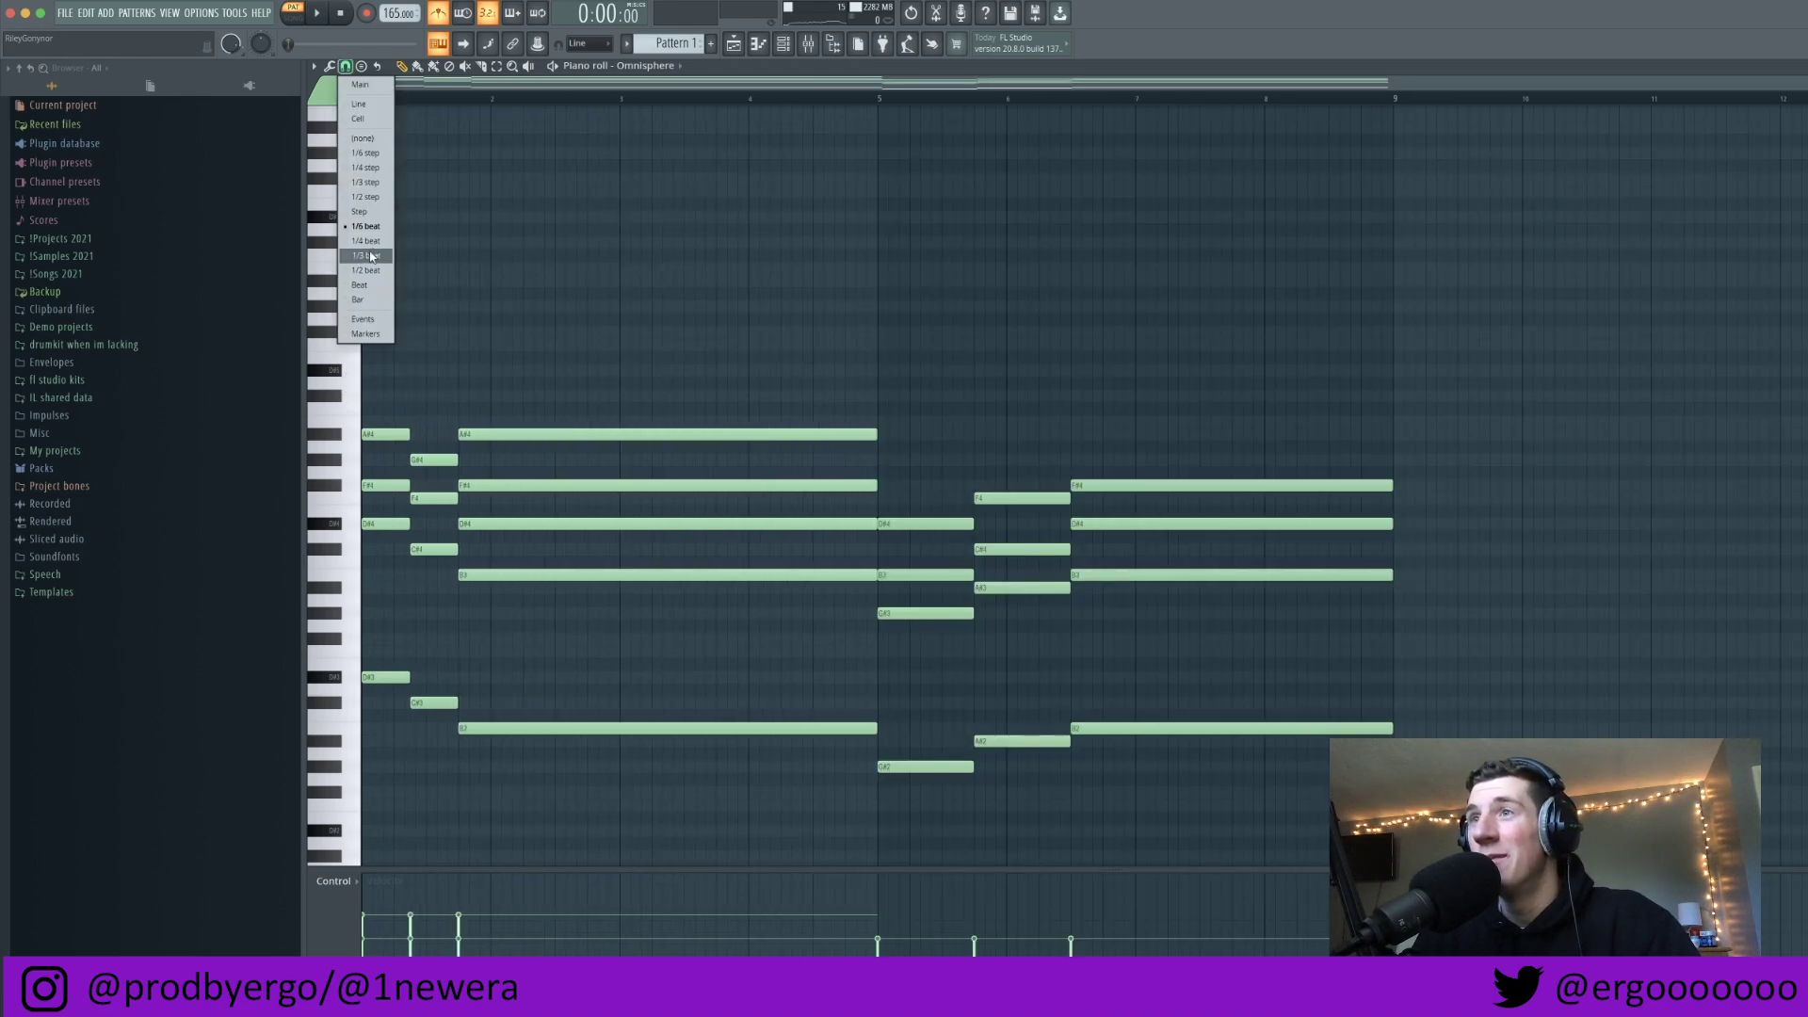
{"action": "left_click", "coordinate": [367, 256]}
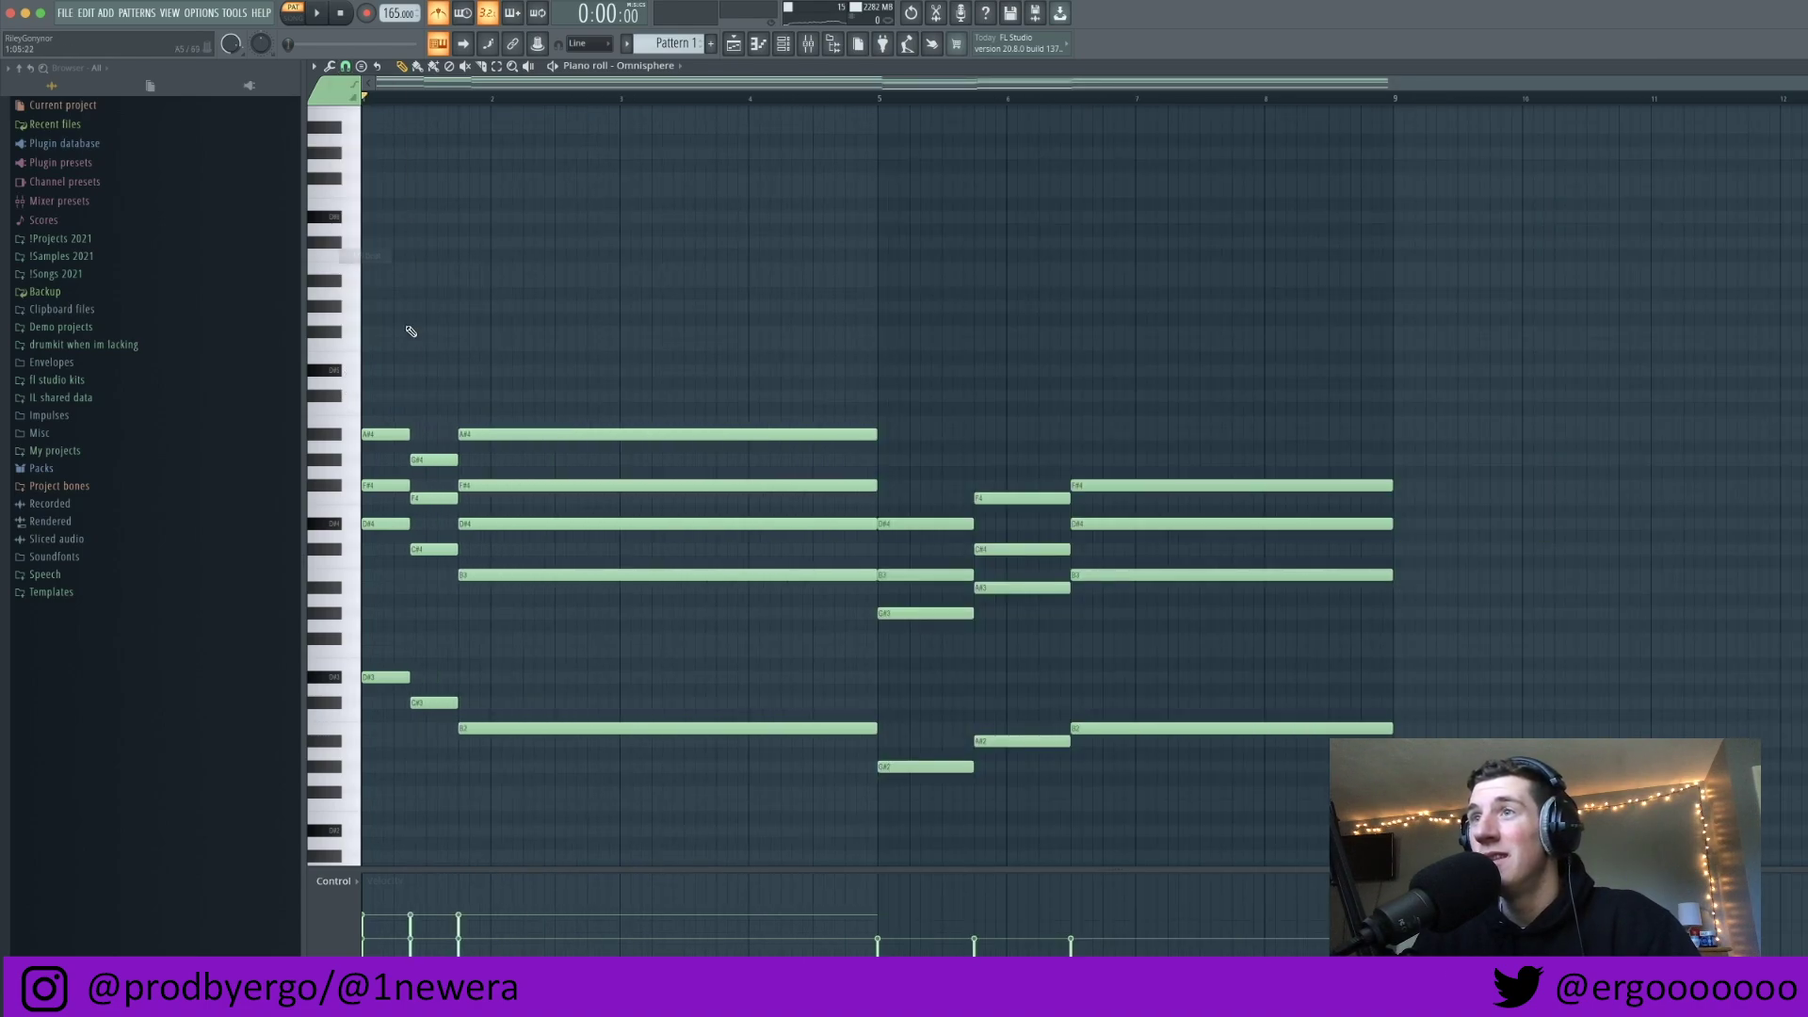
{"action": "scroll", "coordinate": [387, 355], "scroll_direction": "up", "scroll_amount": 2}
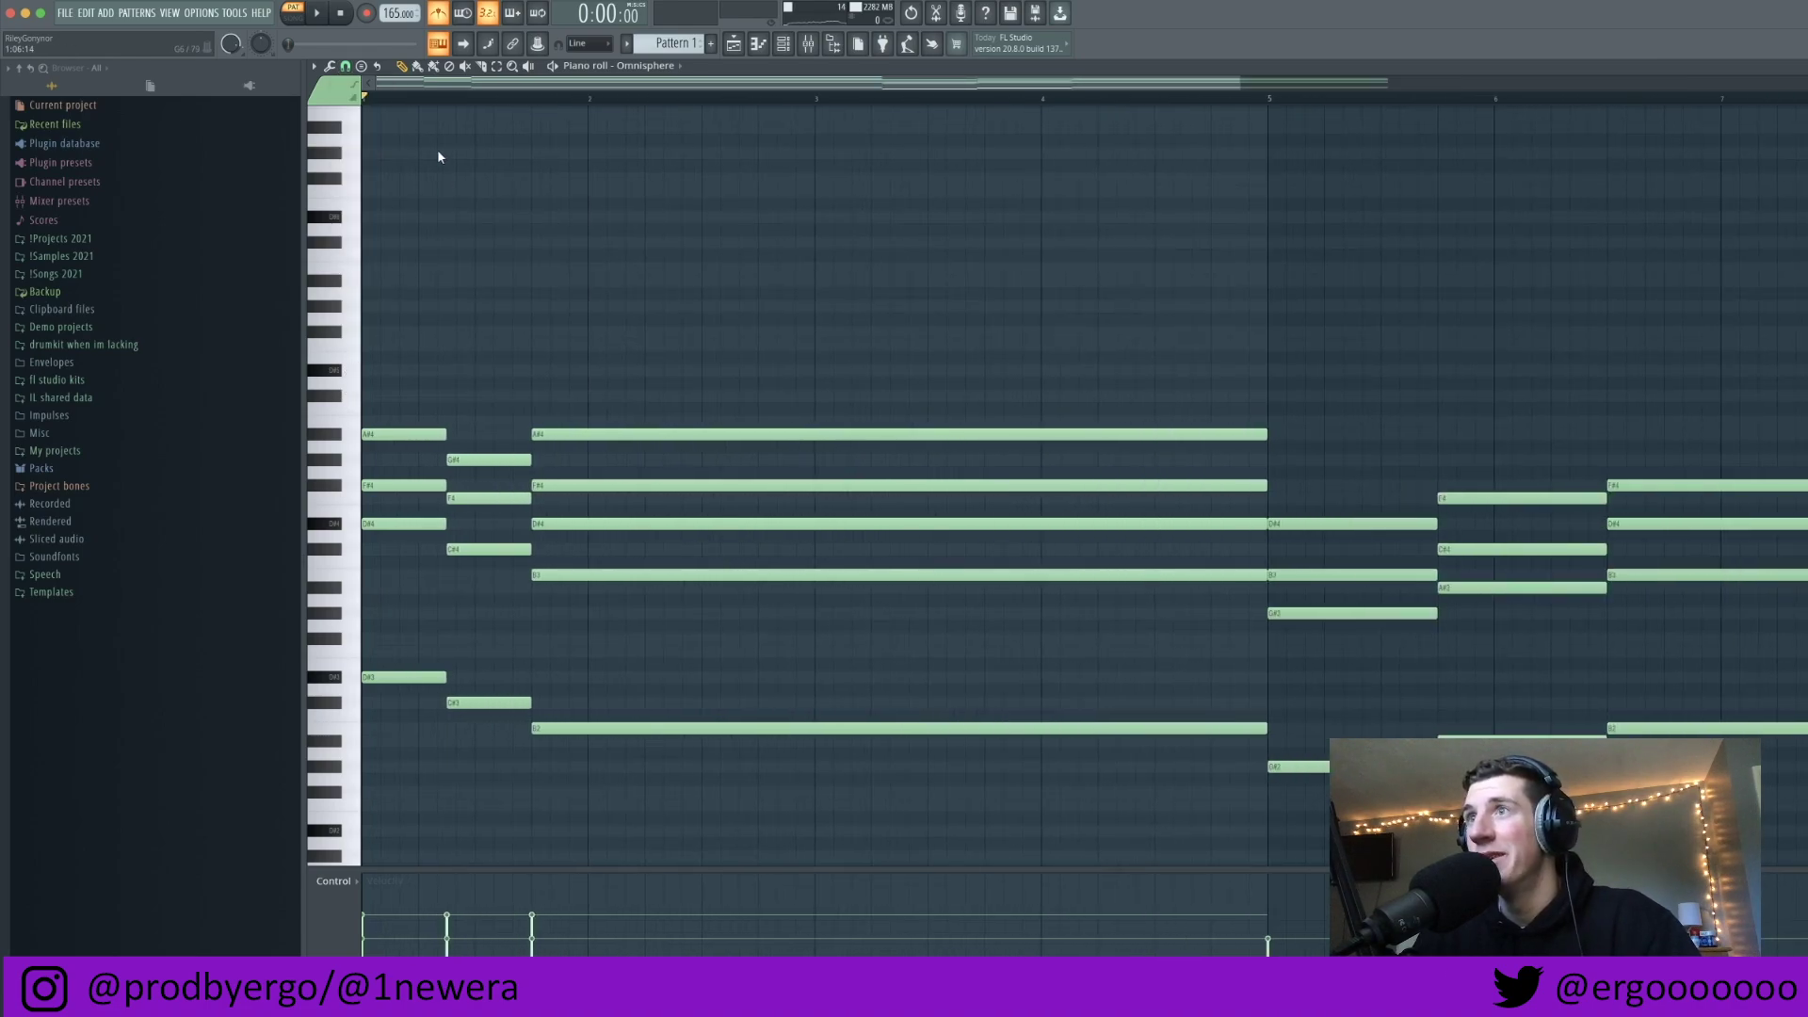
{"action": "scroll", "coordinate": [488, 294], "scroll_direction": "down", "scroll_amount": 1}
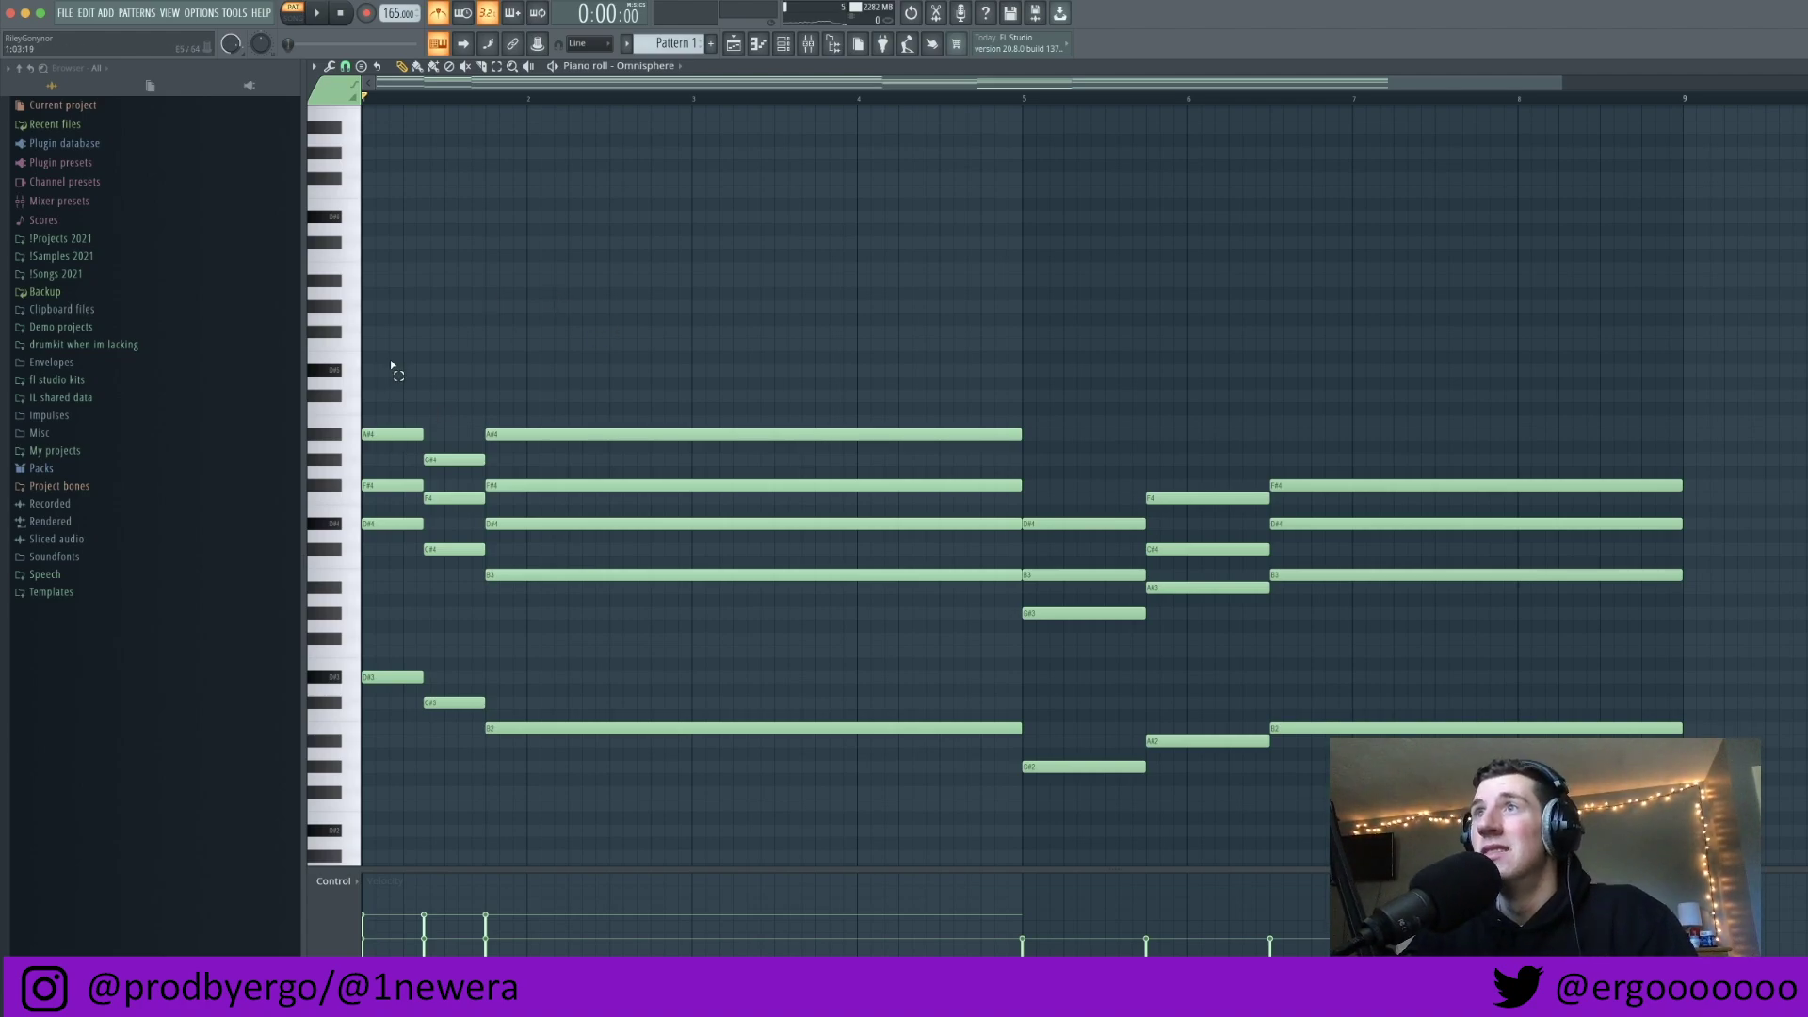
{"action": "scroll", "coordinate": [370, 371], "scroll_direction": "up", "scroll_amount": 2}
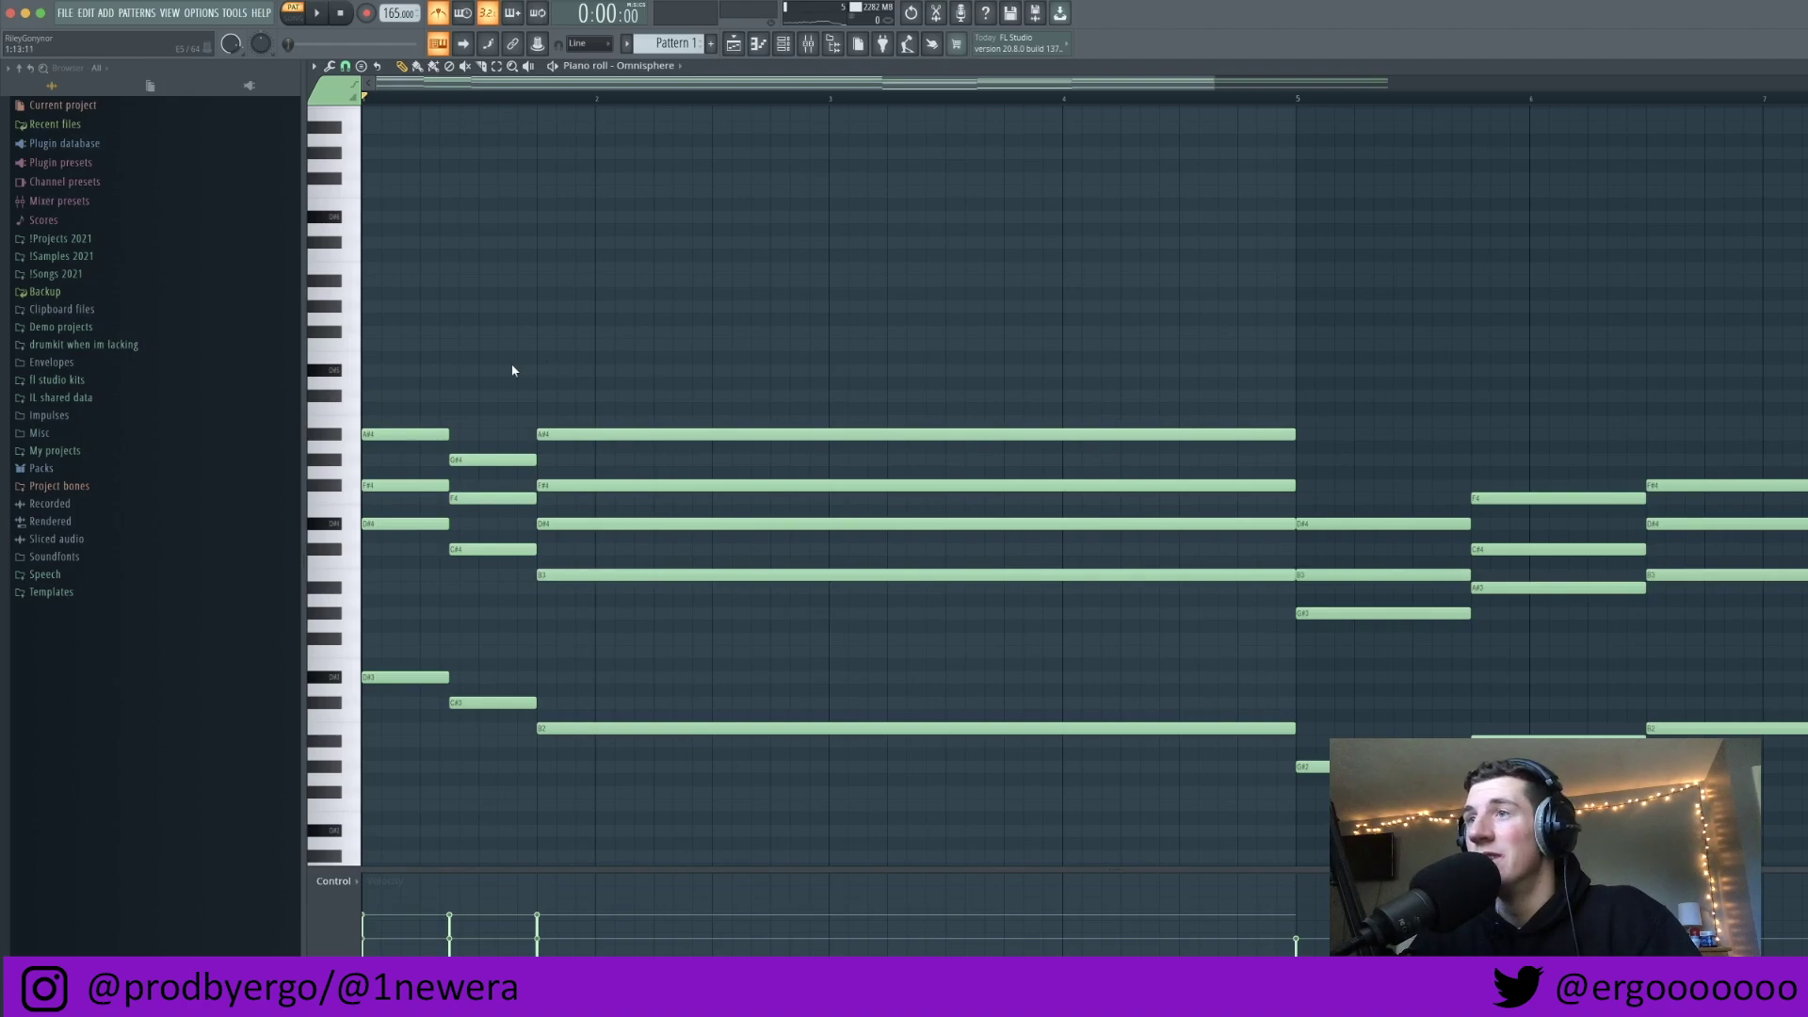
{"action": "scroll", "coordinate": [506, 367], "scroll_direction": "down", "scroll_amount": 3, "text": "ctrl"}
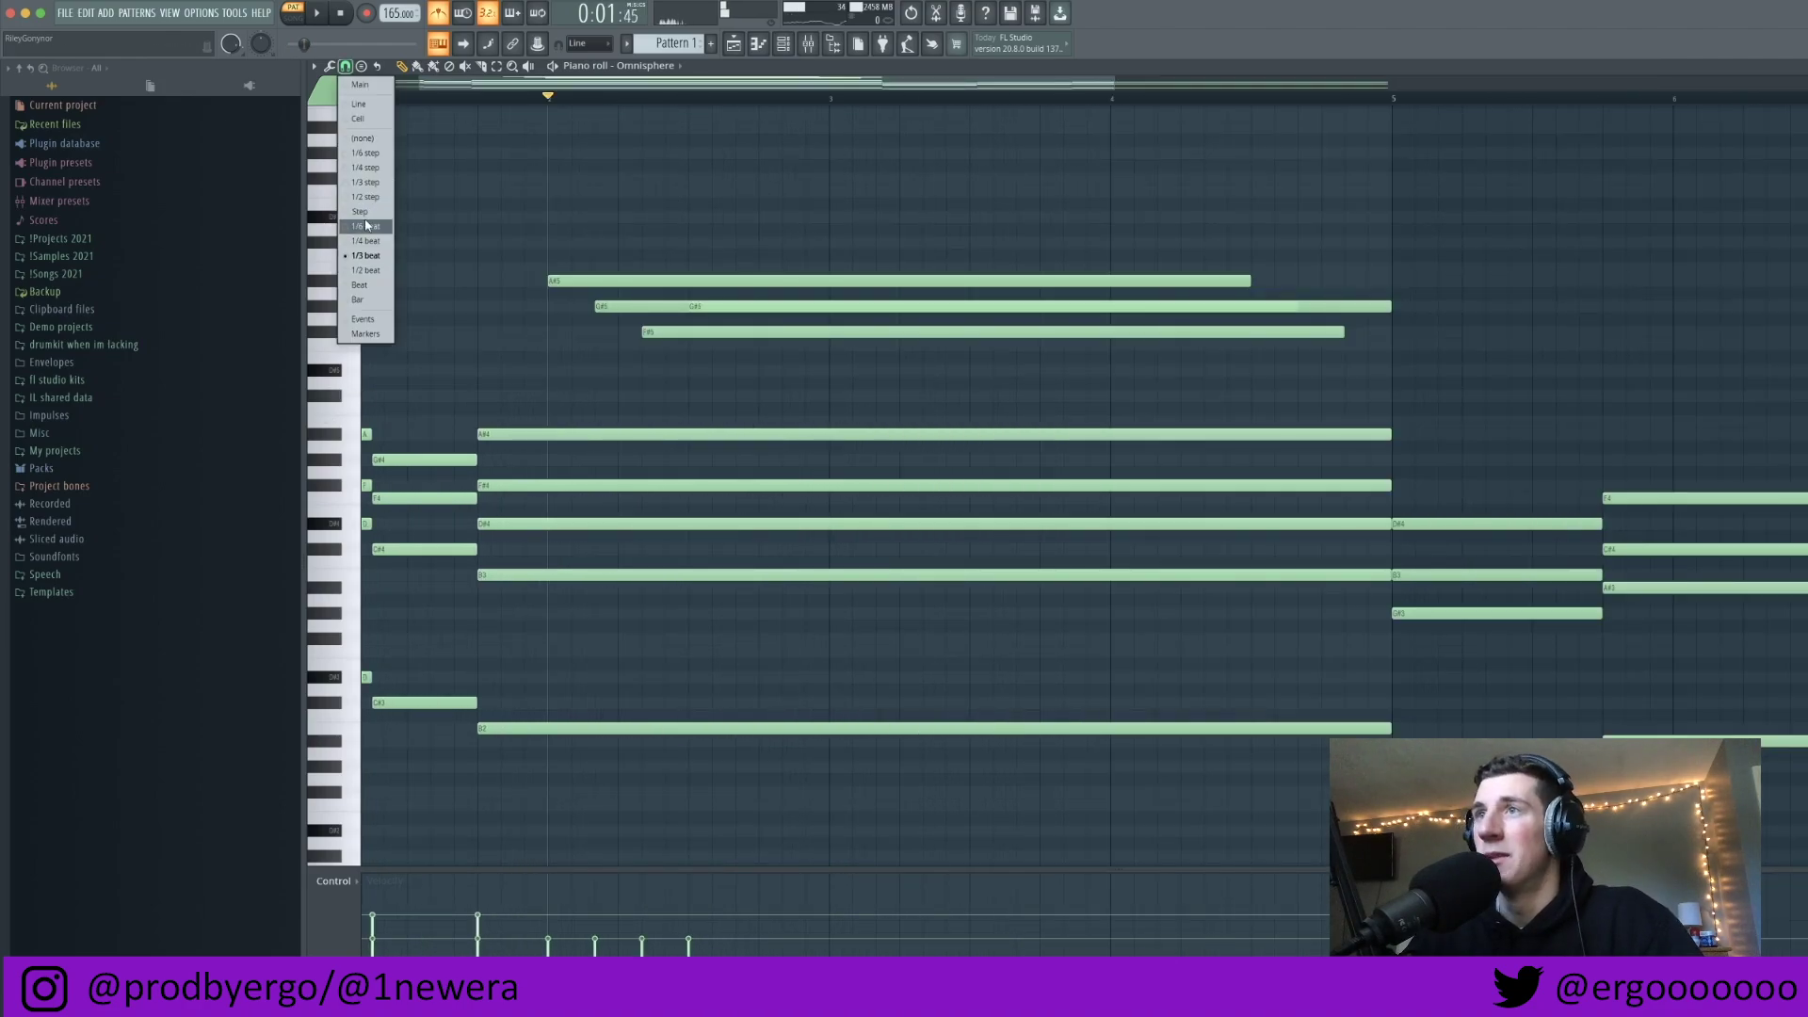
Step: With snap at 1/6 beat, add an F# starting together with the last G# melody note and remove the melody overlaps with quick legato
{"action": "left_click", "coordinate": [367, 226]}
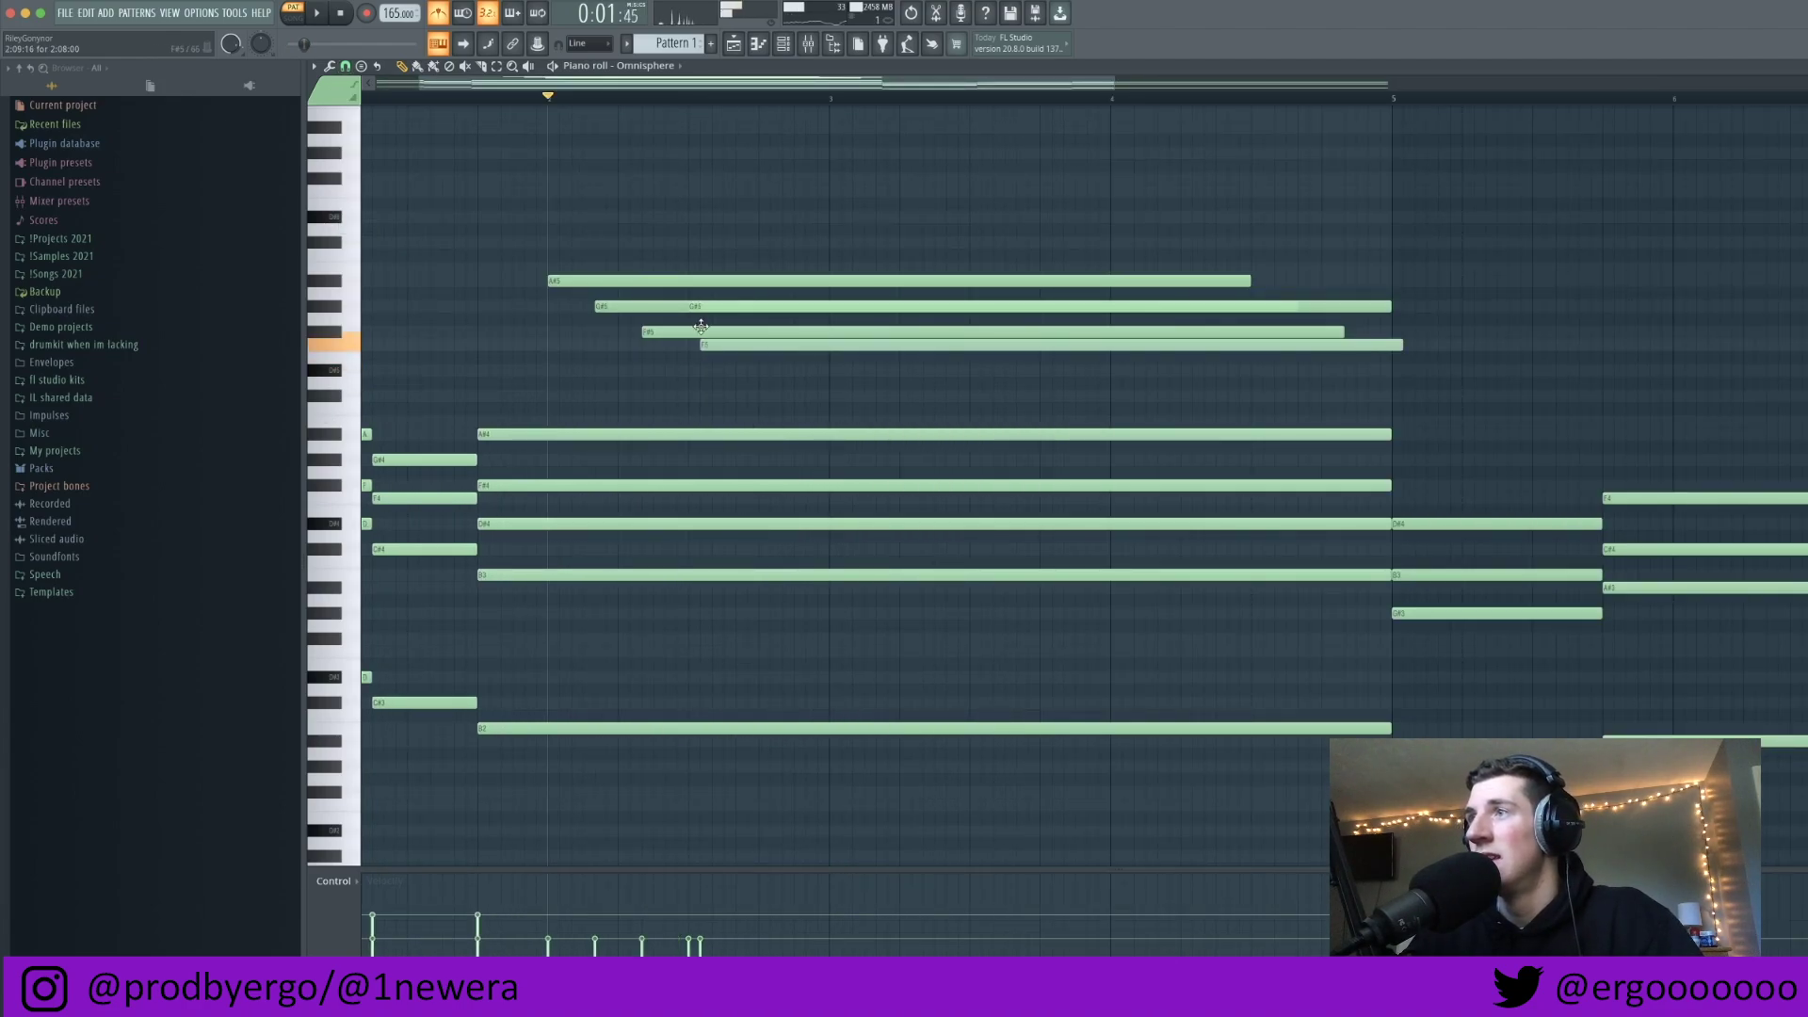
{"action": "left_click_drag", "start_coordinate": [701, 345], "coordinate": [697, 331]}
{"action": "left_click_drag", "start_coordinate": [618, 210], "coordinate": [737, 375]}
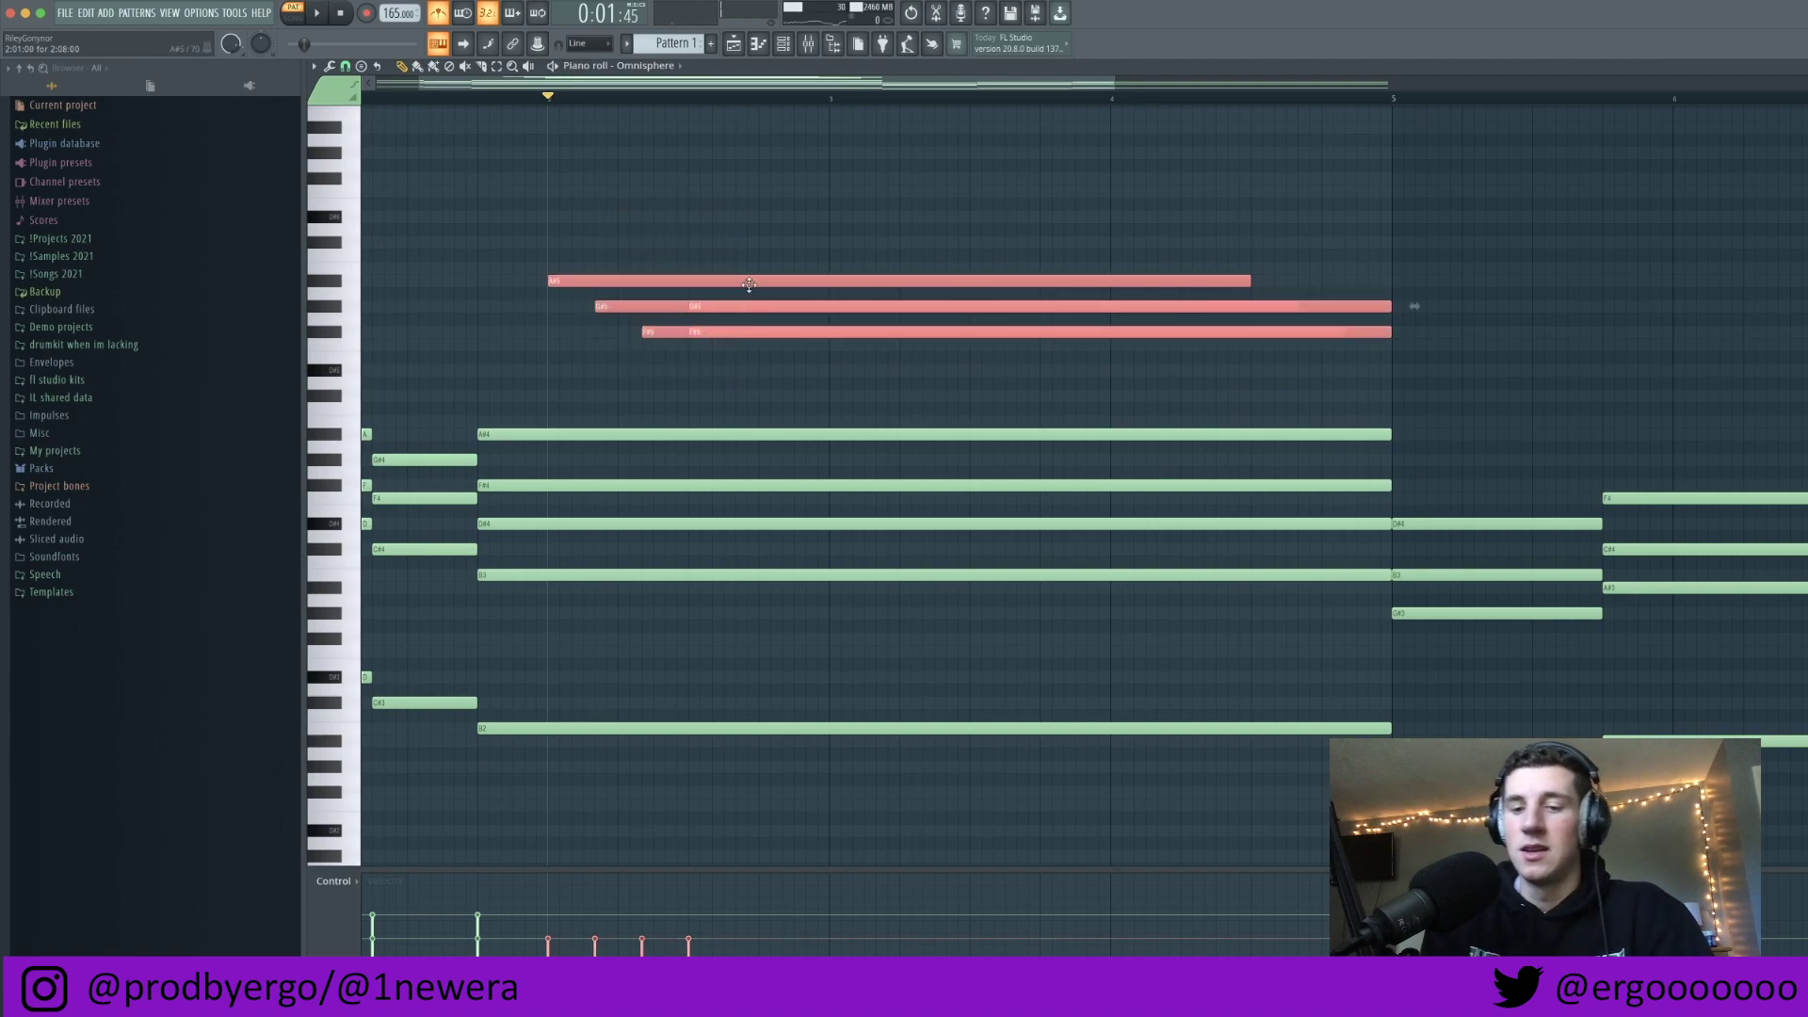
{"action": "key", "text": "ctrl+l"}
{"action": "left_click", "coordinate": [727, 299]}
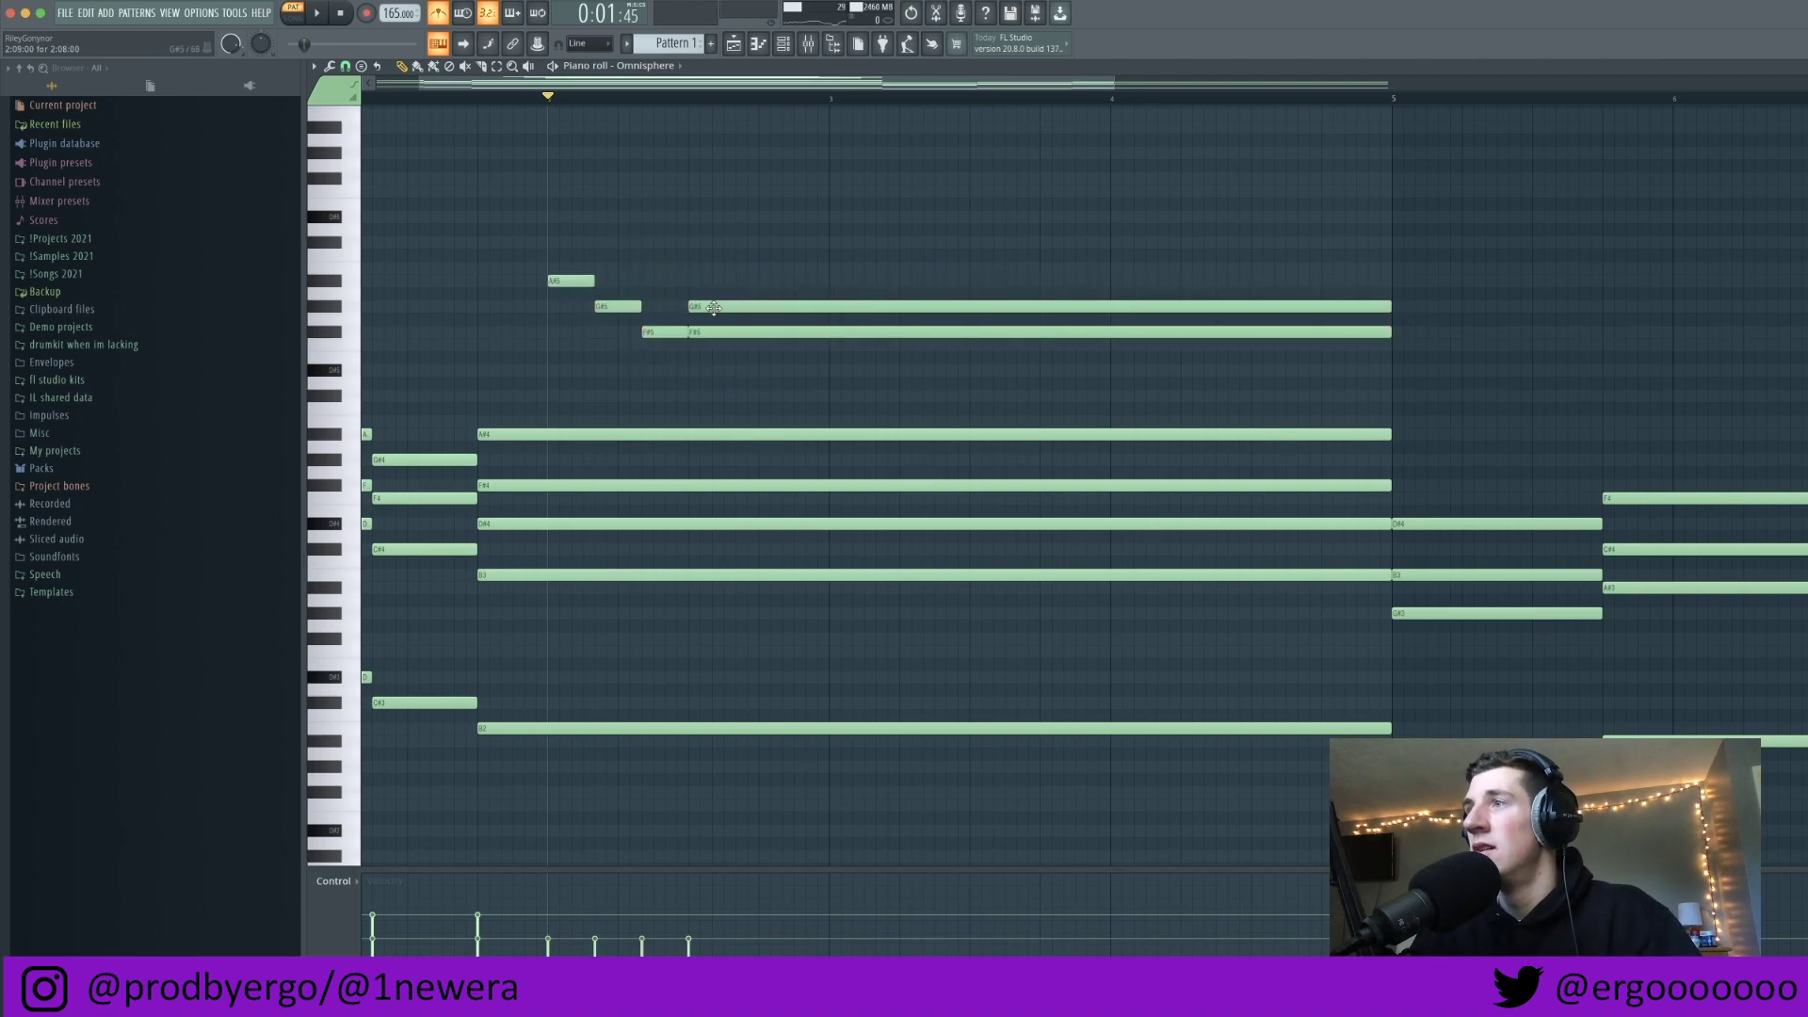
Step: Try shifting the long G# melody note slightly later than the F# beneath it
{"action": "left_click_drag", "start_coordinate": [736, 309], "coordinate": [748, 341]}
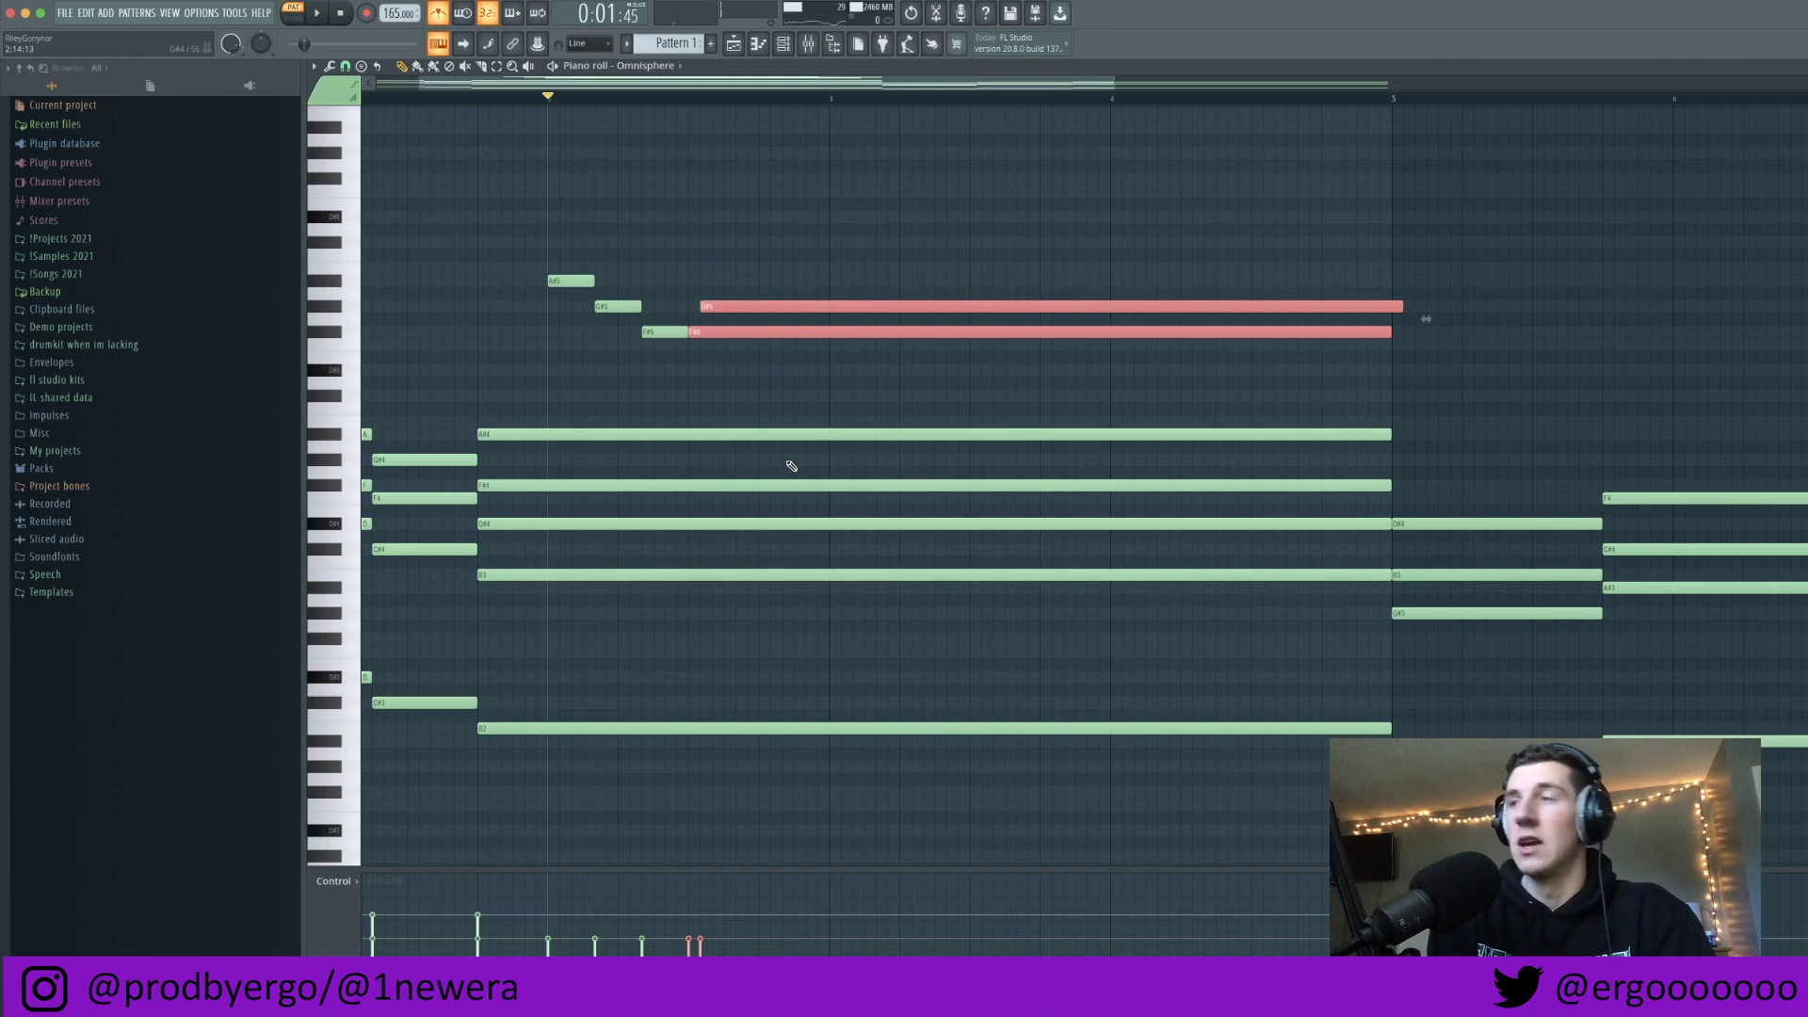
{"action": "left_click", "coordinate": [760, 257]}
Step: Add descending F#, F and C# melody notes from the middle of bar 4 and play them from the start of that bar
{"action": "scroll", "coordinate": [769, 265], "scroll_direction": "down", "scroll_amount": 2}
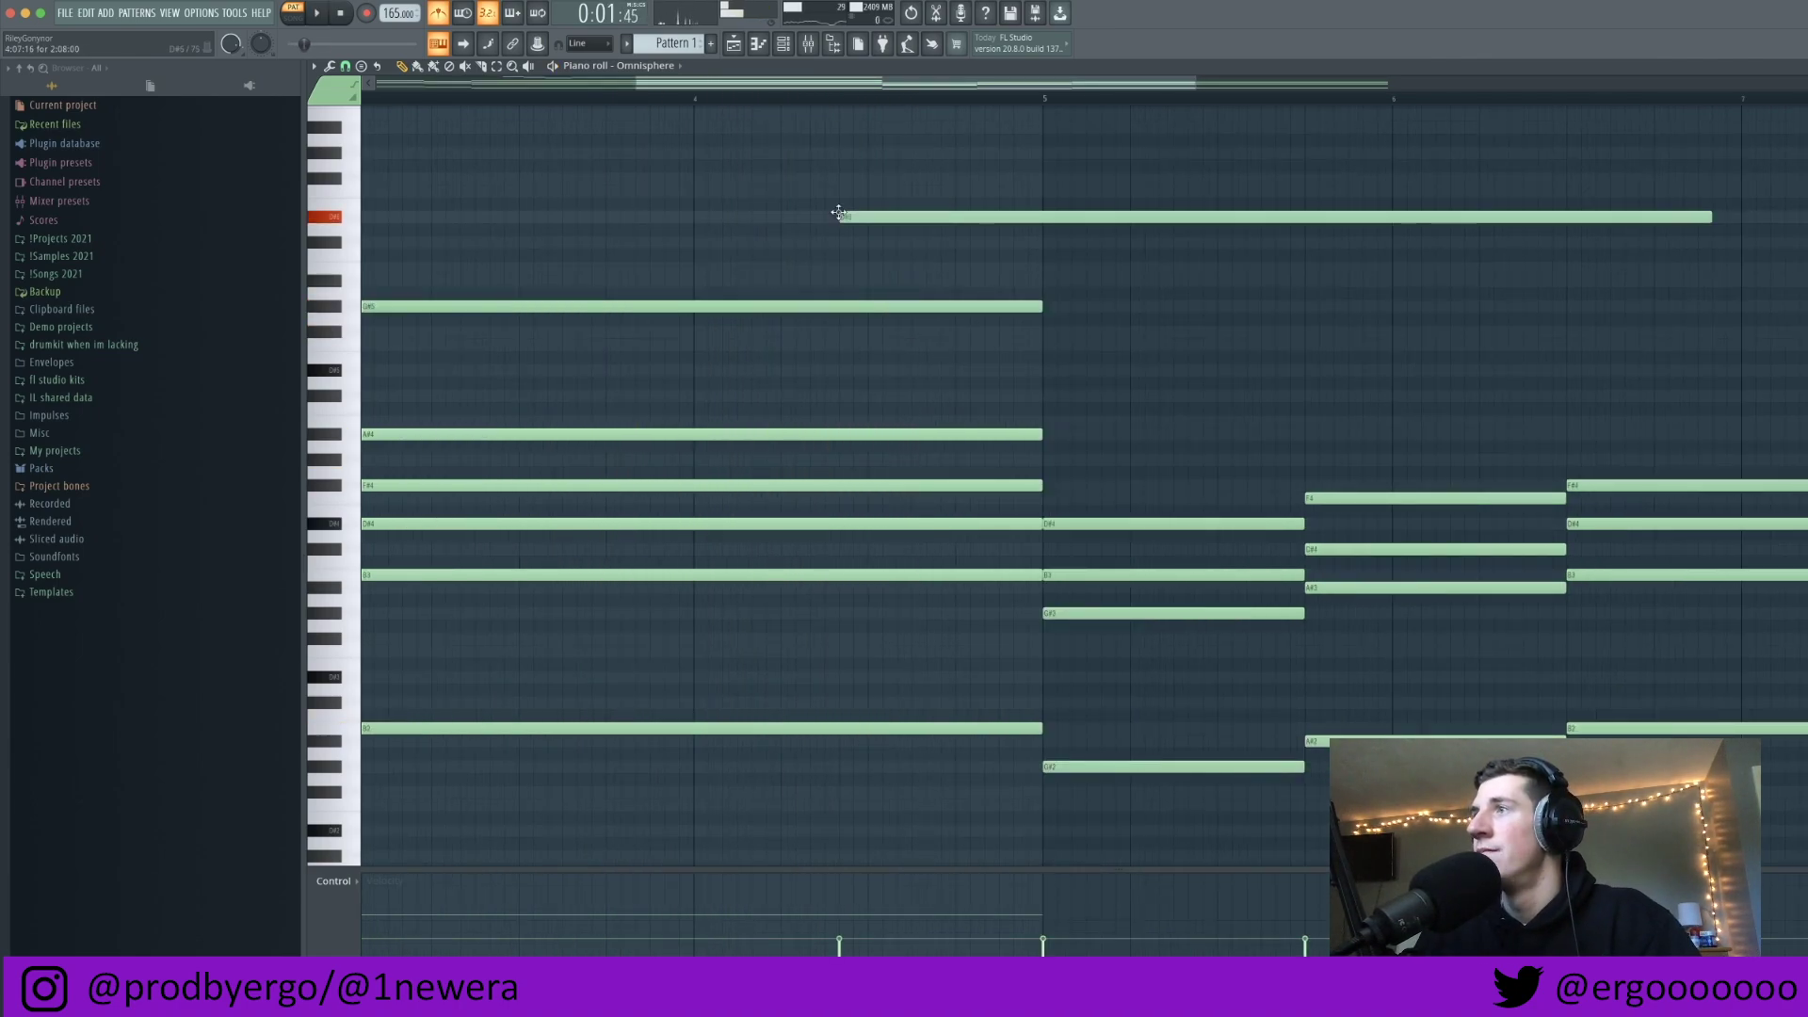
{"action": "left_click_drag", "start_coordinate": [886, 216], "coordinate": [886, 183]}
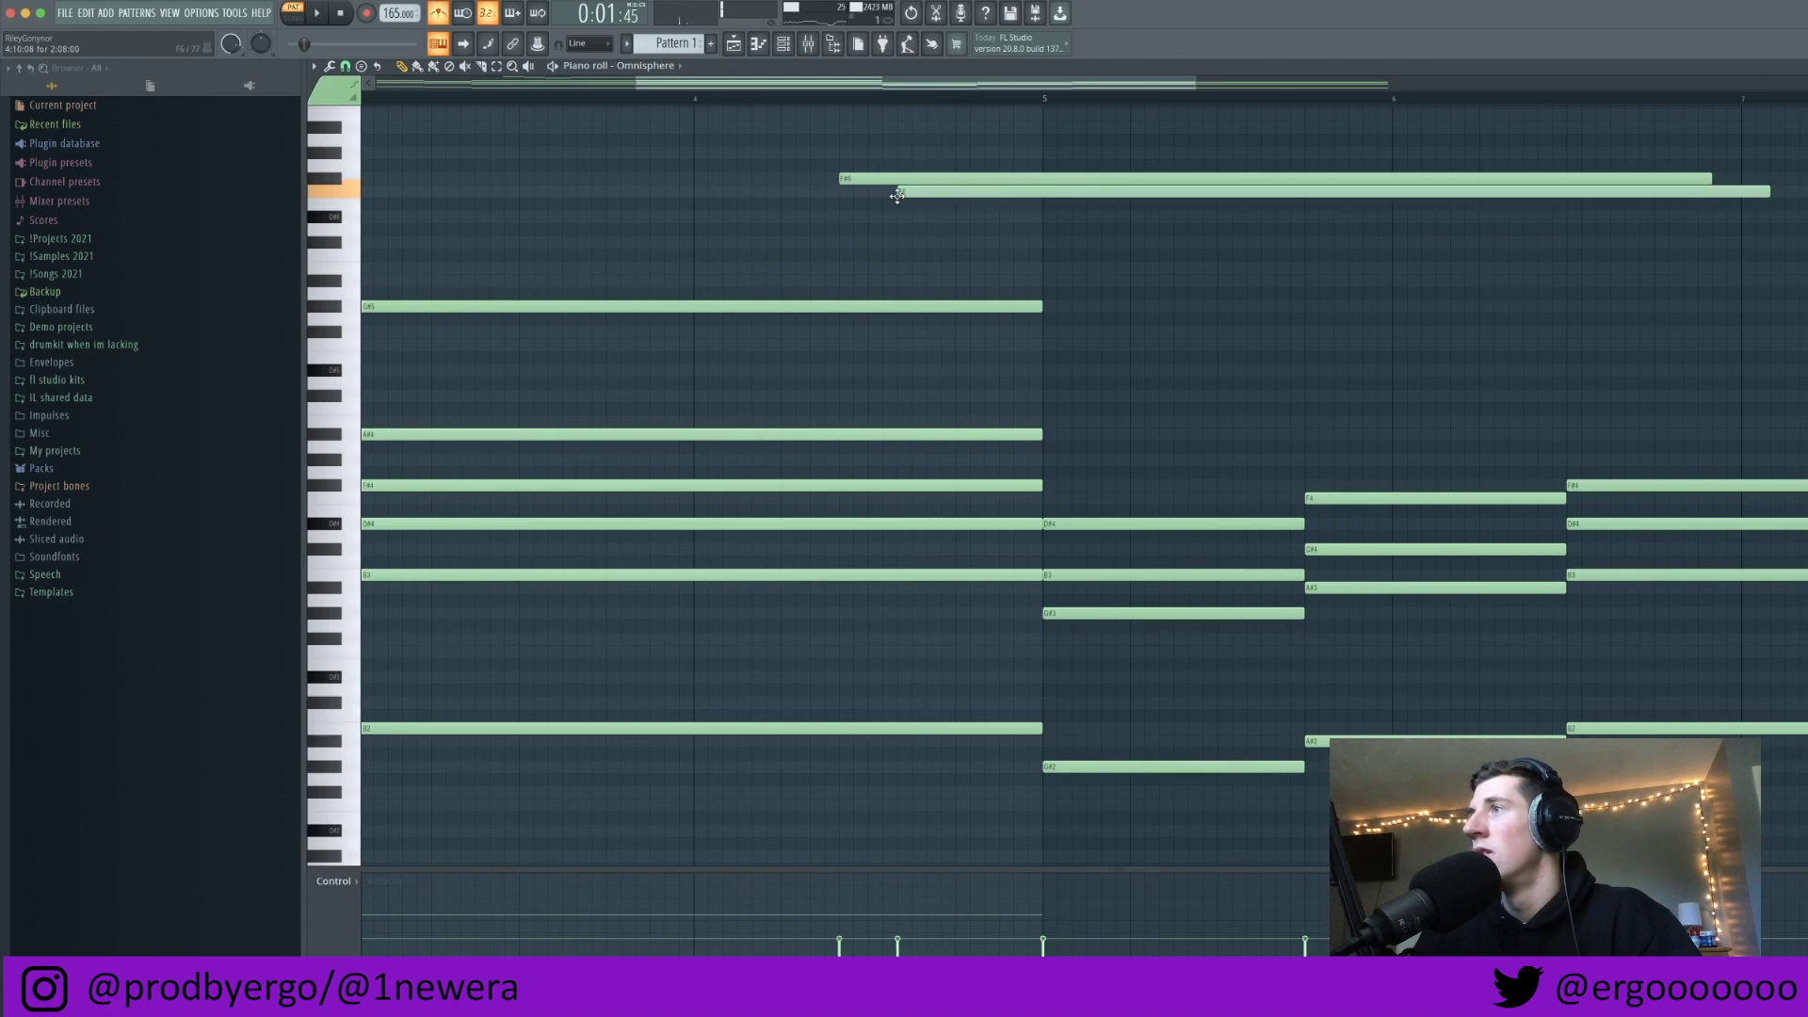
{"action": "left_click", "coordinate": [924, 241]}
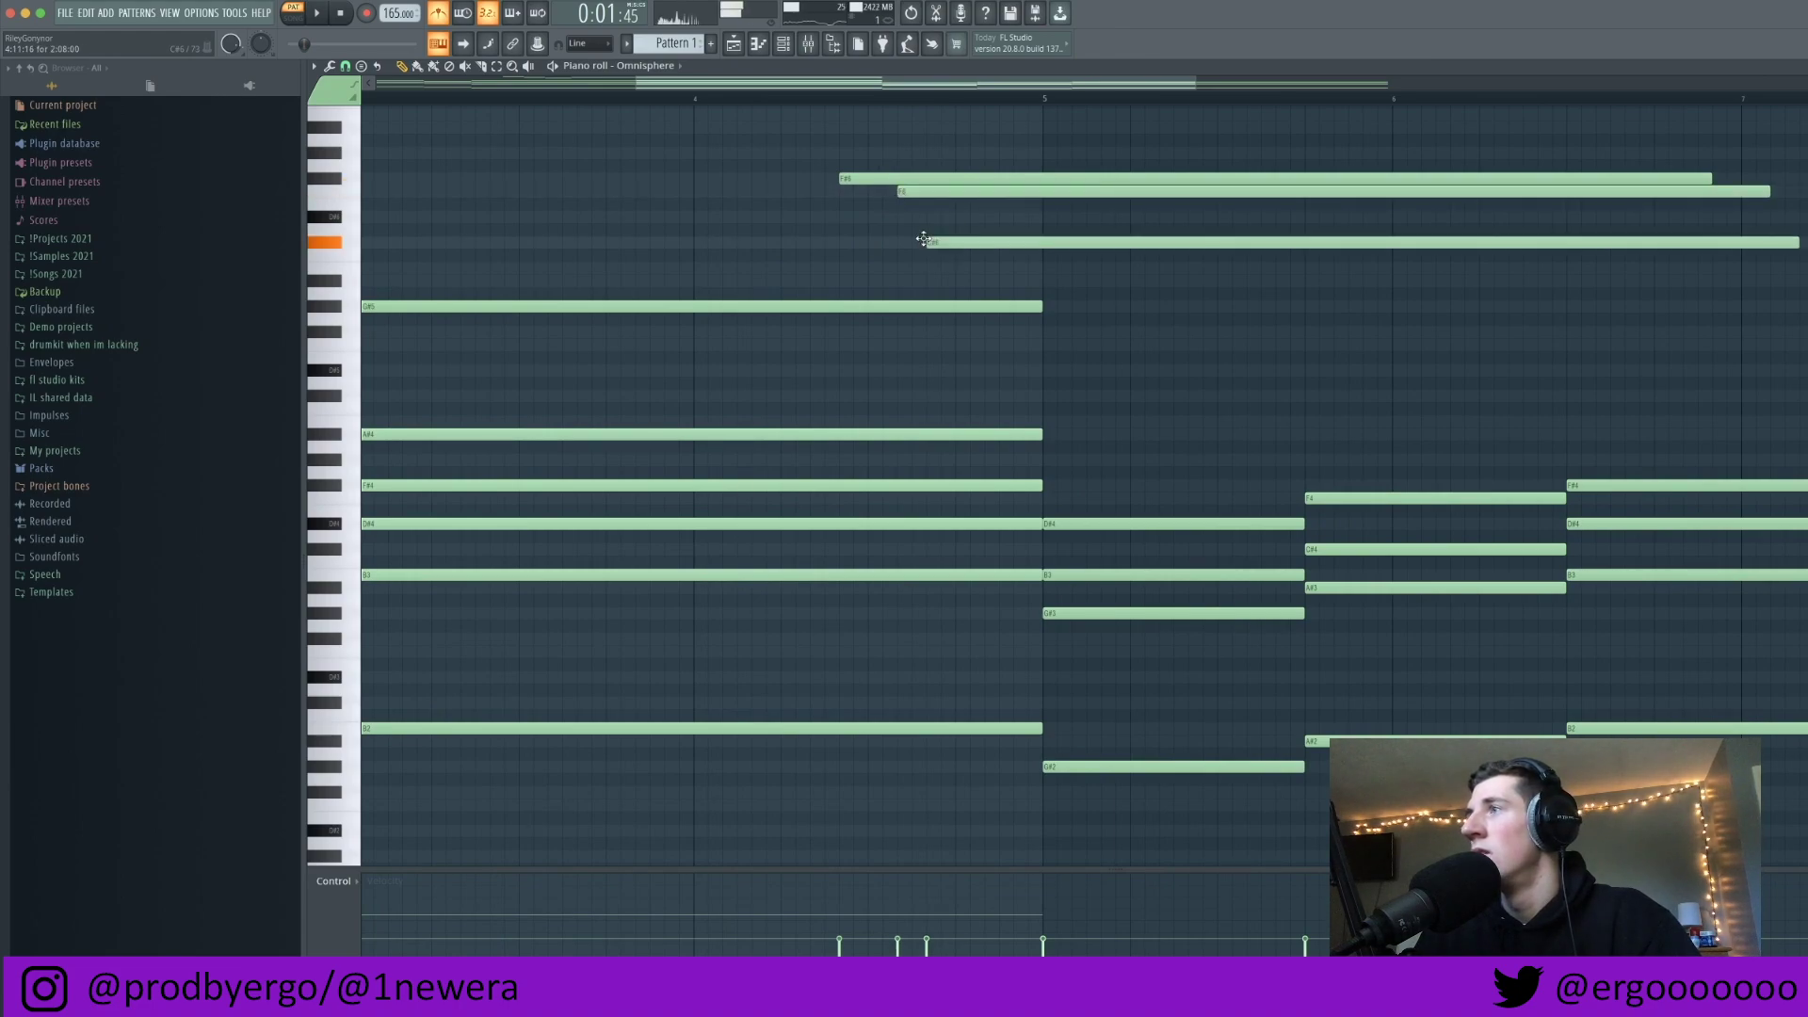
{"action": "left_click", "coordinate": [696, 100]}
{"action": "key", "text": "space"}
Step: Space the descending F#, F and C# melody notes in bar 4 evenly up to bar 5, trim their overlaps and play them
{"action": "left_click_drag", "start_coordinate": [874, 160], "coordinate": [987, 280]}
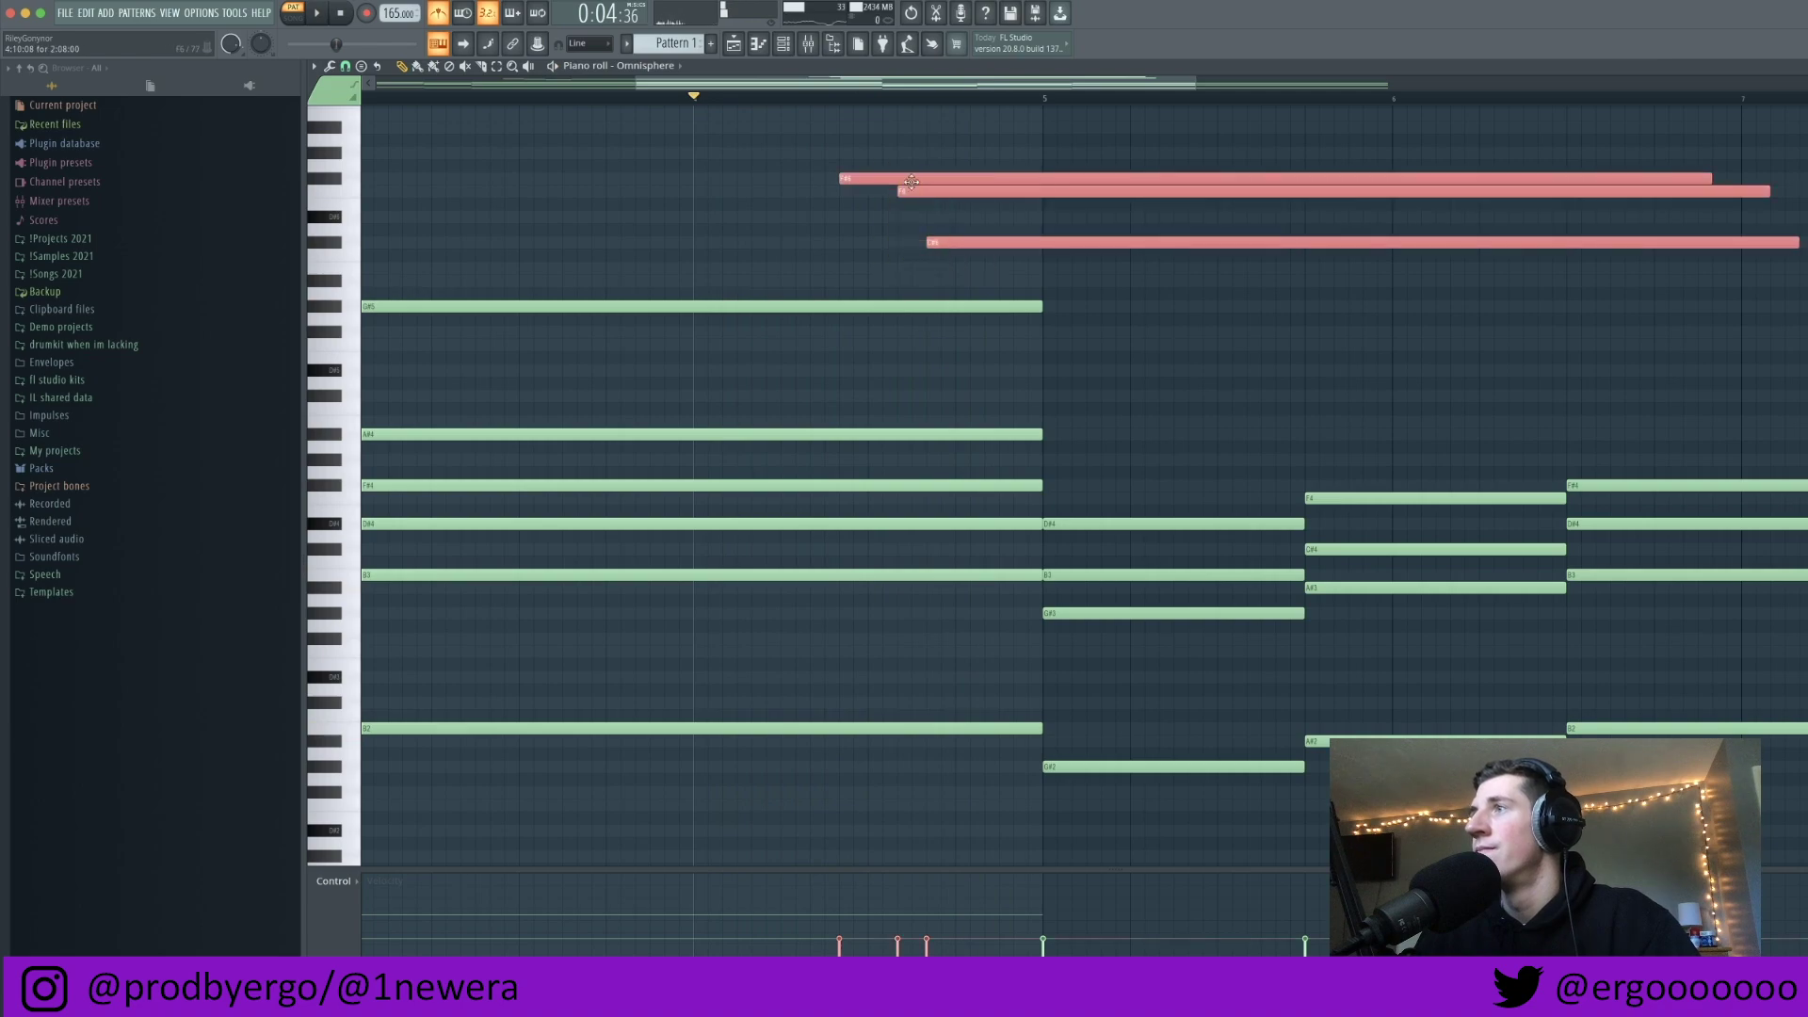
{"action": "left_click", "coordinate": [950, 223]}
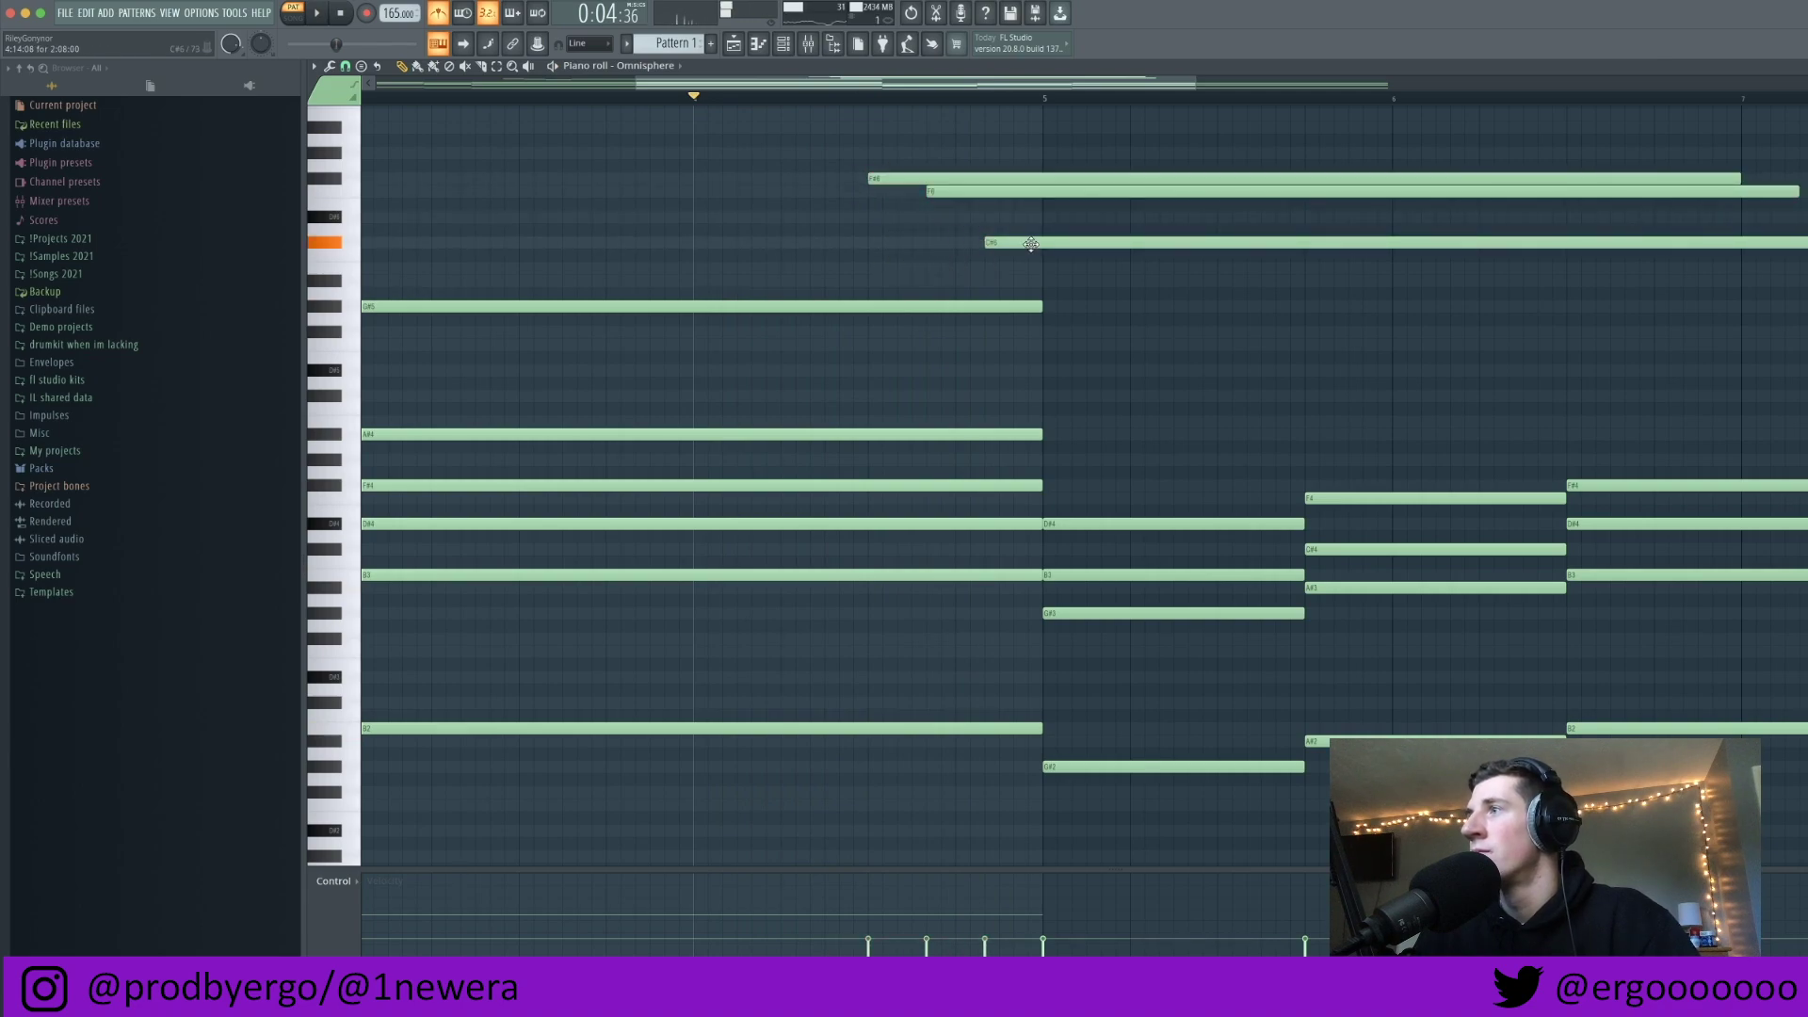
{"action": "scroll", "coordinate": [1026, 235], "scroll_direction": "down", "scroll_amount": 5}
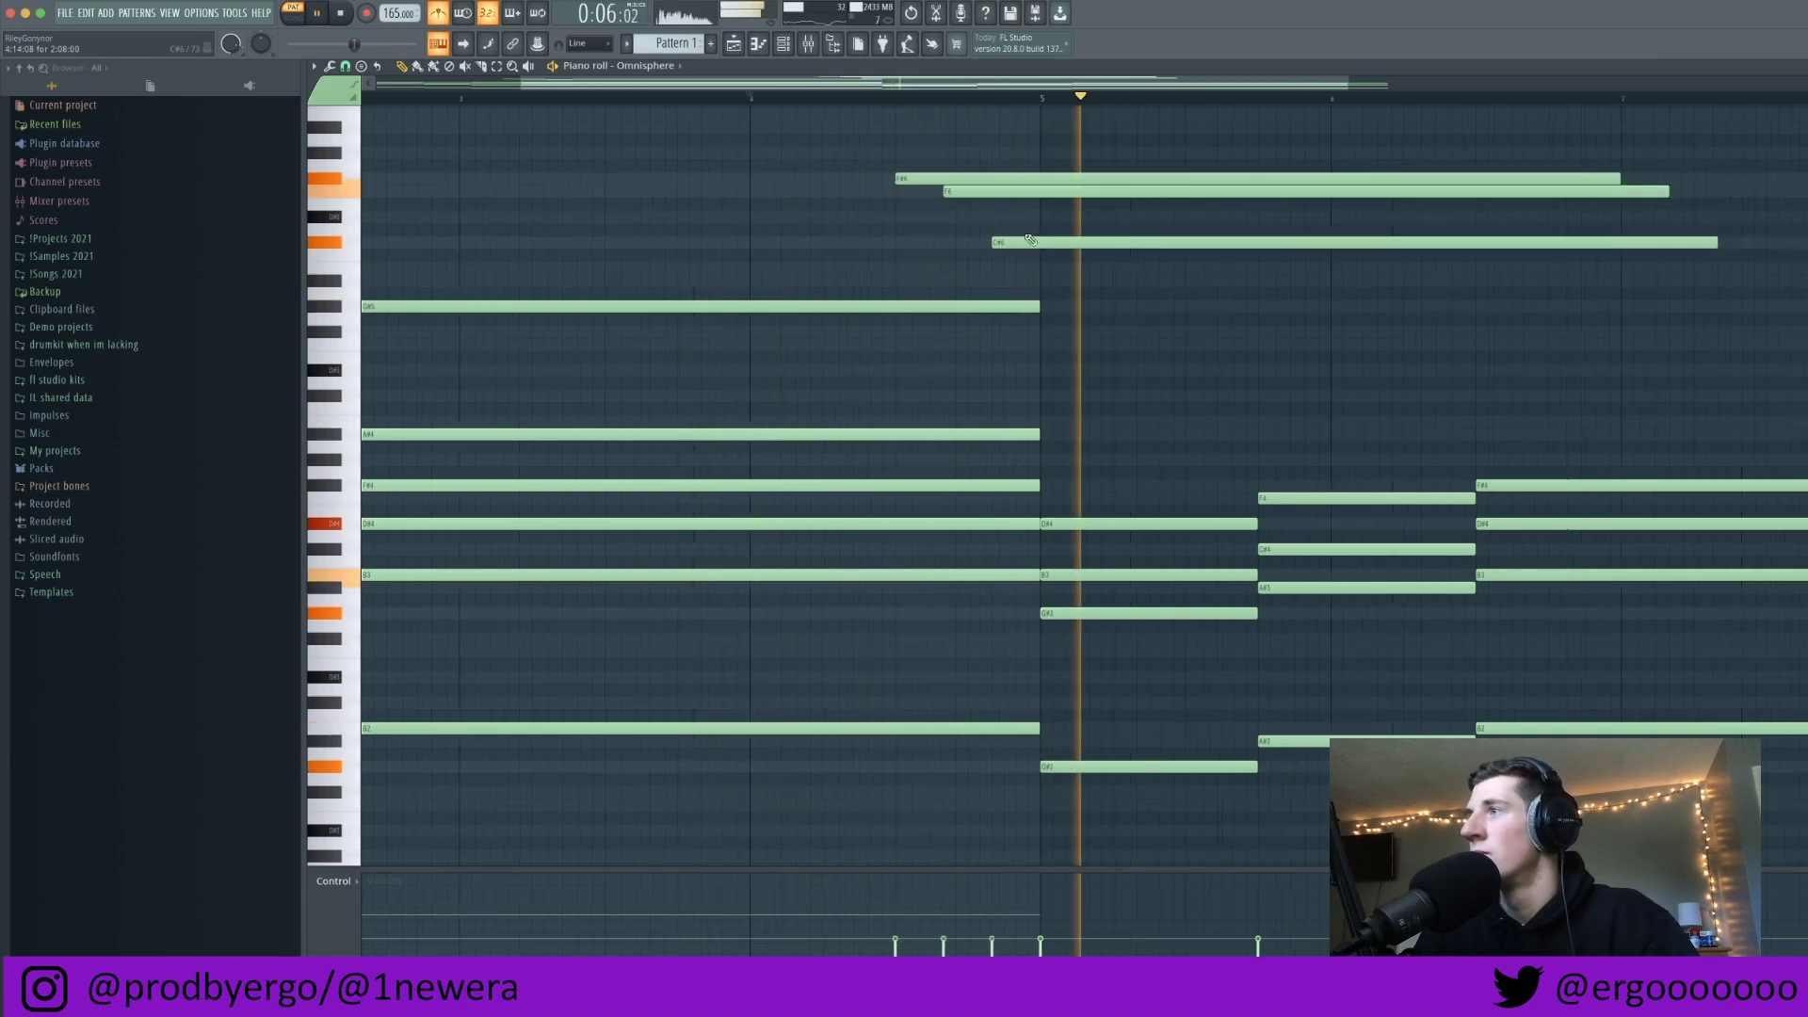
{"action": "key", "text": "space"}
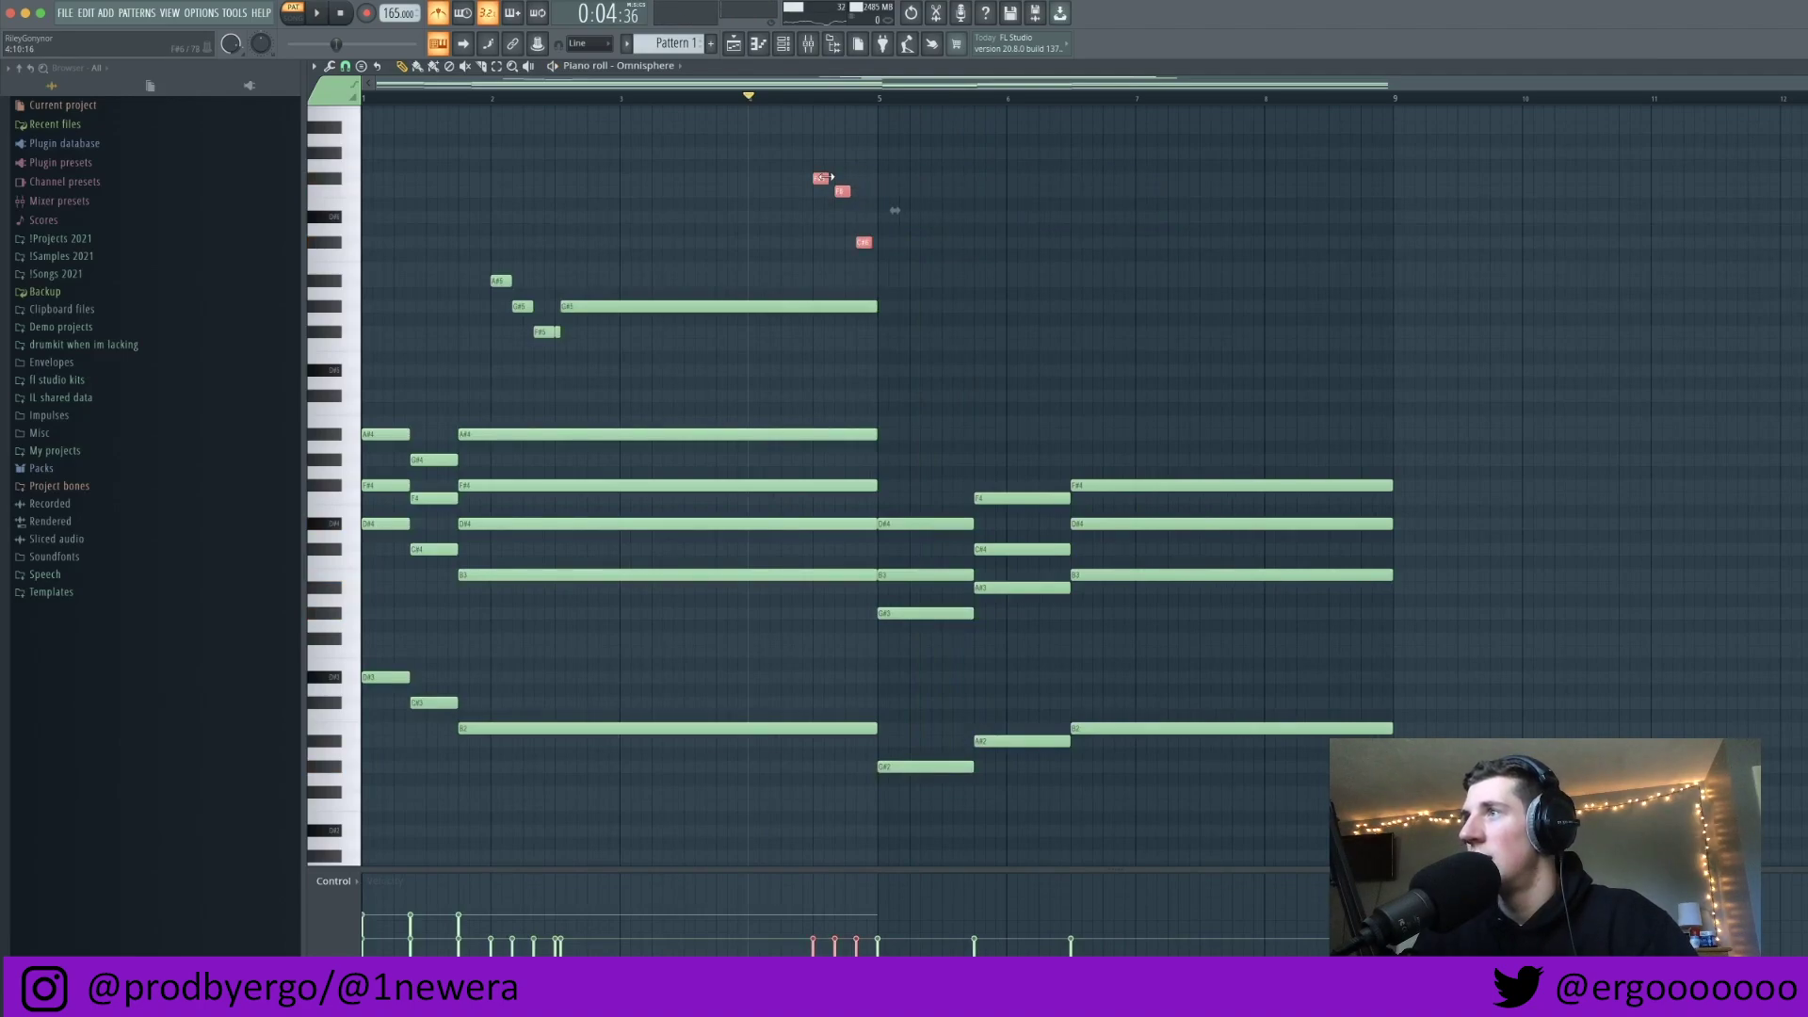
{"action": "key", "text": "space"}
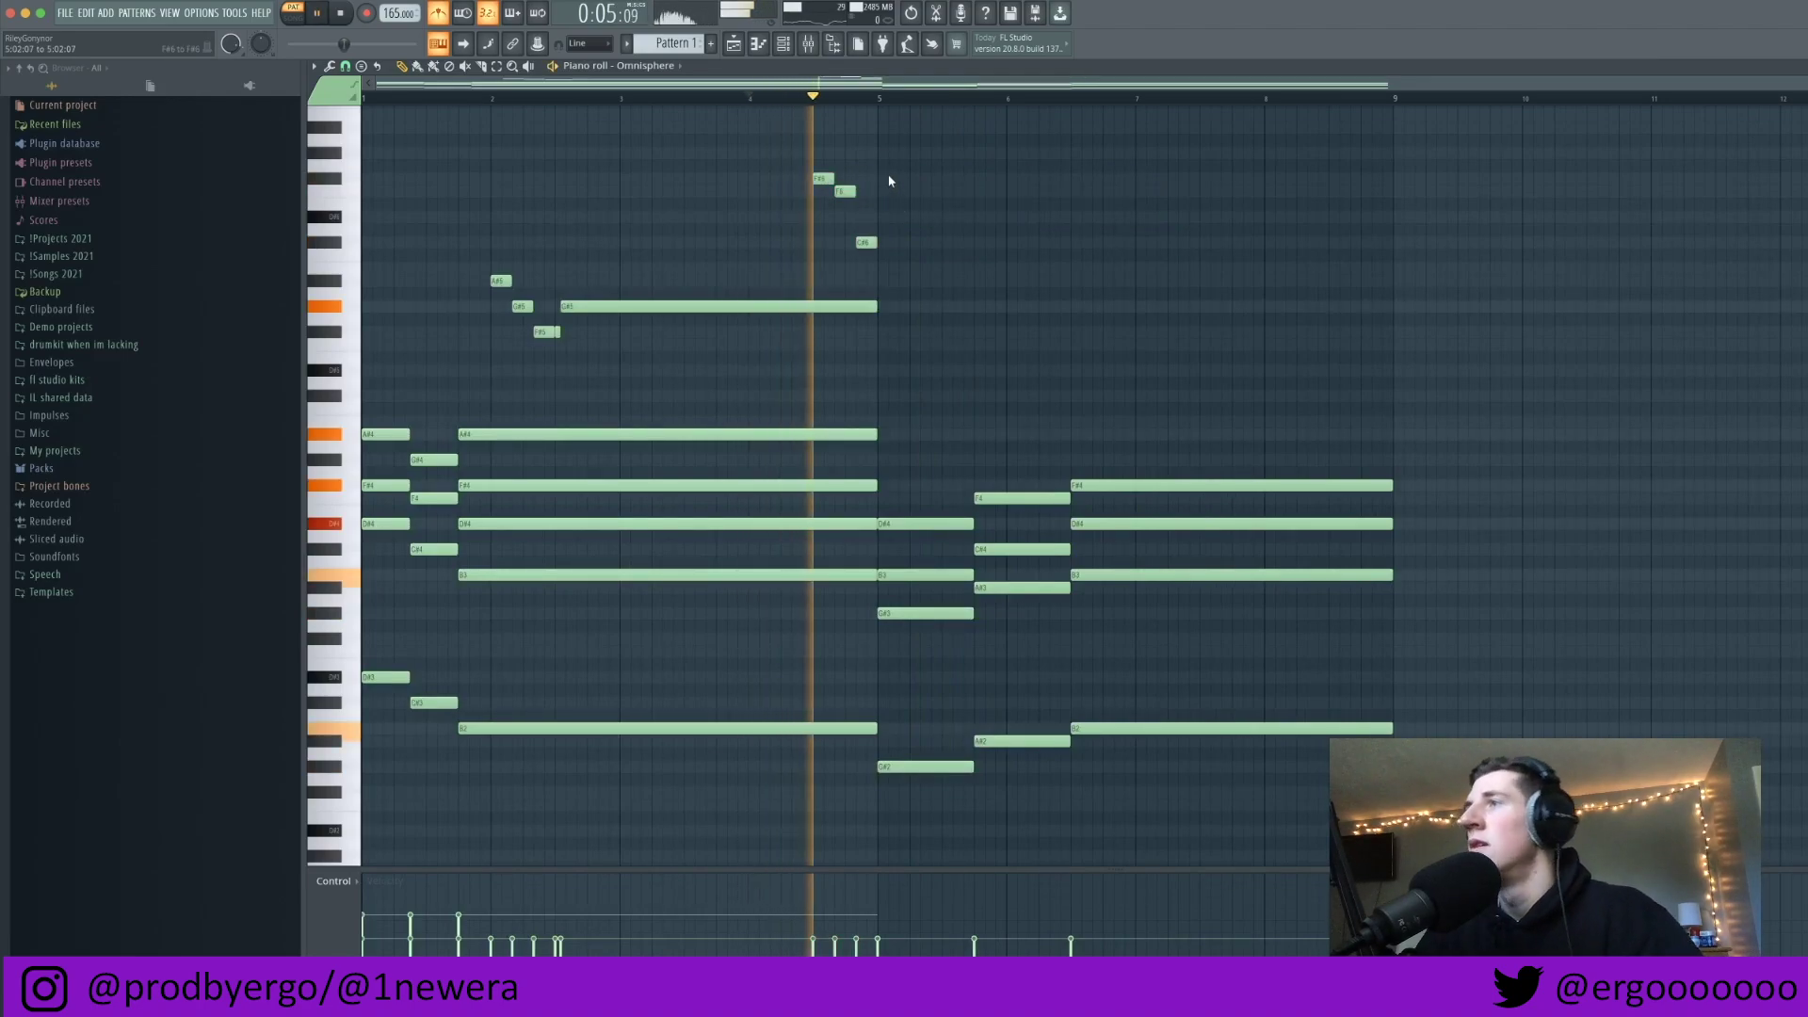
{"action": "key", "text": "space"}
Step: Transpose all chord, bass and melody notes up two semitones and play the pattern
{"action": "key", "text": "shift+Up"}
{"action": "key", "text": "shift+Up"}
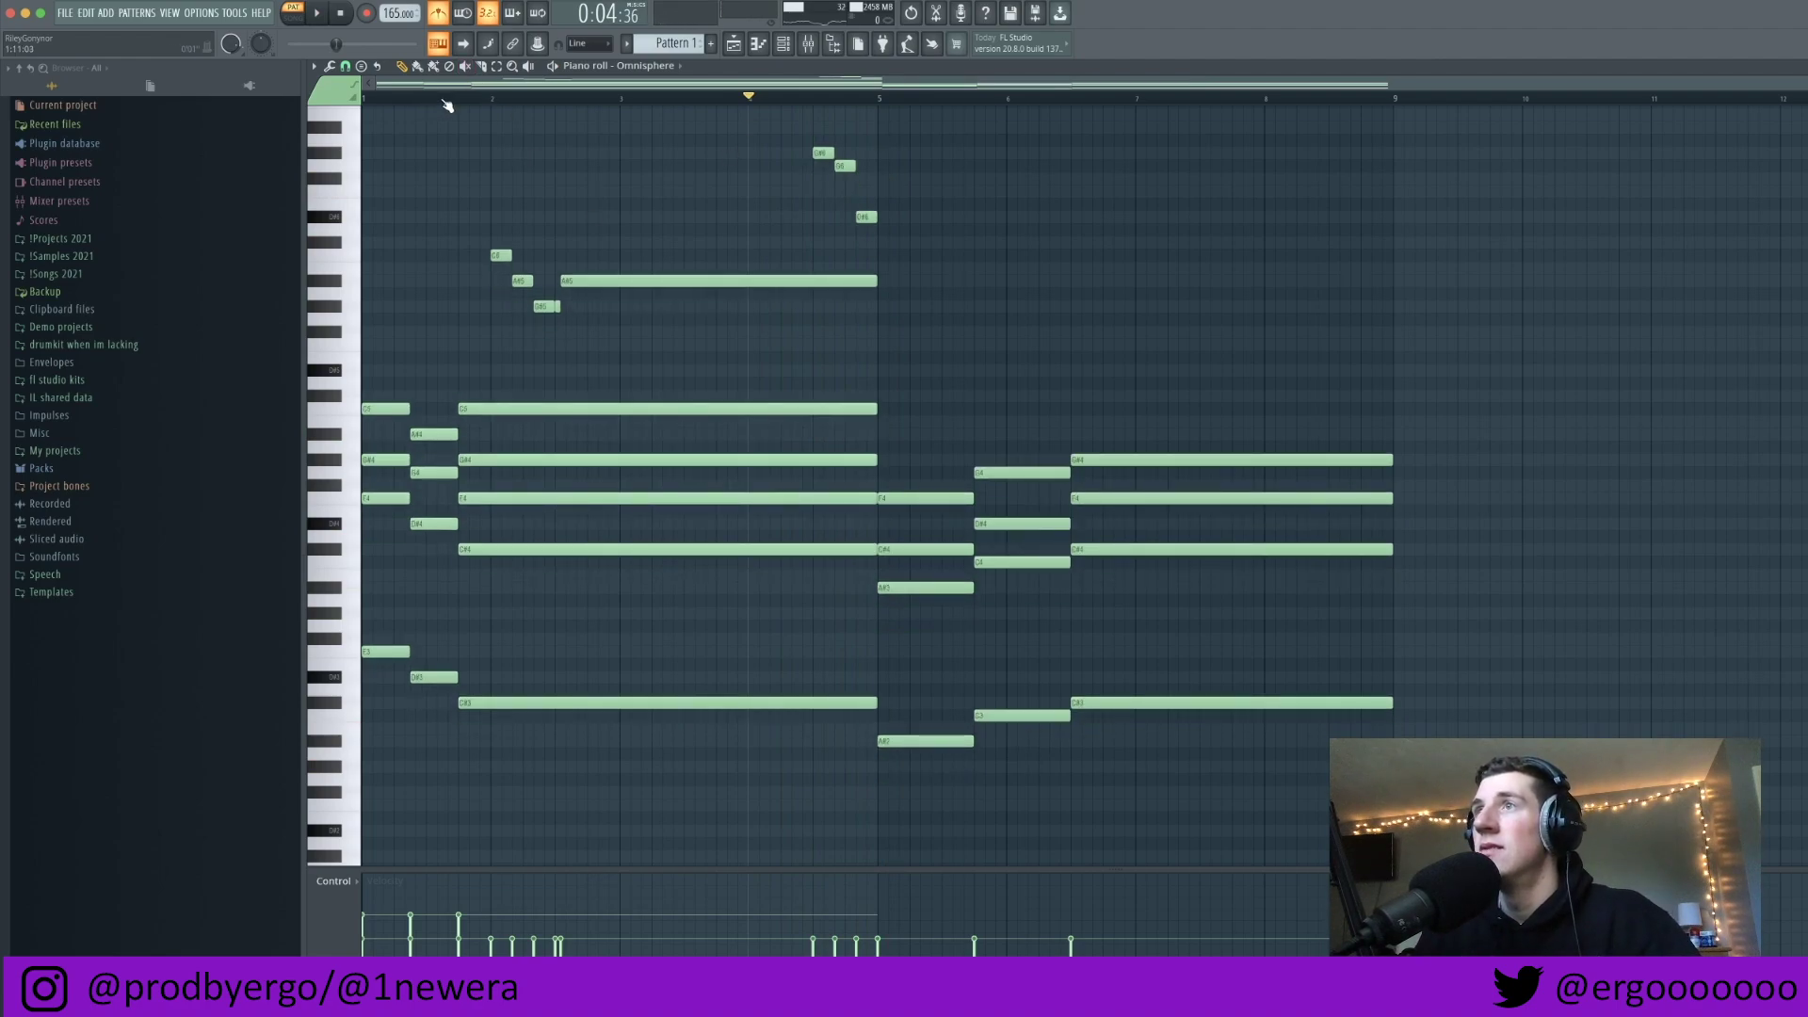
{"action": "key", "text": "space"}
Step: Set the scale highlighting root note to F with the Minor Natural (Aeolian) scale and replay the pattern from its start
{"action": "left_click", "coordinate": [314, 66]}
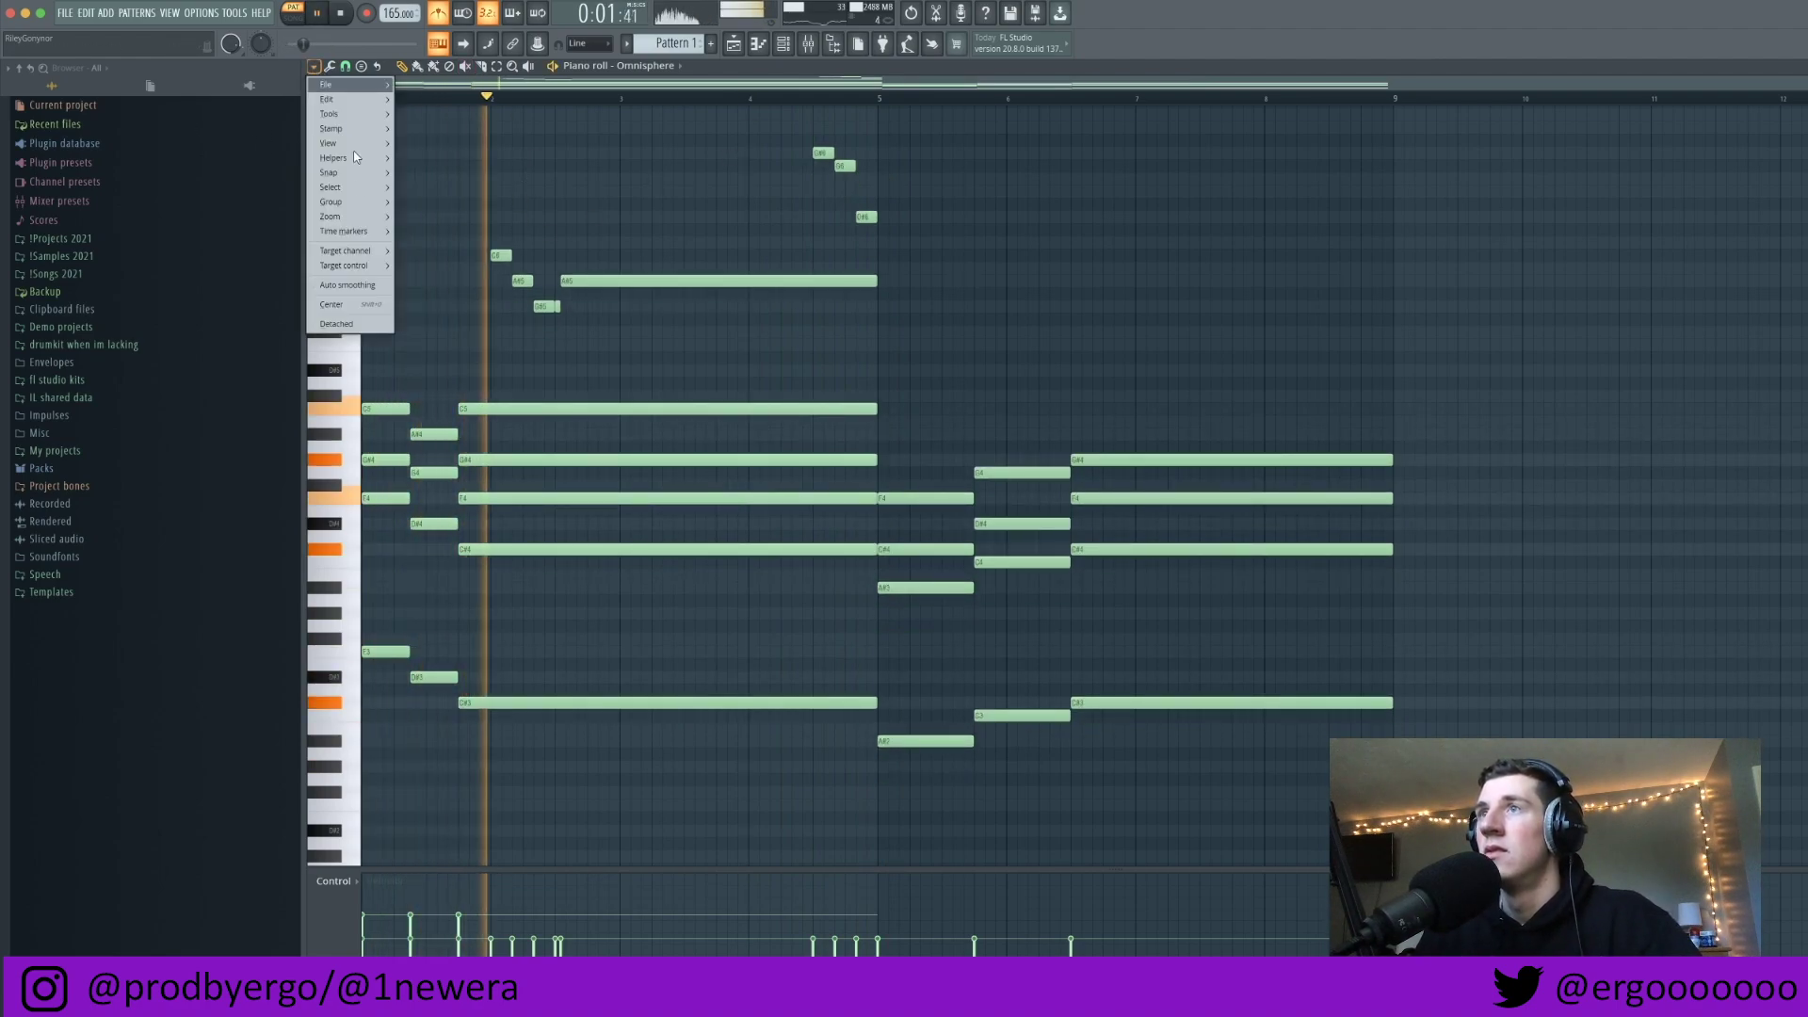
{"action": "mouse_move", "coordinate": [344, 160]}
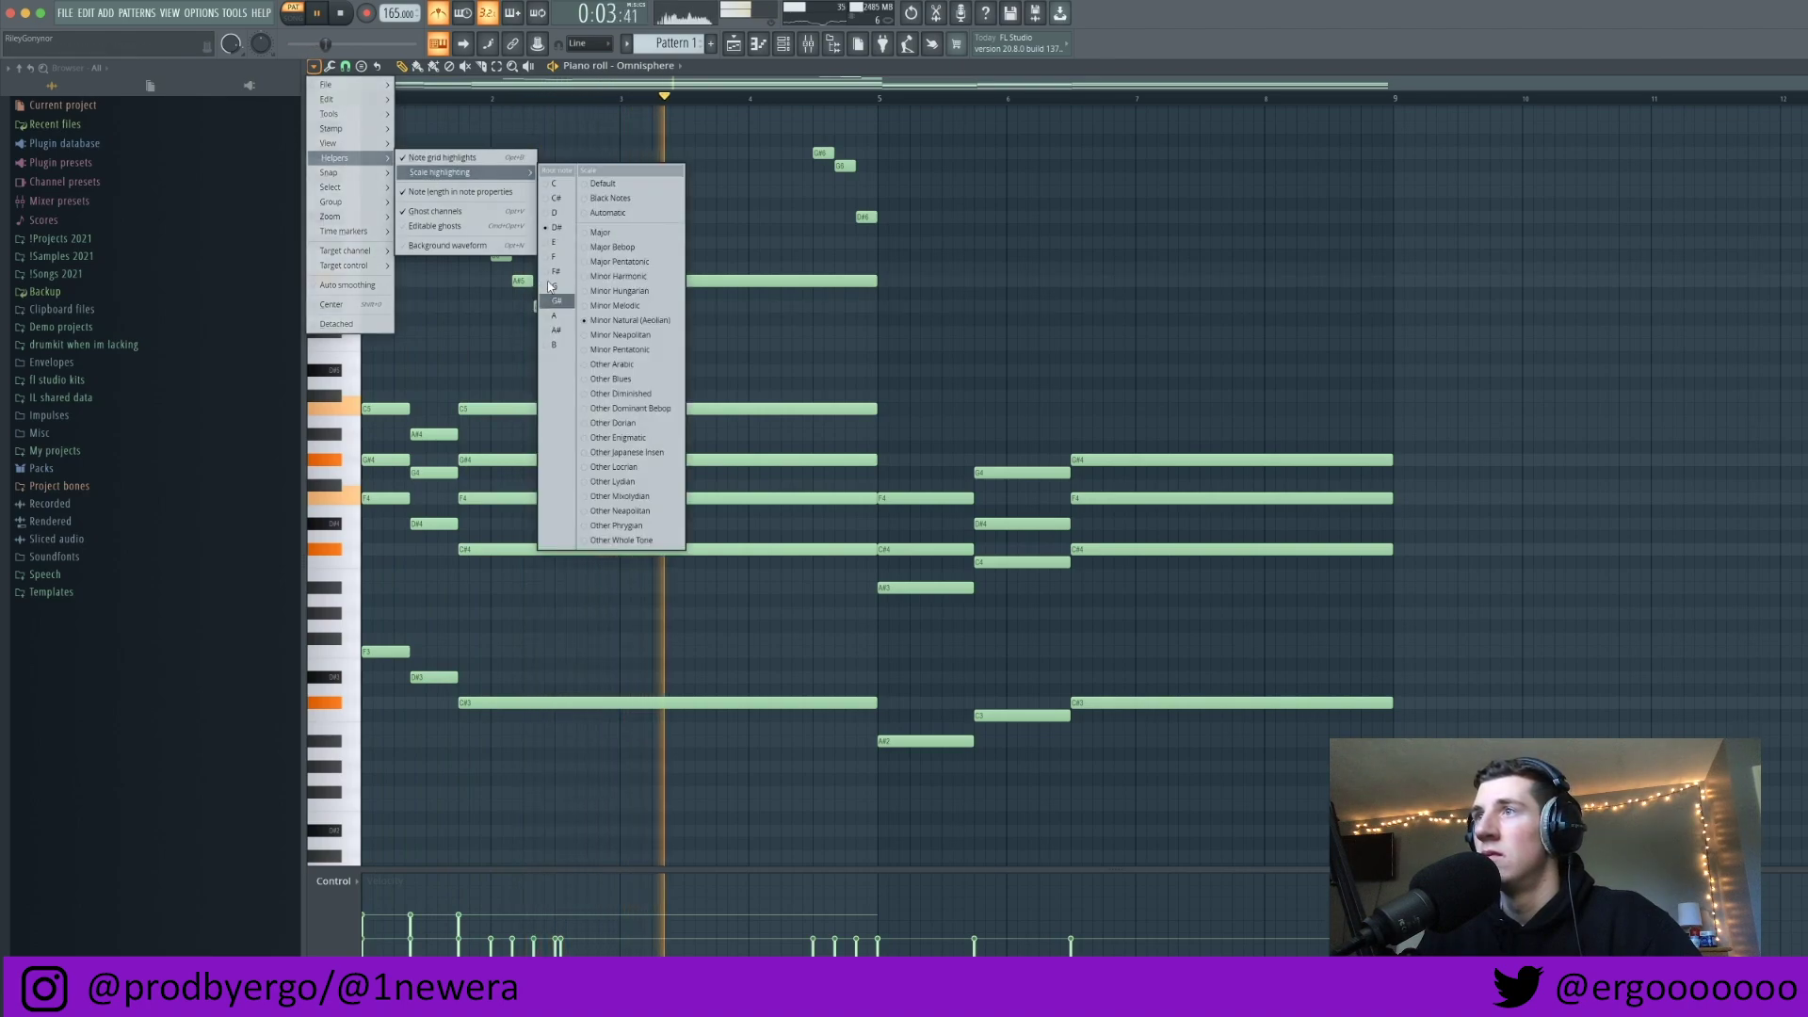
{"action": "left_click", "coordinate": [547, 258]}
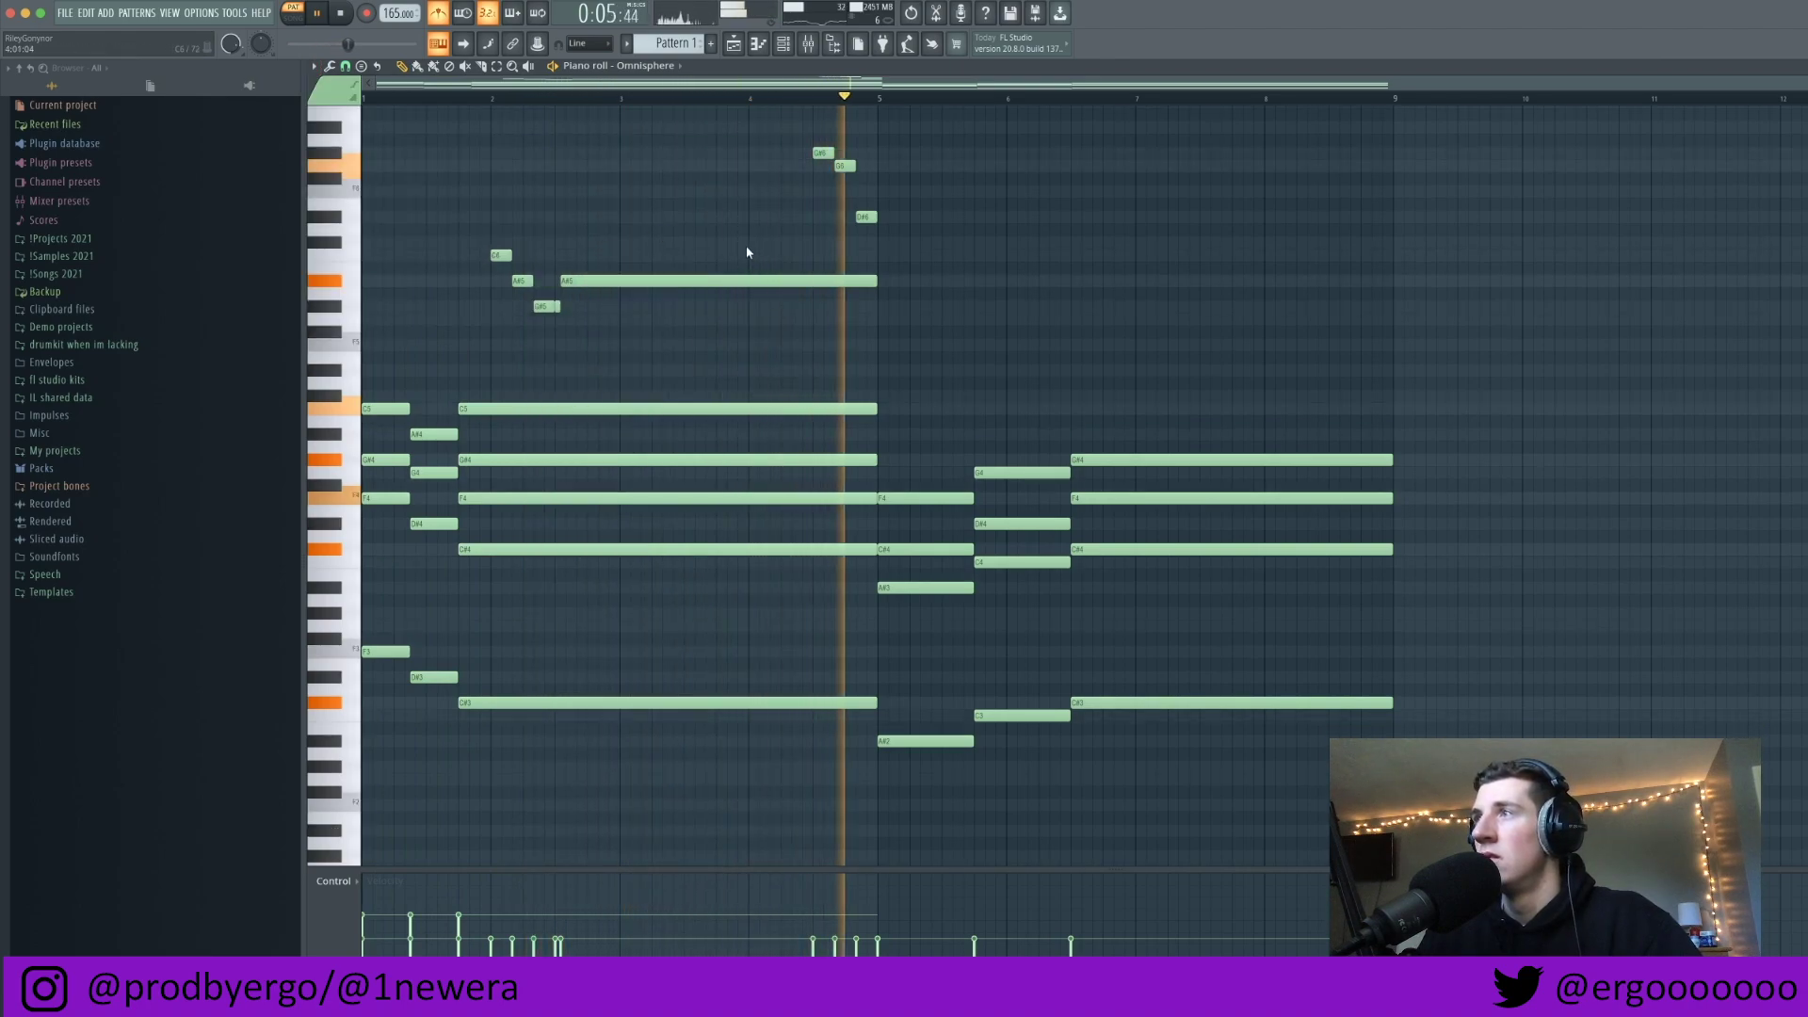
{"action": "key", "text": "space"}
{"action": "key", "text": "space"}
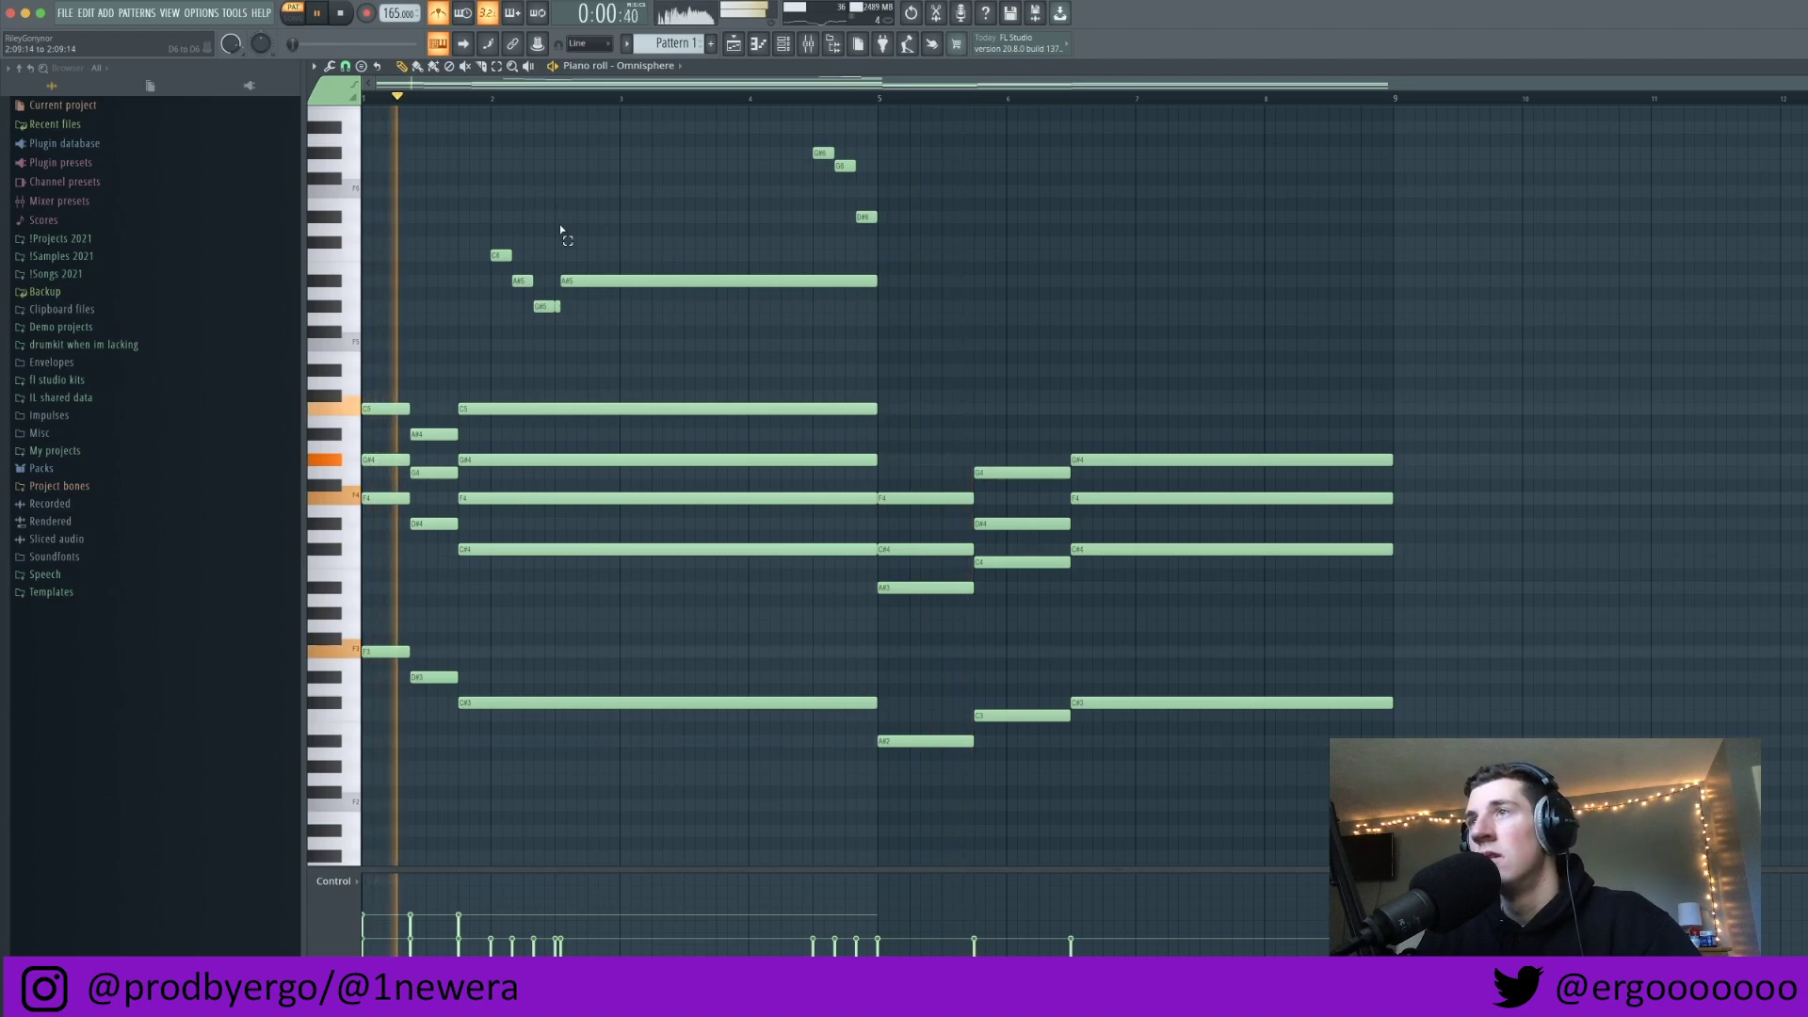
Step: Add a short G# early in bar 3 followed by a G held until the high G# in bar 4
{"action": "scroll", "coordinate": [576, 241], "scroll_direction": "up", "scroll_amount": 3}
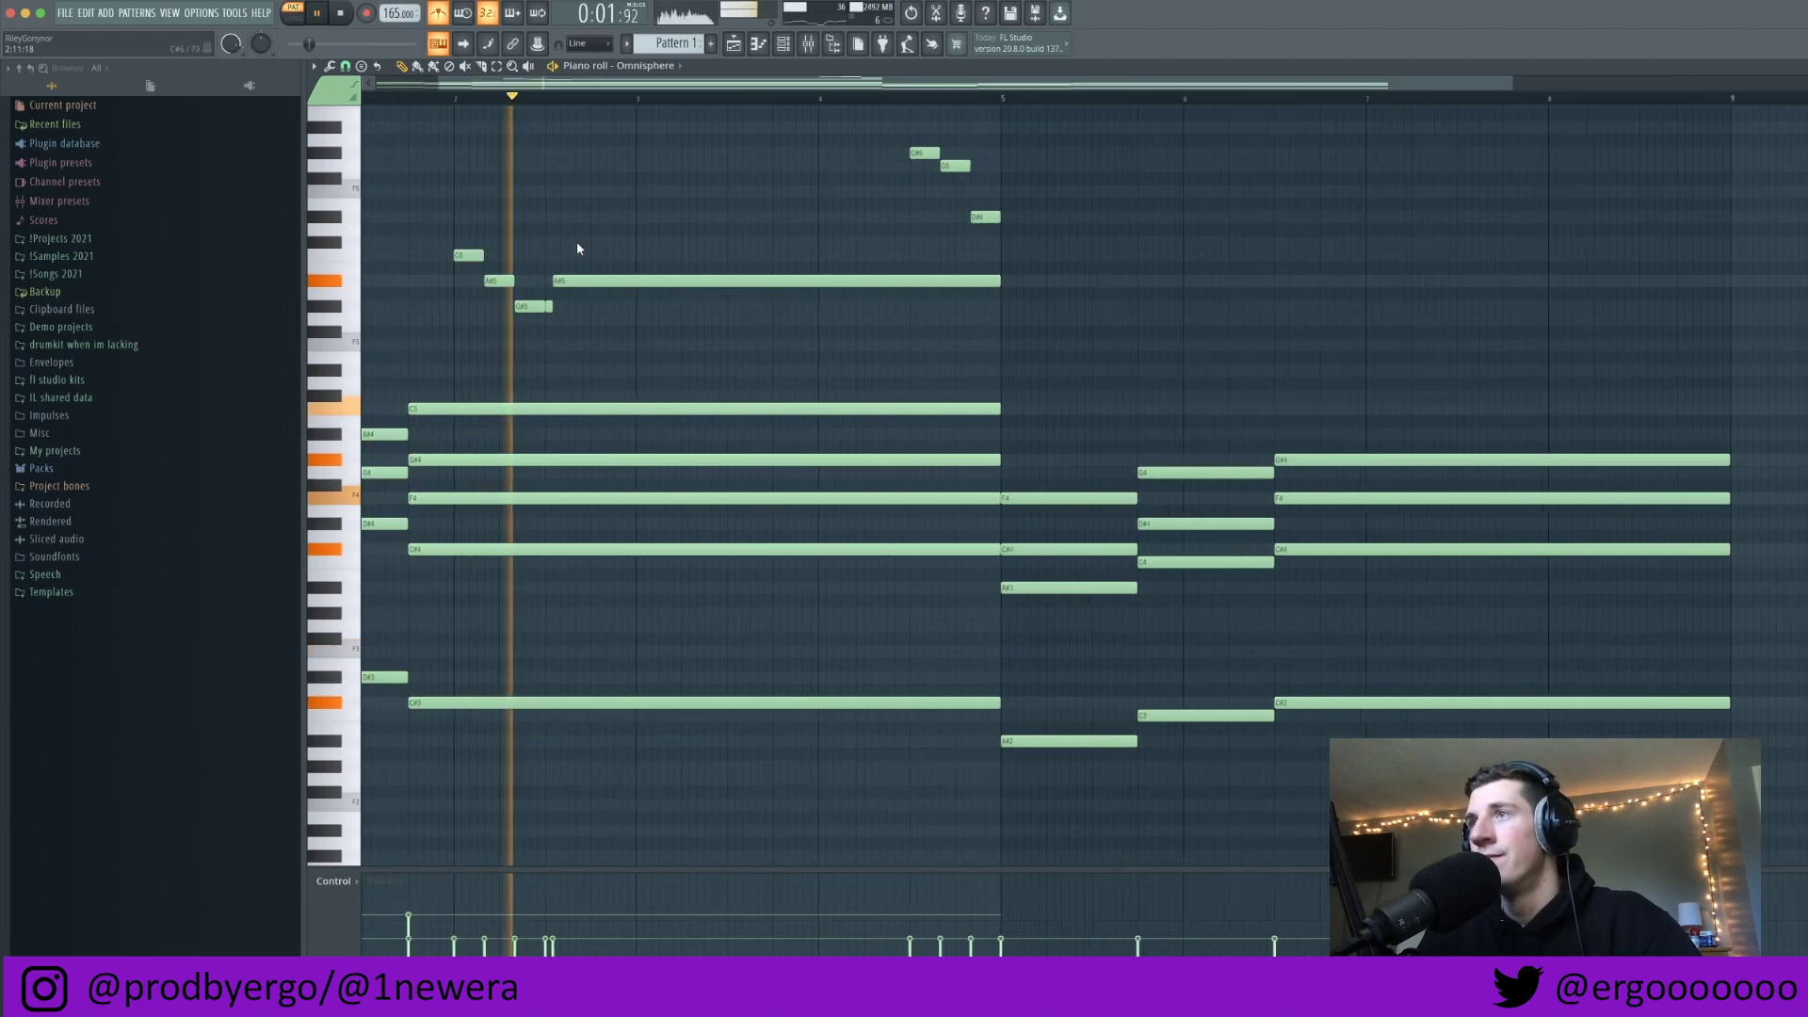
{"action": "key", "text": "space"}
{"action": "left_click", "coordinate": [684, 319]}
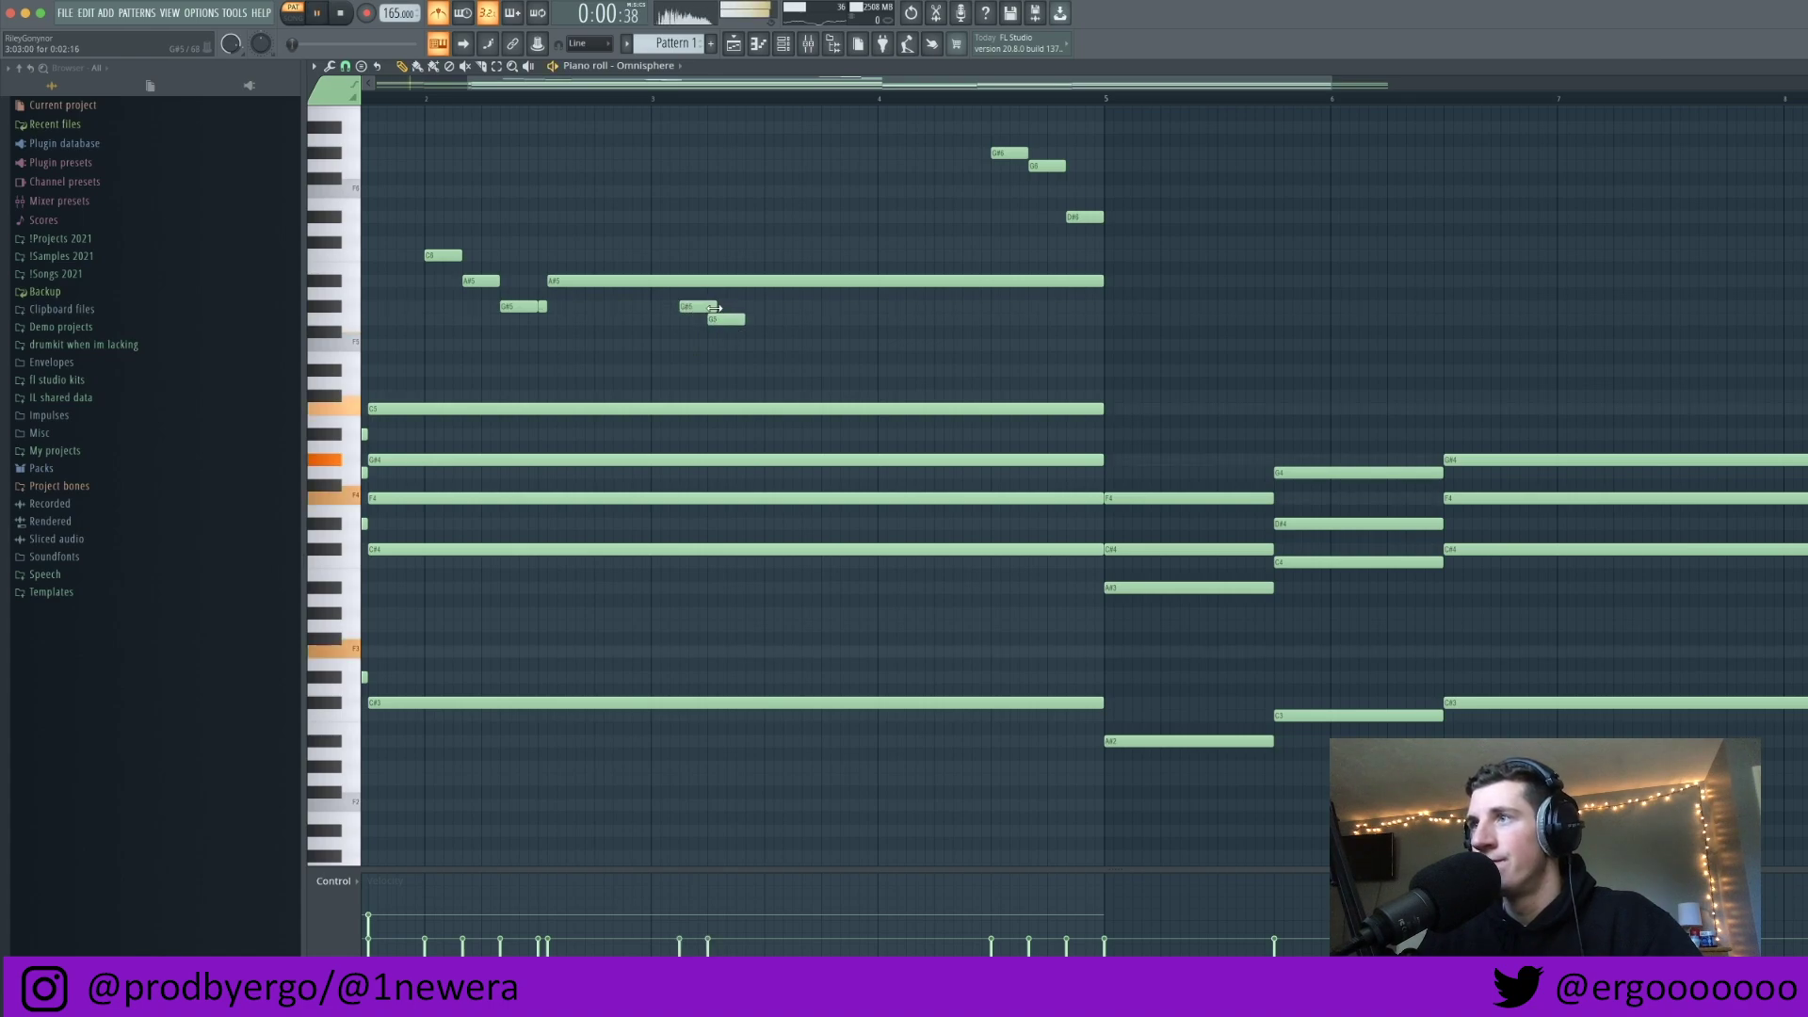
{"action": "key", "text": "space"}
{"action": "left_click_drag", "start_coordinate": [744, 319], "coordinate": [986, 320]}
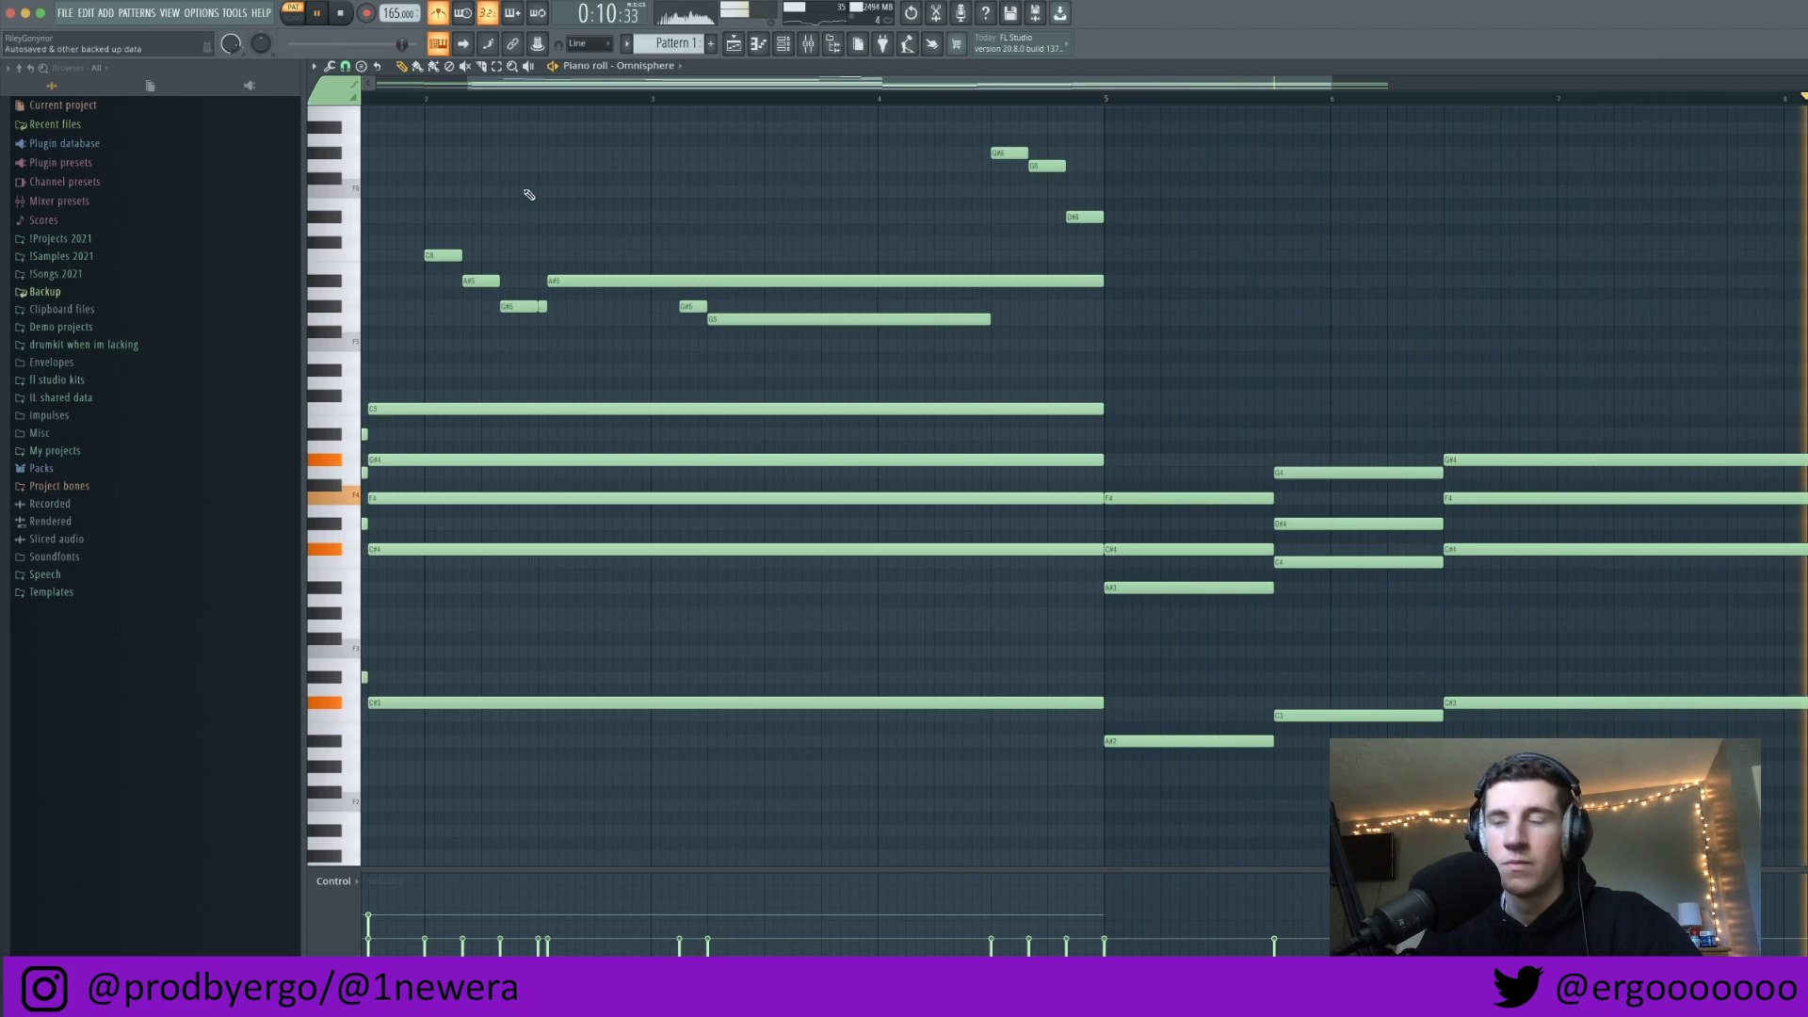
Step: Add a short D# at the start of bar 5 and an F held until the next chord, then play from bar 4
{"action": "scroll", "coordinate": [725, 229], "scroll_direction": "down", "scroll_amount": 4}
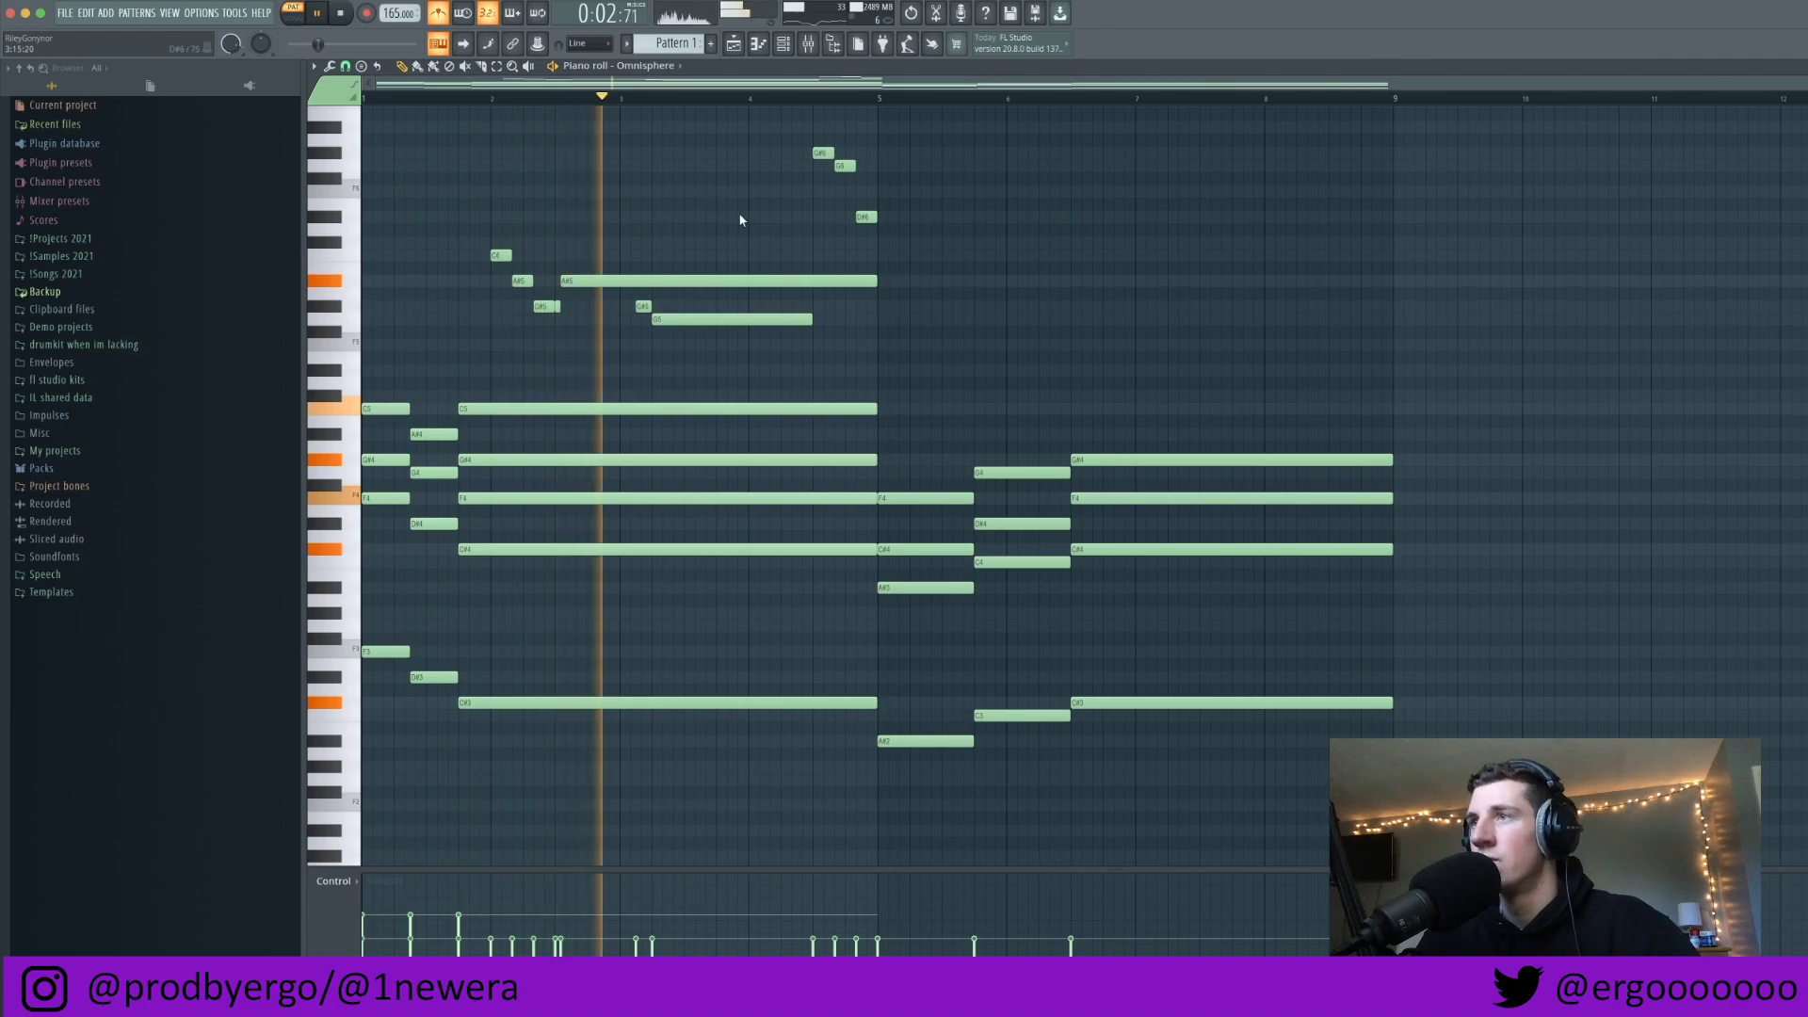
{"action": "scroll", "coordinate": [850, 279], "scroll_direction": "up", "scroll_amount": 1}
{"action": "scroll", "coordinate": [857, 274], "scroll_direction": "up", "scroll_amount": 2}
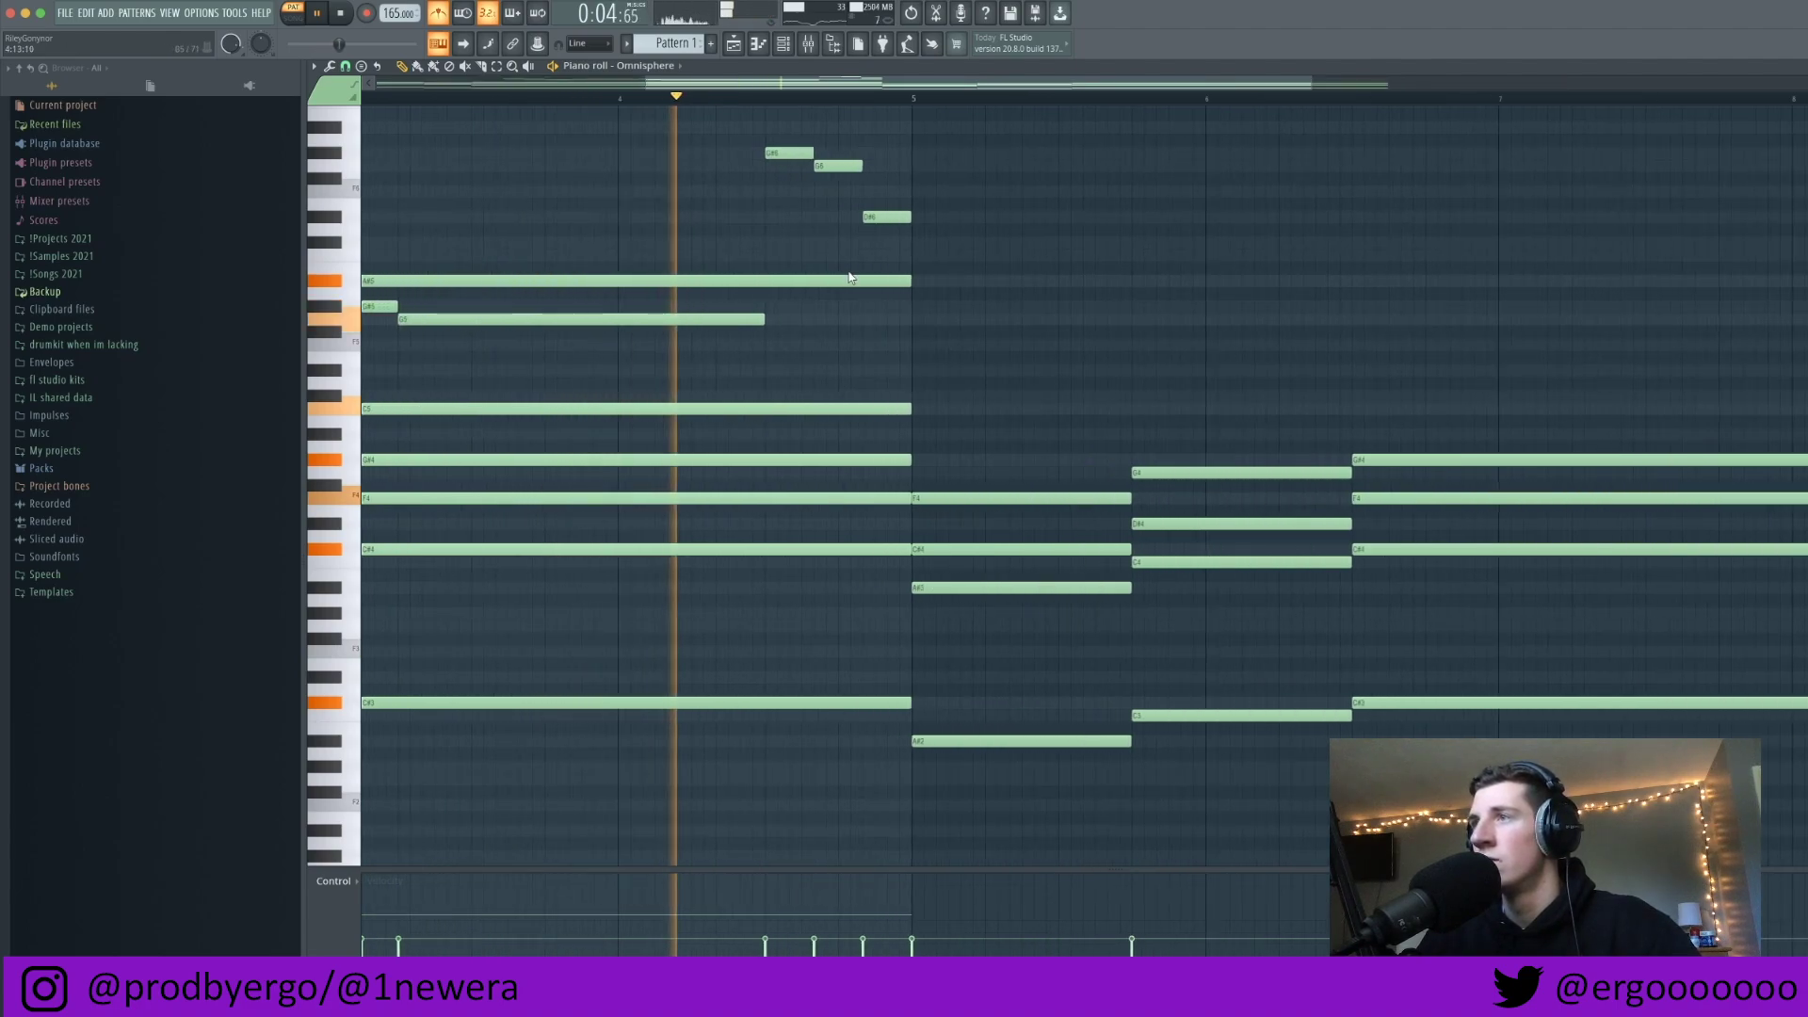
{"action": "key", "text": "space"}
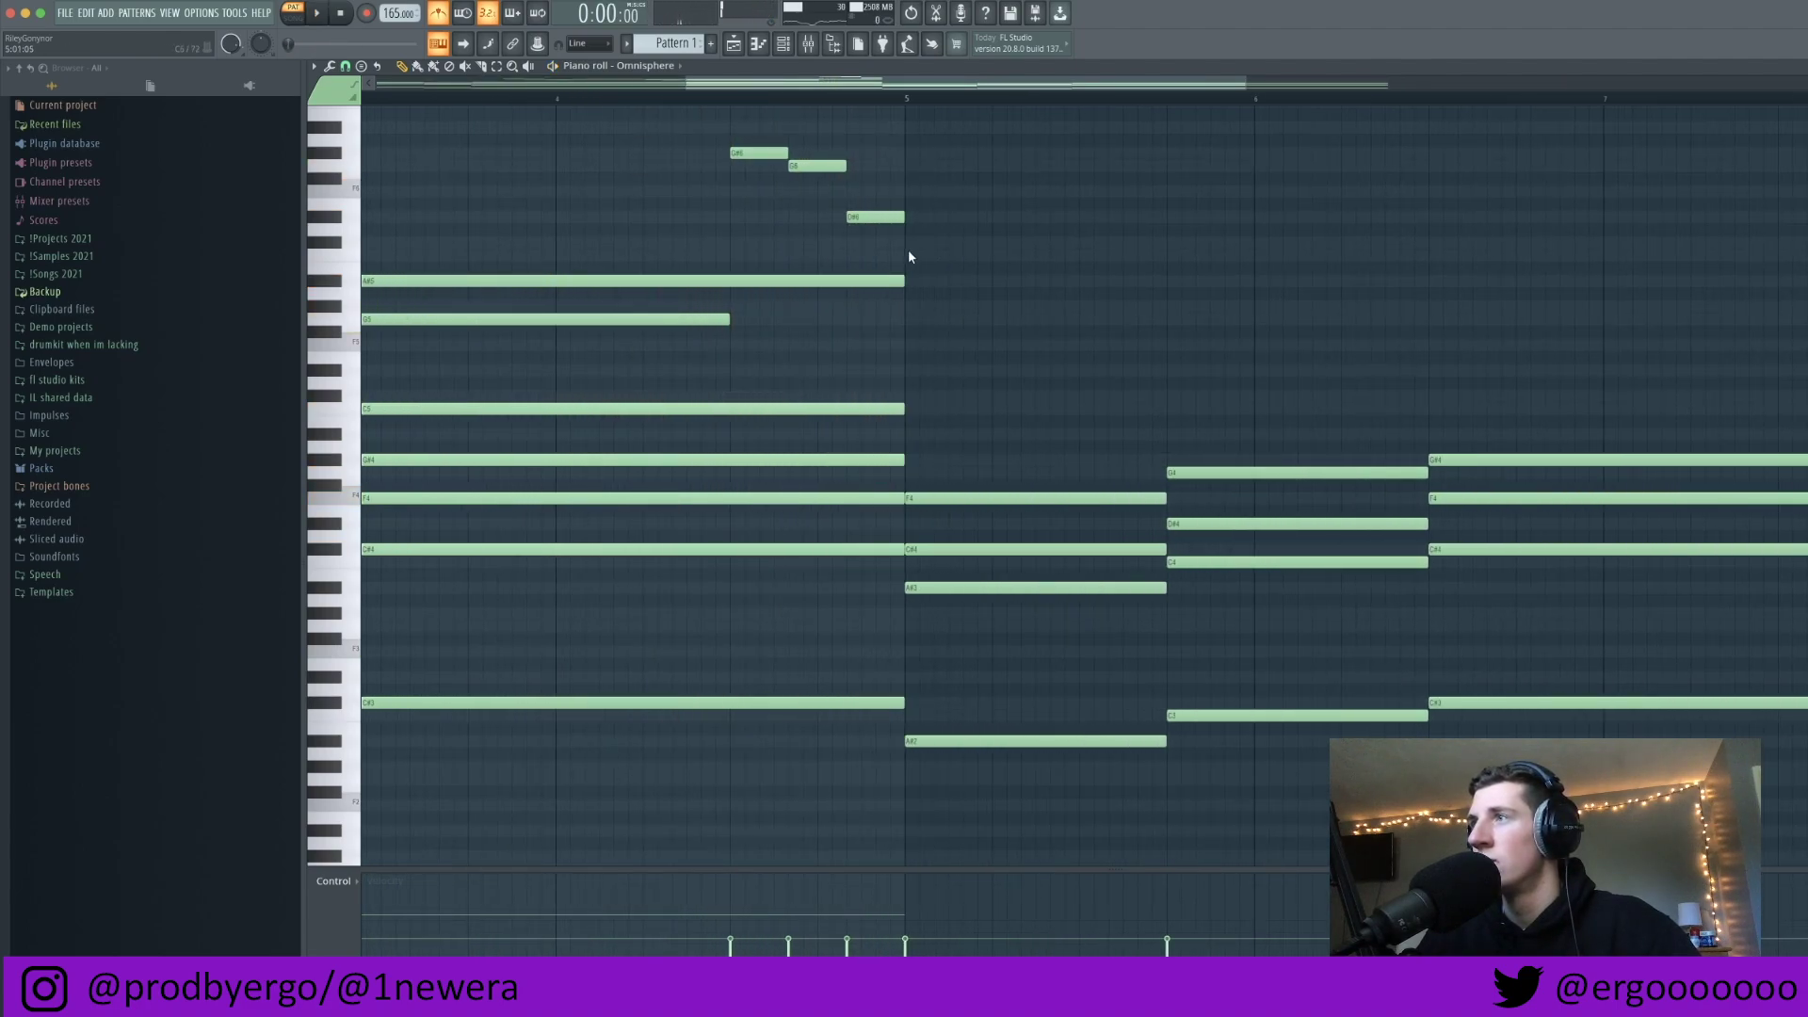
{"action": "left_click_drag", "start_coordinate": [906, 234], "coordinate": [955, 239]}
{"action": "key", "text": "super+l"}
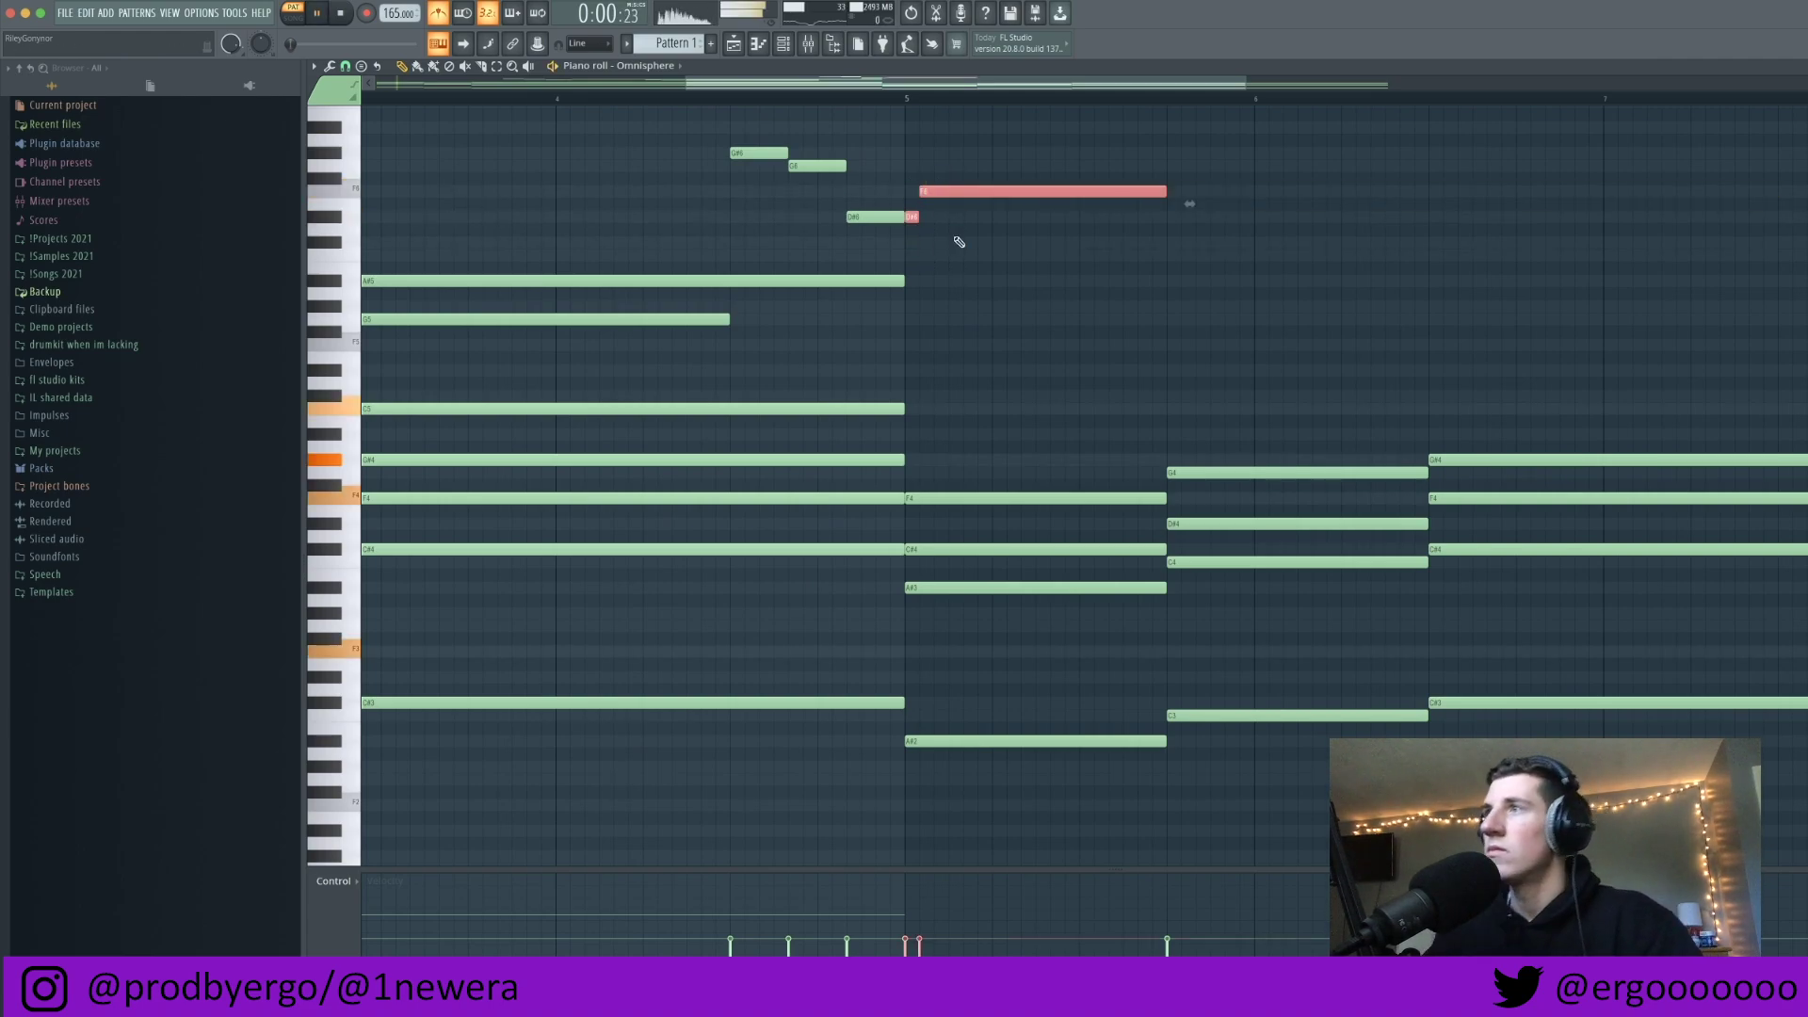
{"action": "left_click", "coordinate": [678, 100]}
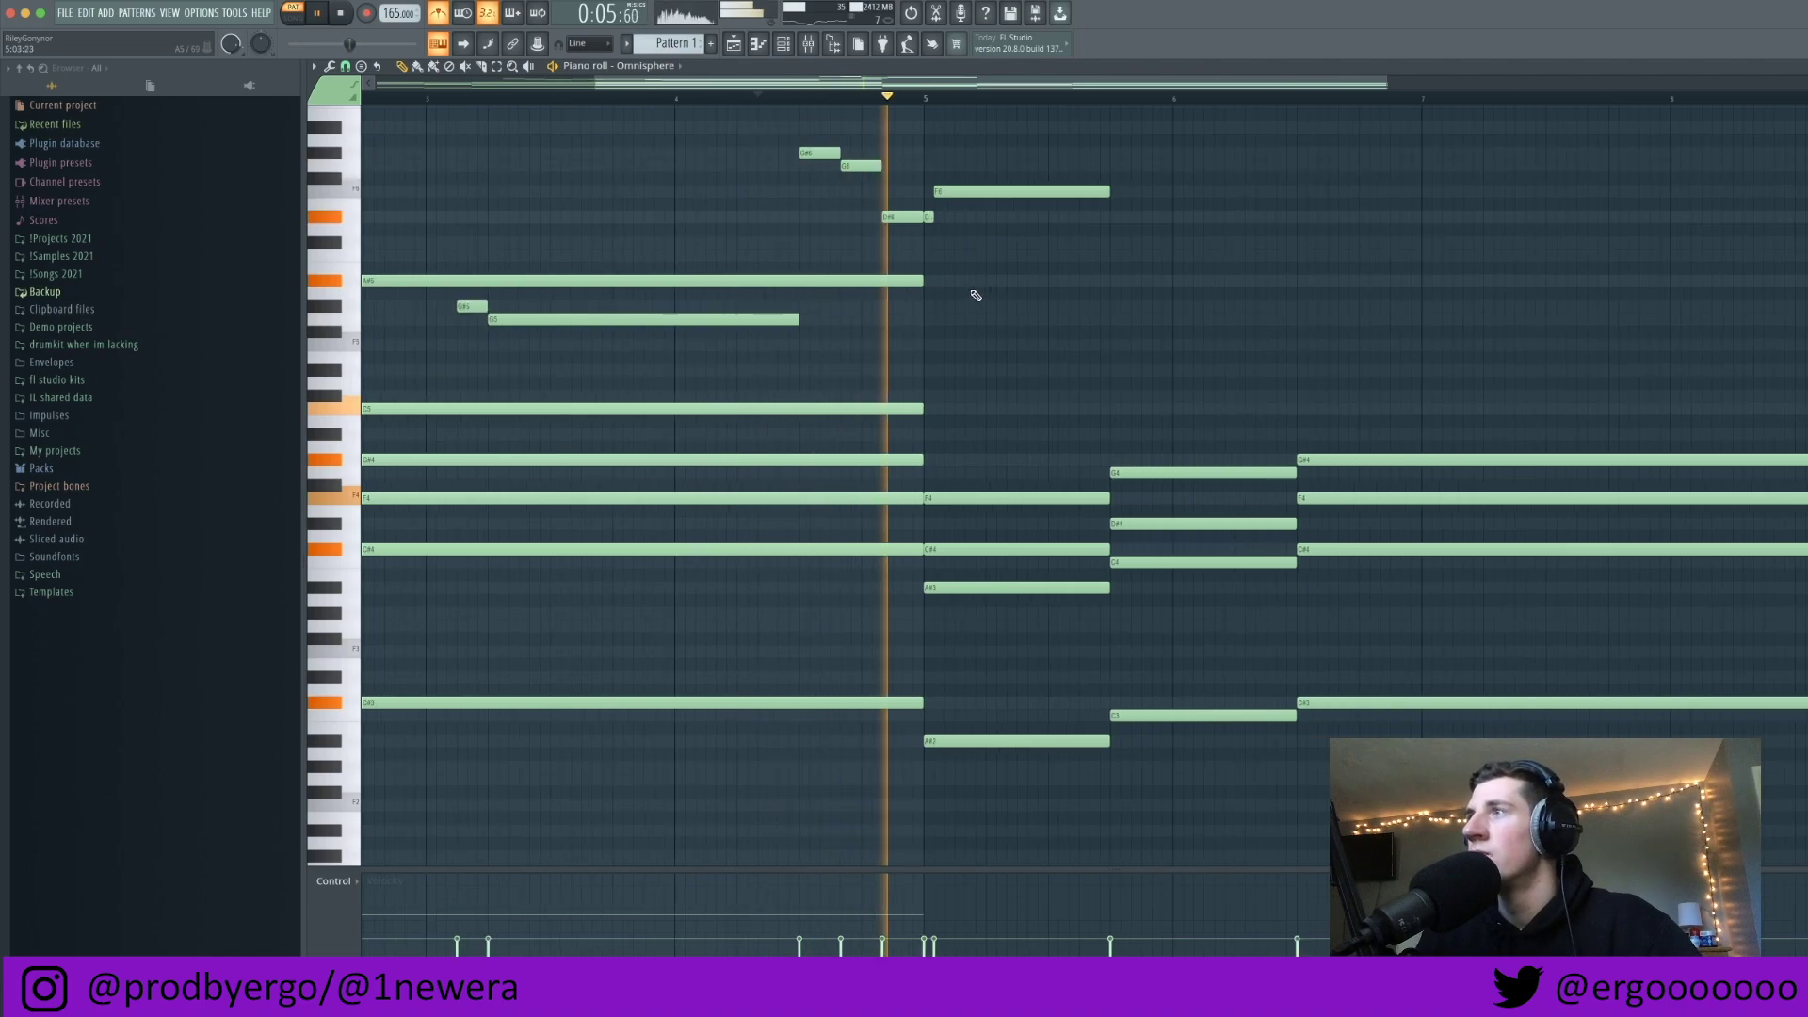
{"action": "key", "text": "space"}
{"action": "key", "text": "space"}
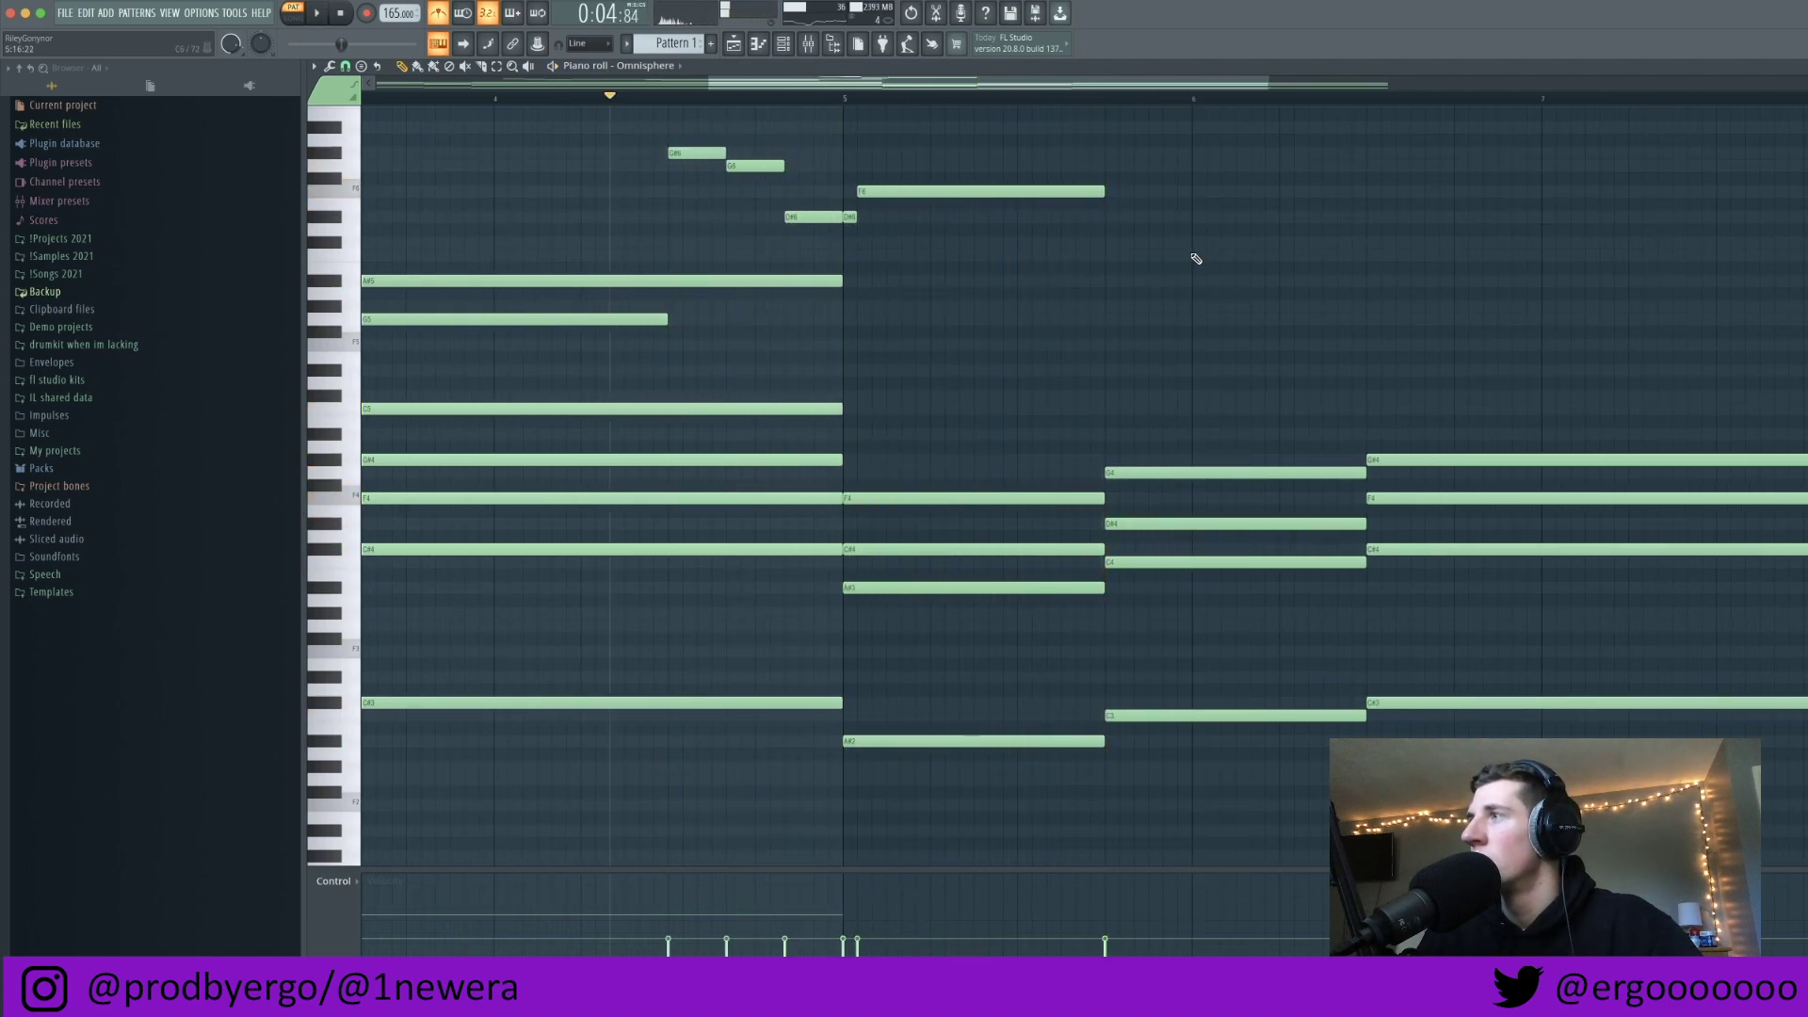
Step: Add a short C#, a D# and another C# as melody notes from the start of bar 6 and play that passage
{"action": "left_click_drag", "start_coordinate": [1193, 239], "coordinate": [1190, 216]}
{"action": "key", "text": "space"}
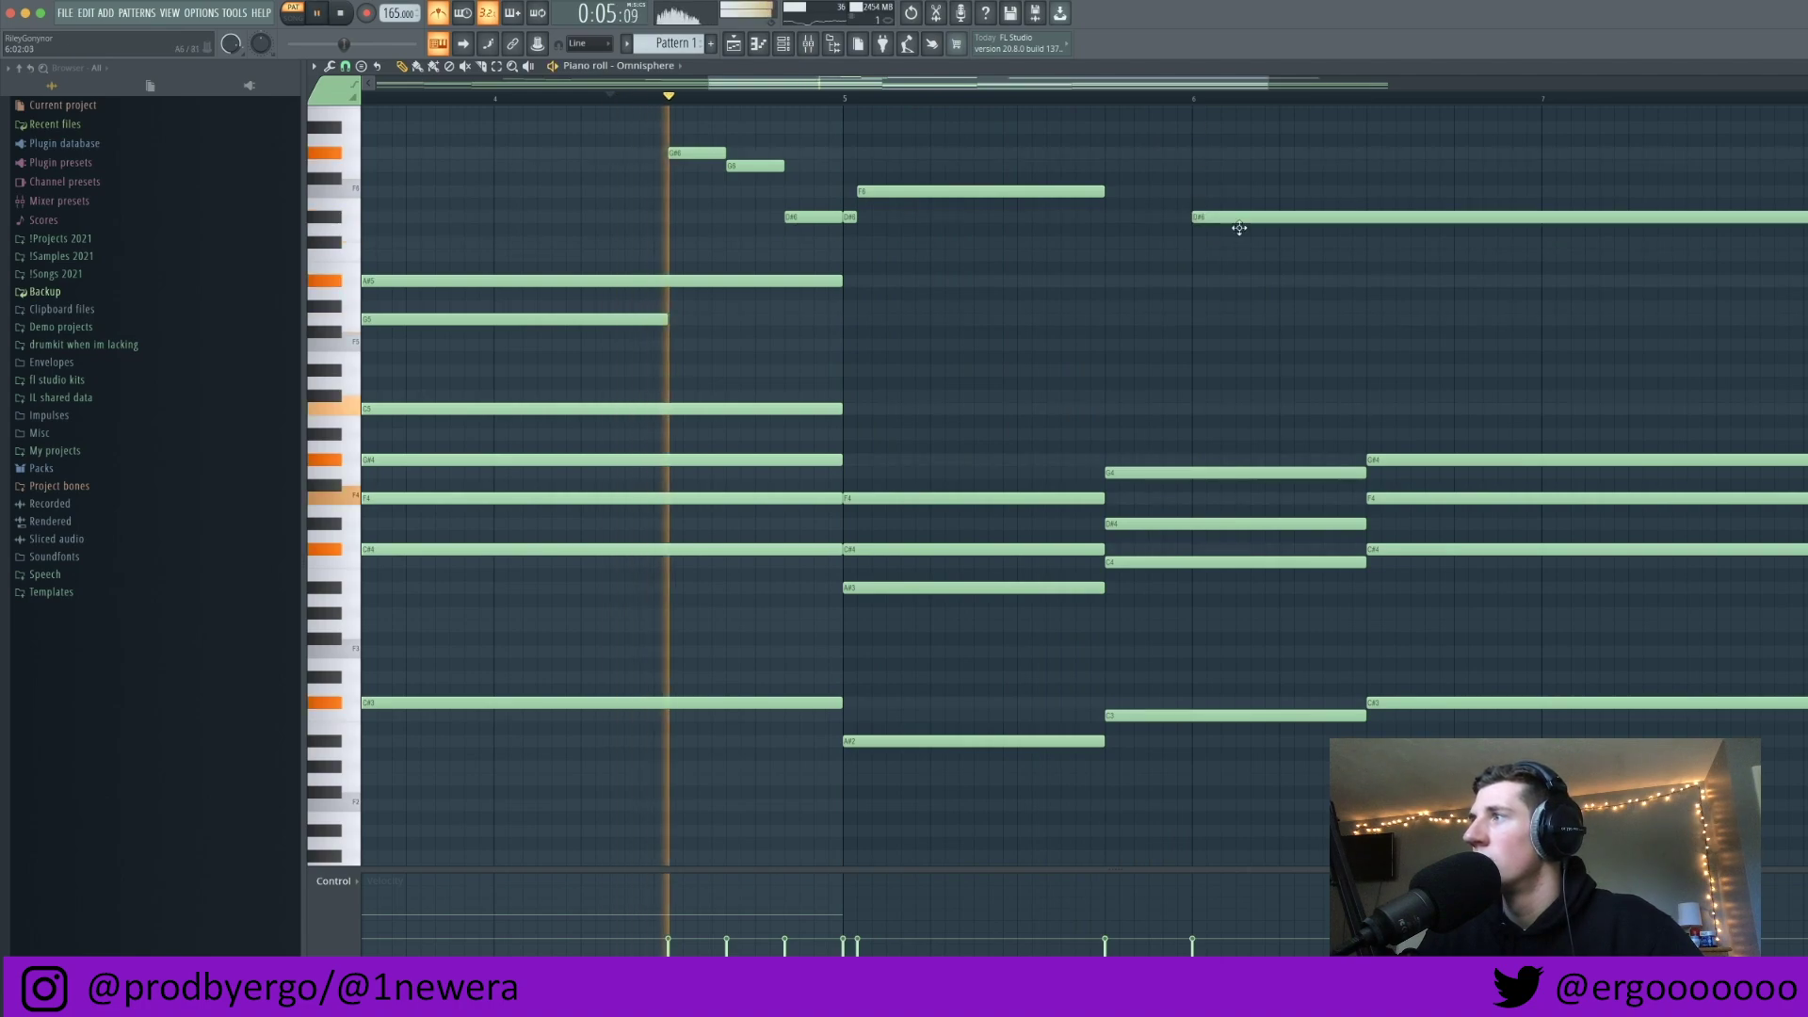
{"action": "left_click", "coordinate": [1193, 245]}
{"action": "left_click_drag", "start_coordinate": [1216, 216], "coordinate": [1228, 236]}
{"action": "key", "text": "space"}
{"action": "left_click", "coordinate": [1189, 98]}
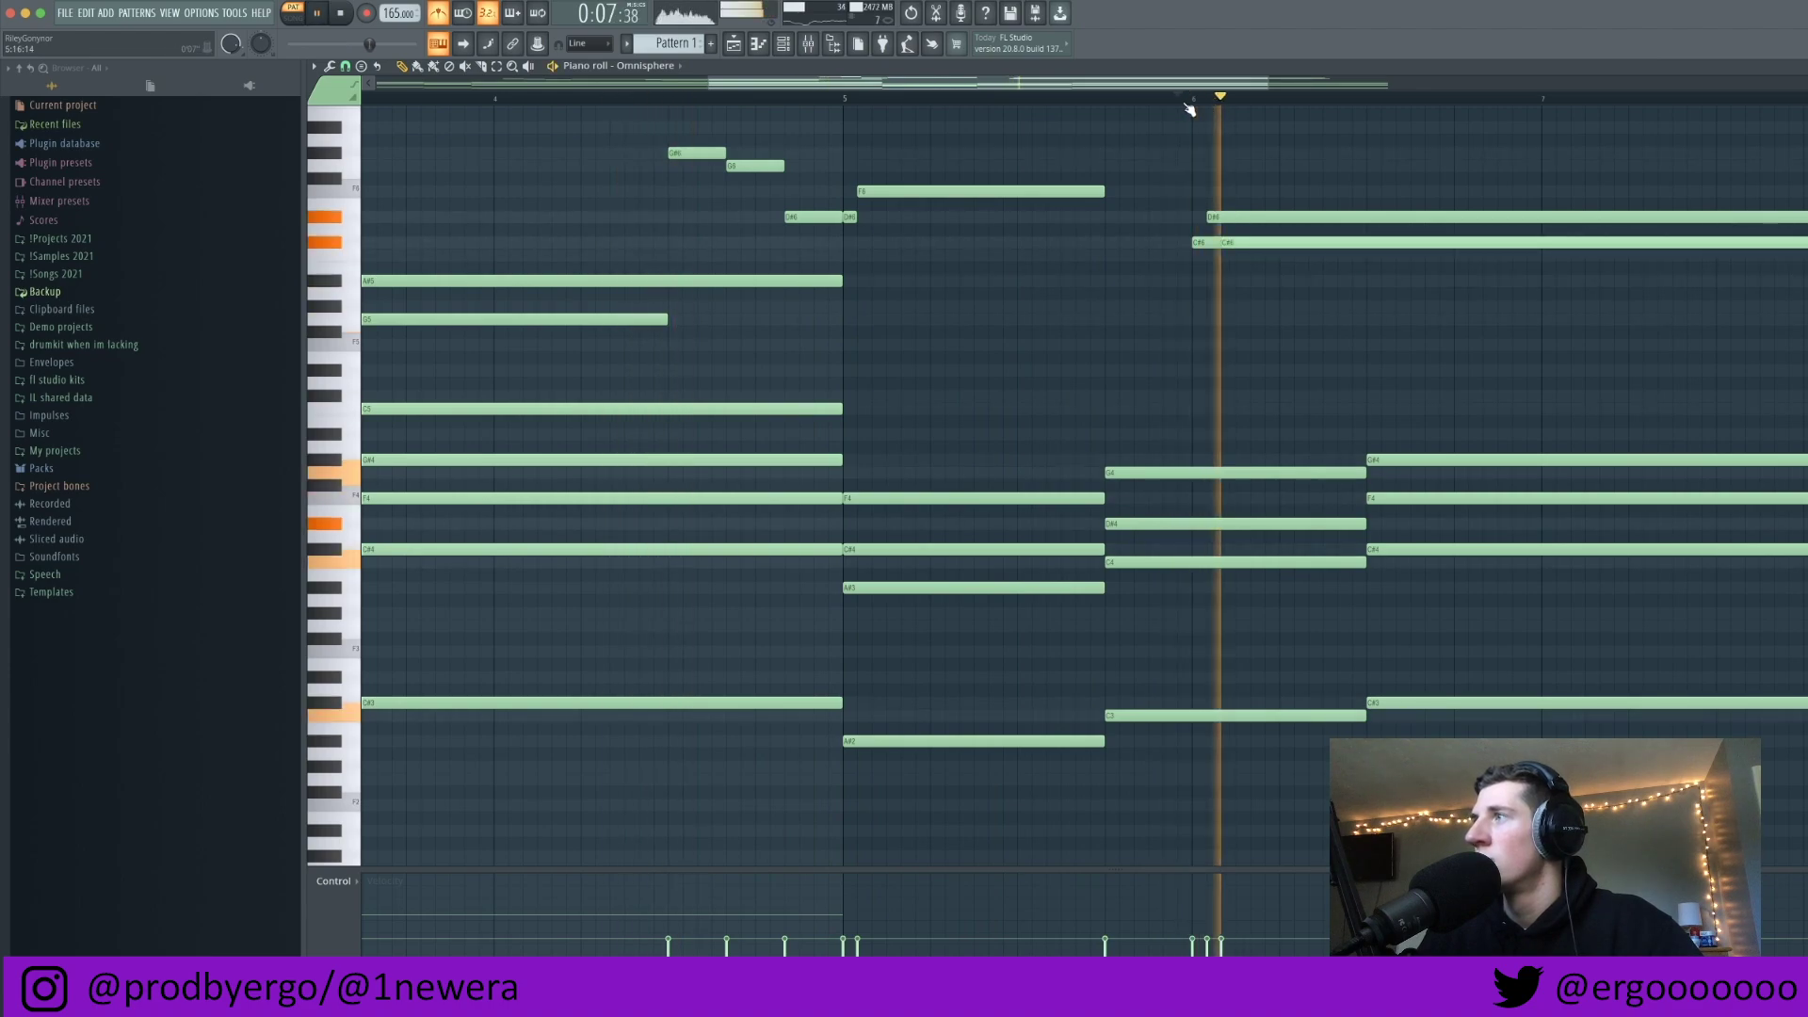
{"action": "key", "text": "space"}
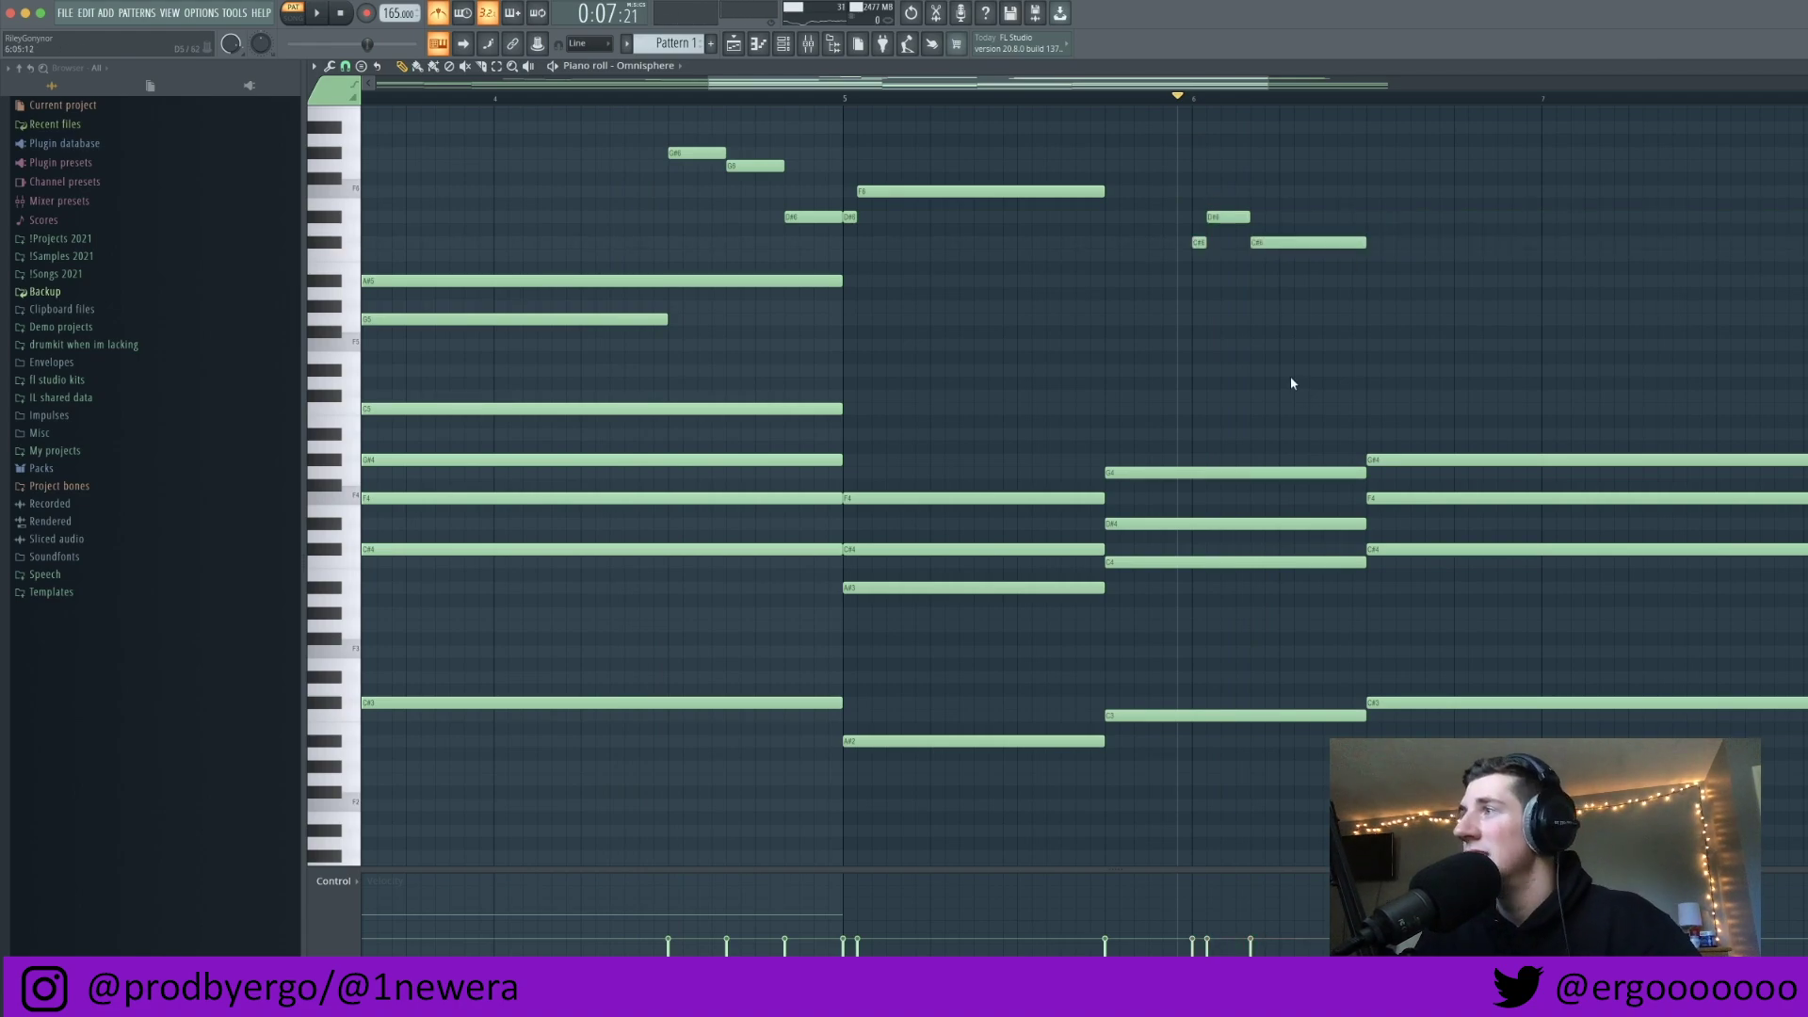
Step: Continue the bar 6 melody with C, A#, a short G# and an A# held to the end of bar 8, then play the pattern
{"action": "scroll", "coordinate": [1271, 379], "scroll_direction": "down", "scroll_amount": 3, "text": "ctrl"}
{"action": "key", "text": "space"}
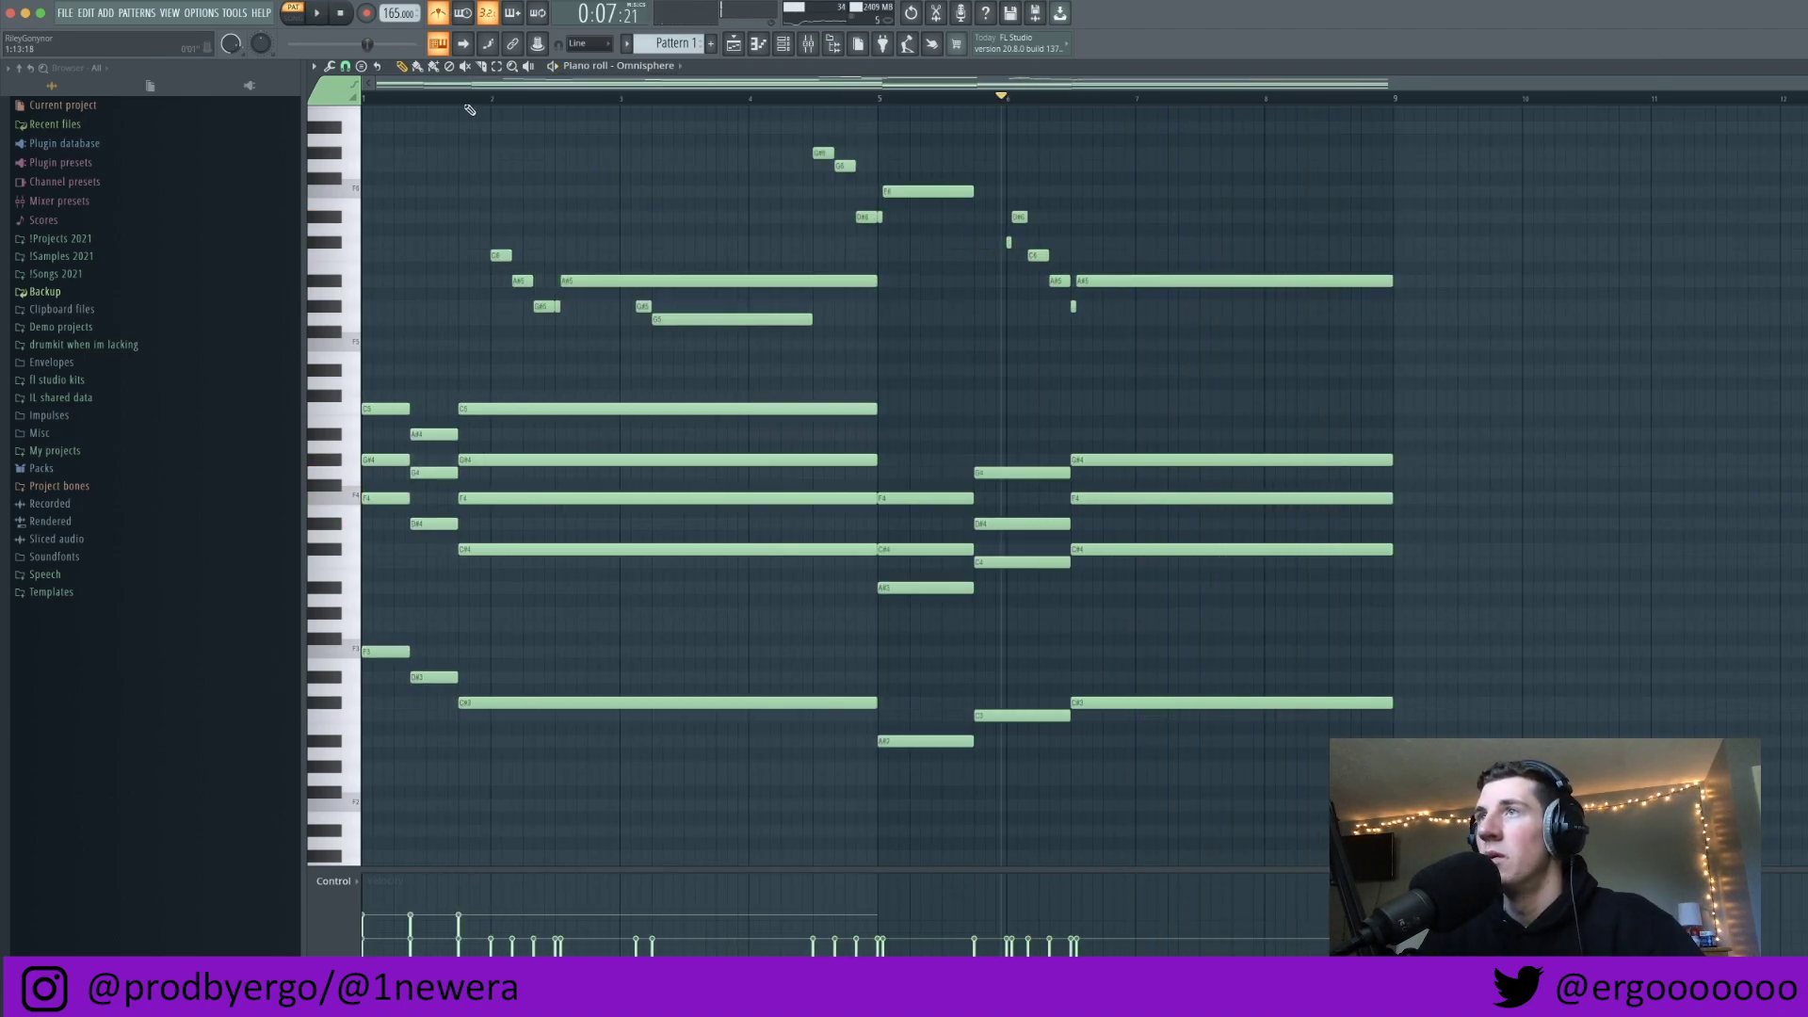
{"action": "key", "text": "space"}
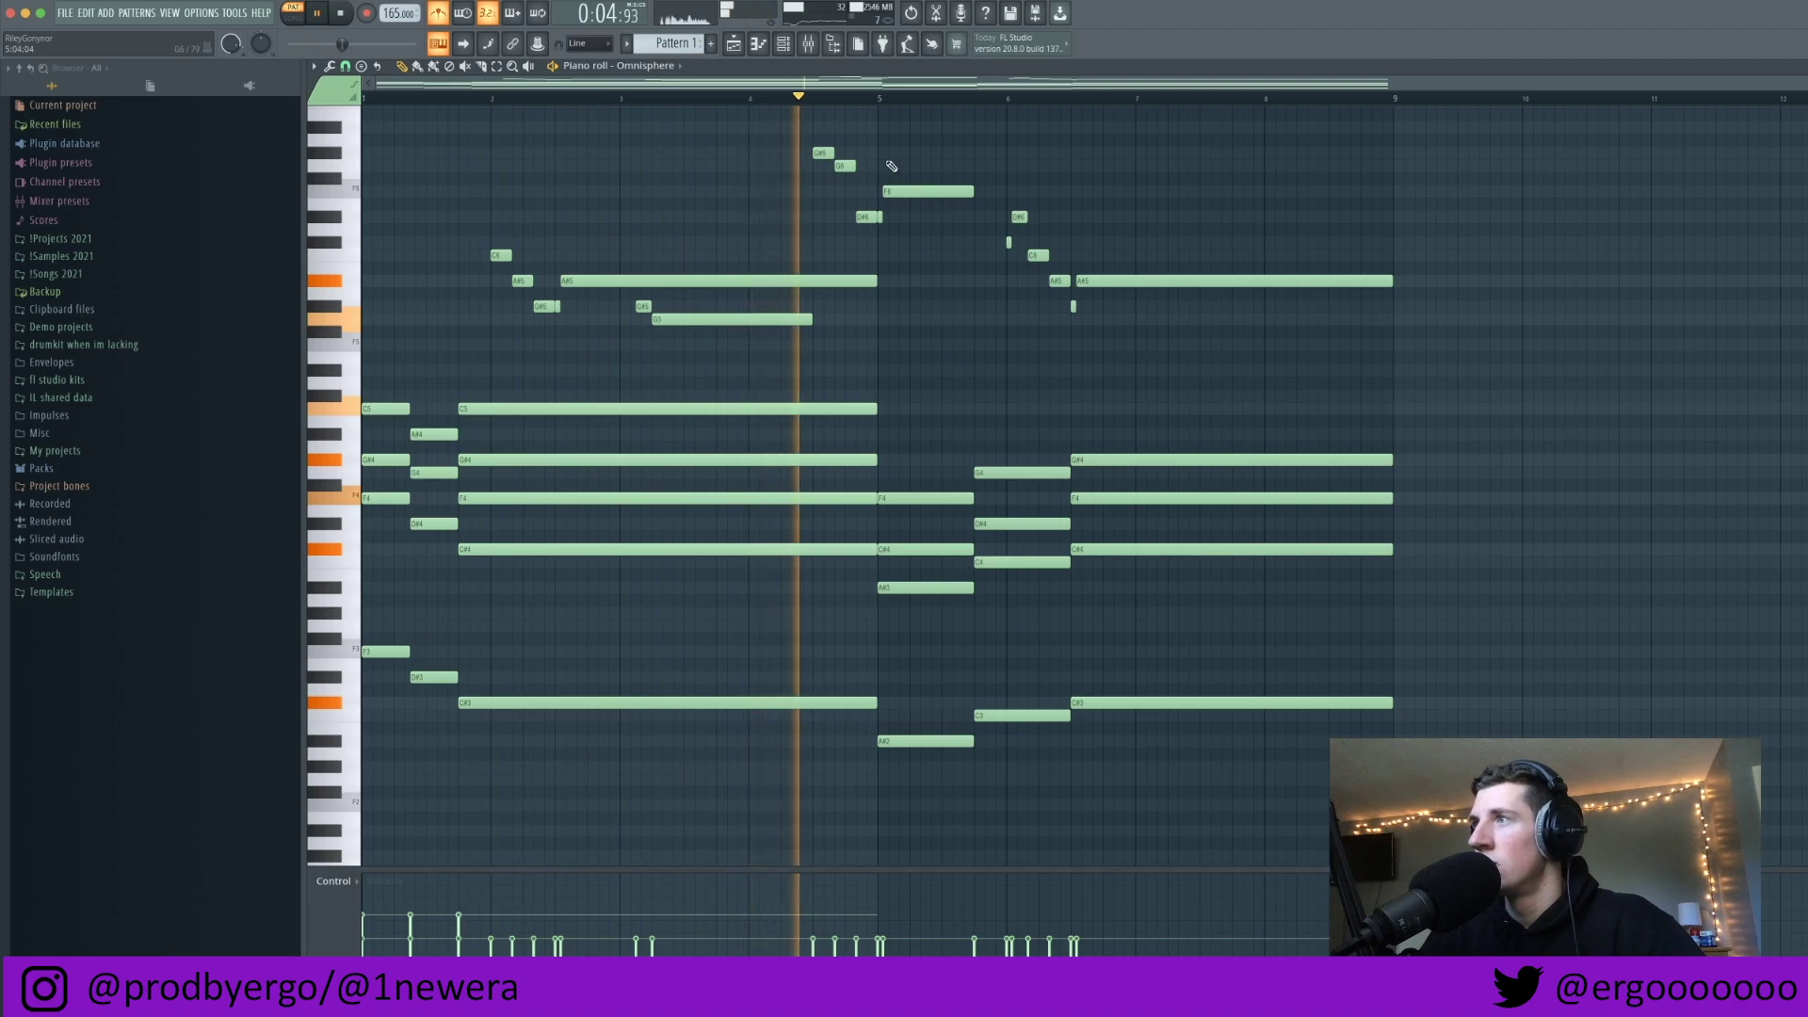
Step: Raise the velocity of the melody and upper chord notes from bar 5 onward to match the opening chords
{"action": "left_click_drag", "start_coordinate": [888, 152], "coordinate": [1283, 593]}
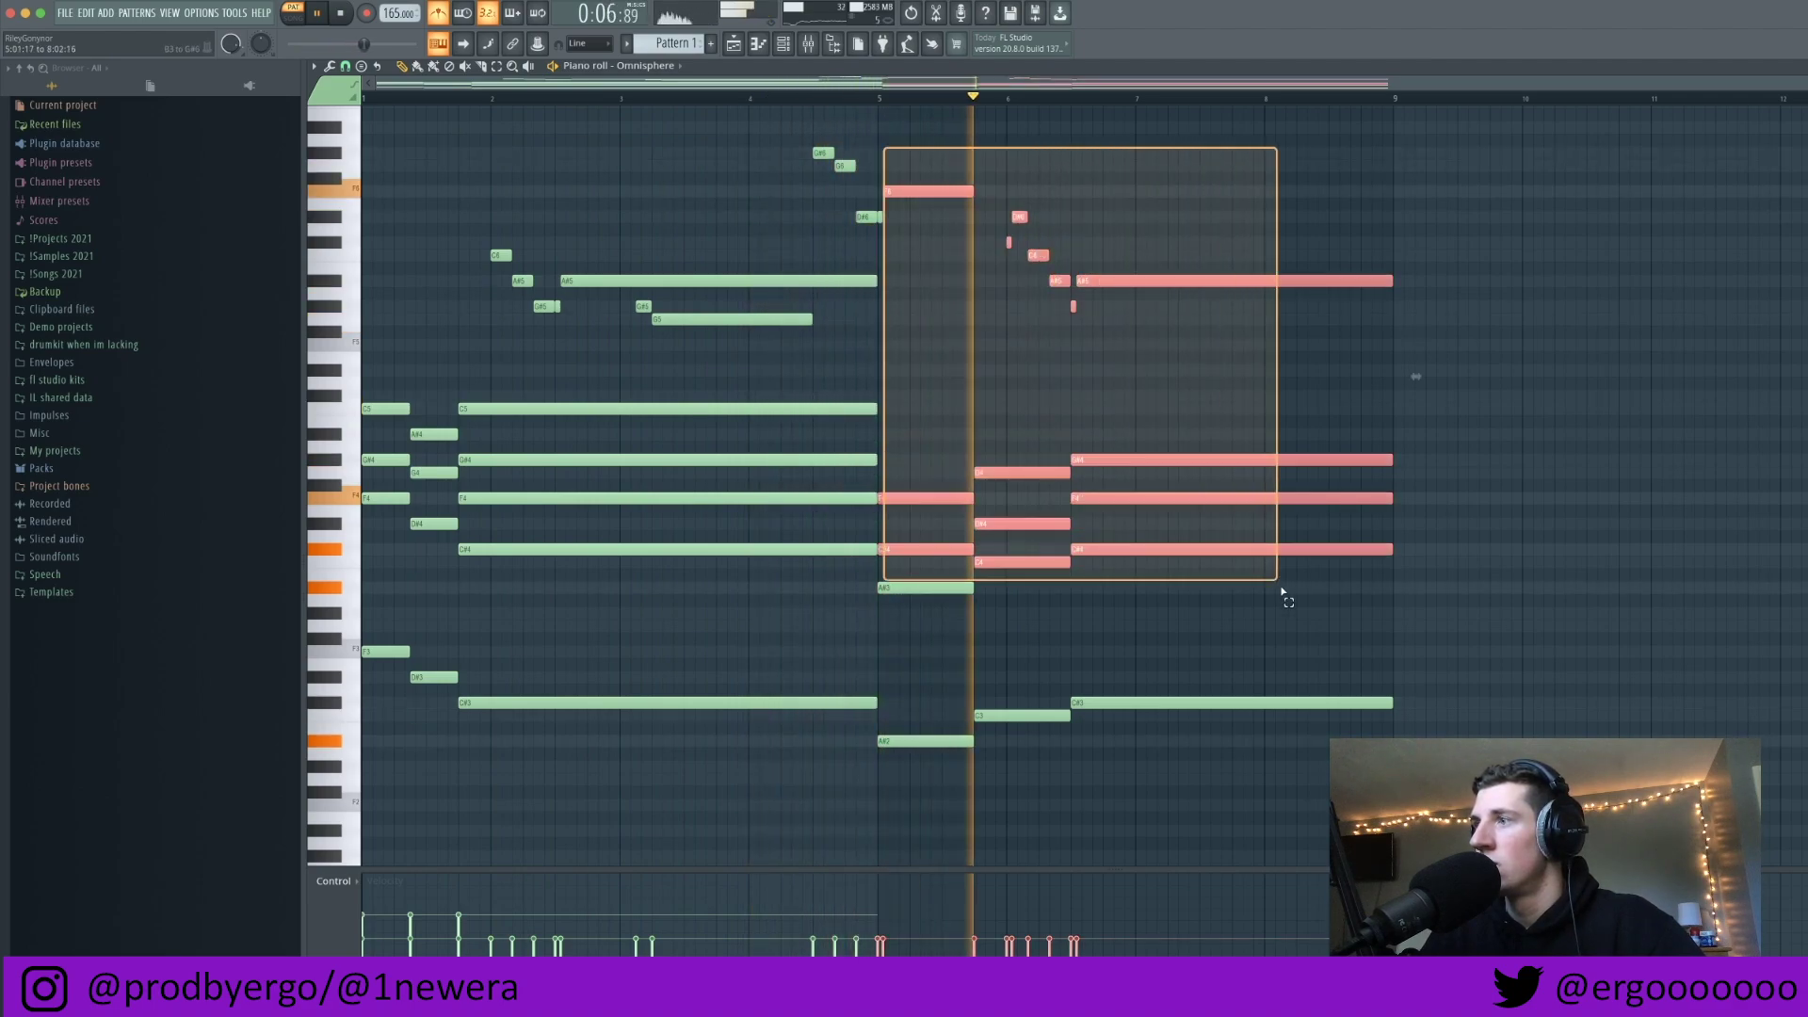
{"action": "scroll", "coordinate": [901, 241], "scroll_direction": "up", "scroll_amount": 1}
{"action": "scroll", "coordinate": [901, 241], "scroll_direction": "up", "scroll_amount": 1}
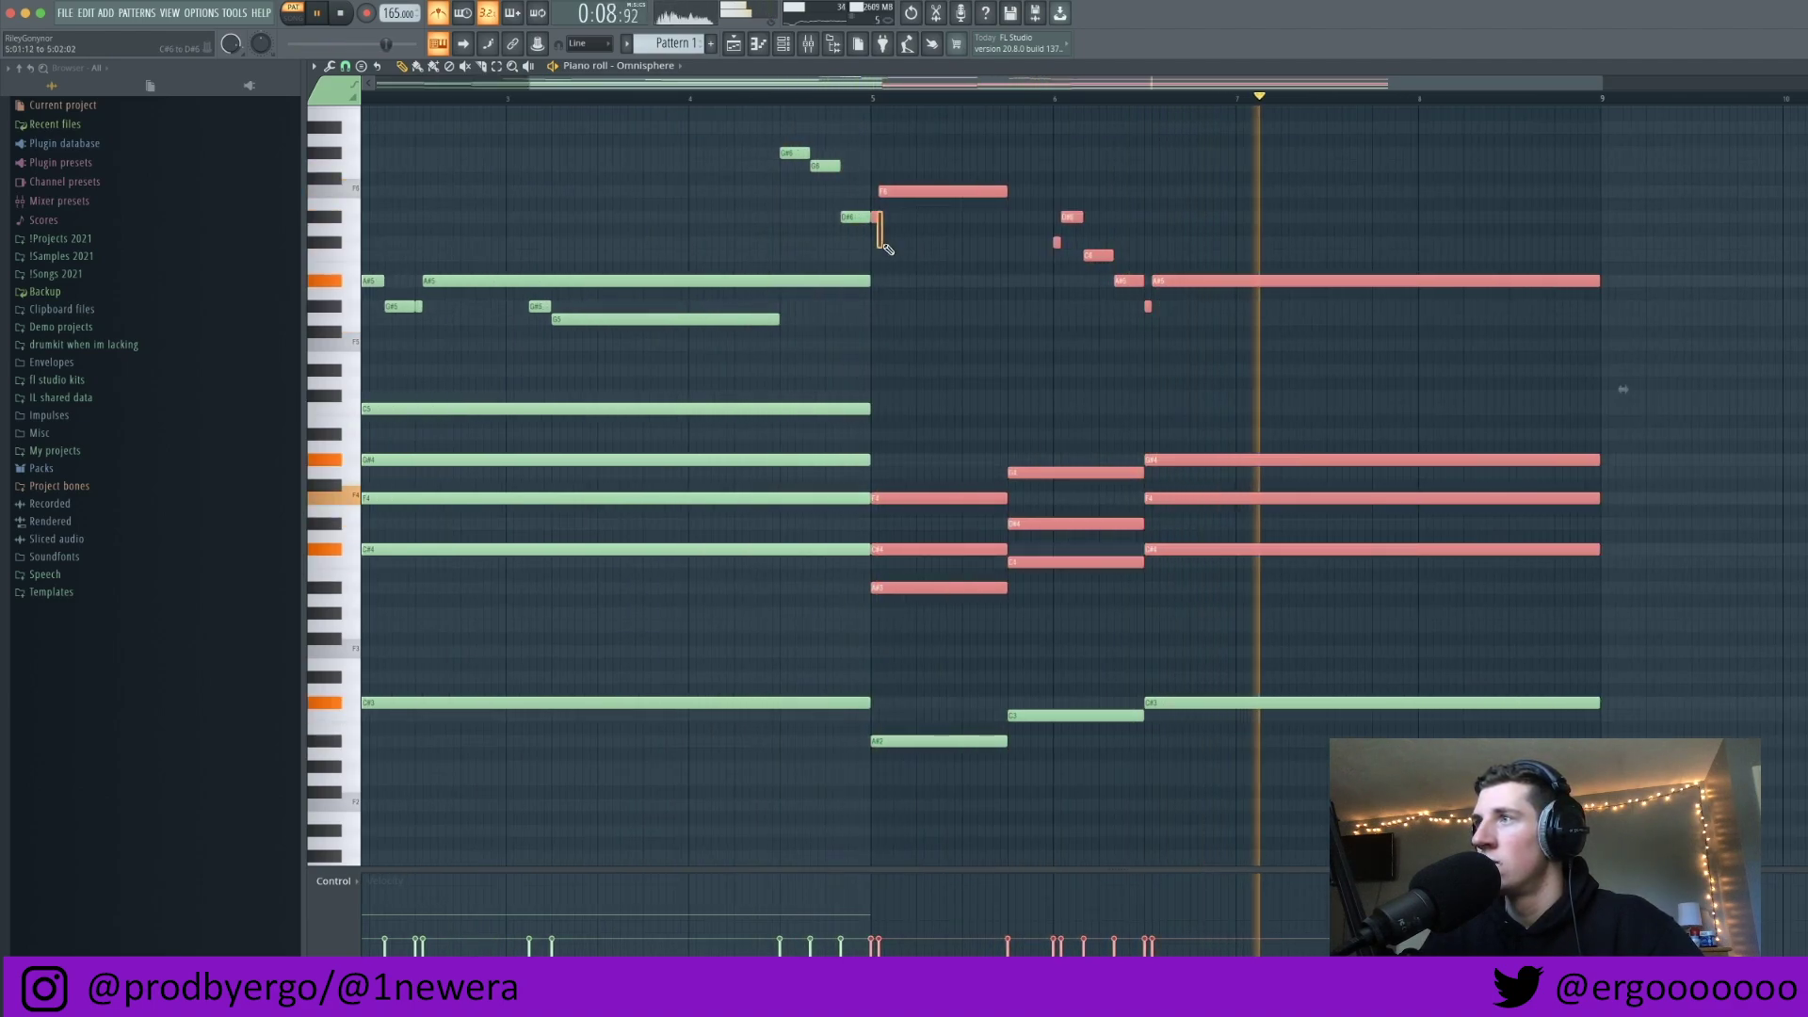
{"action": "scroll", "coordinate": [1029, 330], "scroll_direction": "up", "scroll_amount": 4}
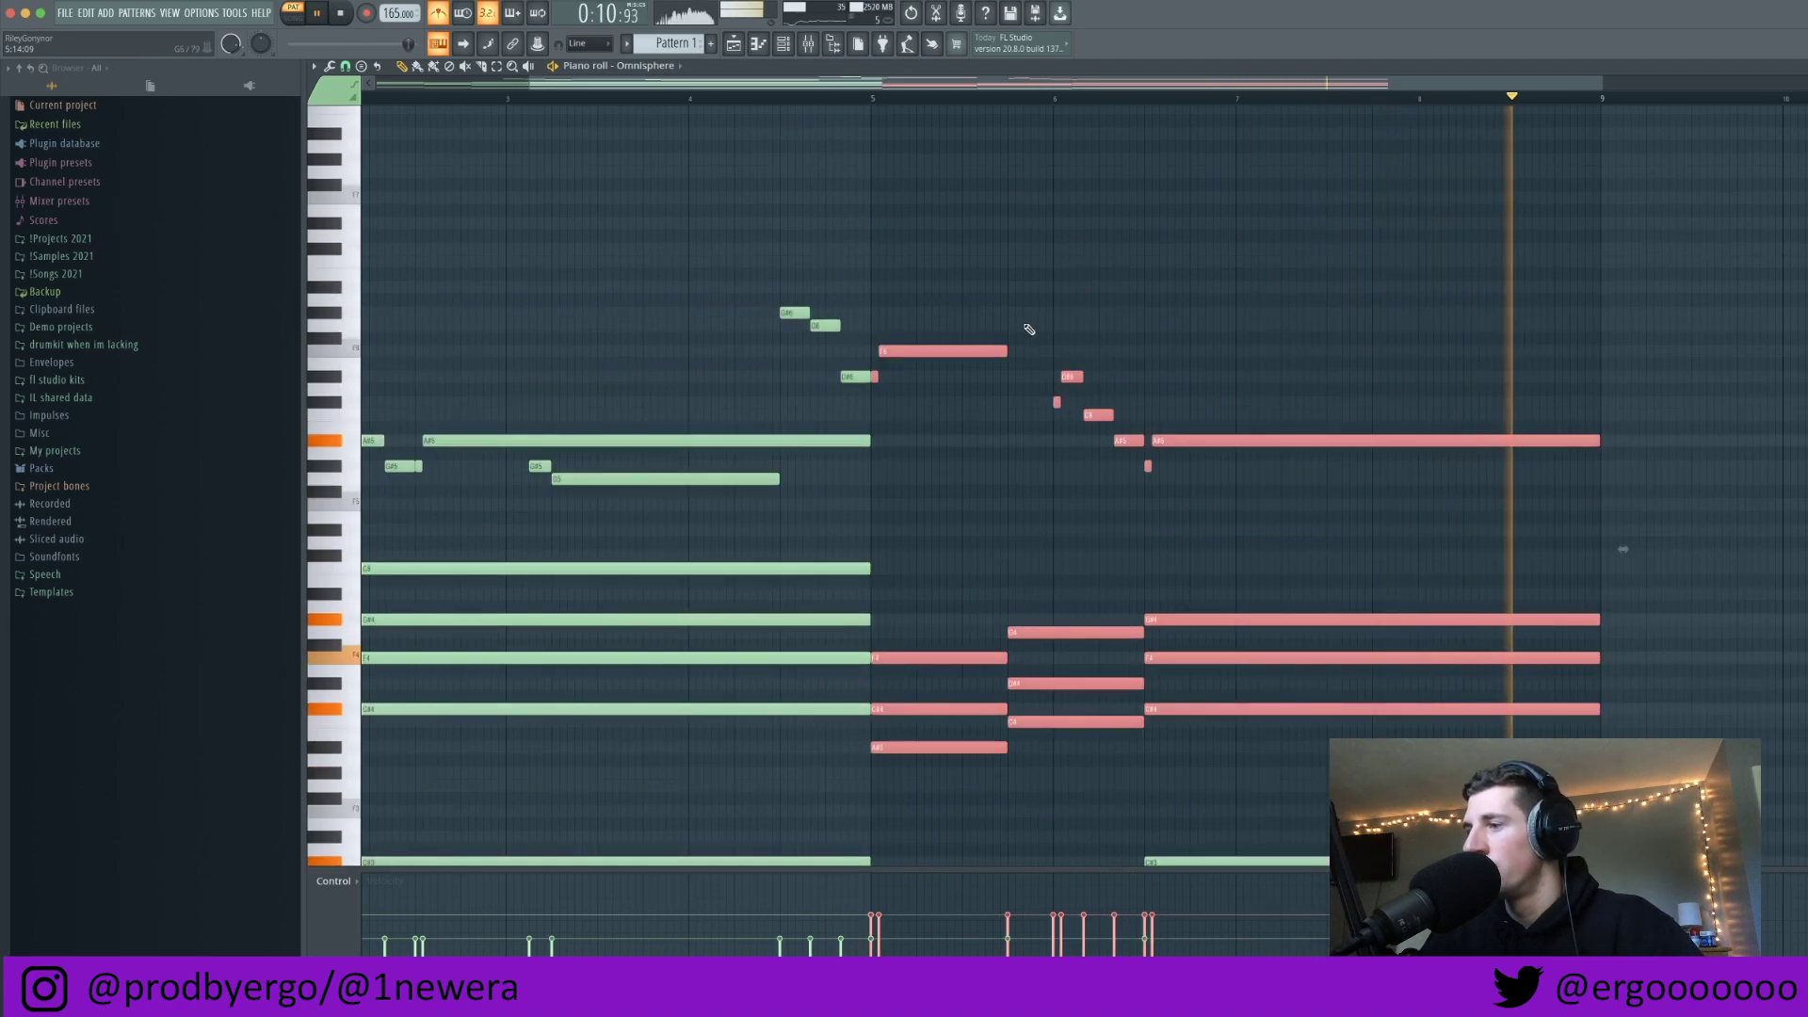
{"action": "left_click", "coordinate": [970, 518]}
{"action": "scroll", "coordinate": [963, 455], "scroll_direction": "down", "scroll_amount": 2}
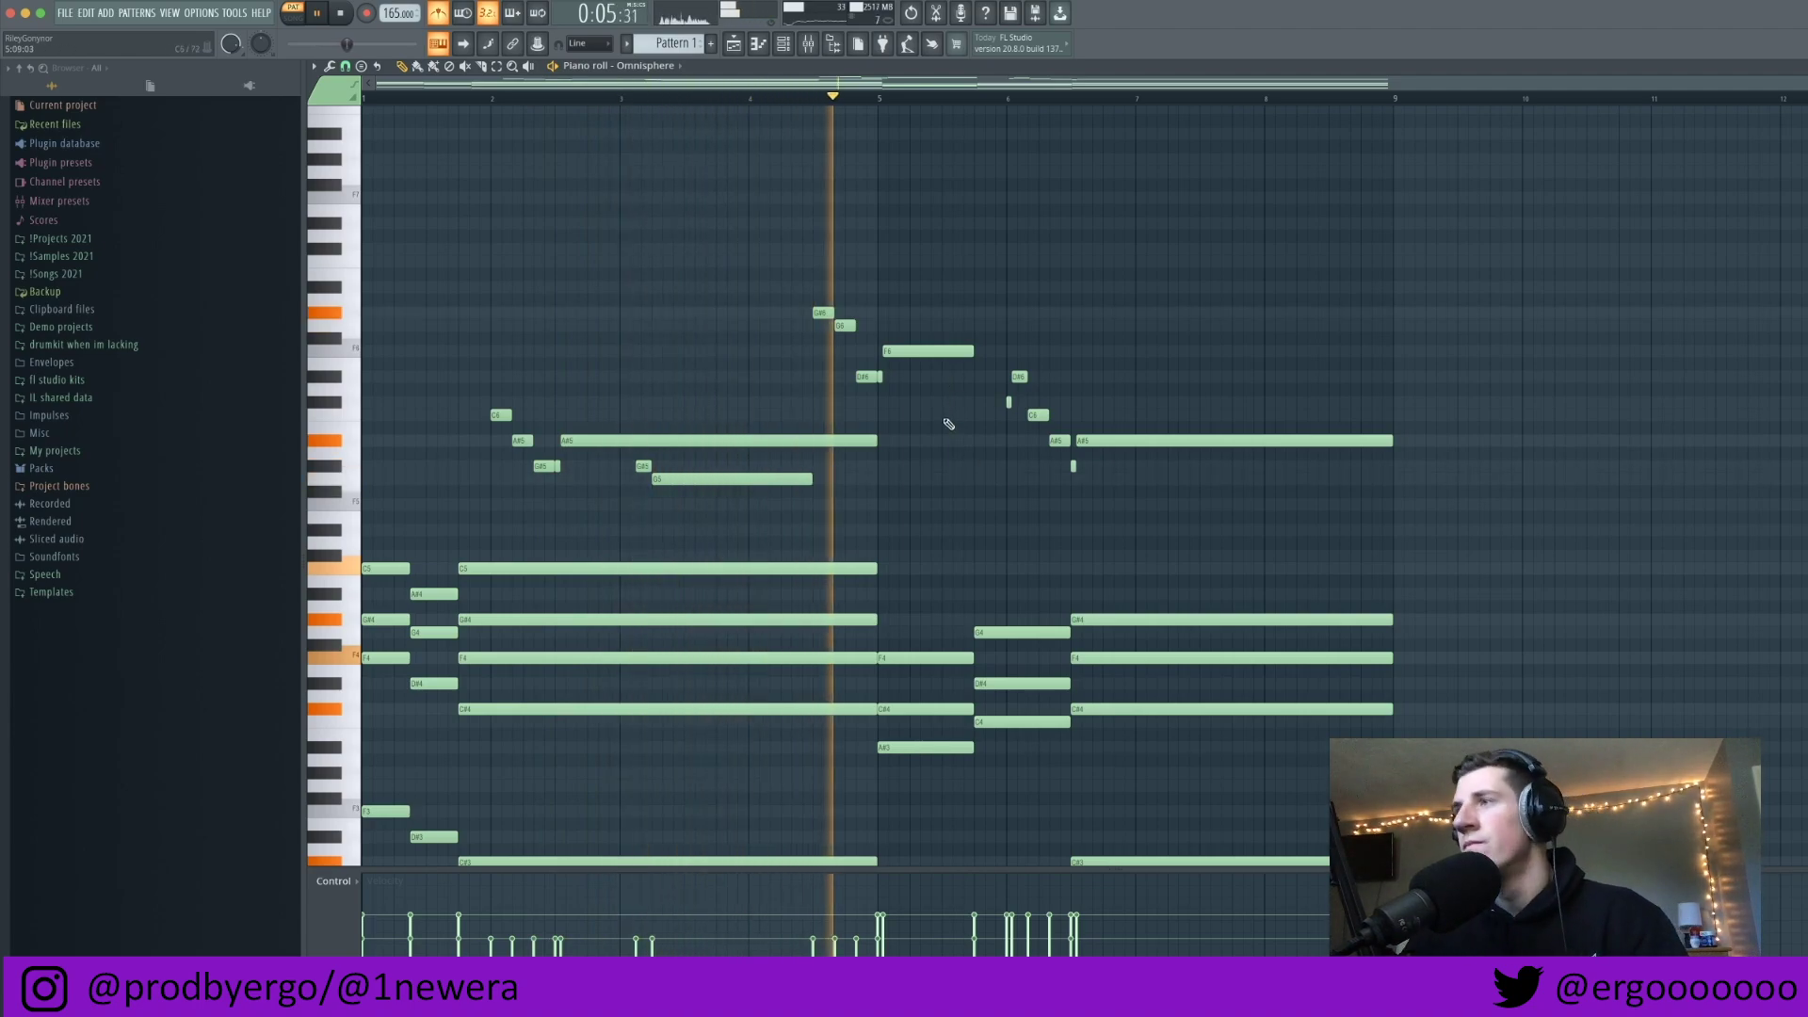
Step: Retrigger the C# and A# late in the first bar 5 chord, and change the opening bar 6 melody notes to G# and A#
{"action": "scroll", "coordinate": [942, 416], "scroll_direction": "up", "scroll_amount": 3}
{"action": "scroll", "coordinate": [927, 414], "scroll_direction": "down", "scroll_amount": 2}
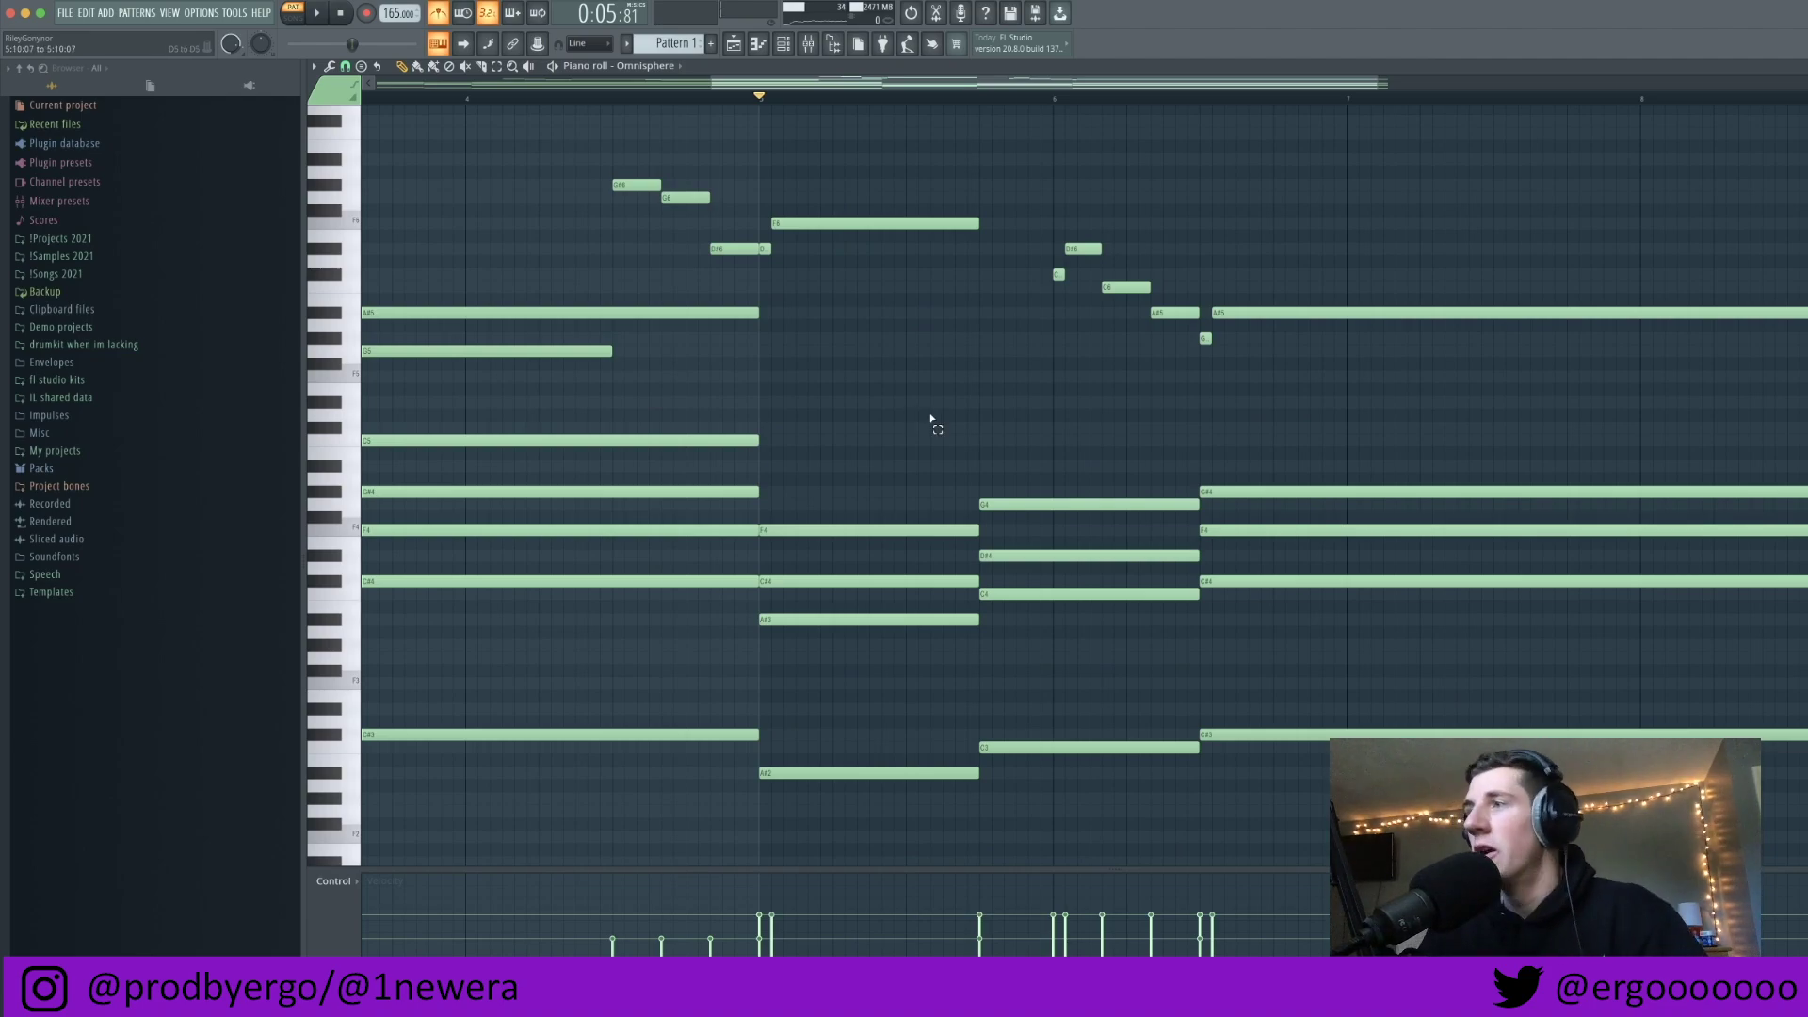
{"action": "scroll", "coordinate": [904, 442], "scroll_direction": "up", "scroll_amount": 1}
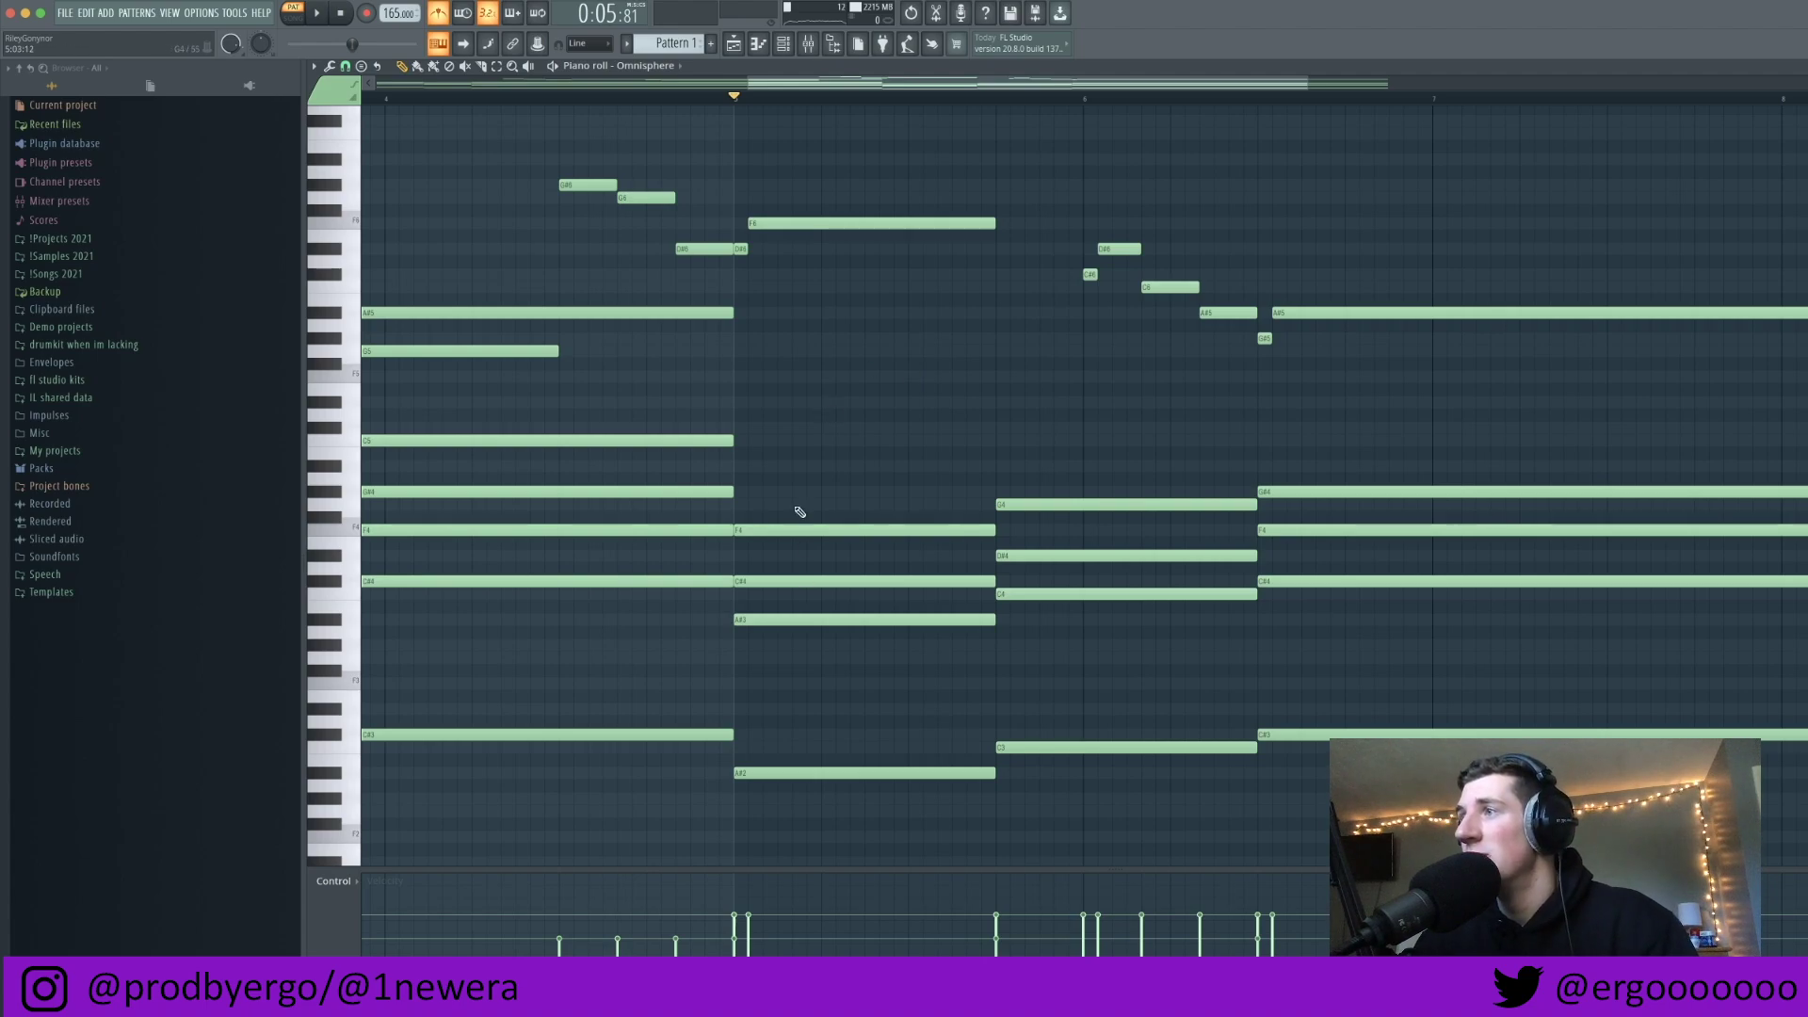
{"action": "key", "text": "space"}
{"action": "key", "text": "space"}
{"action": "key", "text": "space"}
{"action": "key", "text": "Page_Up"}
{"action": "left_click_drag", "start_coordinate": [858, 565], "coordinate": [851, 591]}
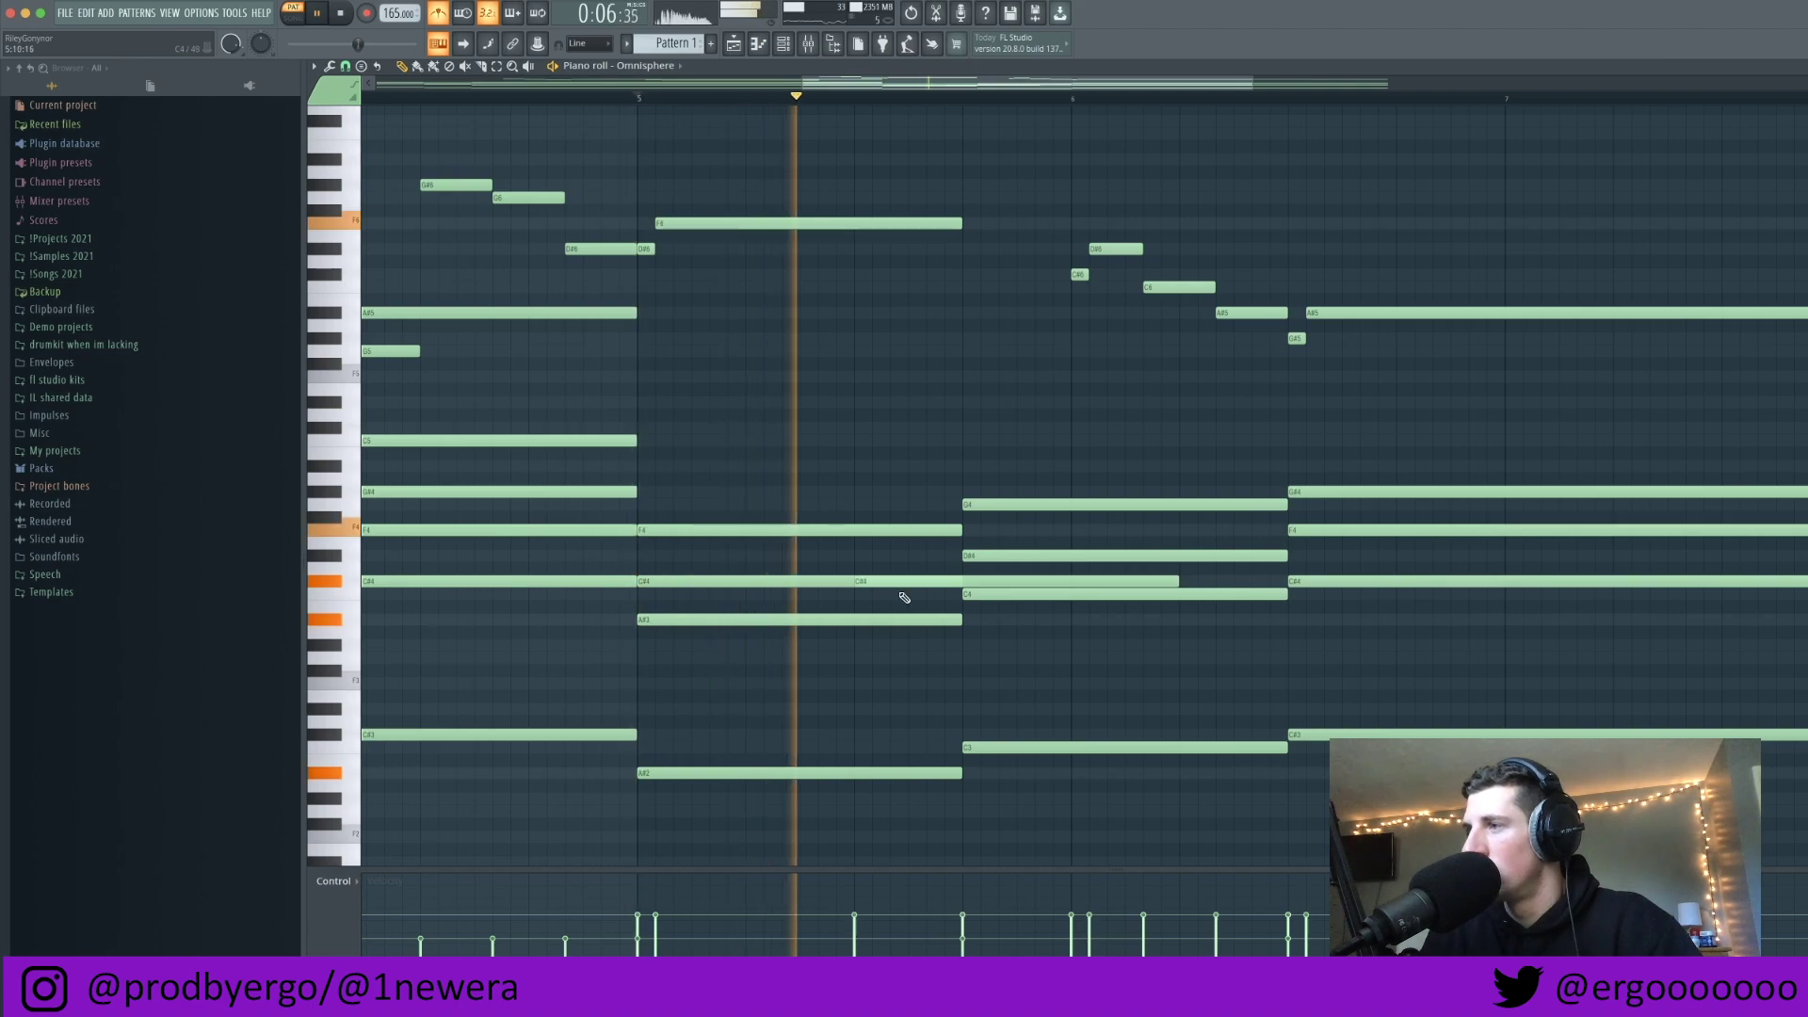
{"action": "key", "text": "space"}
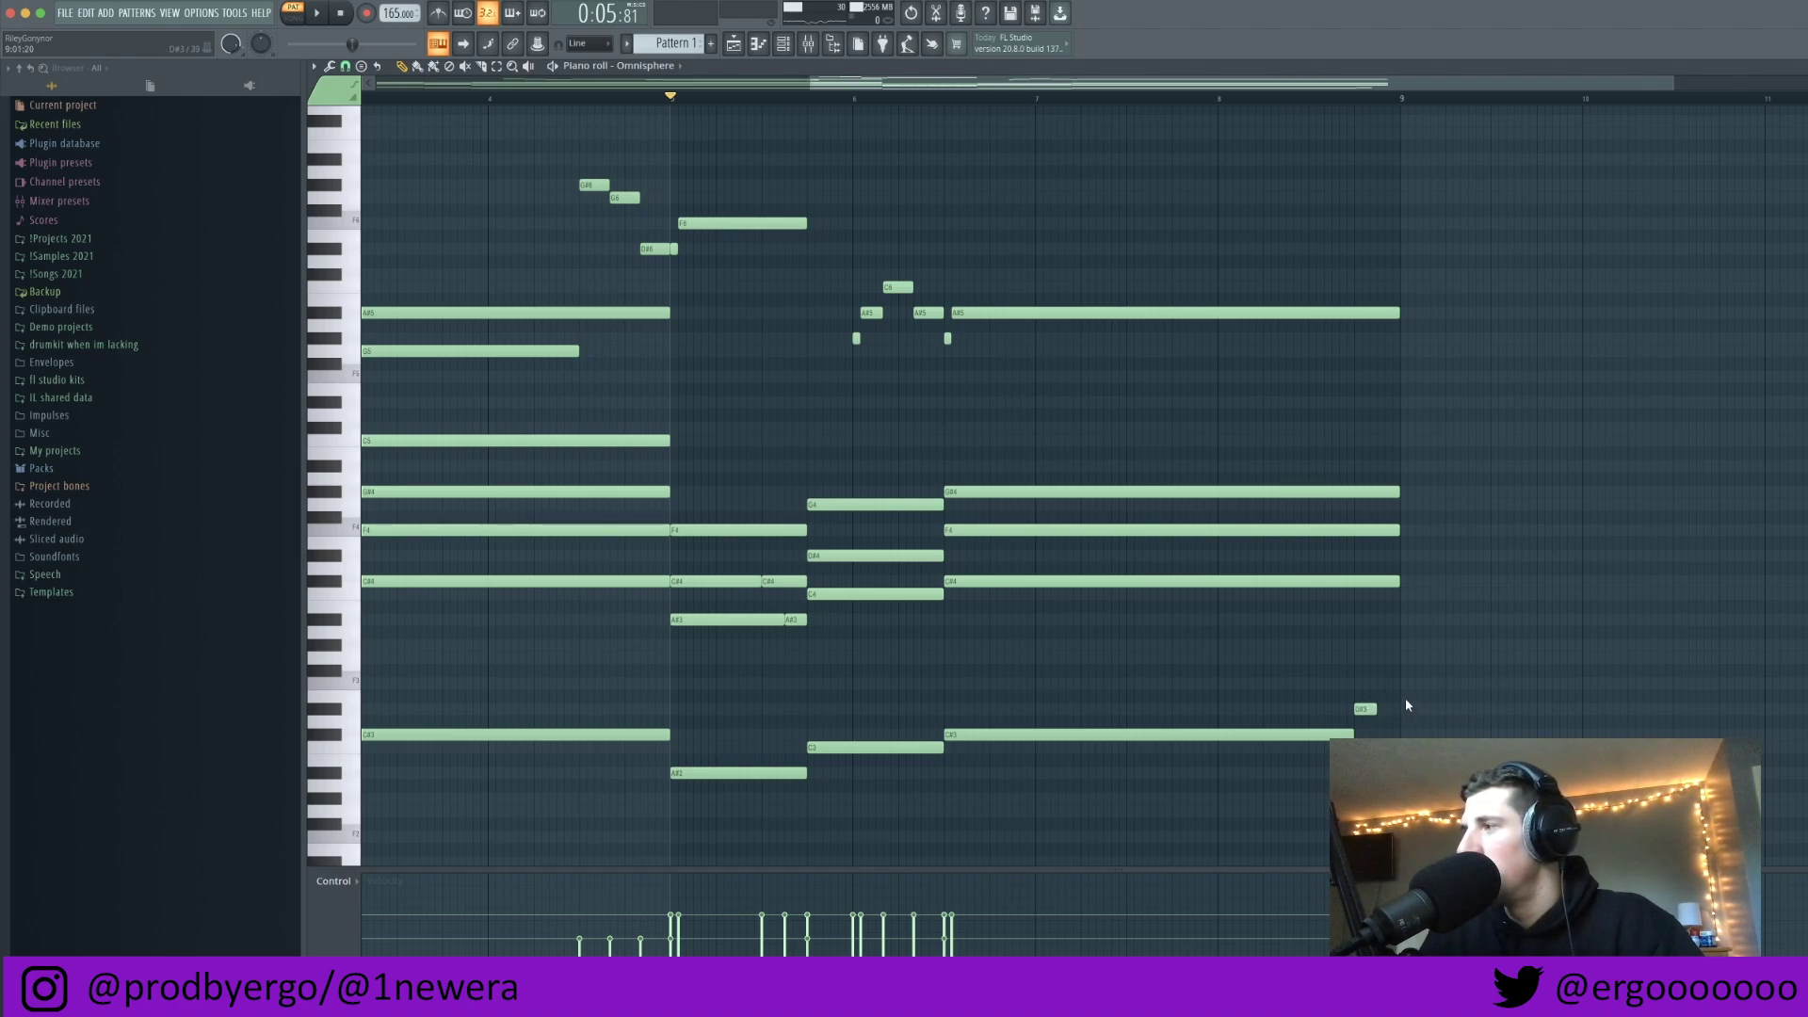
Step: End the bar 8 bass line with a short repeated C# and a D# finishing at bar 9, and play the pattern
{"action": "scroll", "coordinate": [1407, 705], "scroll_direction": "up", "scroll_amount": 2}
{"action": "scroll", "coordinate": [1365, 681], "scroll_direction": "down", "scroll_amount": 3}
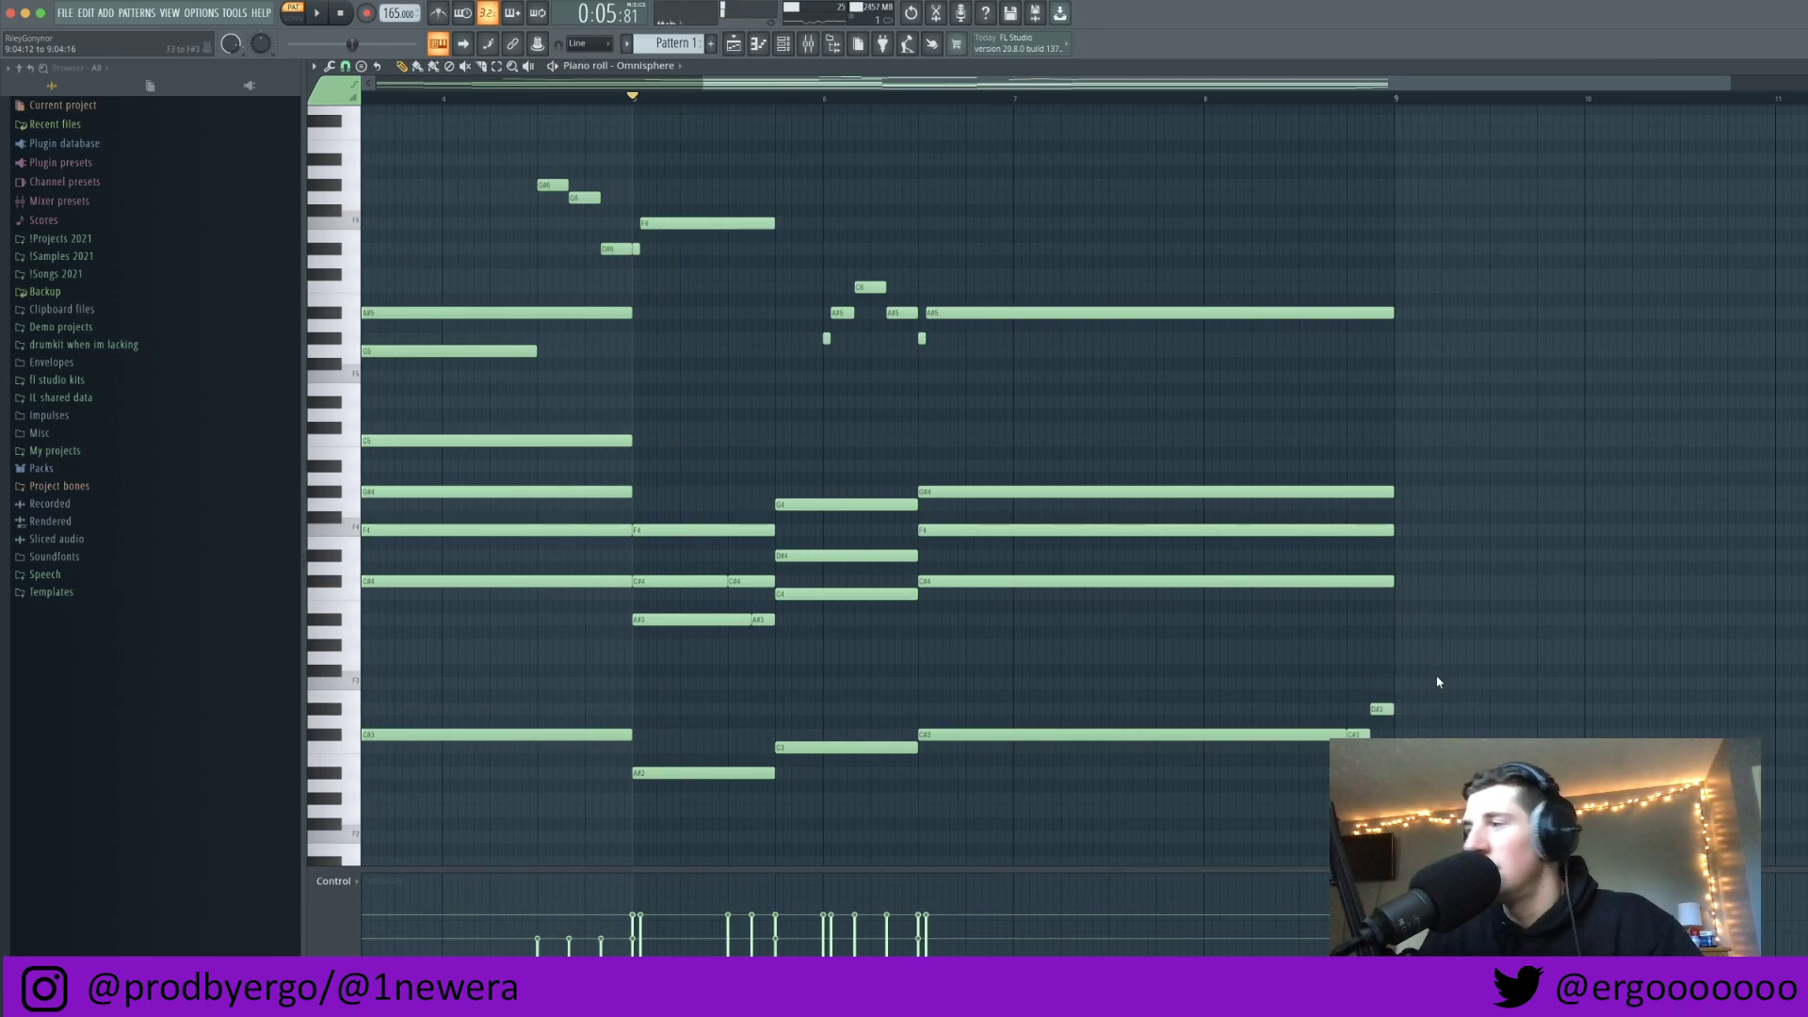
{"action": "scroll", "coordinate": [1438, 681], "scroll_direction": "down", "scroll_amount": 2}
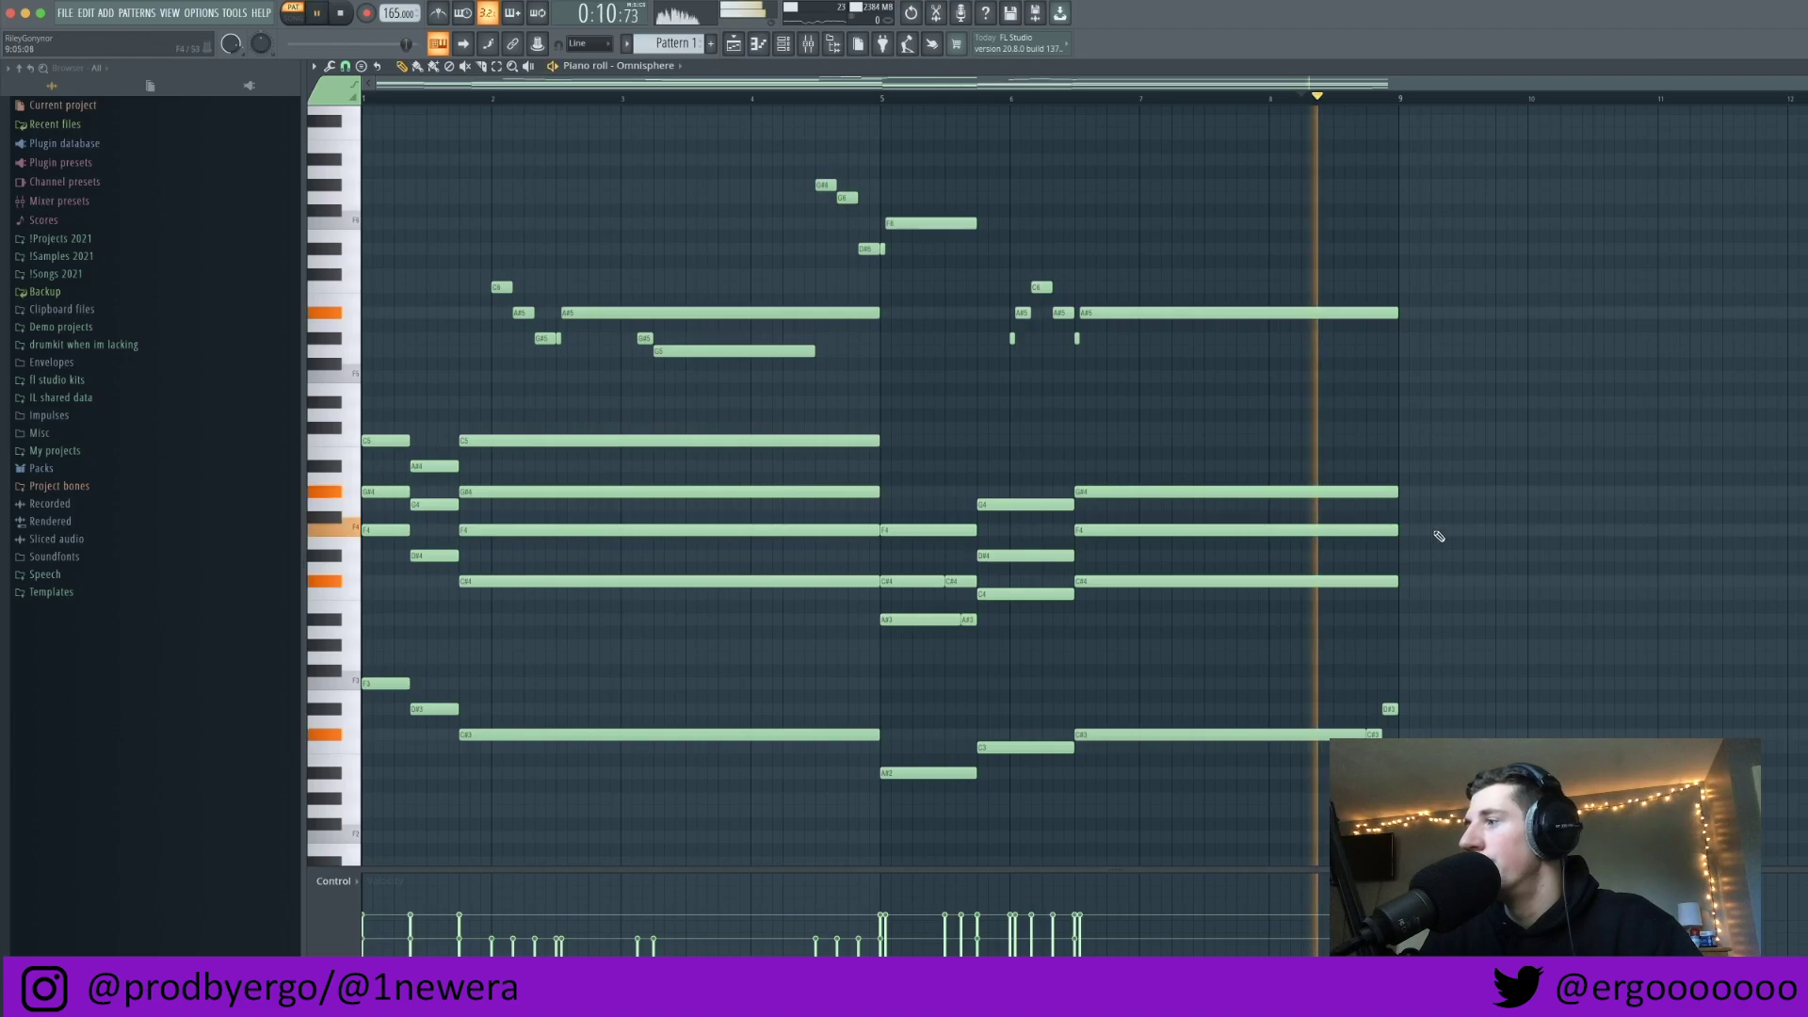
{"action": "scroll", "coordinate": [1429, 538], "scroll_direction": "up", "scroll_amount": 2}
{"action": "scroll", "coordinate": [1428, 565], "scroll_direction": "down", "scroll_amount": 2}
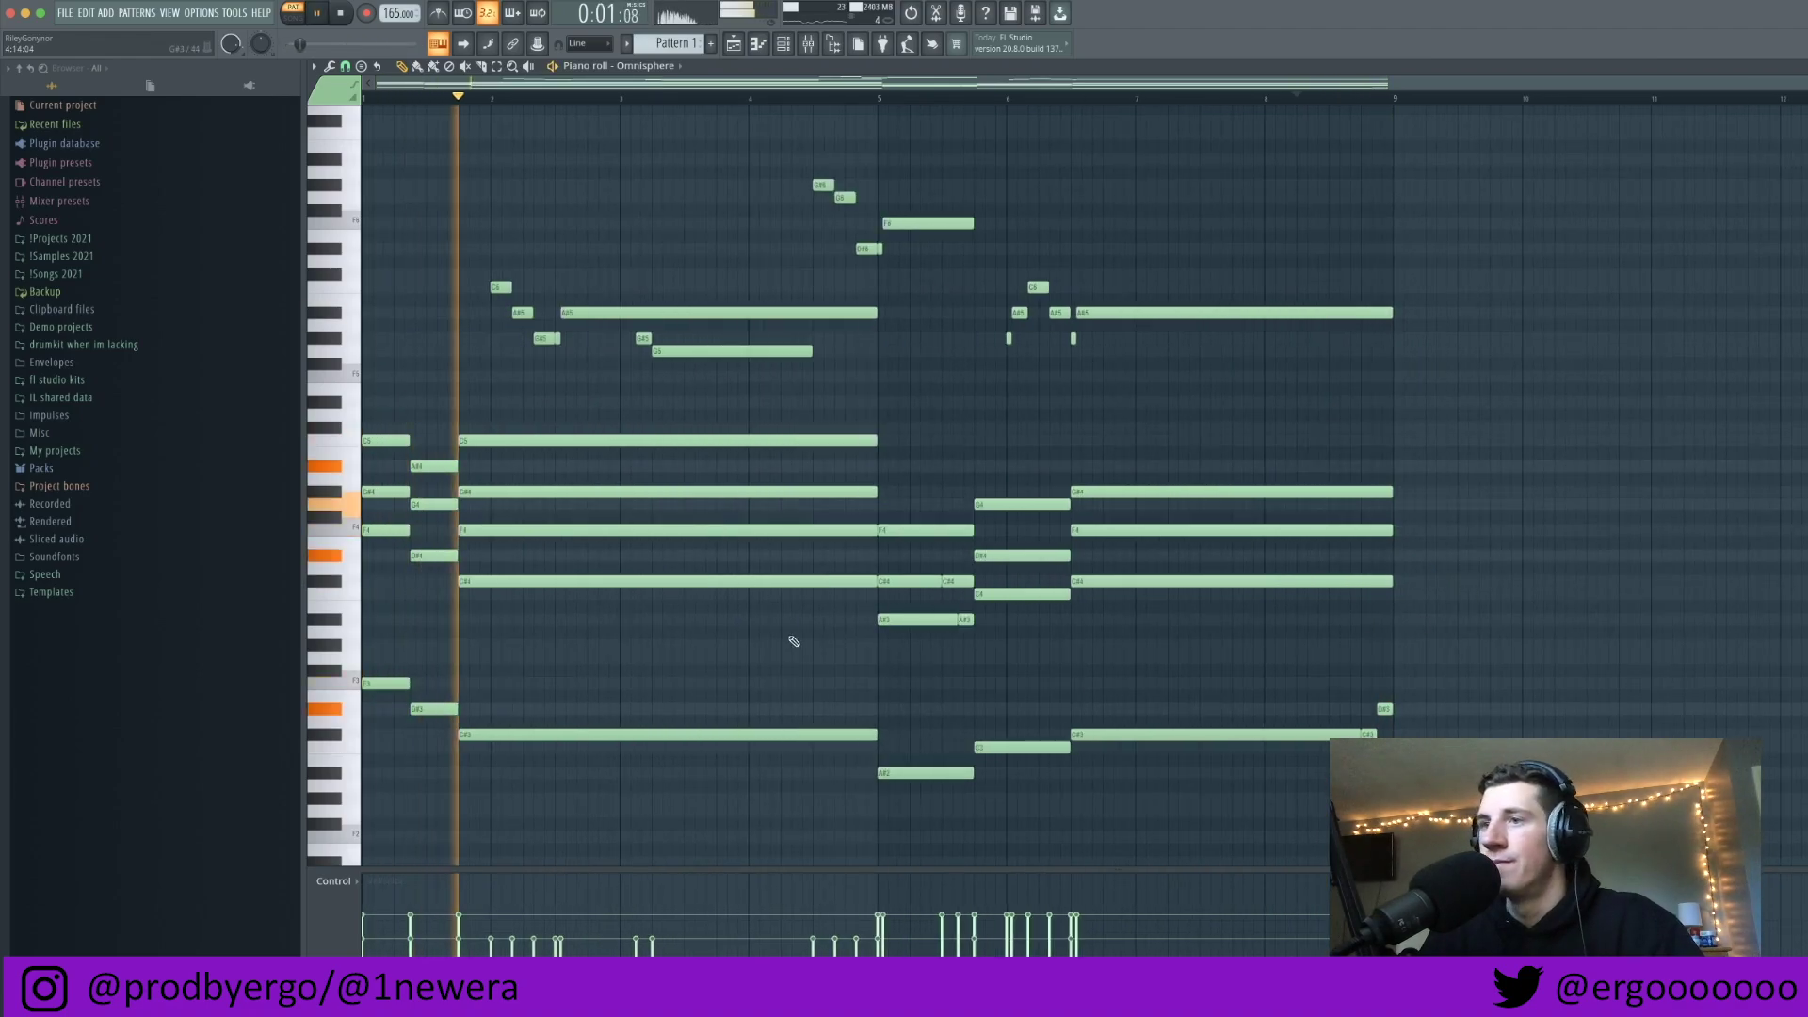
Step: Transpose the whole eight-bar Omnisphere pattern down three semitones to D minor and play it
{"action": "key", "text": "space"}
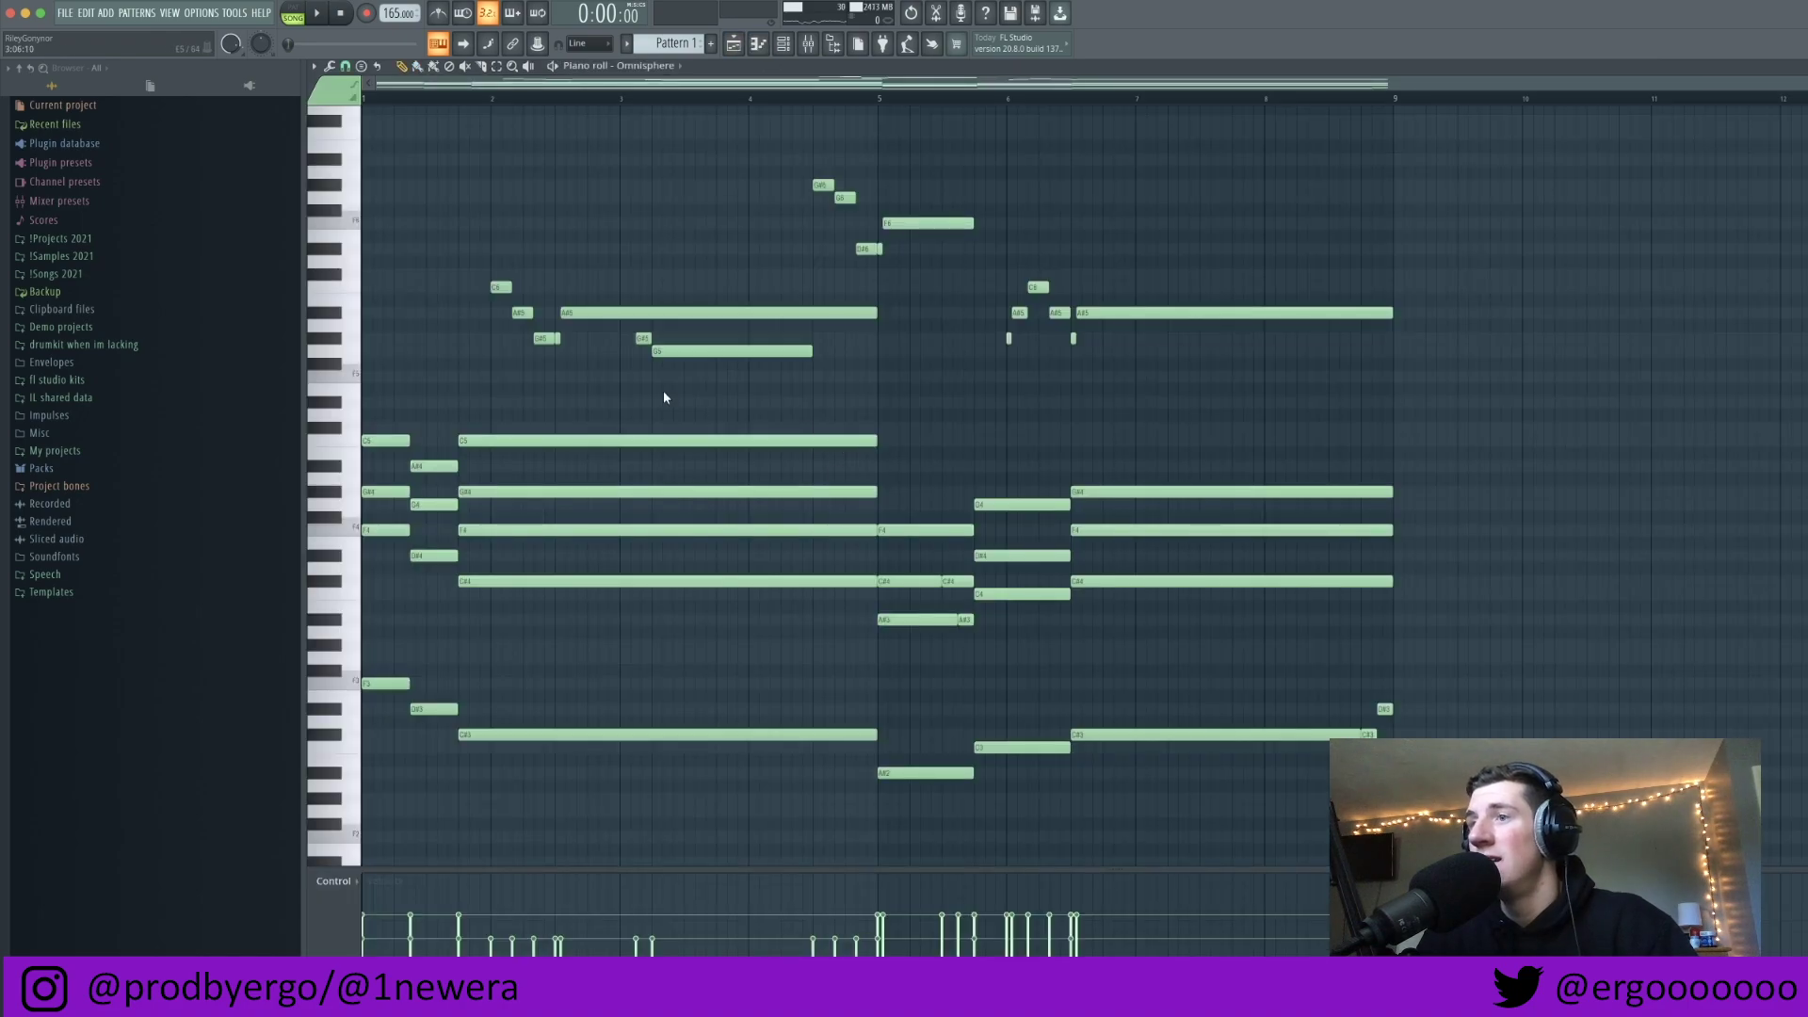
{"action": "scroll", "coordinate": [661, 390], "scroll_direction": "up", "scroll_amount": 4}
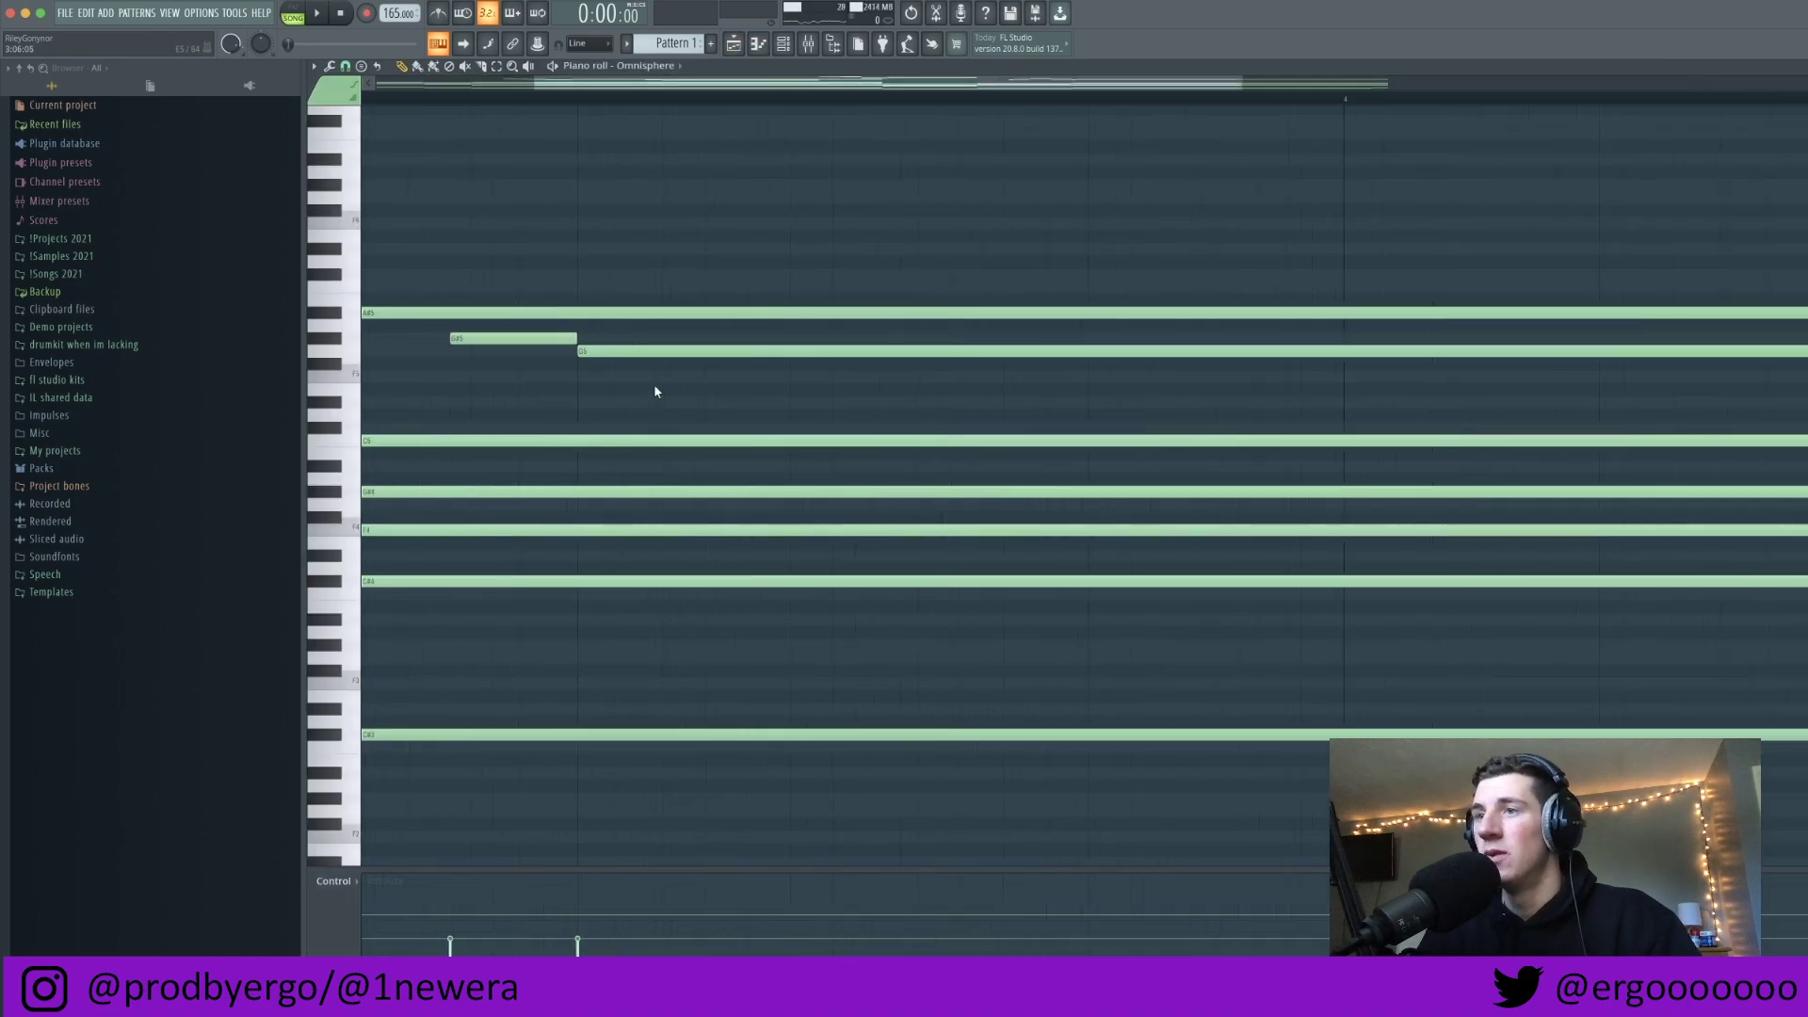
{"action": "scroll", "coordinate": [656, 386], "scroll_direction": "down", "scroll_amount": 4}
{"action": "key", "text": "shift+Down"}
{"action": "key", "text": "shift+Down"}
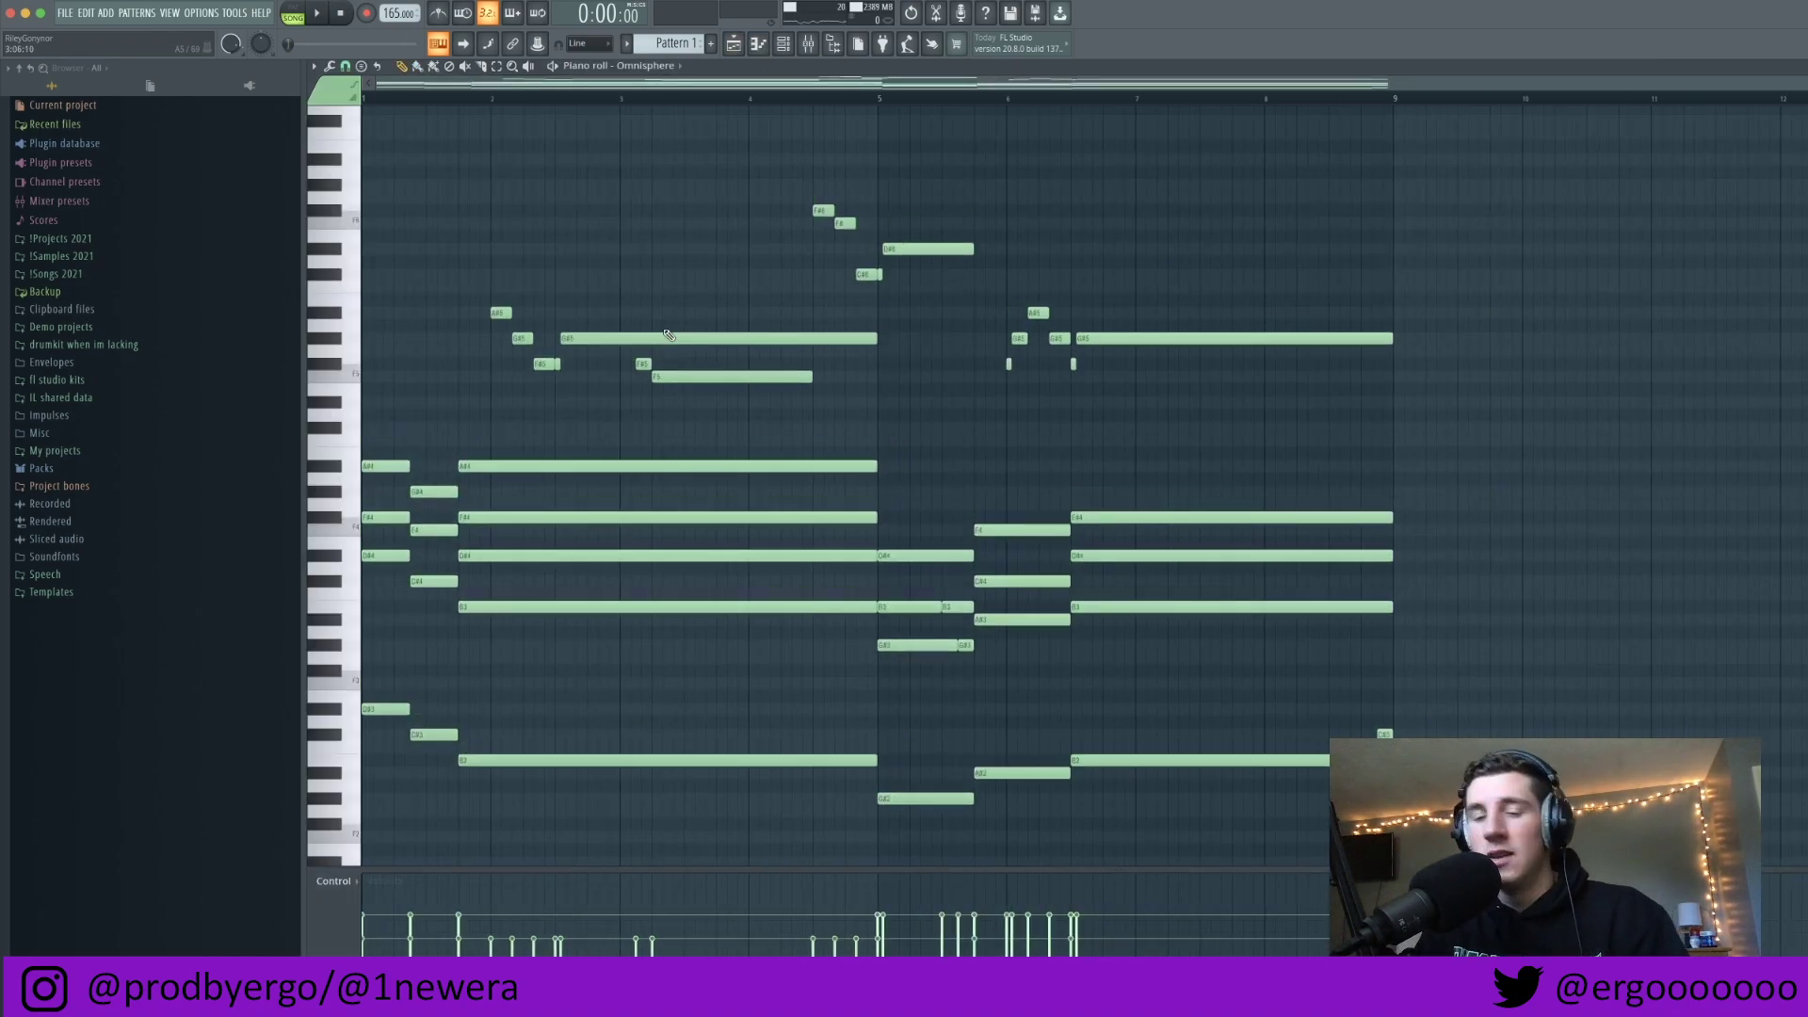
{"action": "key", "text": "shift+Down"}
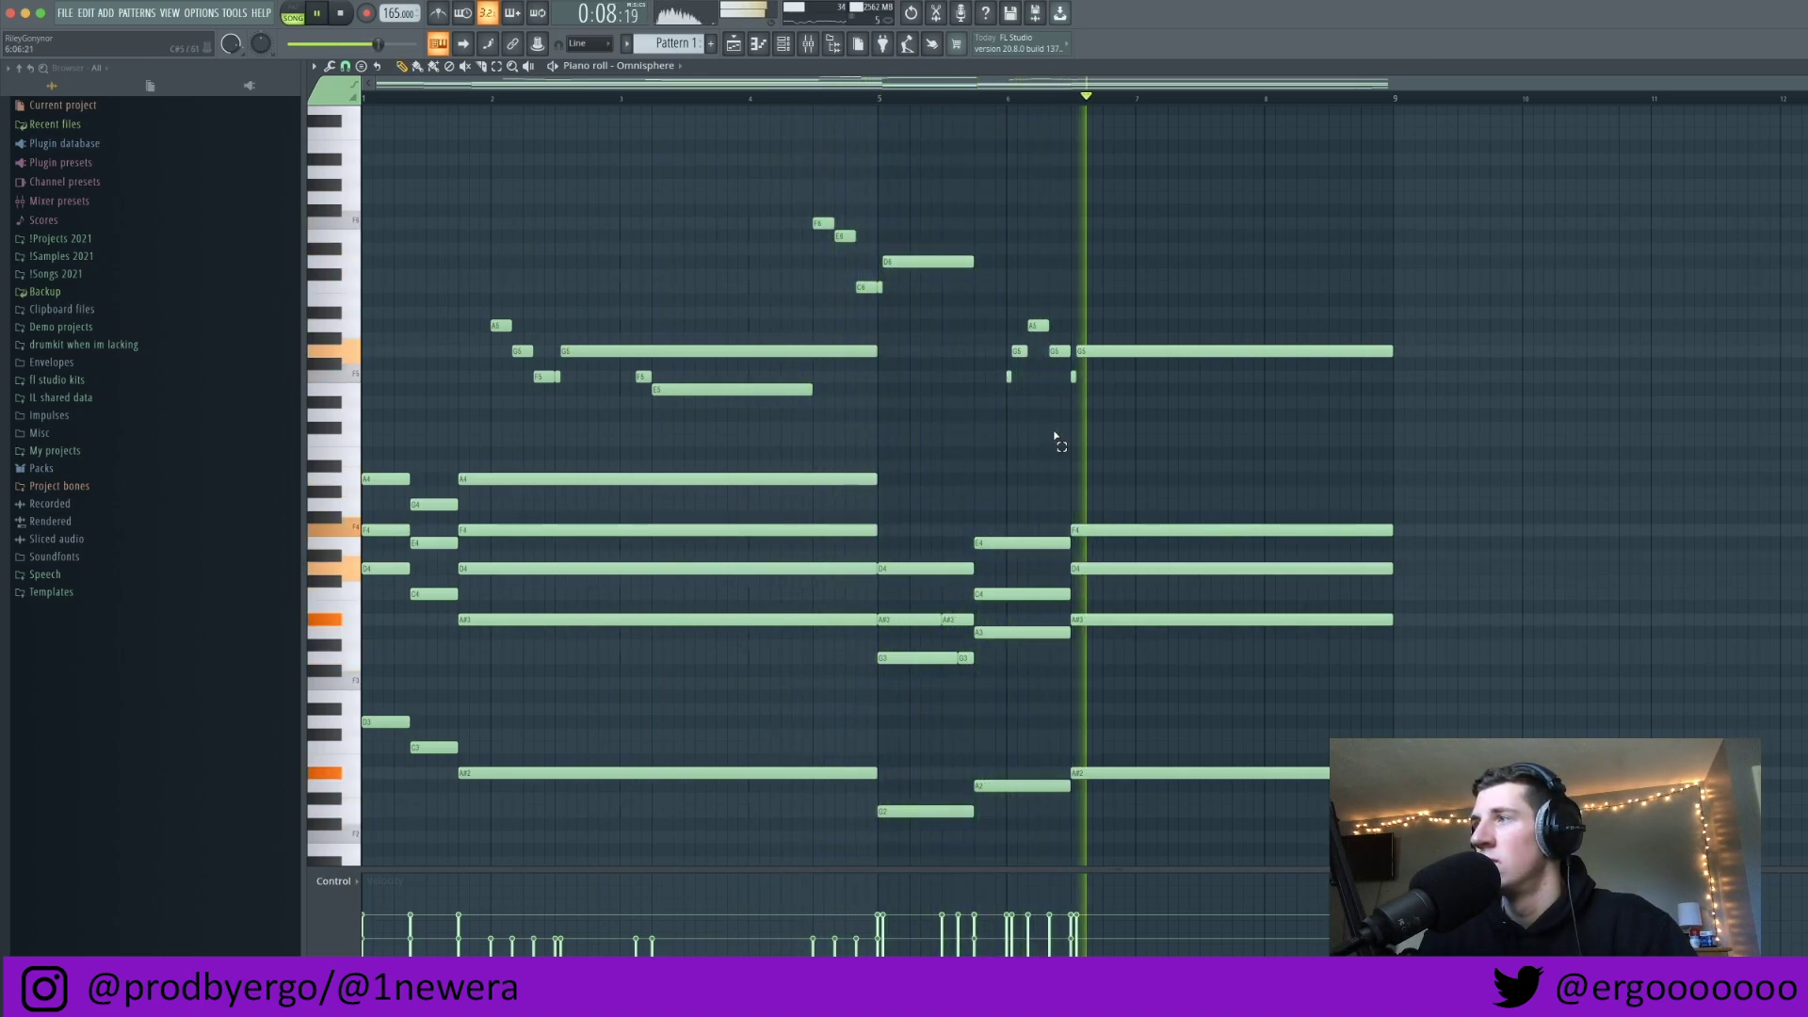
Step: Transpose the whole pattern up seven semitones to A minor while it plays
{"action": "key", "text": "shift+Up"}
{"action": "key", "text": "shift+Up"}
{"action": "key", "text": "shift+Up"}
{"action": "key", "text": "shift+Up"}
{"action": "key", "text": "shift+Up"}
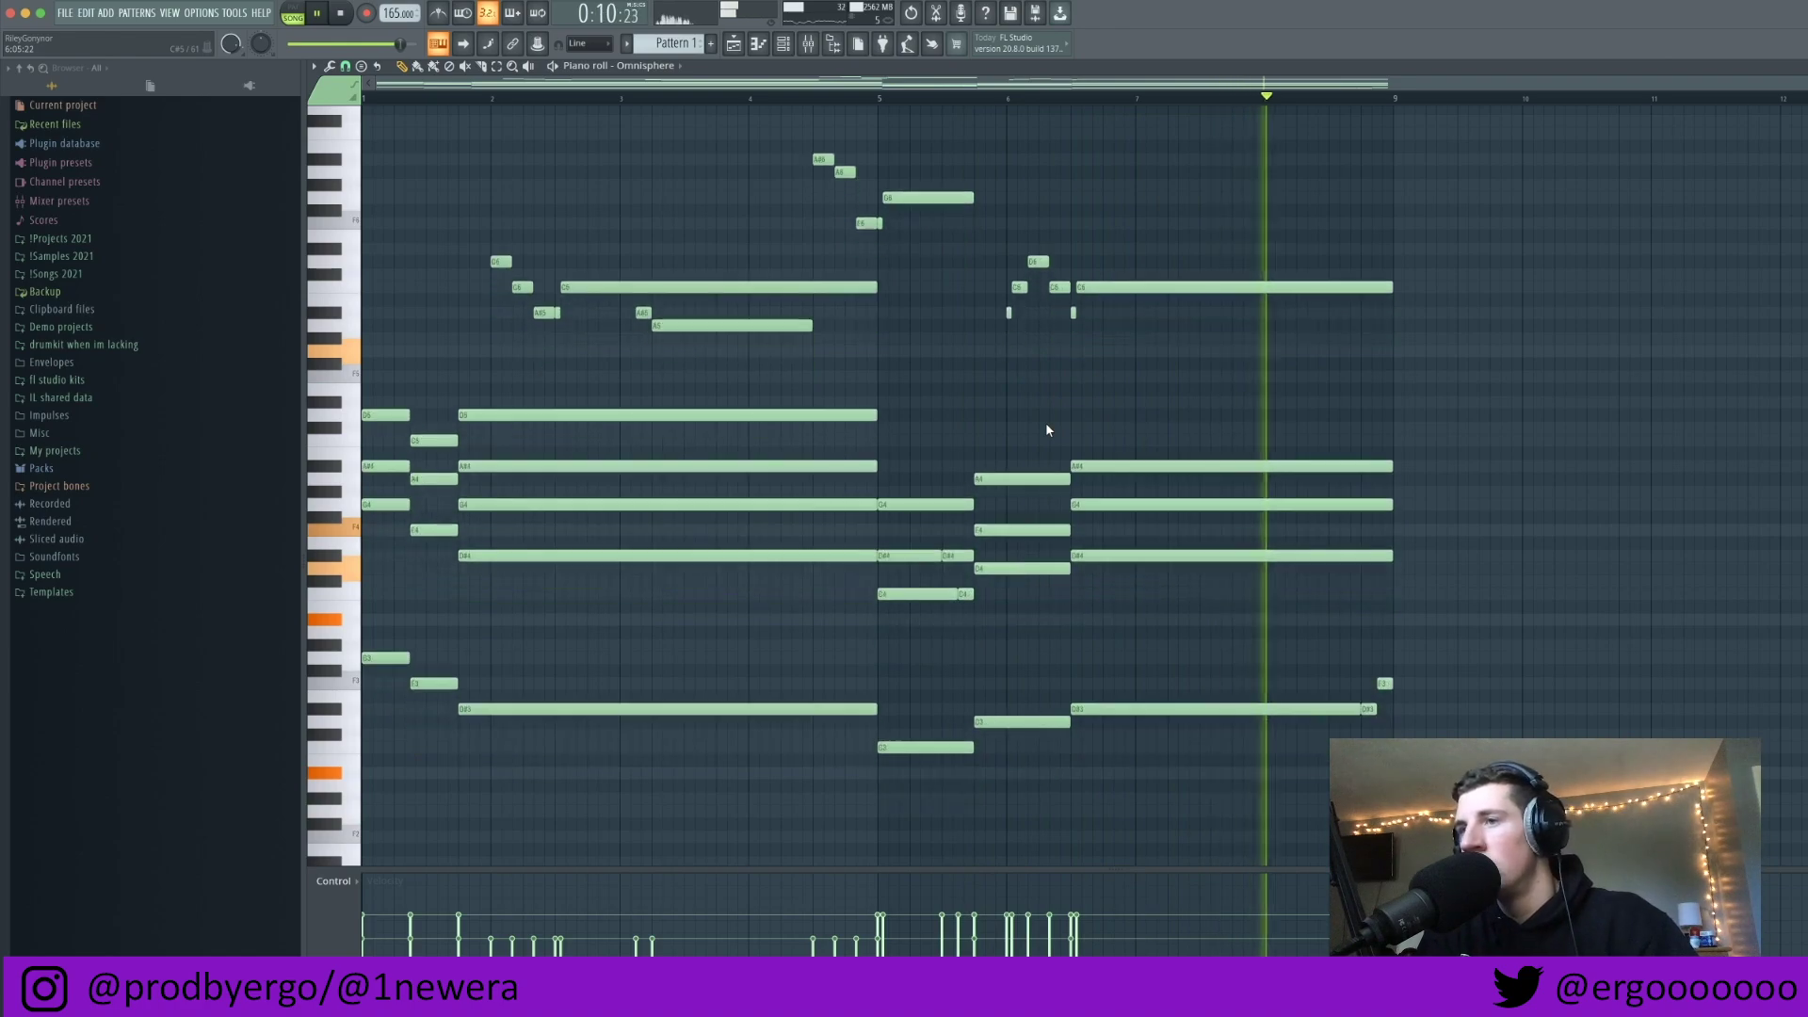
{"action": "key", "text": "shift+Up"}
{"action": "key", "text": "shift+Up"}
Step: Randomize the velocity of all notes in the pattern
{"action": "key", "text": "ctrl+a"}
{"action": "key", "text": "alt+r"}
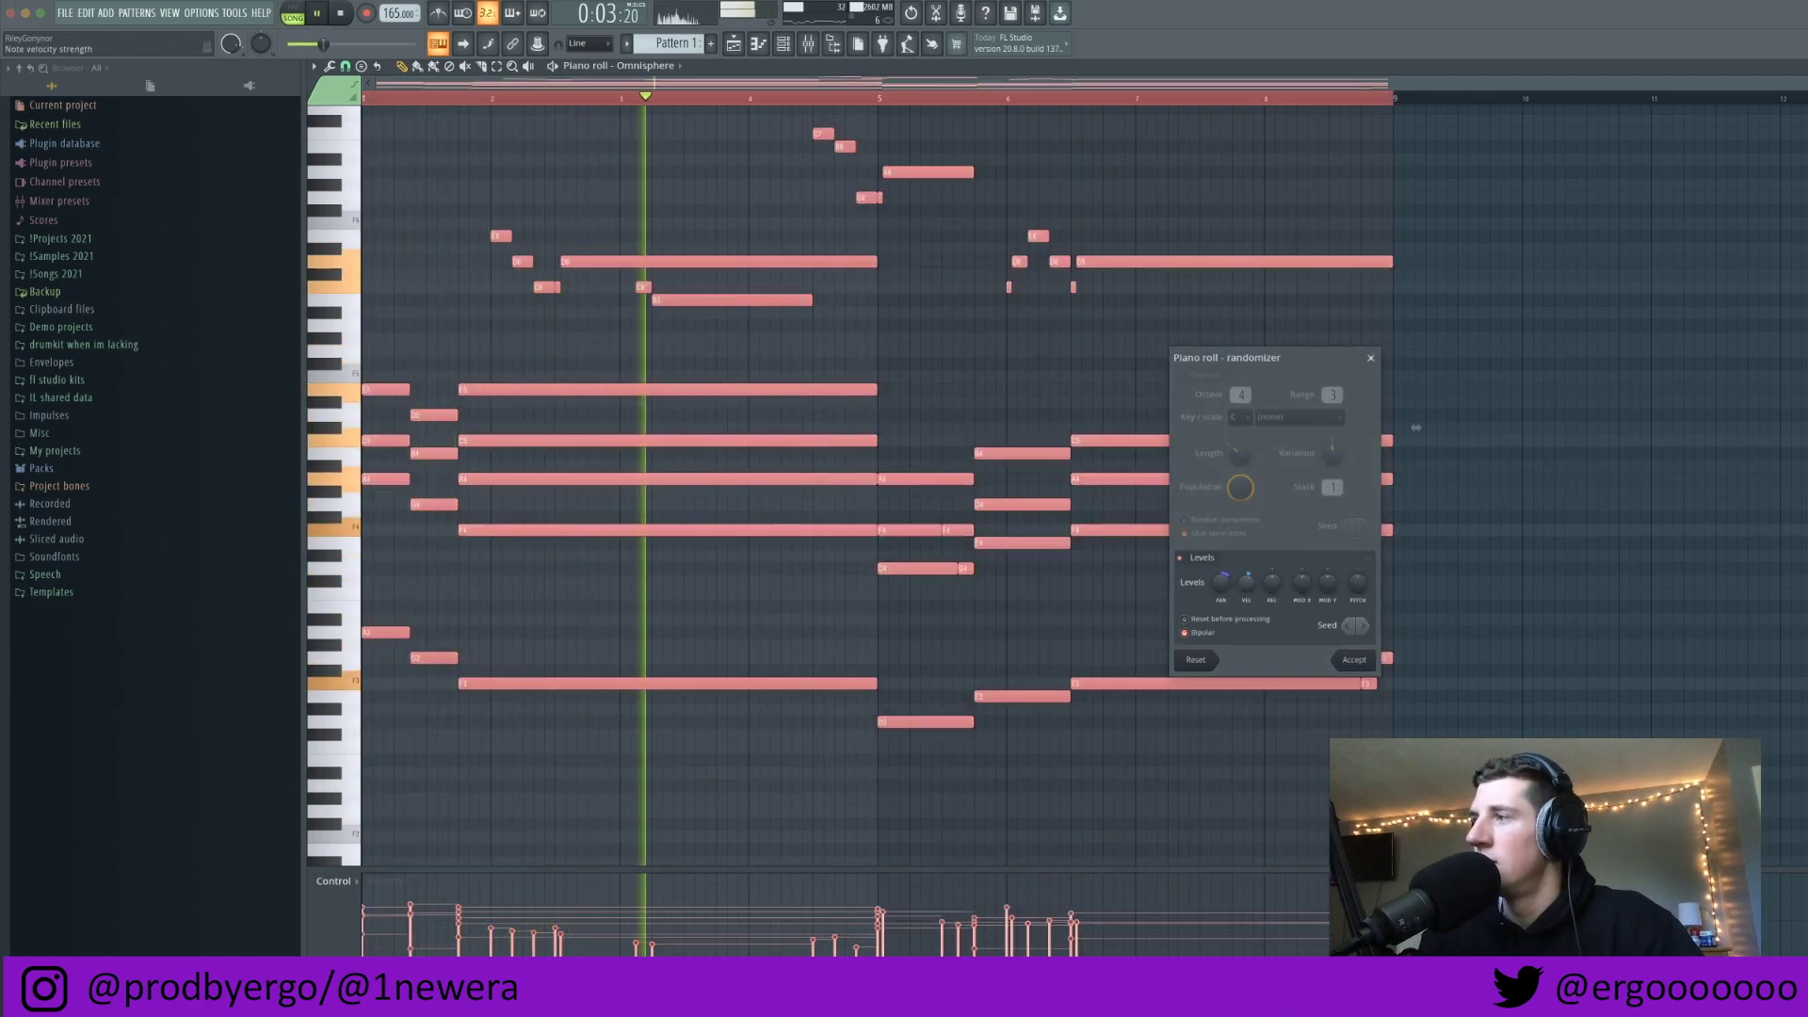
{"action": "left_click", "coordinate": [1356, 660]}
Step: Strum all the notes with only a slight start-time offset, keeping their ends preserved
{"action": "key", "text": "alt+s"}
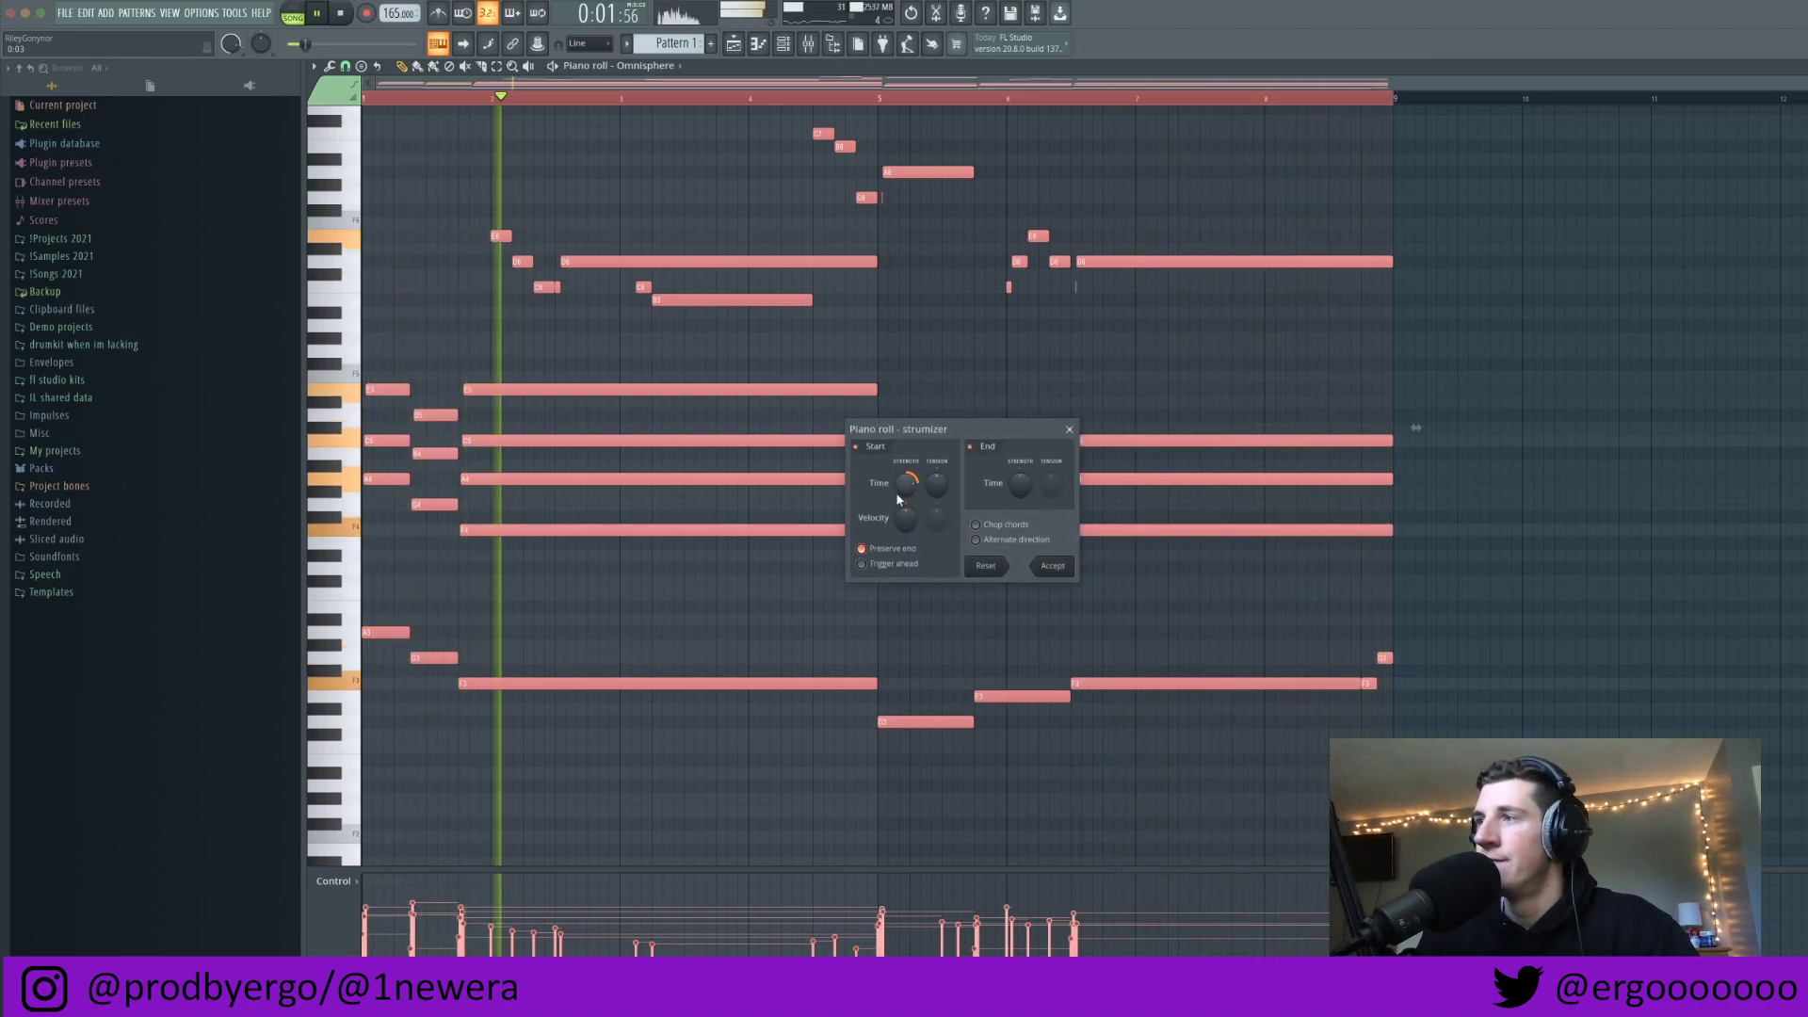
{"action": "left_click_drag", "start_coordinate": [906, 482], "coordinate": [907, 499]}
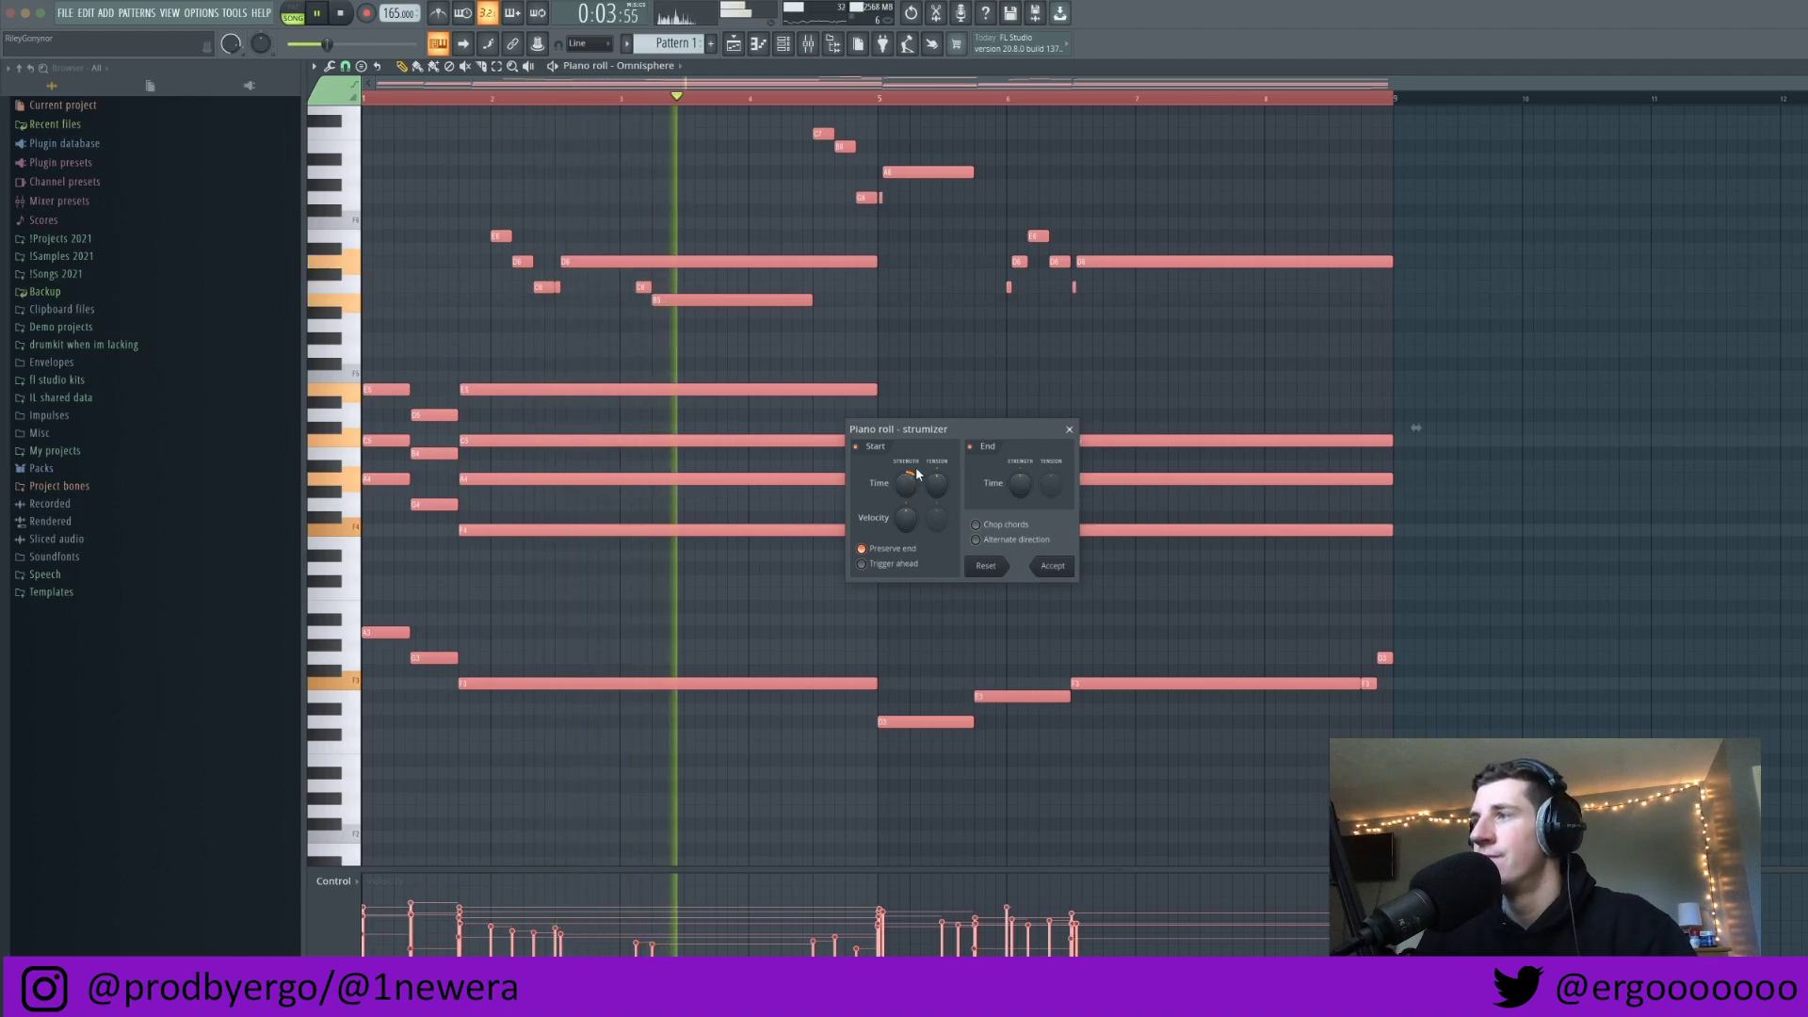
{"action": "key", "text": "Escape"}
{"action": "key", "text": "space"}
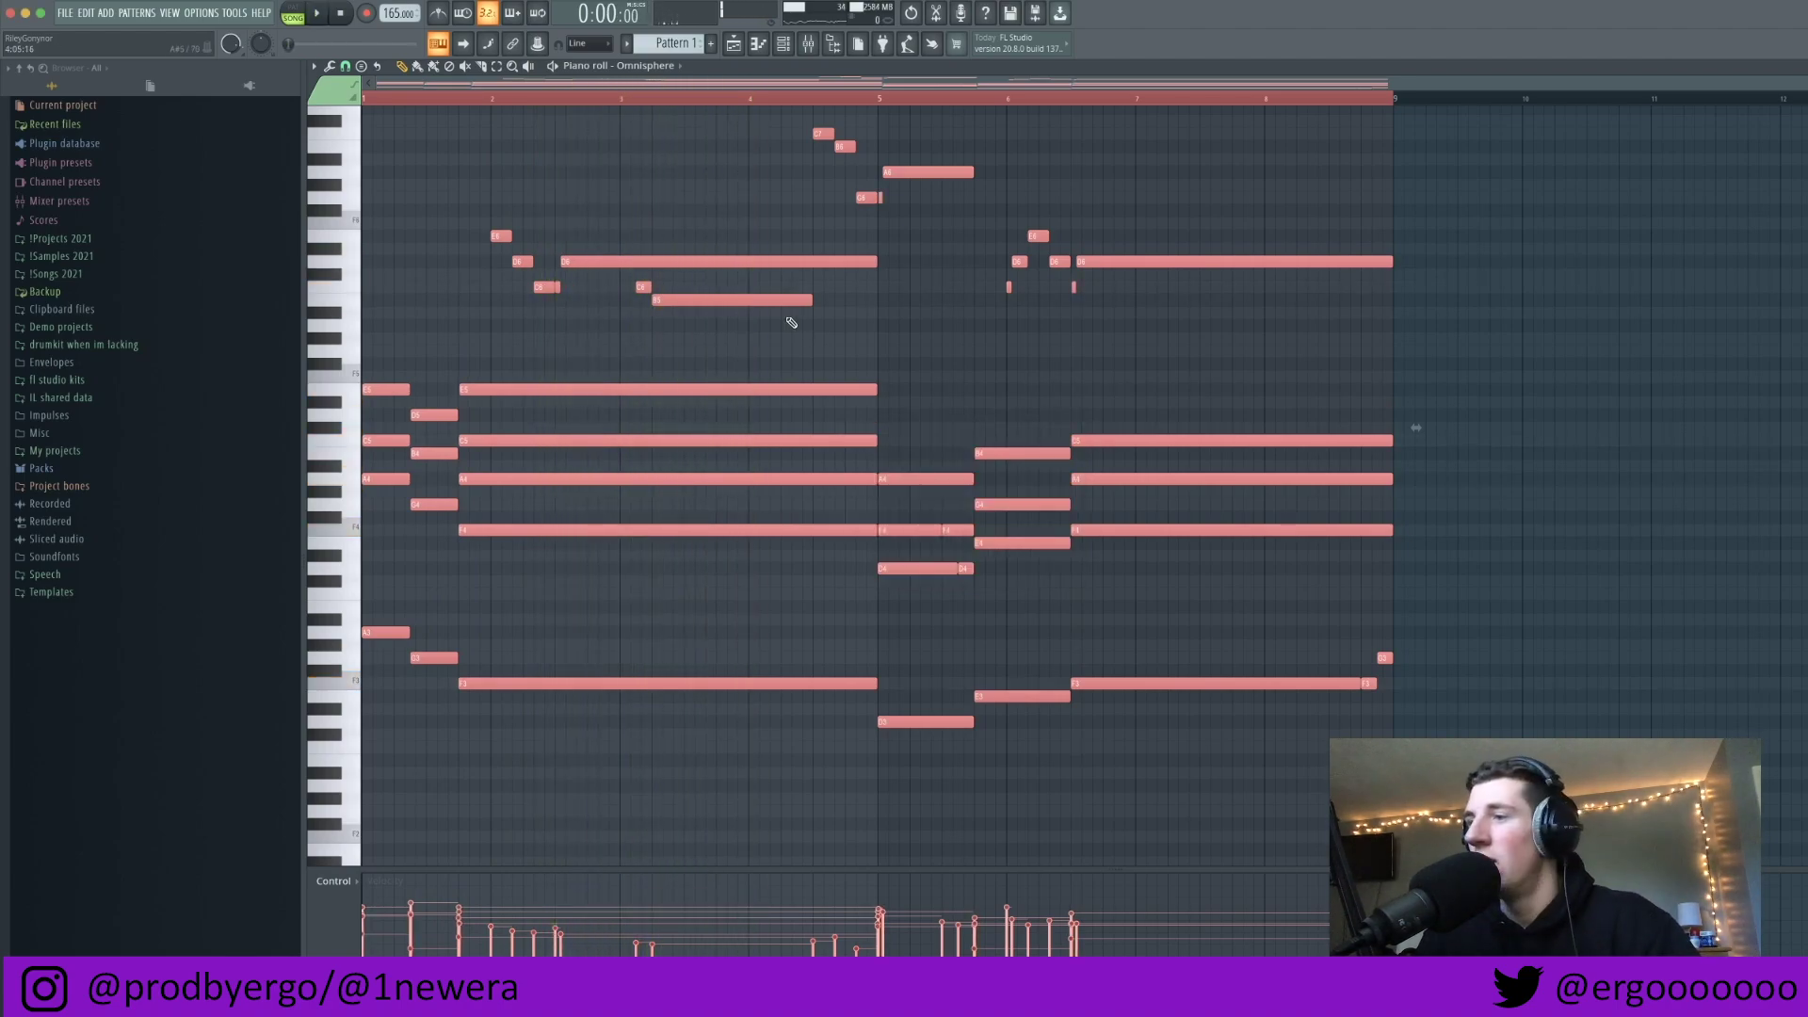
Step: Lower the velocity of all notes, and transpose the pattern down one semitone to G# minor while playing it
{"action": "scroll", "coordinate": [791, 321], "scroll_direction": "down", "scroll_amount": 3}
{"action": "left_click", "coordinate": [618, 101]}
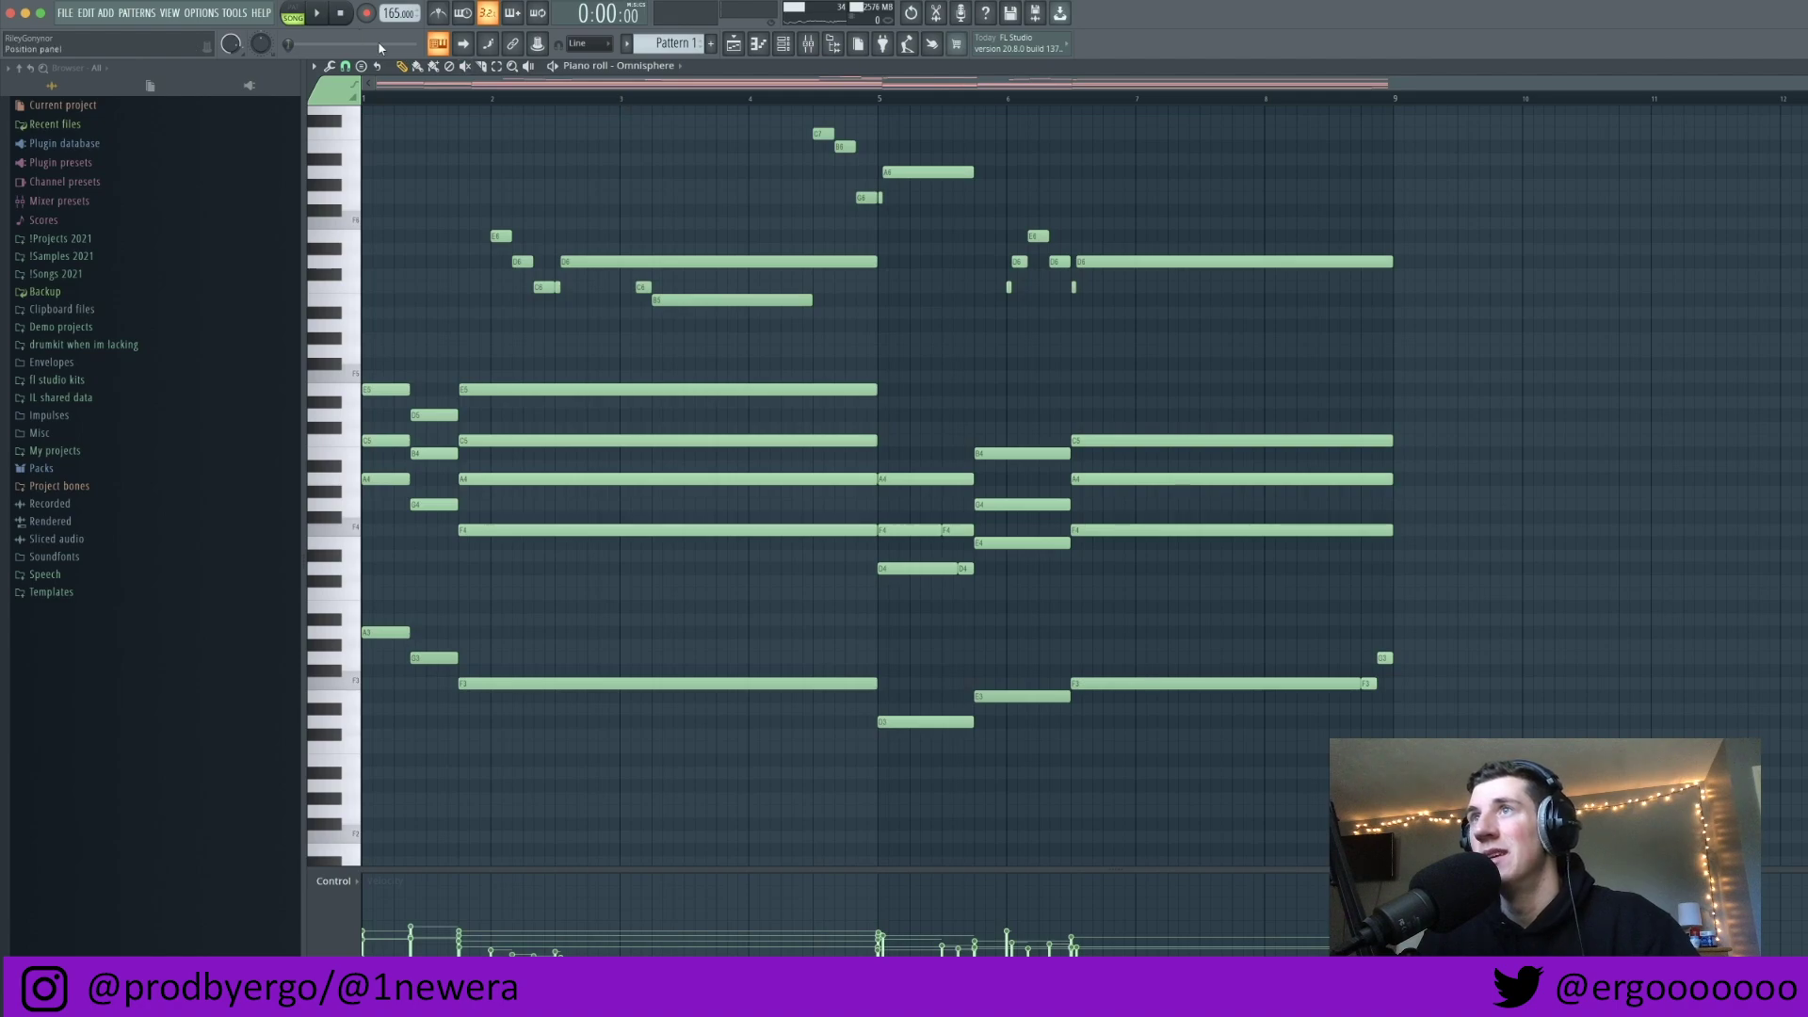
{"action": "key", "text": "space"}
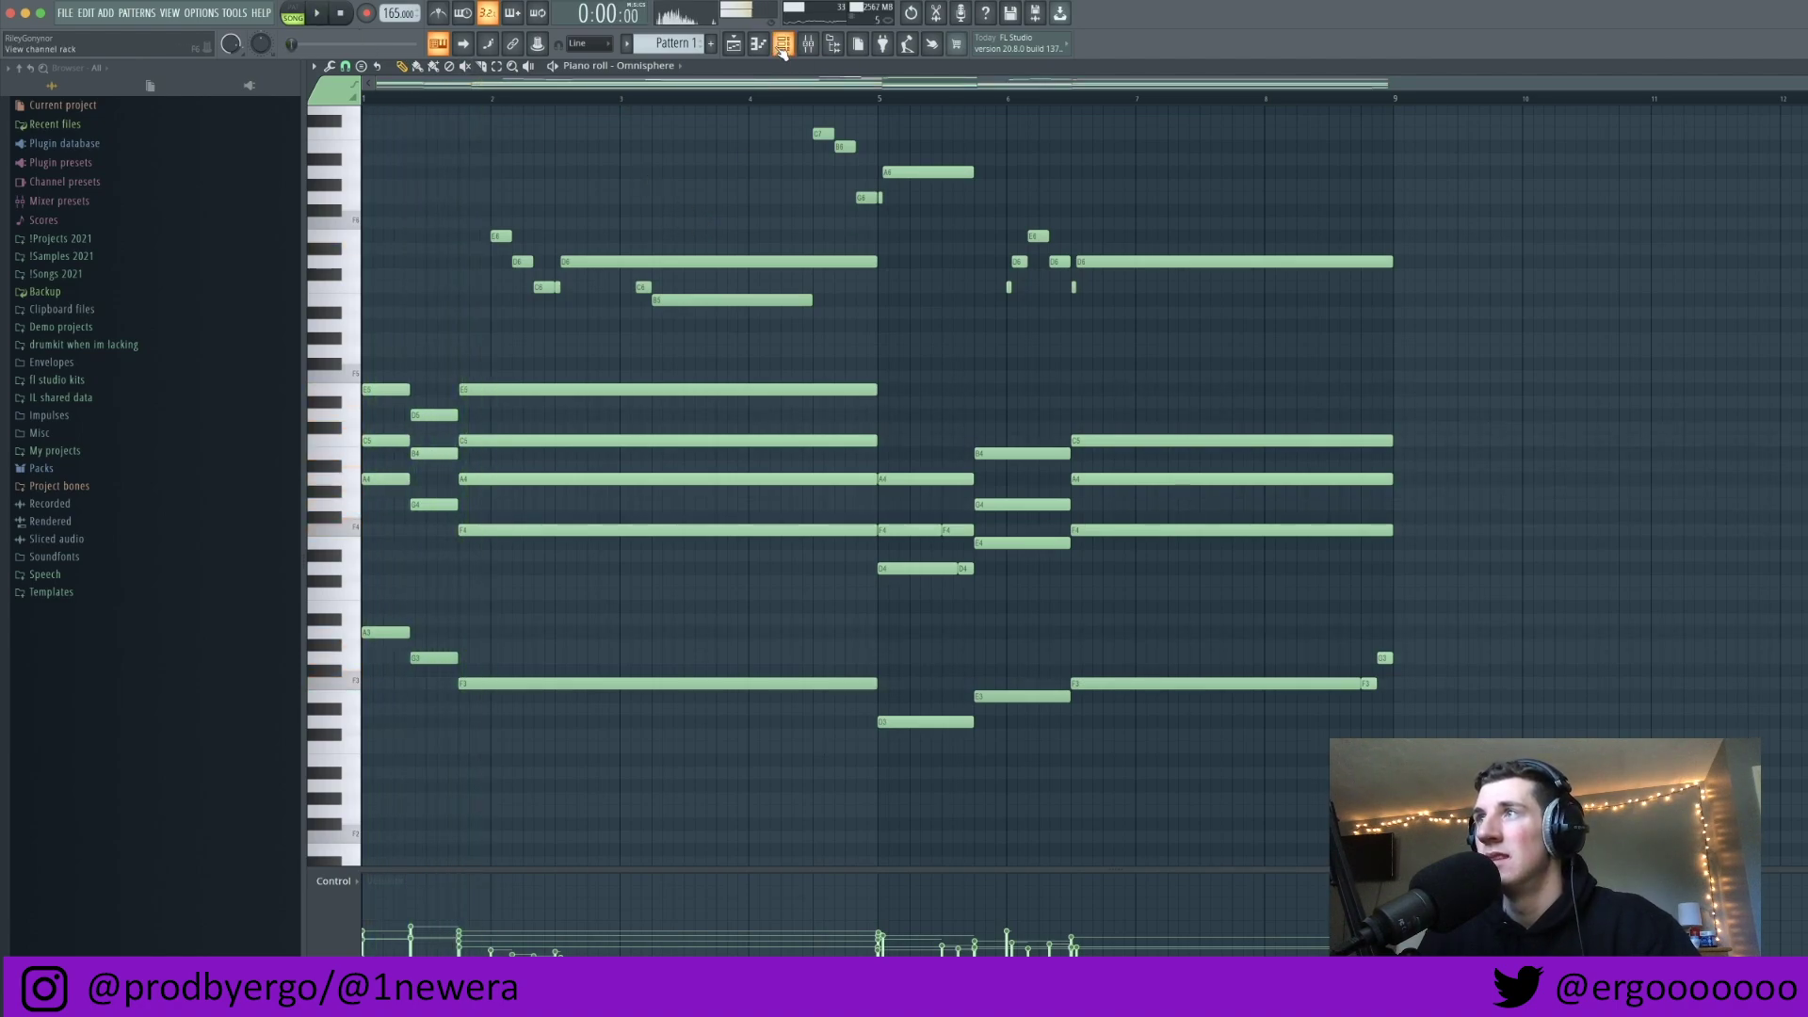
{"action": "left_click", "coordinate": [781, 47]}
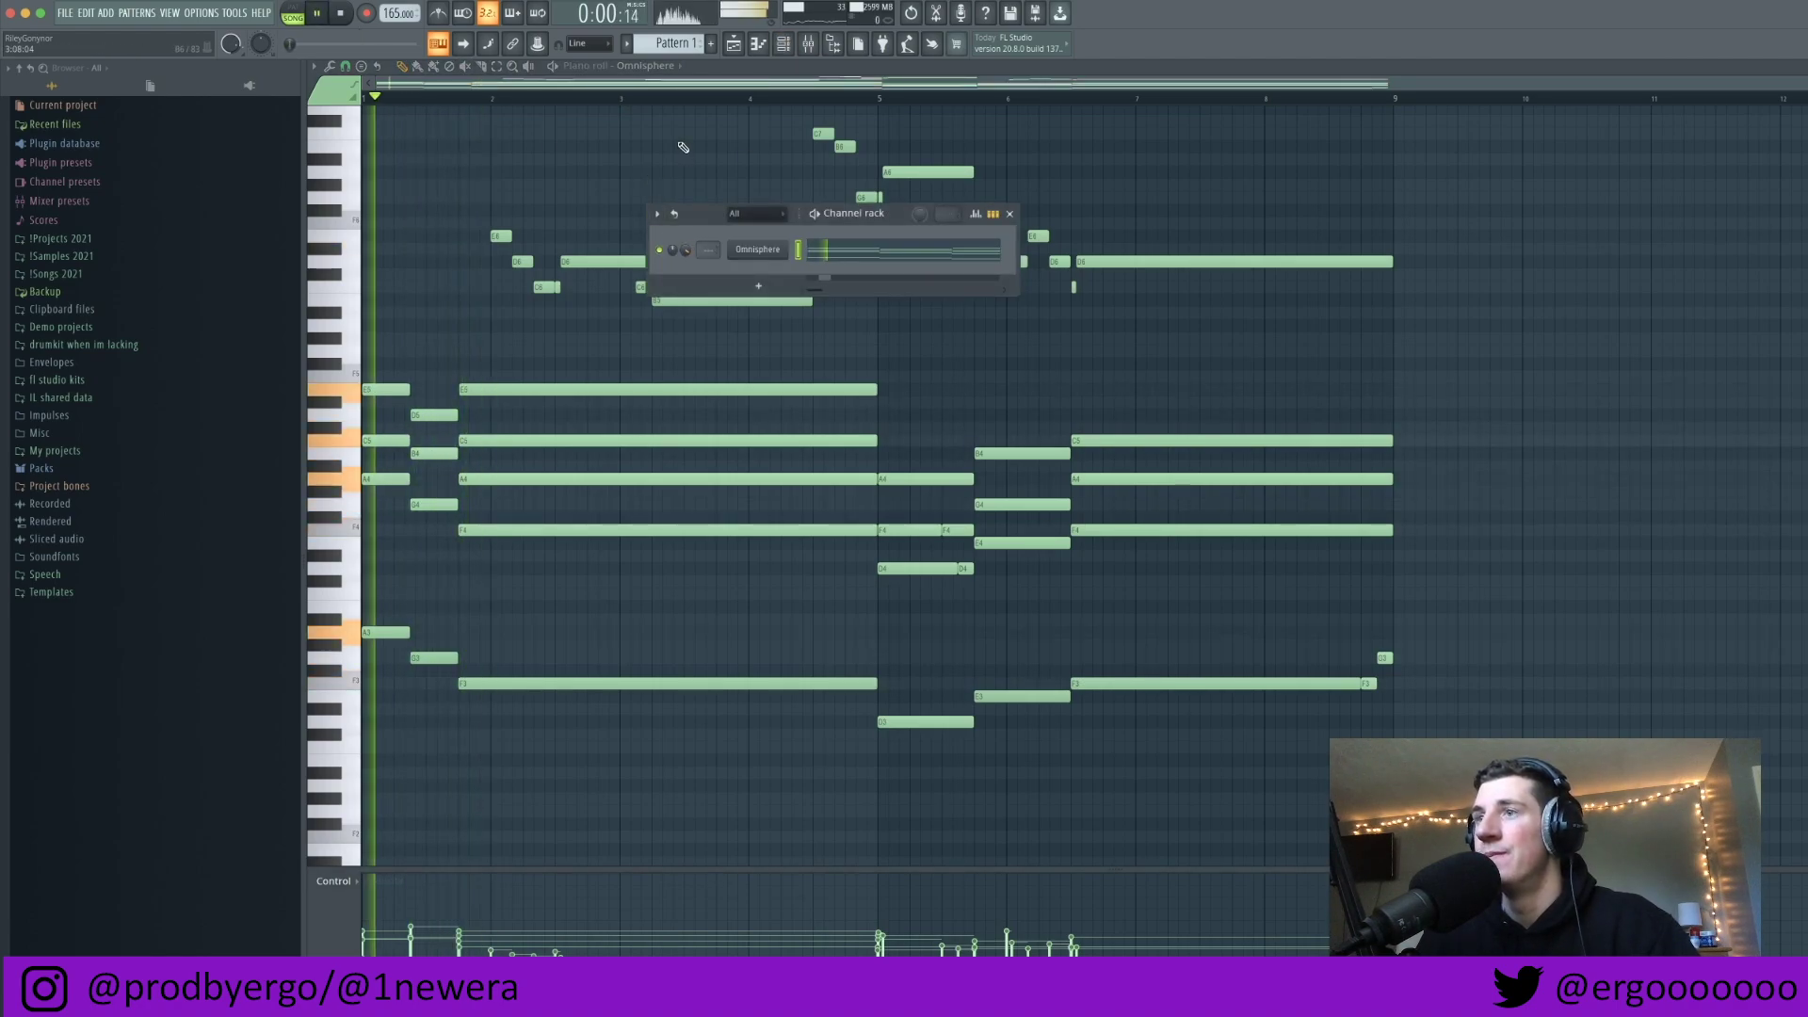
{"action": "left_click", "coordinate": [694, 303]}
{"action": "key", "text": "space"}
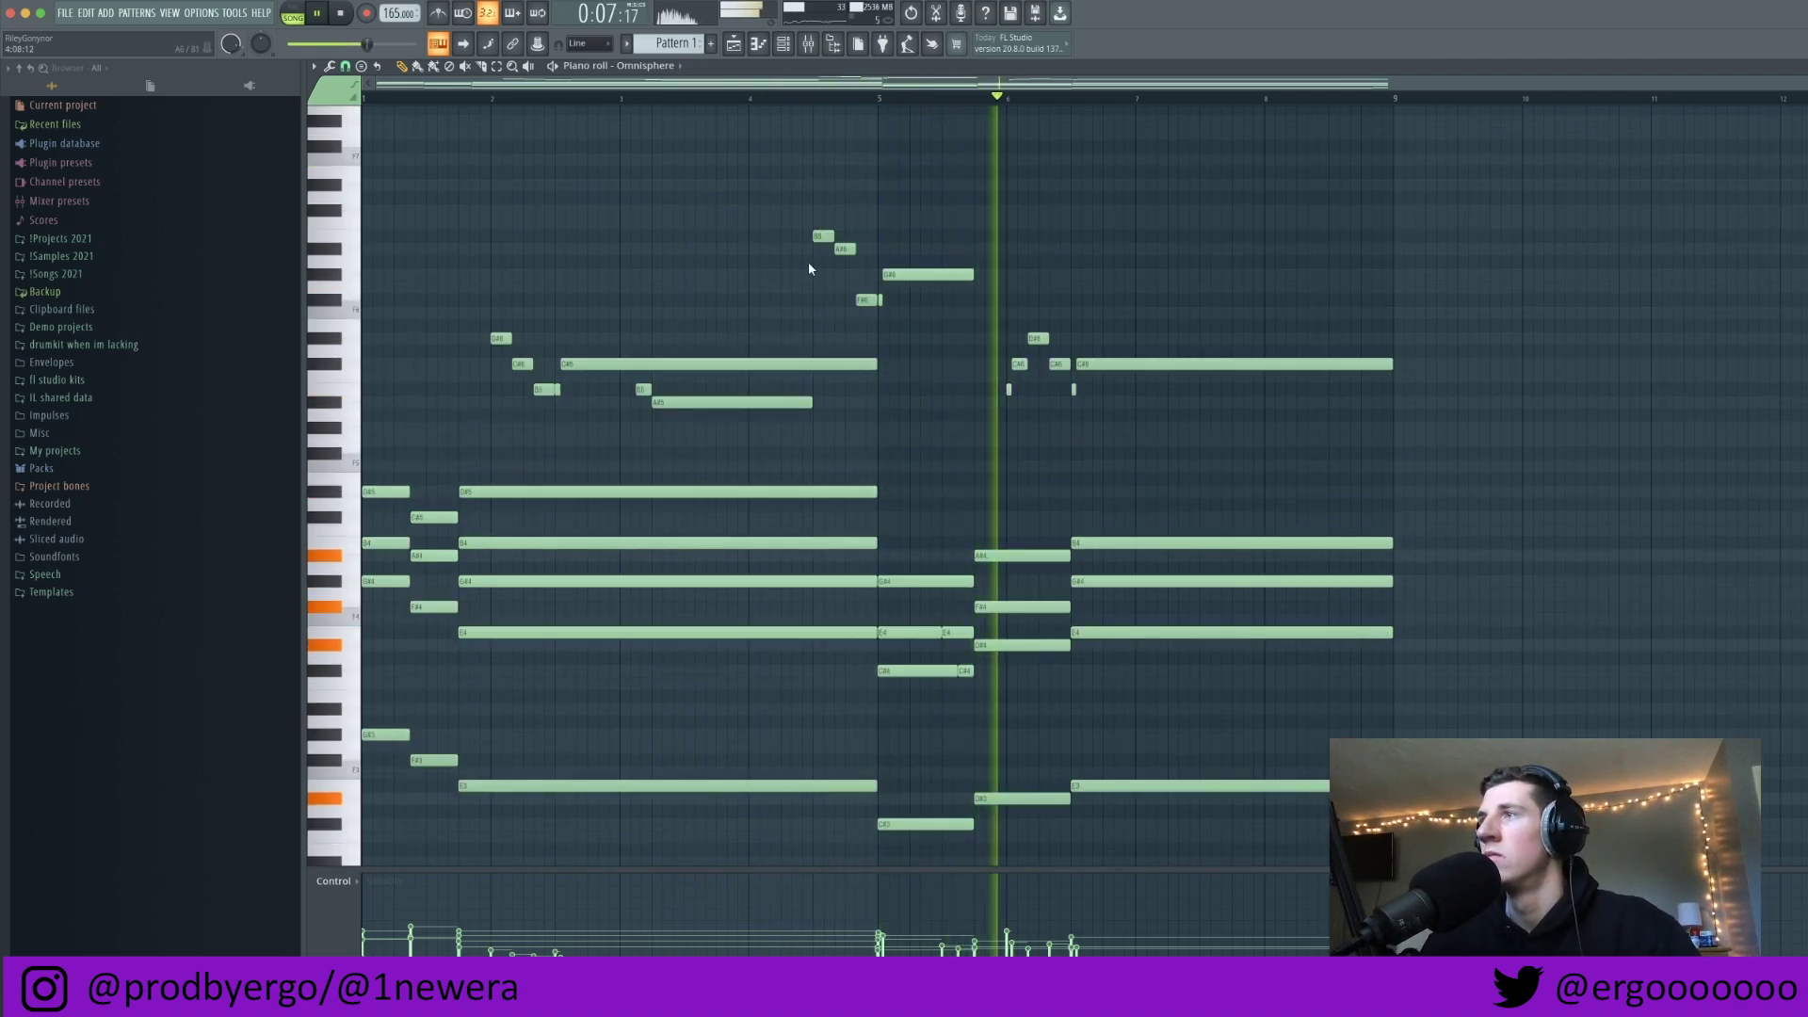
Step: Insert a short A# before the high B near the end of bar 4, starting the B slightly after it
{"action": "scroll", "coordinate": [810, 262], "scroll_direction": "up", "scroll_amount": 5}
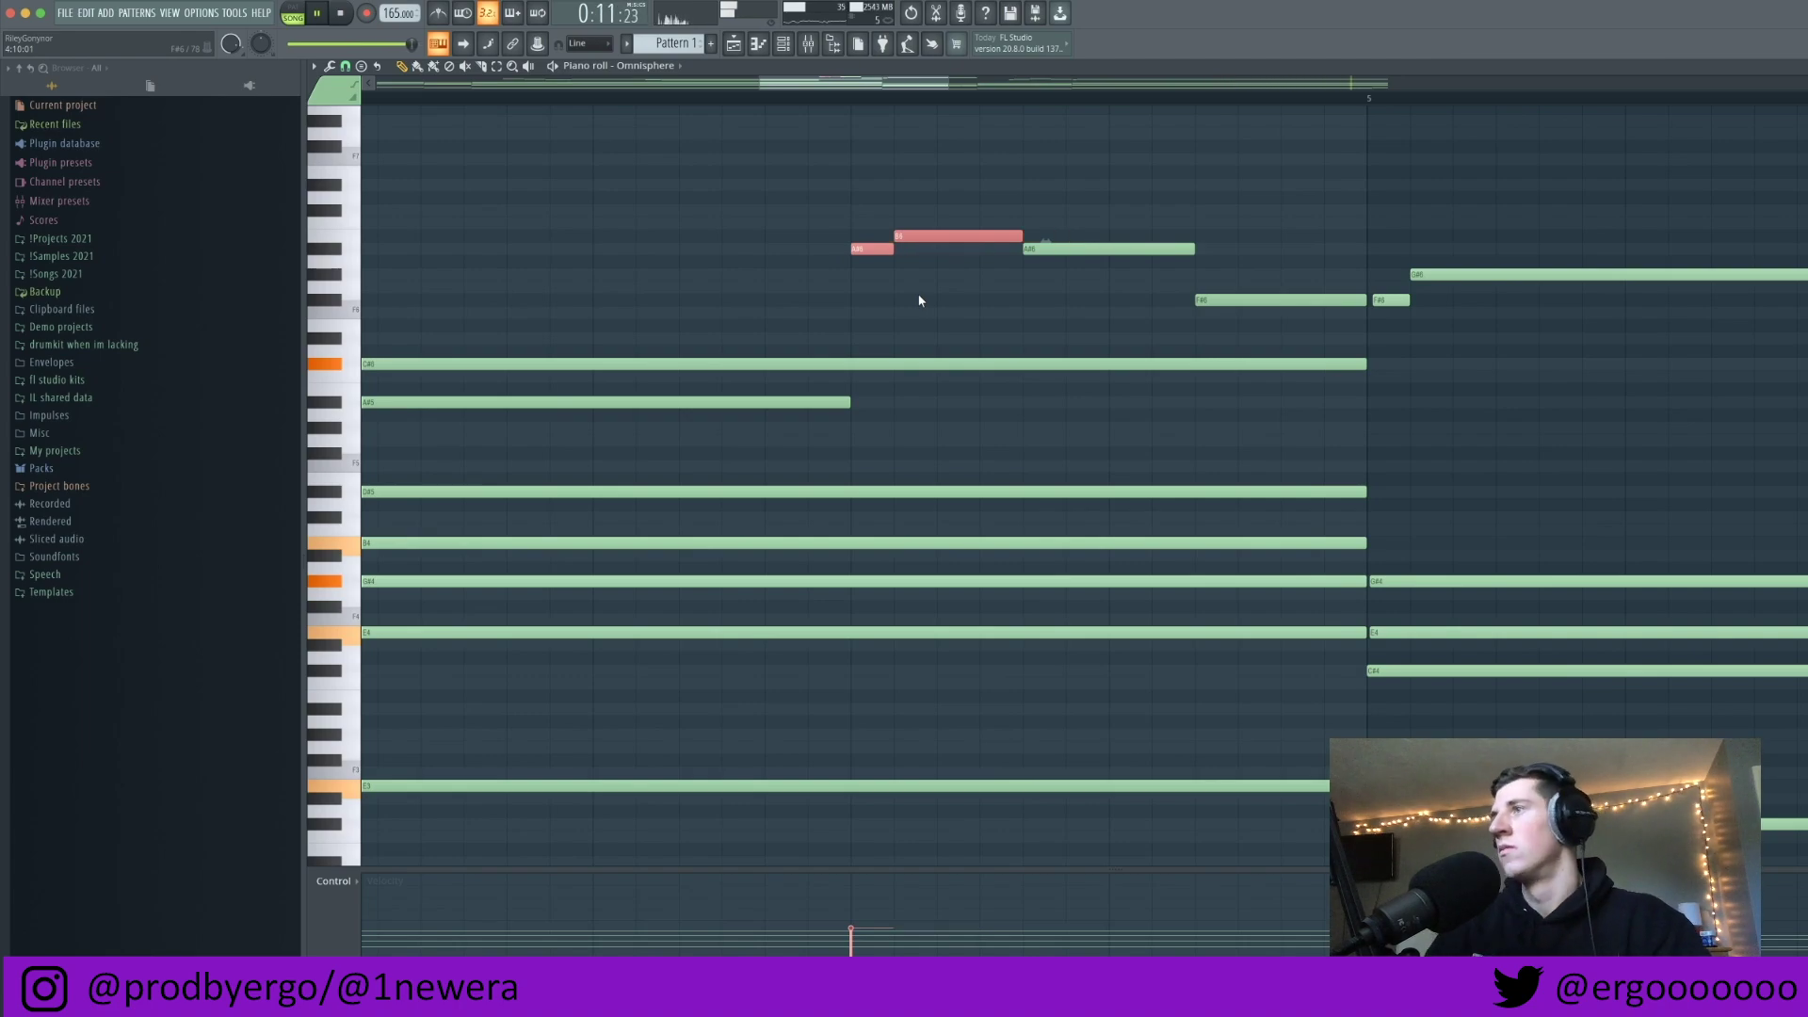
{"action": "scroll", "coordinate": [810, 306], "scroll_direction": "down", "scroll_amount": 5}
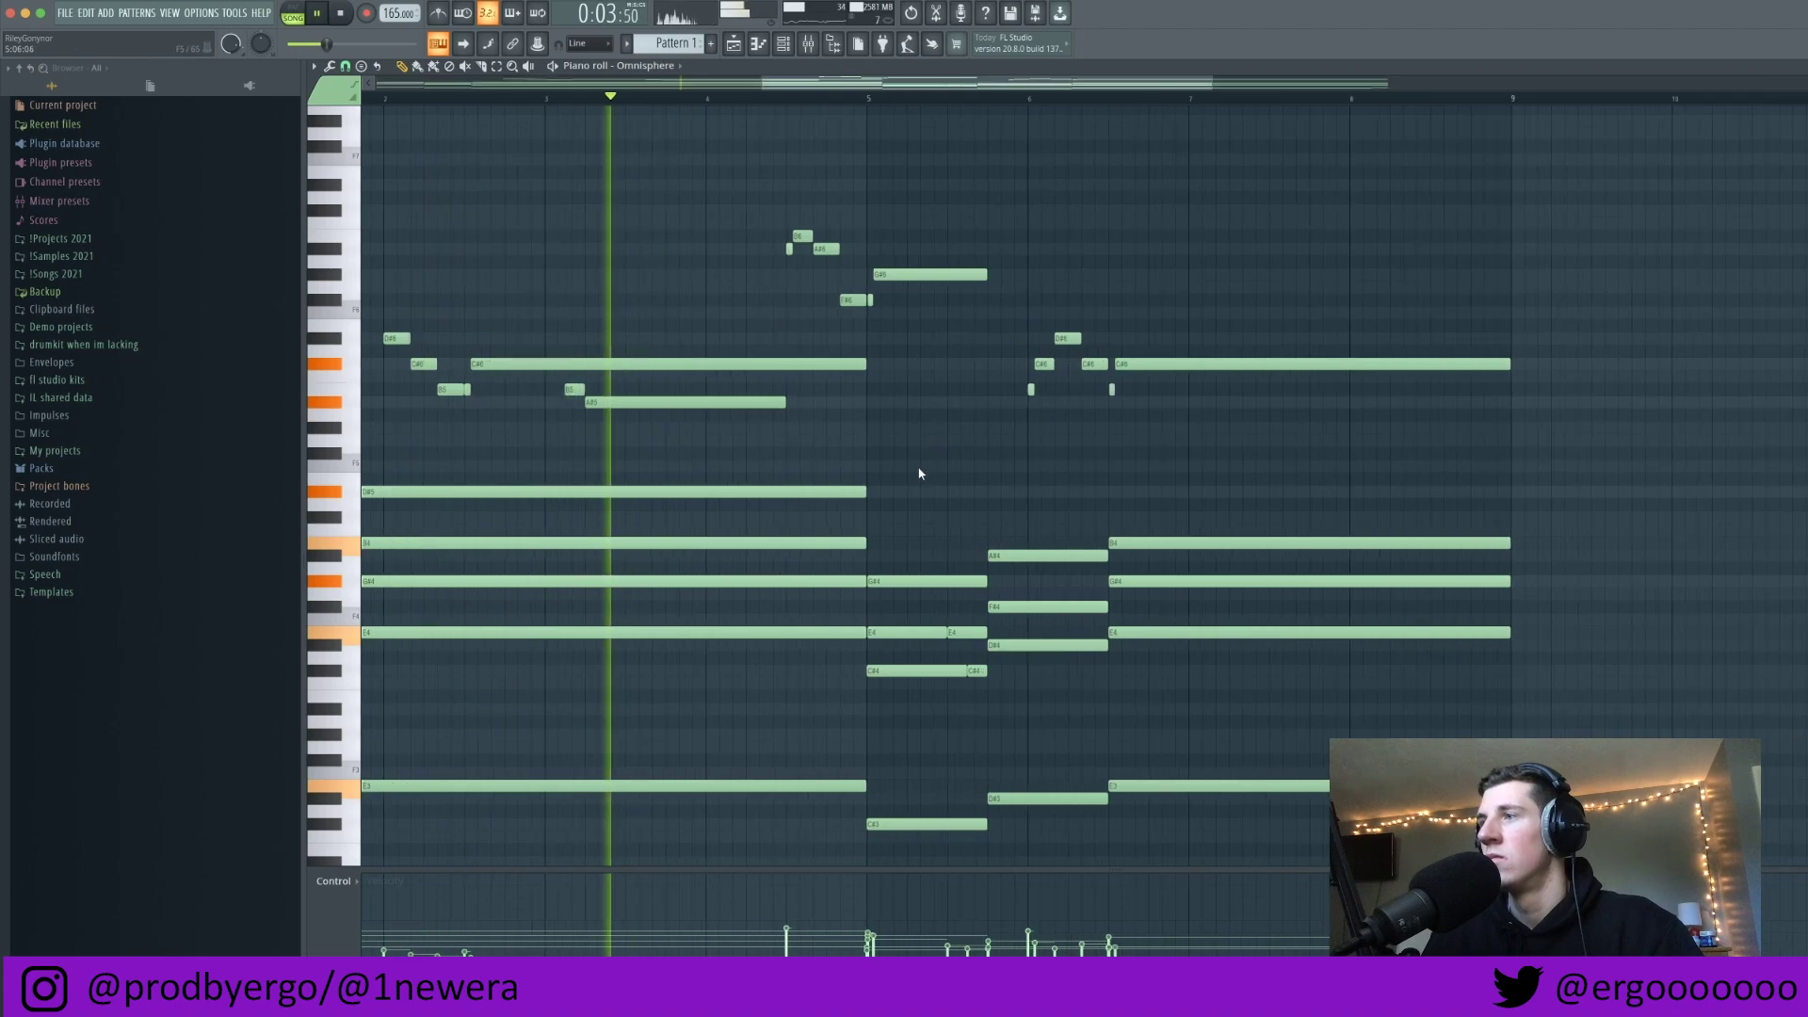
Step: Add a B4 held for the full length of the first bar 5 chord, and play the pattern
{"action": "scroll", "coordinate": [918, 475], "scroll_direction": "up", "scroll_amount": 4}
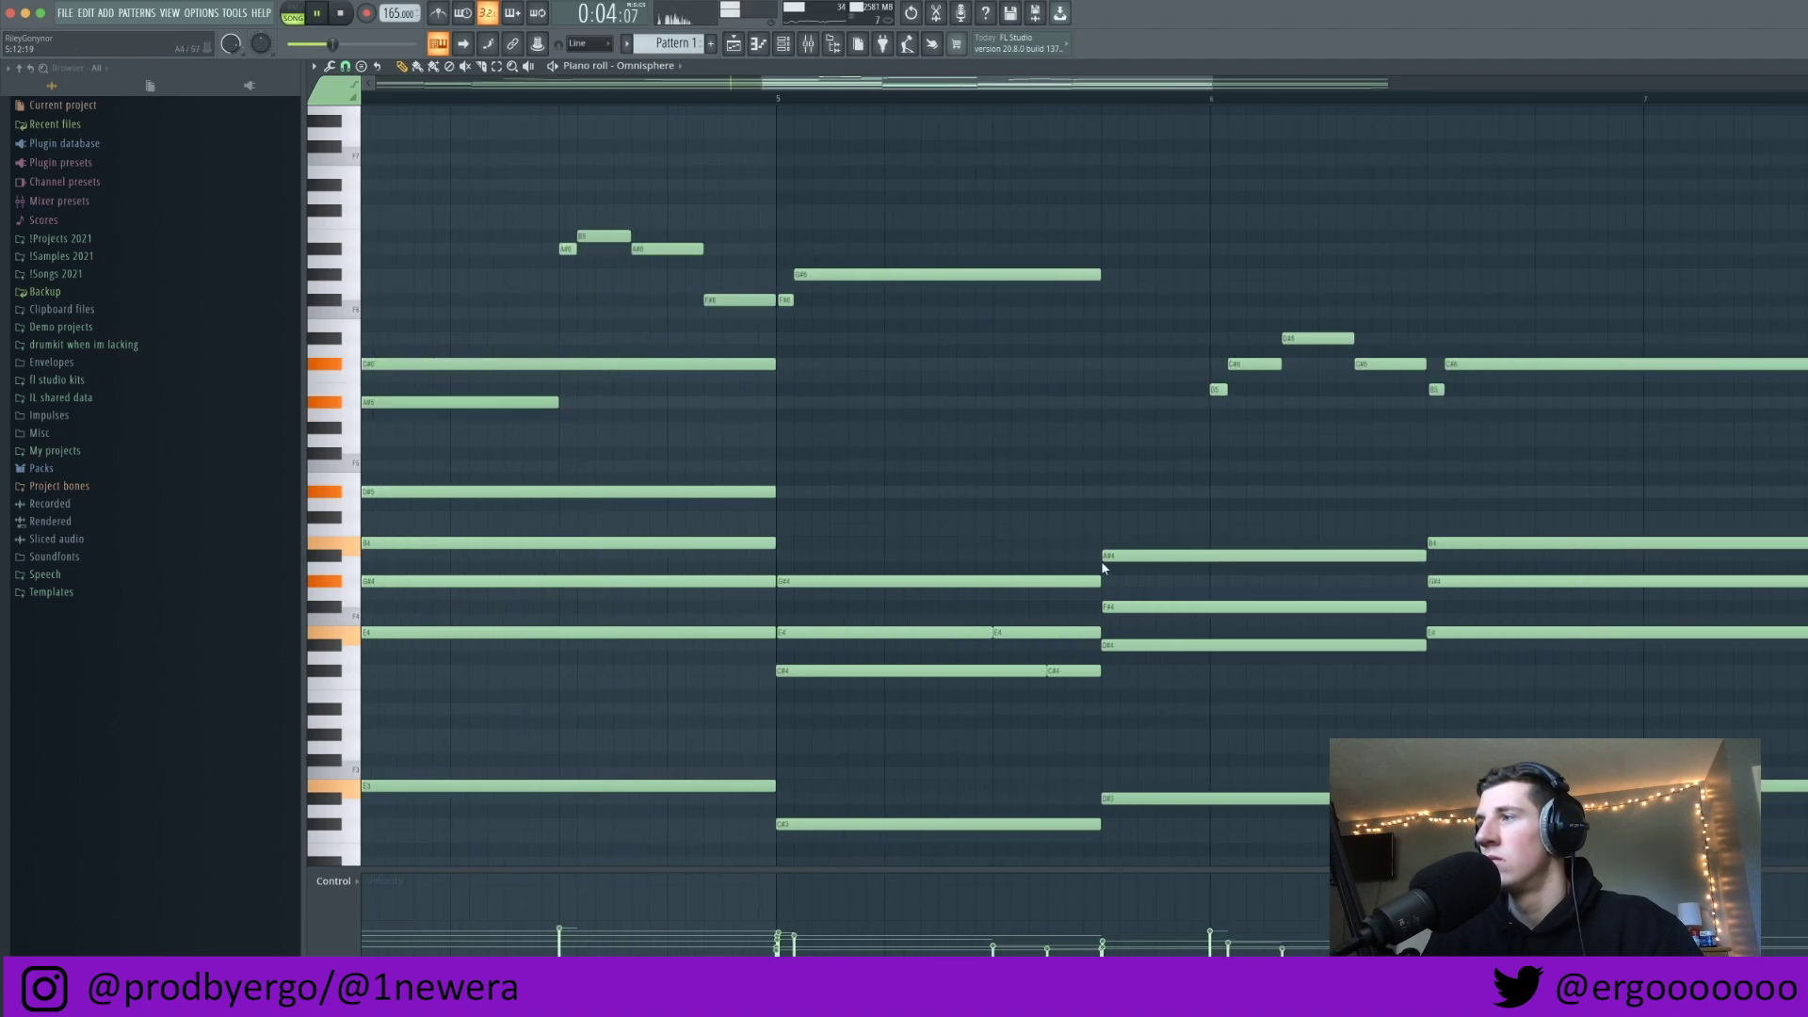
{"action": "left_click", "coordinate": [810, 543]}
{"action": "key", "text": "space"}
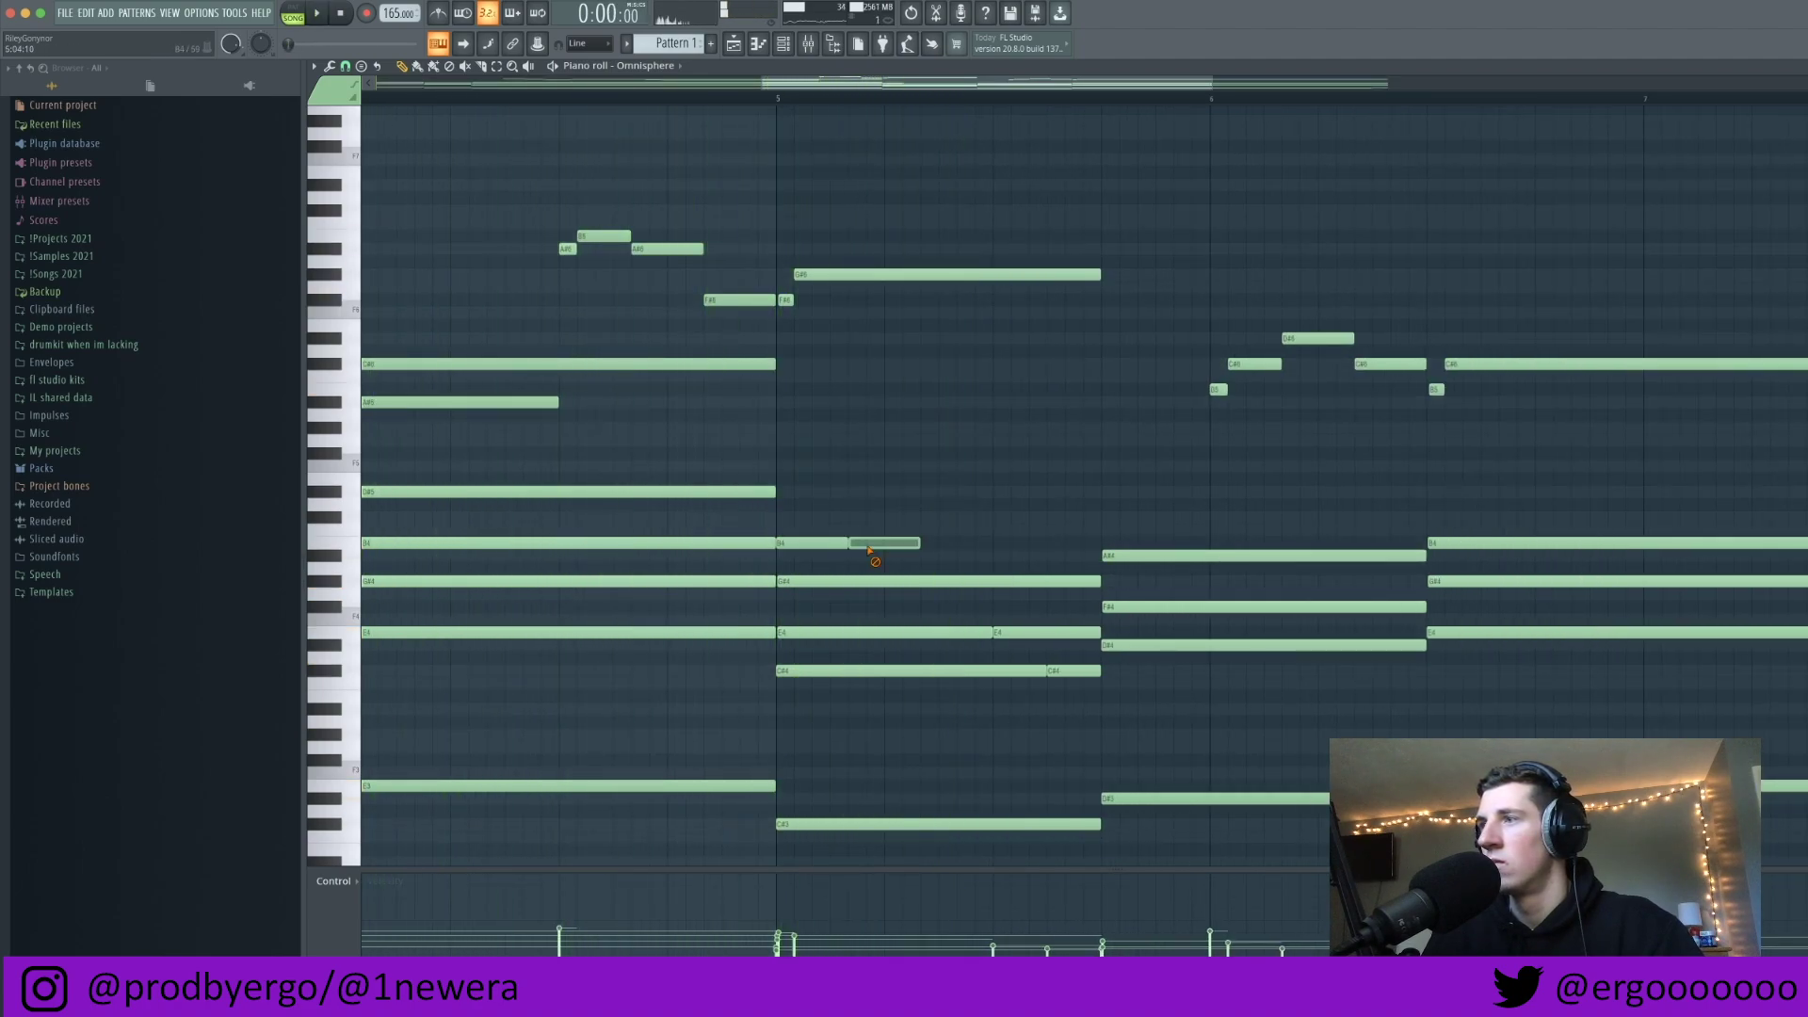
{"action": "left_click", "coordinate": [796, 106]}
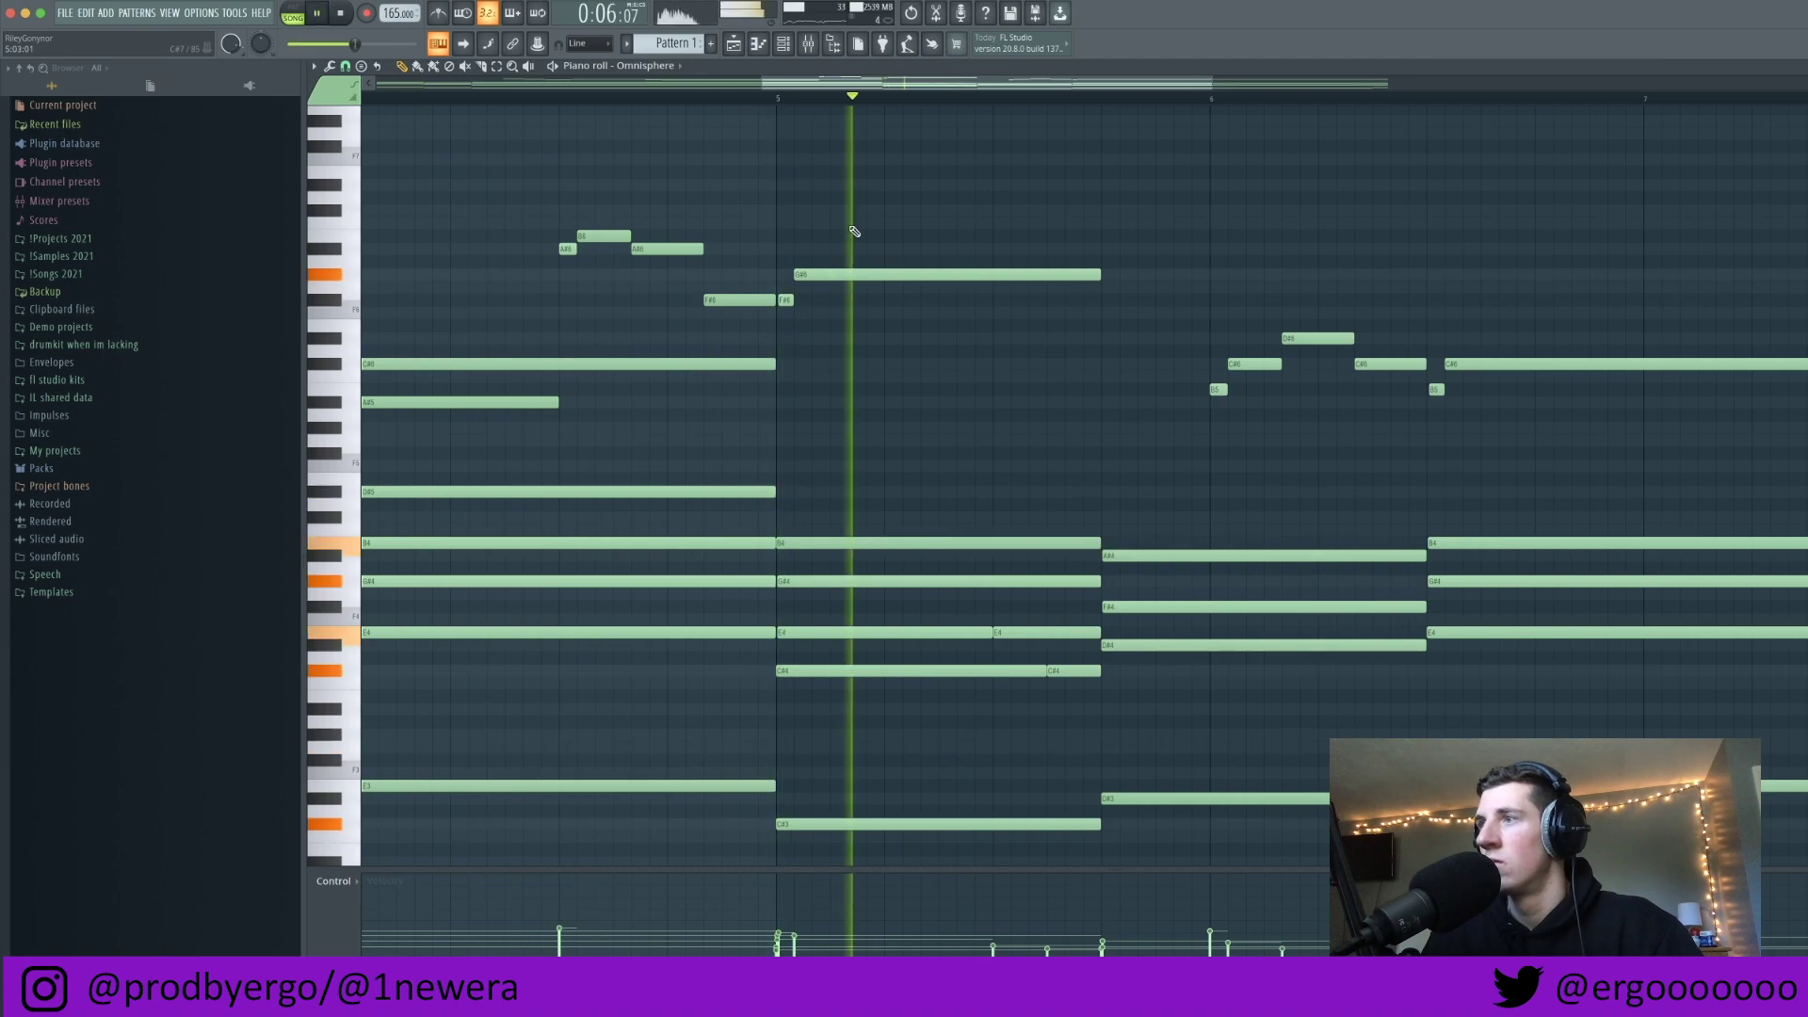
{"action": "scroll", "coordinate": [922, 470], "scroll_direction": "down", "scroll_amount": 4}
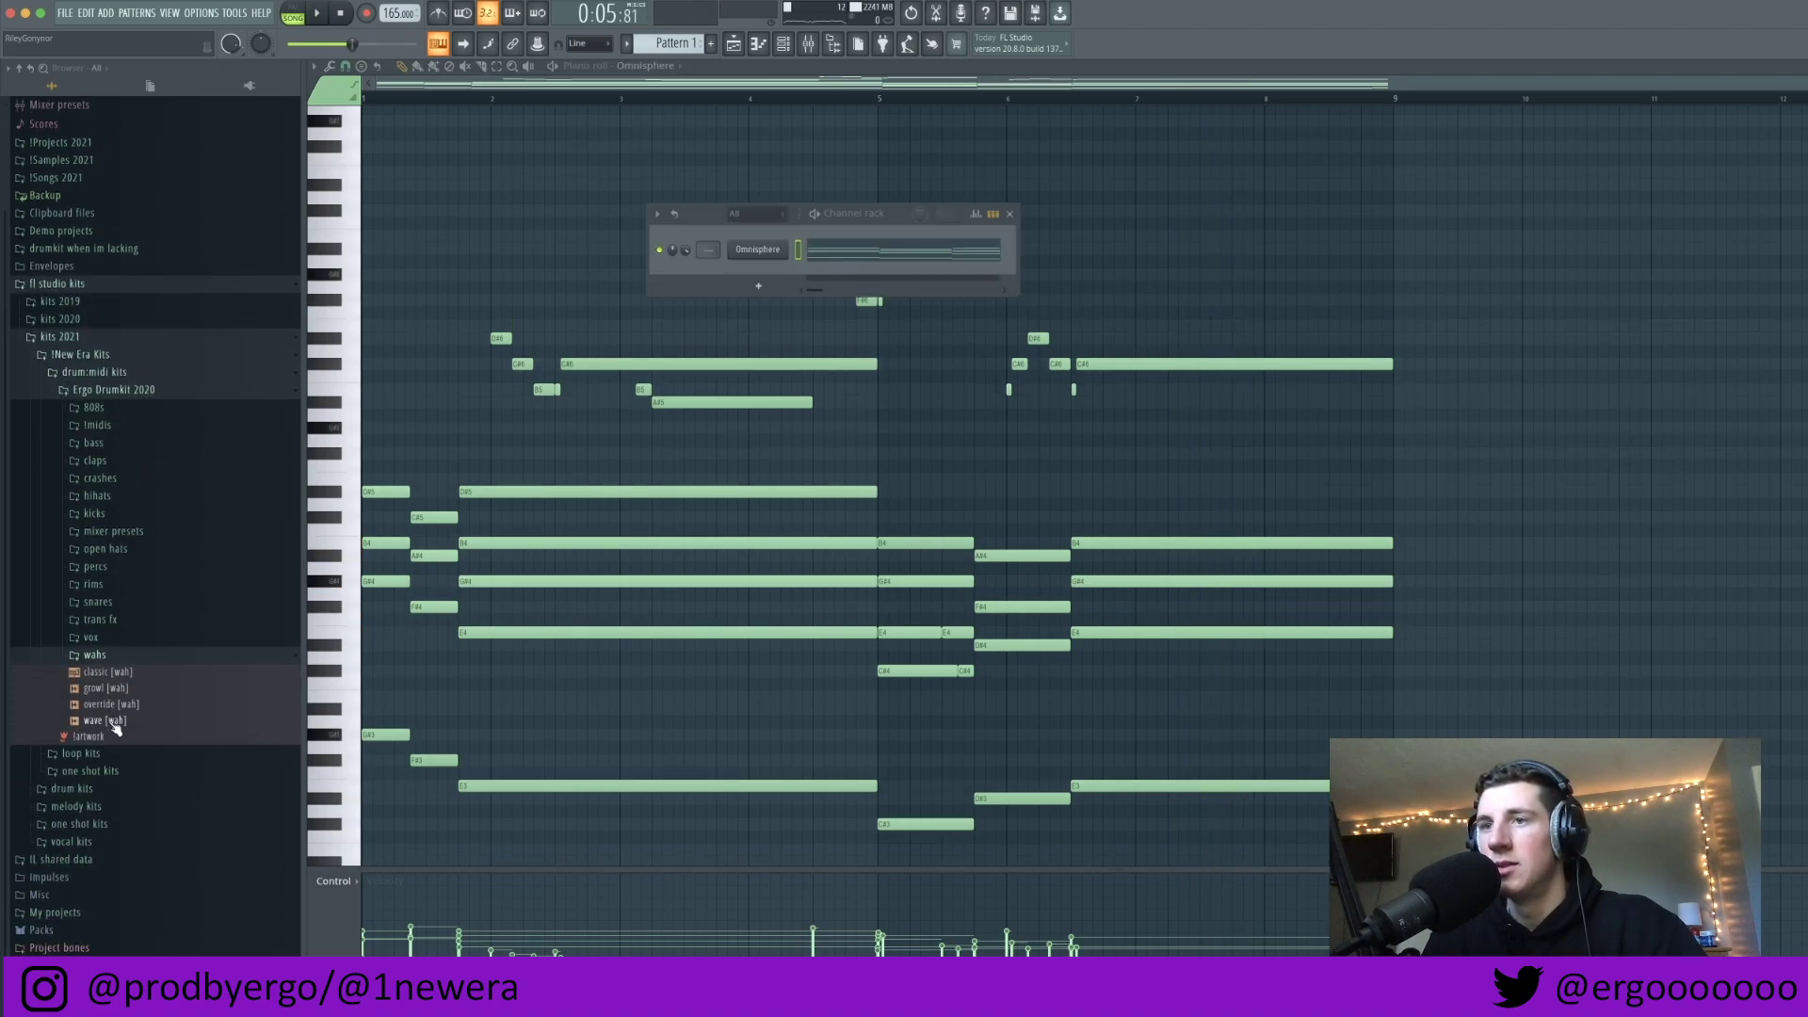
Step: Load the override [wah] sample as a new channel and place F#4 notes at the starts of bars 1 and 5
{"action": "left_click_drag", "start_coordinate": [129, 704], "coordinate": [688, 275]}
{"action": "right_click", "coordinate": [785, 269]}
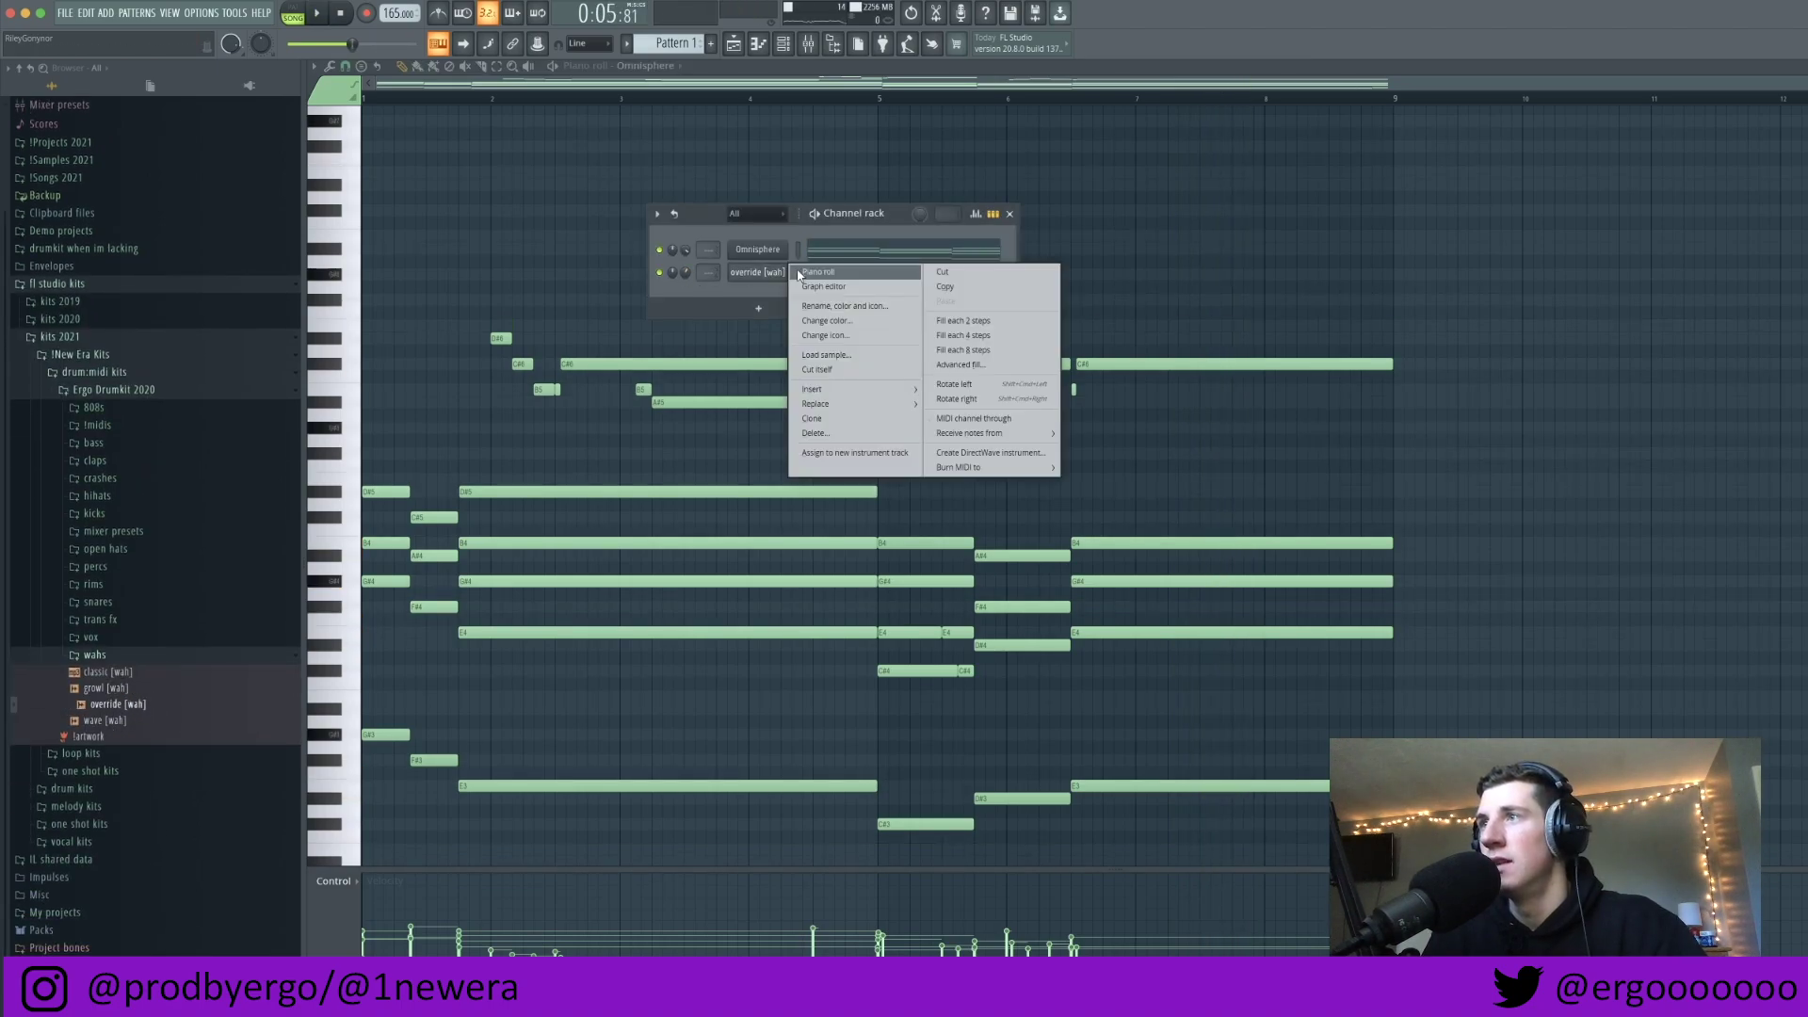
{"action": "left_click", "coordinate": [805, 273]}
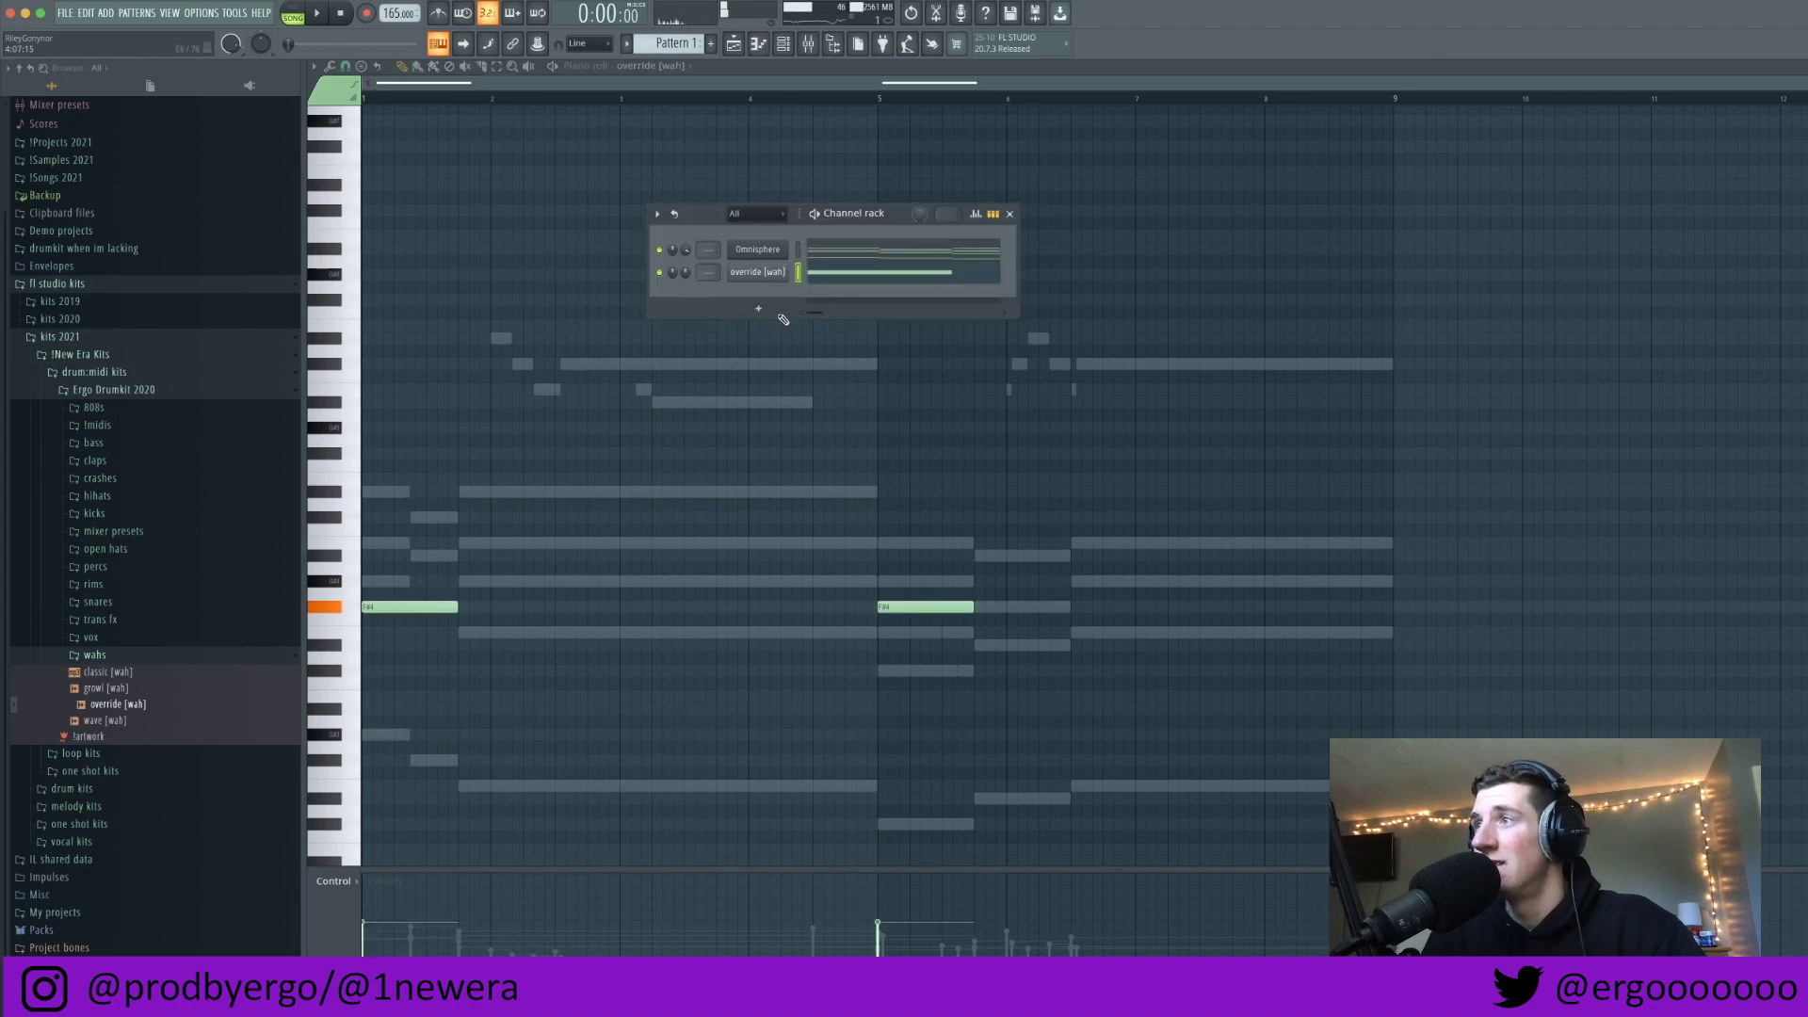
Step: Insert a Kontakt channel and open its empty piano roll
{"action": "right_click", "coordinate": [779, 272]}
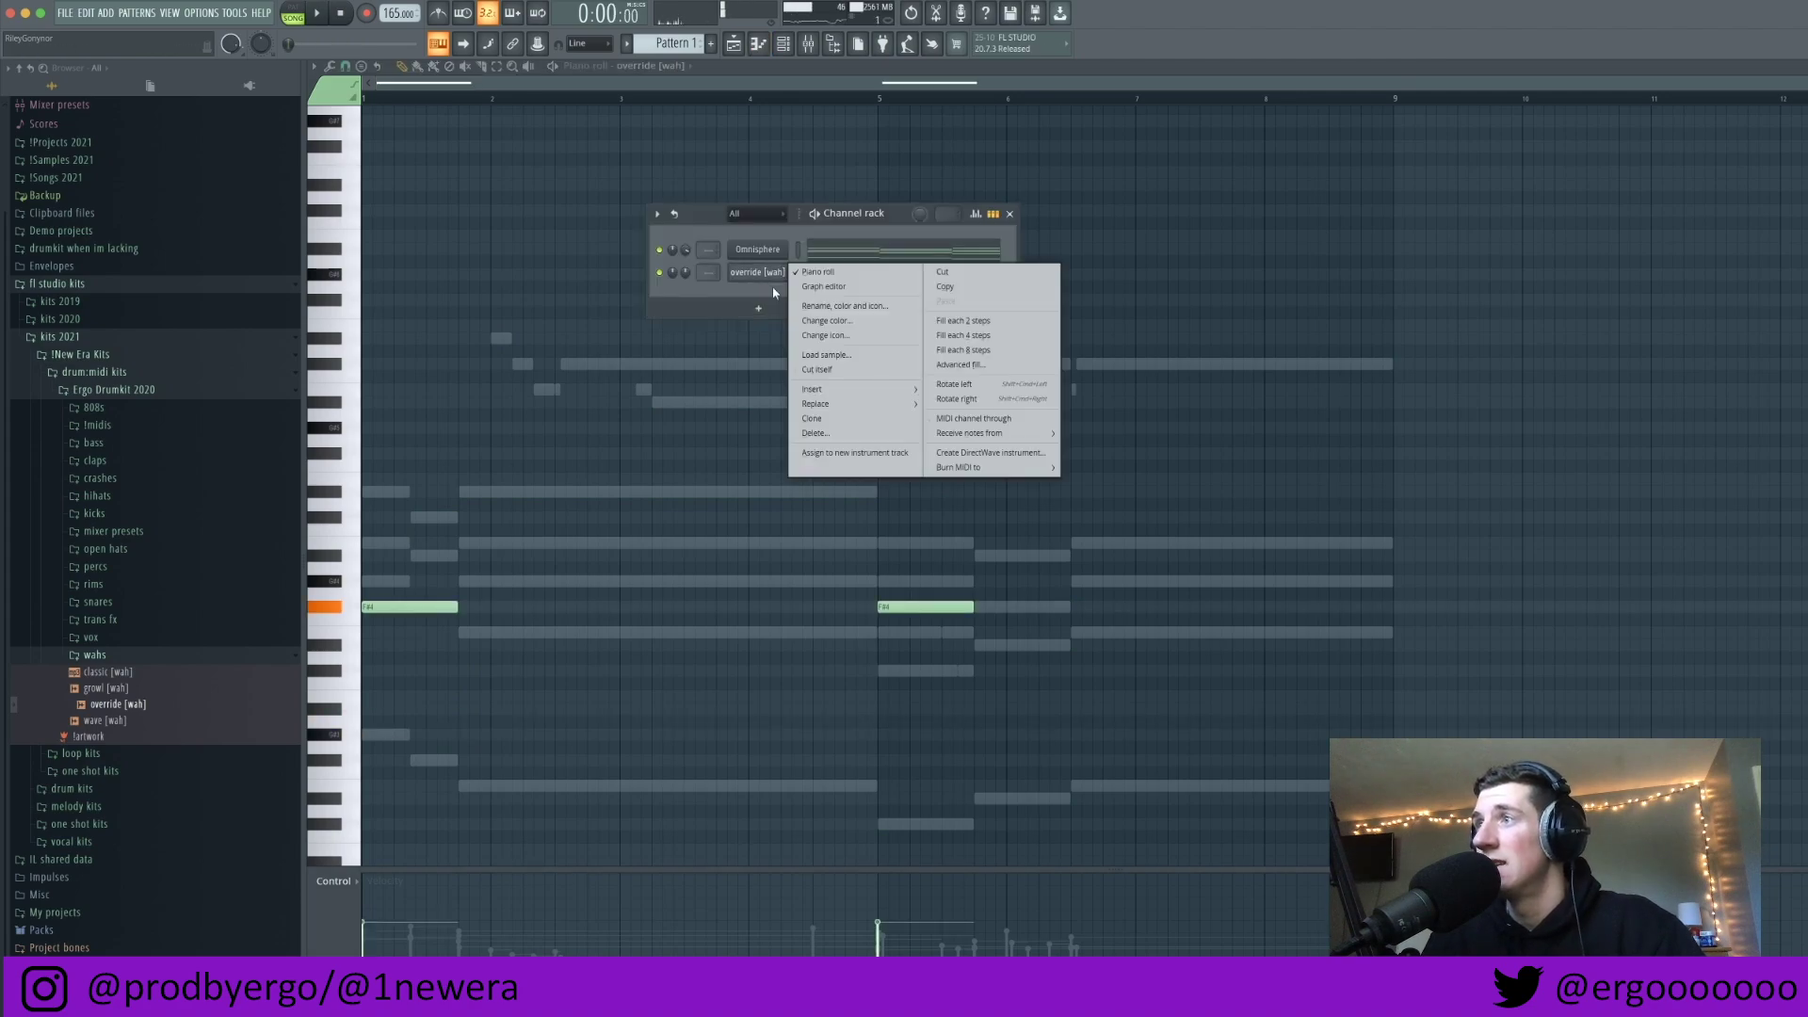
{"action": "mouse_move", "coordinate": [844, 387]}
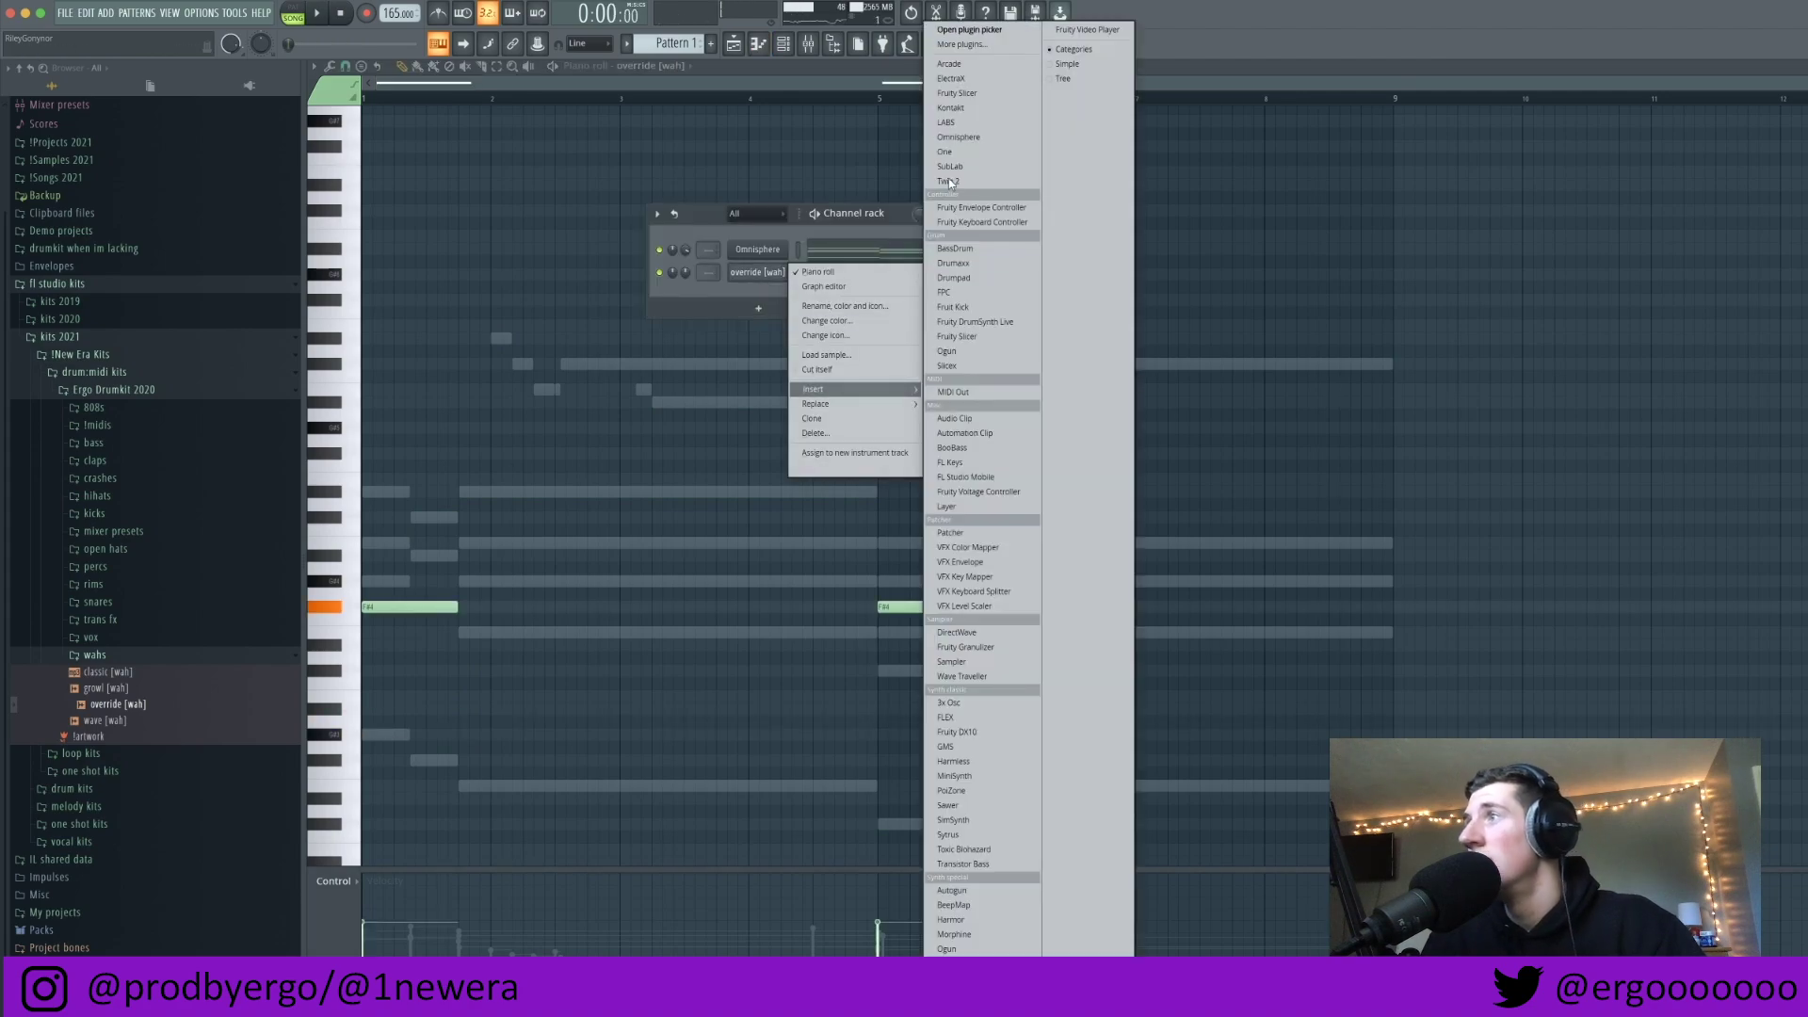
{"action": "left_click", "coordinate": [952, 108]}
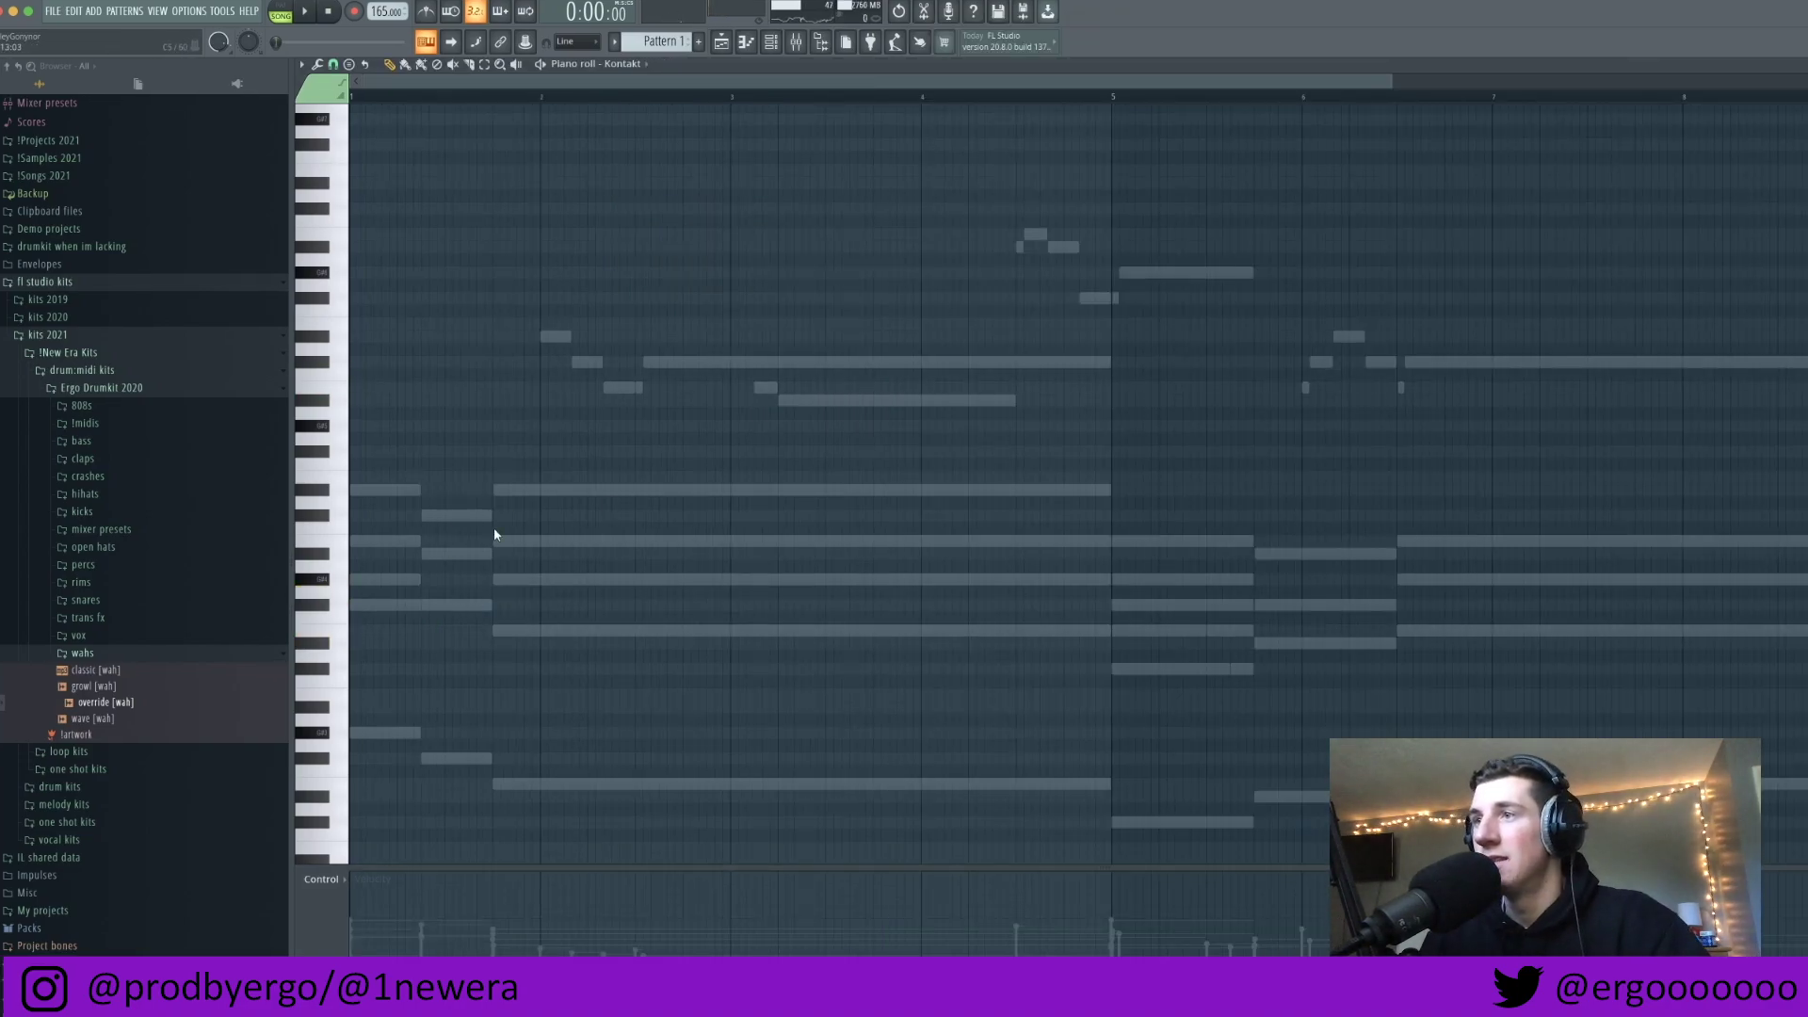
Step: Draw a rising G#5, A#5, B5, C#6, C#6, D#6 run through bar 1 of the Kontakt part and play it
{"action": "scroll", "coordinate": [493, 534], "scroll_direction": "down", "scroll_amount": 2}
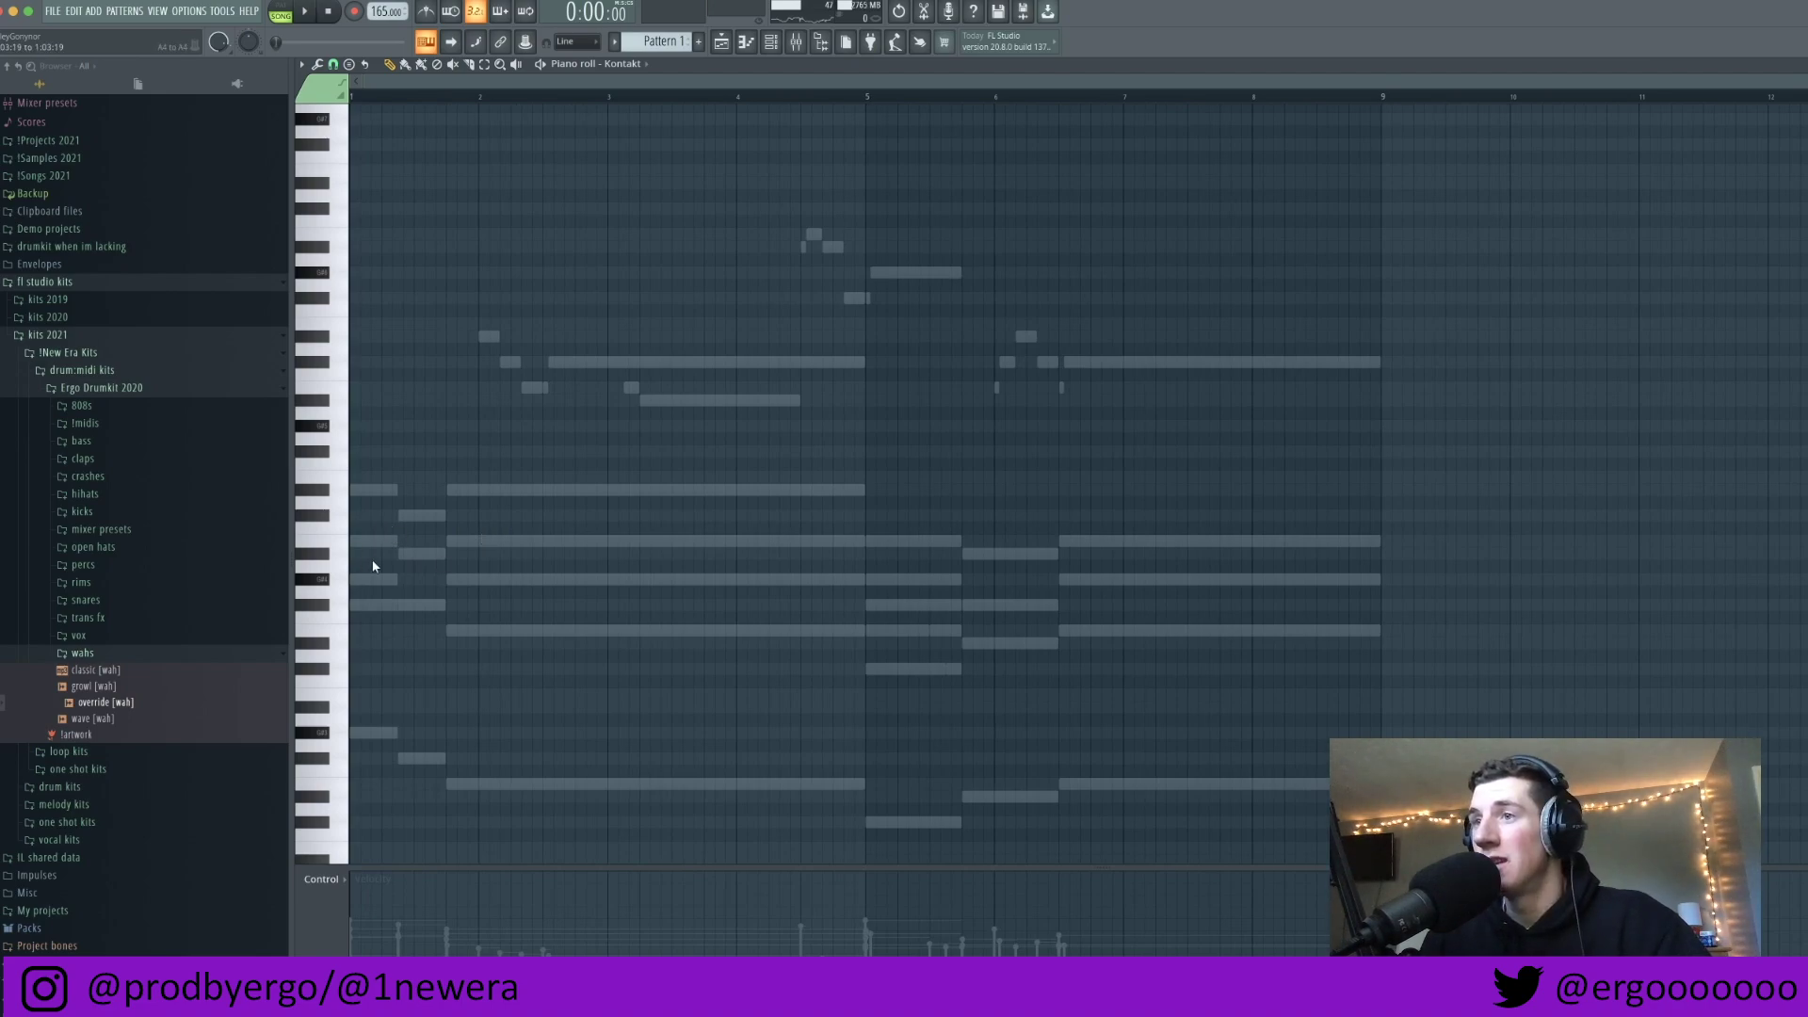
{"action": "scroll", "coordinate": [377, 566], "scroll_direction": "up", "scroll_amount": 4}
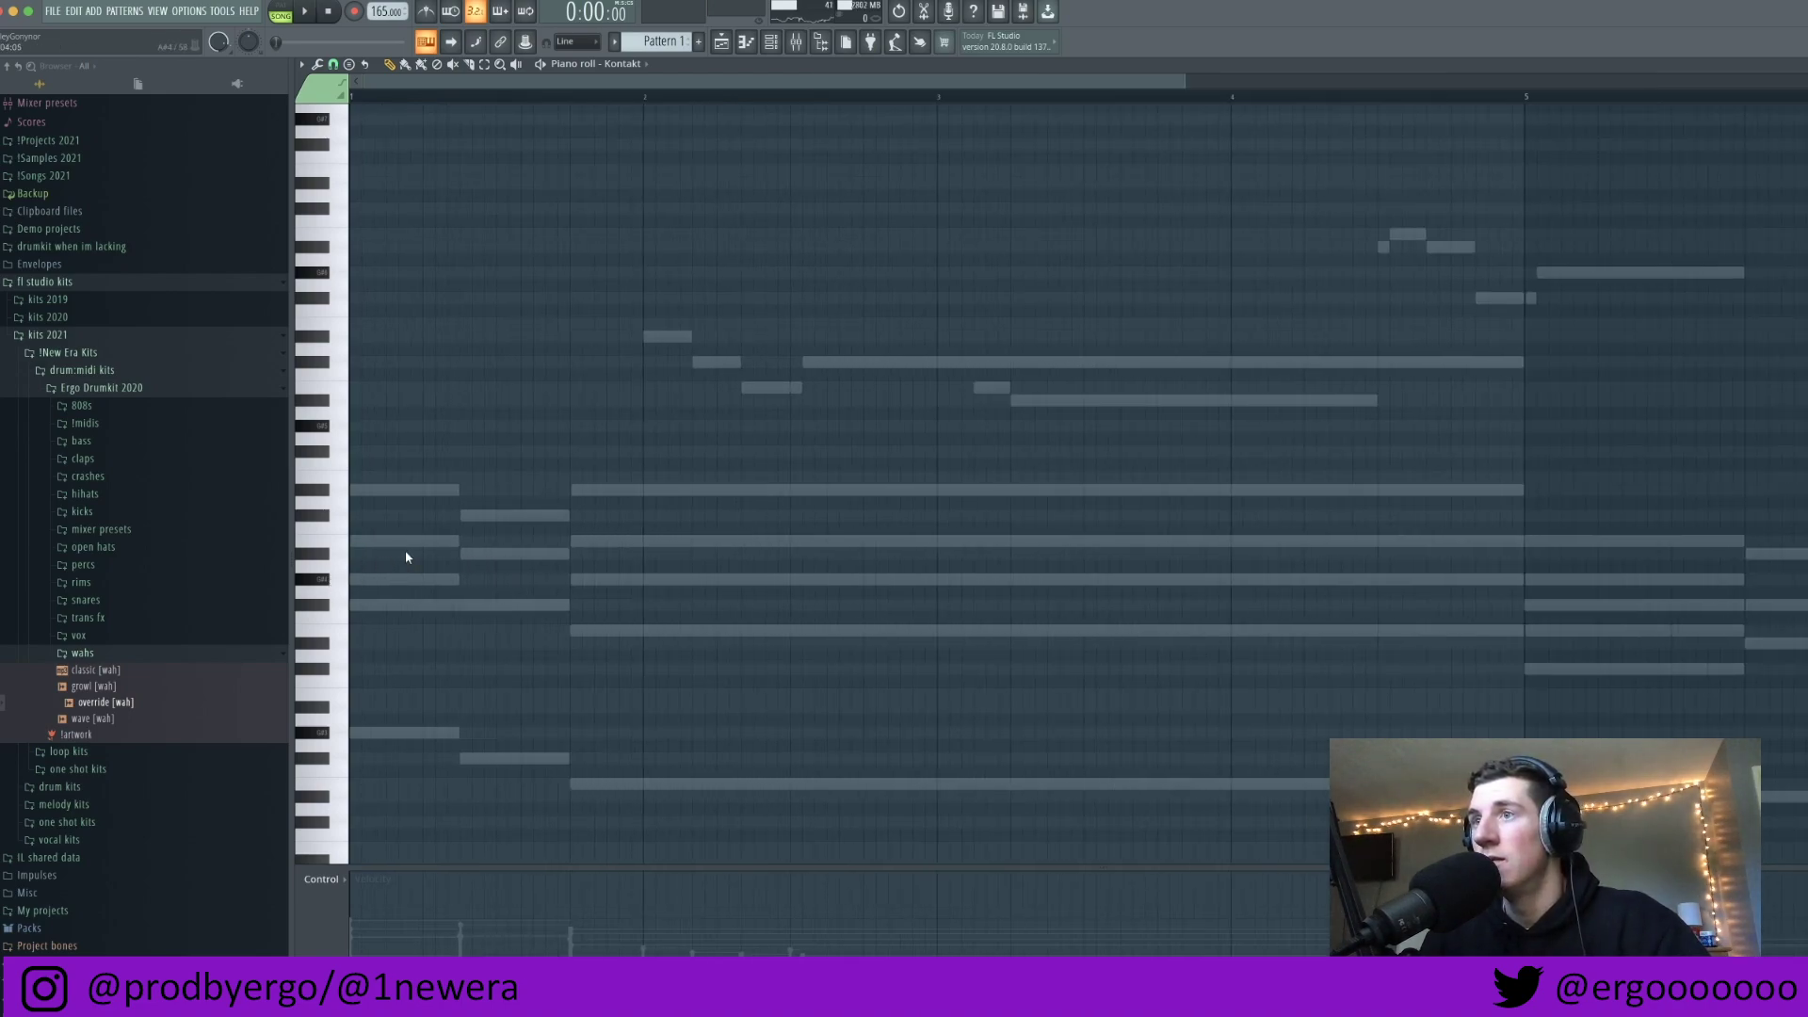
{"action": "scroll", "coordinate": [405, 555], "scroll_direction": "down", "scroll_amount": 2}
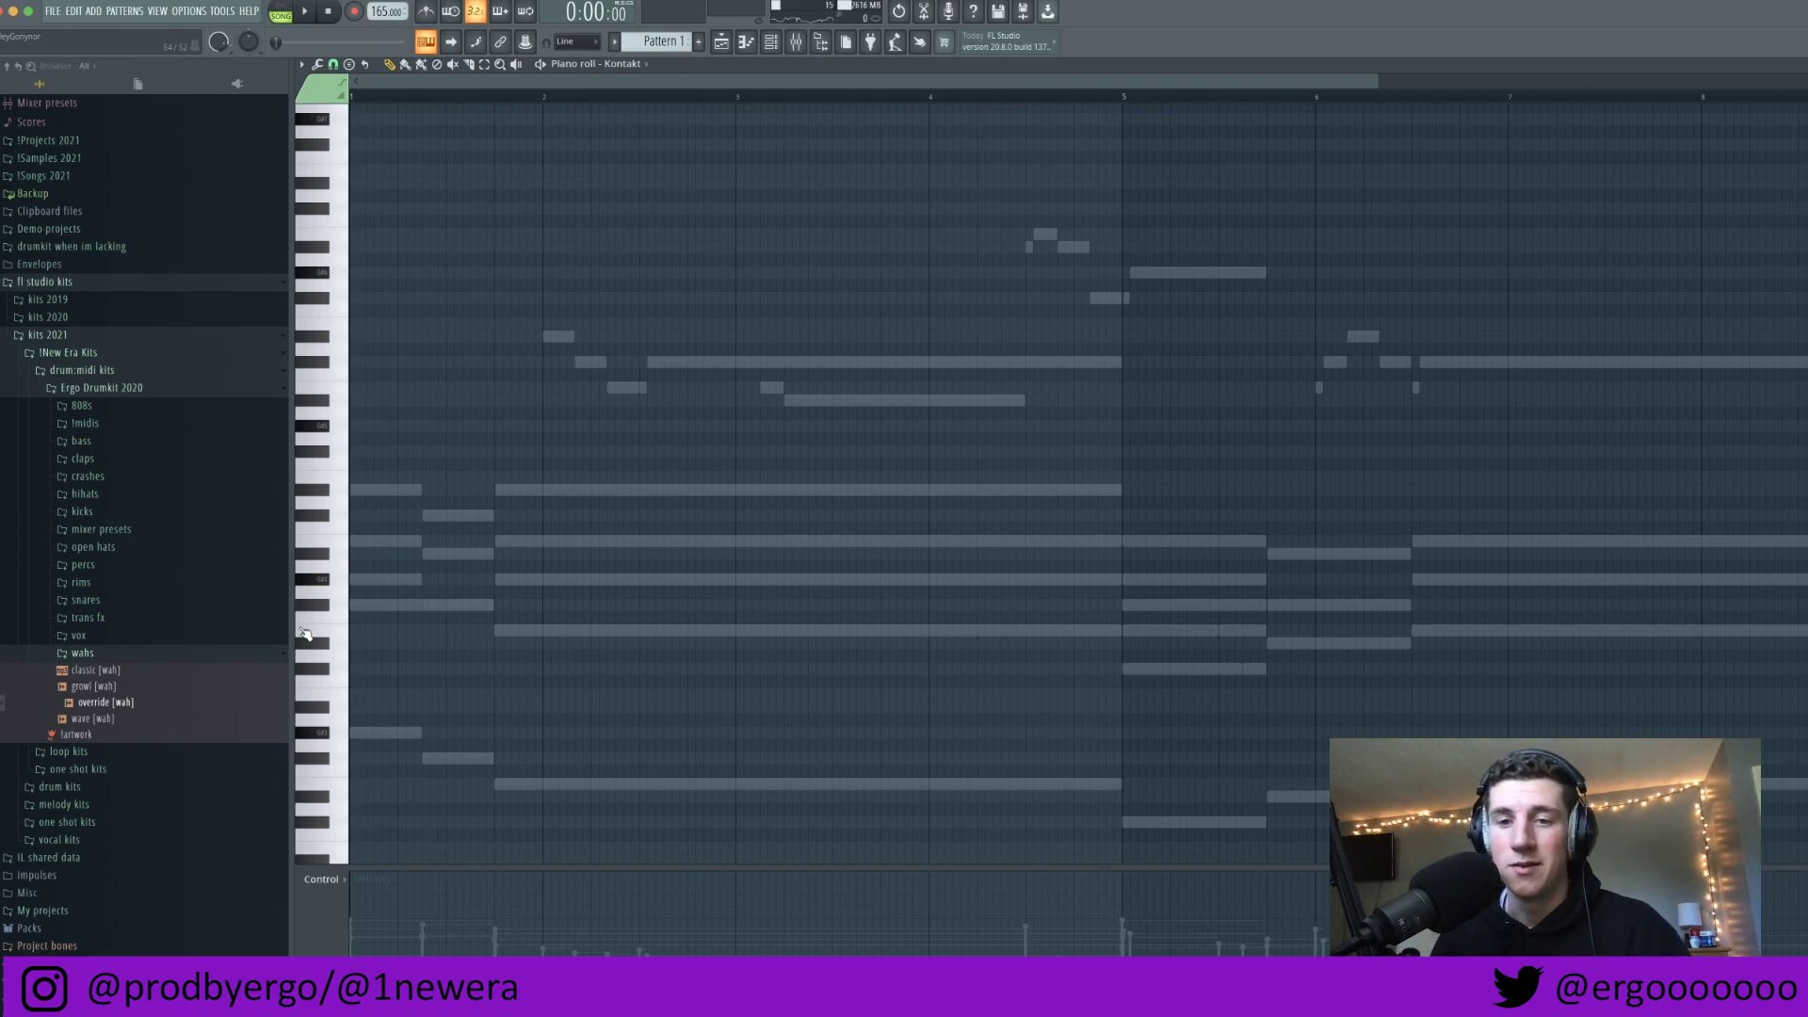
{"action": "scroll", "coordinate": [405, 556], "scroll_direction": "down", "scroll_amount": 1}
{"action": "left_click", "coordinate": [399, 451]}
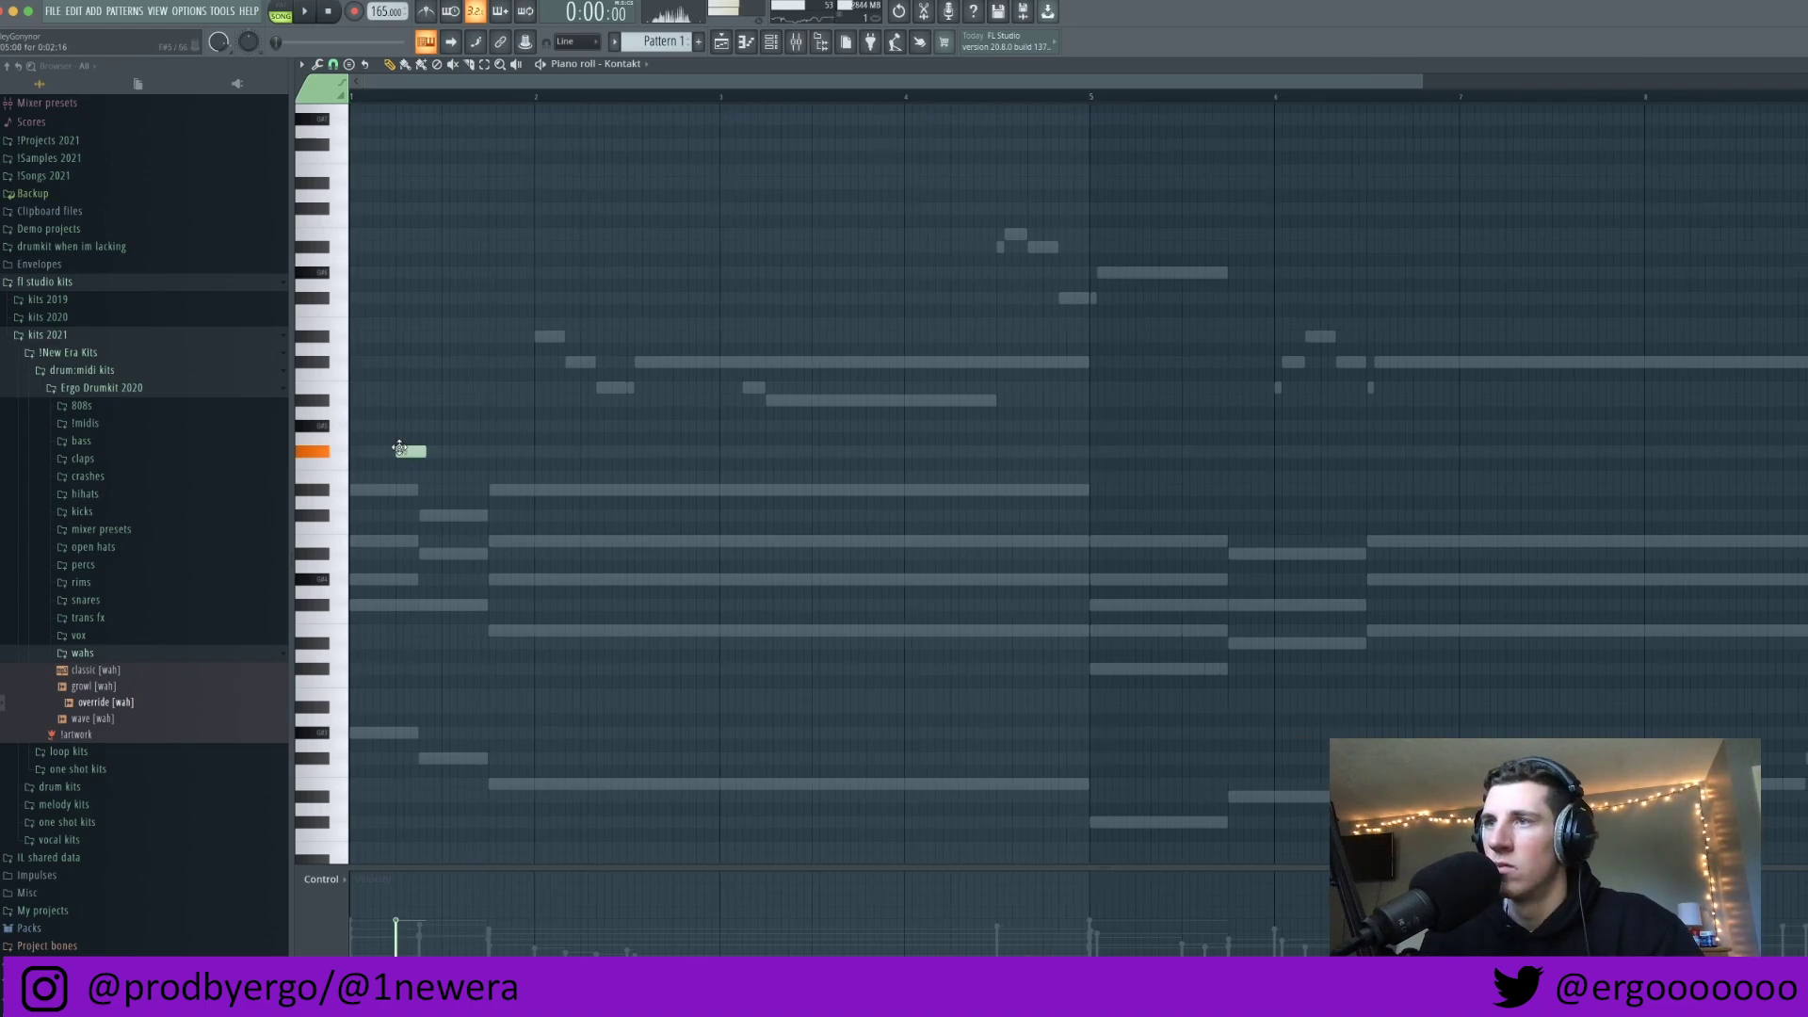
{"action": "key", "text": "space"}
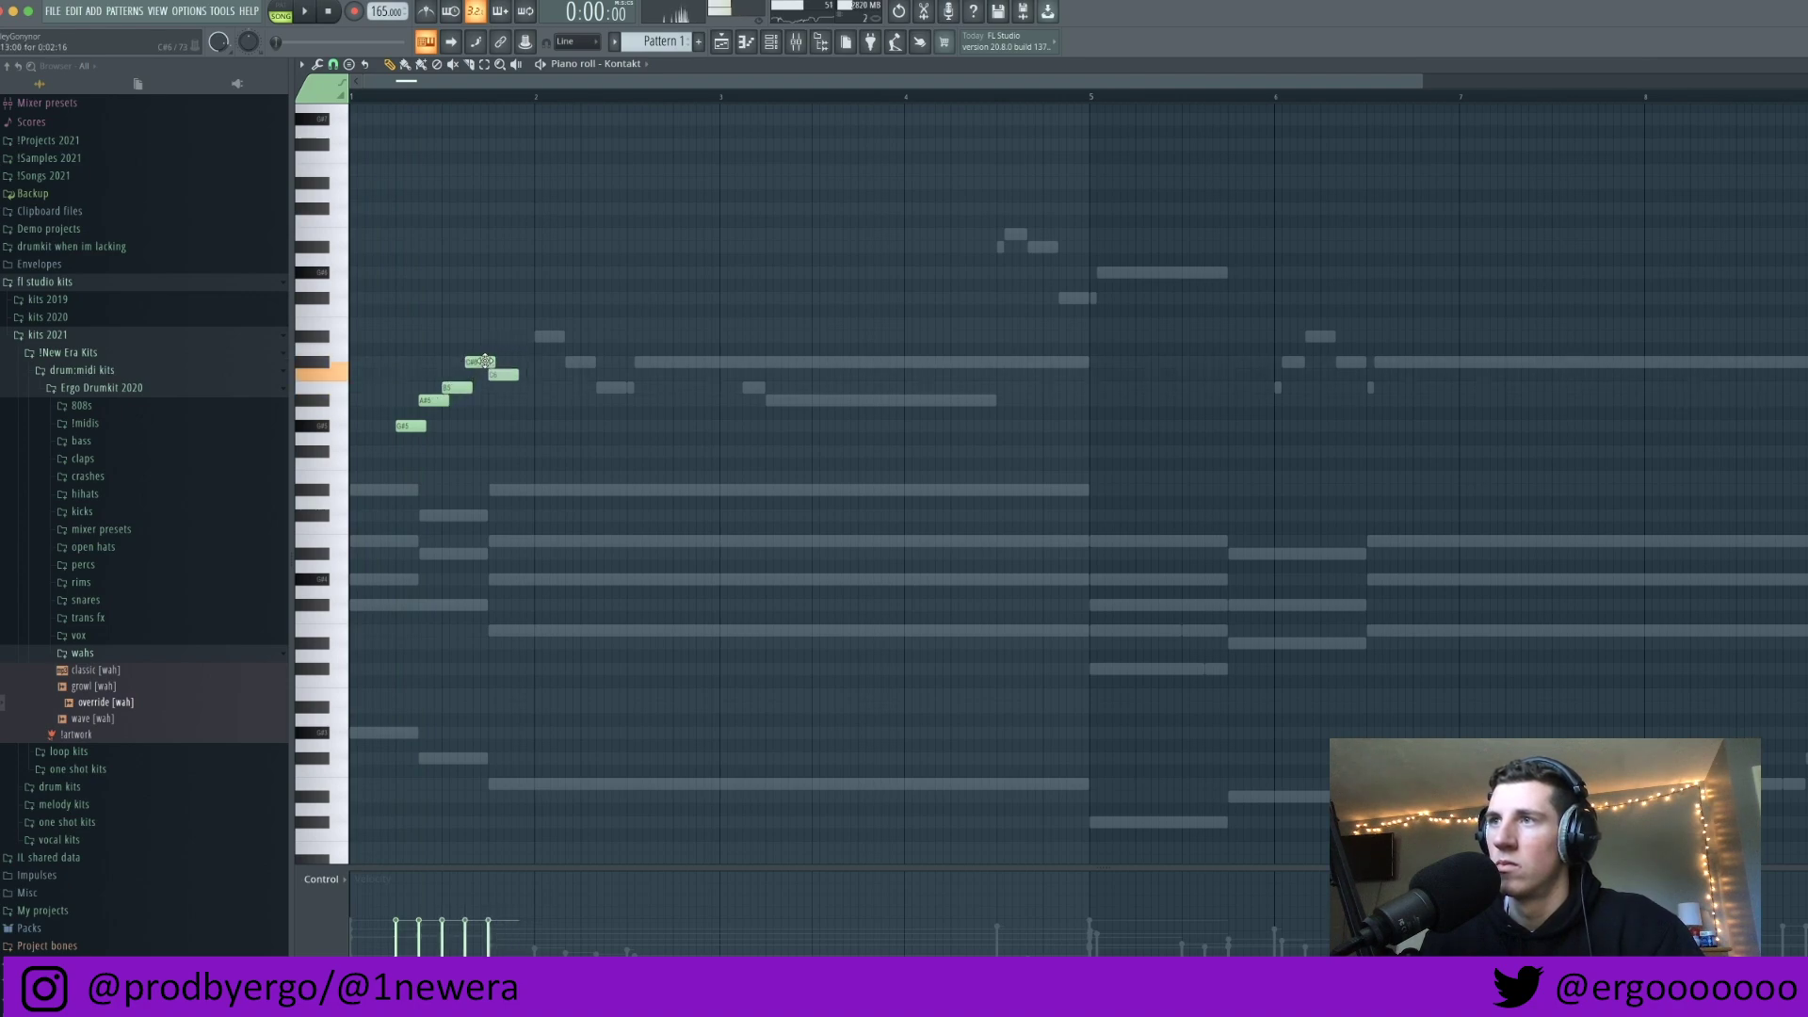
{"action": "key", "text": "space"}
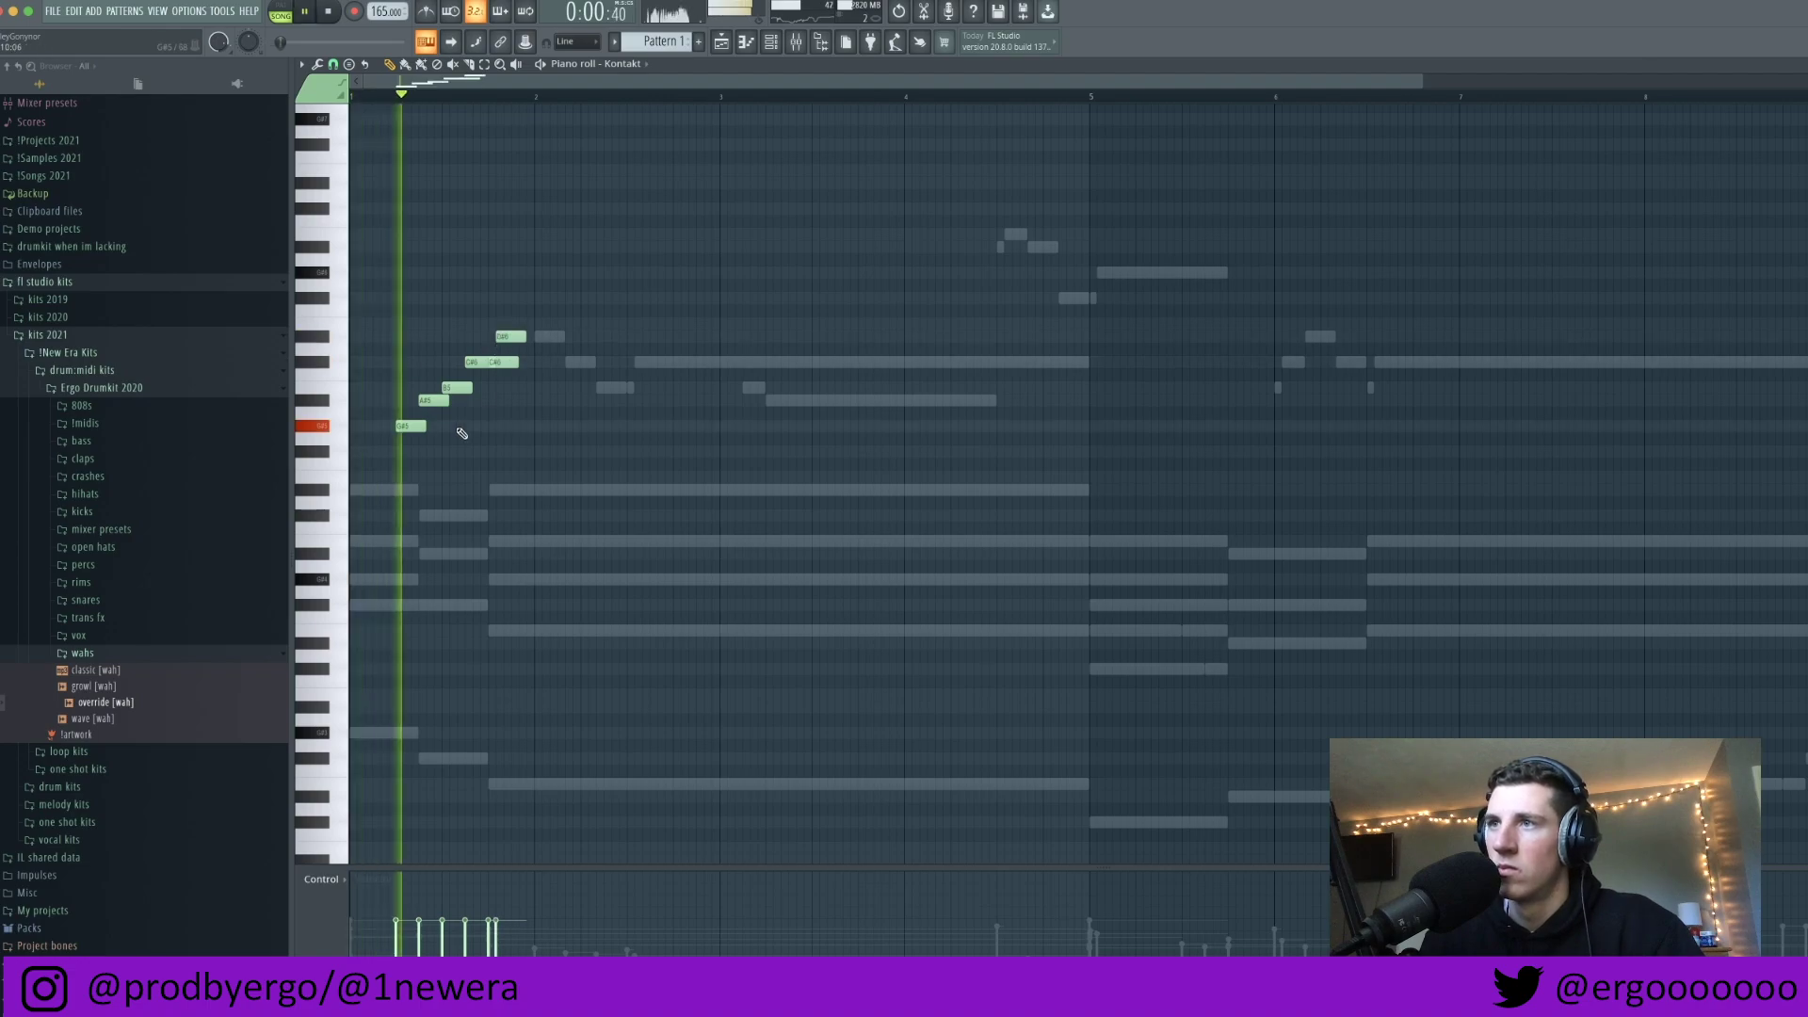
Step: Shorten the A#5 in the Kontakt run to end where the B5 begins, and play the run
{"action": "key", "text": "space"}
{"action": "key", "text": "space"}
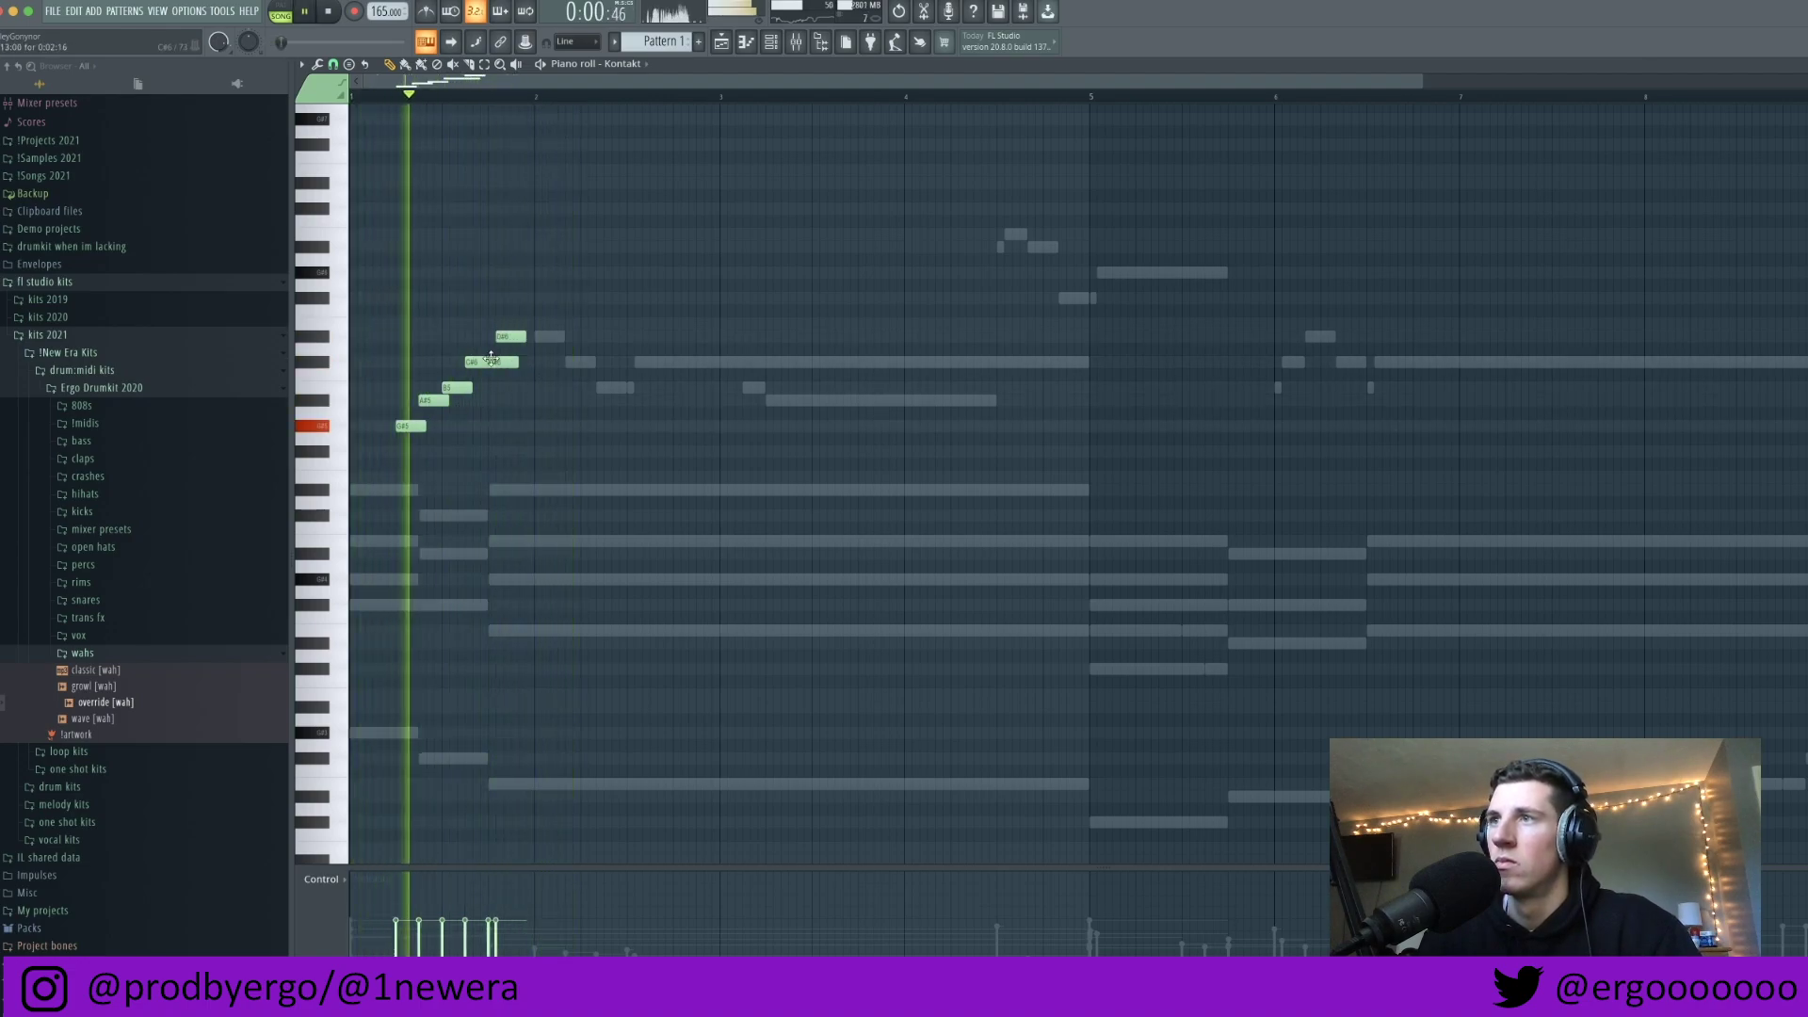
{"action": "left_click_drag", "start_coordinate": [448, 400], "coordinate": [440, 400]}
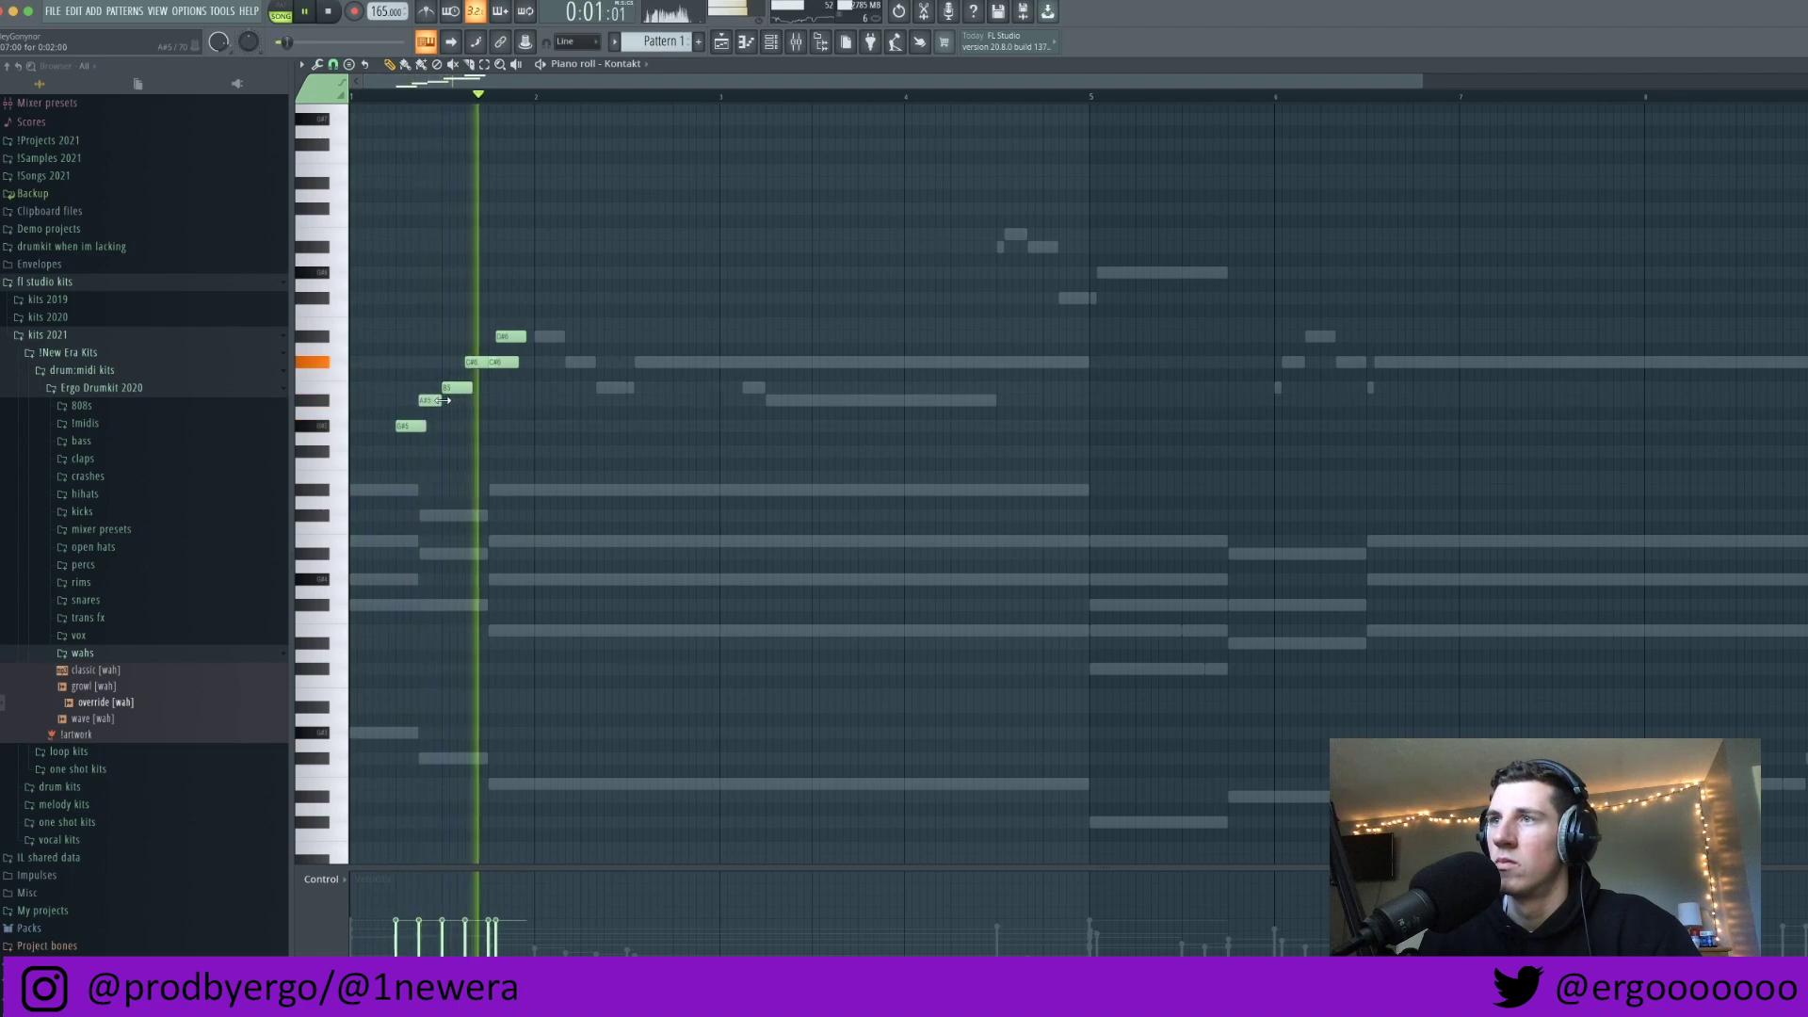
{"action": "key", "text": "space"}
{"action": "key", "text": "space"}
{"action": "key", "text": "space"}
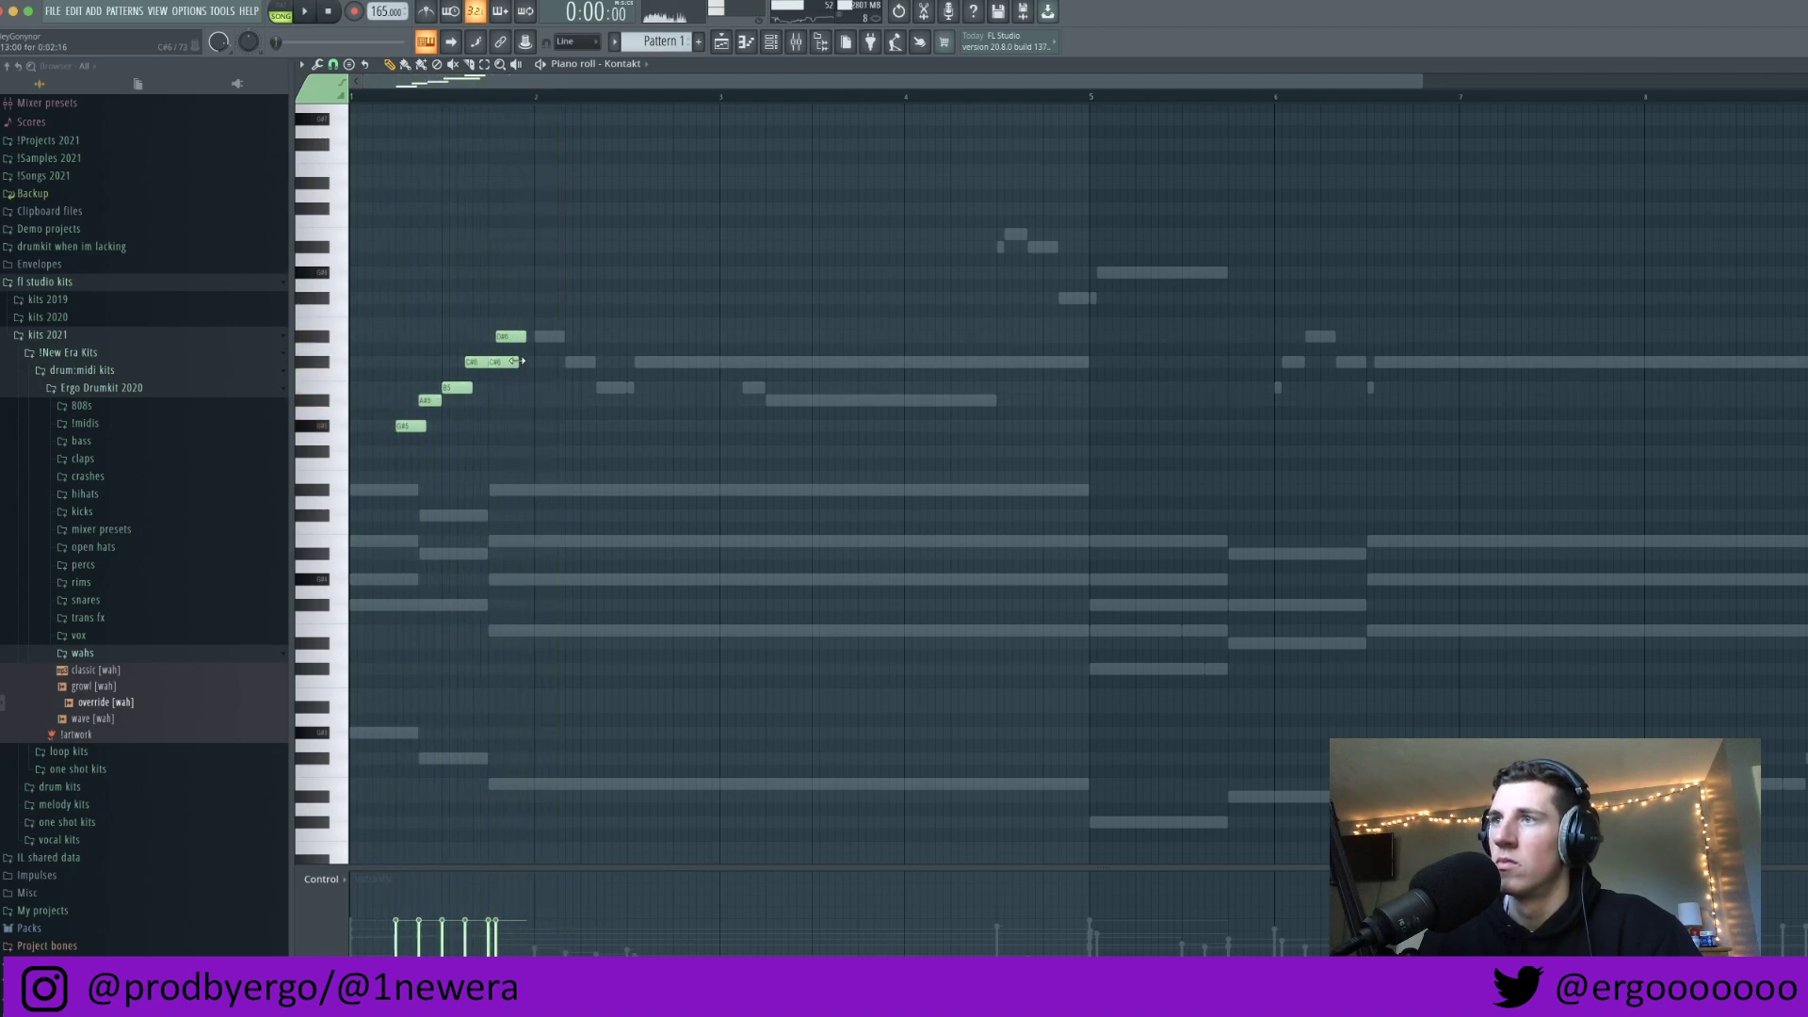
Step: Lower the Kontakt run by an octave and lengthen its final D#5 to about the start of bar 3
{"action": "key", "text": "space"}
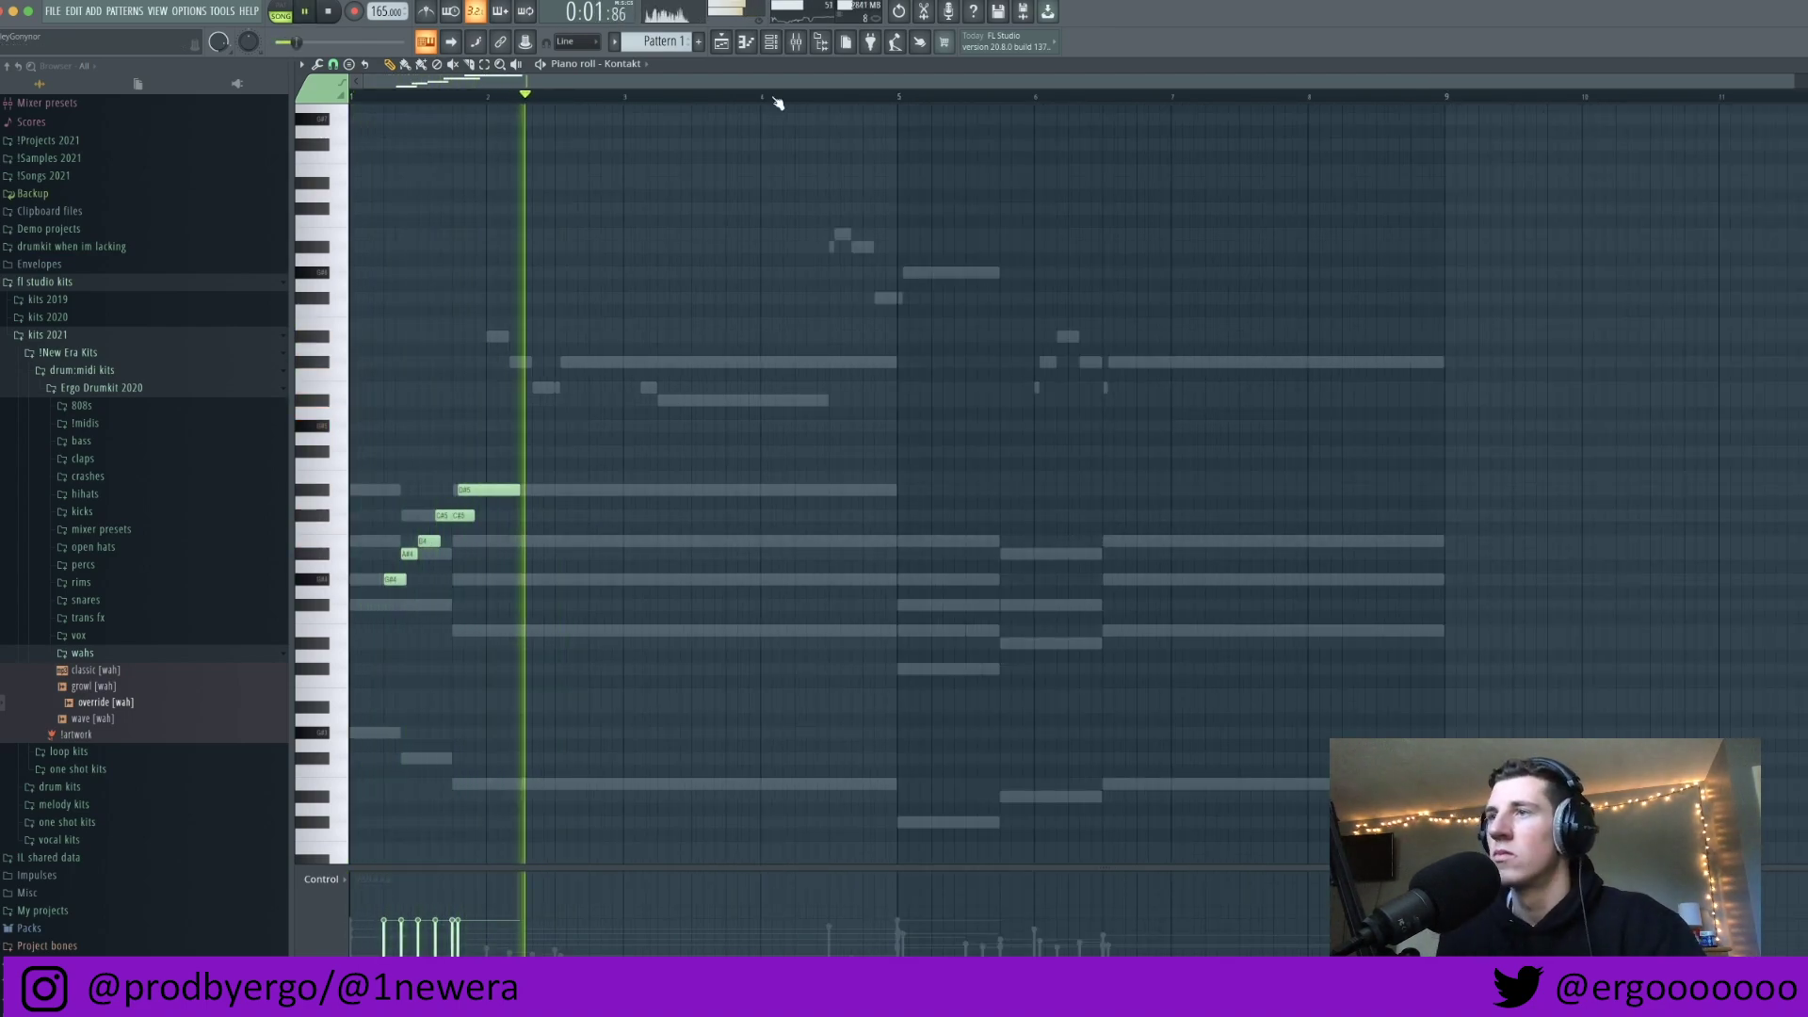
{"action": "key", "text": "space"}
{"action": "key", "text": "space"}
{"action": "double_click", "coordinate": [513, 488]}
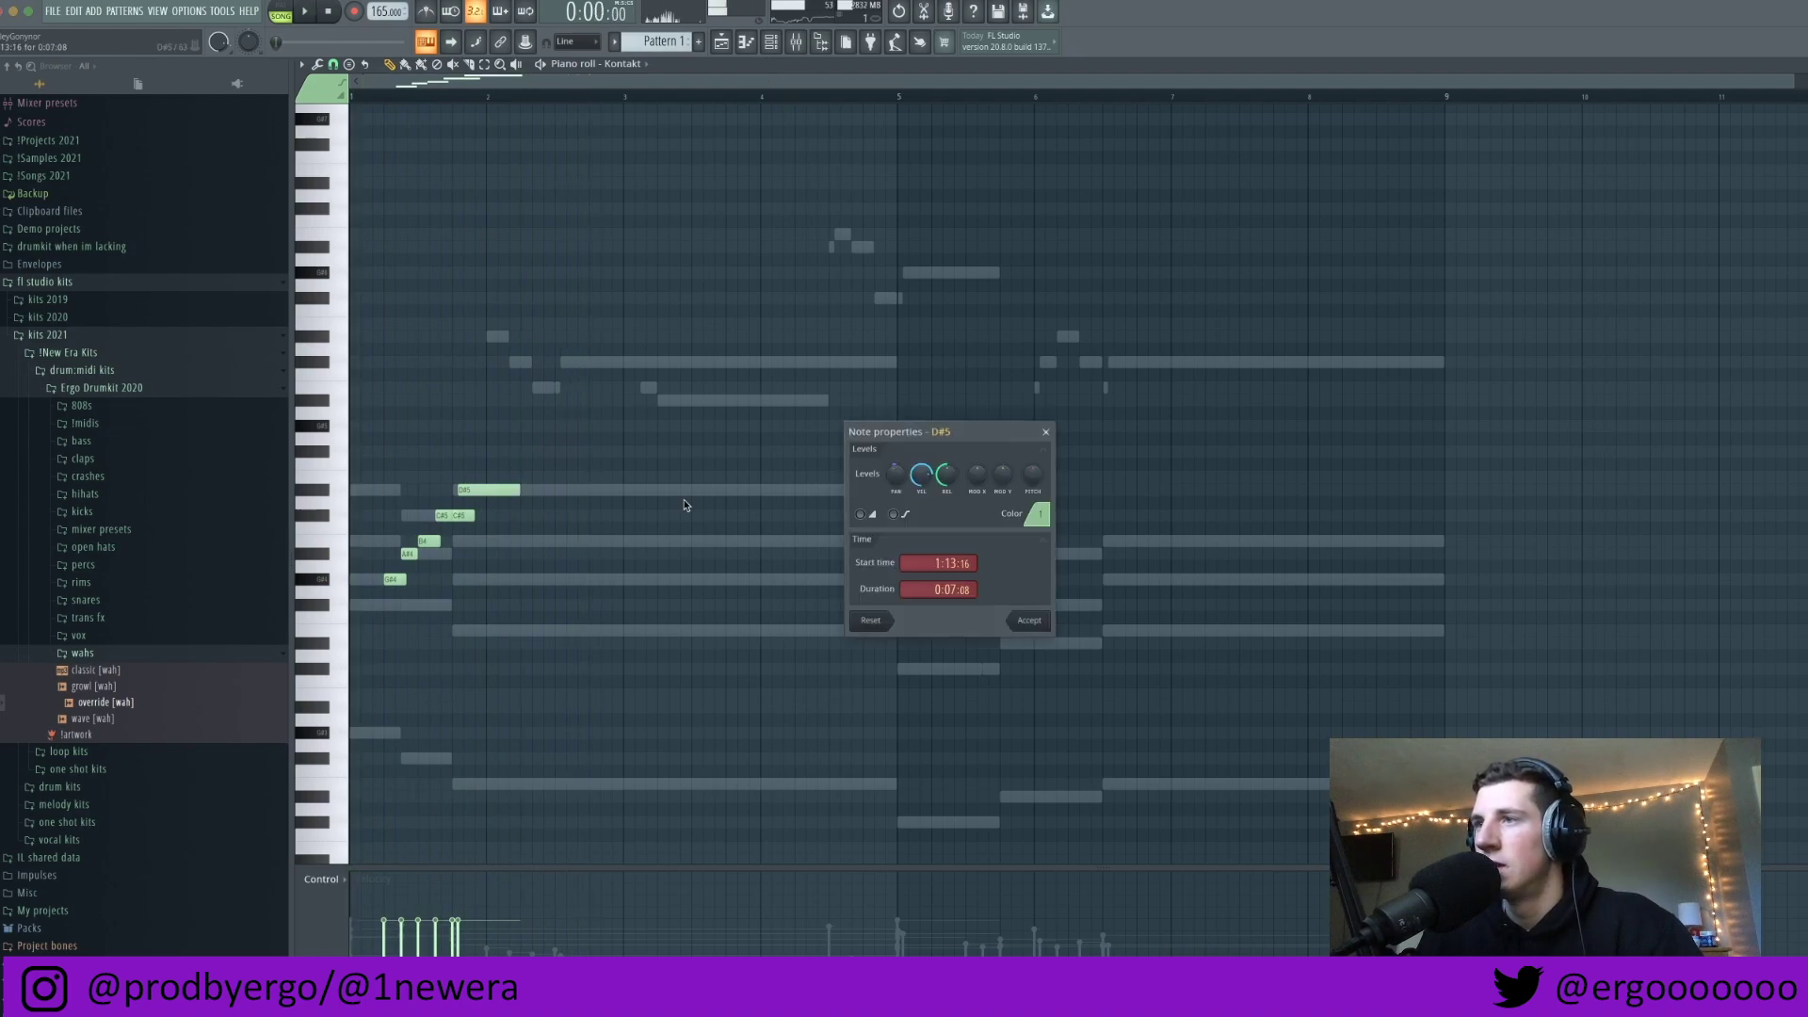
{"action": "left_click", "coordinate": [1025, 623]}
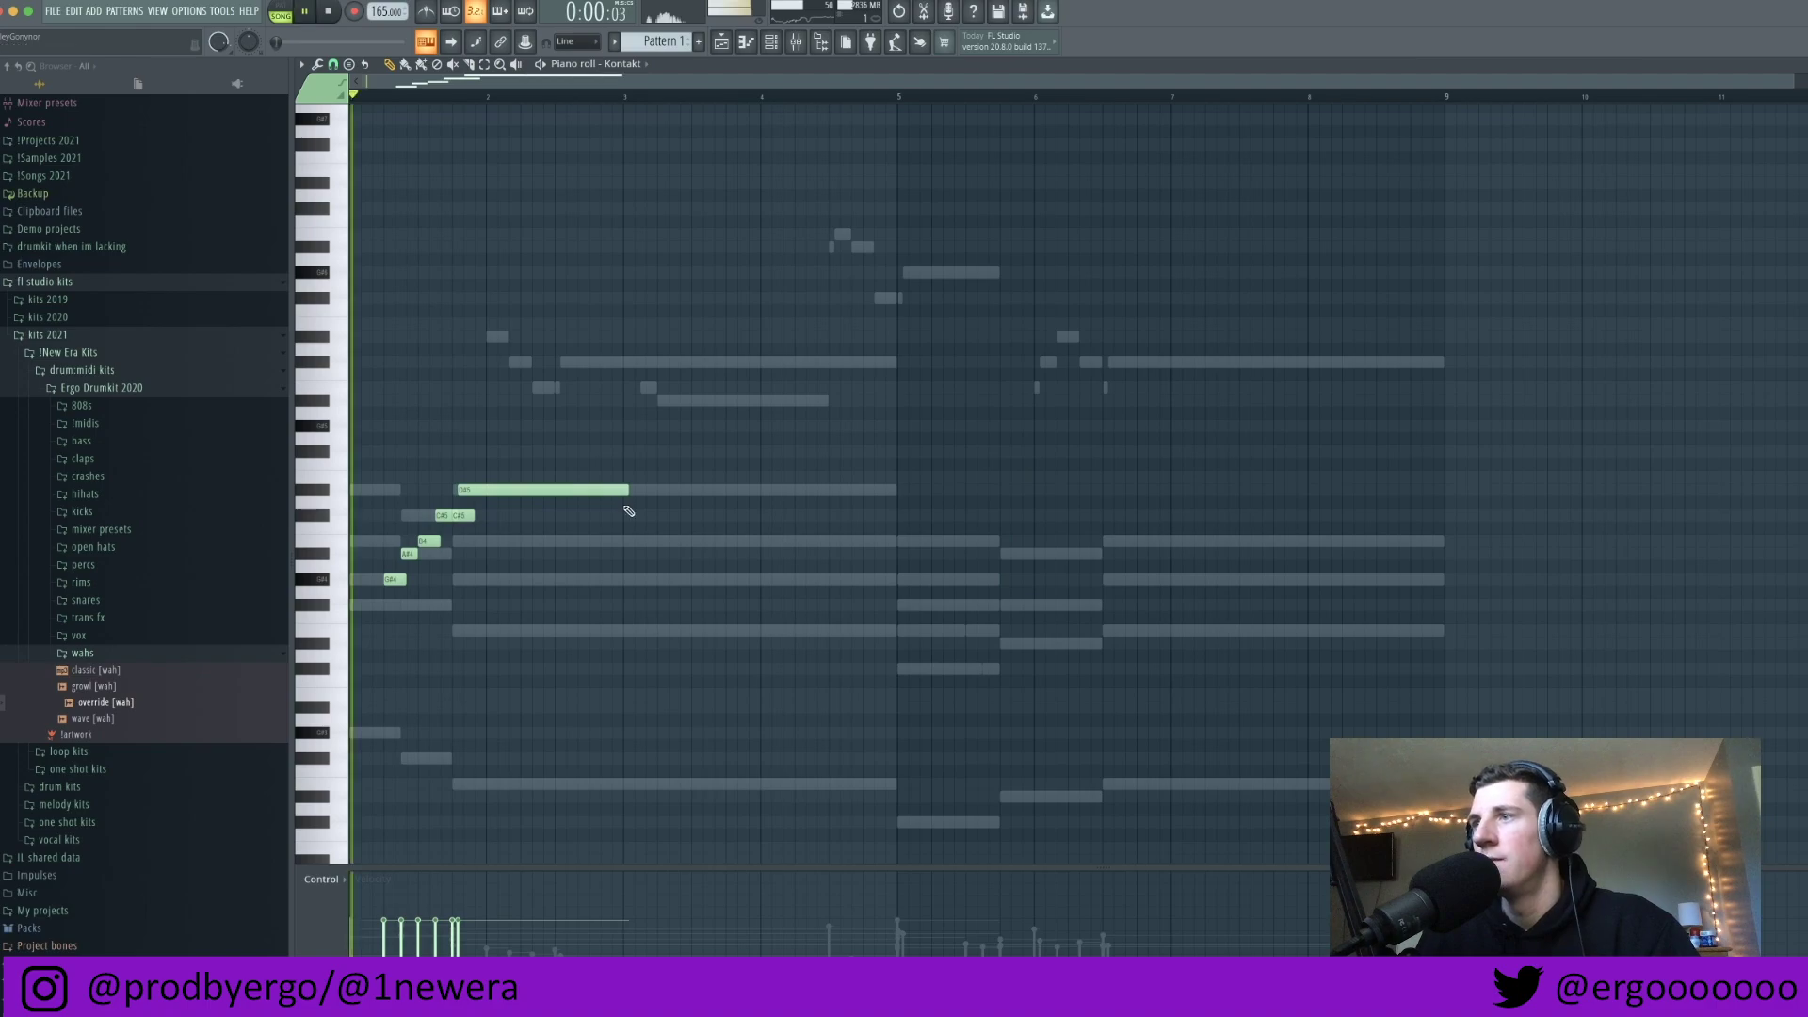
{"action": "scroll", "coordinate": [641, 517], "scroll_direction": "down", "scroll_amount": 1}
{"action": "left_click", "coordinate": [775, 44]}
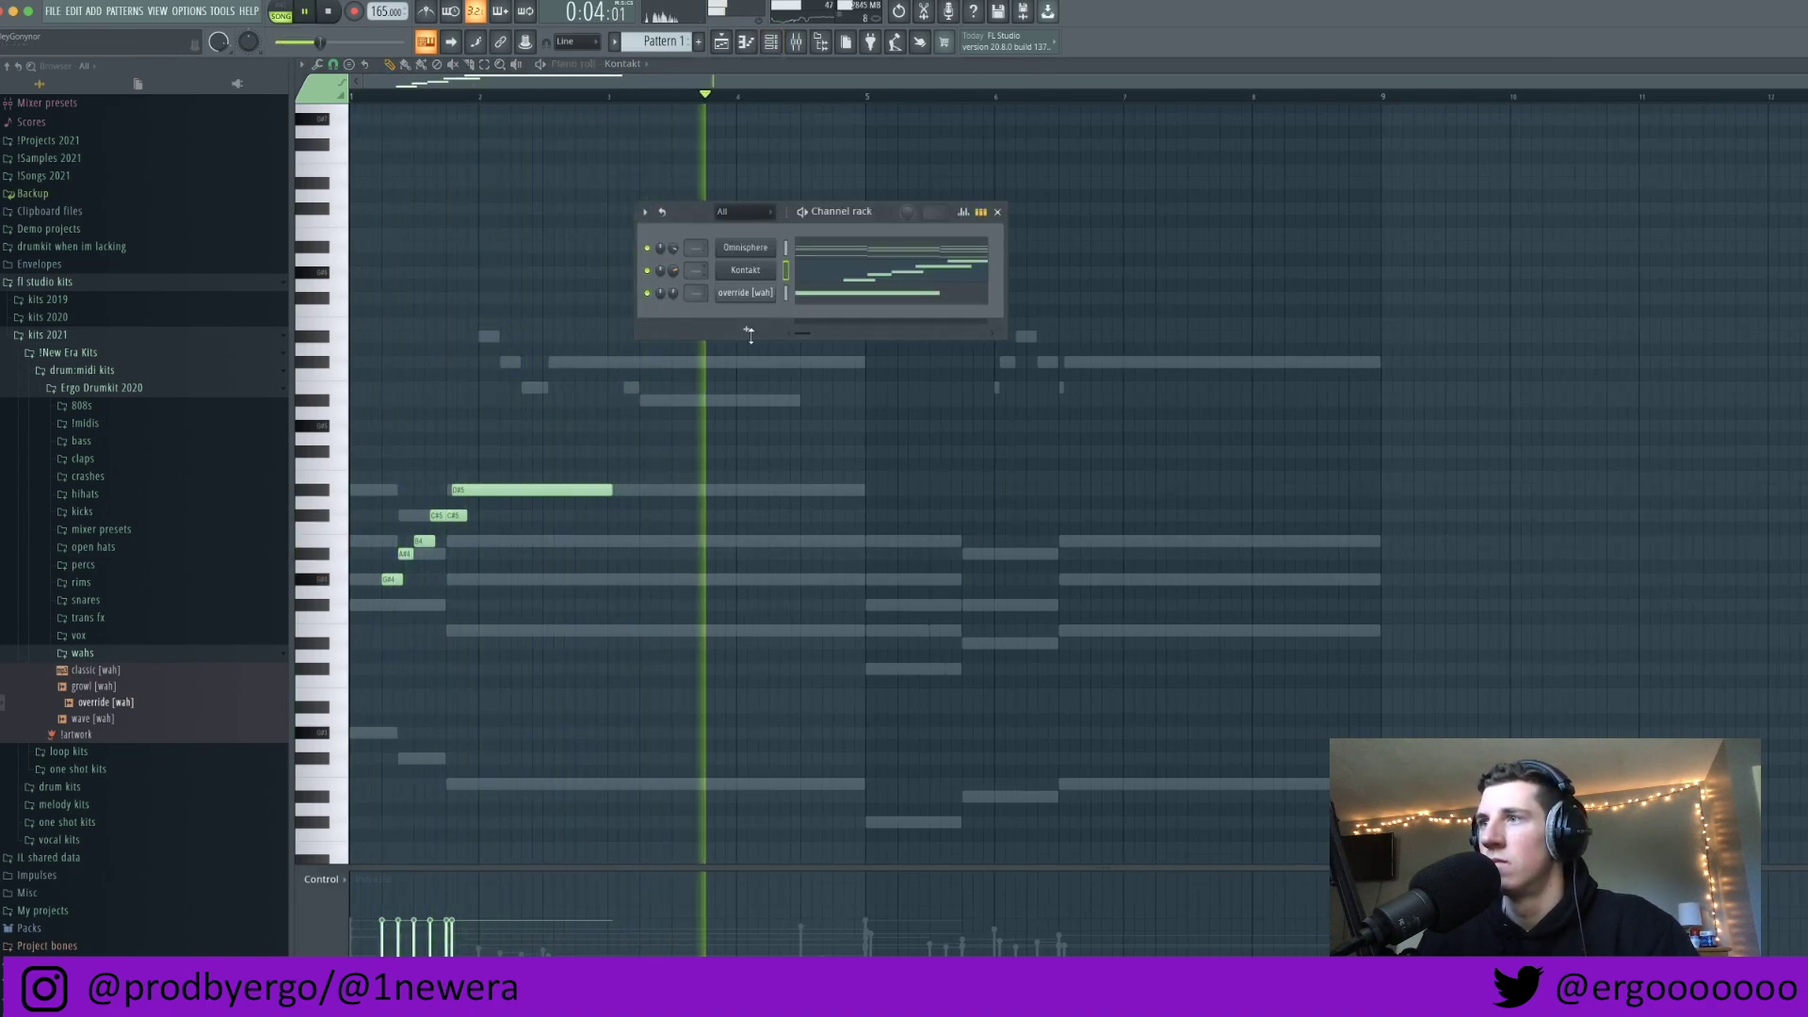
{"action": "left_click", "coordinate": [676, 286]}
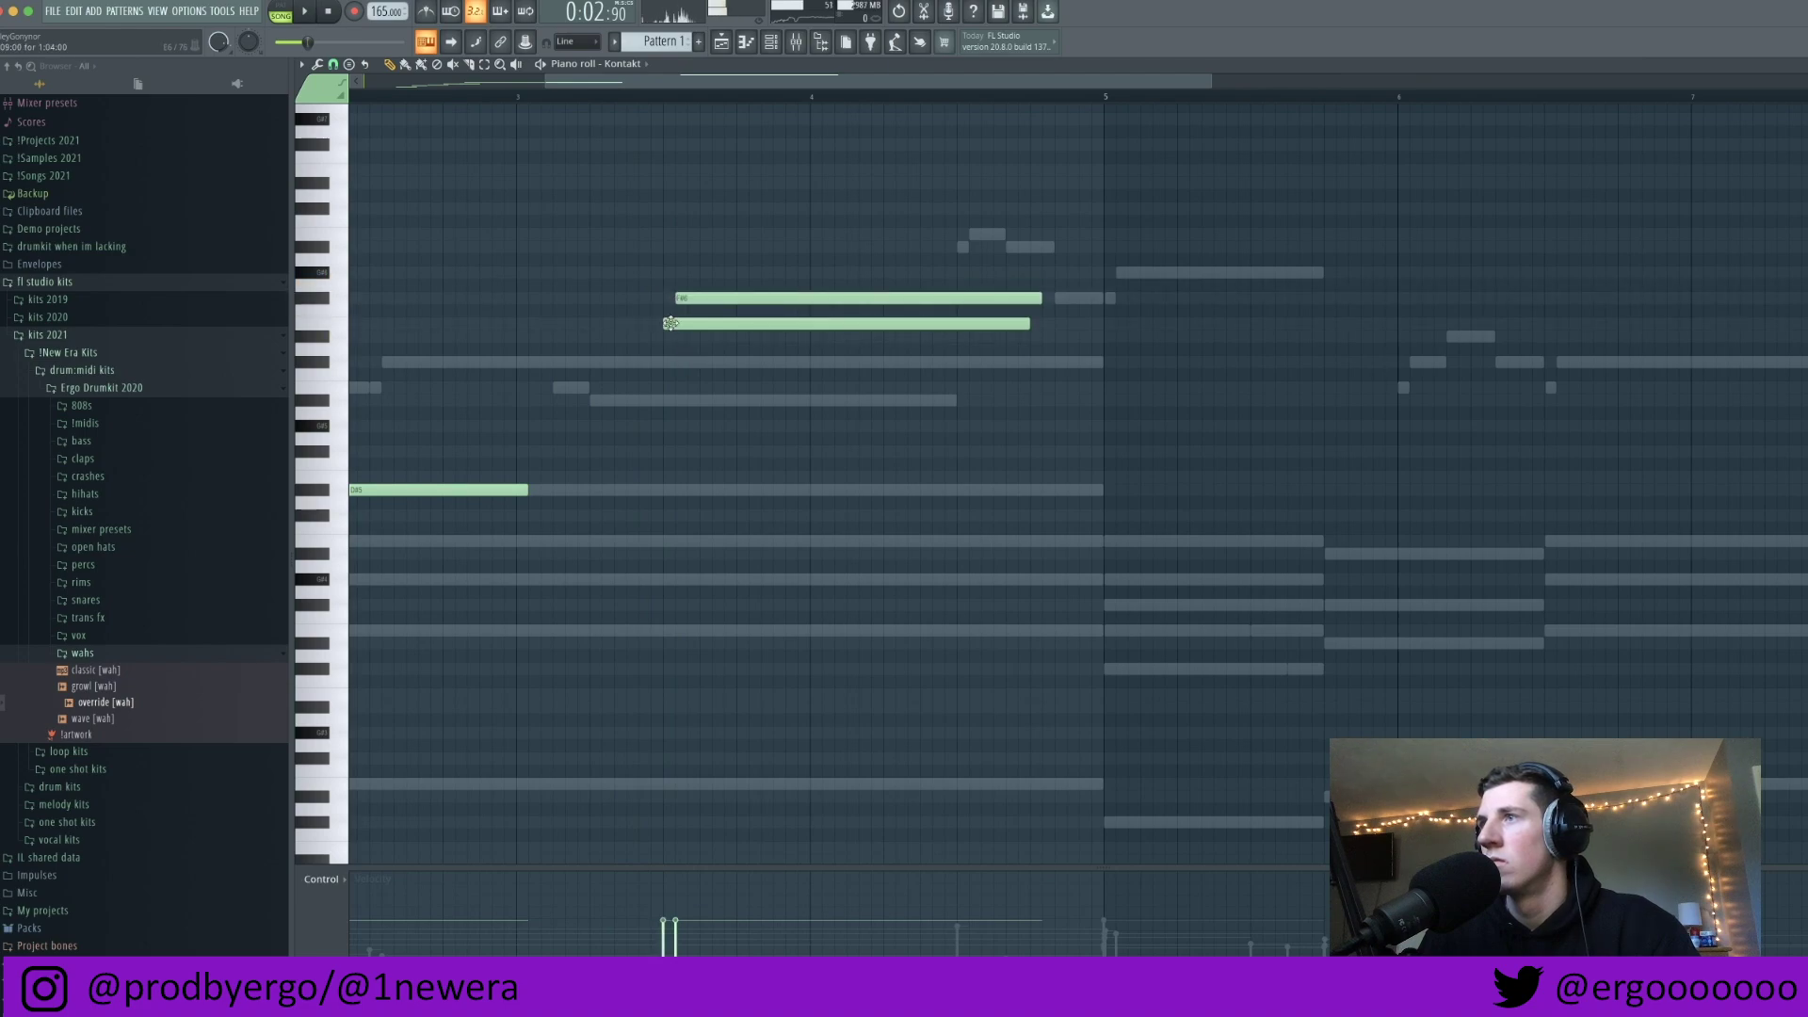
Step: Draw long, staggered D#6, F#6, C#6 and D#6 notes starting in bar 3 of the Kontakt part and play them
{"action": "key", "text": "space"}
{"action": "left_click_drag", "start_coordinate": [669, 323], "coordinate": [678, 342]}
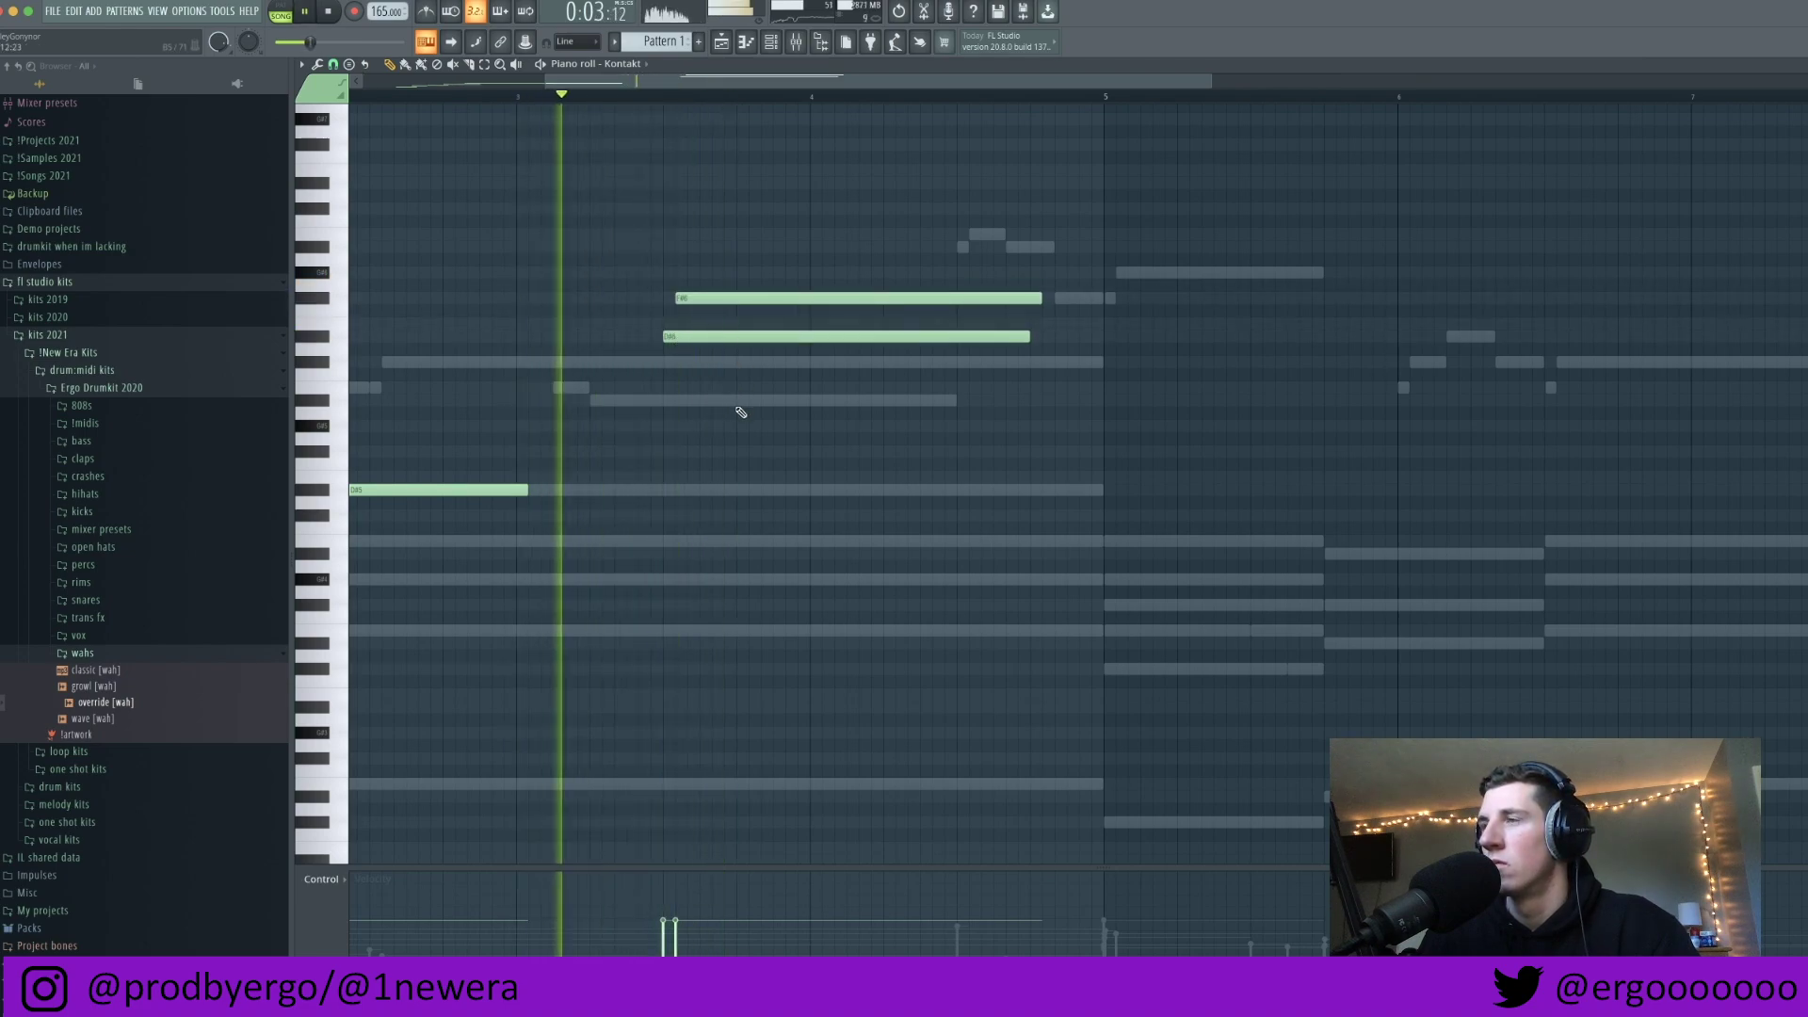
{"action": "key", "text": "space"}
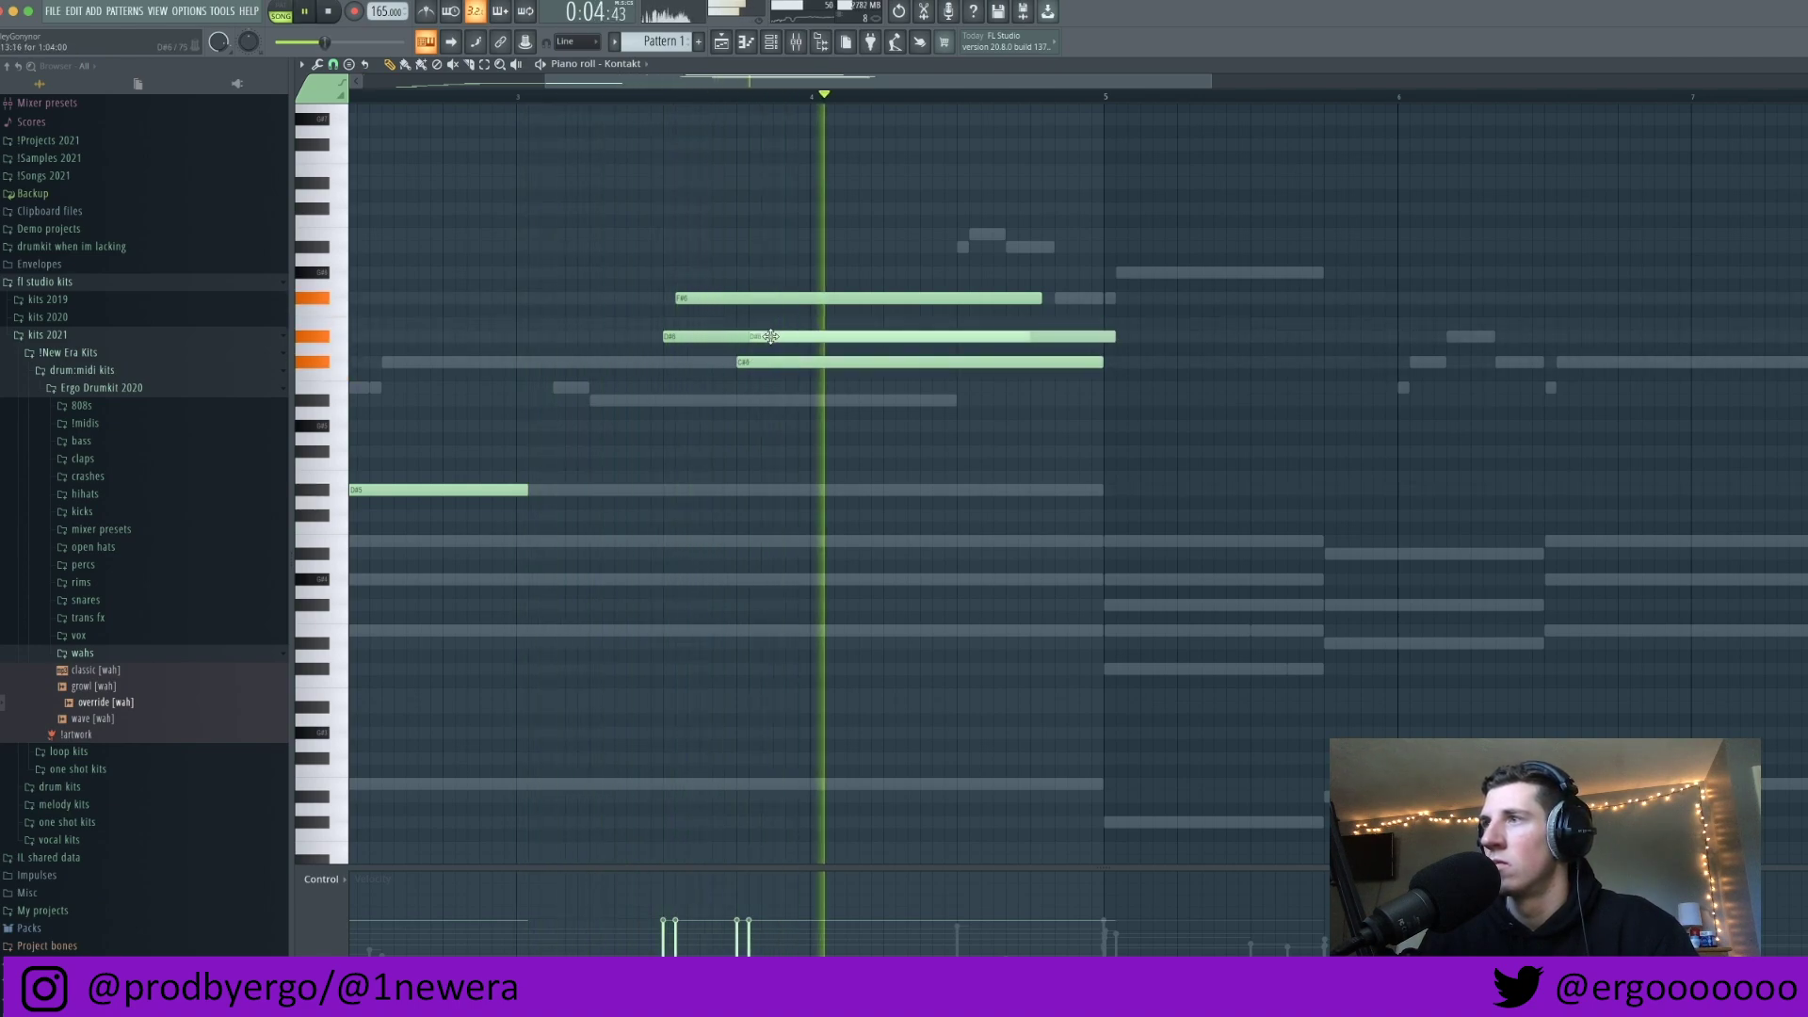
{"action": "left_click", "coordinate": [770, 336]}
{"action": "key", "text": "space"}
{"action": "scroll", "coordinate": [901, 384], "scroll_direction": "down", "scroll_amount": 4}
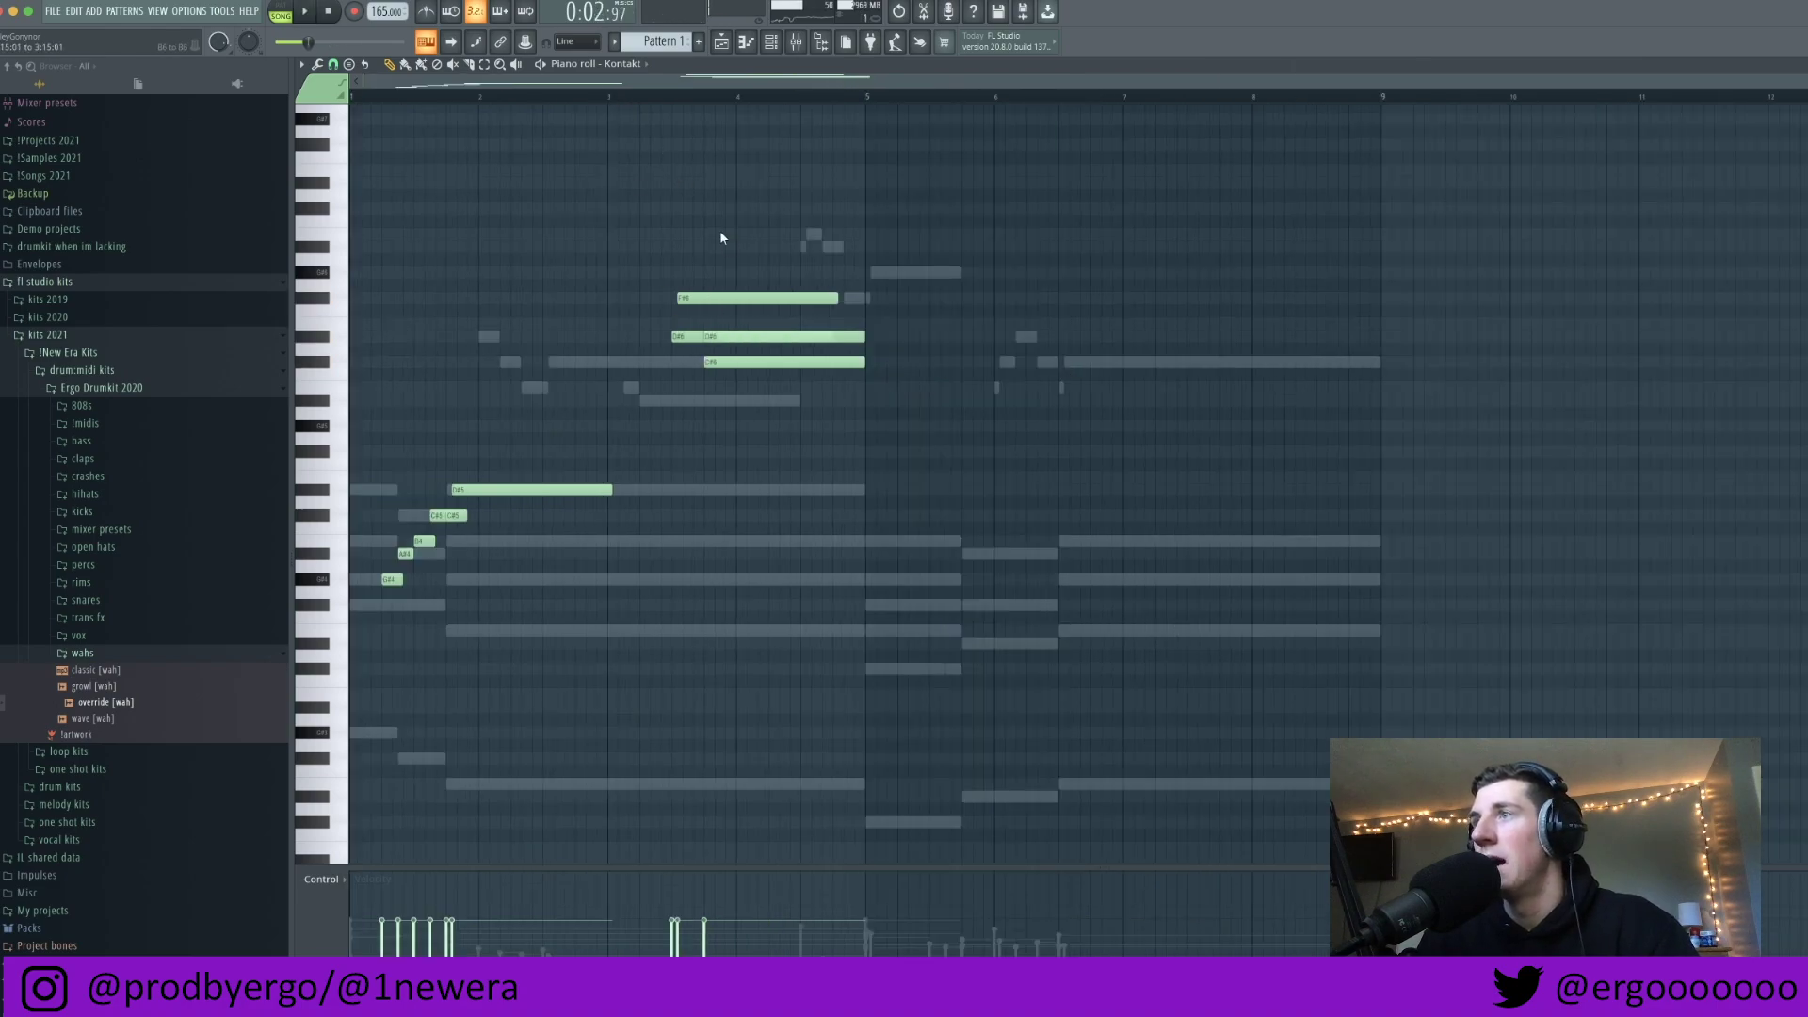
{"action": "scroll", "coordinate": [722, 232], "scroll_direction": "up", "scroll_amount": 4}
{"action": "key", "text": "space"}
{"action": "scroll", "coordinate": [789, 239], "scroll_direction": "down", "scroll_amount": 4}
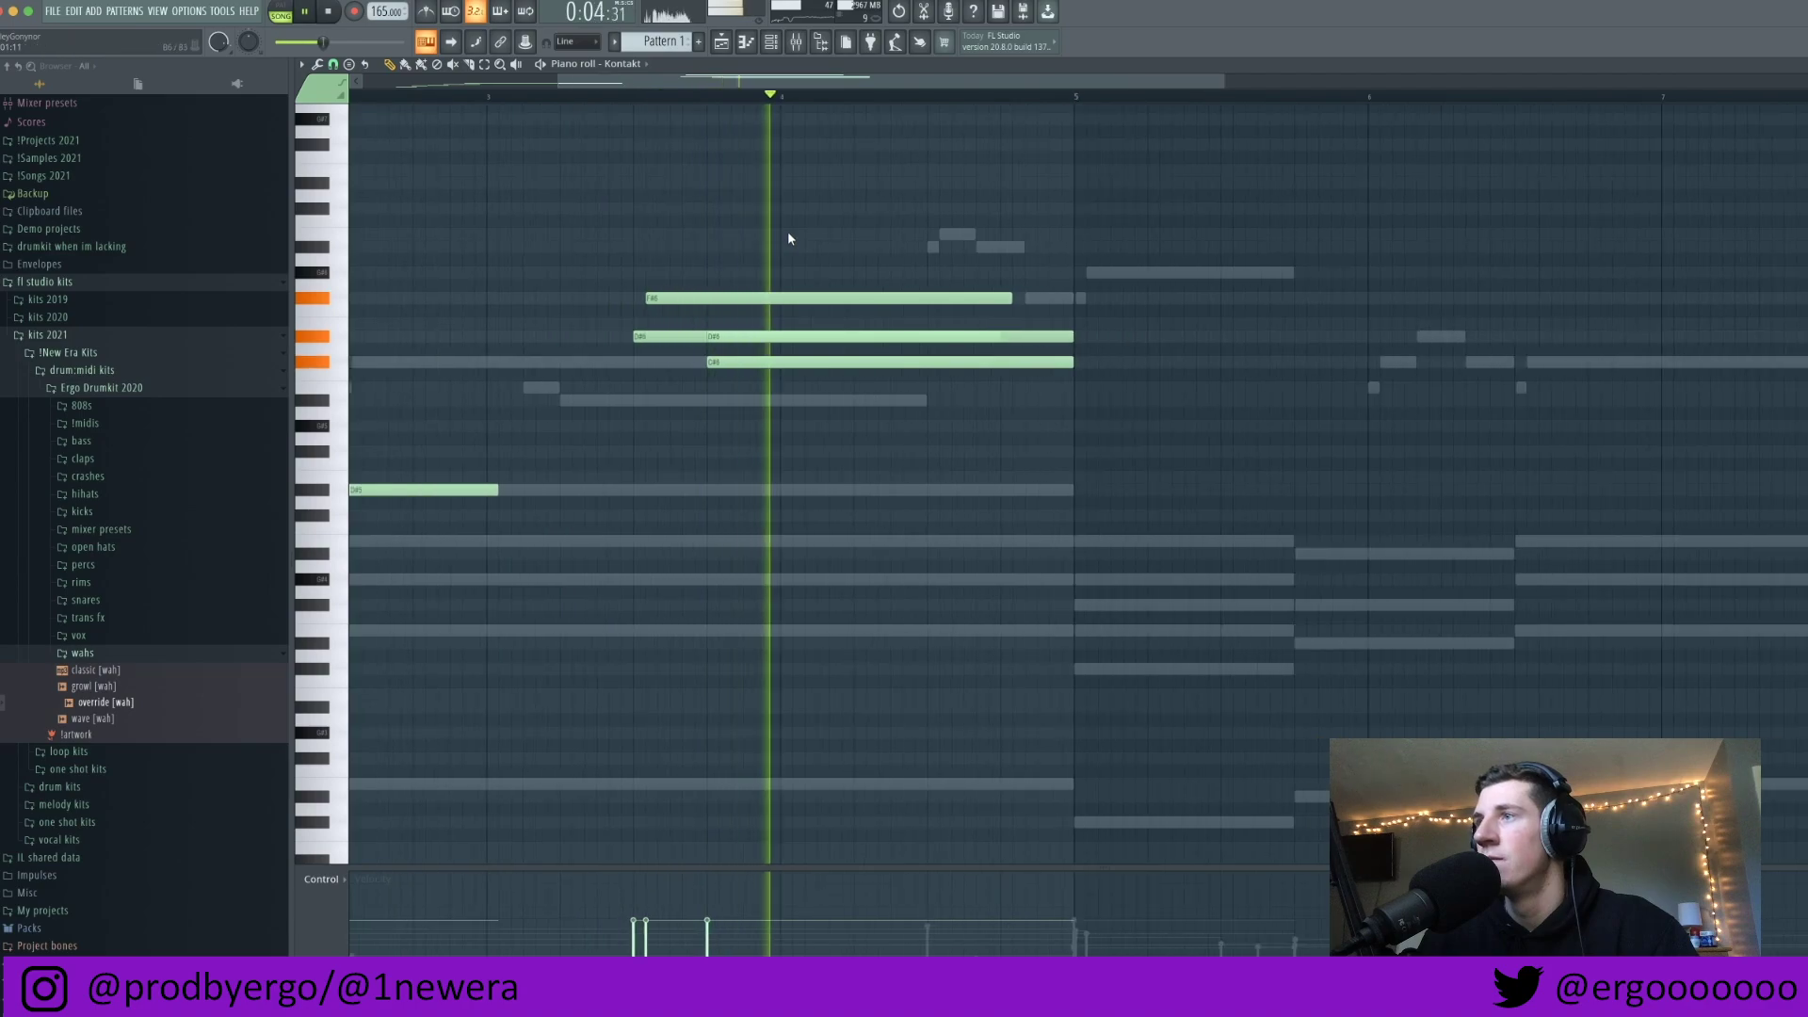
{"action": "key", "text": "space"}
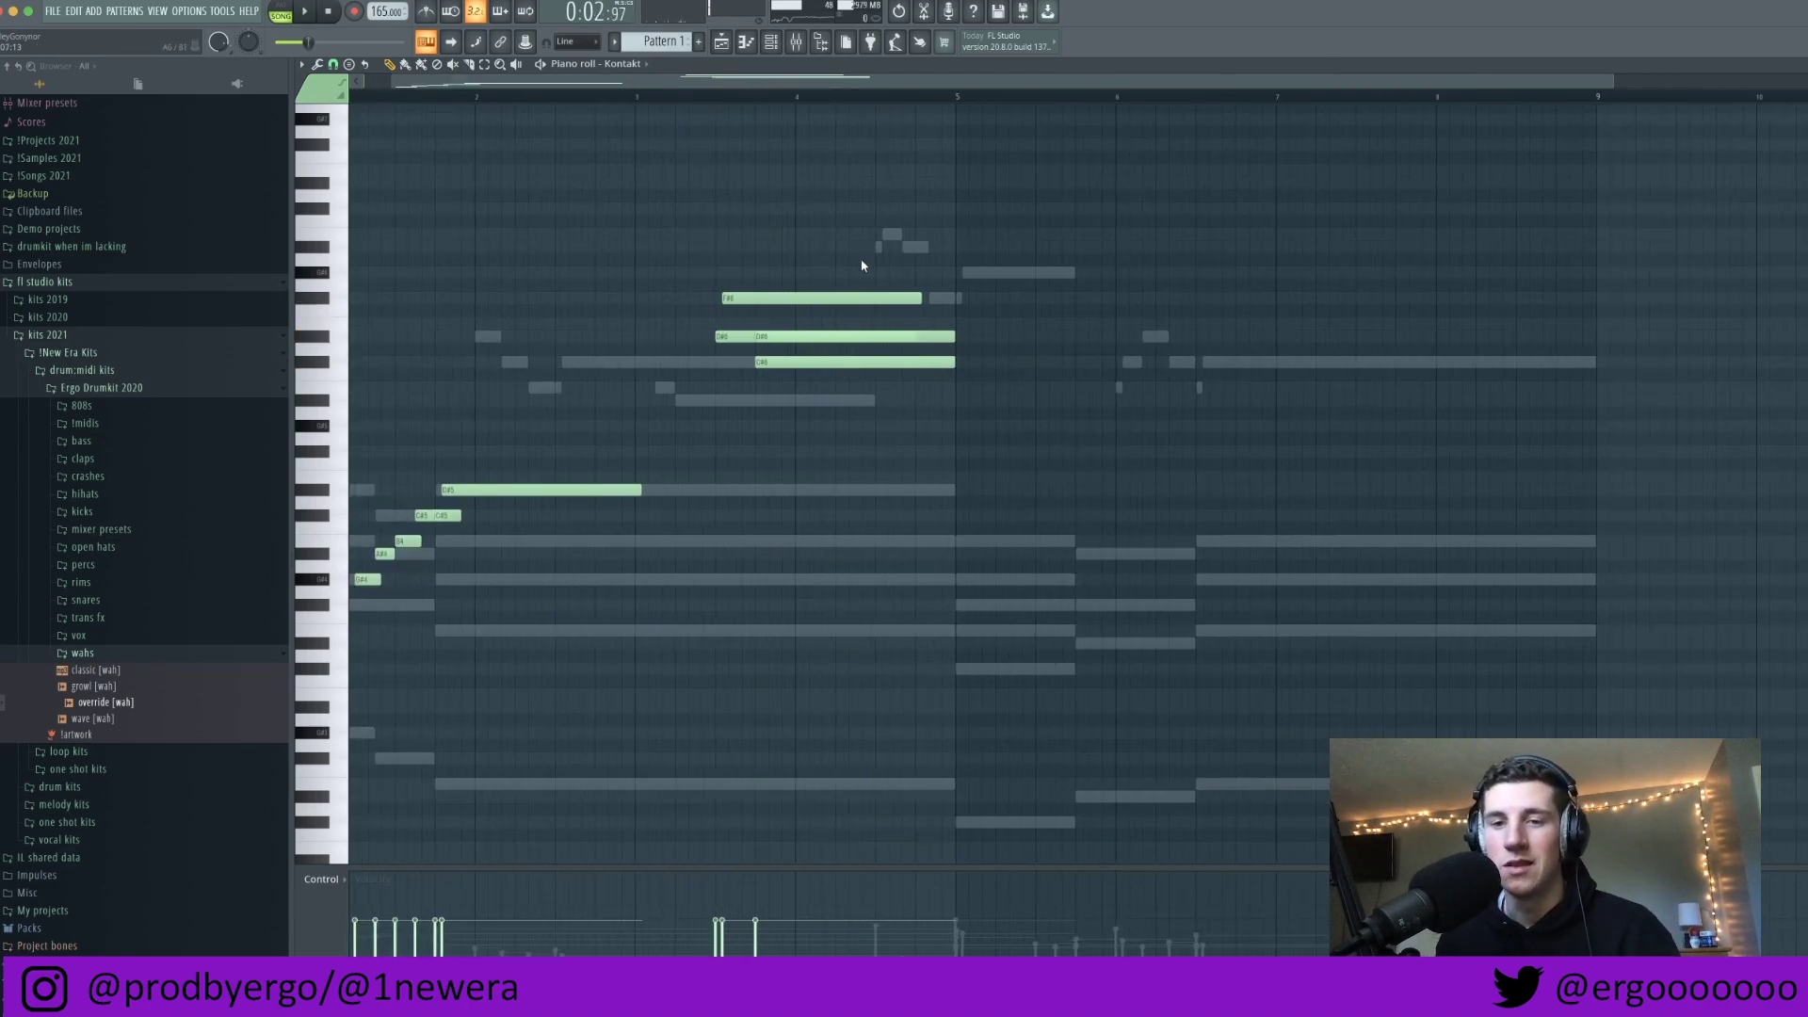
Step: Add G#5, B5 and A#5 notes in bar 4 of the Kontakt part, shortened to finish before bar 5
{"action": "key", "text": "space"}
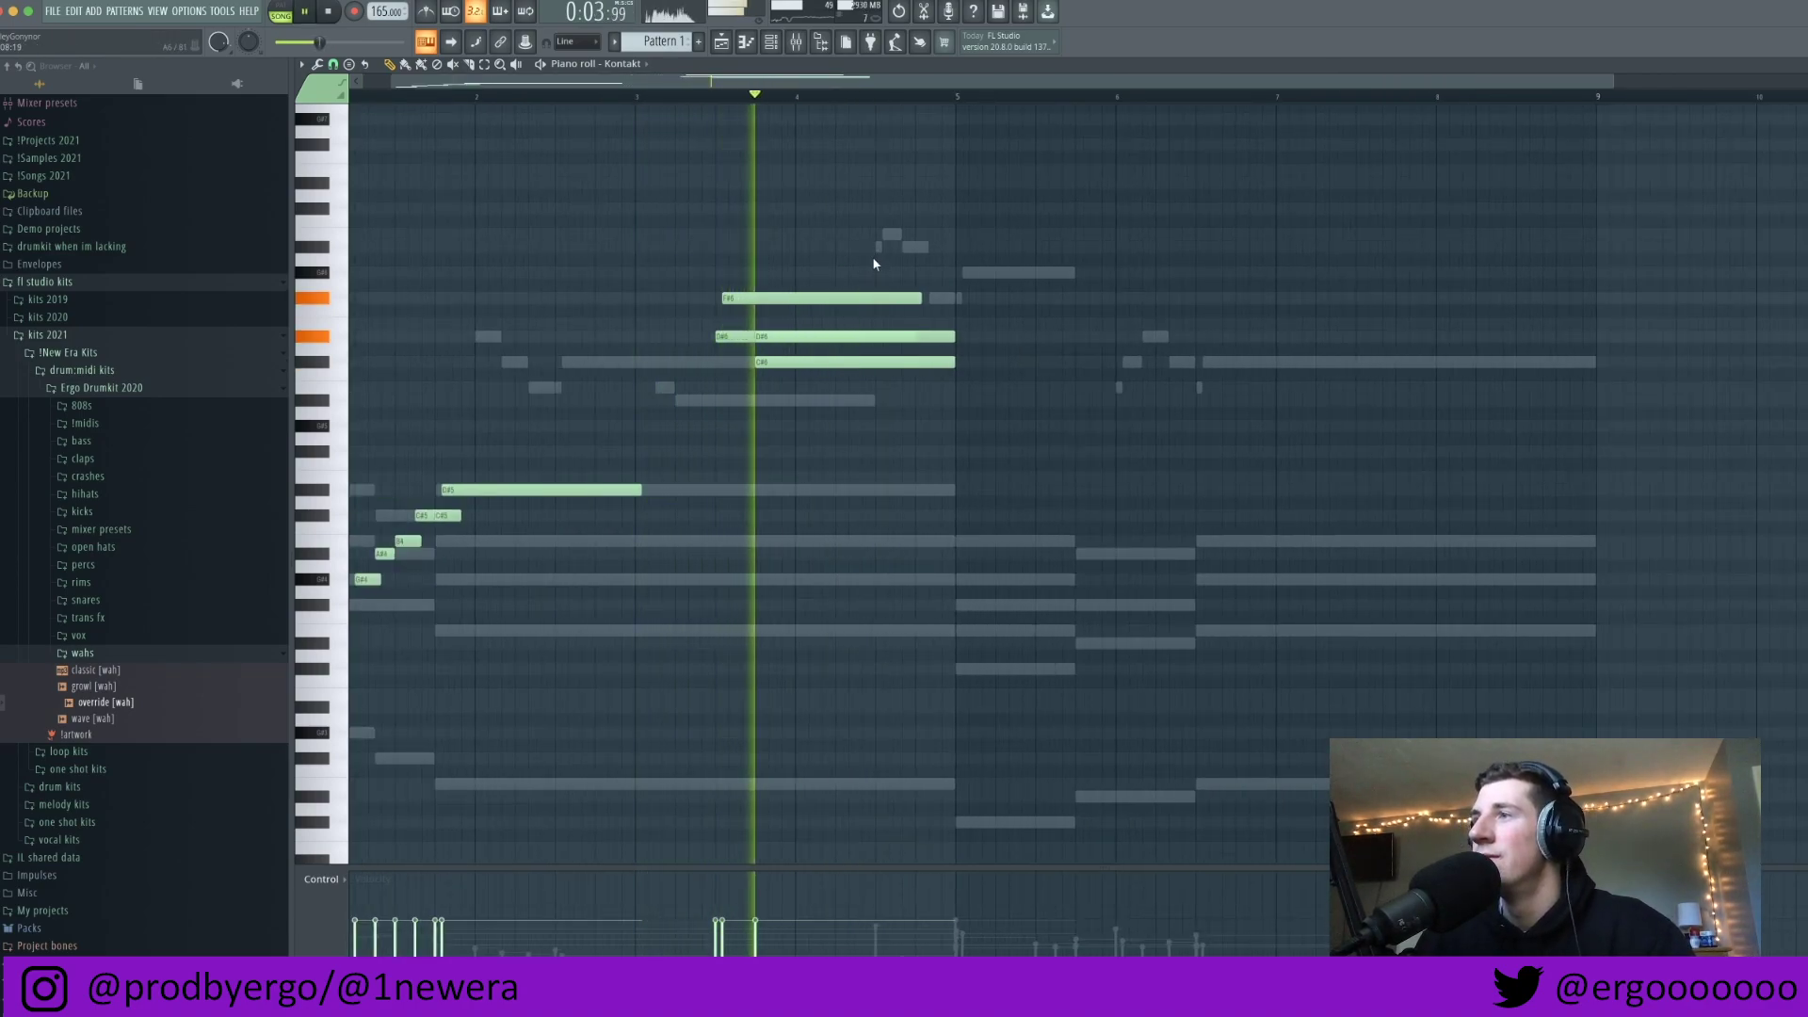
{"action": "scroll", "coordinate": [876, 262], "scroll_direction": "down", "scroll_amount": 4}
{"action": "key", "text": "space"}
{"action": "scroll", "coordinate": [823, 388], "scroll_direction": "up", "scroll_amount": 2}
{"action": "left_click", "coordinate": [803, 400]}
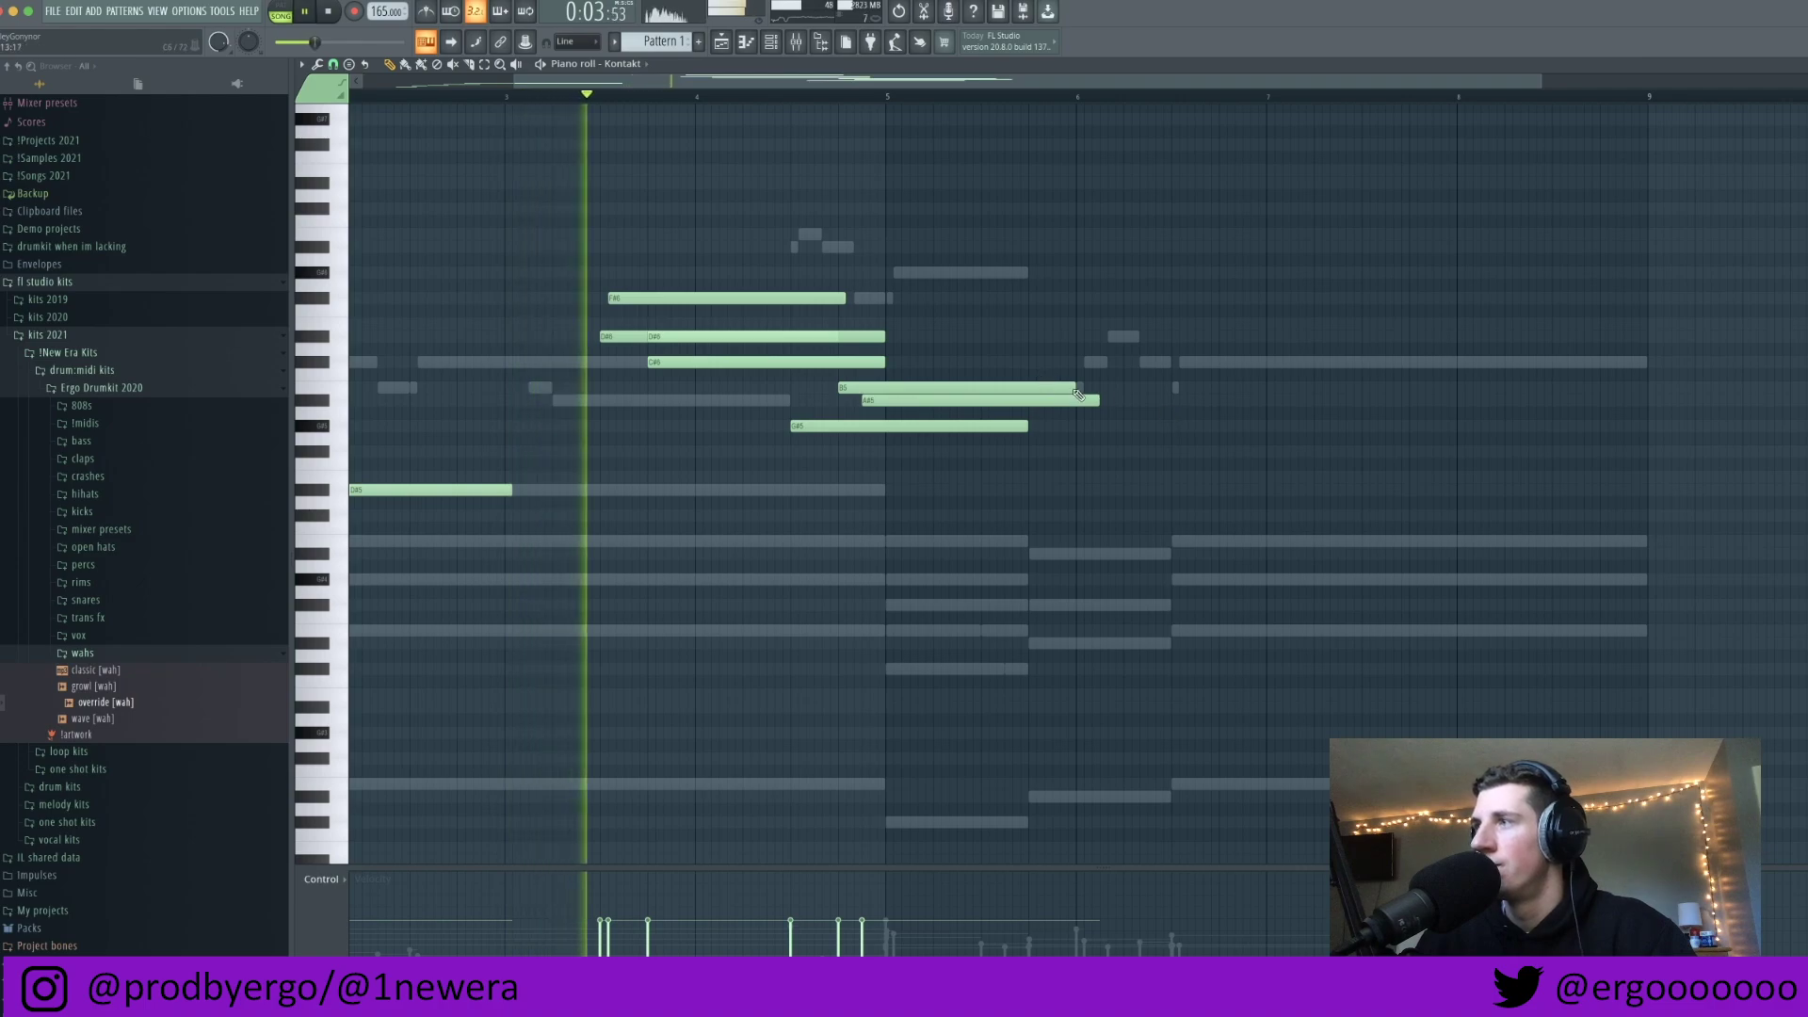
{"action": "left_click_drag", "start_coordinate": [1064, 379], "coordinate": [861, 429]}
Step: Duplicate the four-bar Kontakt part into bars 5 to 8 and play the second half
{"action": "left_click", "coordinate": [819, 431], "text": "super"}
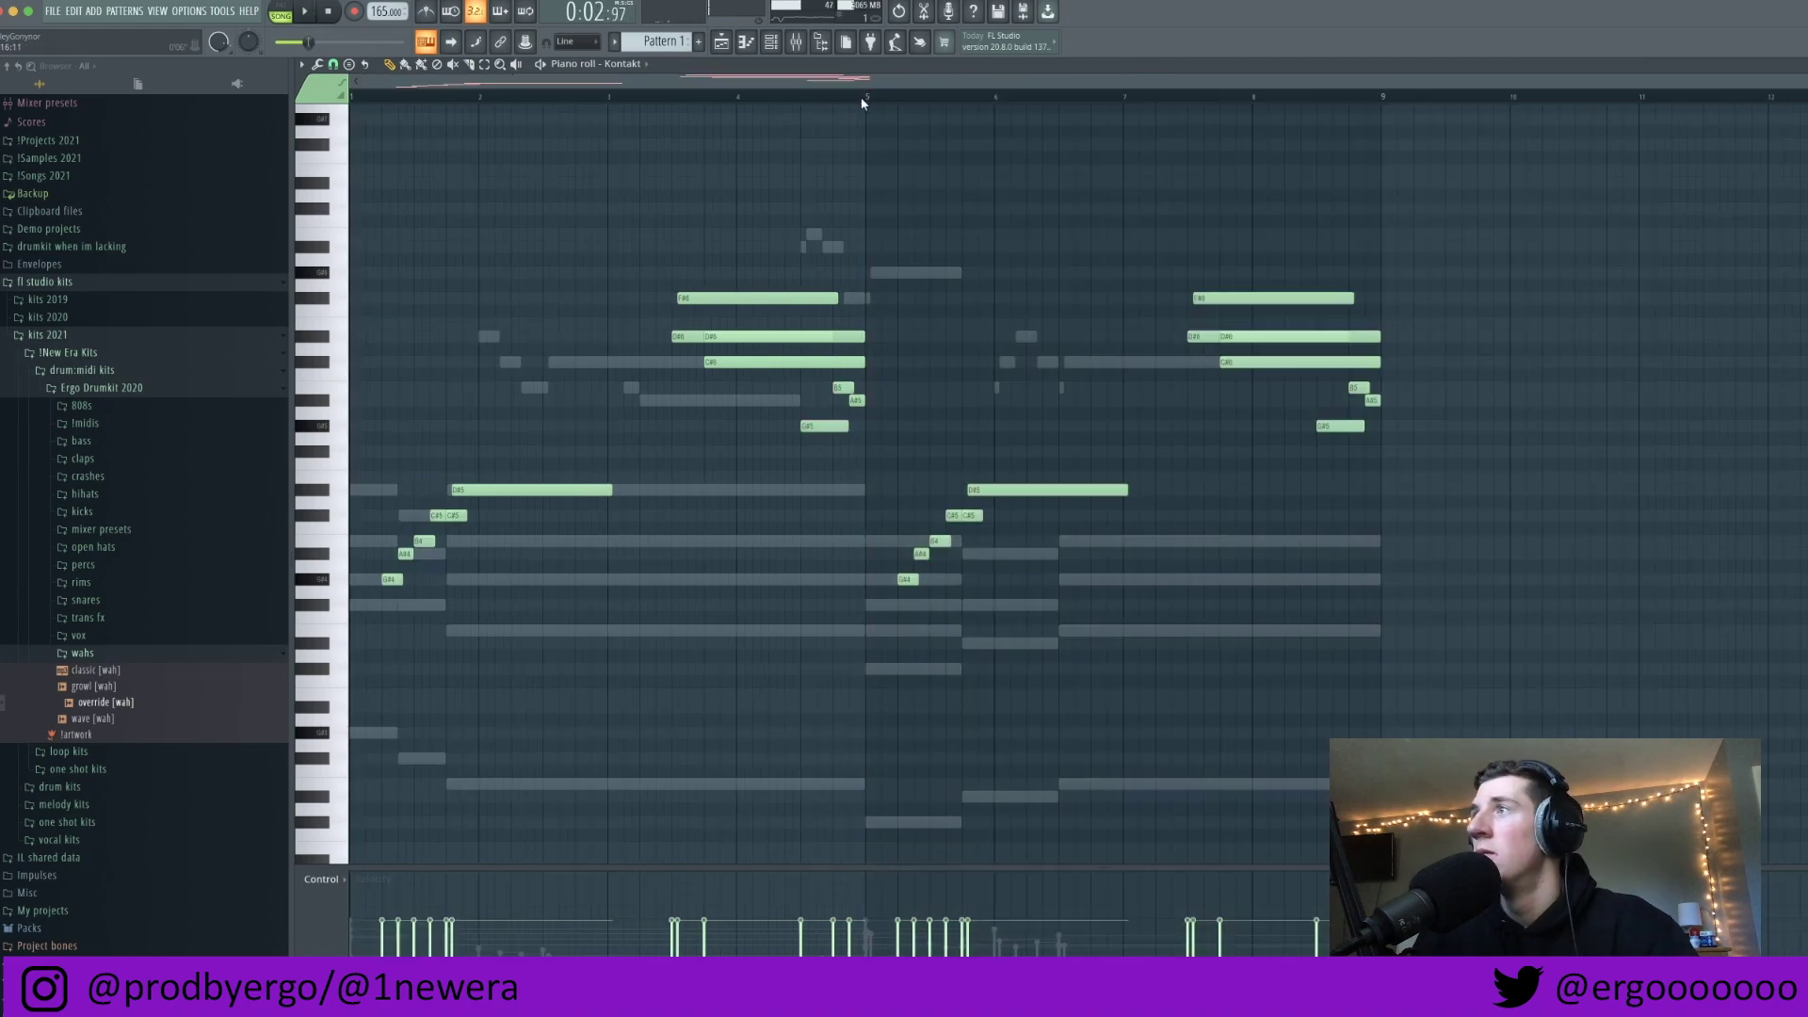
{"action": "left_click", "coordinate": [867, 96]}
{"action": "key", "text": "space"}
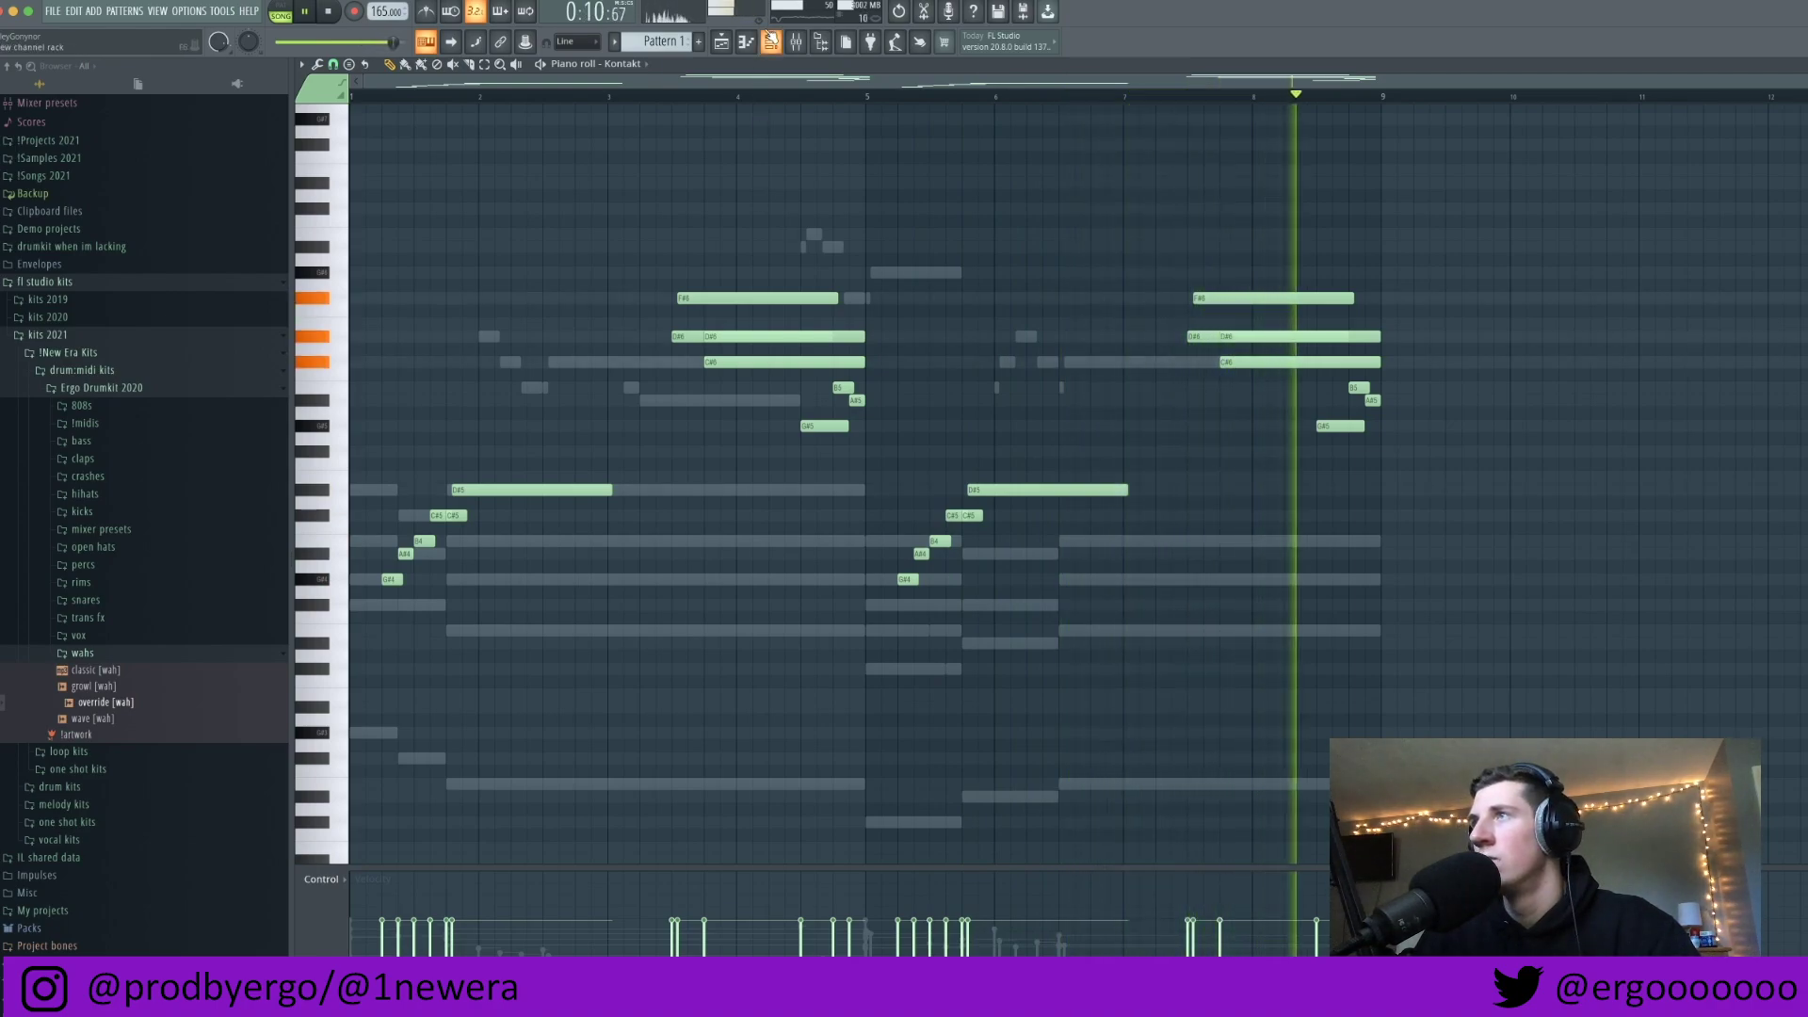
{"action": "key", "text": "F6"}
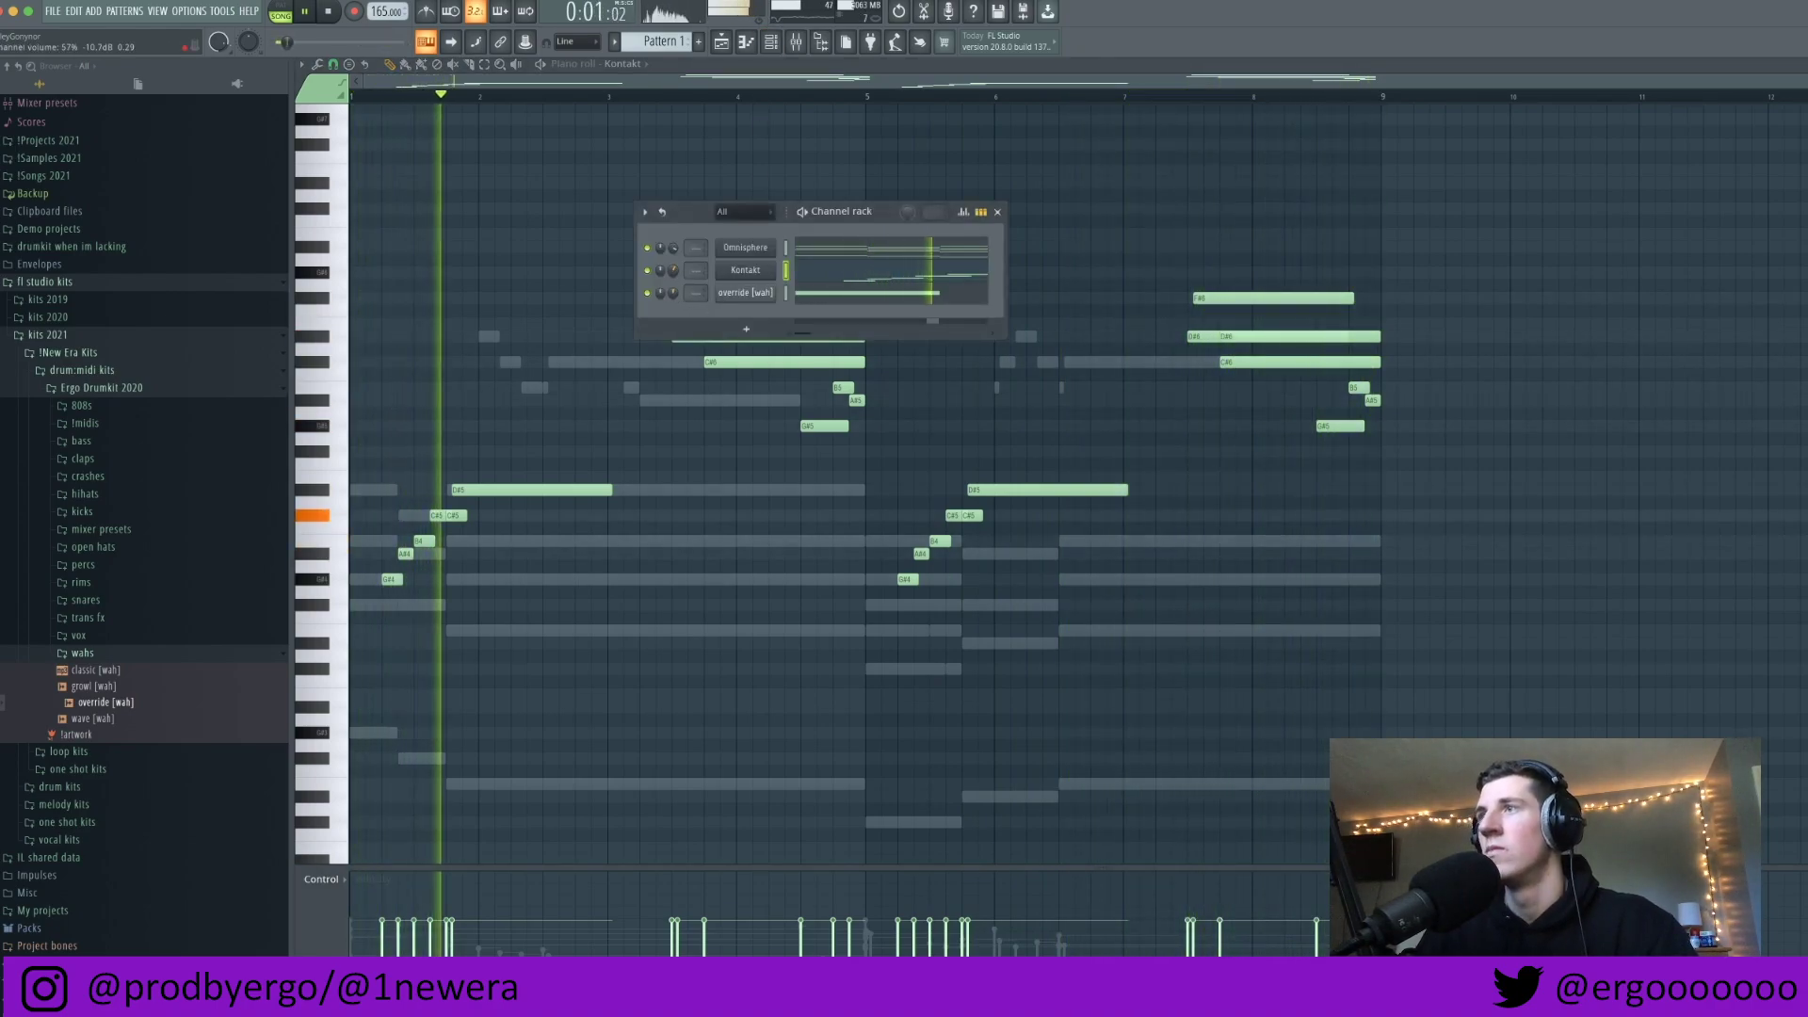
{"action": "key", "text": "space"}
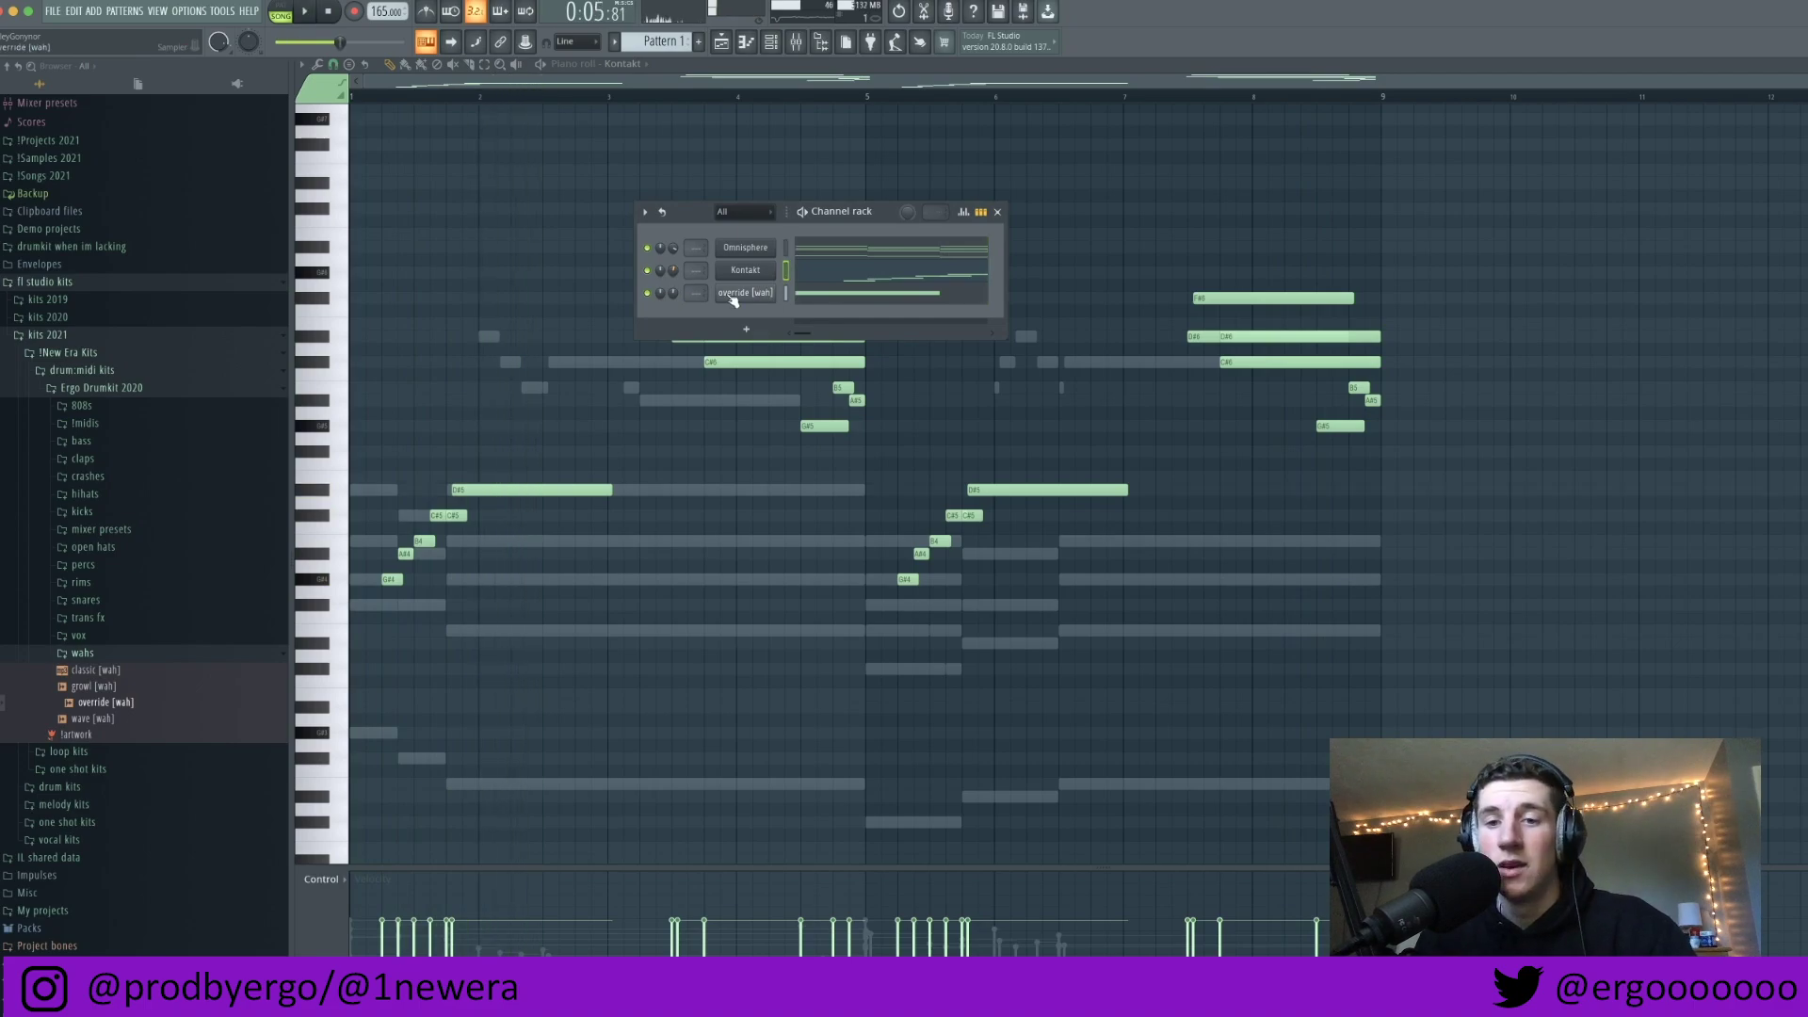
Step: Insert an Arcade channel above override [wah], place a C5 in bar 1 and a G5 in bar 3, and play them
{"action": "right_click", "coordinate": [738, 294]}
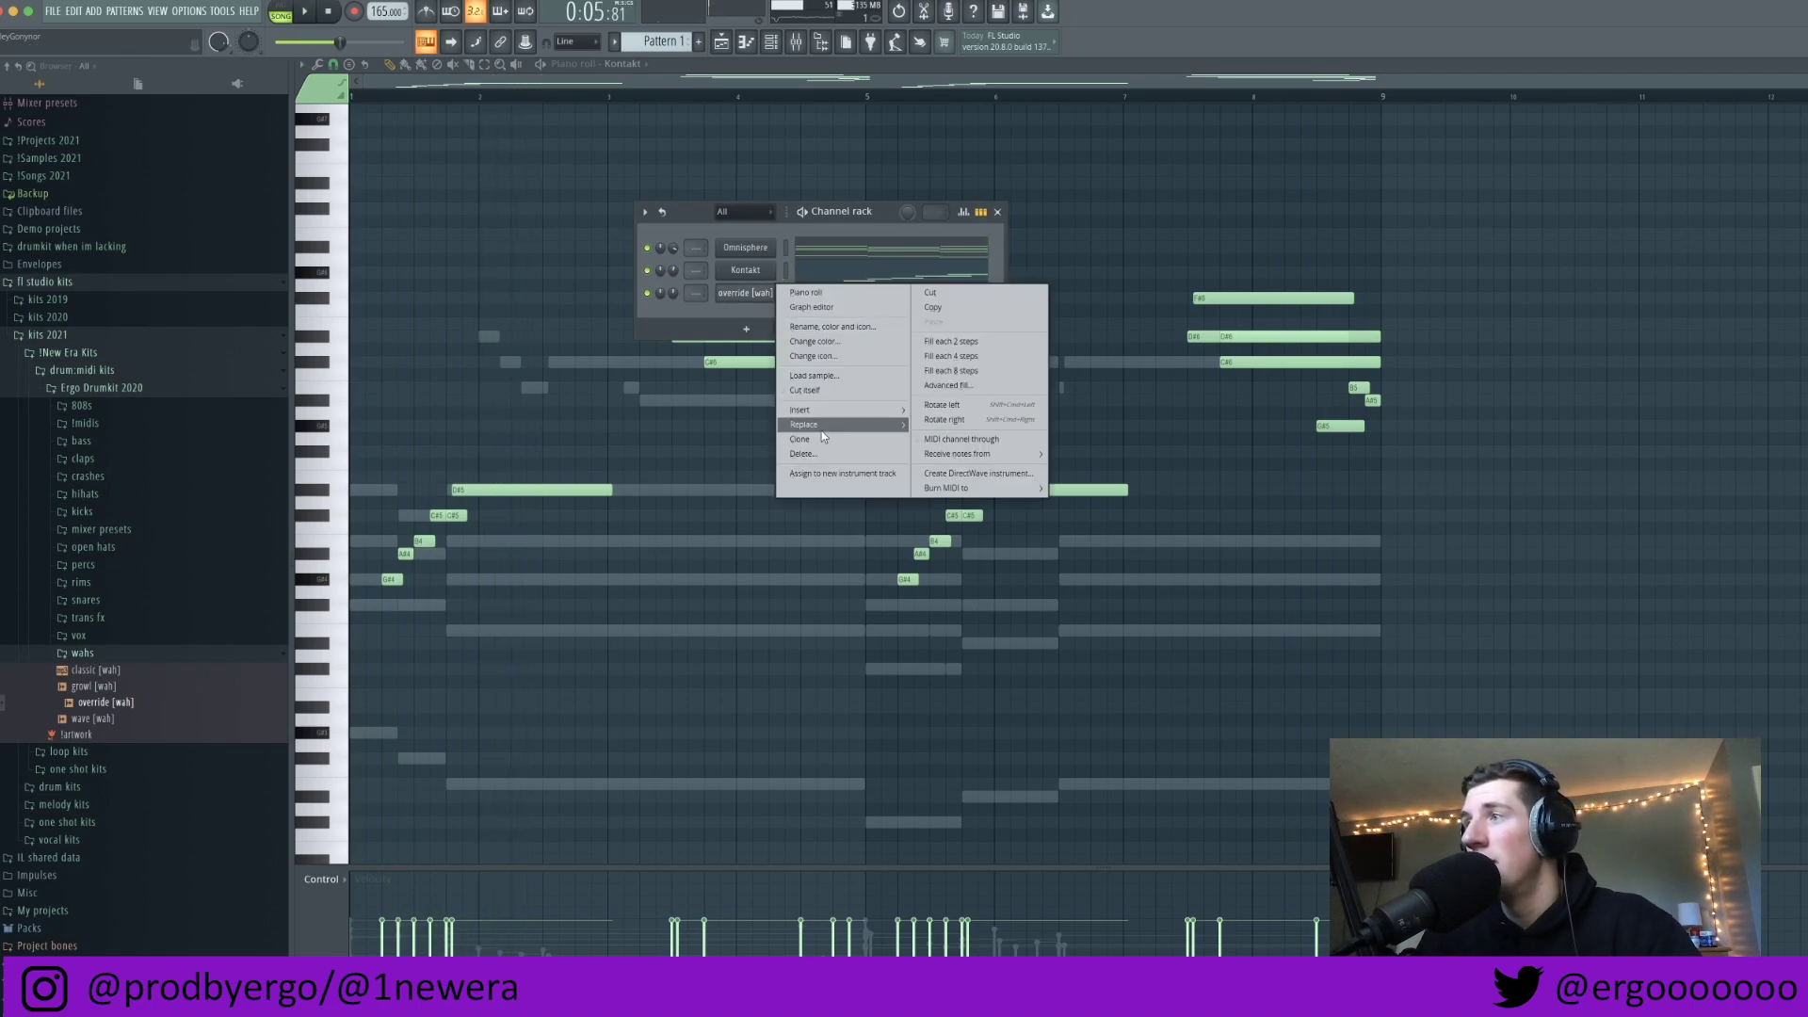
{"action": "mouse_move", "coordinate": [795, 411]}
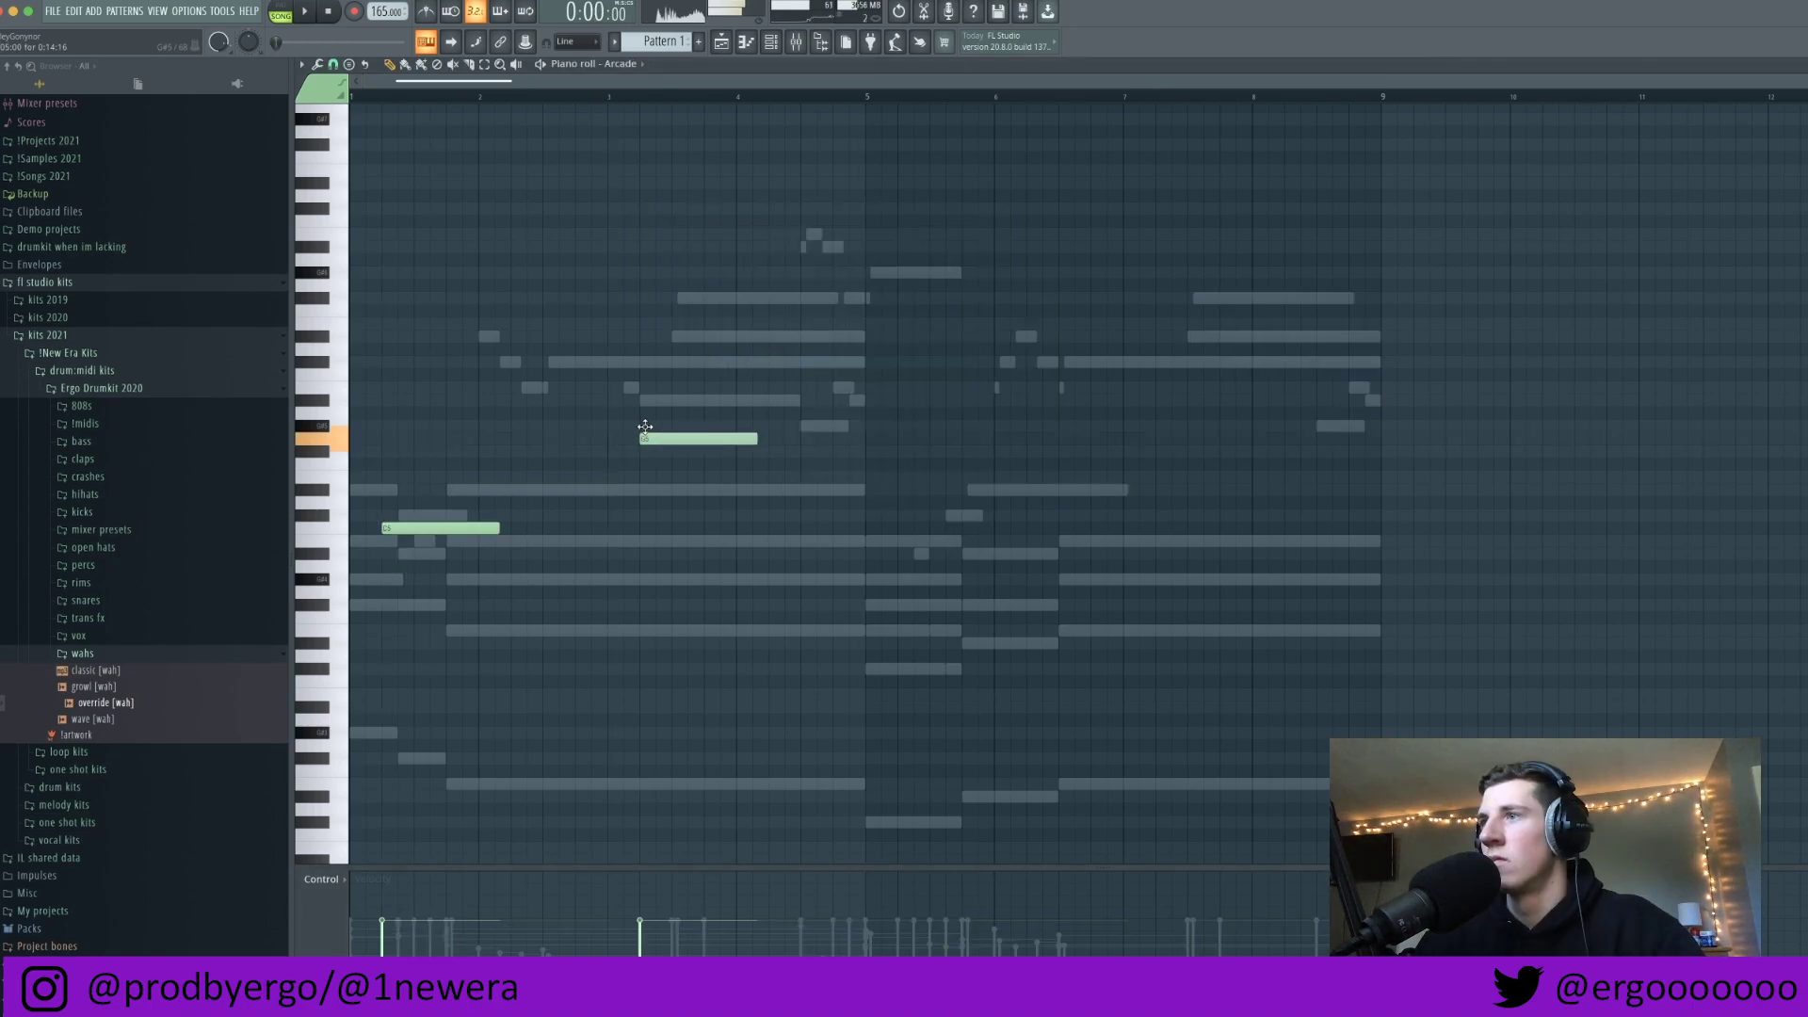
{"action": "key", "text": "F6"}
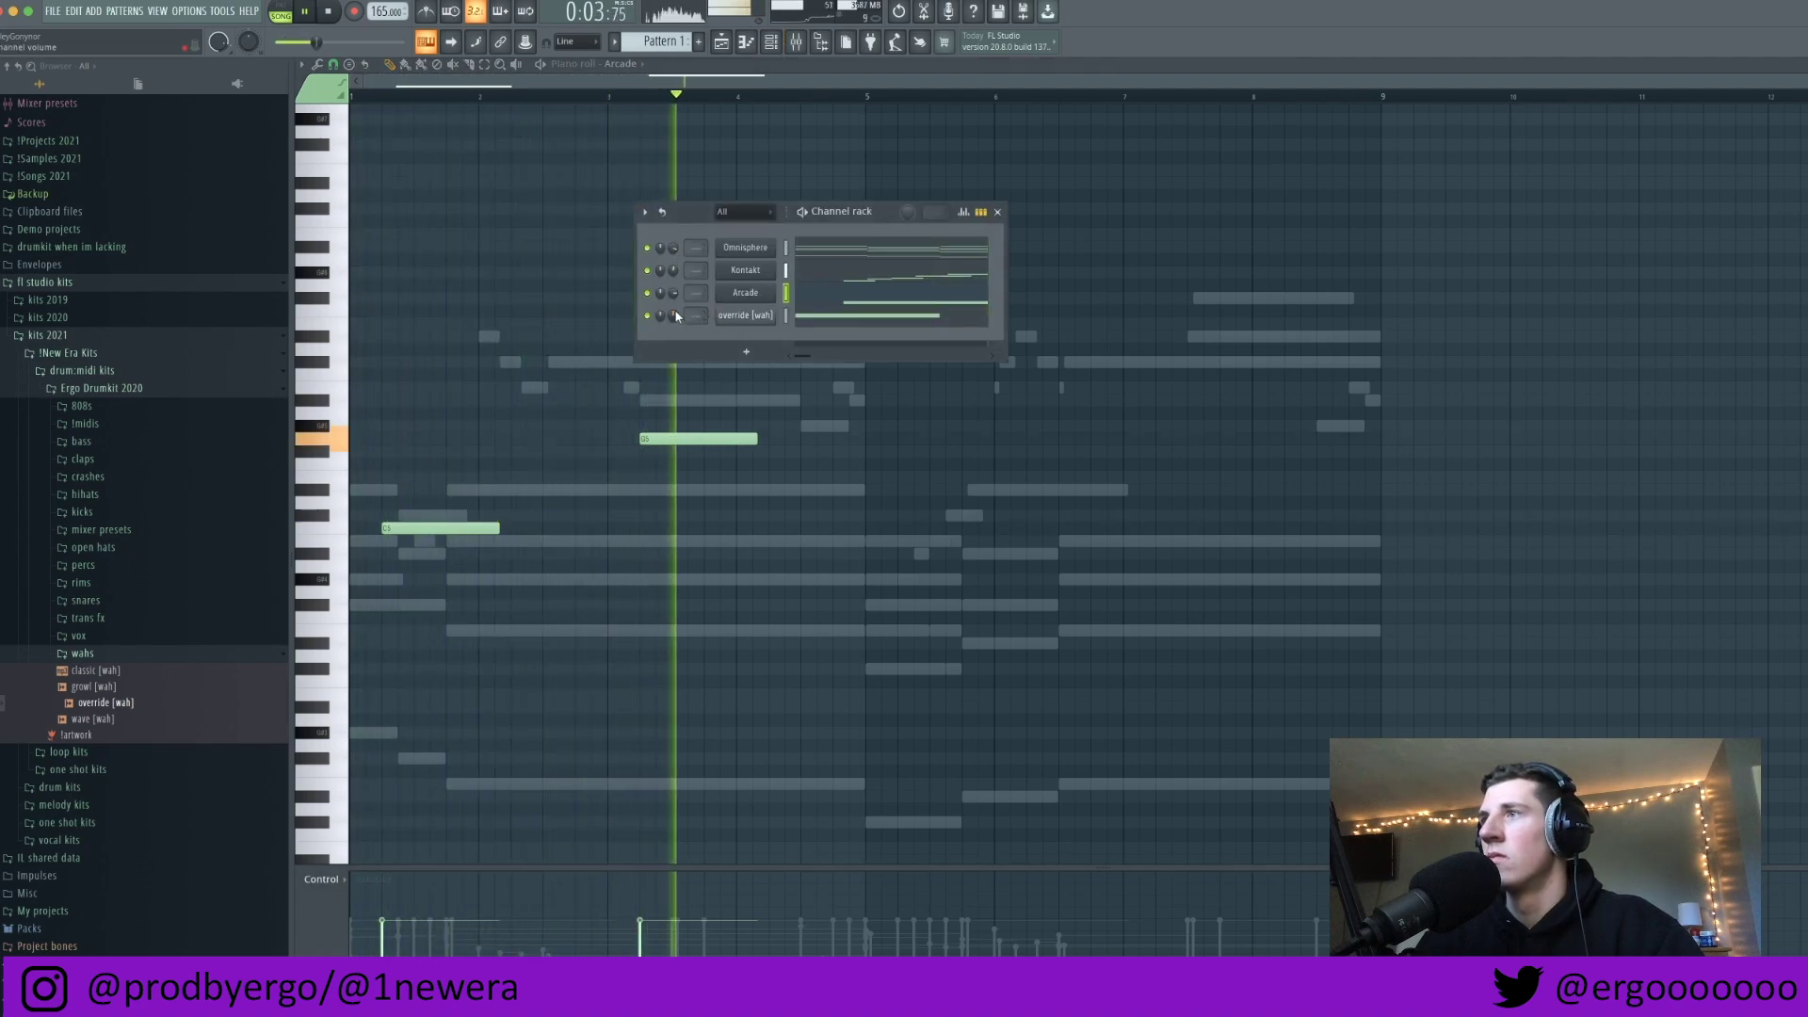
{"action": "key", "text": "F6"}
{"action": "key", "text": "space"}
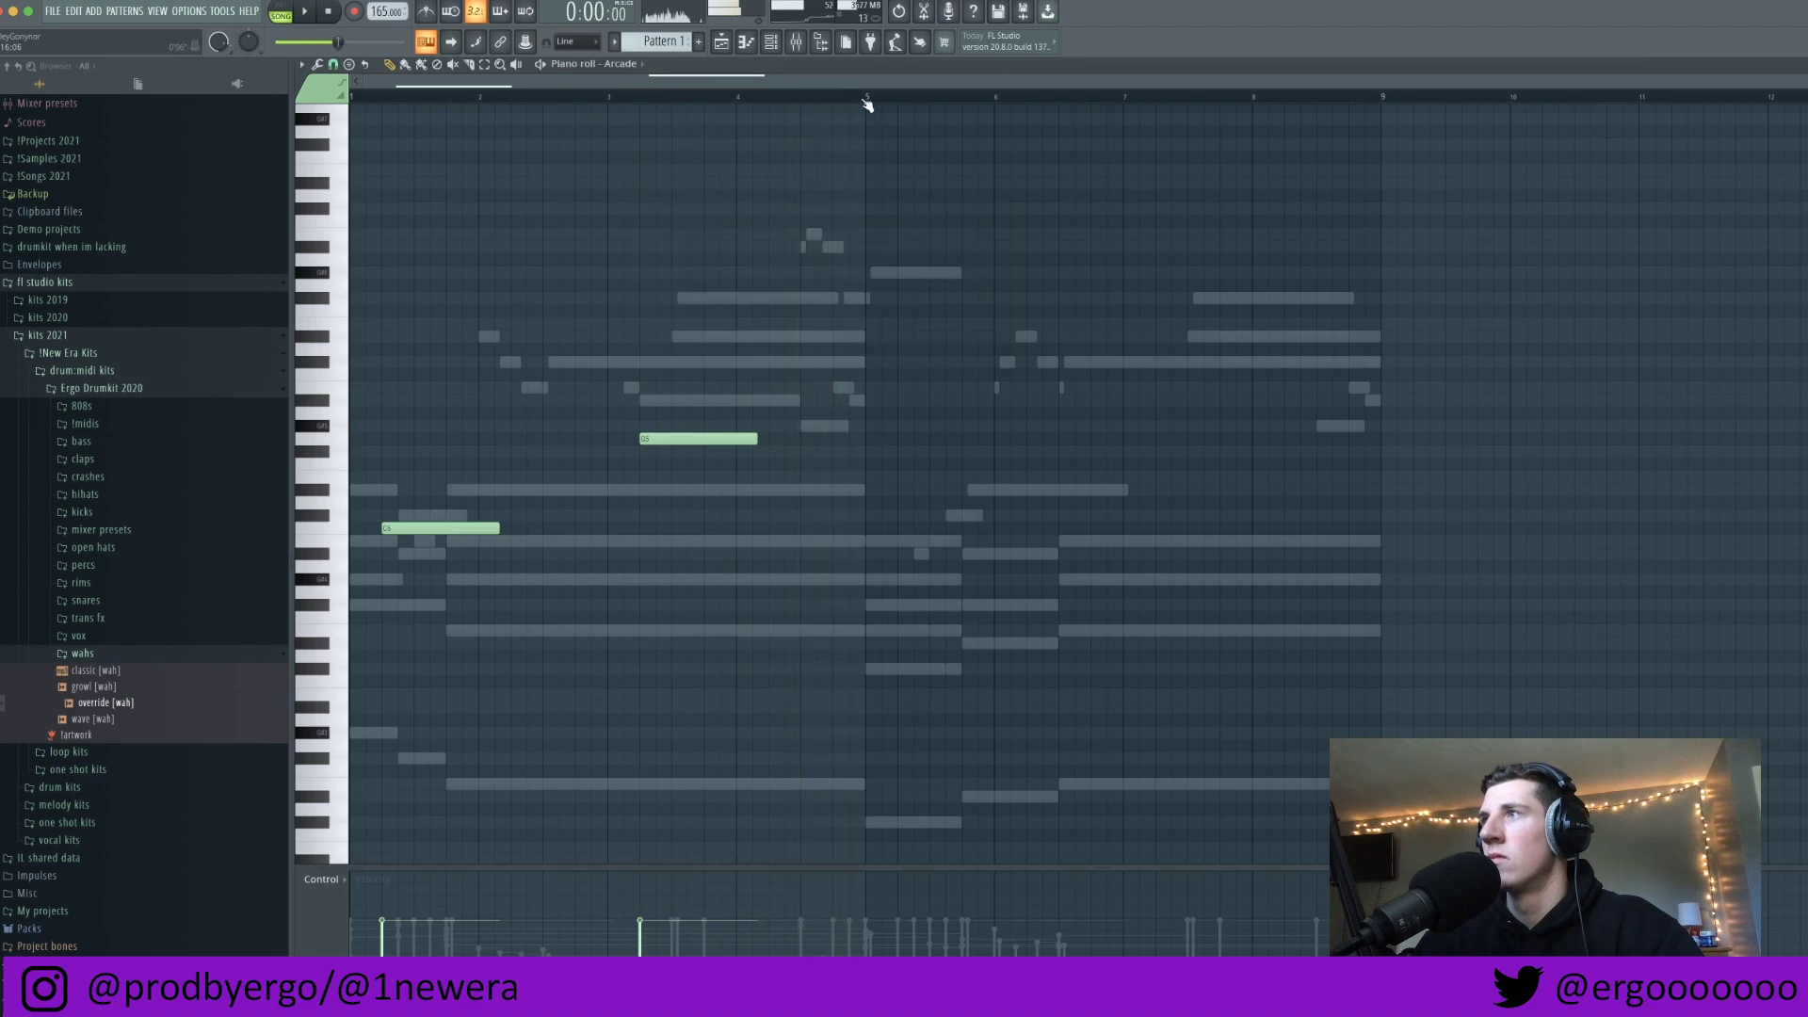
Step: Repeat the Arcade notes in bars 5 to 8 and add a C6 from the start of bar 6 to the G5 in bar 7
{"action": "key", "text": "ctrl+b"}
{"action": "left_click", "coordinate": [712, 102], "text": "ctrl"}
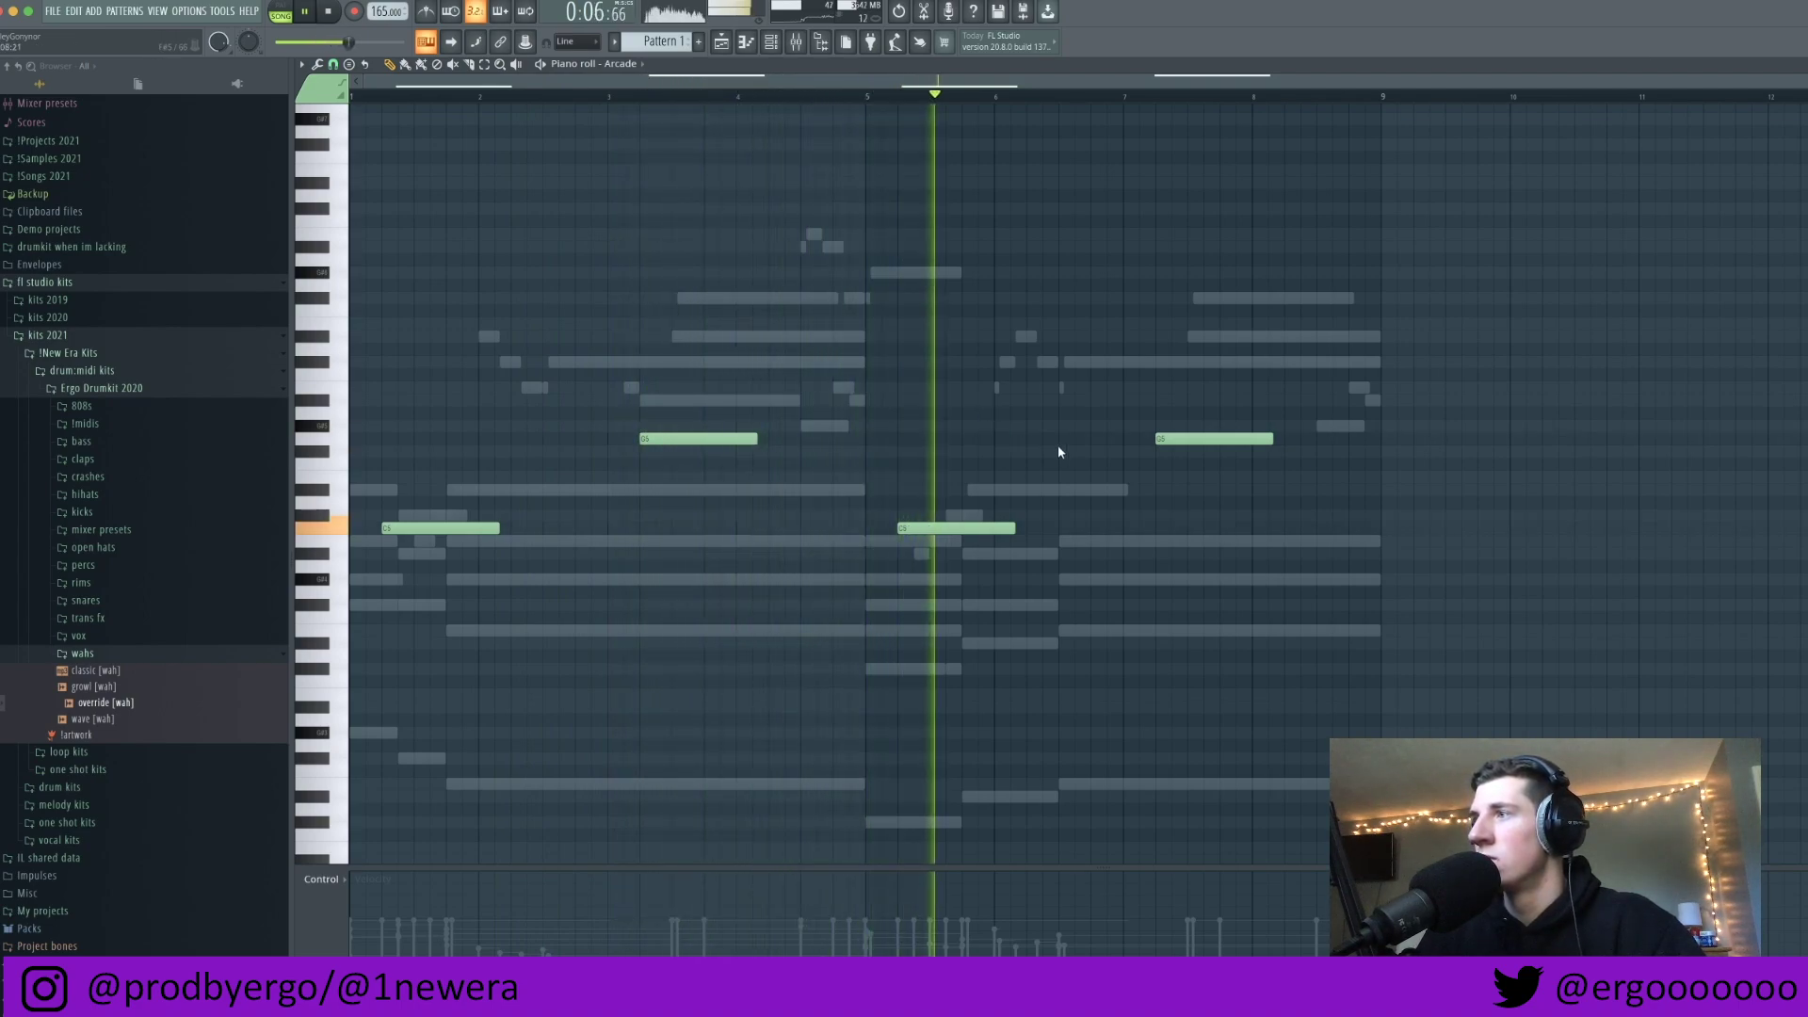
{"action": "left_click", "coordinate": [1002, 375]}
{"action": "left_click", "coordinate": [868, 98]}
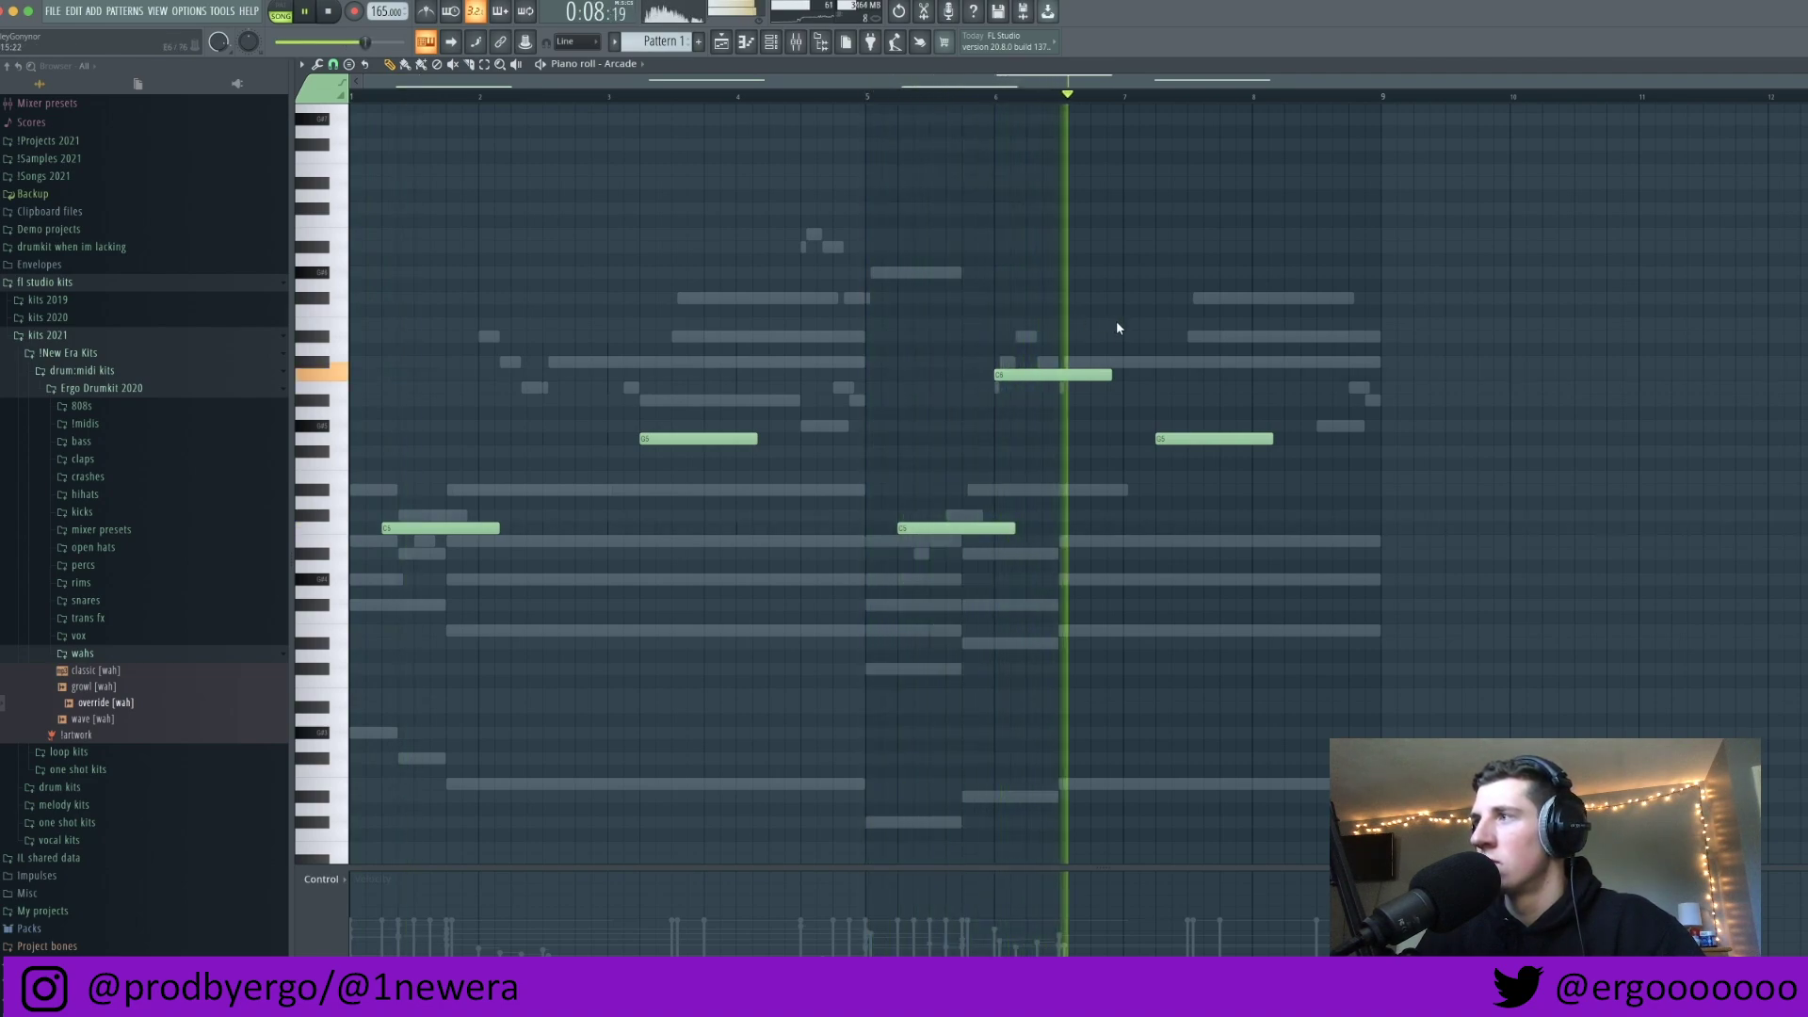
{"action": "left_click_drag", "start_coordinate": [1108, 374], "coordinate": [1158, 375]}
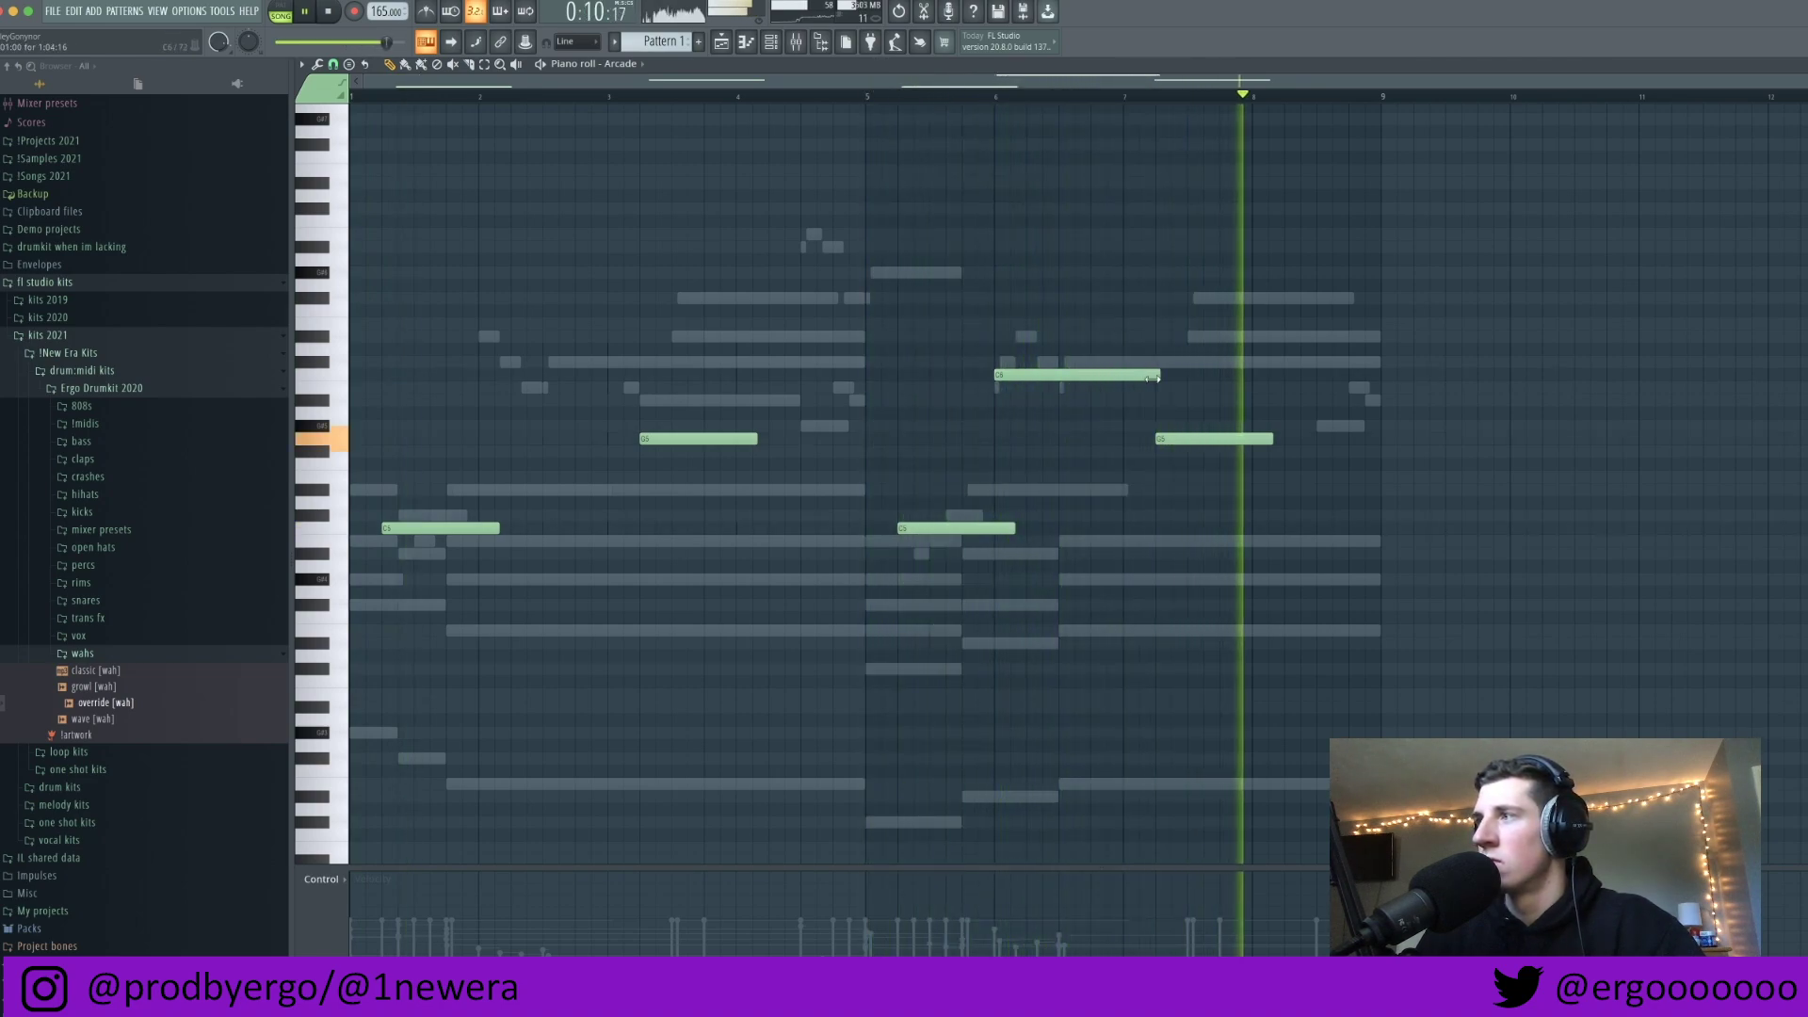
{"action": "left_click", "coordinate": [976, 98]}
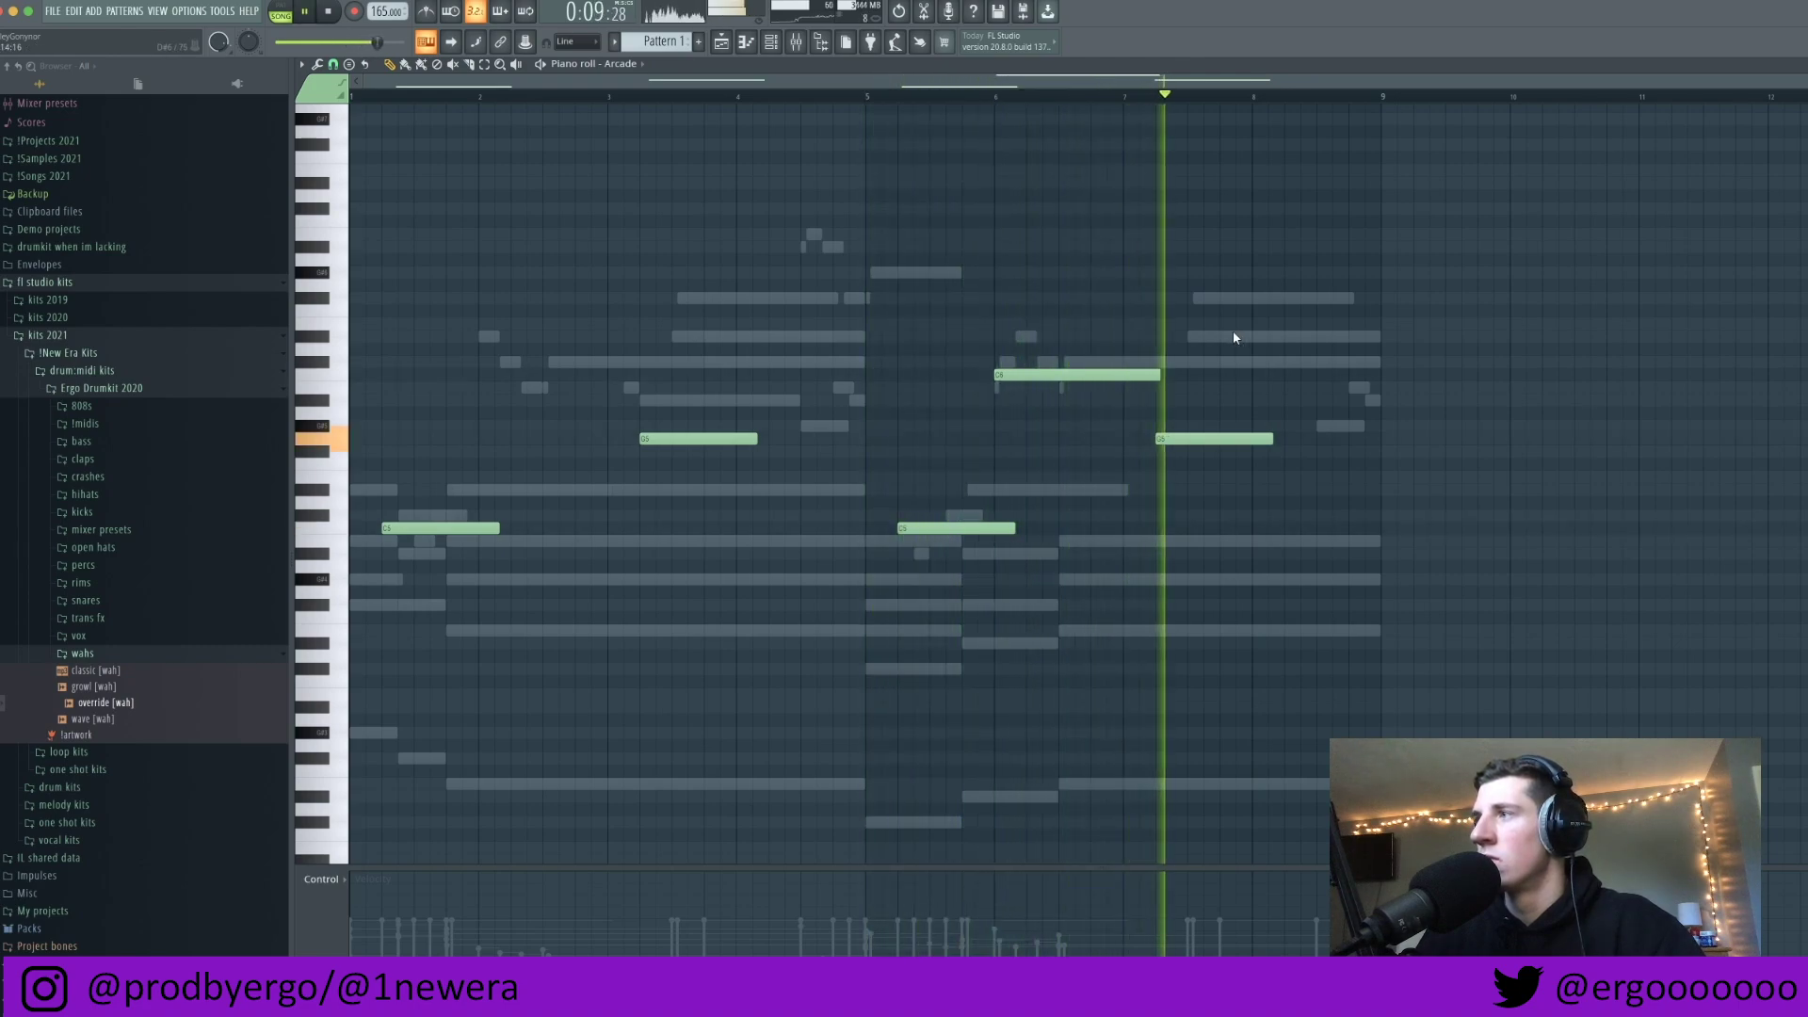
Step: Stop playback and mute the Arcade and override [wah] channels
{"action": "left_click", "coordinate": [761, 48]}
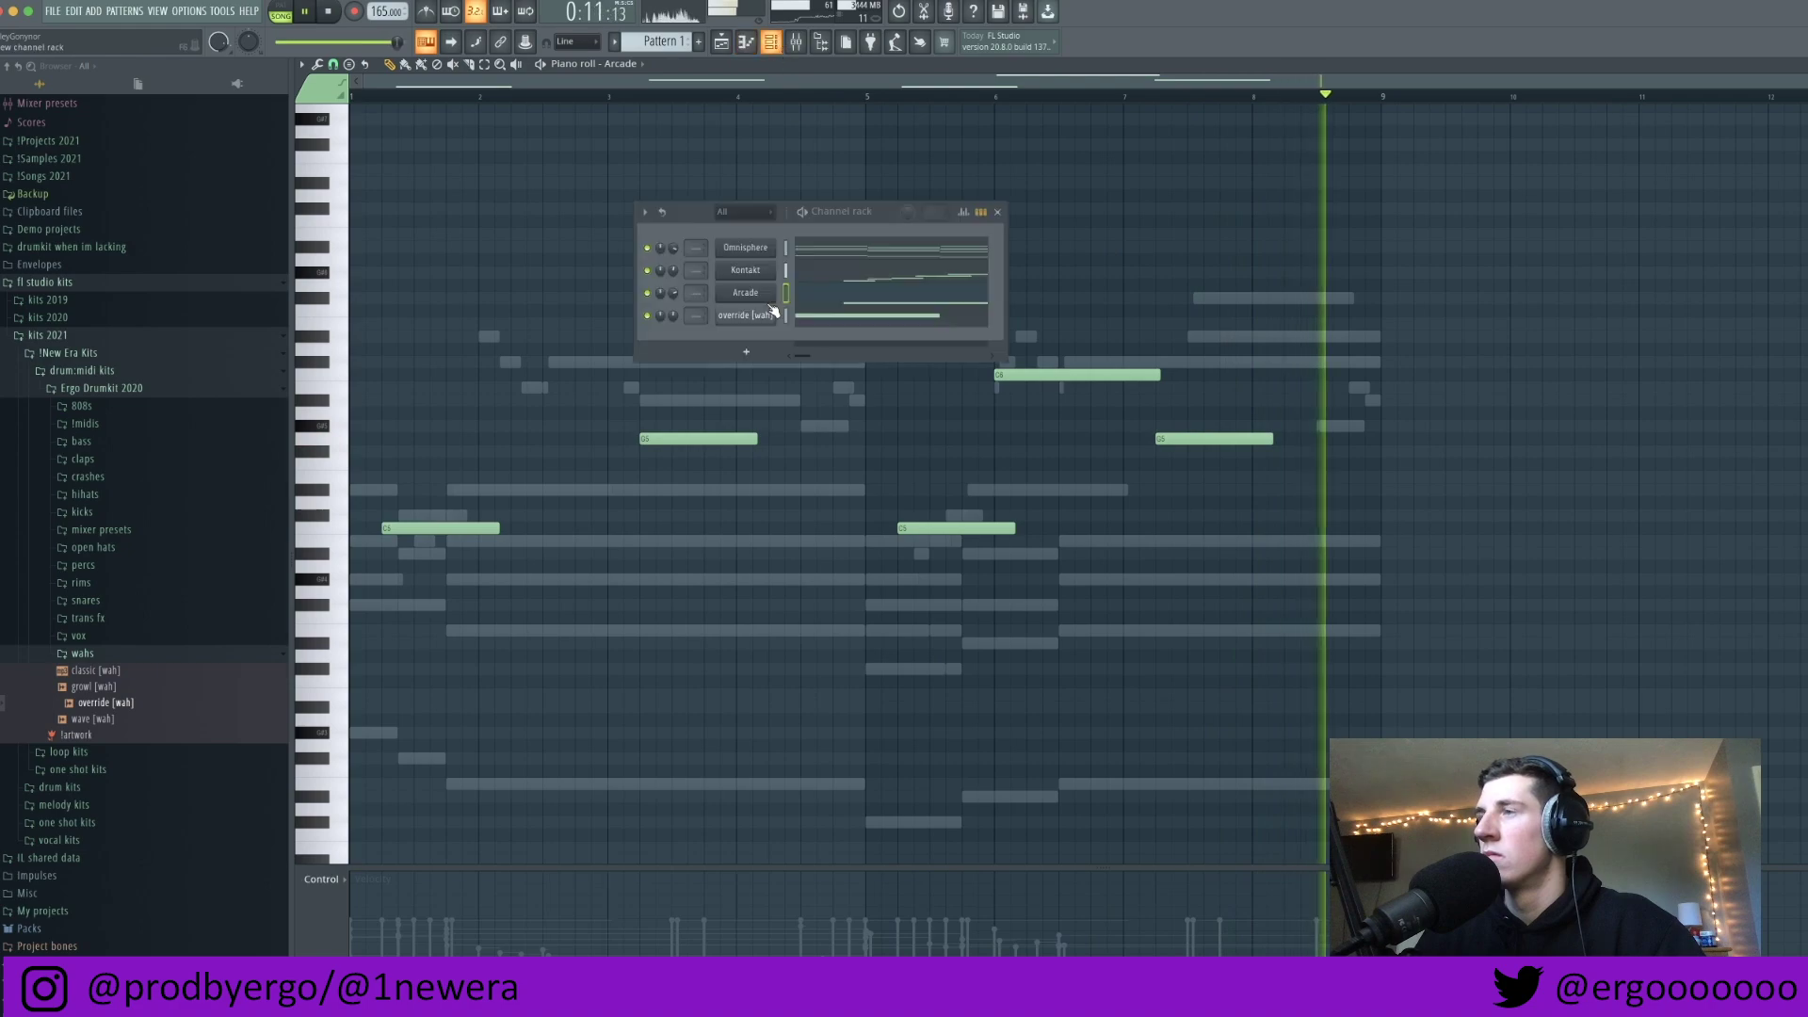
{"action": "key", "text": "space"}
{"action": "double_click", "coordinate": [786, 249]}
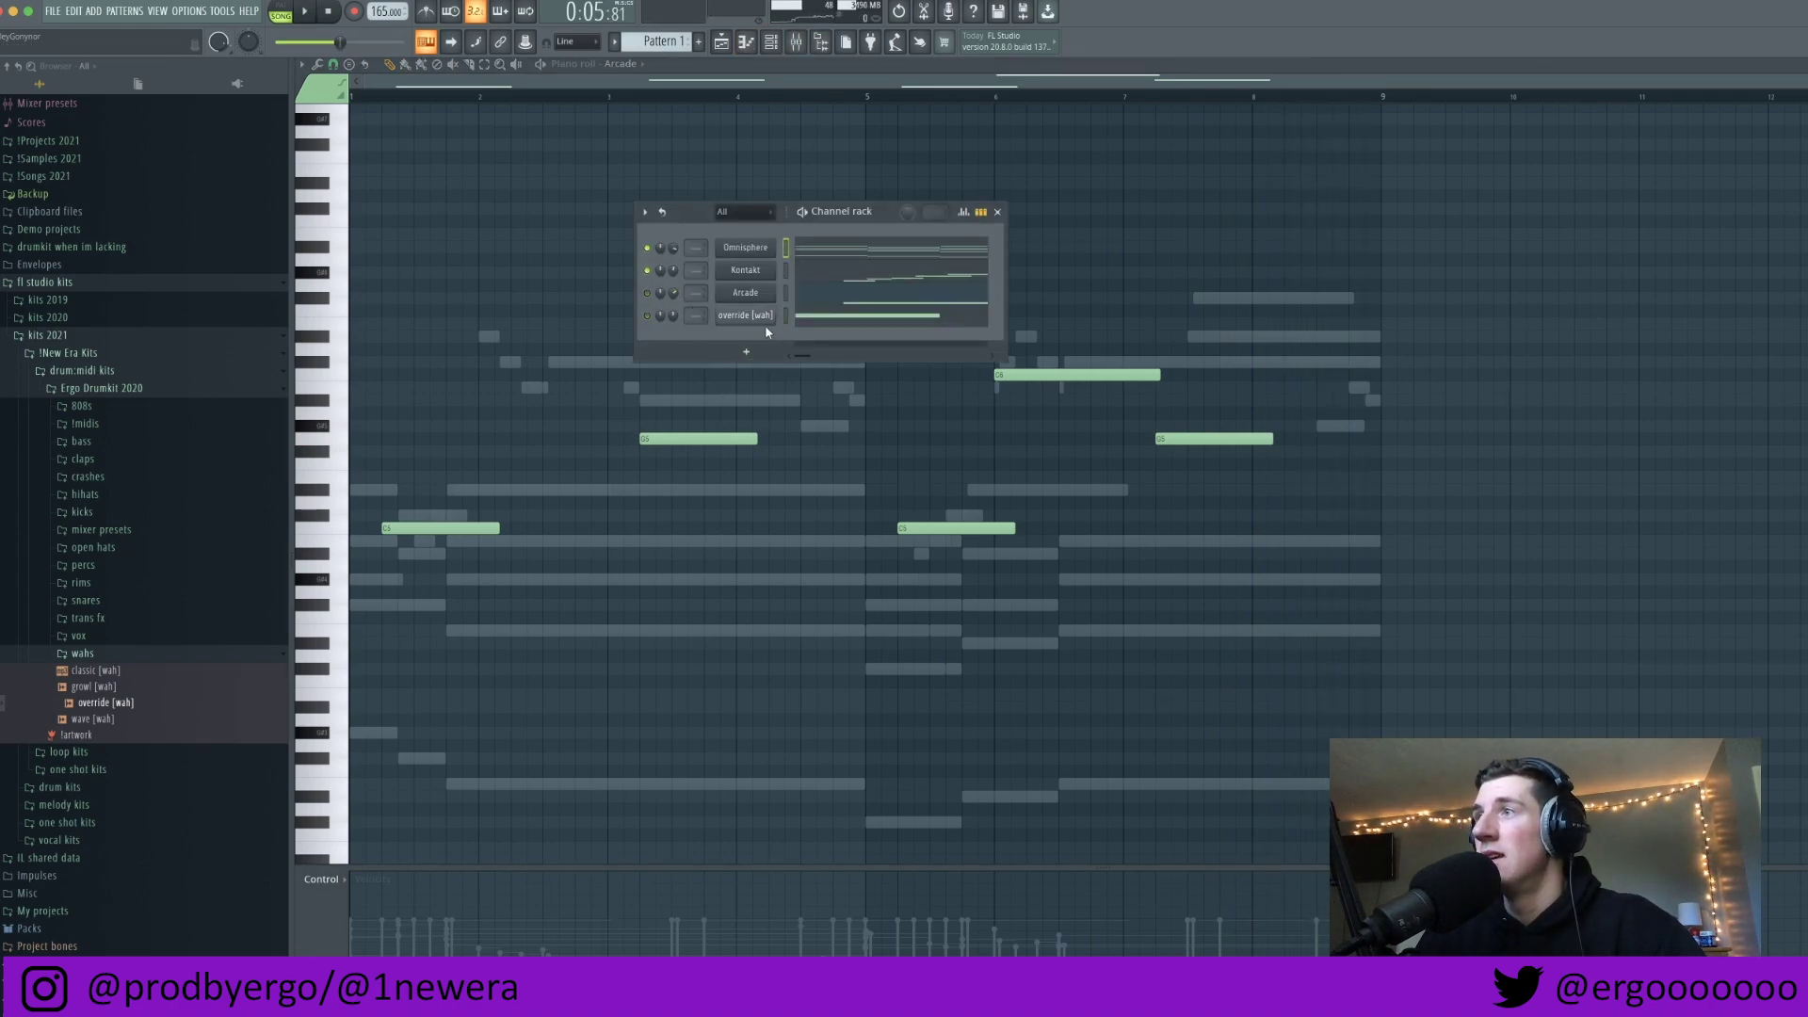
Step: Insert a BooBass channel, place it below override [wah], and open its piano roll
{"action": "right_click", "coordinate": [763, 316]}
{"action": "mouse_move", "coordinate": [838, 433]}
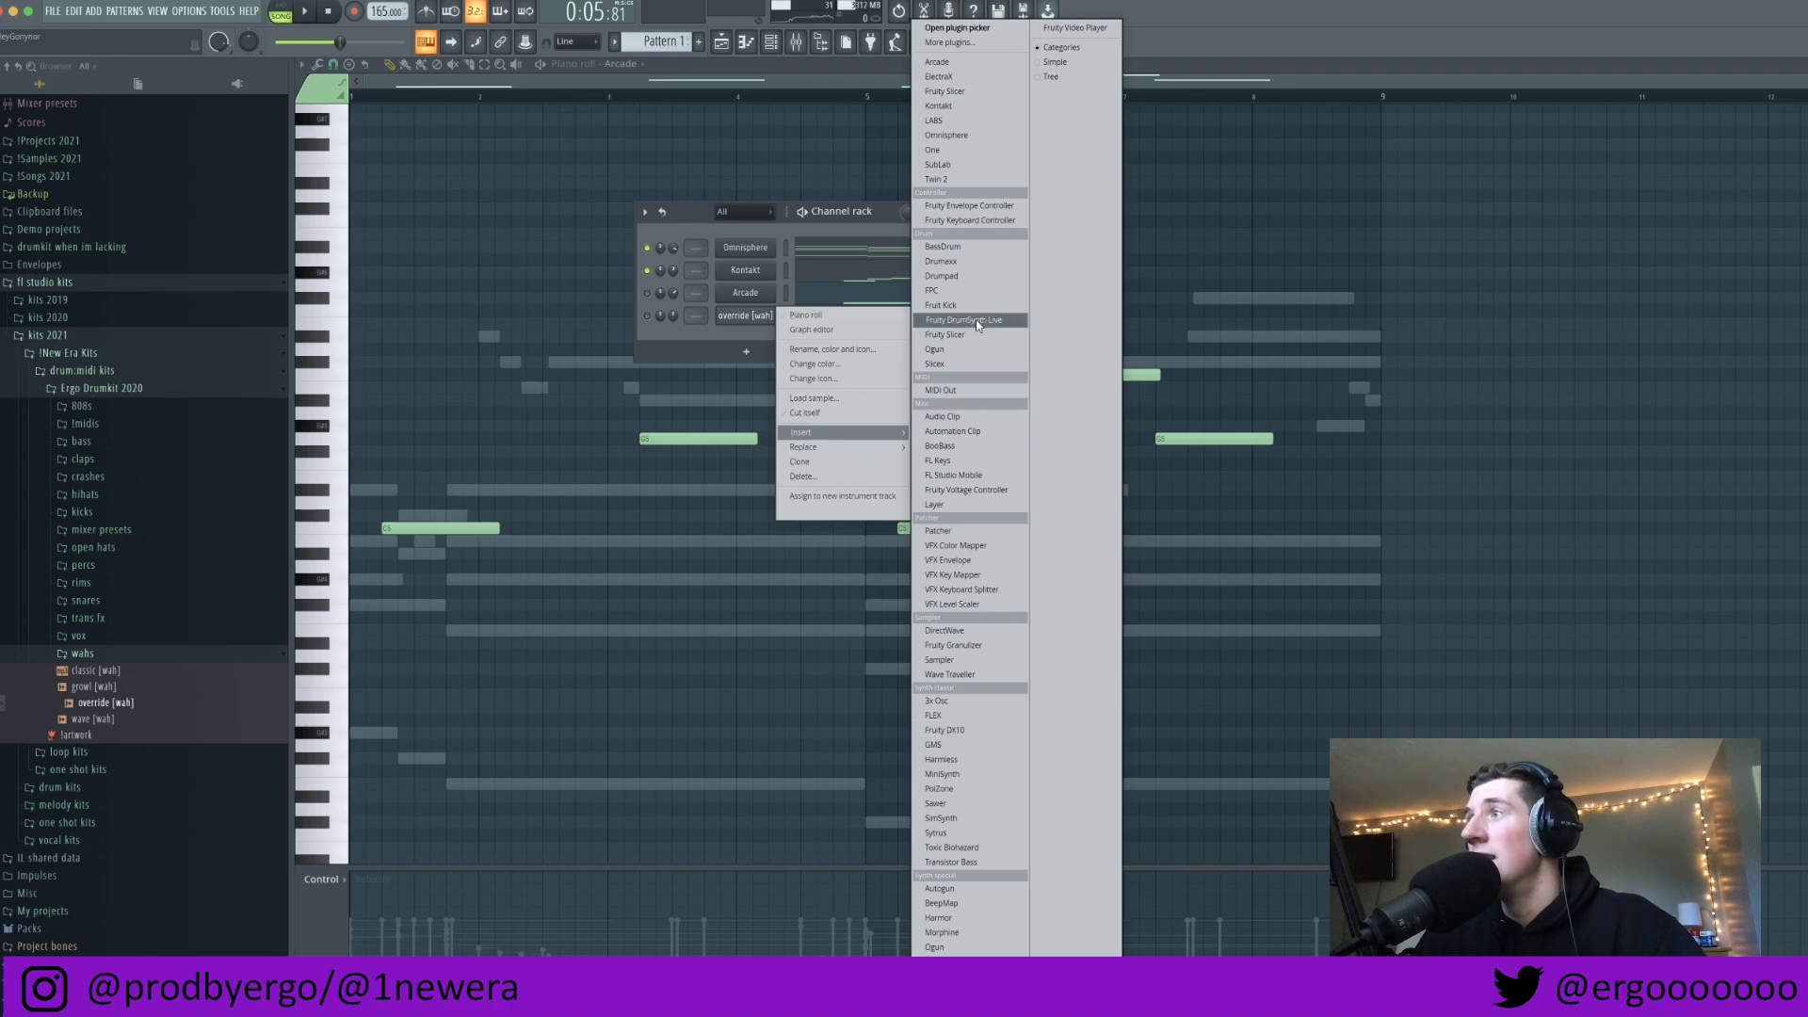
{"action": "left_click", "coordinate": [939, 446]}
{"action": "key", "text": "space"}
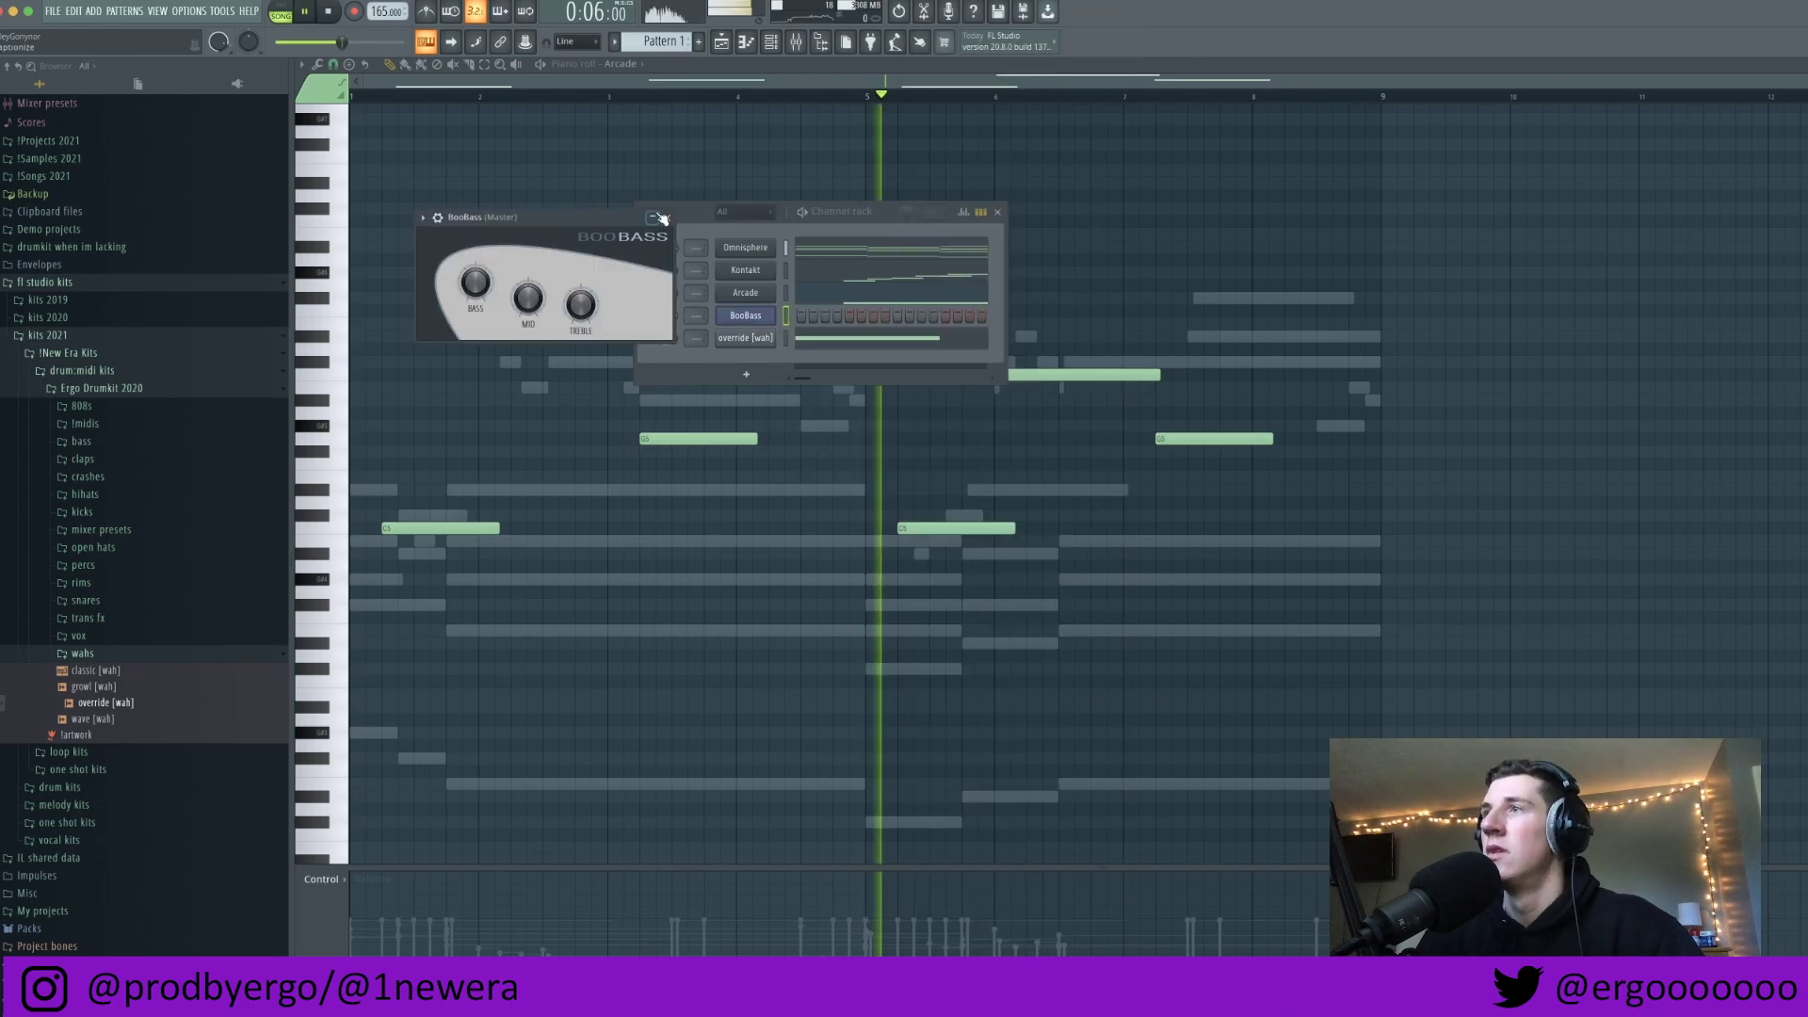
{"action": "left_click", "coordinate": [745, 314]}
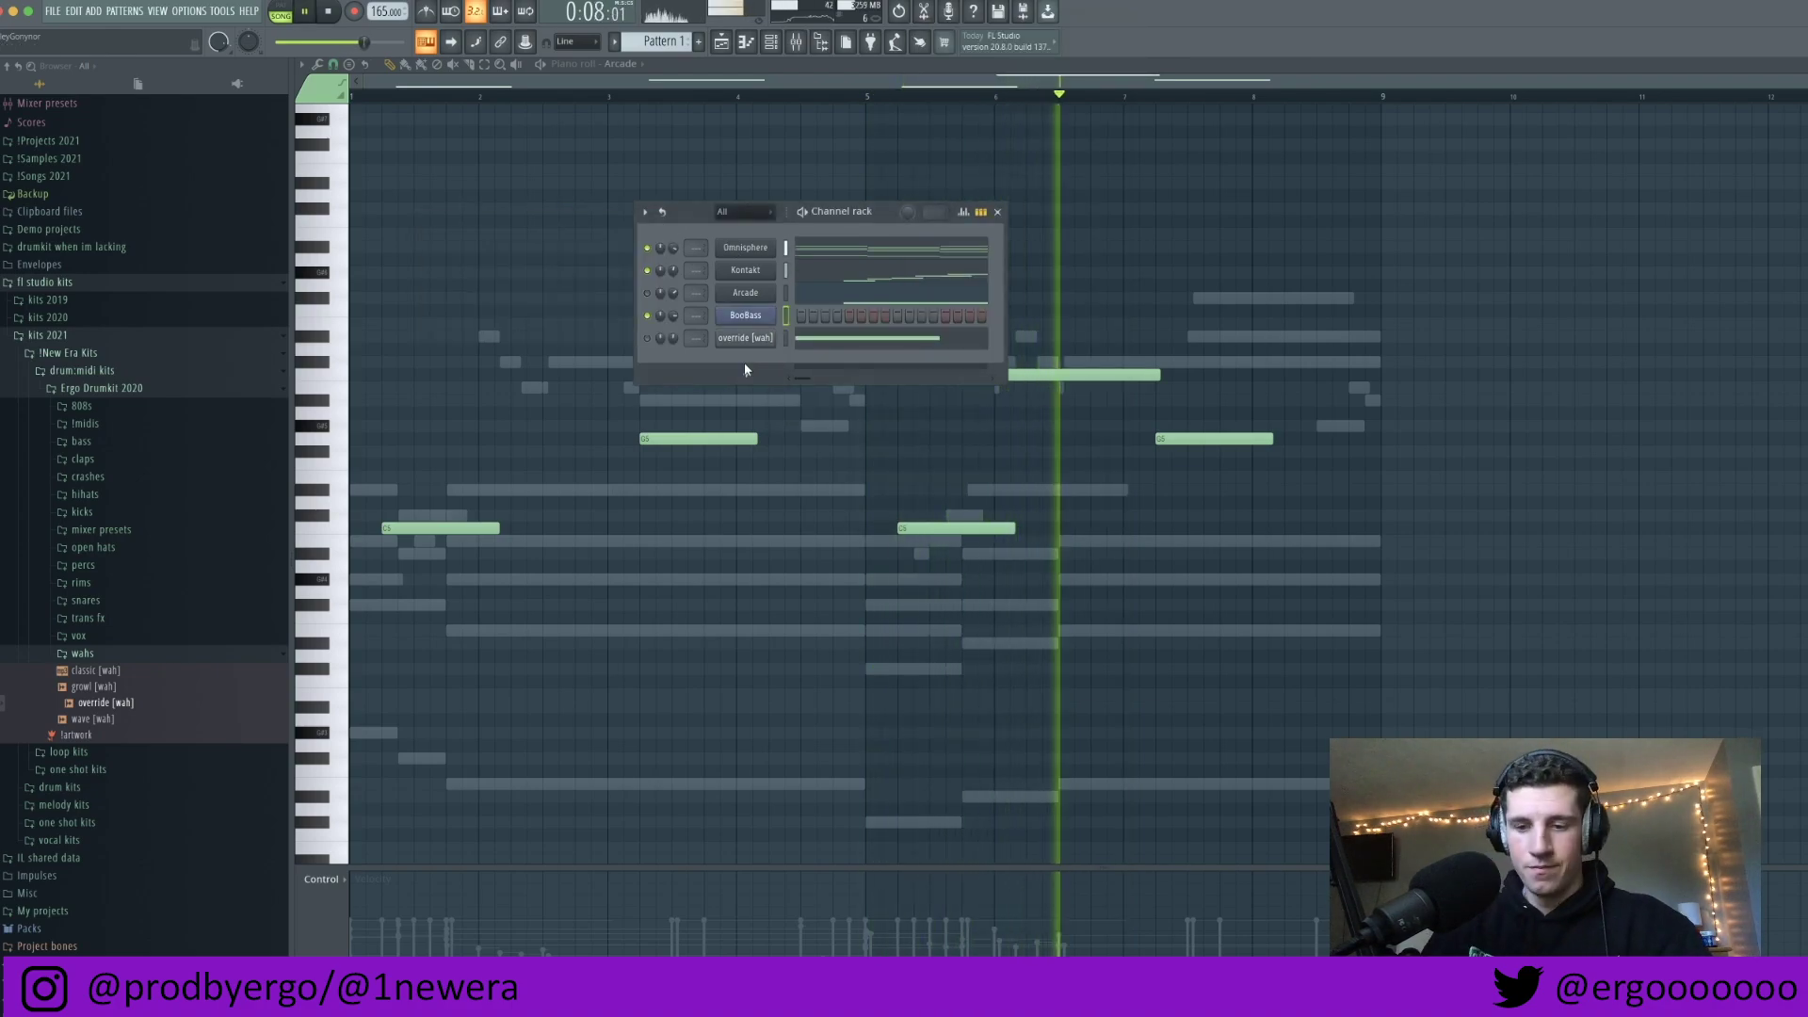
{"action": "key", "text": "alt+Down"}
{"action": "right_click", "coordinate": [762, 337]}
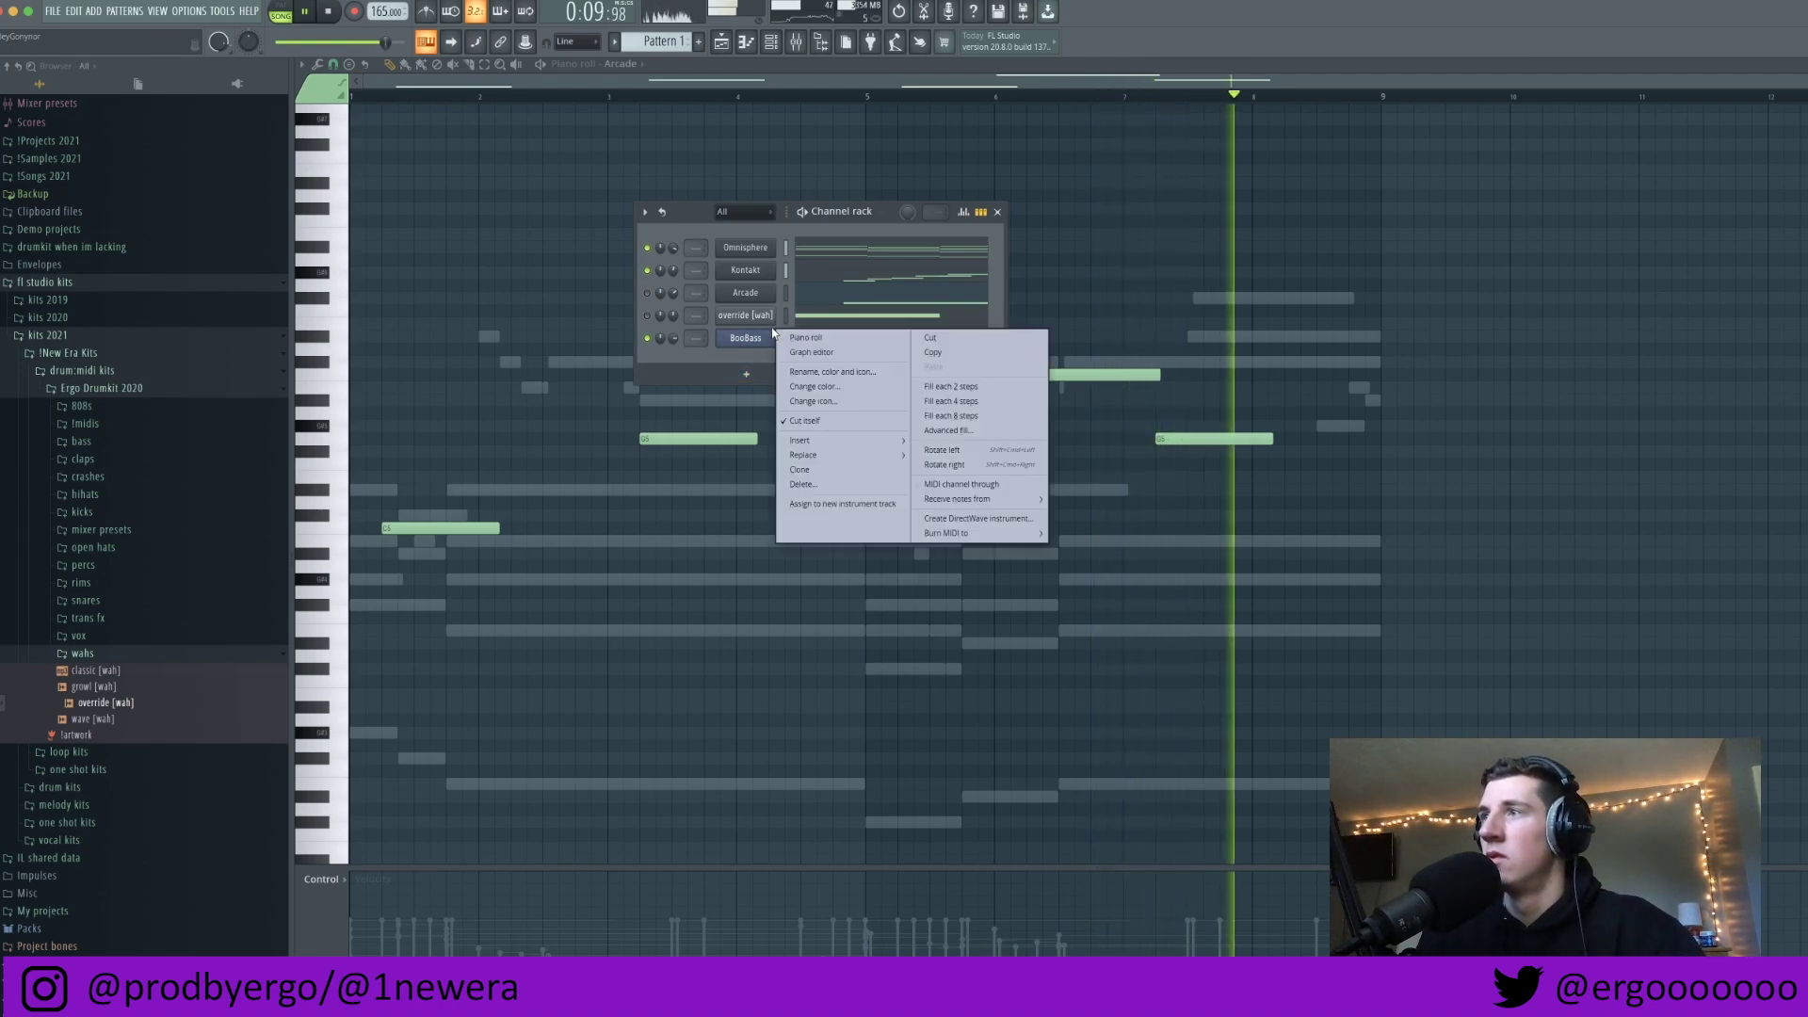
{"action": "left_click", "coordinate": [805, 341]}
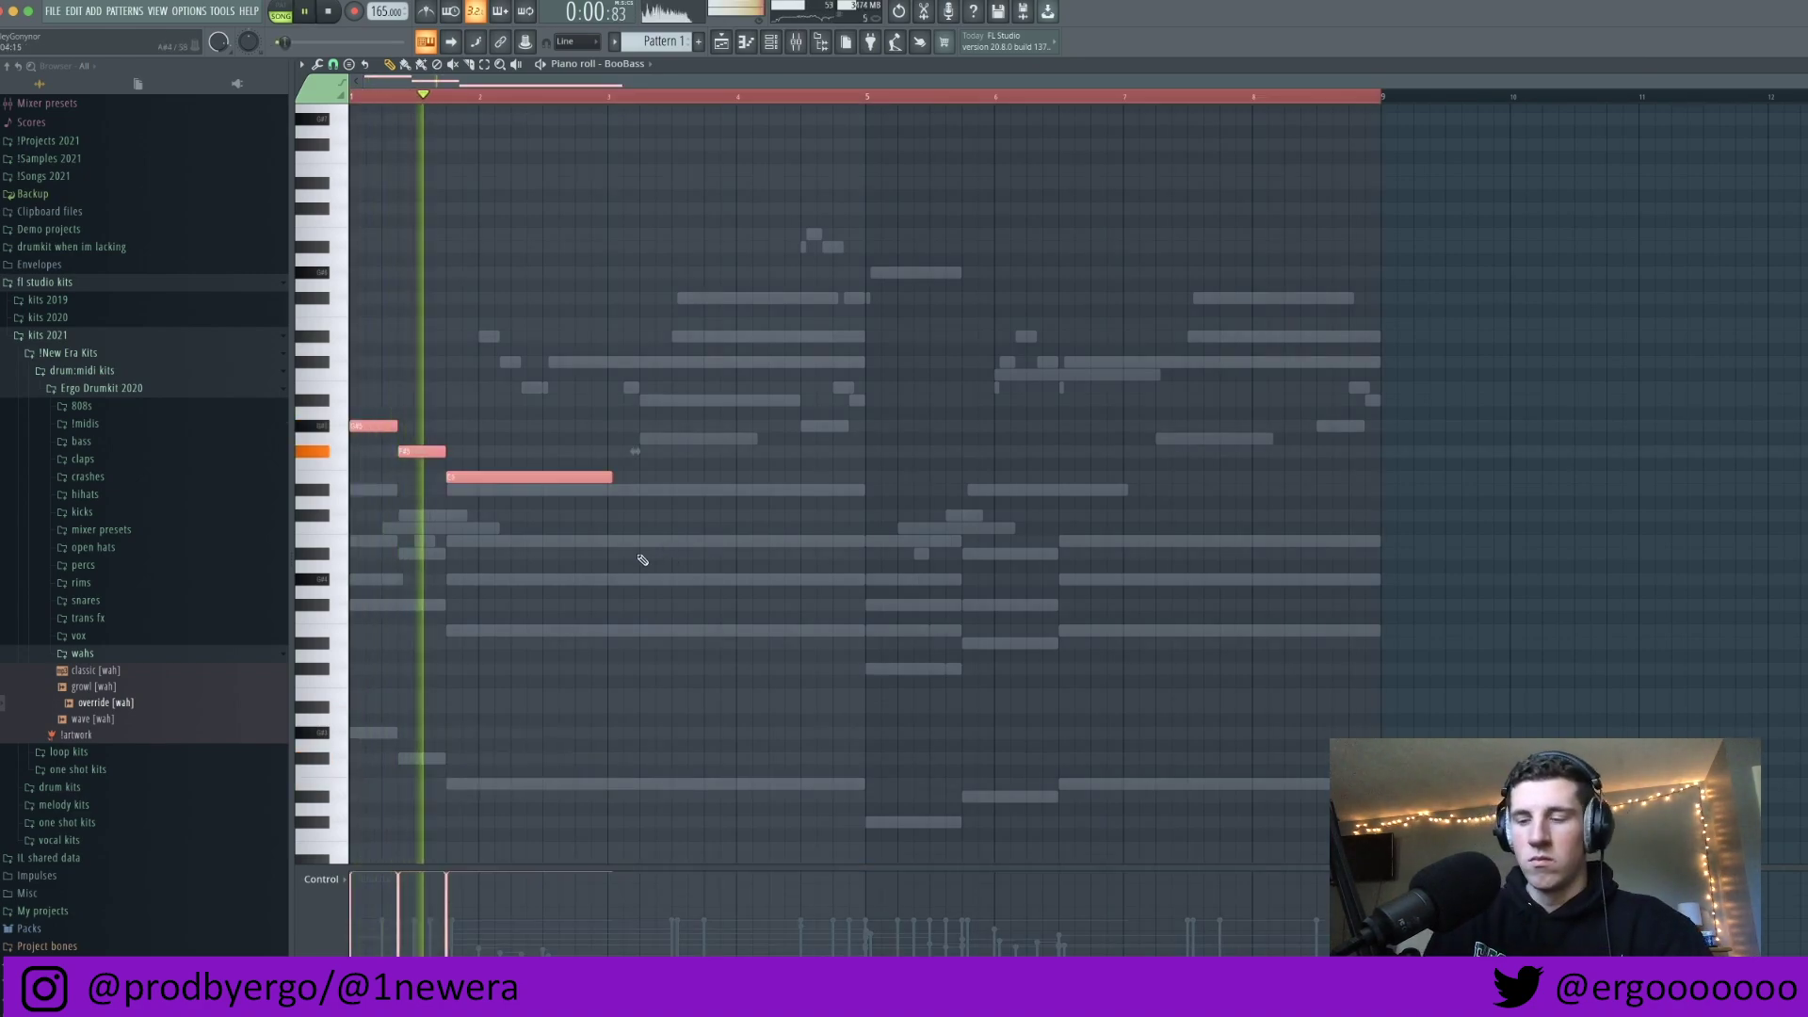
Step: Build a descending G#4, F#4, E4 BooBass line from the start of bar 1, holding the E4 until bar 5
{"action": "key", "text": "ctrl+Down"}
{"action": "key", "text": "space"}
{"action": "key", "text": "space"}
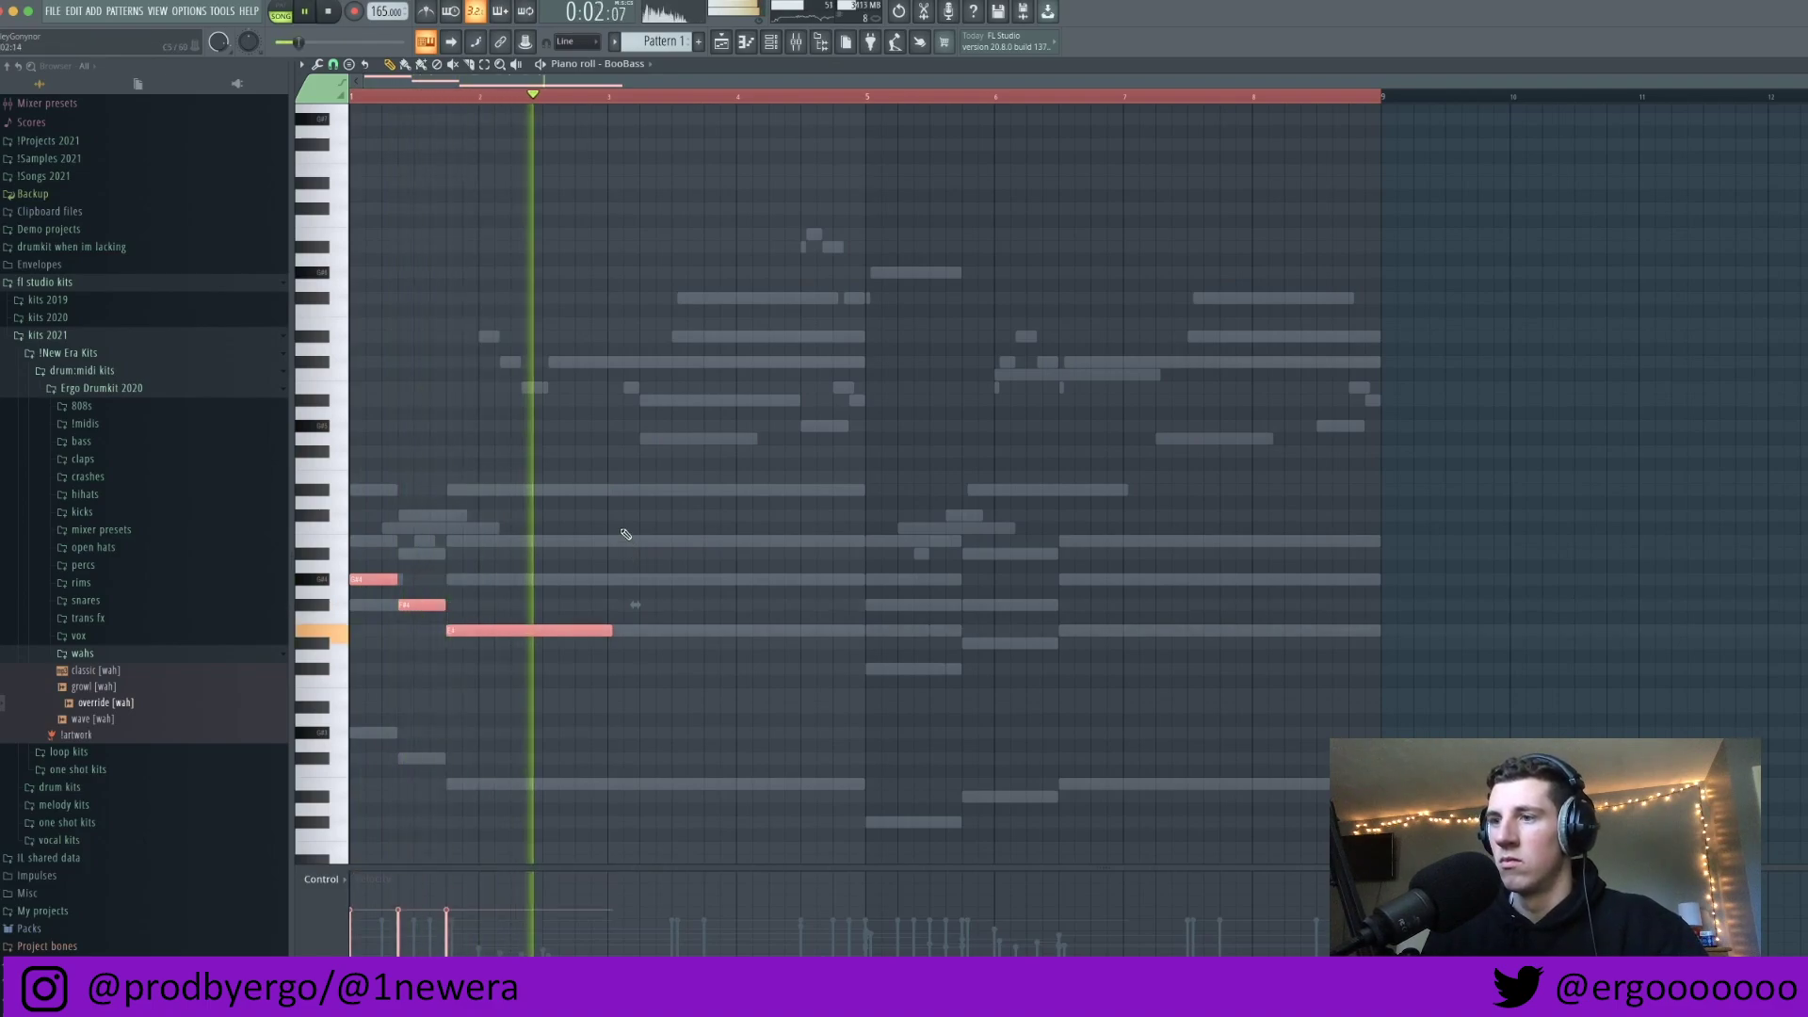
{"action": "left_click", "coordinate": [552, 98], "text": "ctrl"}
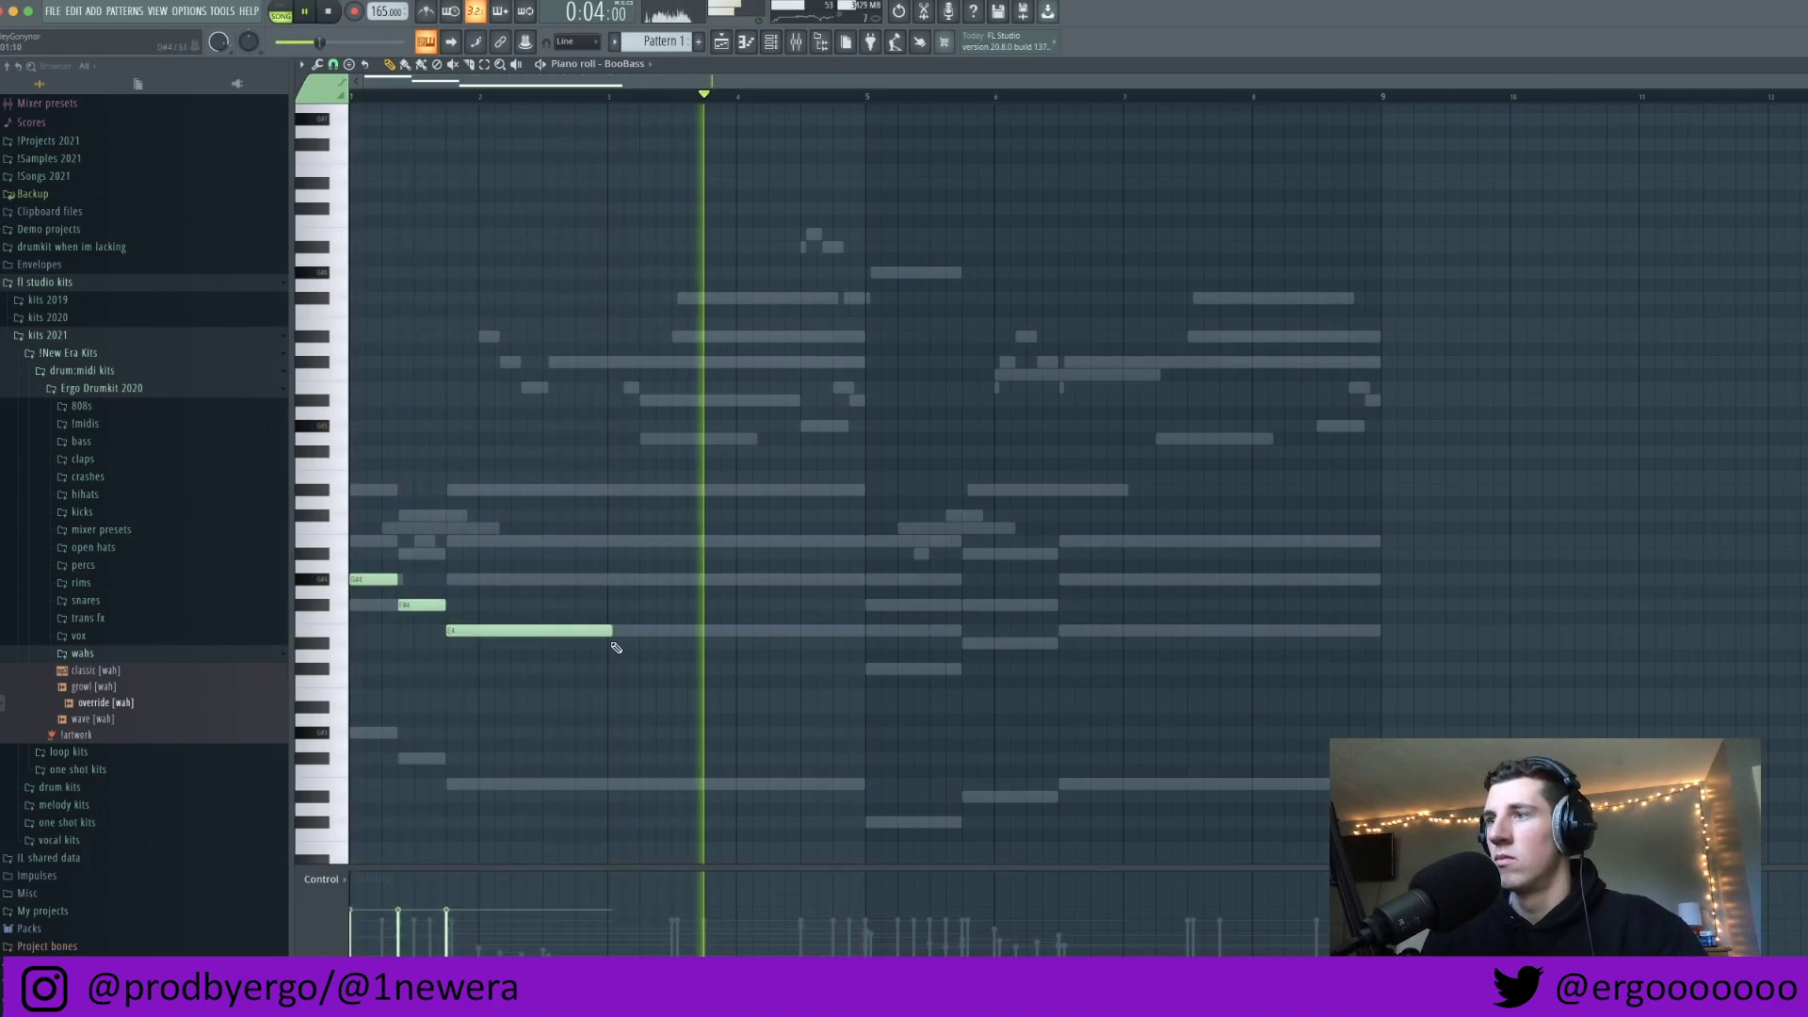
{"action": "left_click_drag", "start_coordinate": [610, 632], "coordinate": [864, 668]}
{"action": "left_click", "coordinate": [870, 605]}
{"action": "key", "text": "space"}
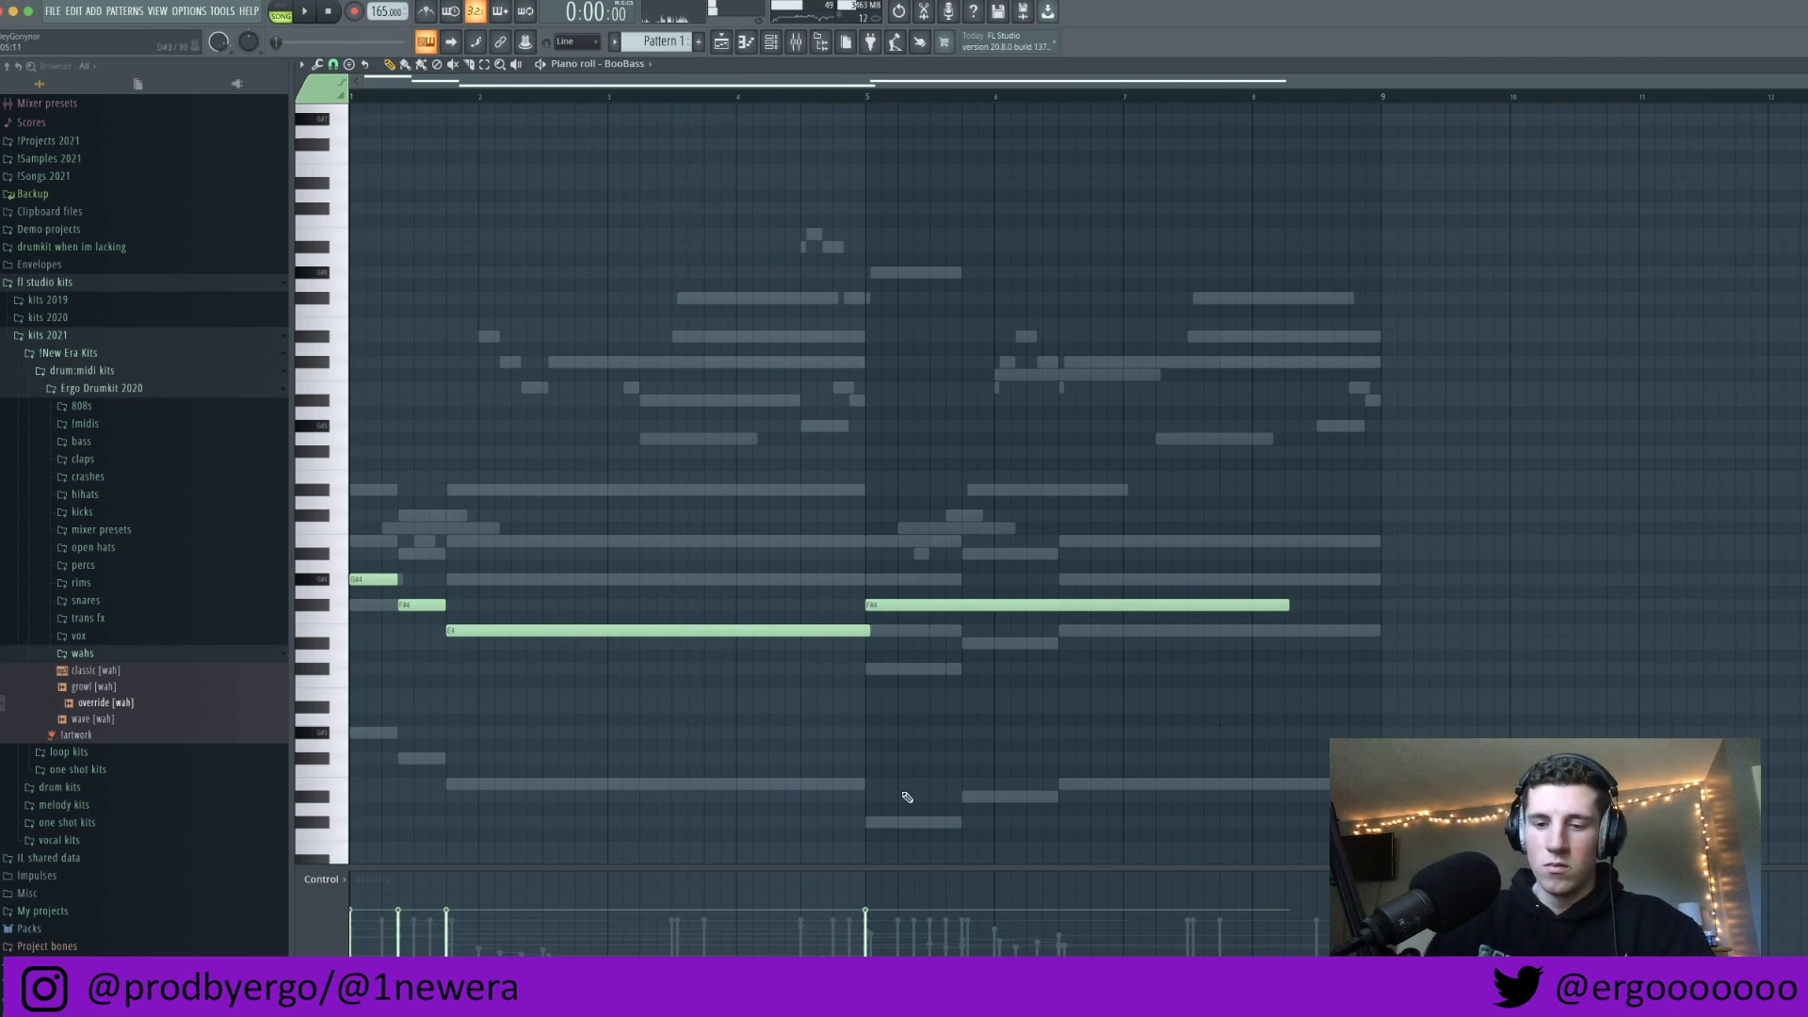
{"action": "left_click", "coordinate": [928, 605], "text": "ctrl"}
{"action": "key", "text": "Delete"}
Step: Complete the BooBass line from bar 5 with C#4, D#4 and E4, holding the E4 until the end of bar 8
{"action": "left_click", "coordinate": [882, 668]}
{"action": "left_click", "coordinate": [972, 643]}
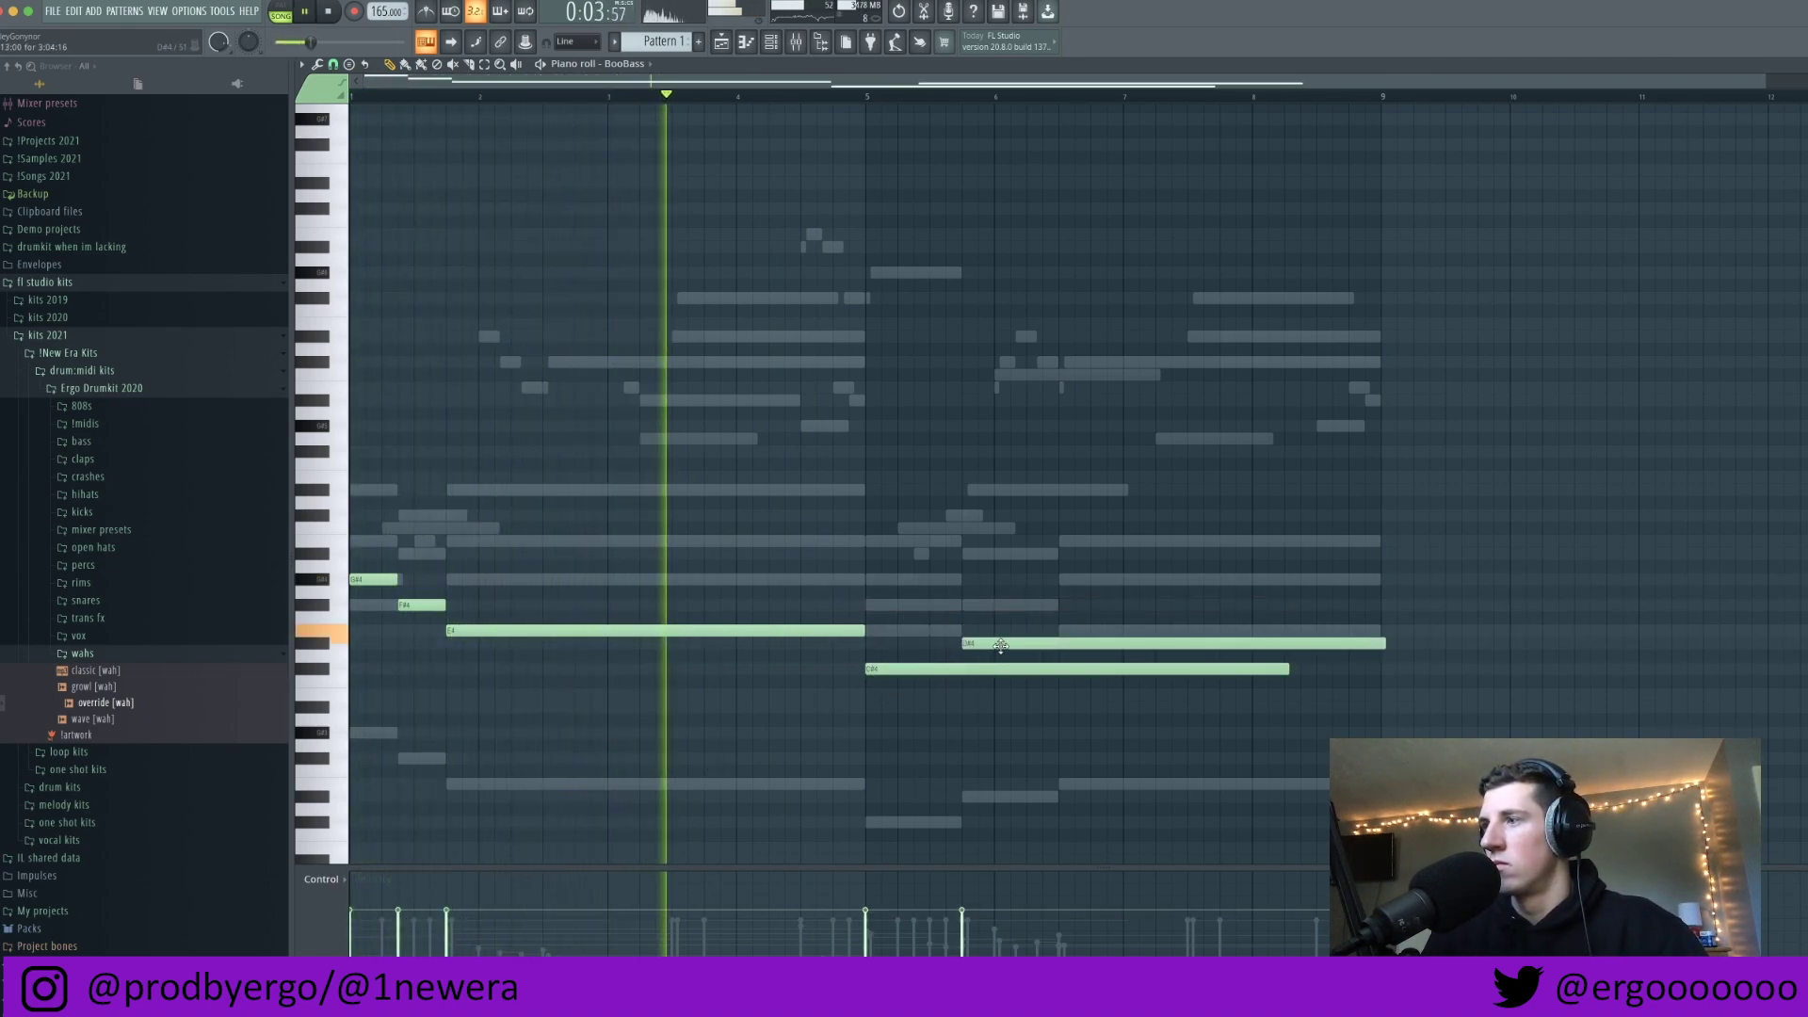
{"action": "left_click", "coordinate": [1064, 631]}
{"action": "key", "text": "ctrl+l"}
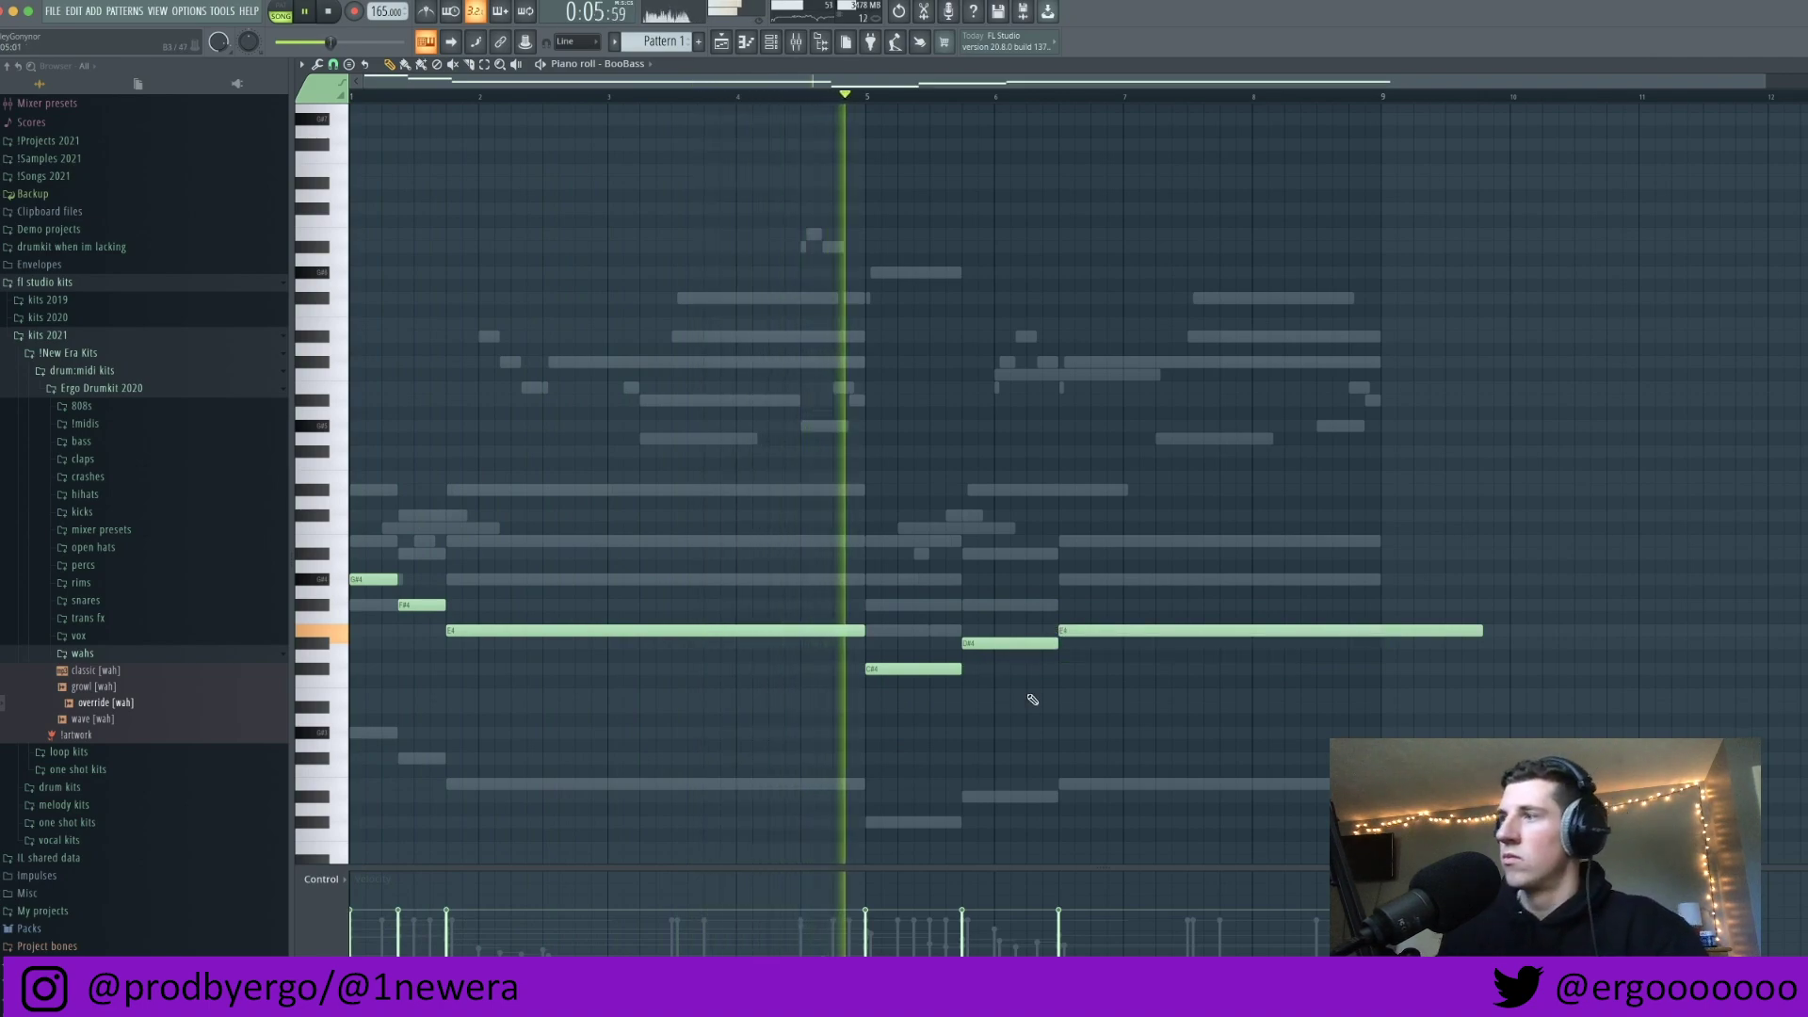
{"action": "left_click_drag", "start_coordinate": [1482, 630], "coordinate": [1385, 631]}
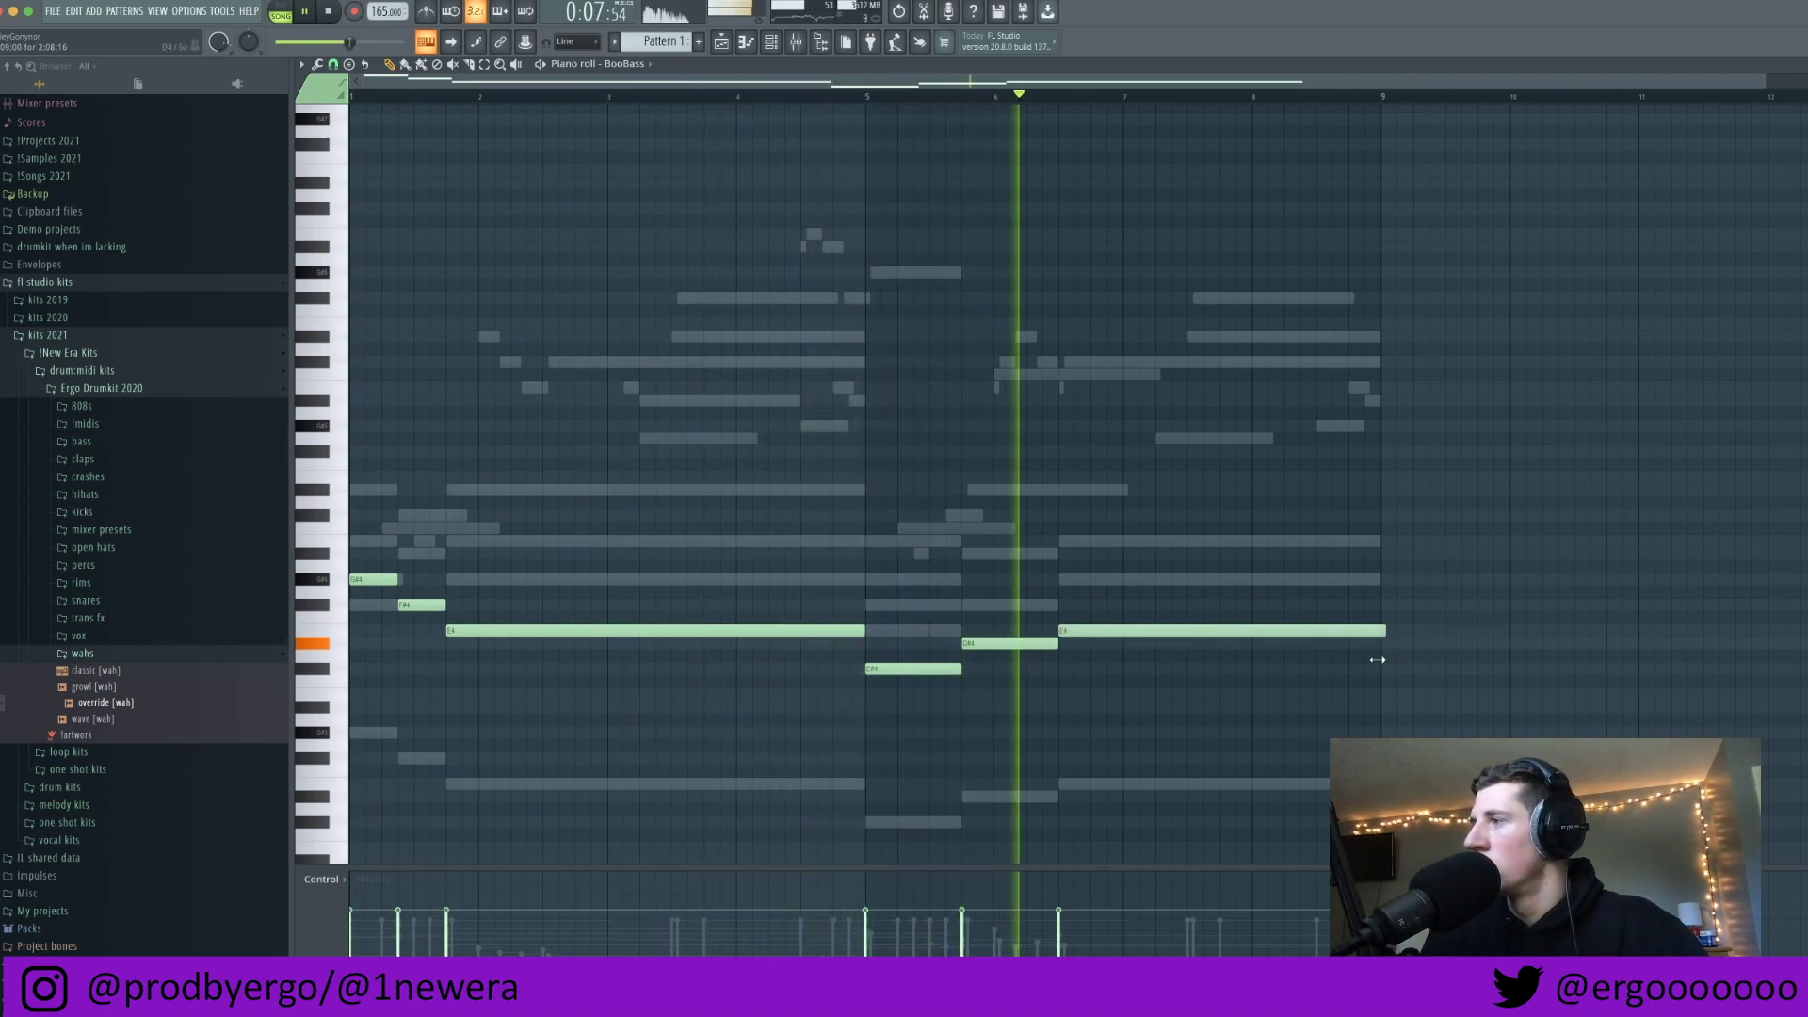
{"action": "left_click", "coordinate": [1384, 618]}
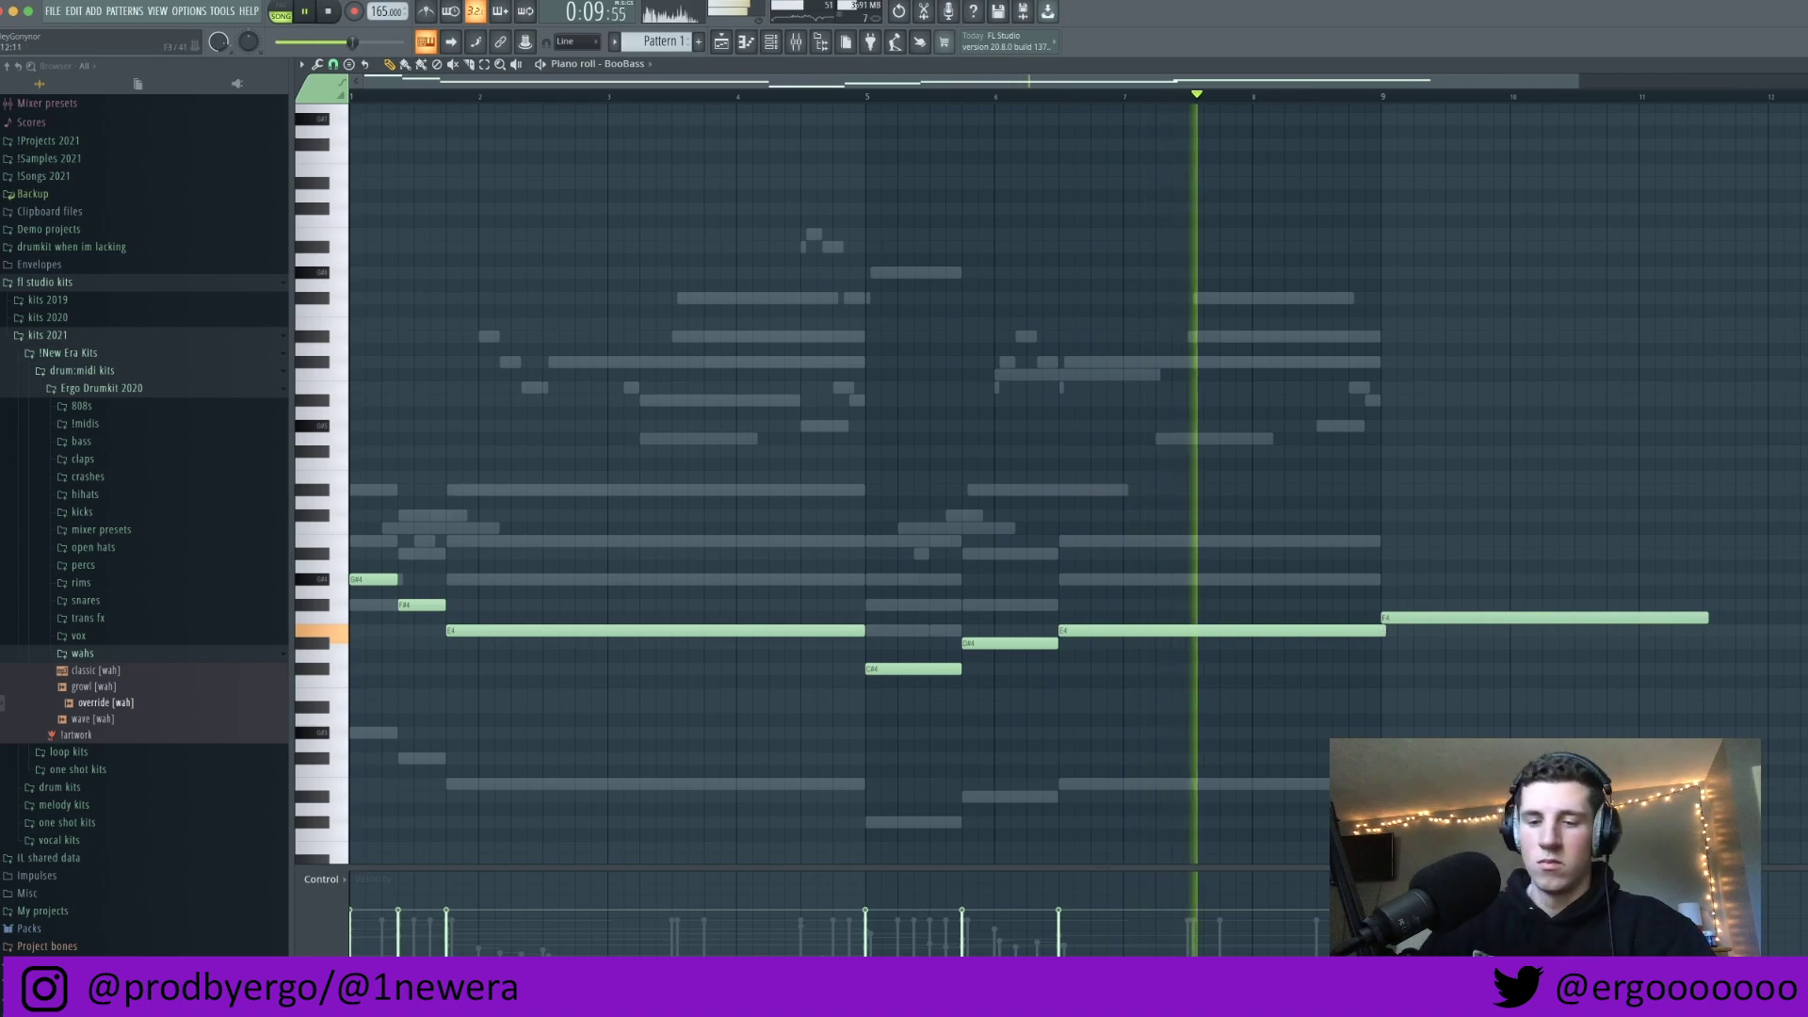
{"action": "key", "text": "ctrl+z"}
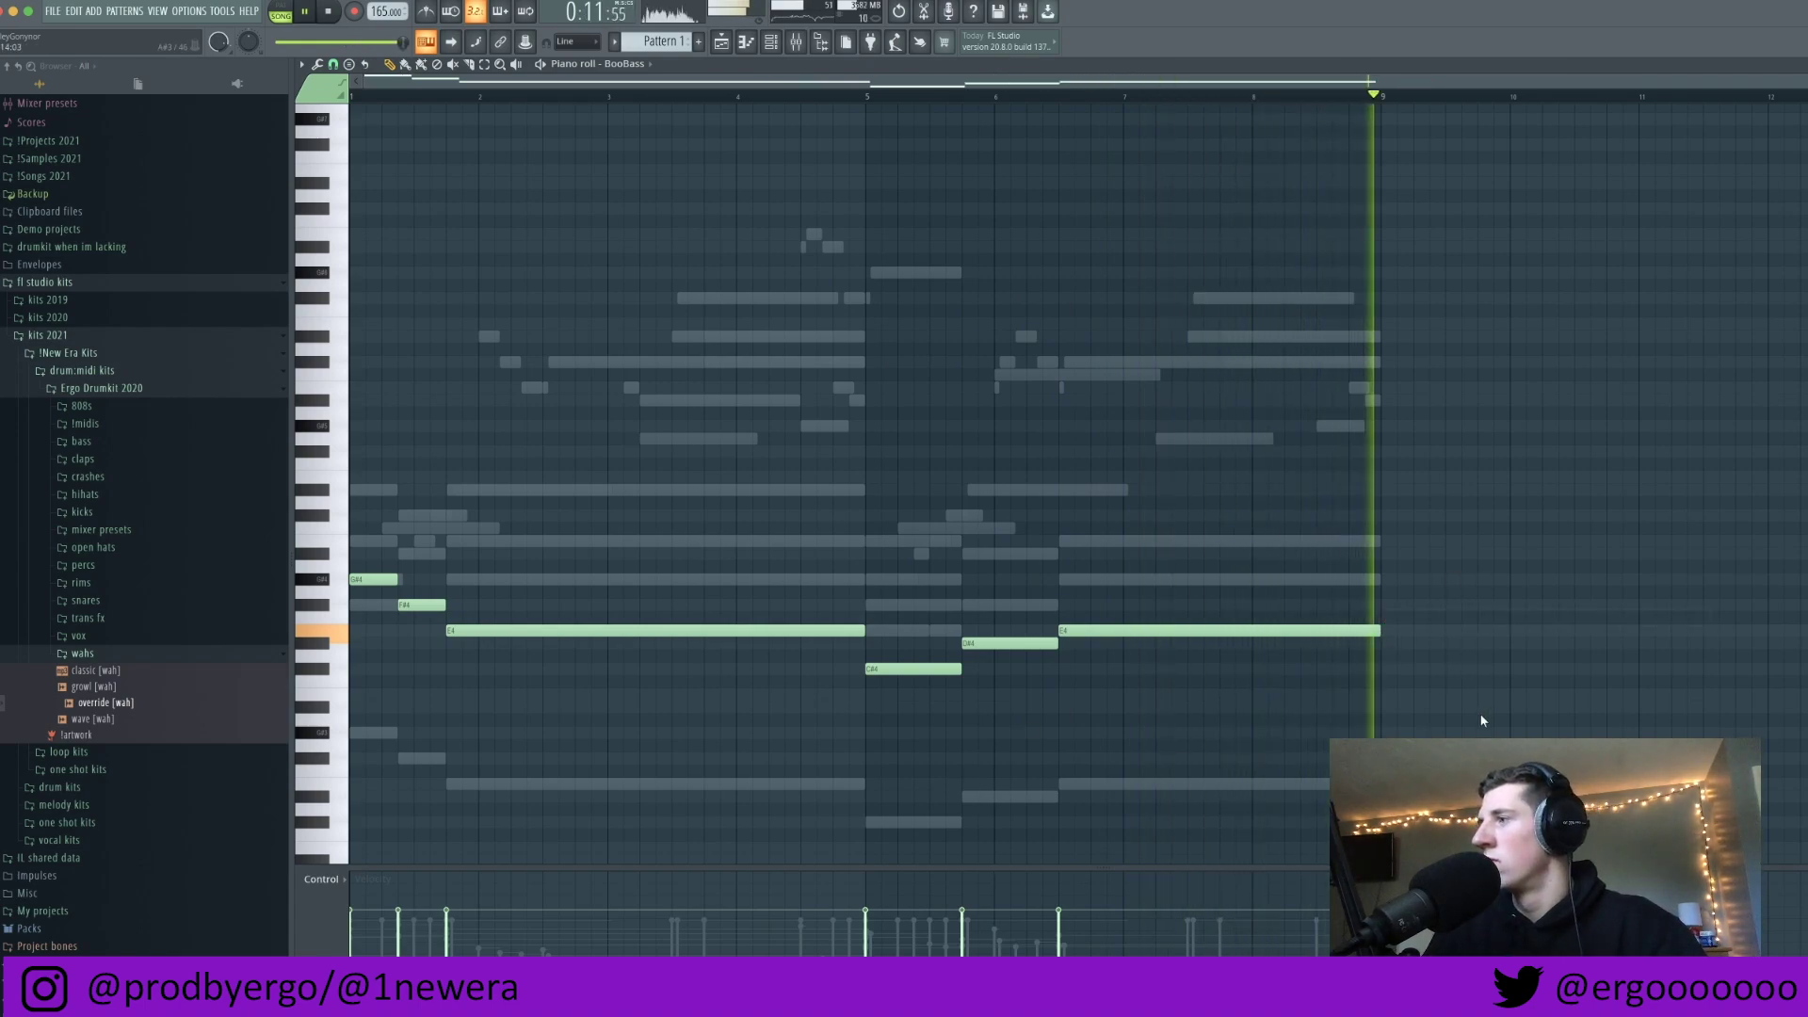
Step: Randomize the levels of all BooBass notes, accept the result, and clear the selection
{"action": "key", "text": "ctrl+a"}
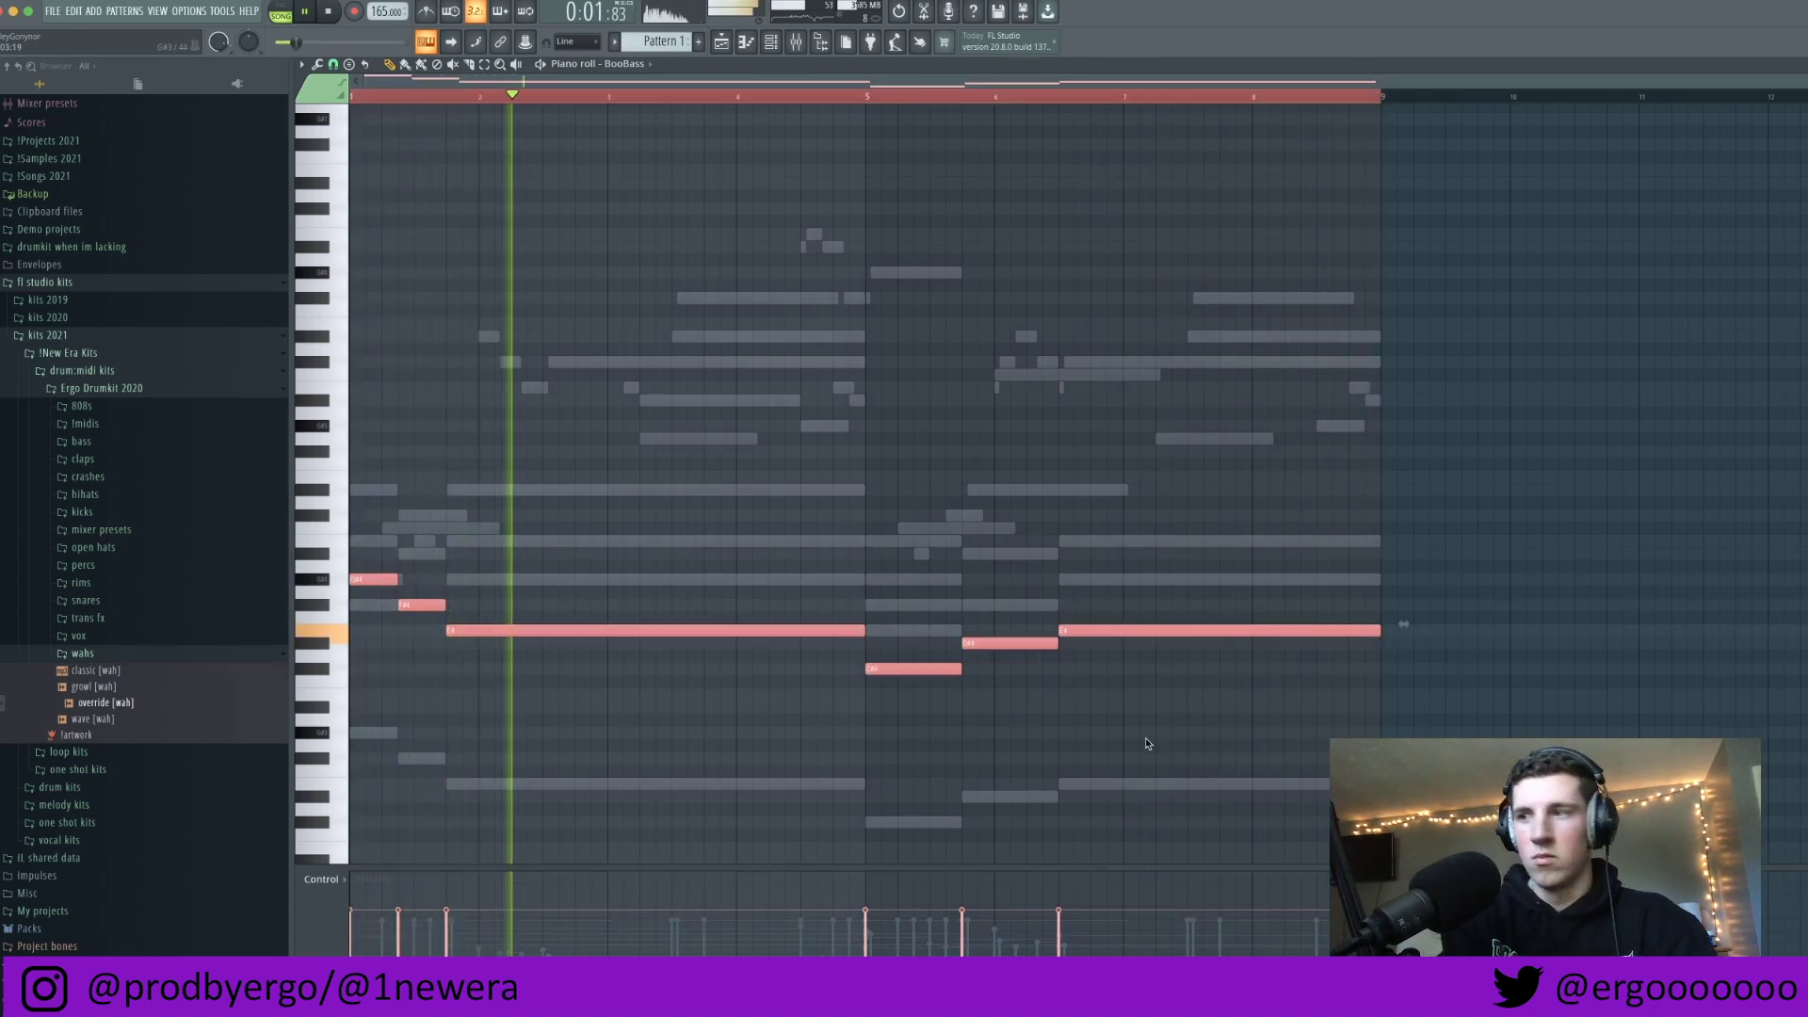
{"action": "key", "text": "alt+r"}
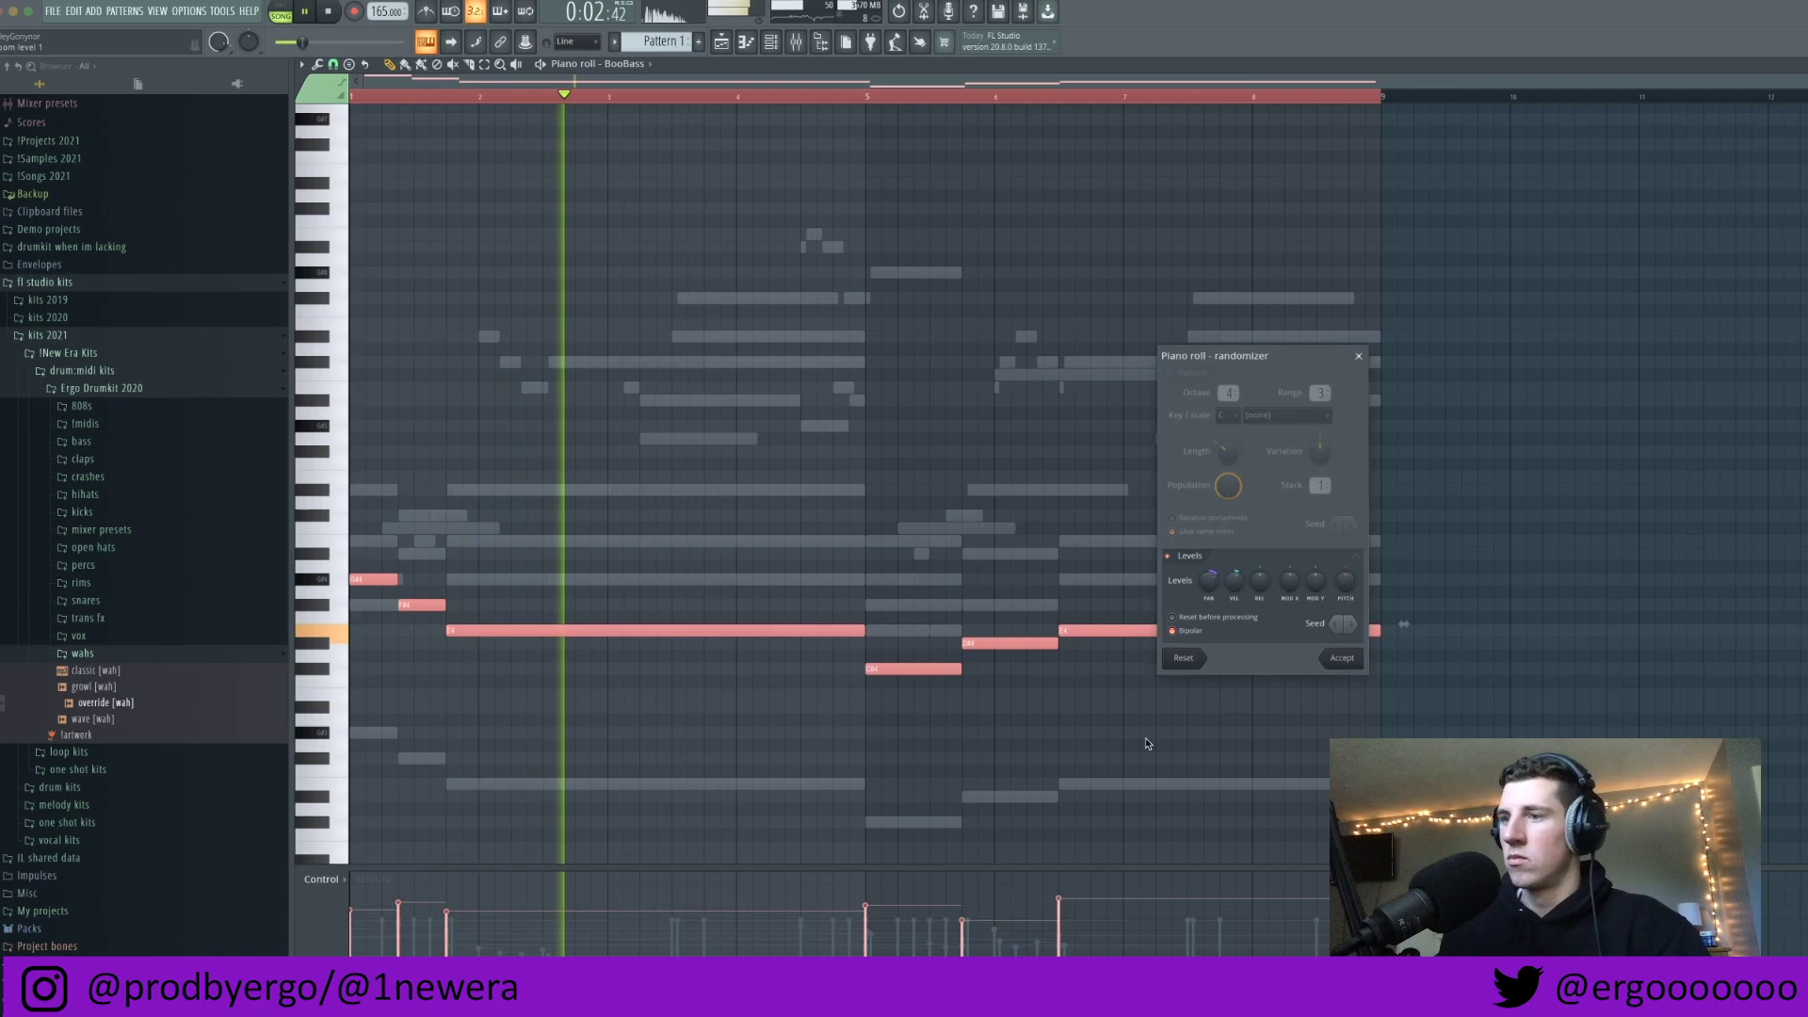
{"action": "left_click", "coordinate": [1350, 661]}
{"action": "key", "text": "ctrl+d"}
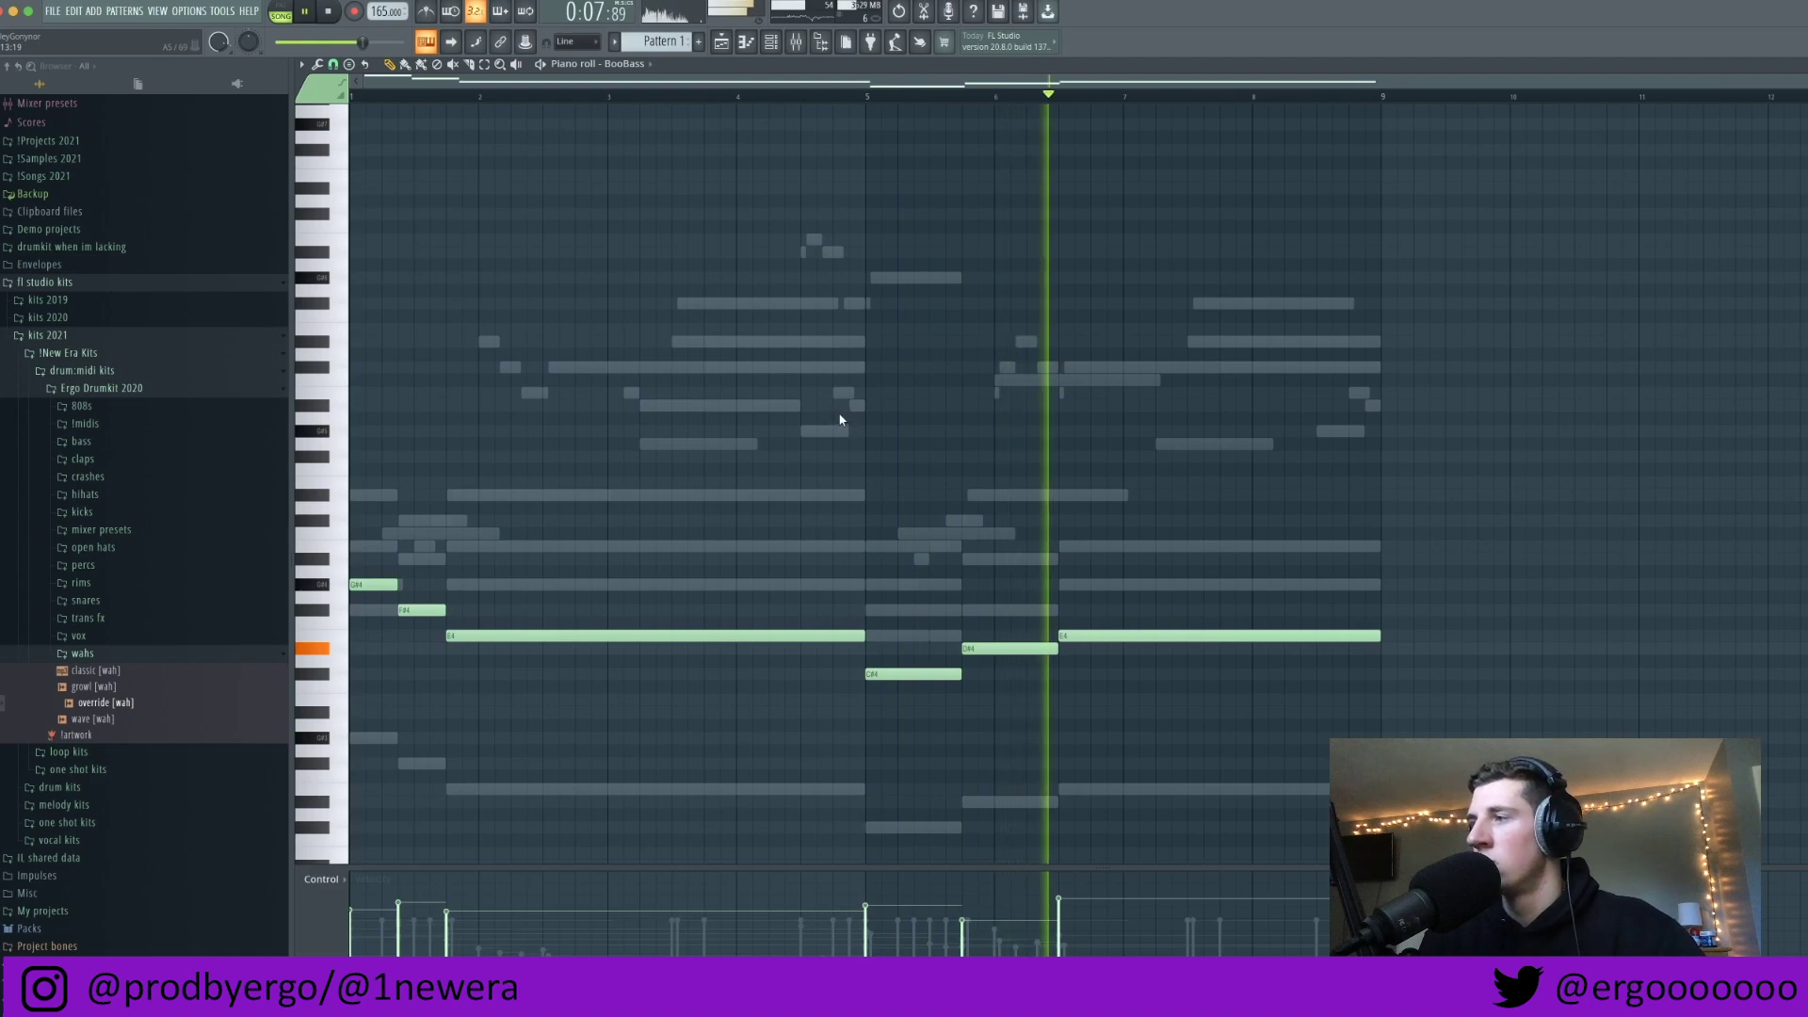
Step: Unmute the Arcade and override [wah] channels and play all the layers together
{"action": "left_click", "coordinate": [770, 41]}
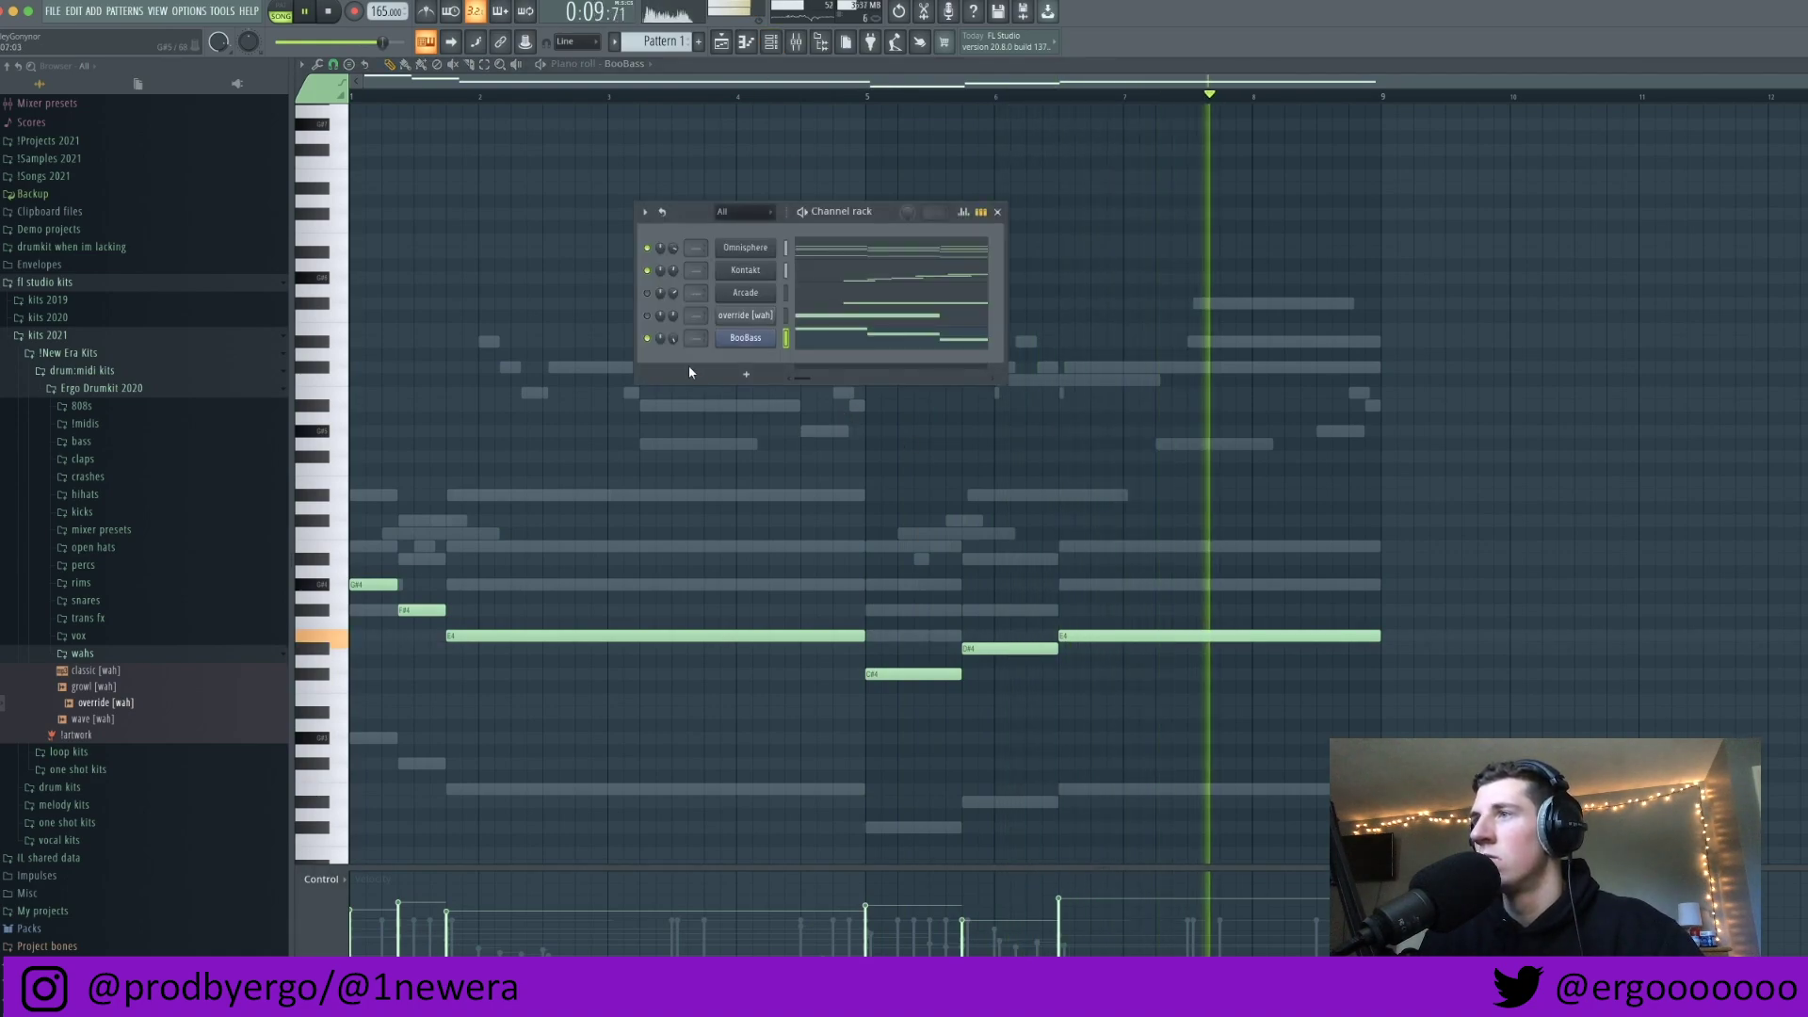
{"action": "right_click", "coordinate": [648, 338]}
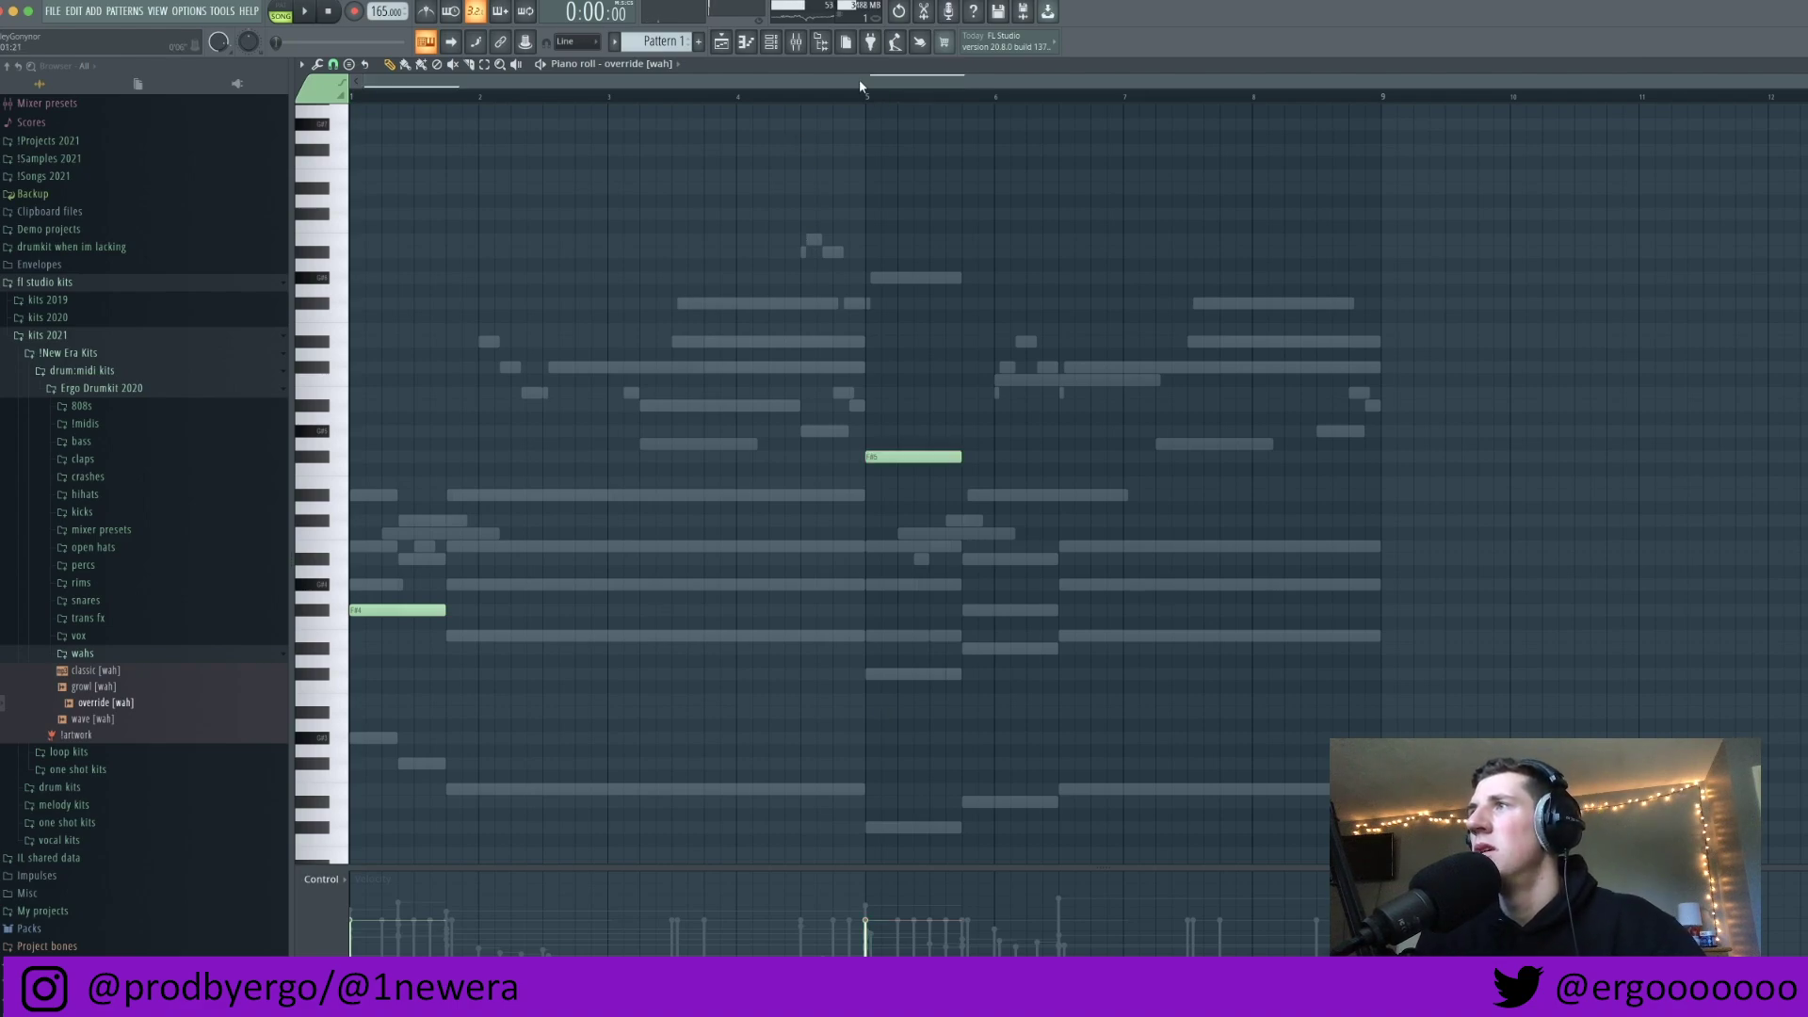
{"action": "key", "text": "space"}
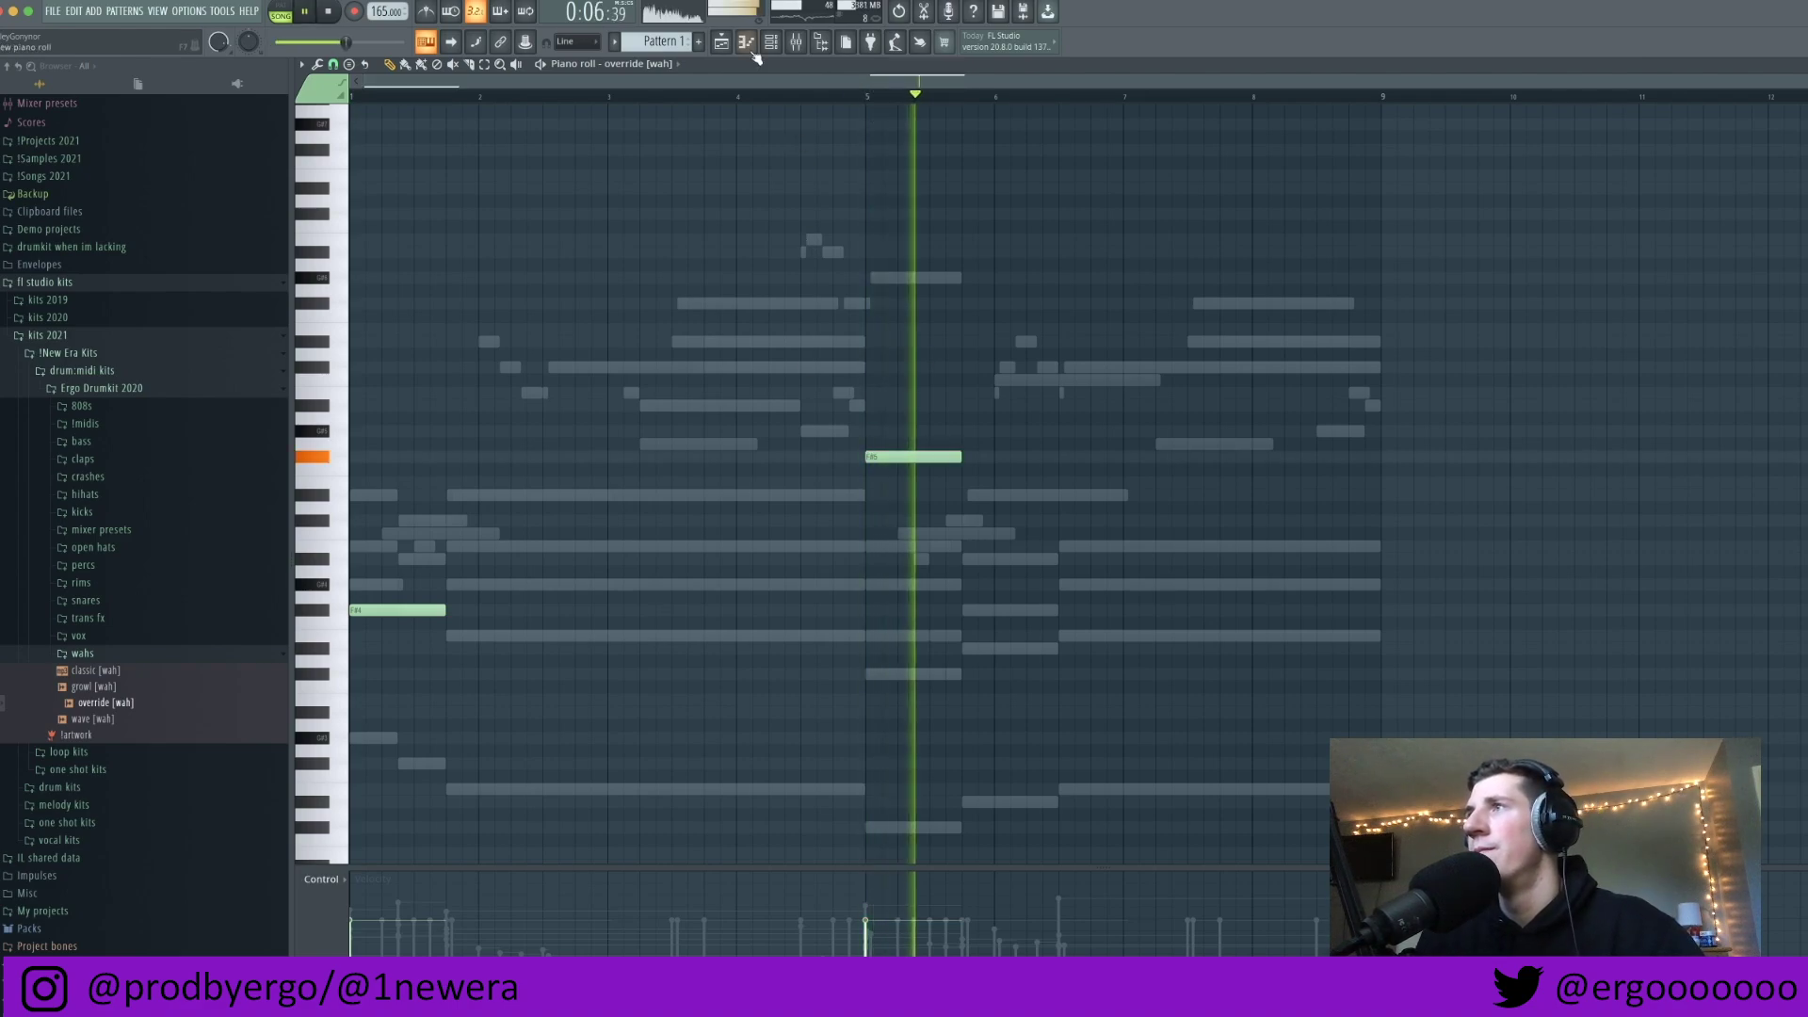
Step: Route the five channels to mixer tracks 1 to 5 and lower the Kontakt track's fader slightly
{"action": "left_click", "coordinate": [774, 45]}
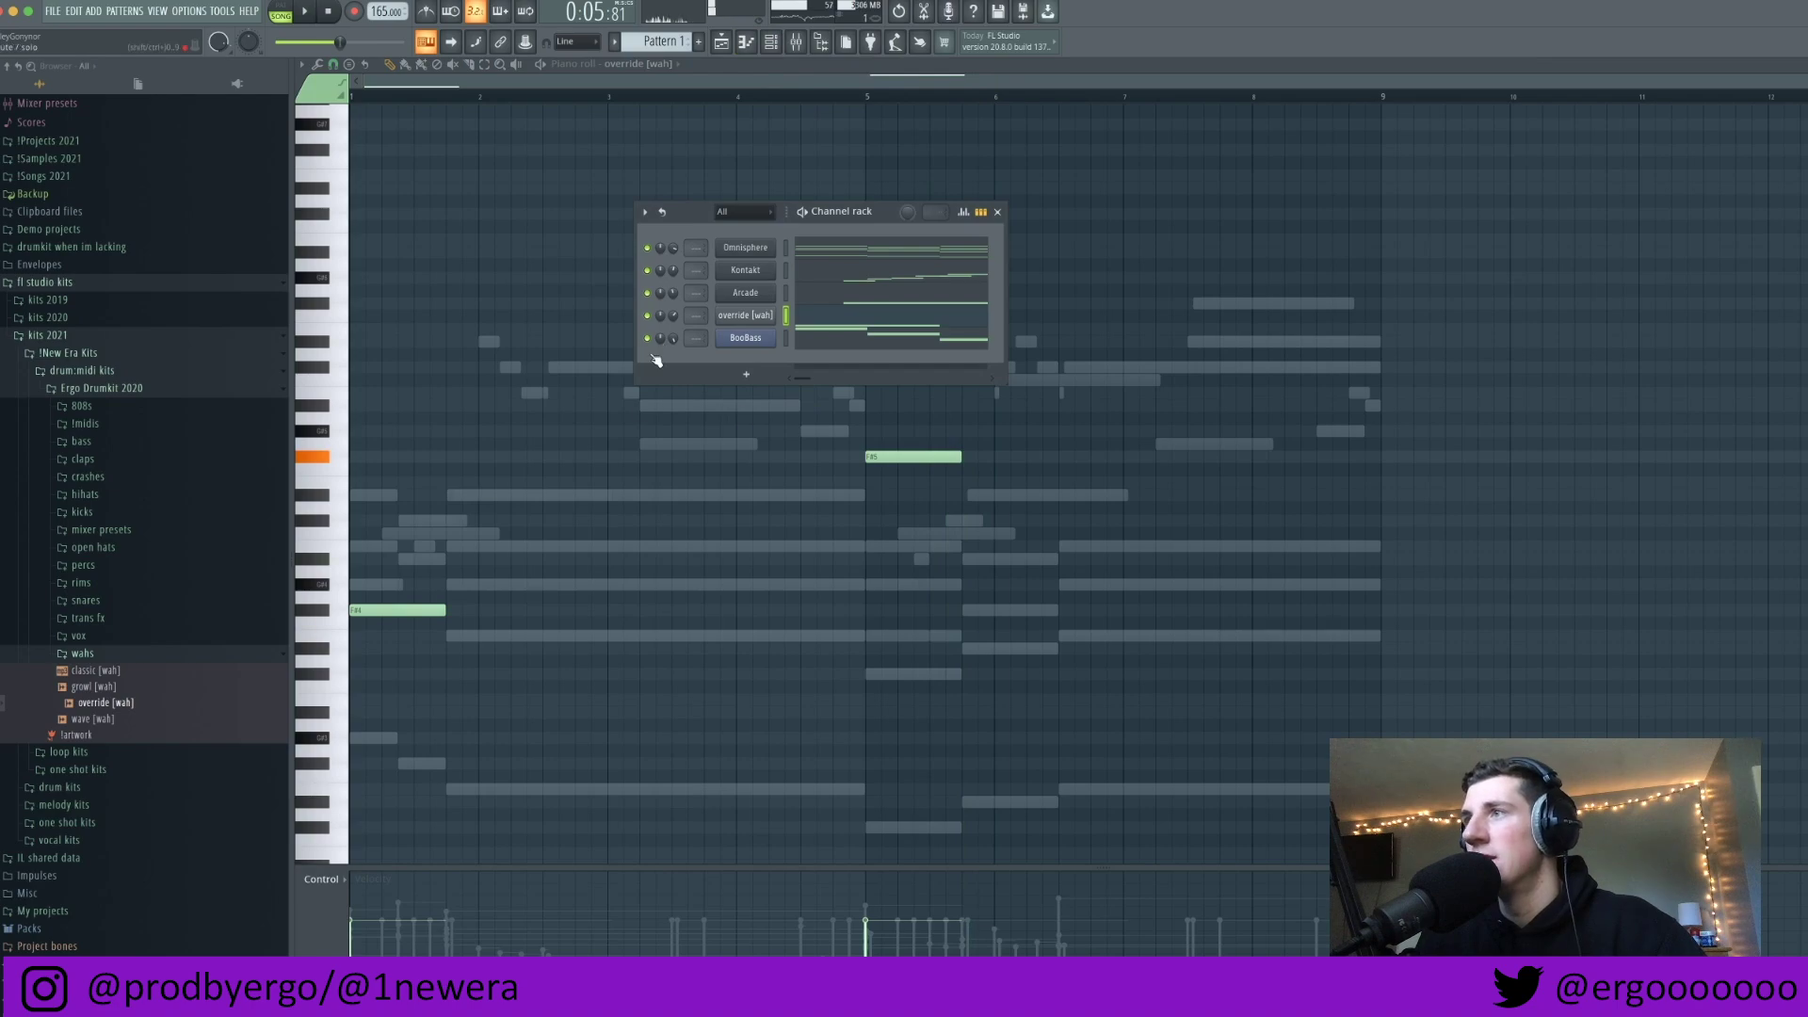
{"action": "left_click", "coordinate": [797, 43]}
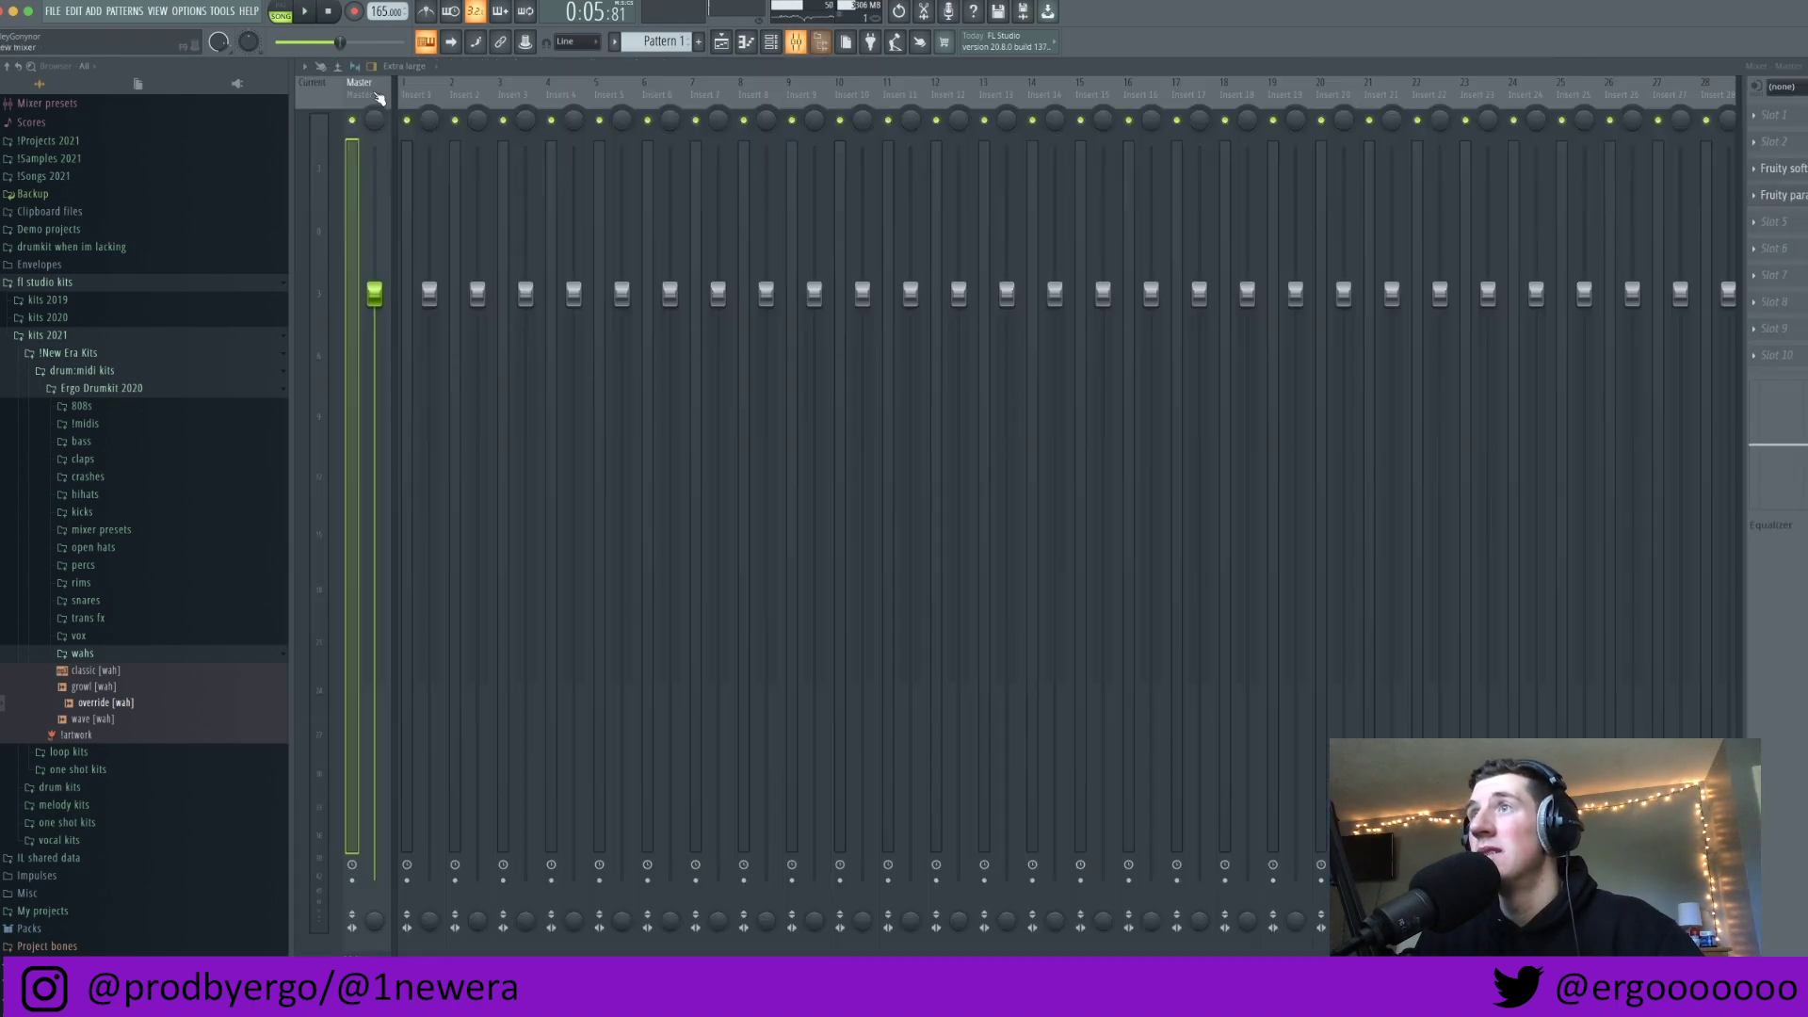
{"action": "left_click", "coordinate": [468, 303]}
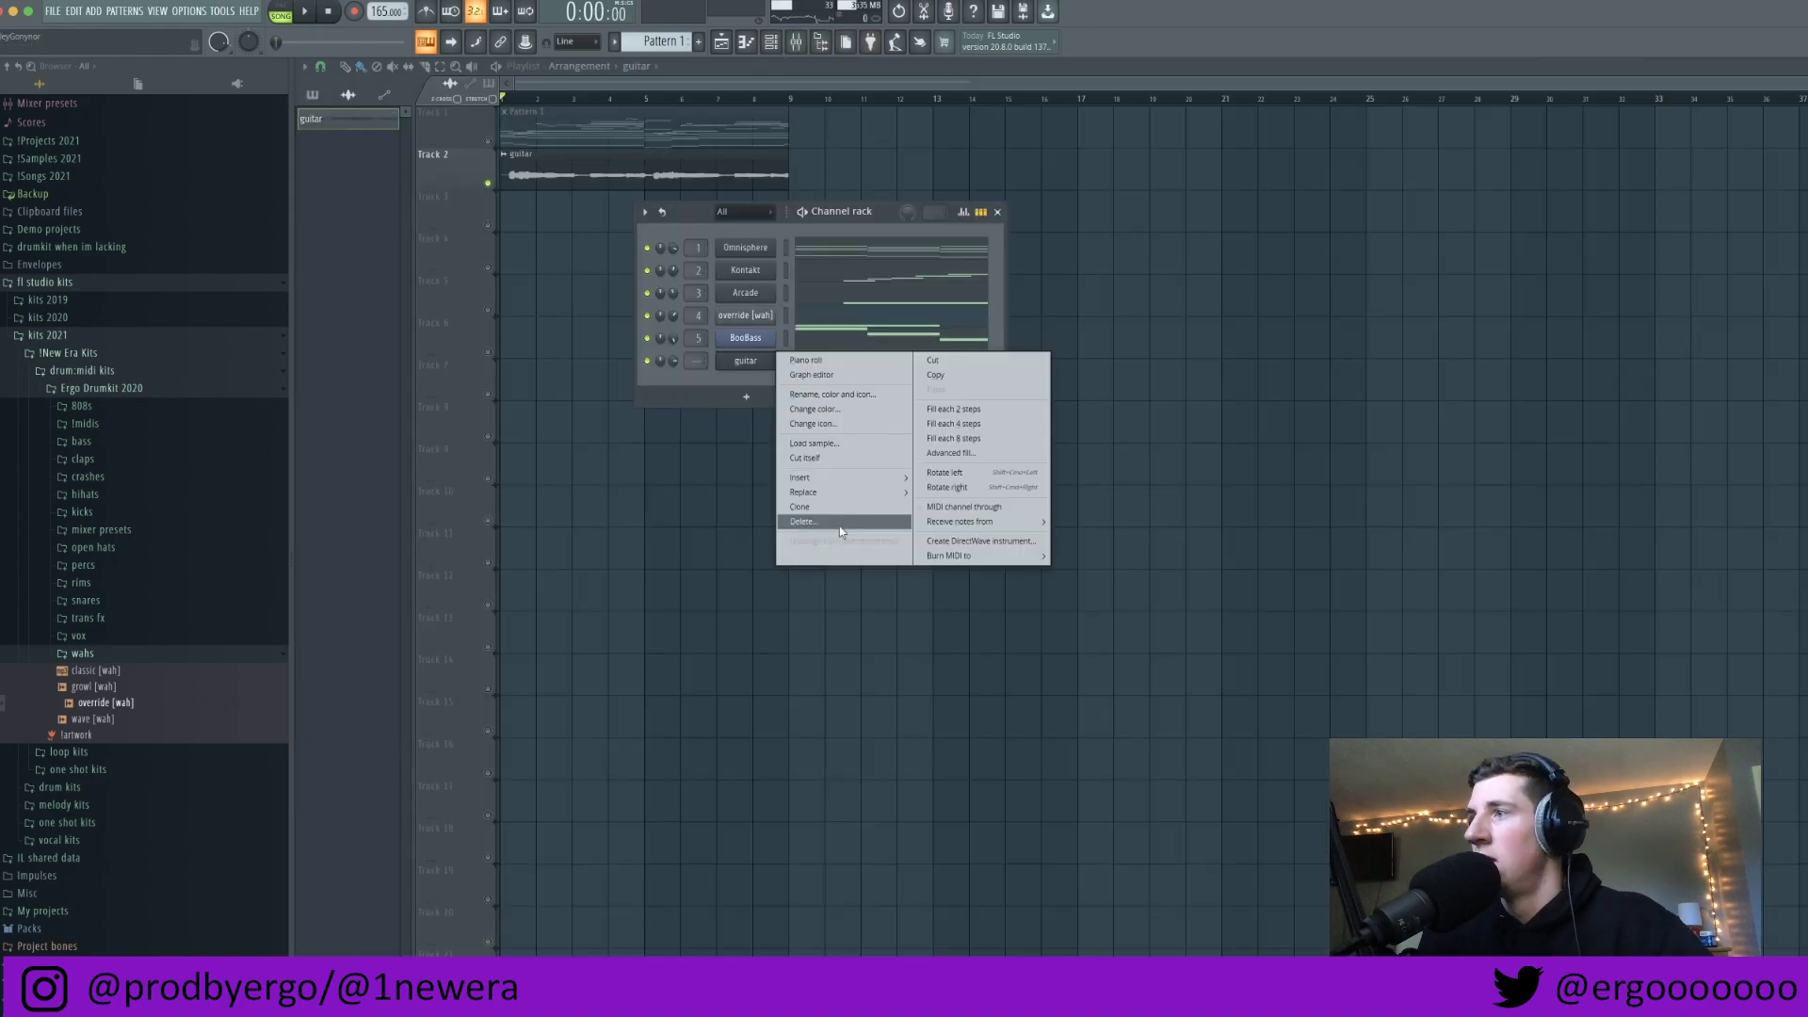
Step: Insert a Fruity Slicer channel above the guitar channel and load the guitar sample into it
{"action": "mouse_move", "coordinate": [810, 478]}
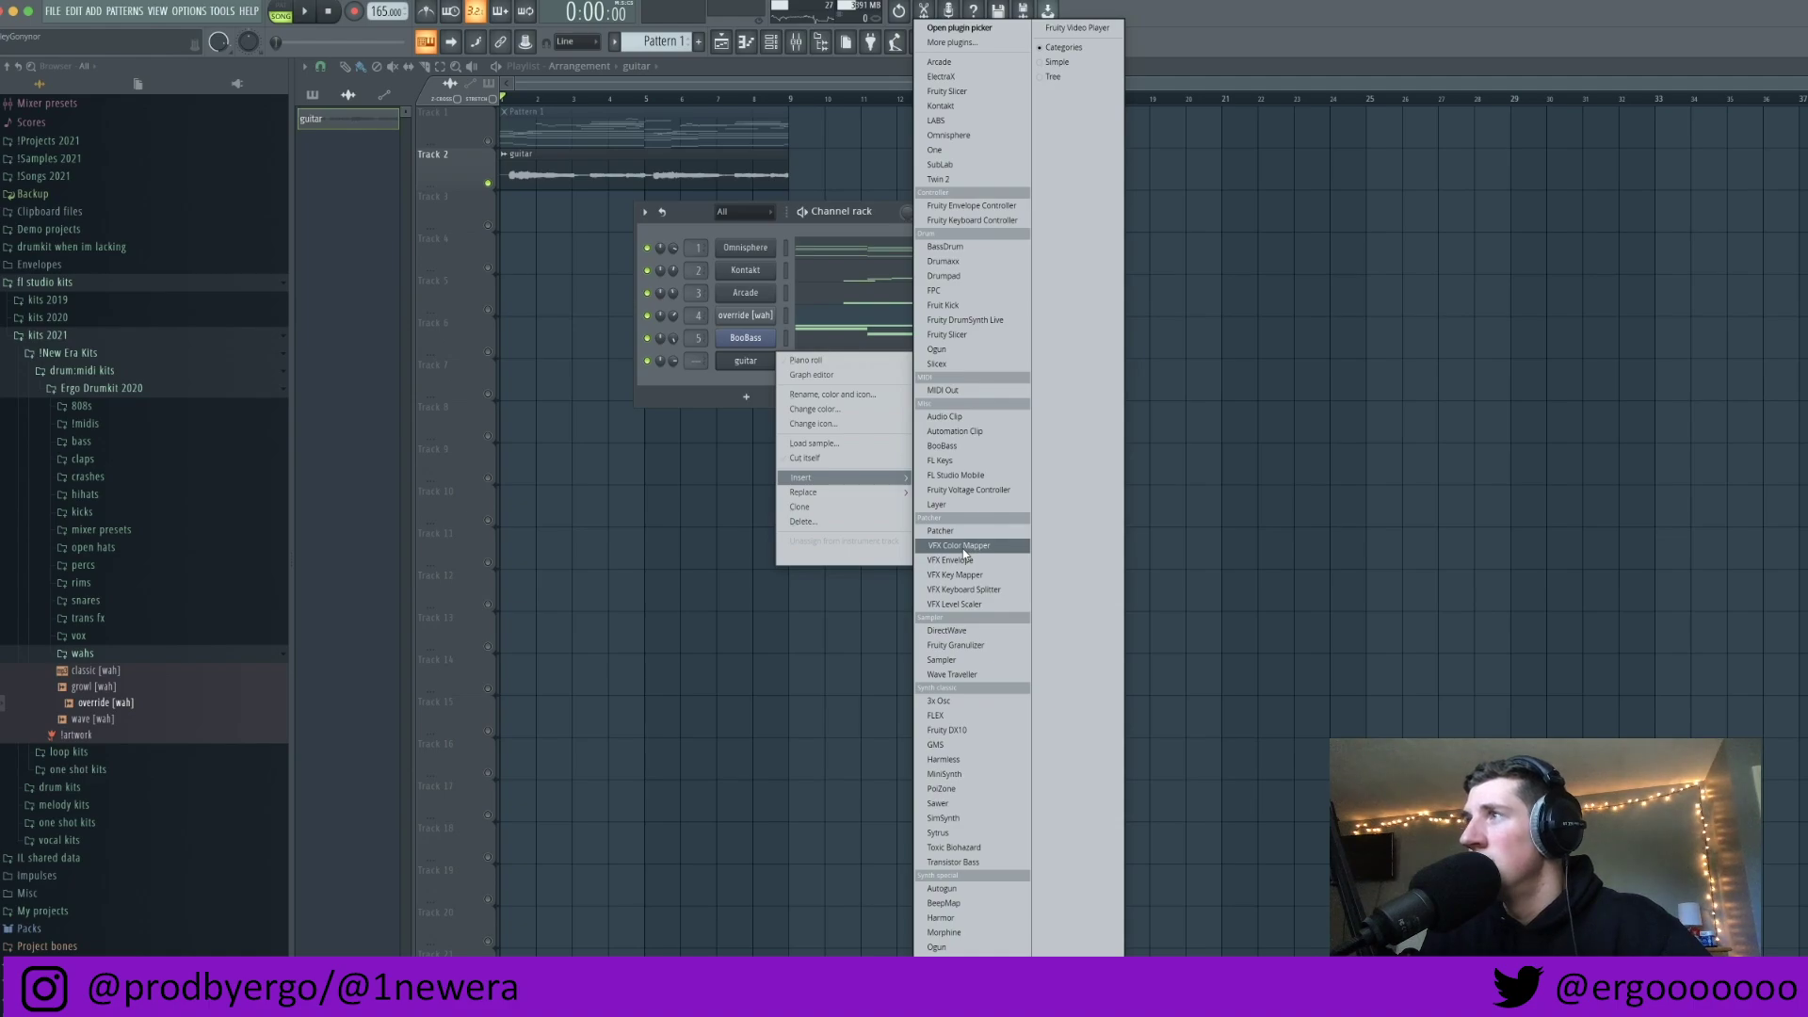
{"action": "left_click", "coordinate": [1003, 932]}
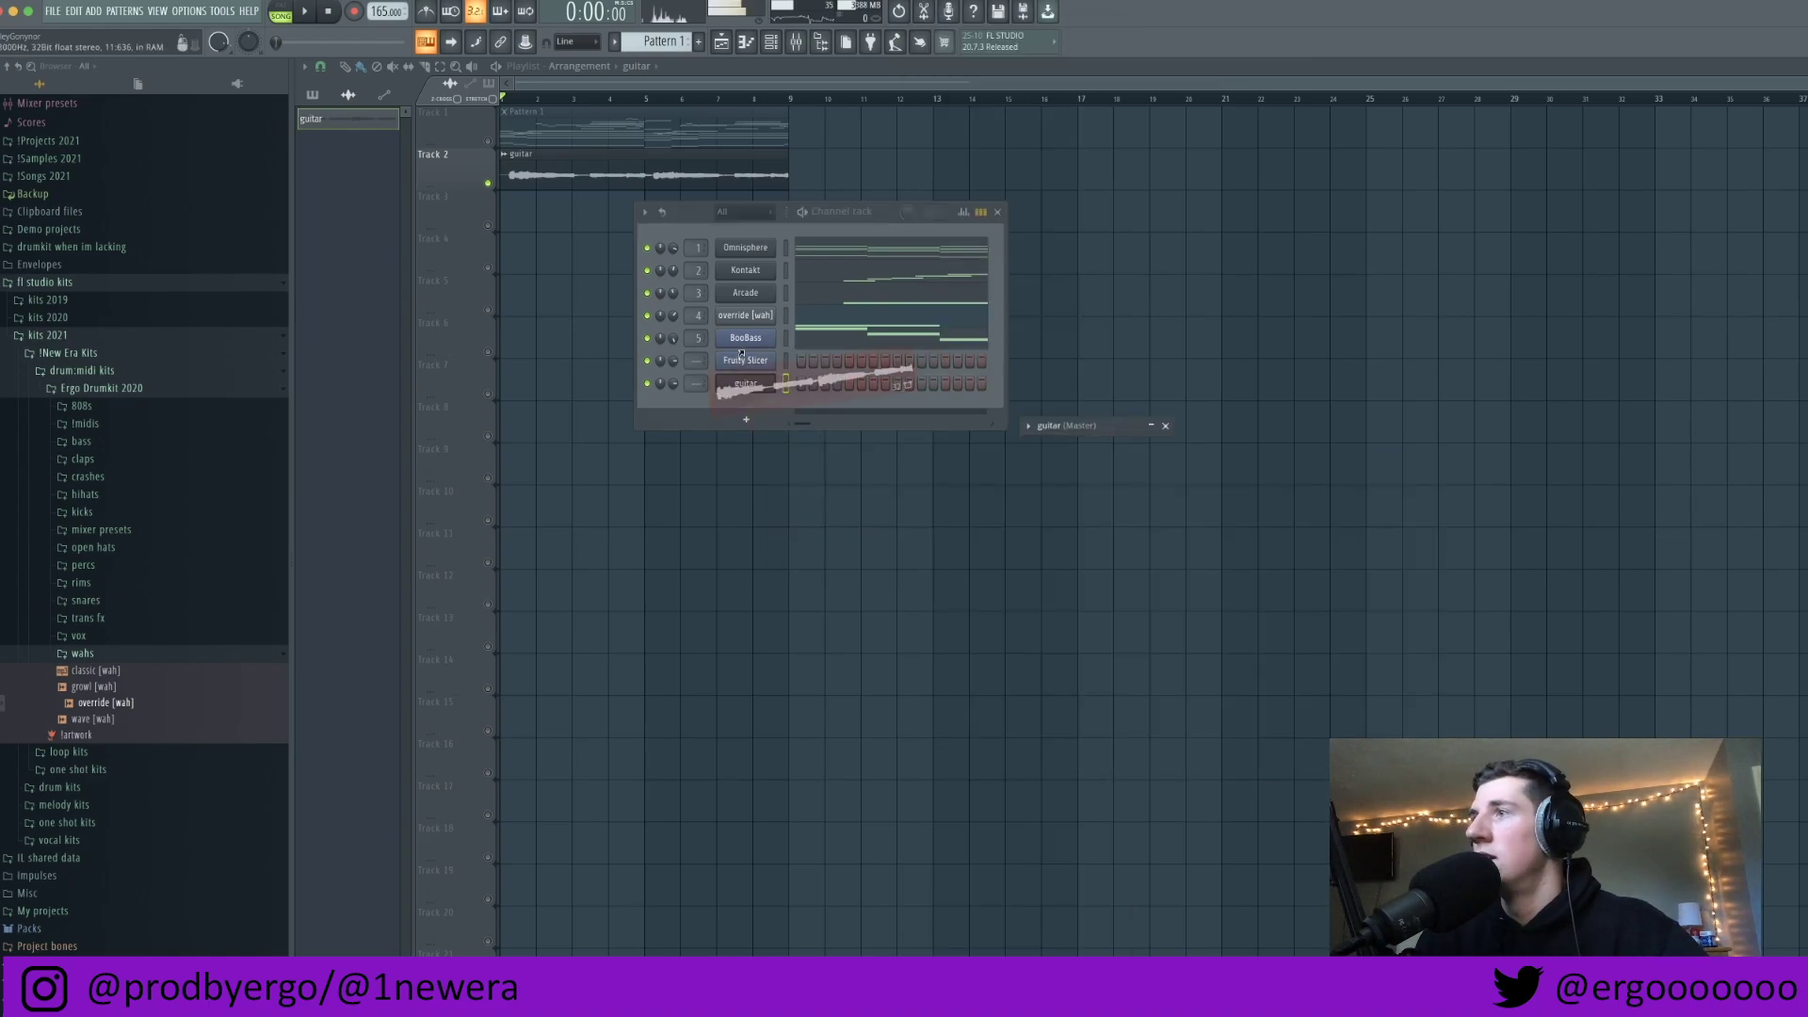
{"action": "left_click_drag", "start_coordinate": [763, 362], "coordinate": [758, 361]}
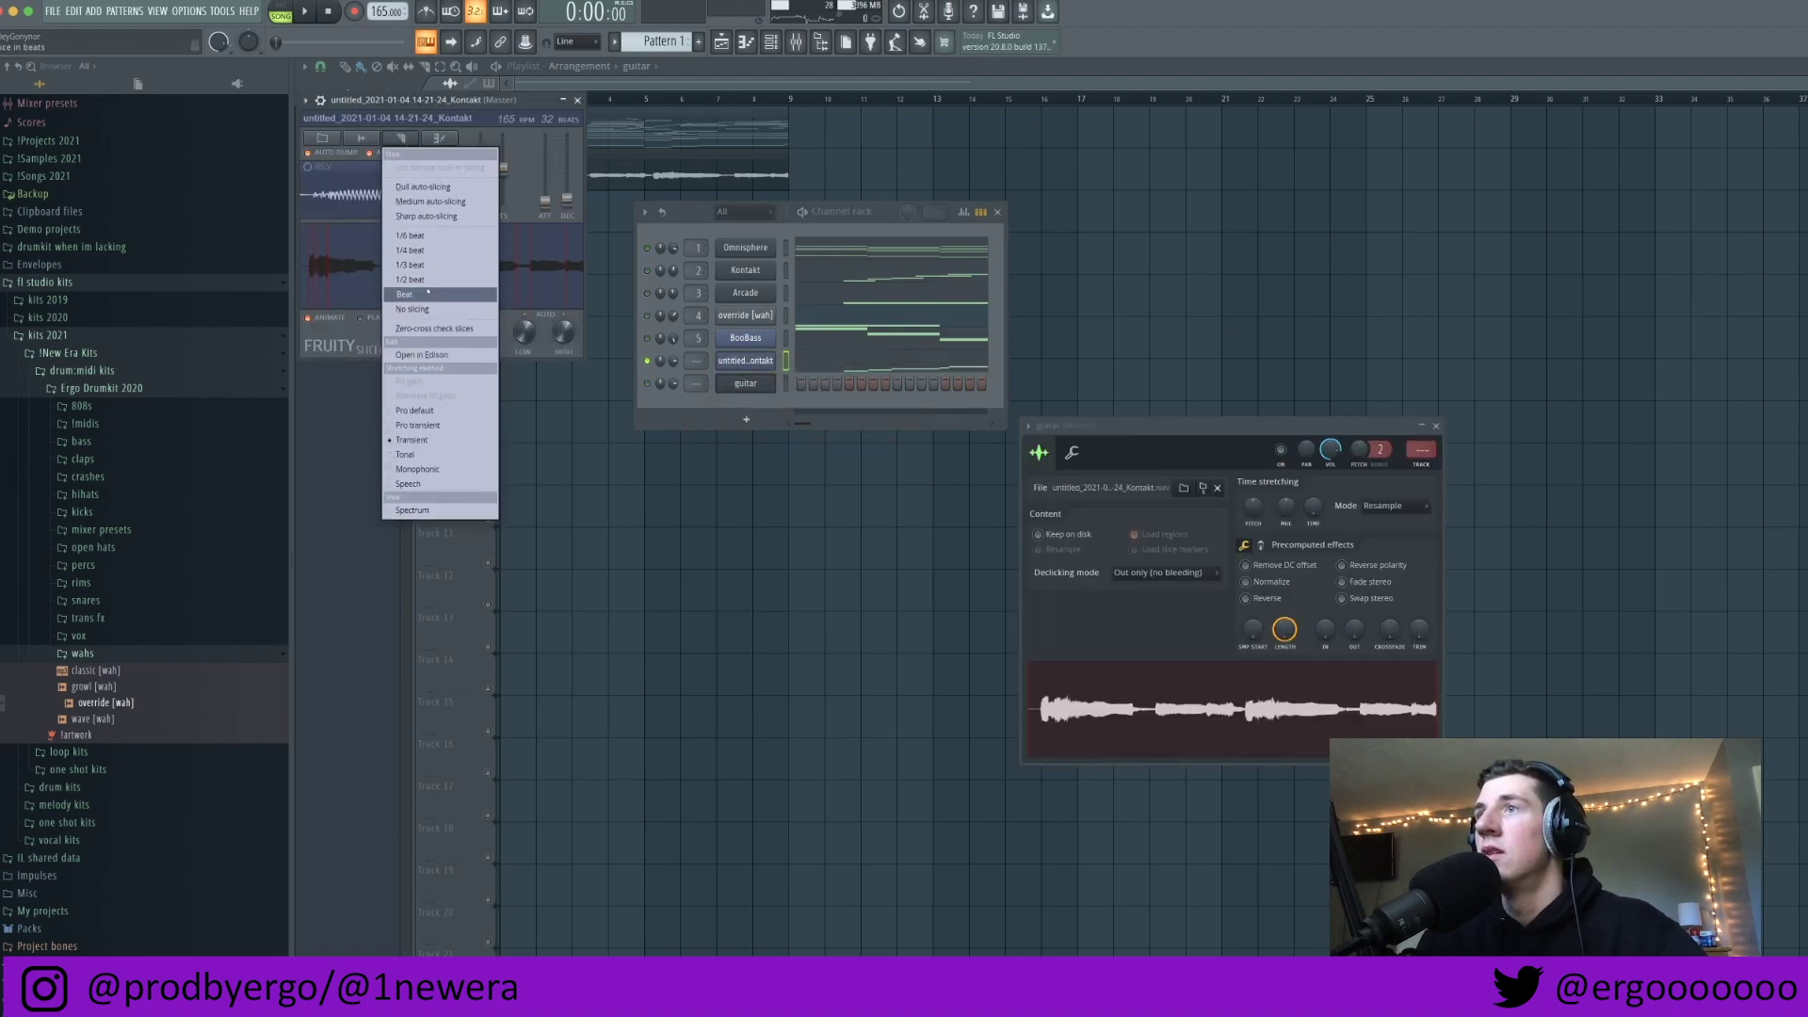
Step: Slice the guitar sample by Beat and replace the slices in bars 5 to 8 with a repeat of slices 1 to 16
{"action": "left_click", "coordinate": [428, 292]}
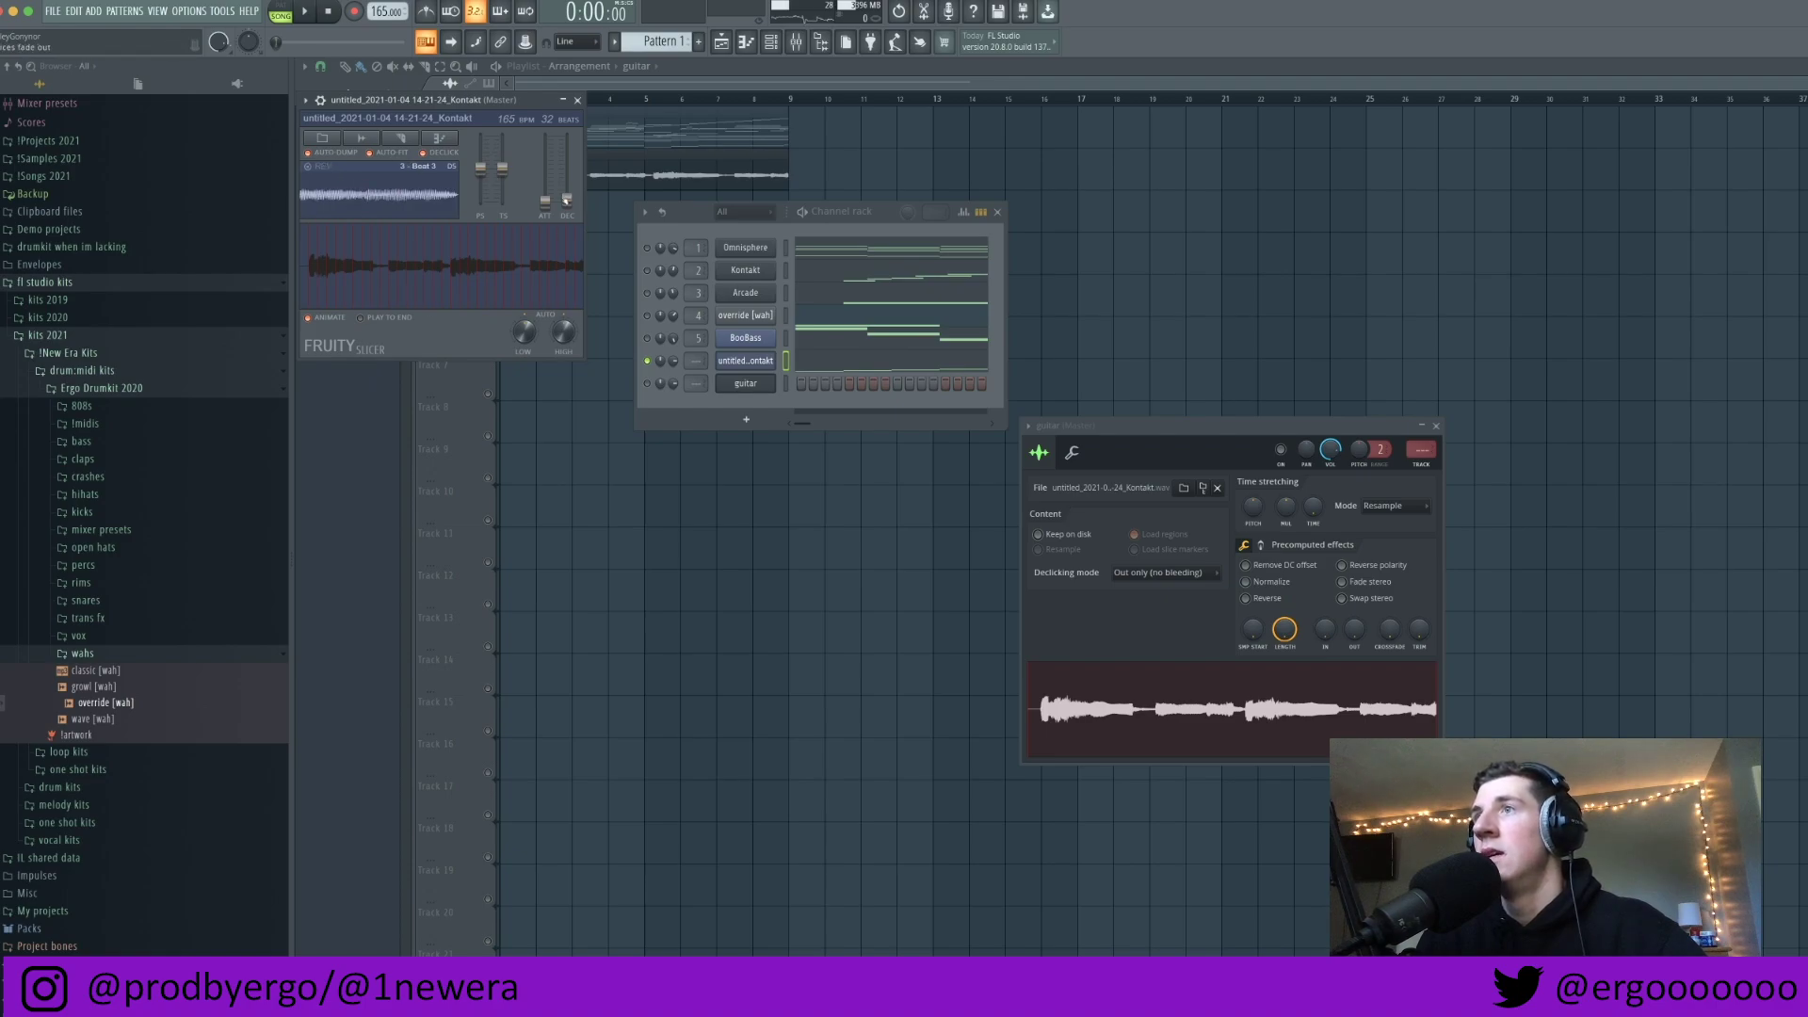
{"action": "key", "text": "Delete"}
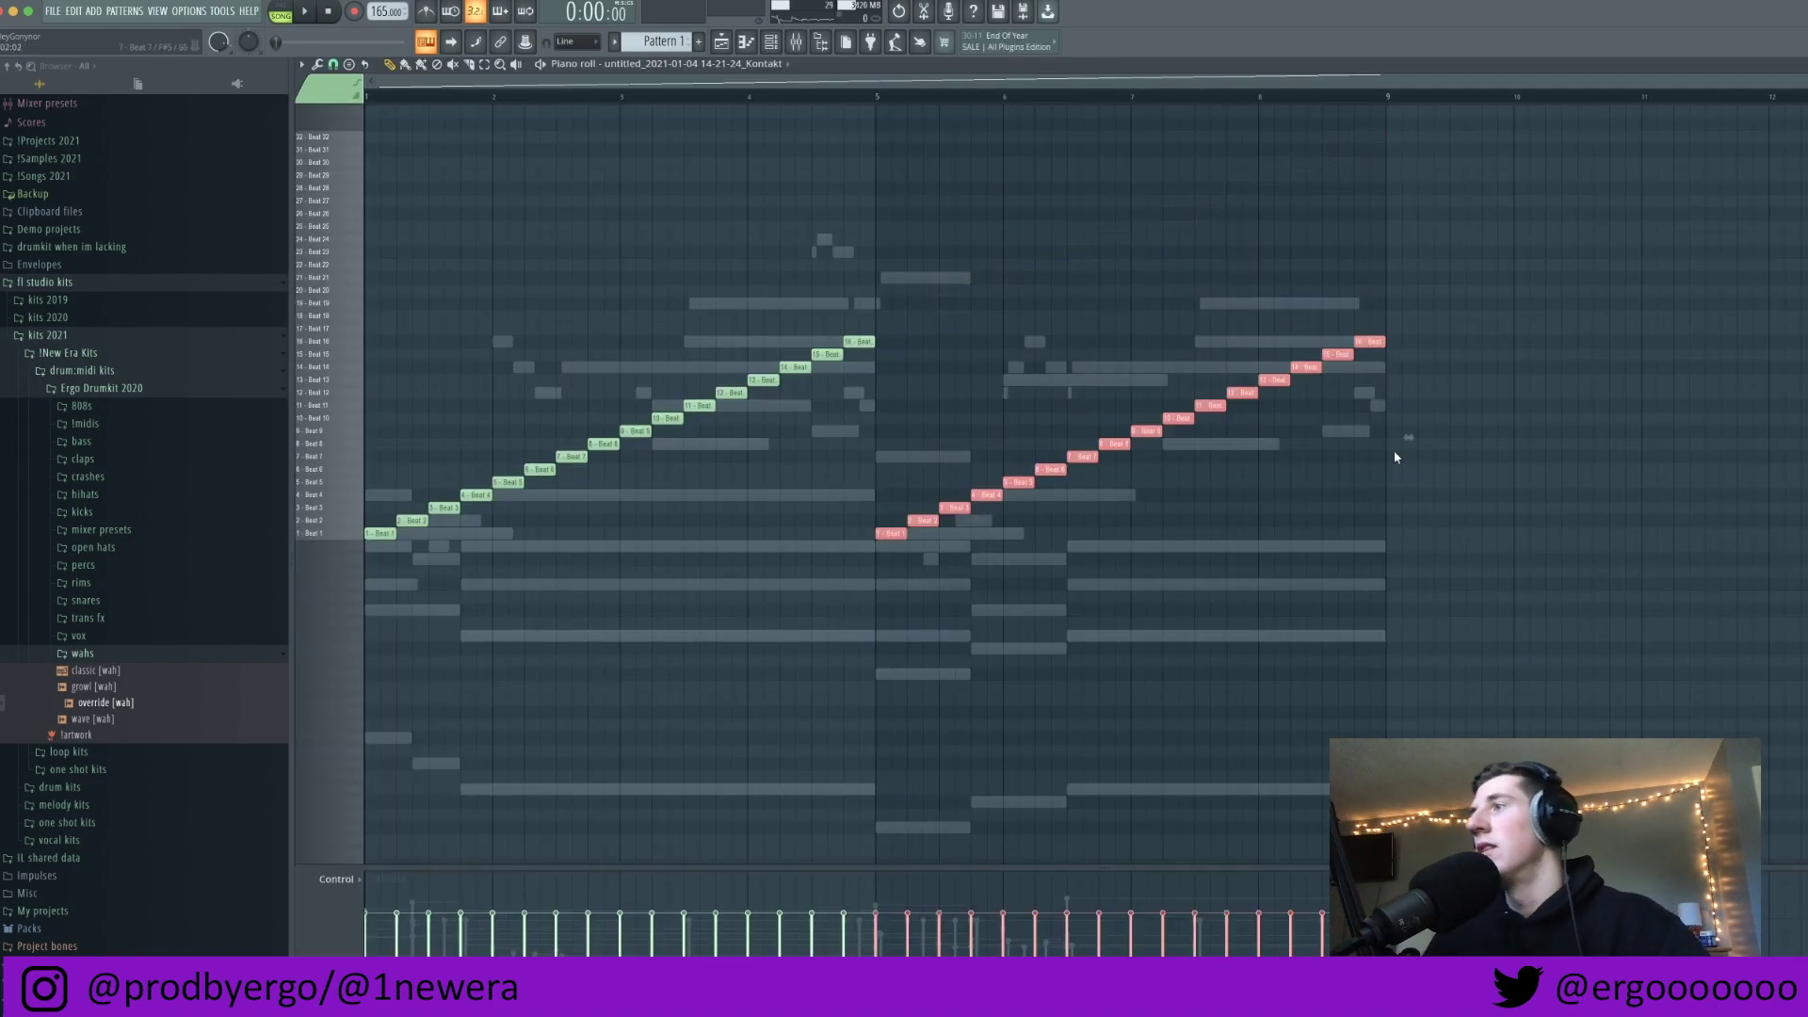
Step: Route the sliced guitar channel to mixer track 6 and disarm recording on the Kontakt track
{"action": "left_click", "coordinate": [797, 43]}
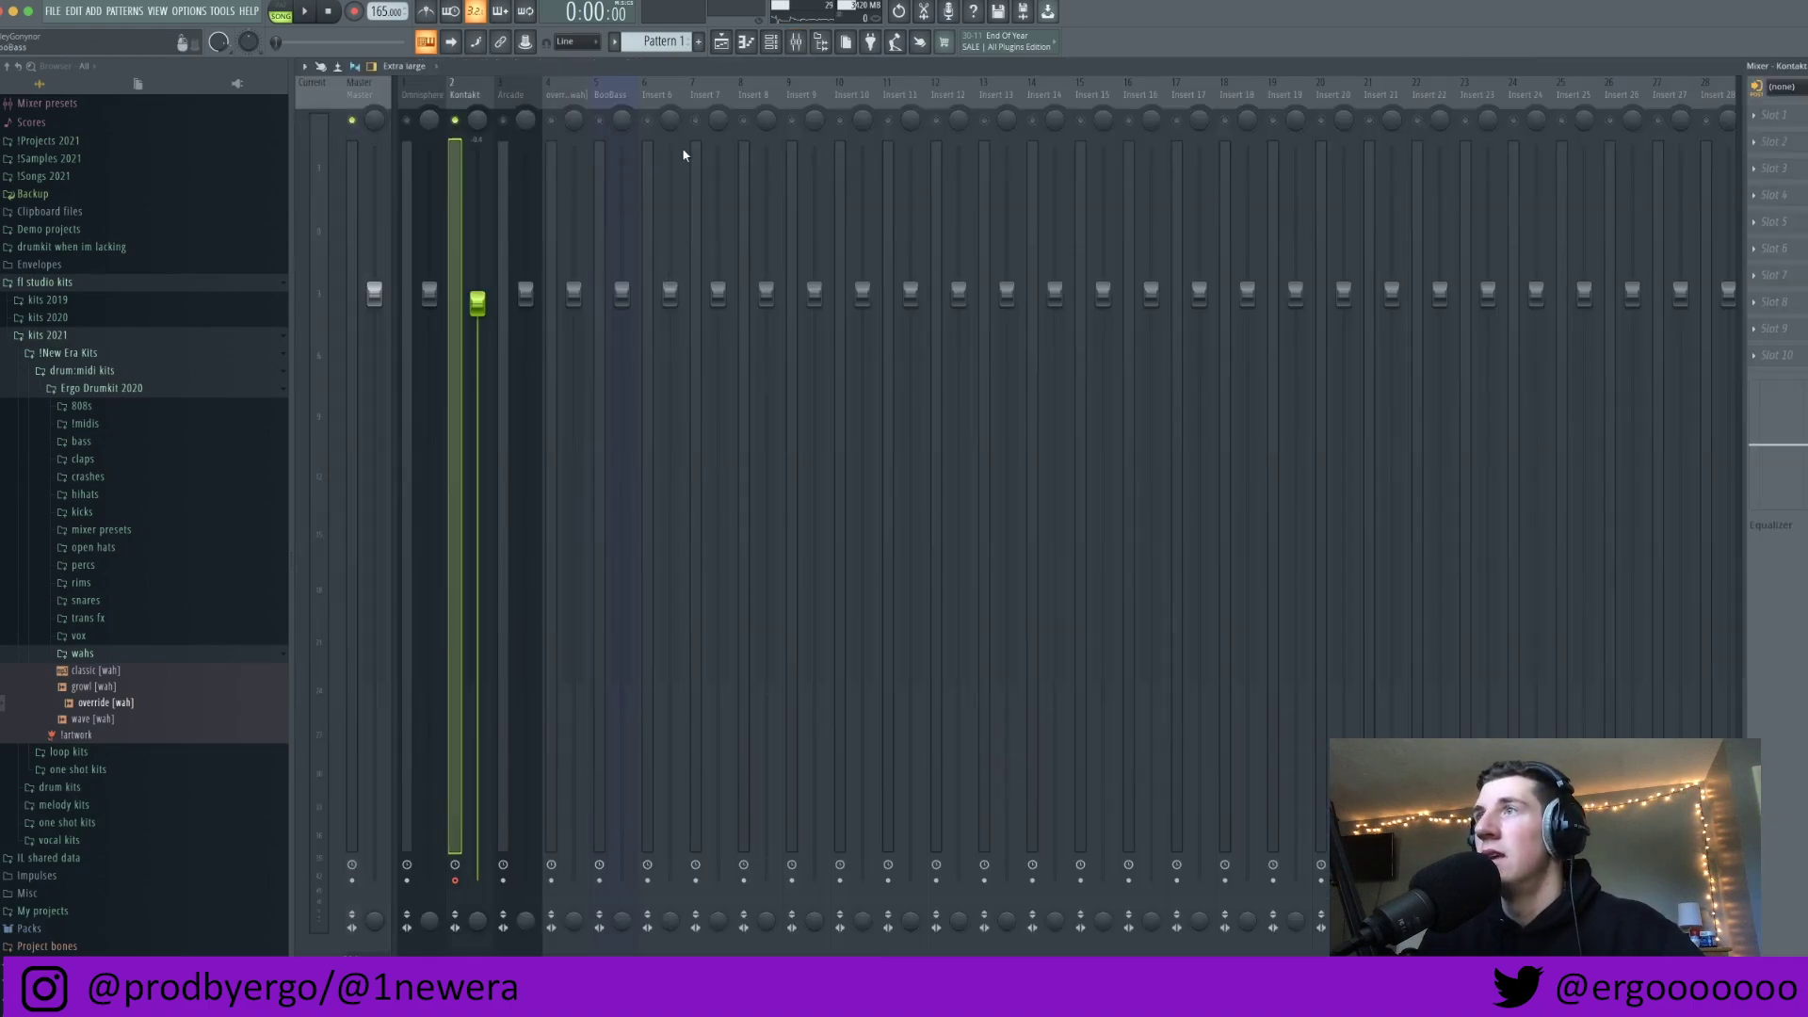
{"action": "left_click", "coordinate": [656, 96]}
{"action": "key", "text": "ctrl+l"}
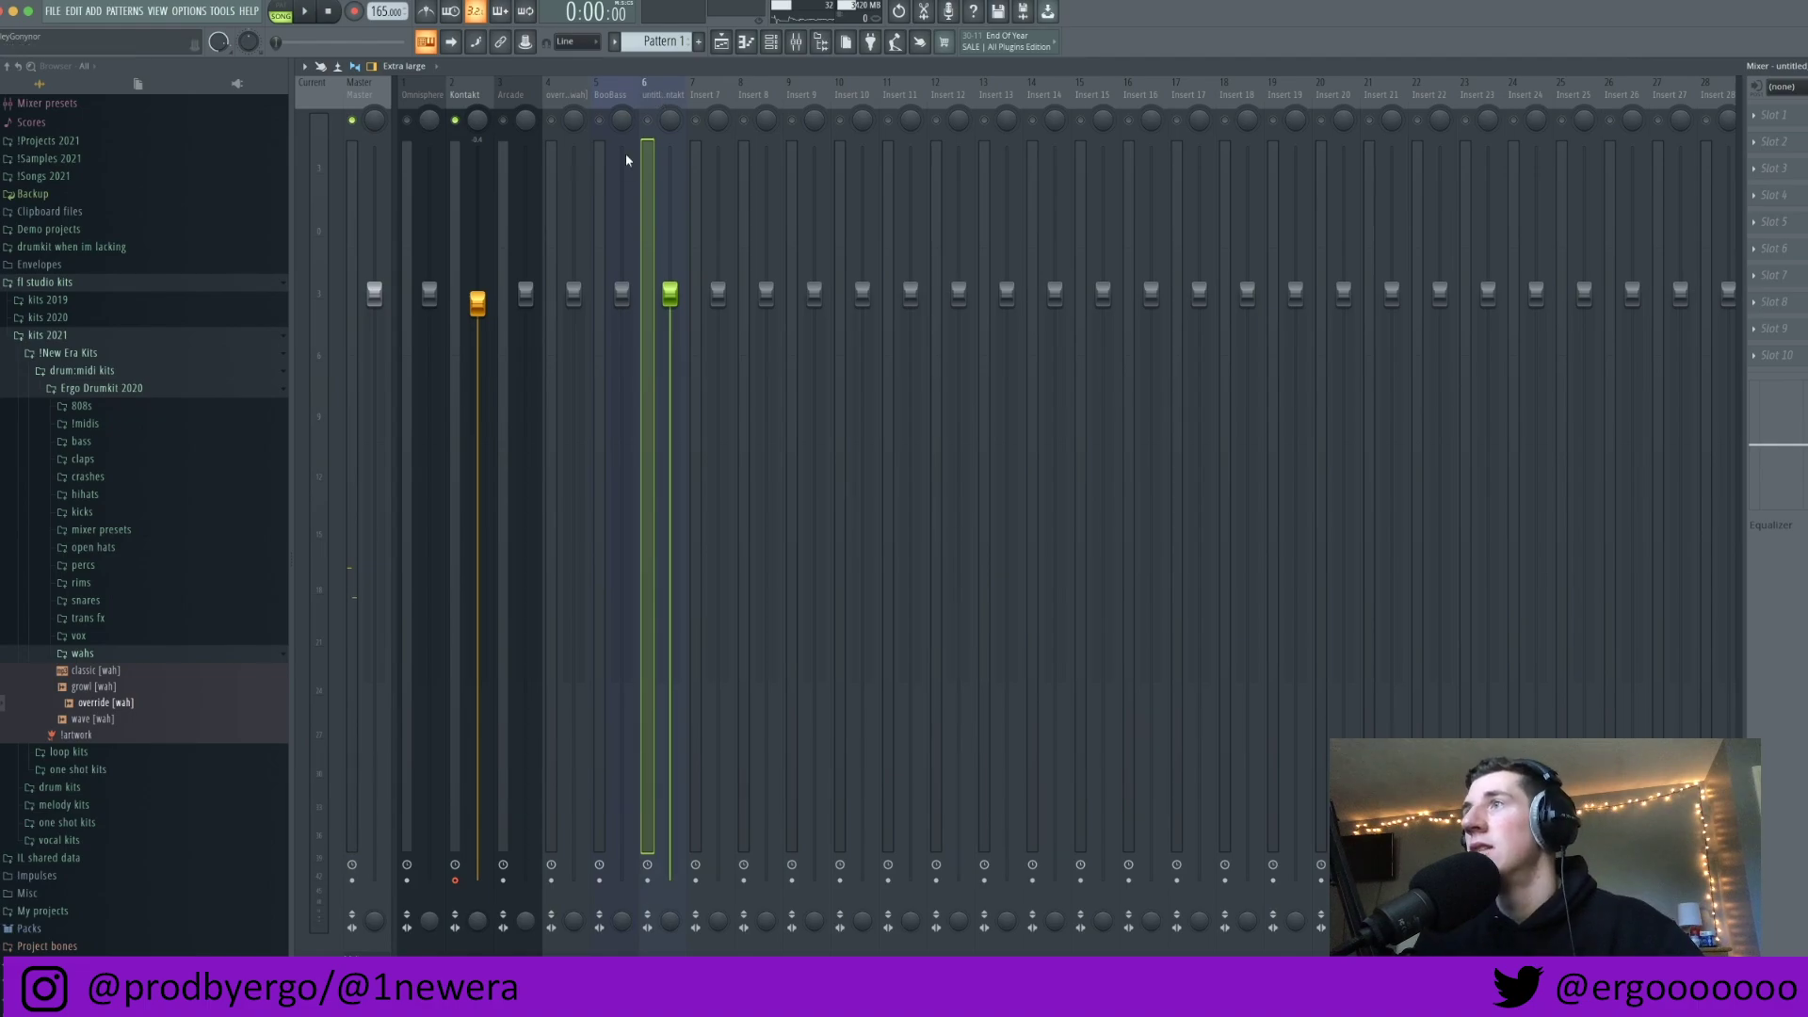
{"action": "left_click", "coordinate": [456, 881]}
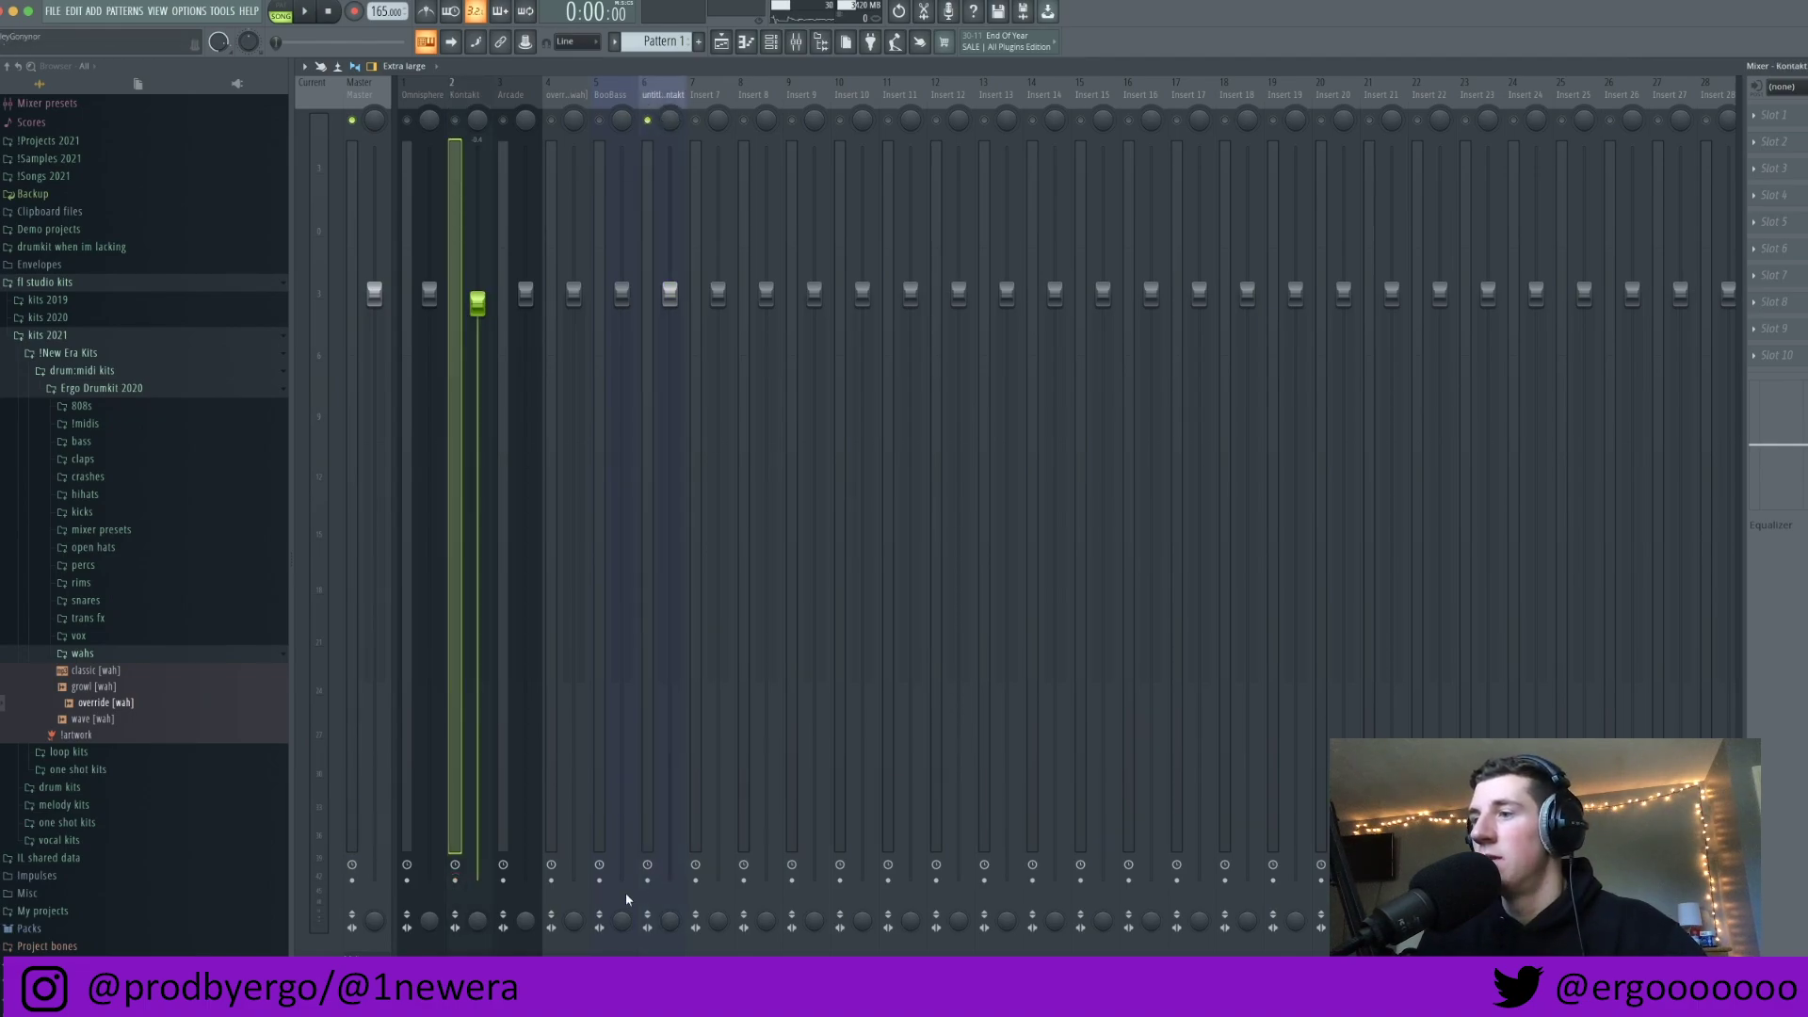
Step: Add crush [hihat] and slippery [hihat] channels to Pattern 3 and place a four-note A#4 slippery roll late in bar 1
{"action": "key", "text": "F5"}
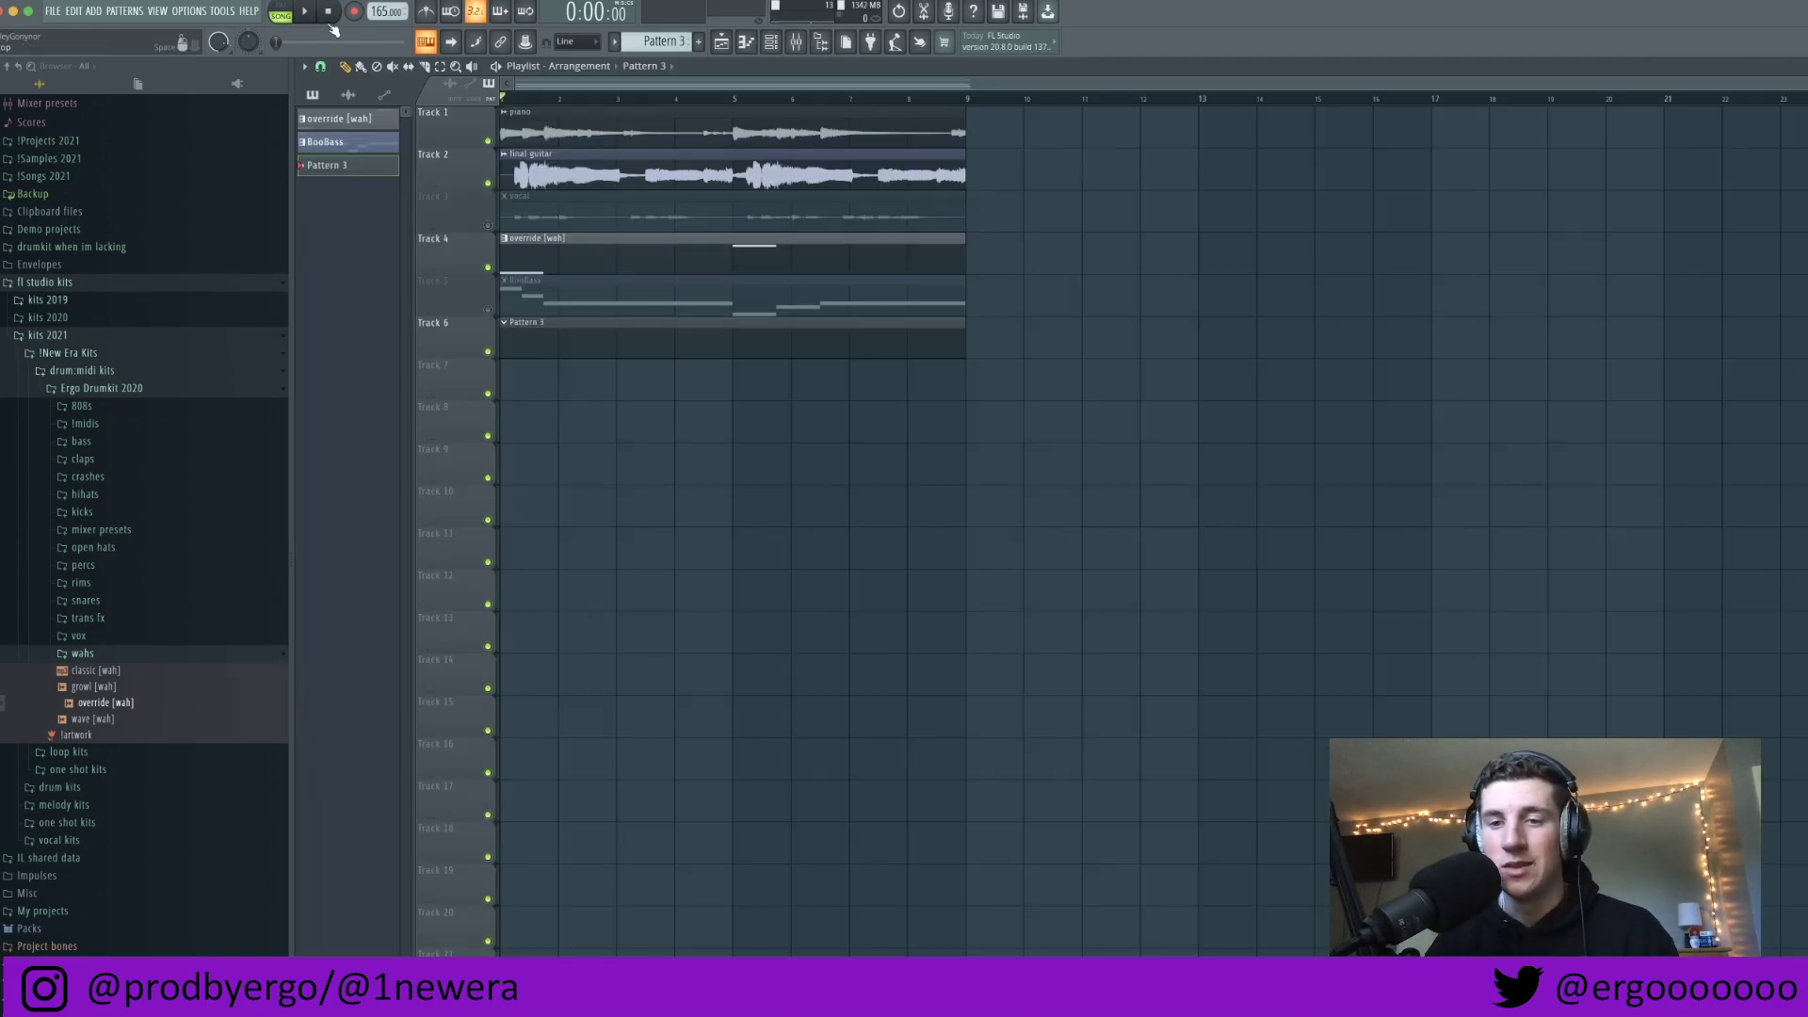
{"action": "key", "text": "F6"}
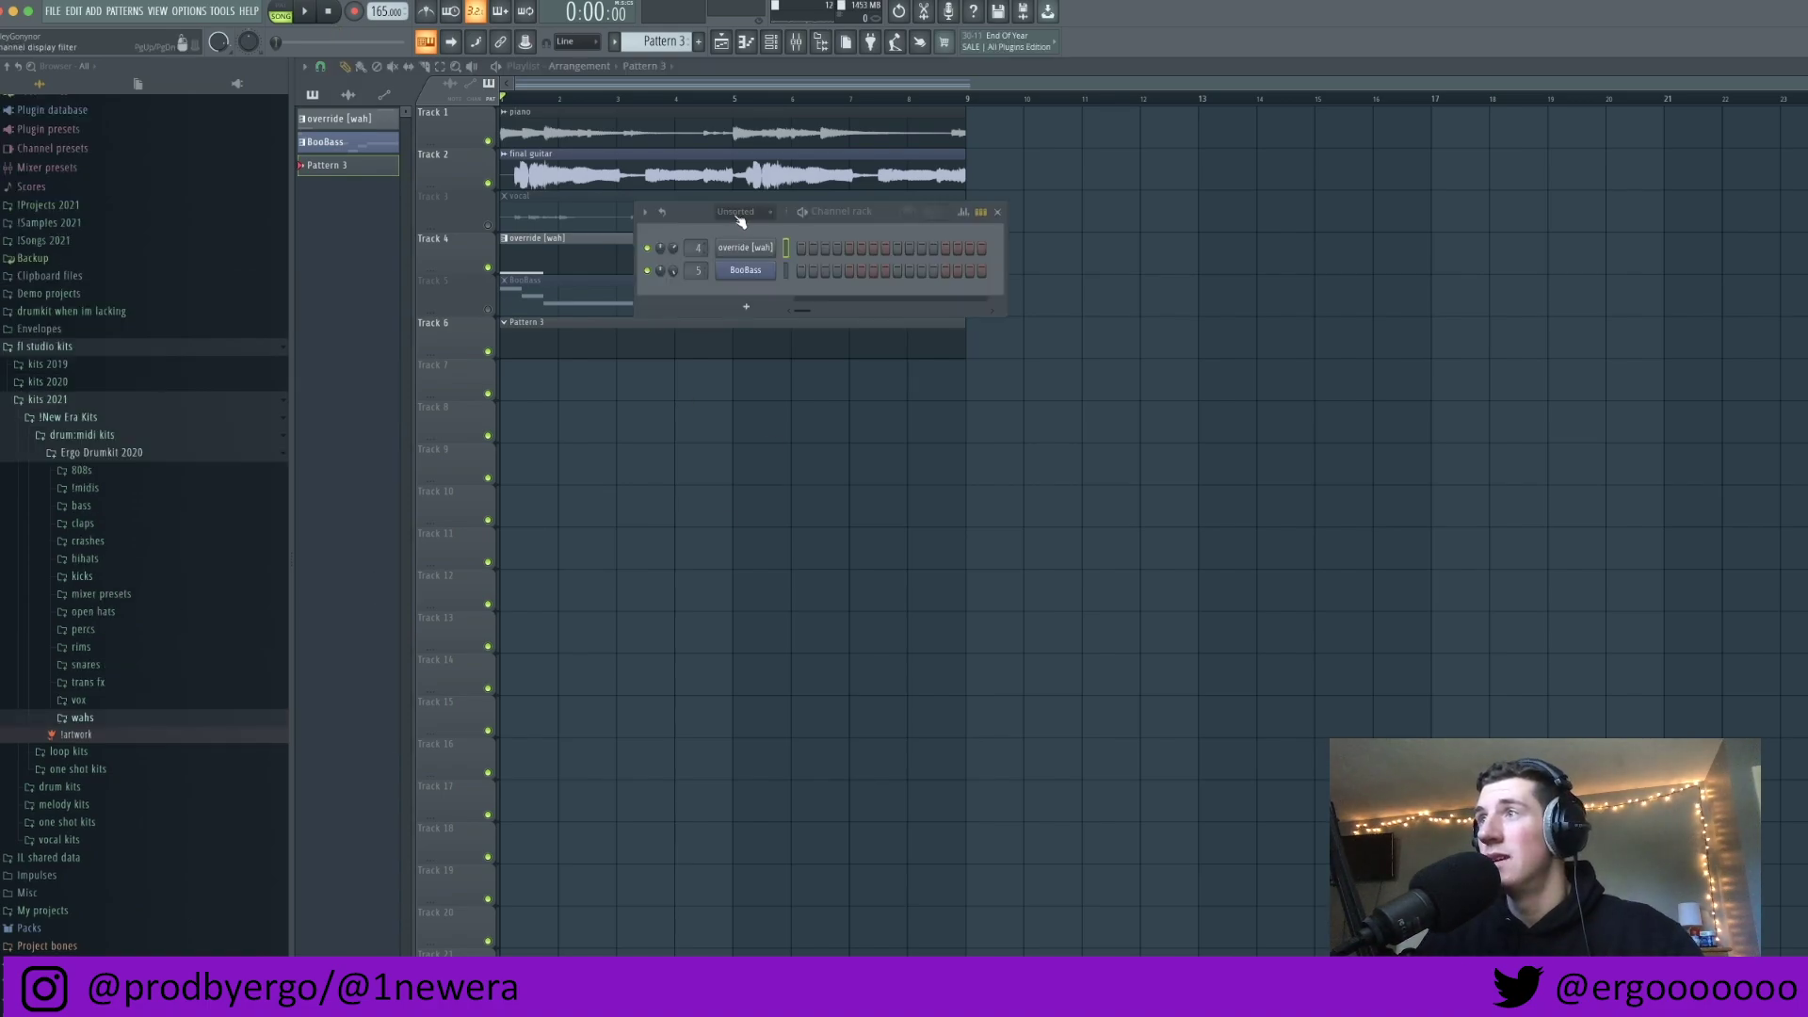
{"action": "scroll", "coordinate": [729, 216], "scroll_direction": "down", "scroll_amount": 1}
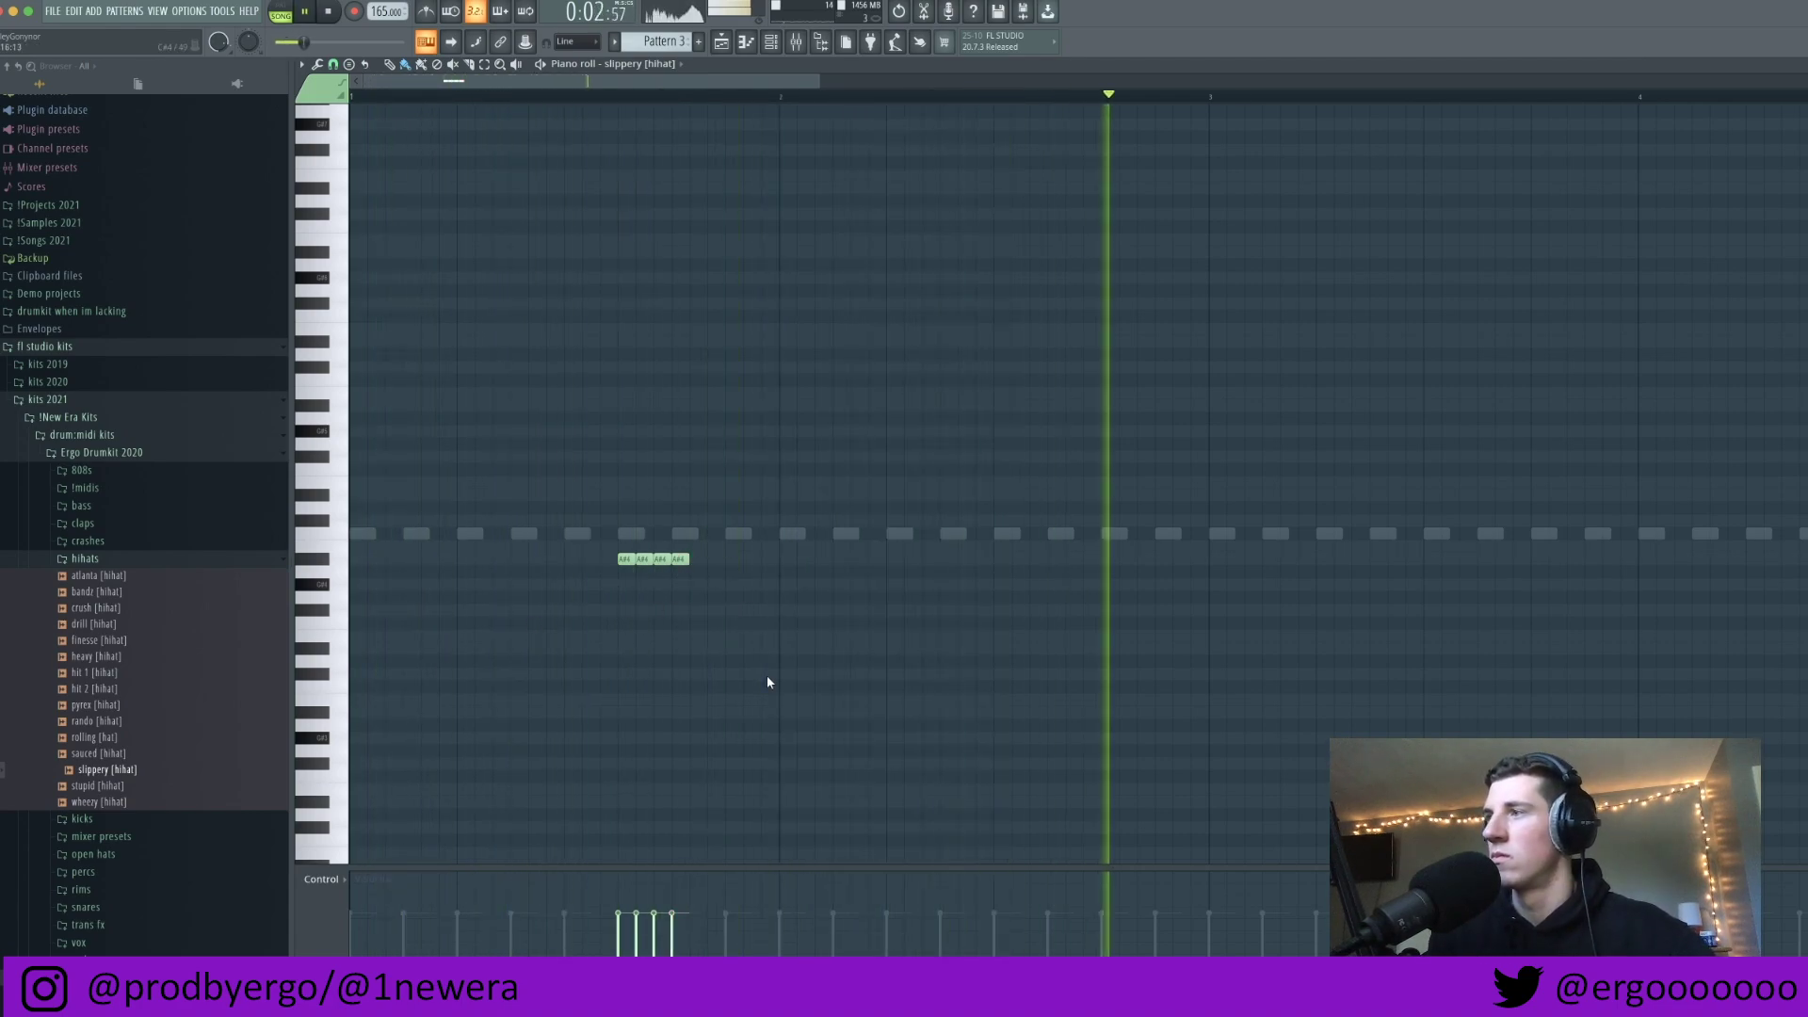
Step: Add a four-note C#5 roll to the slippery [hihat] part on beat 2 of bar 3
{"action": "scroll", "coordinate": [767, 675], "scroll_direction": "down", "scroll_amount": 2}
{"action": "key", "text": "space"}
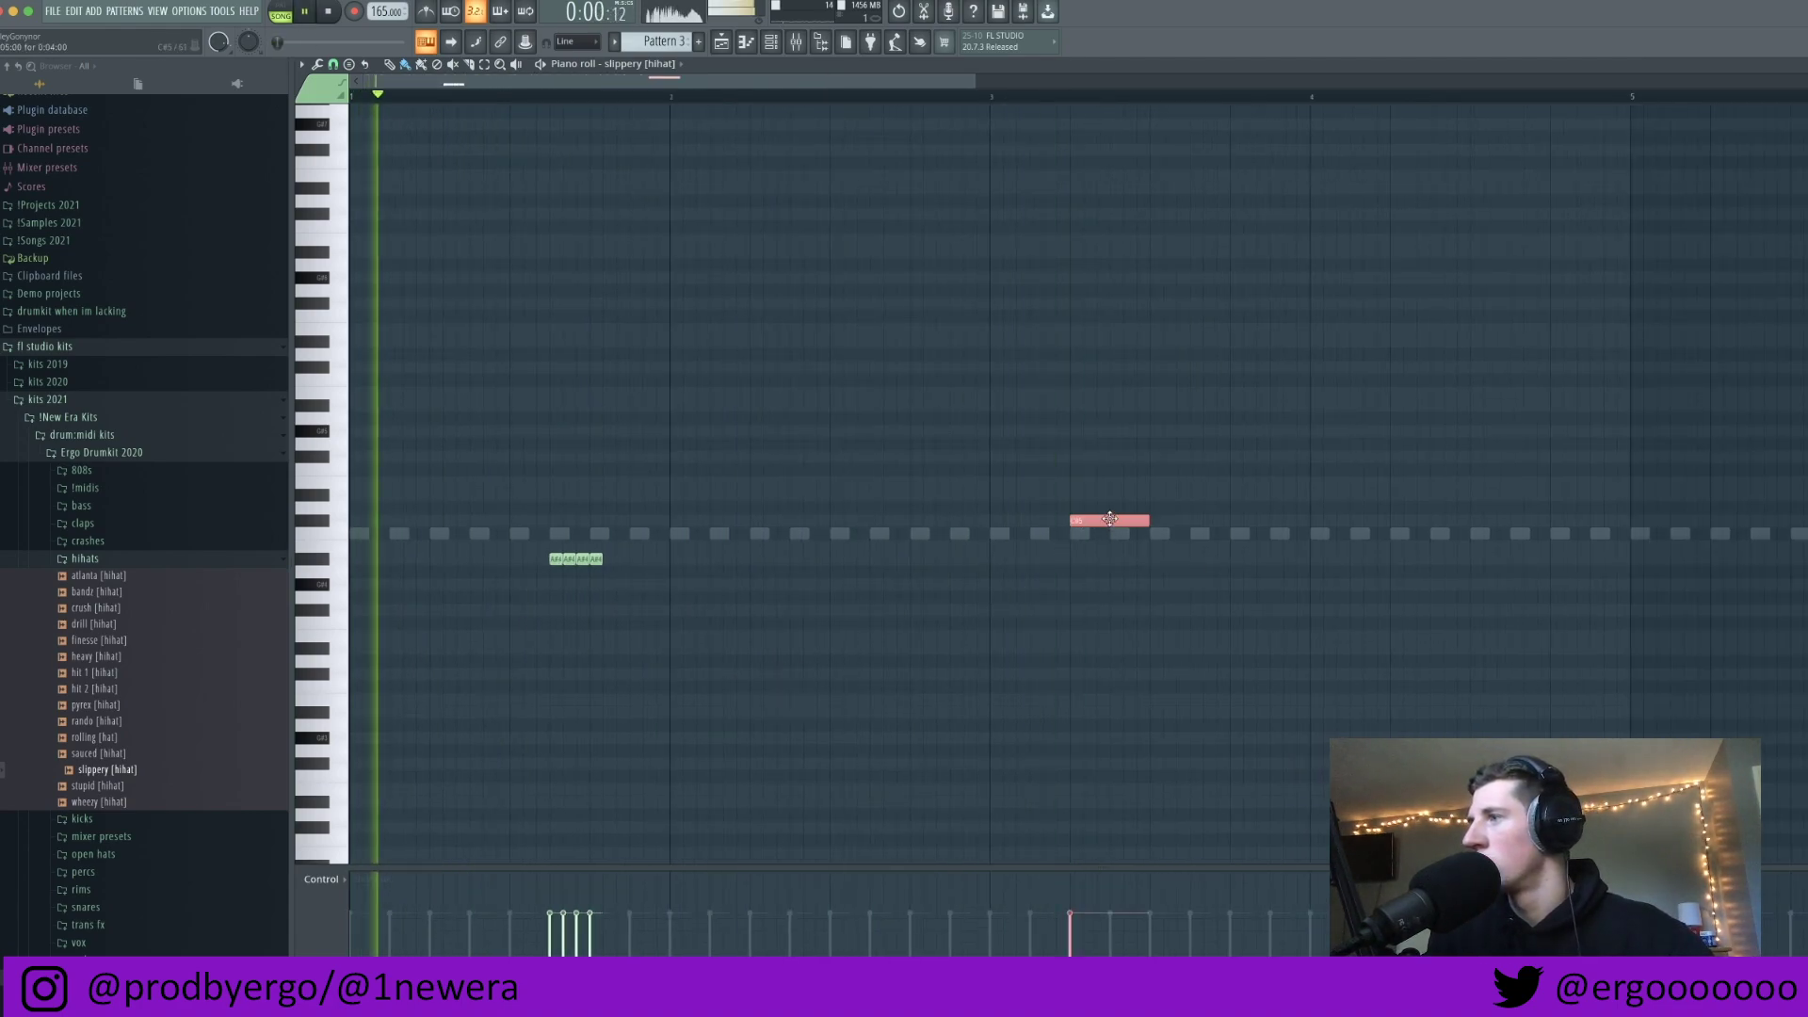
{"action": "right_click", "coordinate": [1109, 520]}
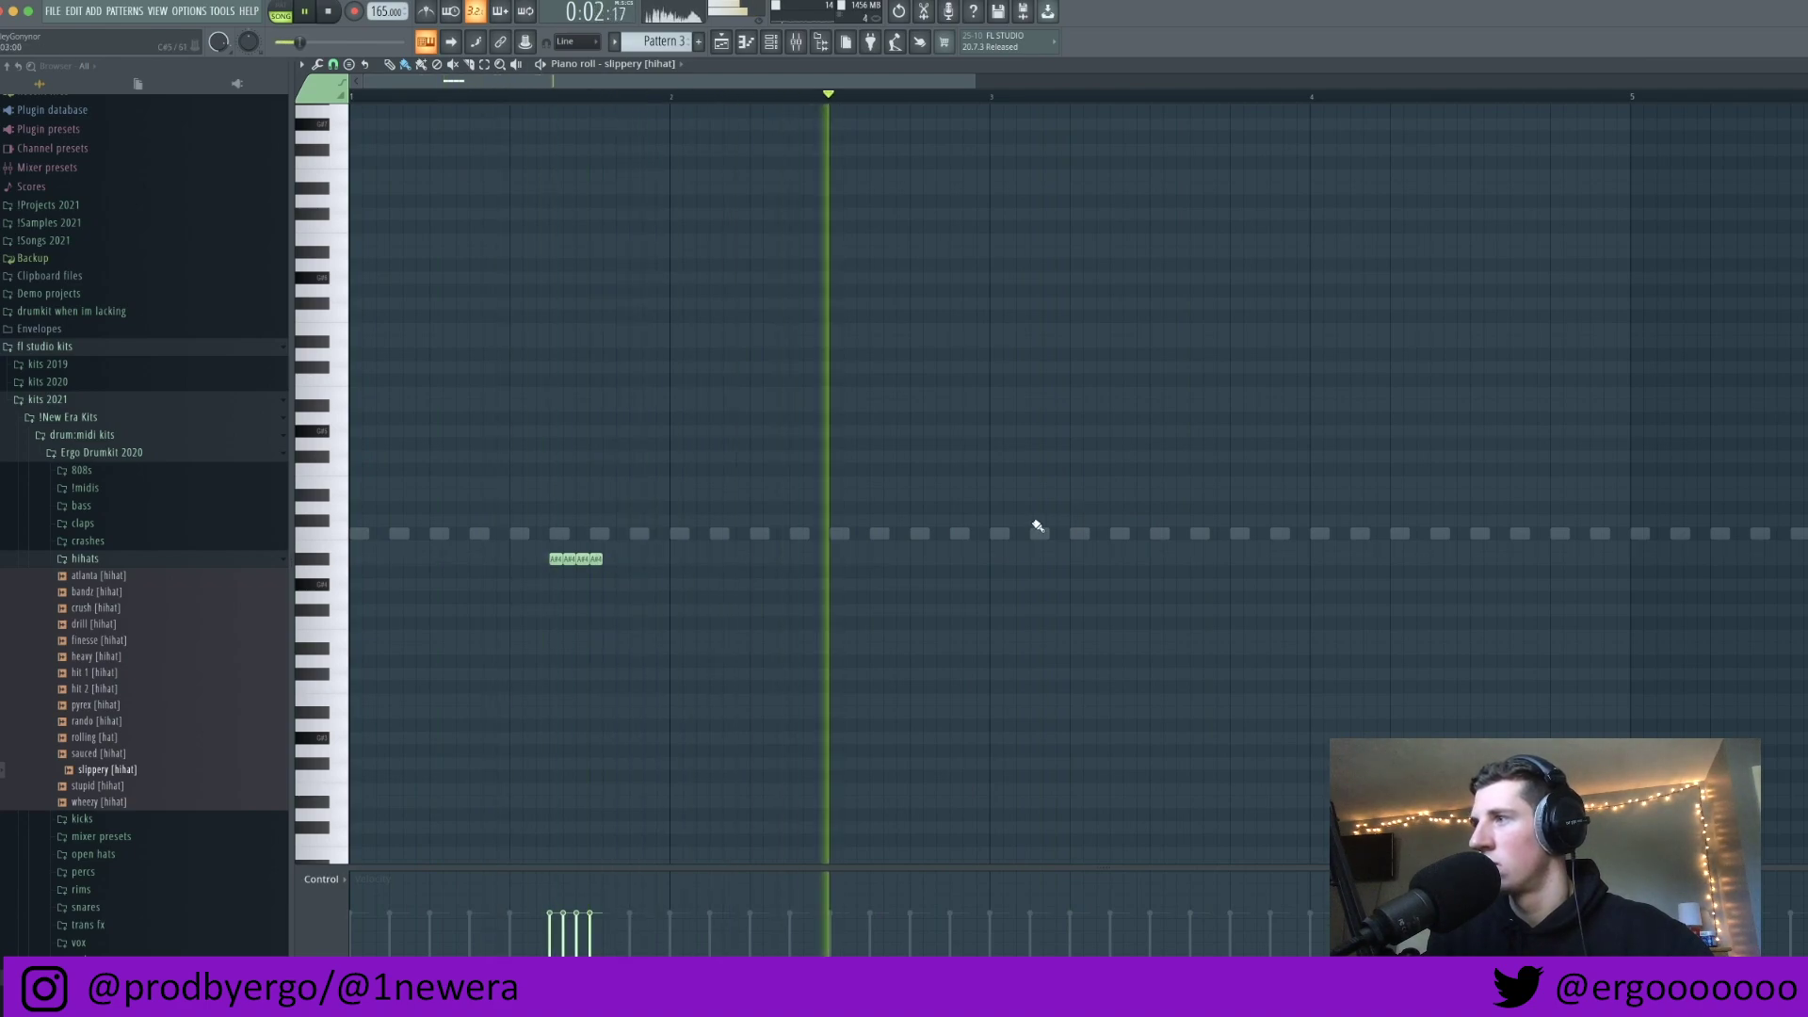
{"action": "left_click", "coordinate": [1079, 520]}
{"action": "scroll", "coordinate": [1074, 584], "scroll_direction": "down", "scroll_amount": 2}
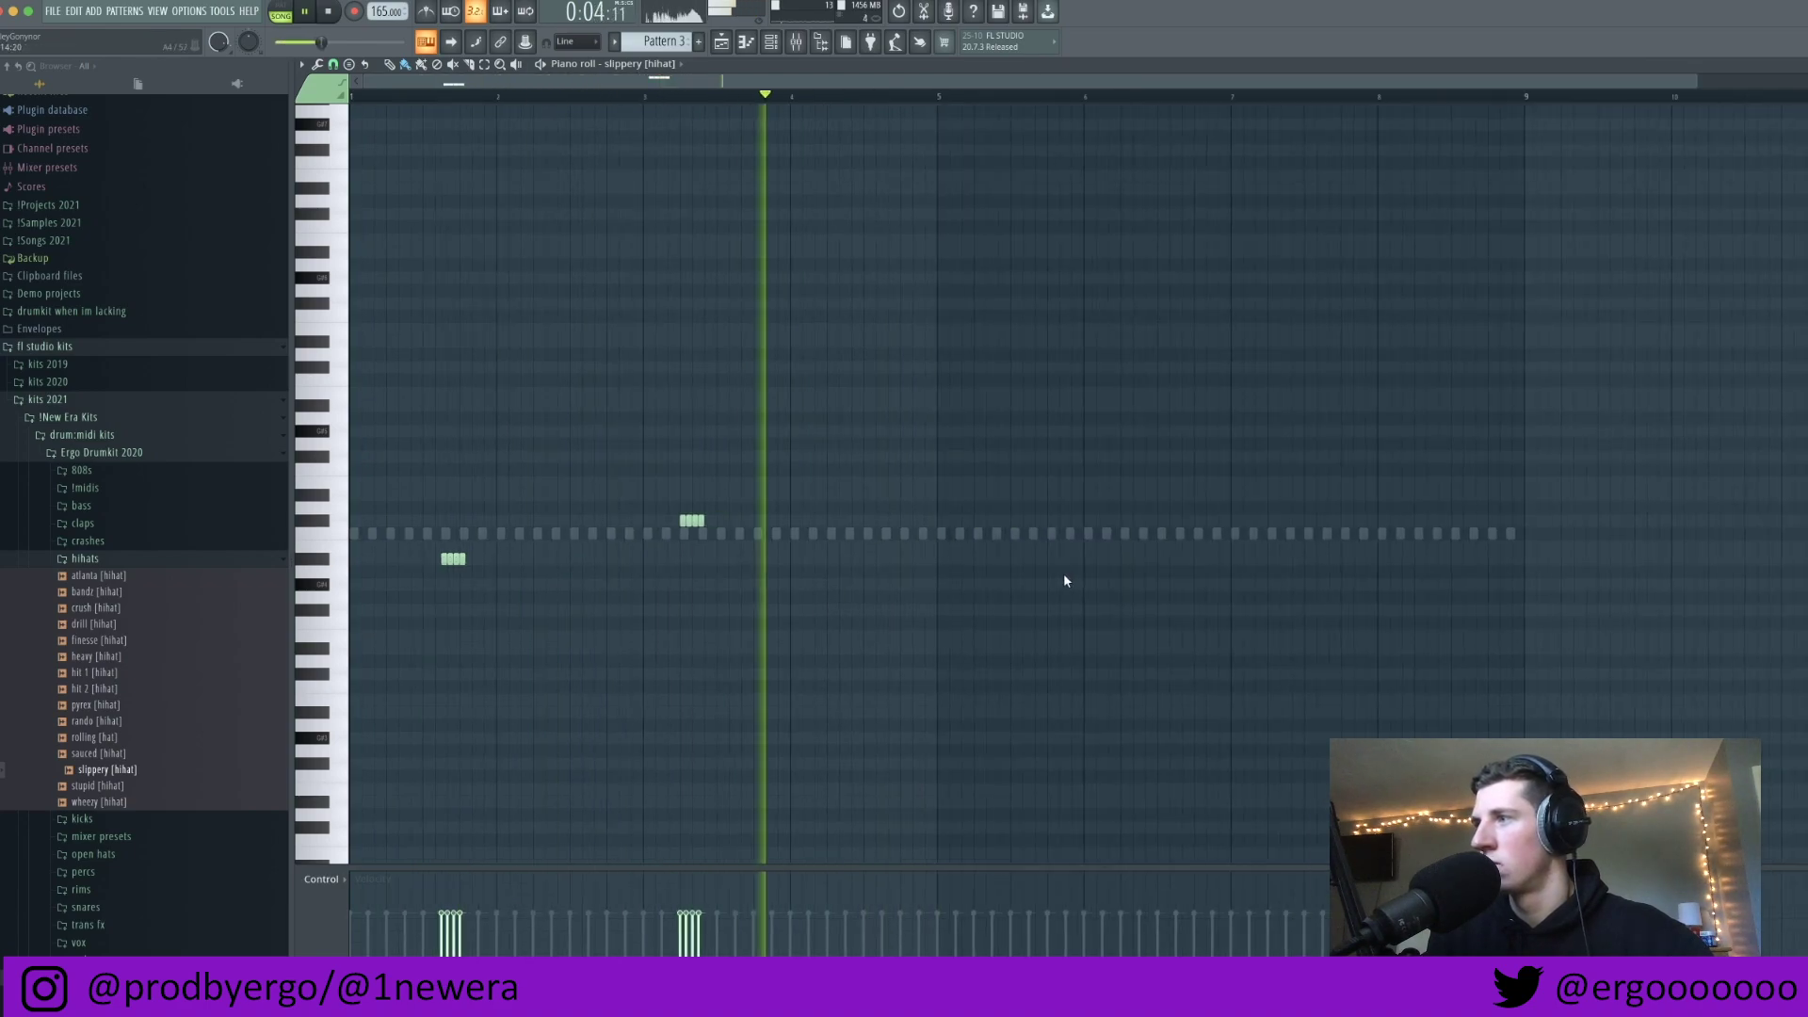
Step: Add two short F4 slippery [hihat] notes from beat 2 of bar 4 and one G#4 near the end of that bar
{"action": "key", "text": "space"}
{"action": "scroll", "coordinate": [848, 560], "scroll_direction": "up", "scroll_amount": 4}
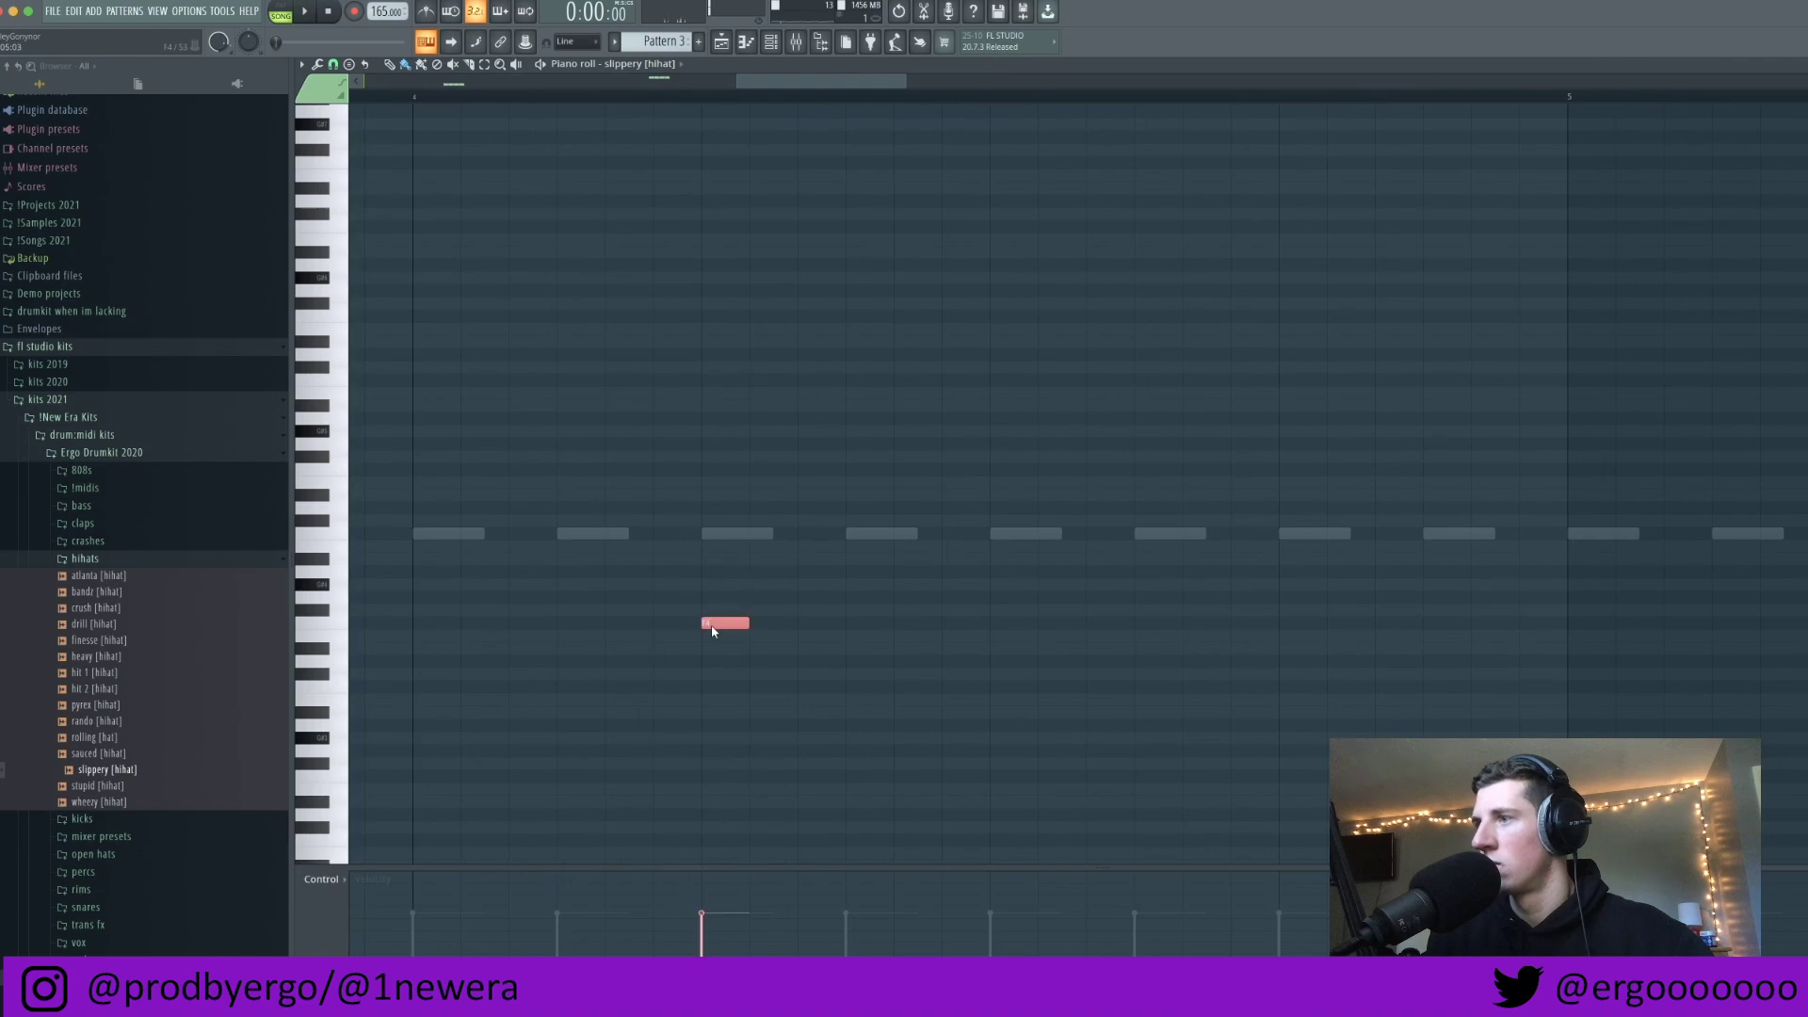
{"action": "left_click", "coordinate": [856, 629]}
{"action": "key", "text": "space"}
{"action": "scroll", "coordinate": [769, 617], "scroll_direction": "down", "scroll_amount": 5}
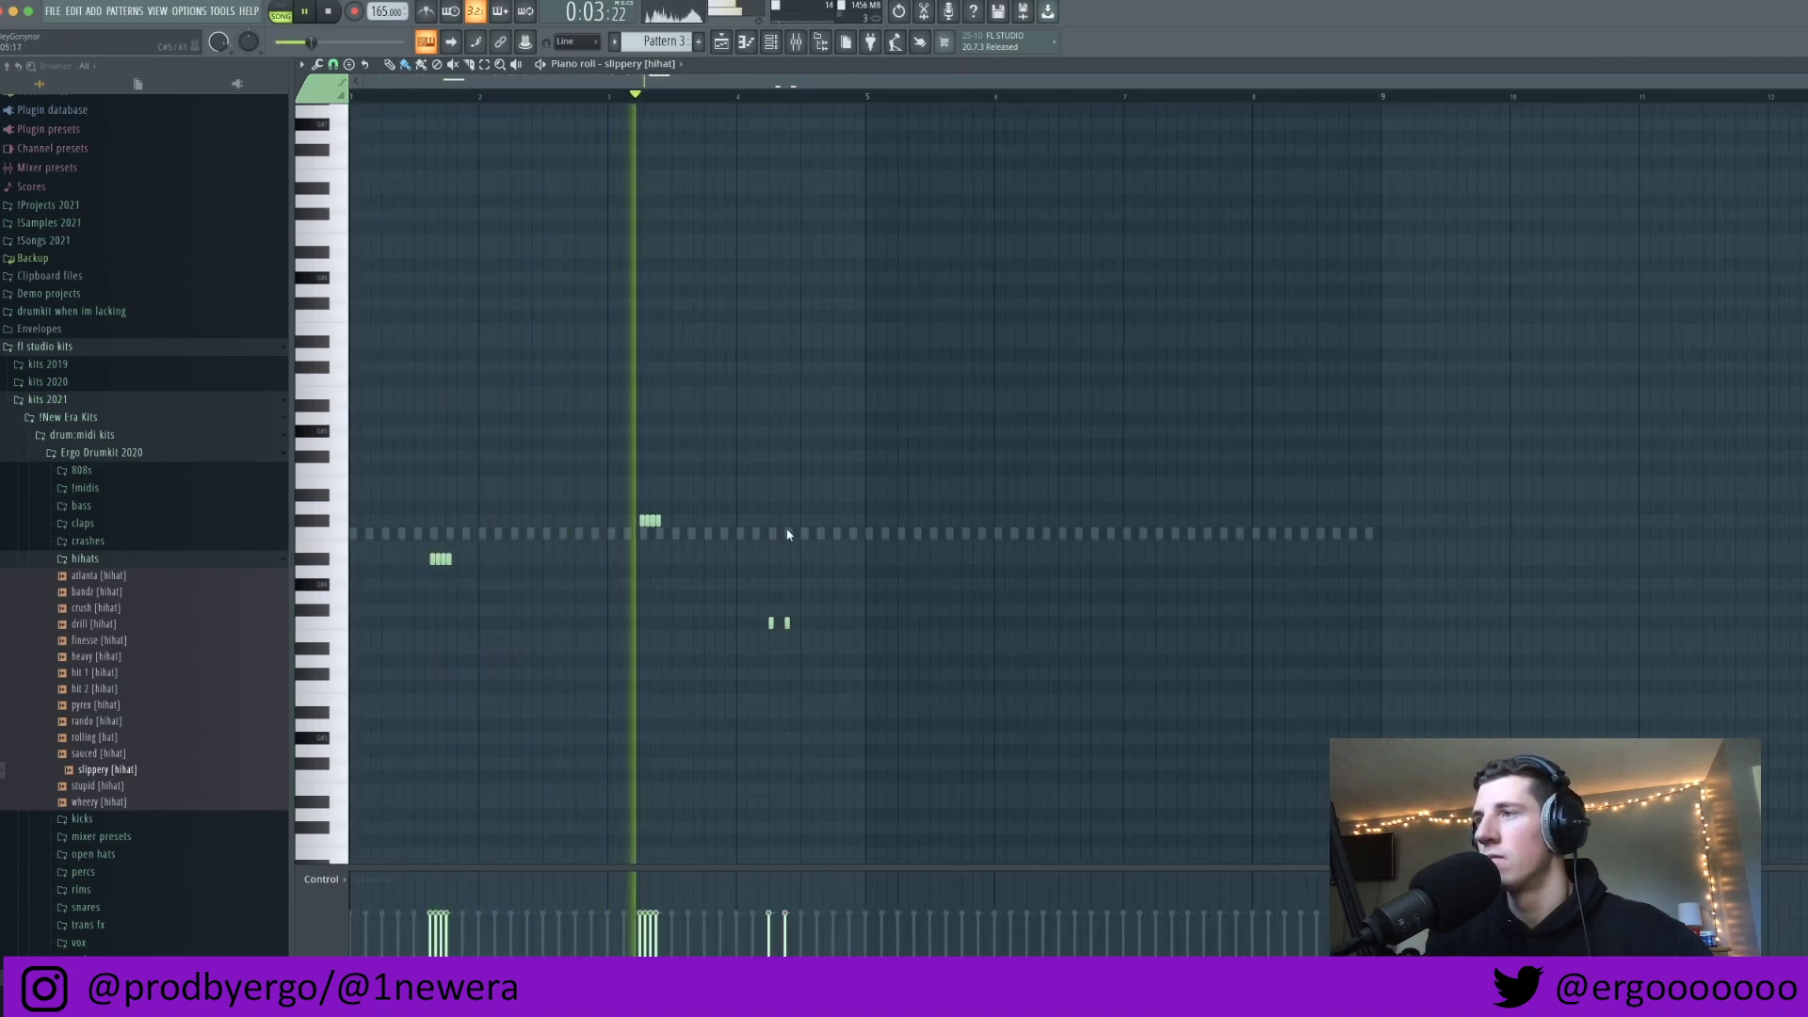
{"action": "scroll", "coordinate": [810, 546], "scroll_direction": "up", "scroll_amount": 2}
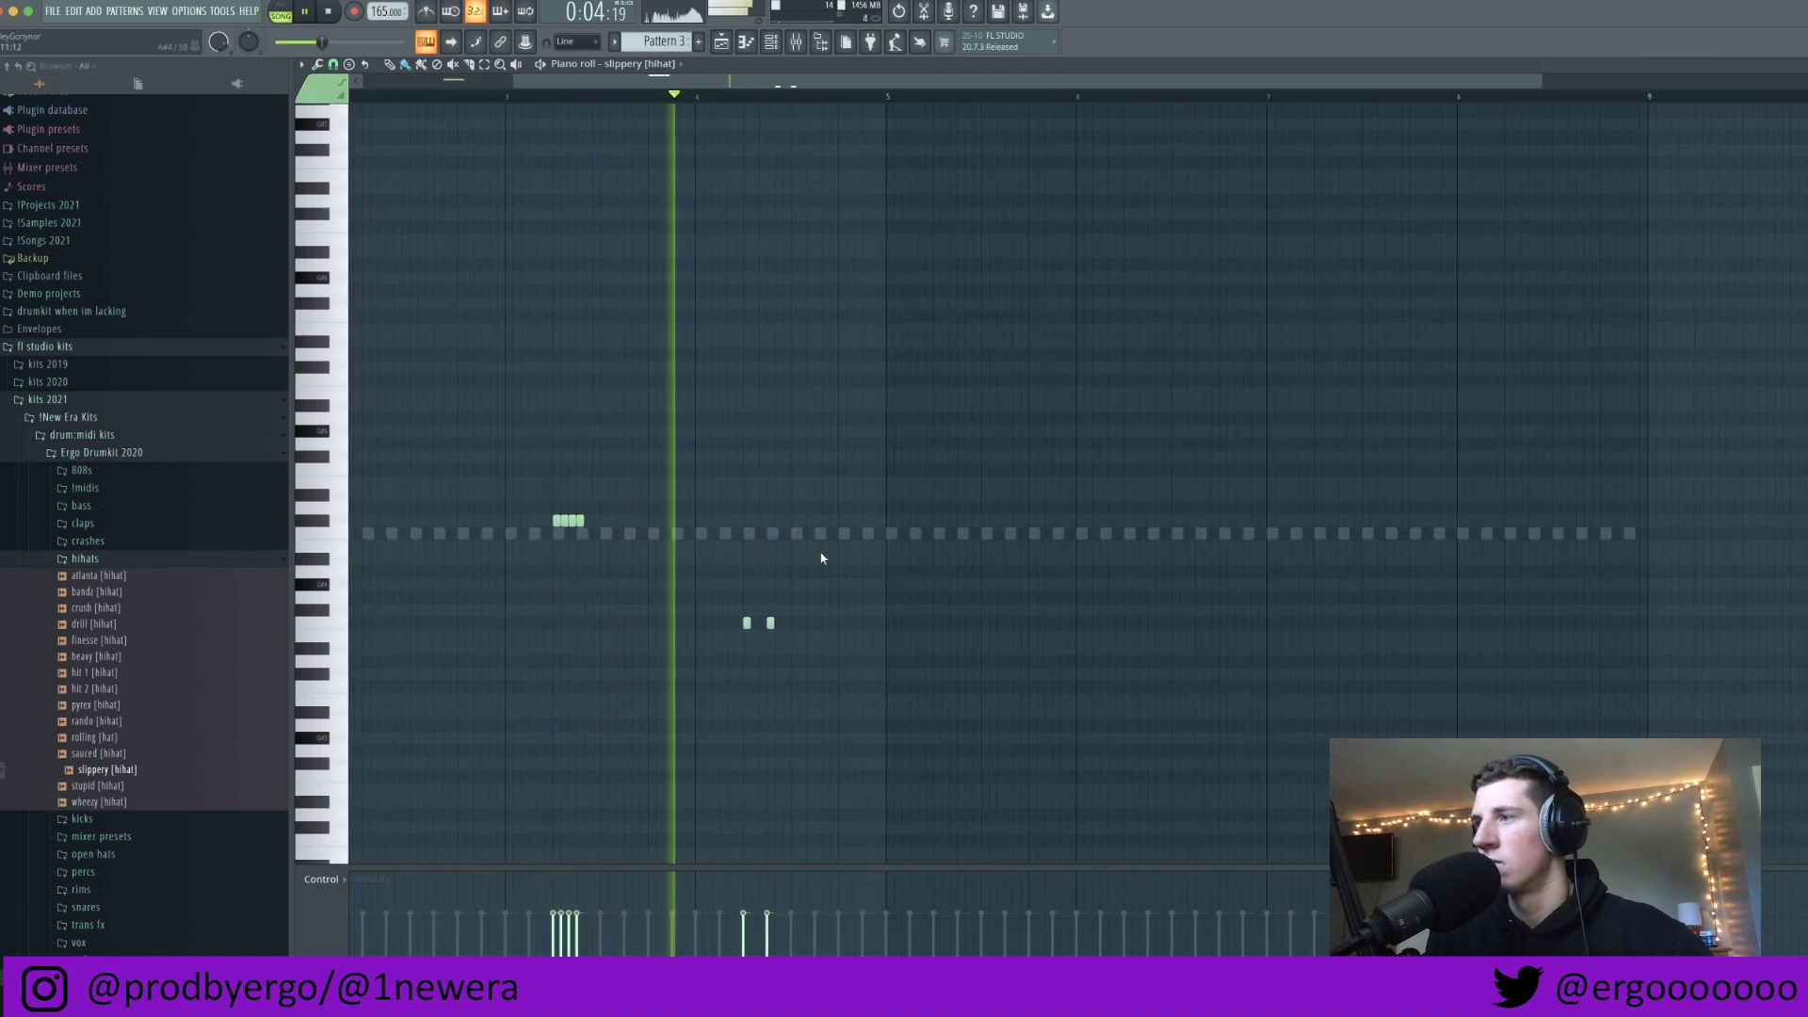
{"action": "left_click", "coordinate": [862, 583]}
{"action": "scroll", "coordinate": [828, 86], "scroll_direction": "down", "scroll_amount": 2}
{"action": "key", "text": "space"}
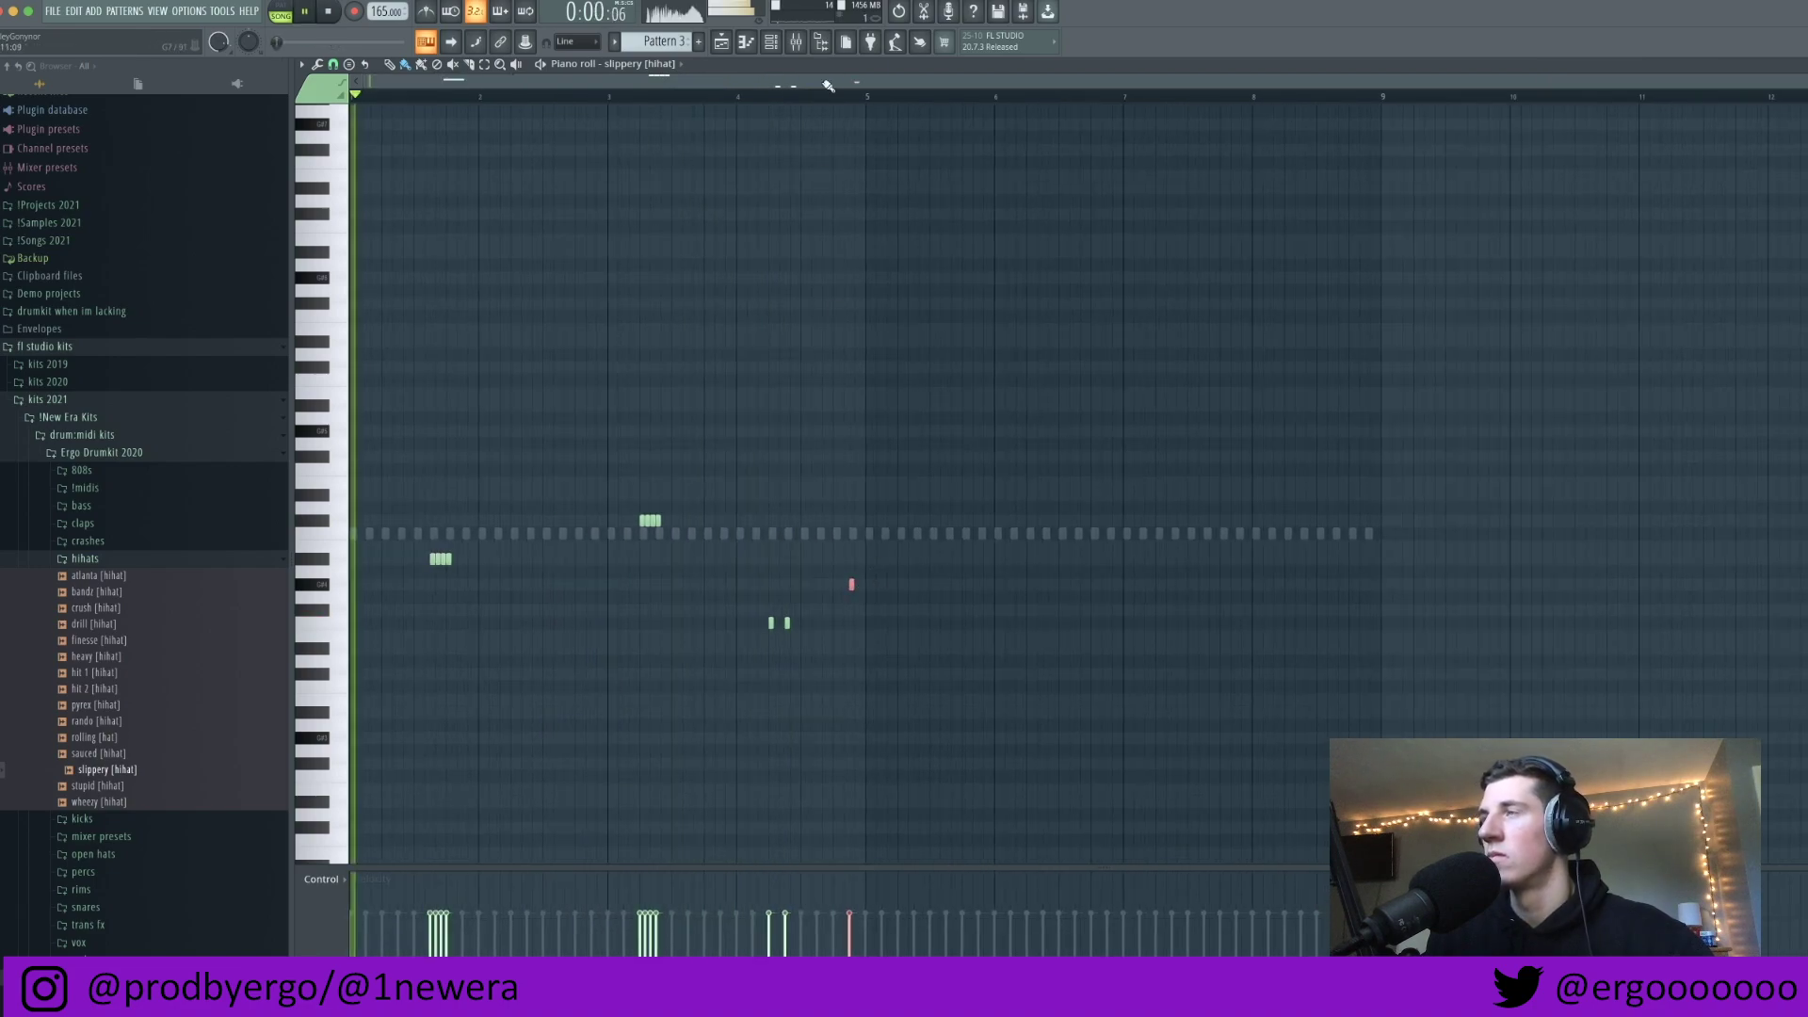
Step: Repeat the slippery [hihat] notes in bars 5 to 8, lower the velocity of all of them, and show the channel rack
{"action": "key", "text": "ctrl+a"}
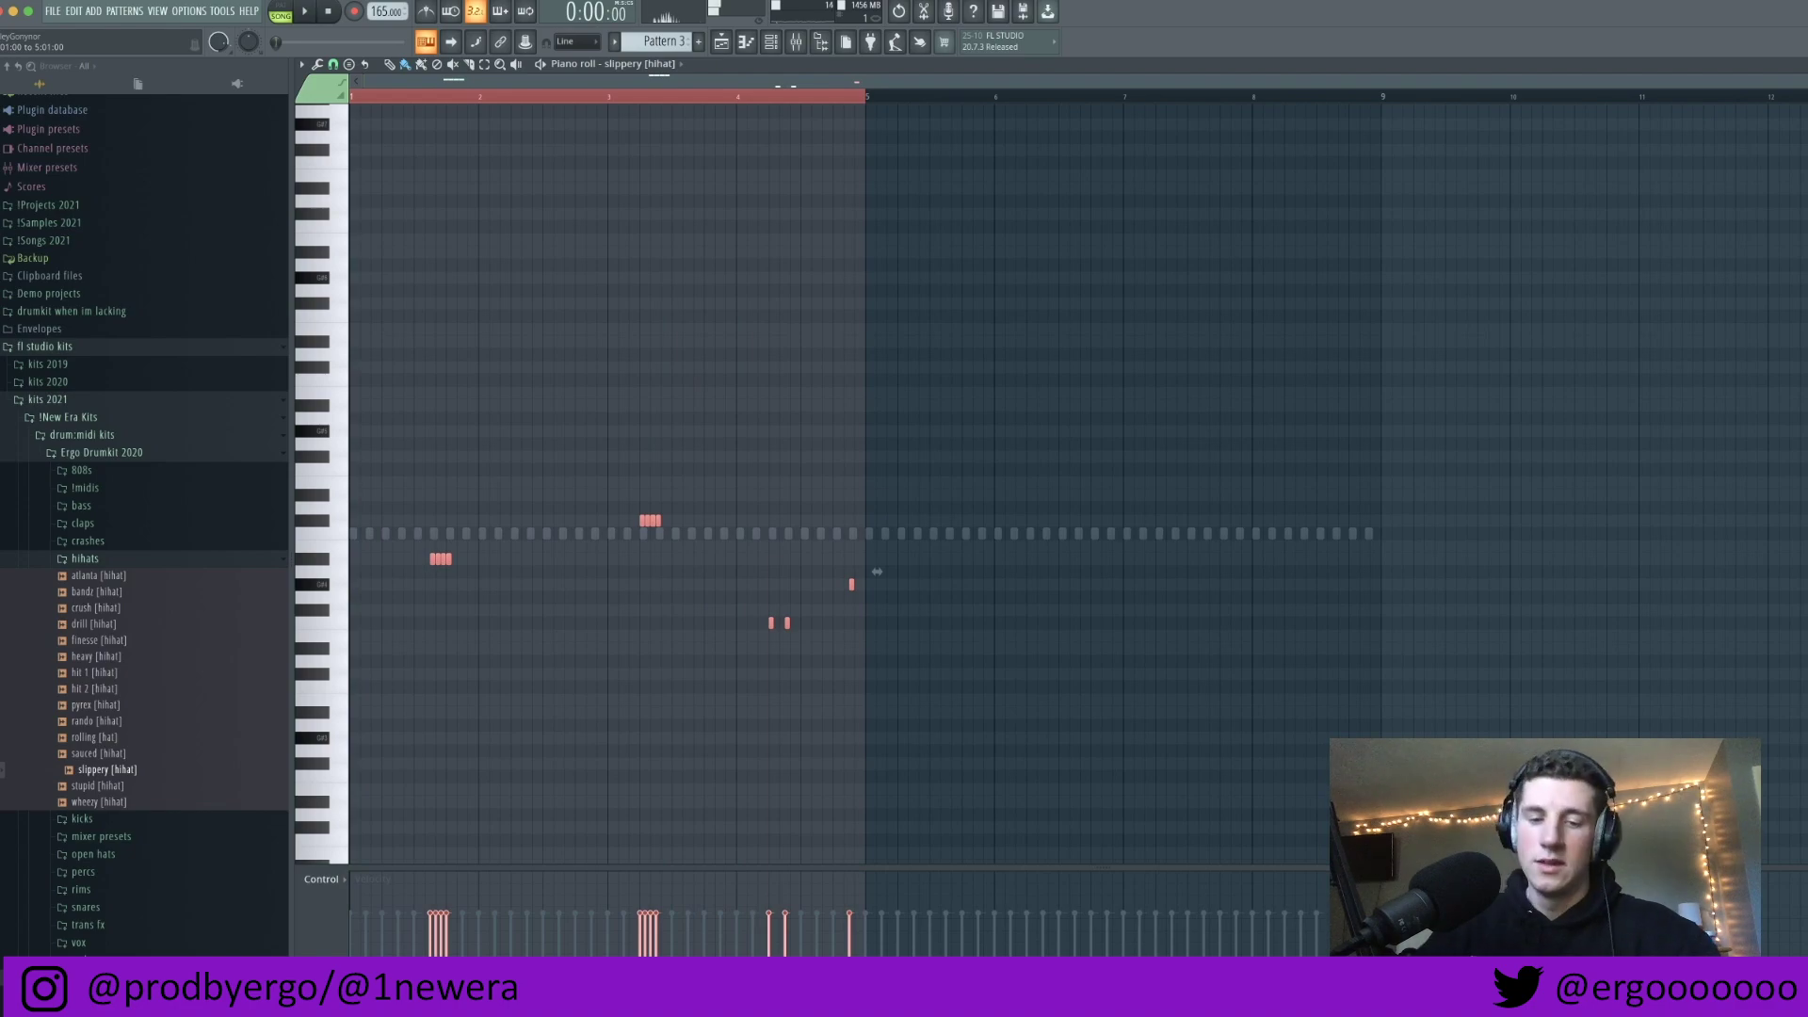
{"action": "key", "text": "ctrl+b"}
{"action": "key", "text": "ctrl+a"}
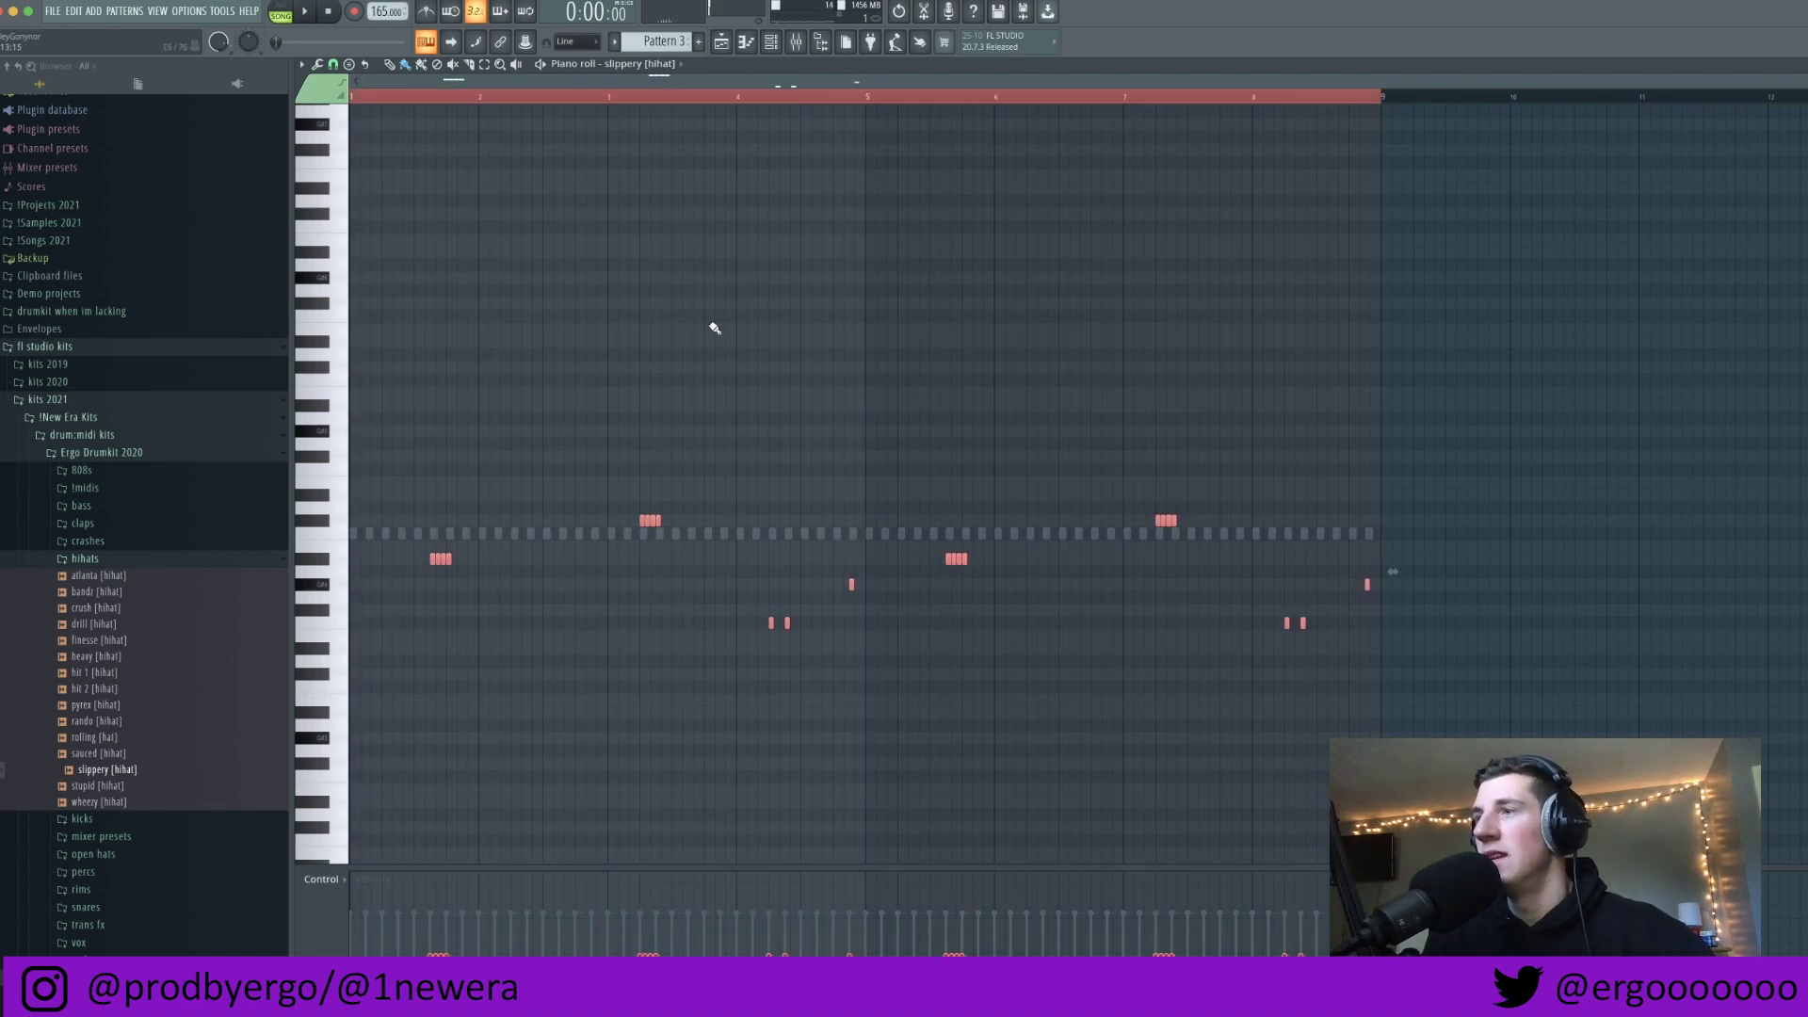
{"action": "double_click", "coordinate": [730, 98]}
{"action": "left_click", "coordinate": [771, 43]}
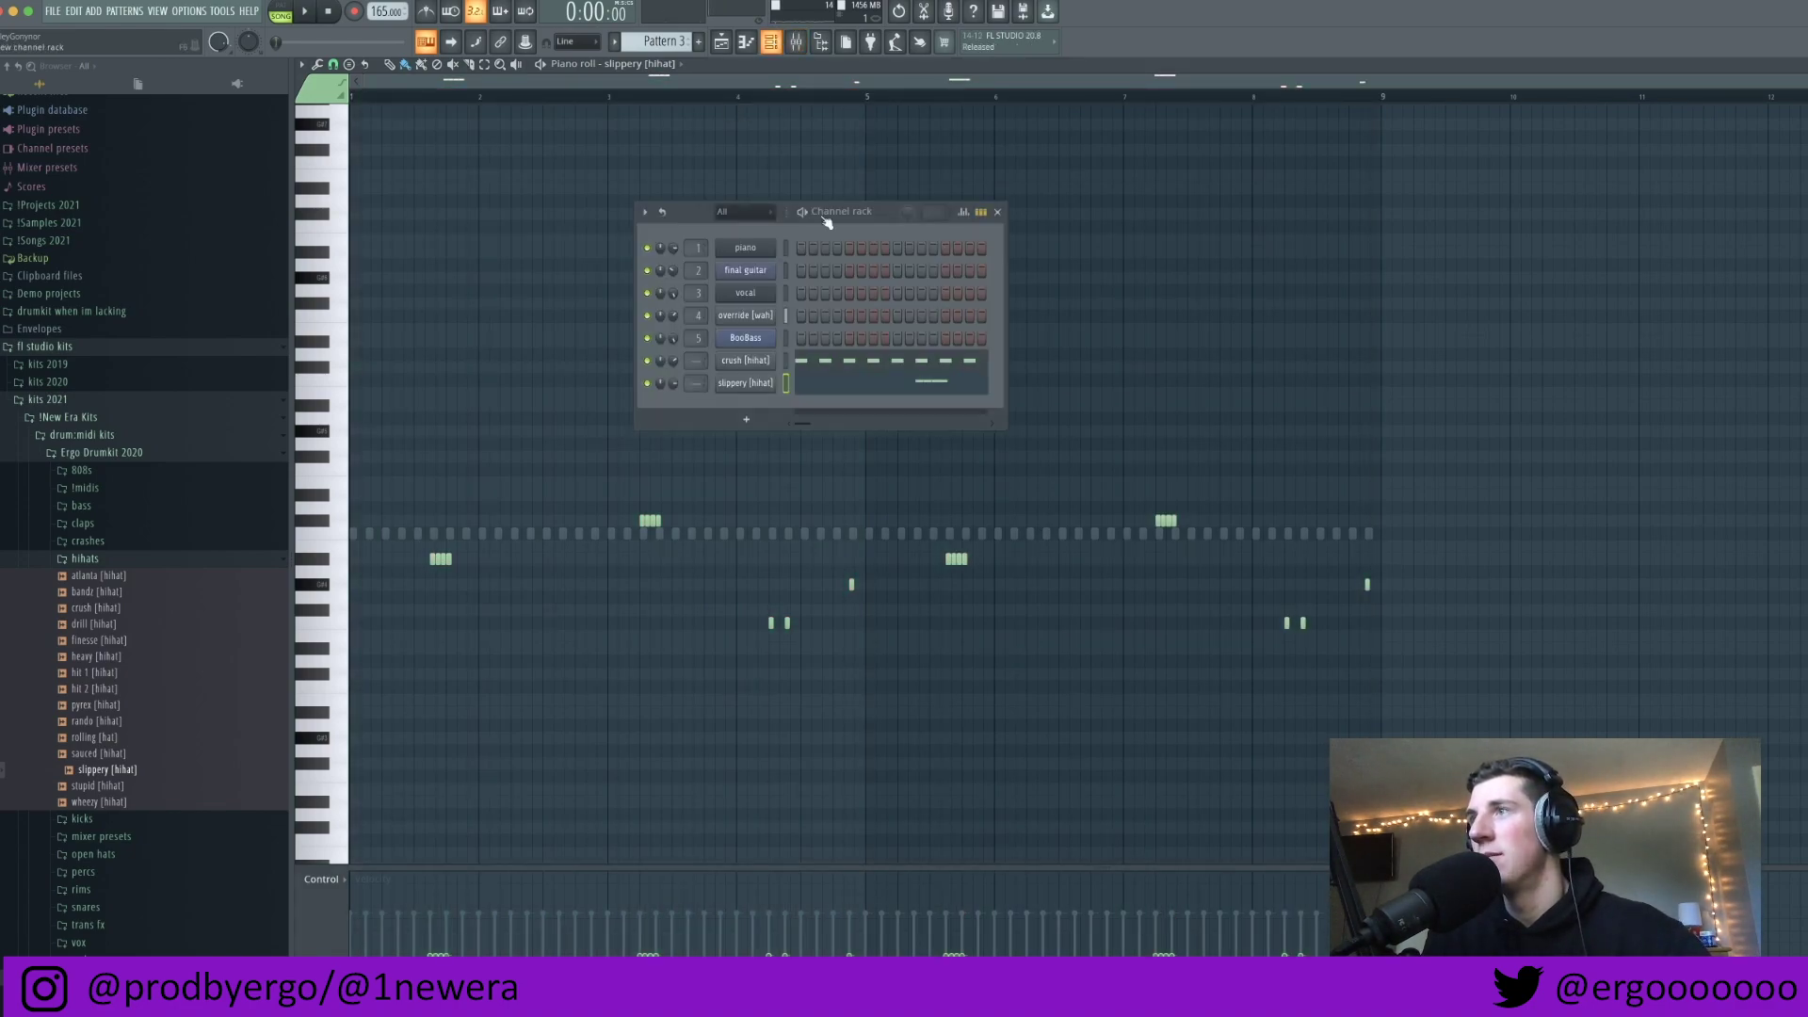
Step: Play the pattern and replace the crush [hihat] channel's sample with heavy [hihat]
{"action": "key", "text": "space"}
{"action": "left_click", "coordinate": [771, 42]}
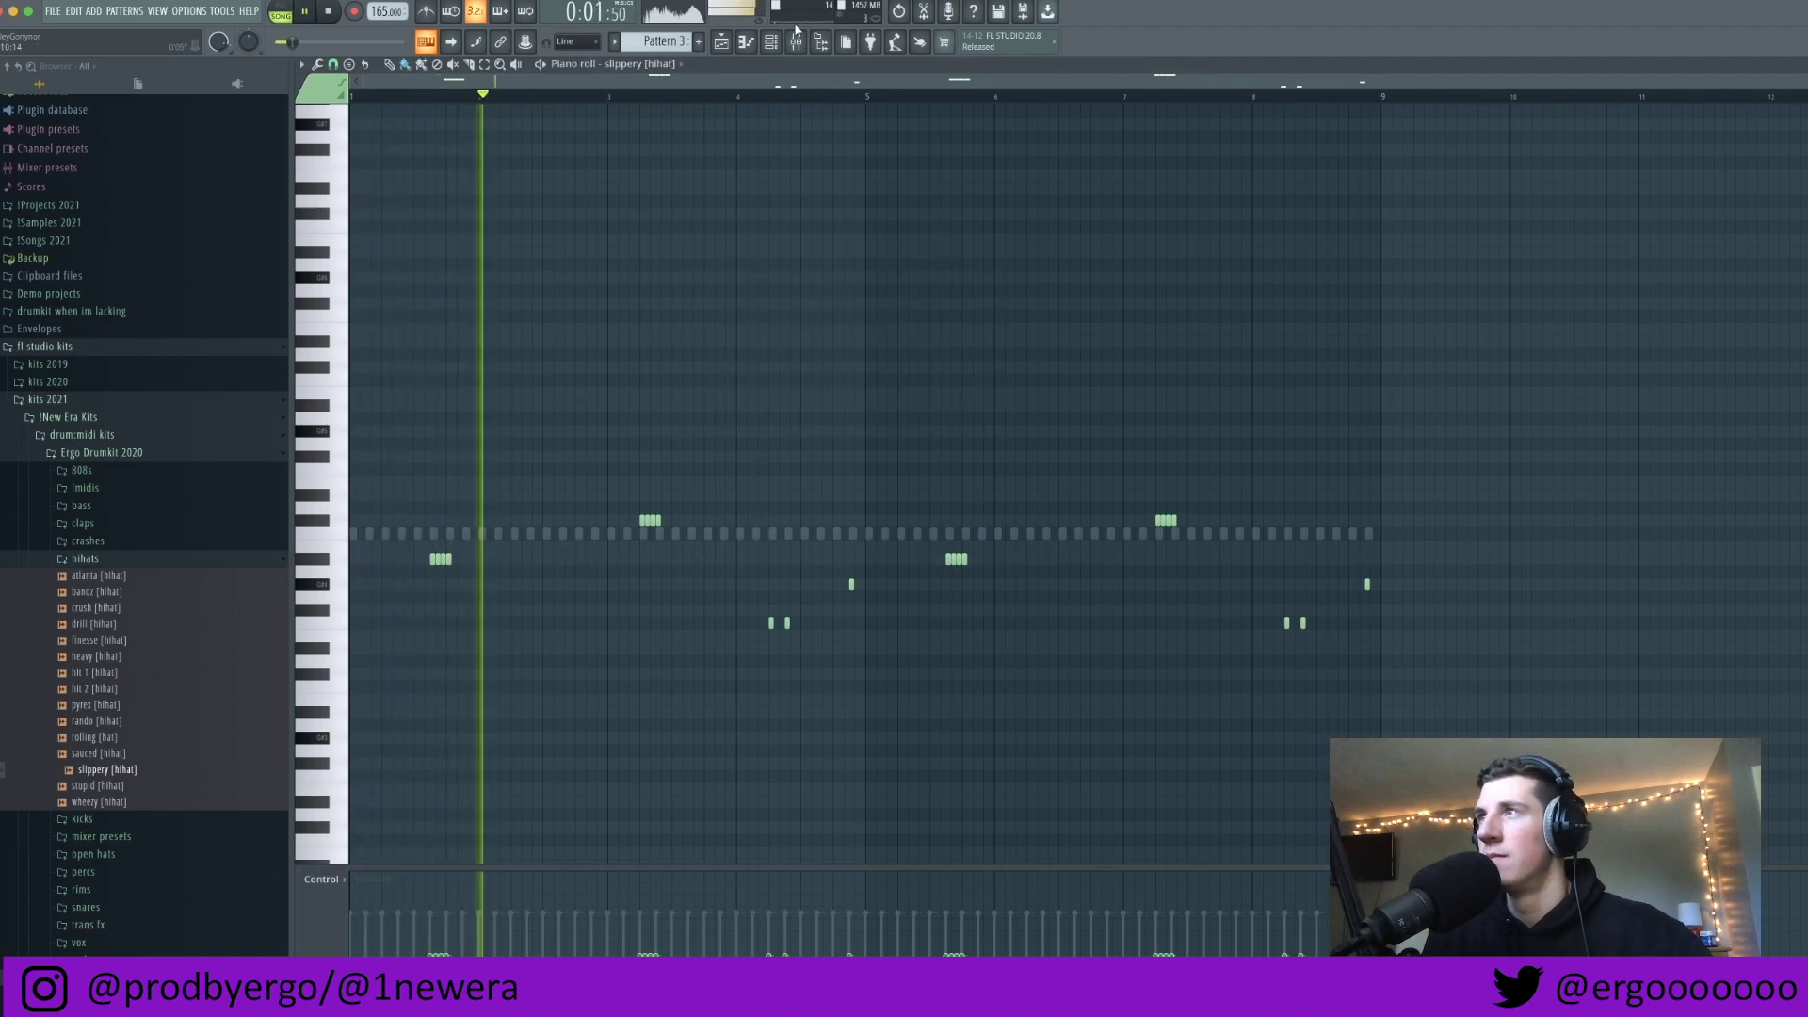
{"action": "left_click", "coordinate": [773, 43]}
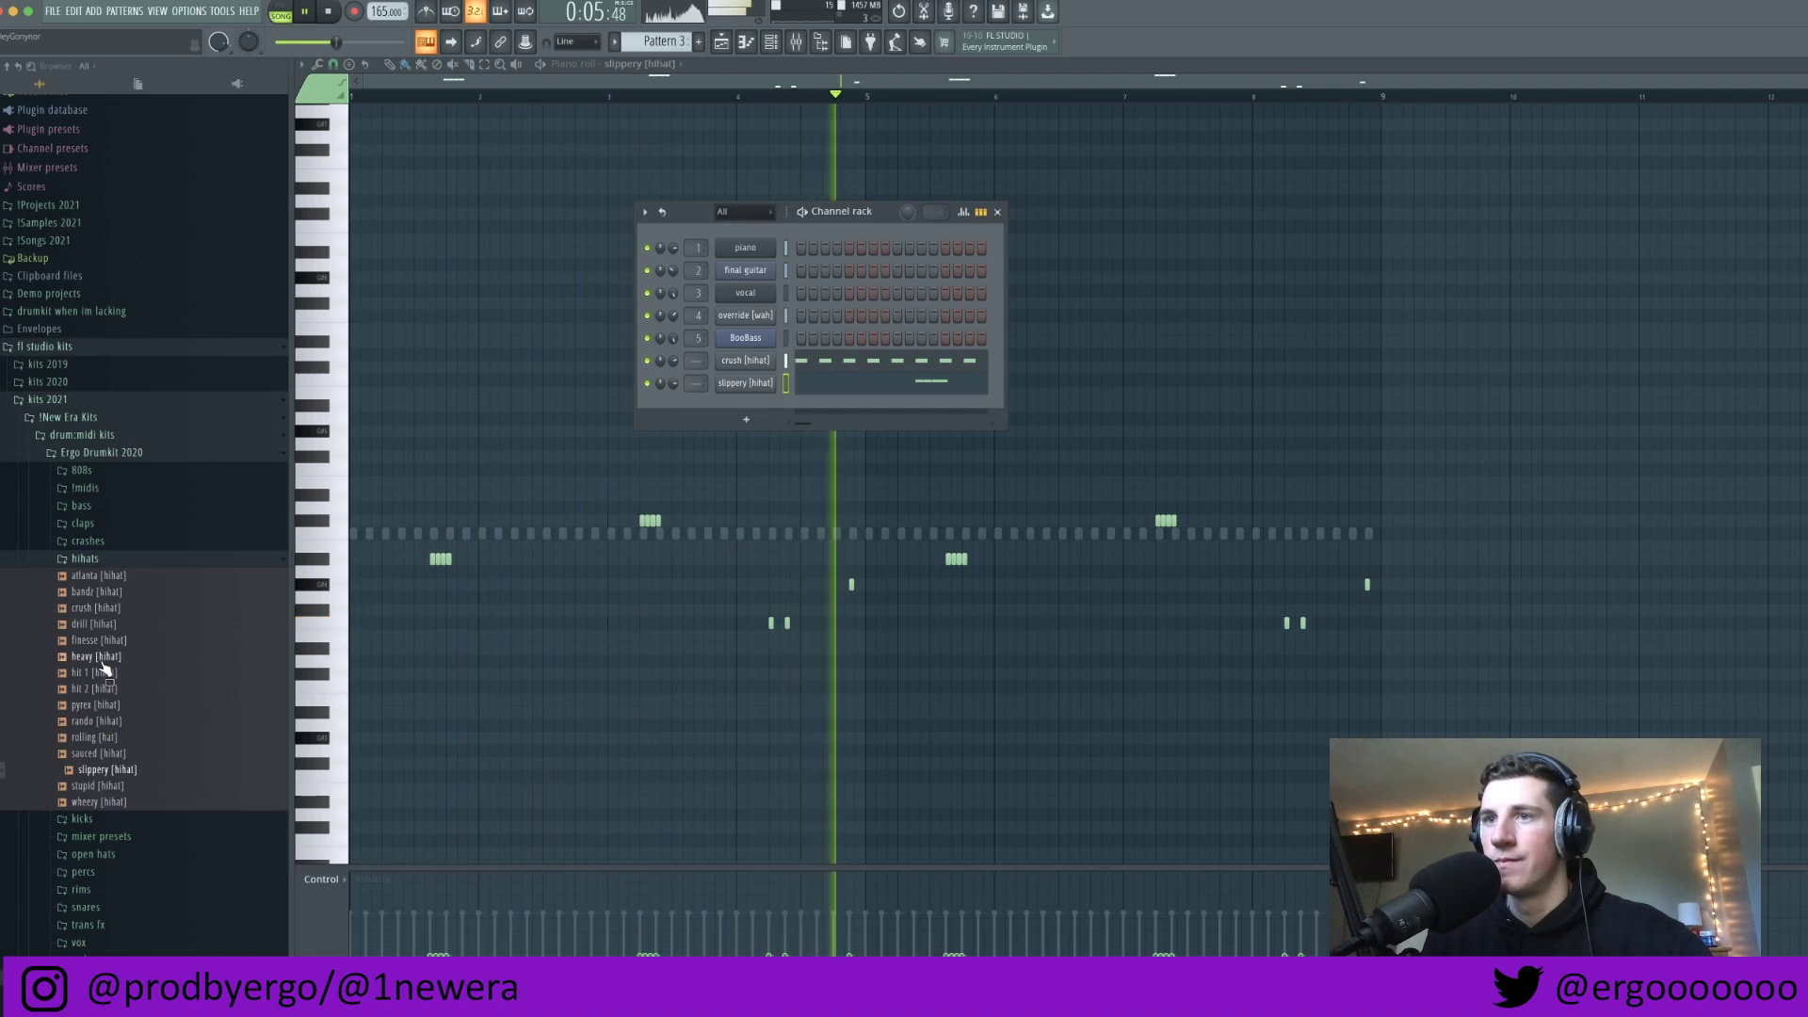
{"action": "left_click_drag", "start_coordinate": [98, 667], "coordinate": [742, 367]}
{"action": "left_click", "coordinate": [744, 360]}
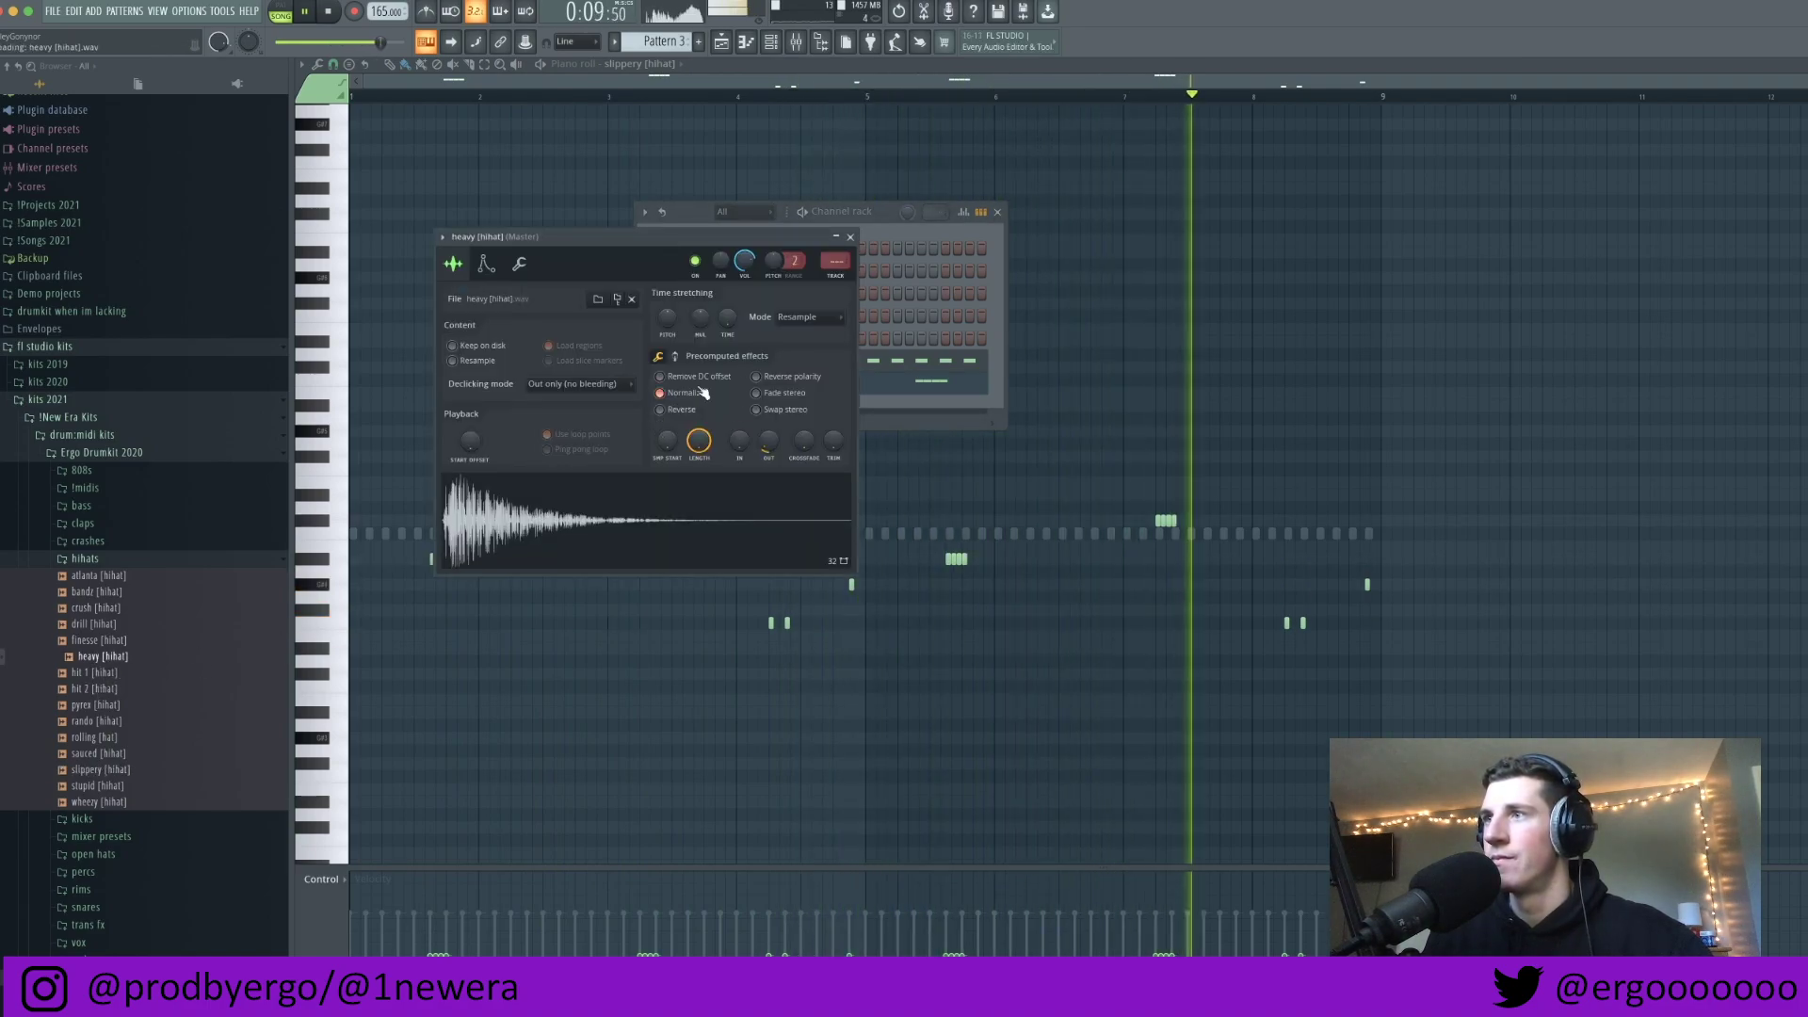
{"action": "left_click", "coordinate": [851, 235]}
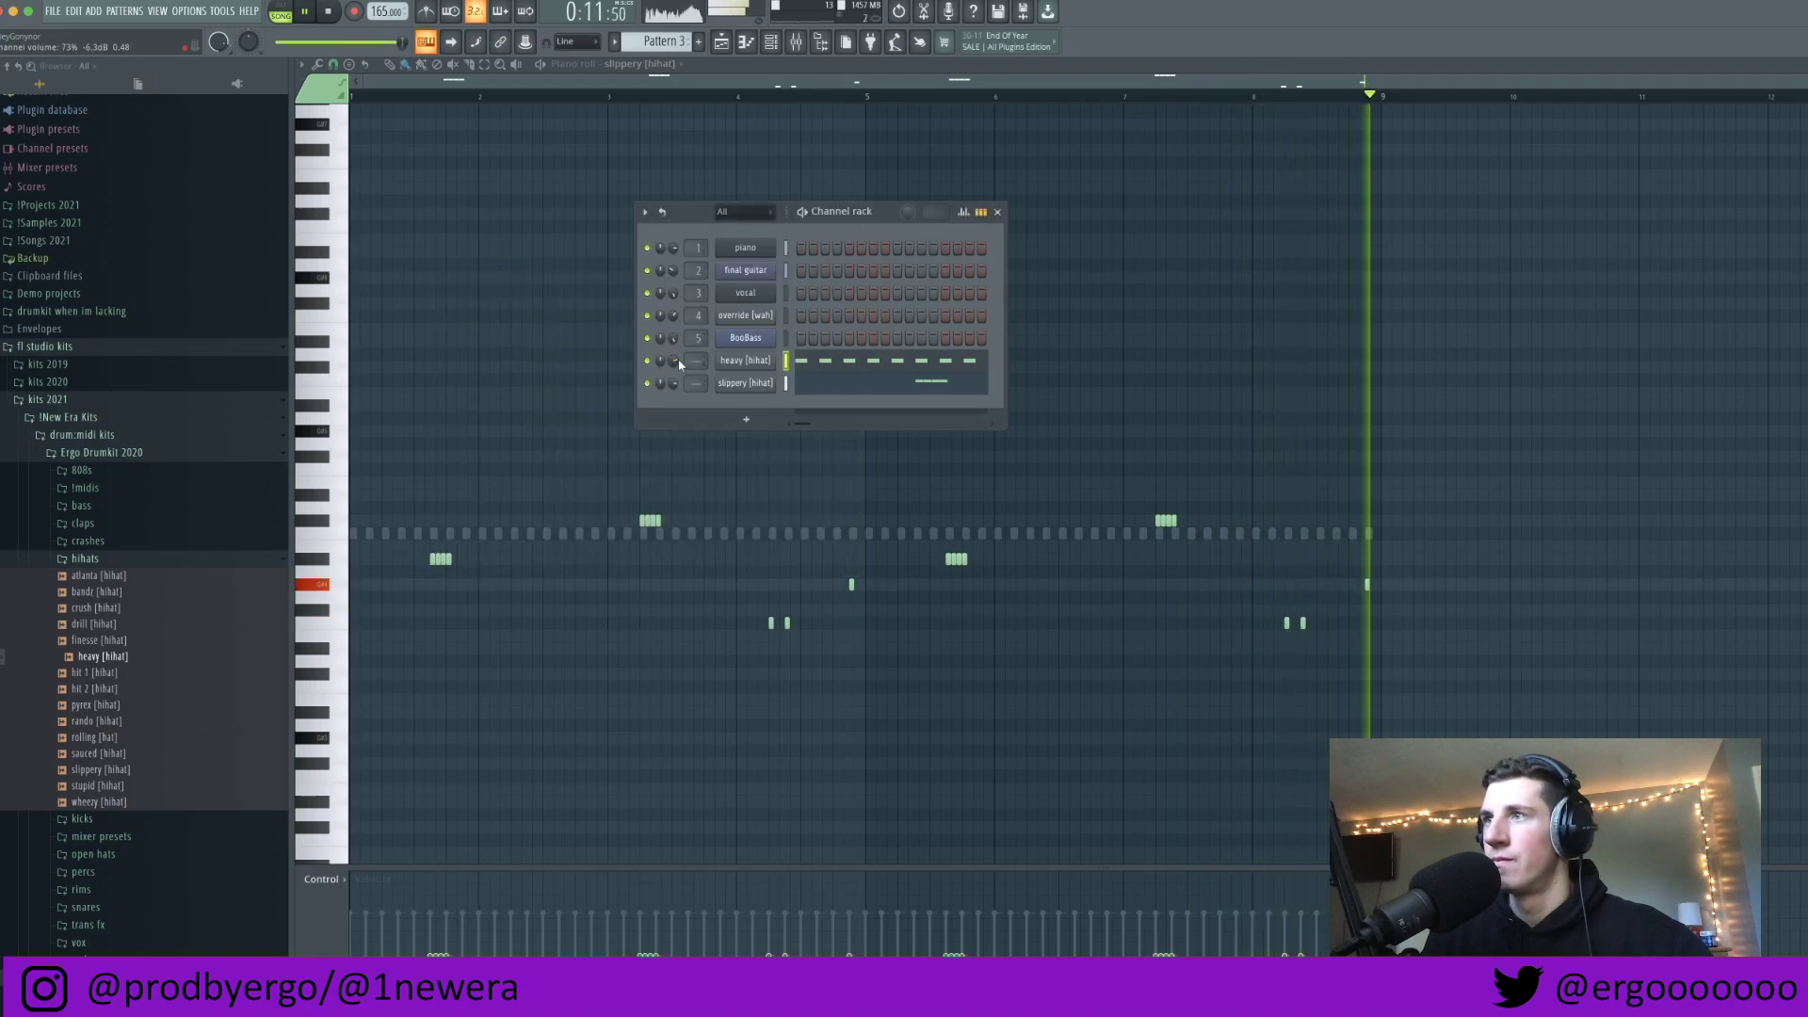
Step: Audition wheezy, slippery, sauced and rolling hats, and replace the heavy [hihat] channel's sample with rolling [hat]
{"action": "left_click", "coordinate": [174, 805]}
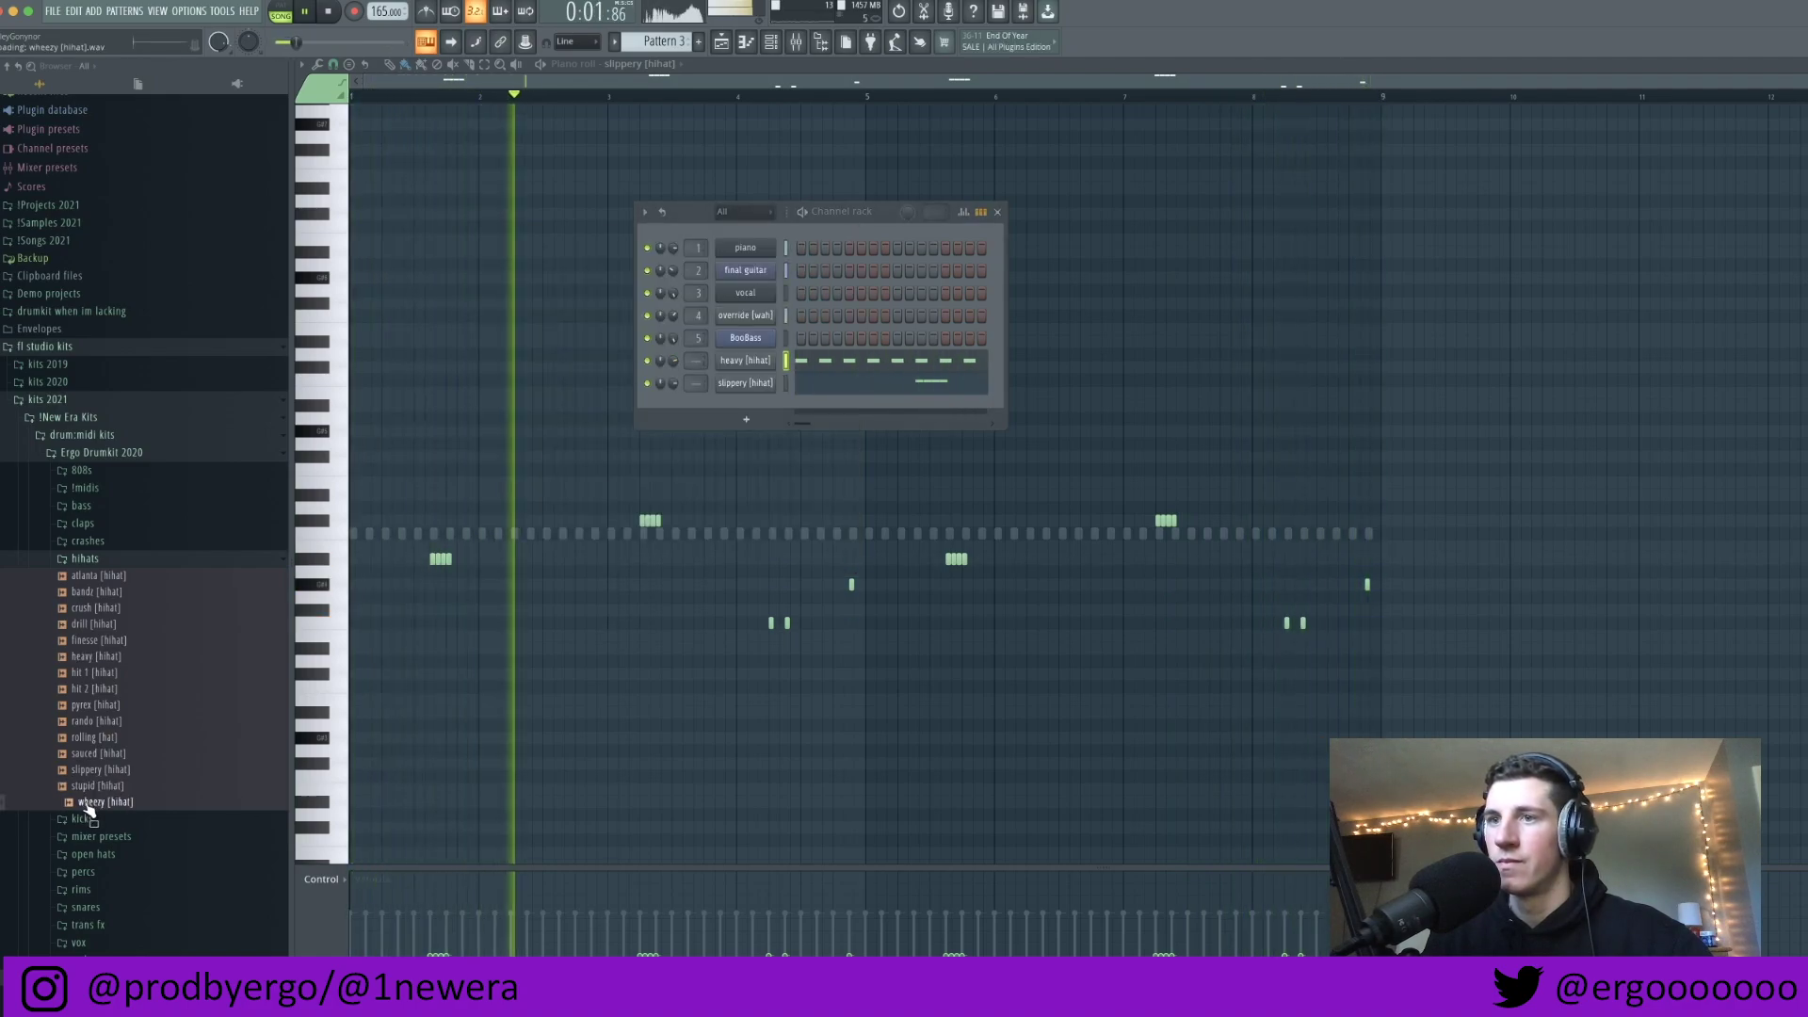
{"action": "left_click", "coordinate": [109, 769]}
{"action": "left_click", "coordinate": [106, 754]}
{"action": "left_click", "coordinate": [97, 739]}
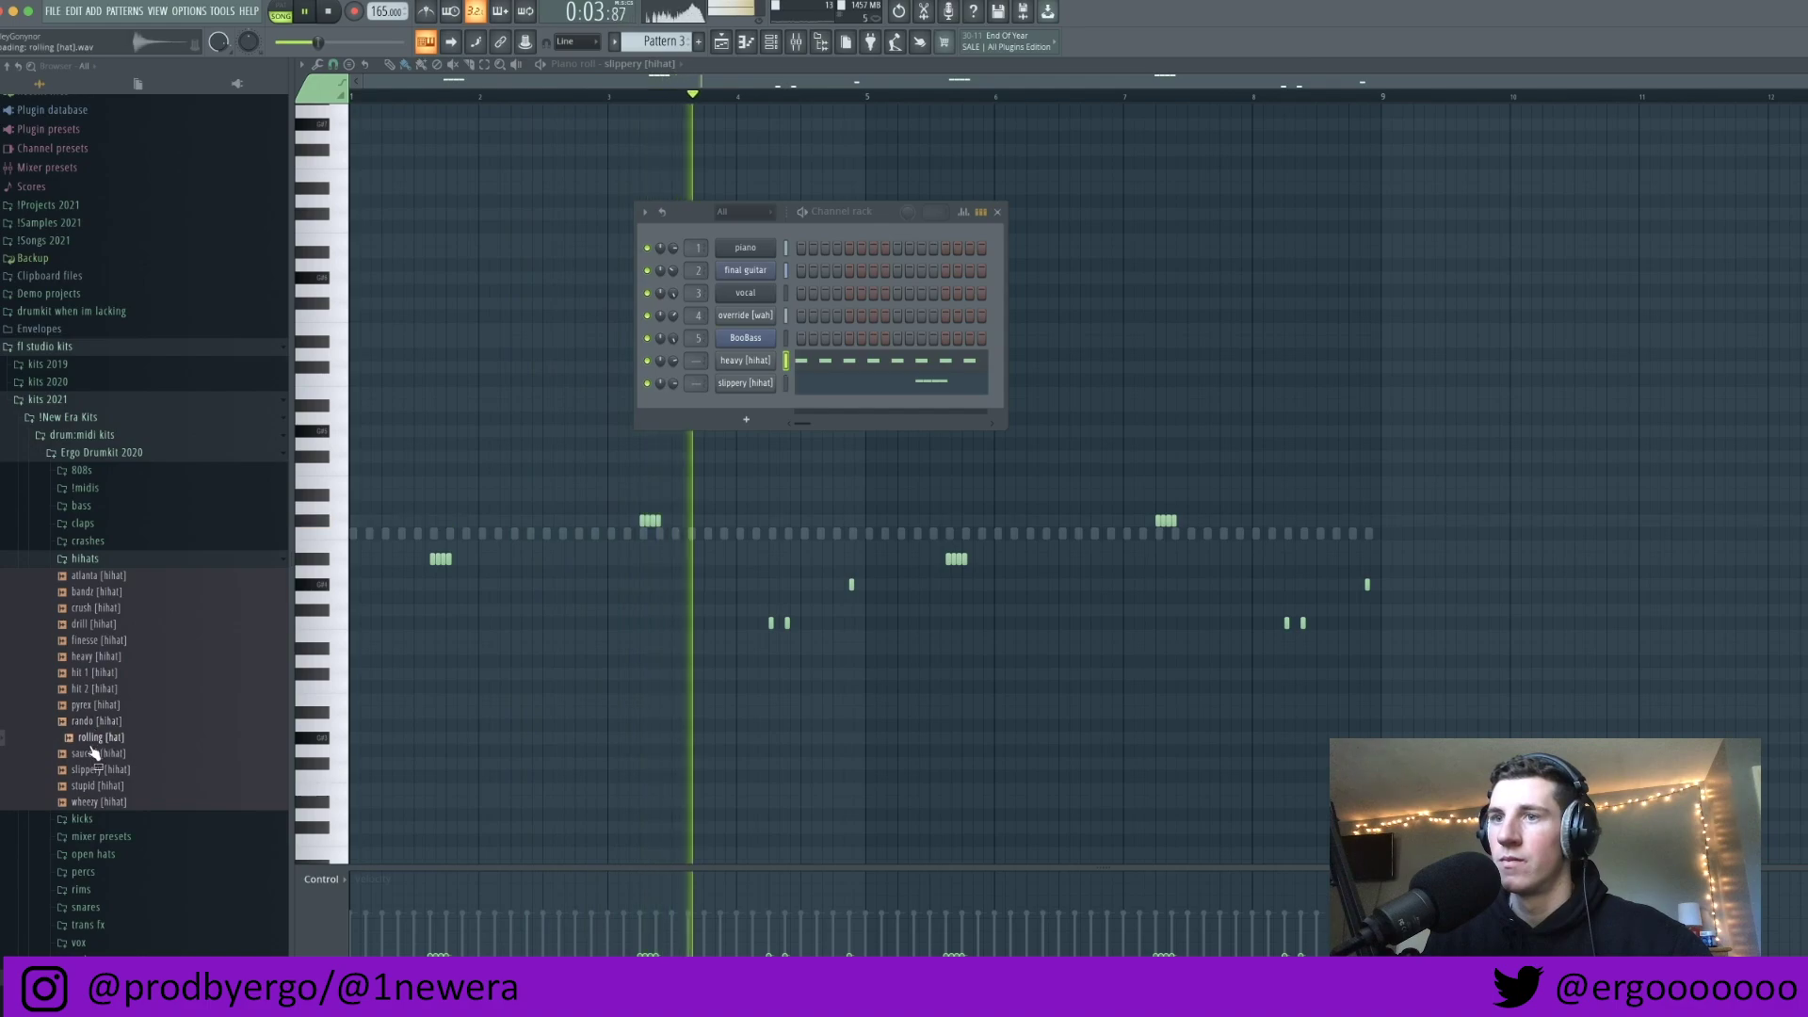
{"action": "left_click_drag", "start_coordinate": [95, 747], "coordinate": [751, 369]}
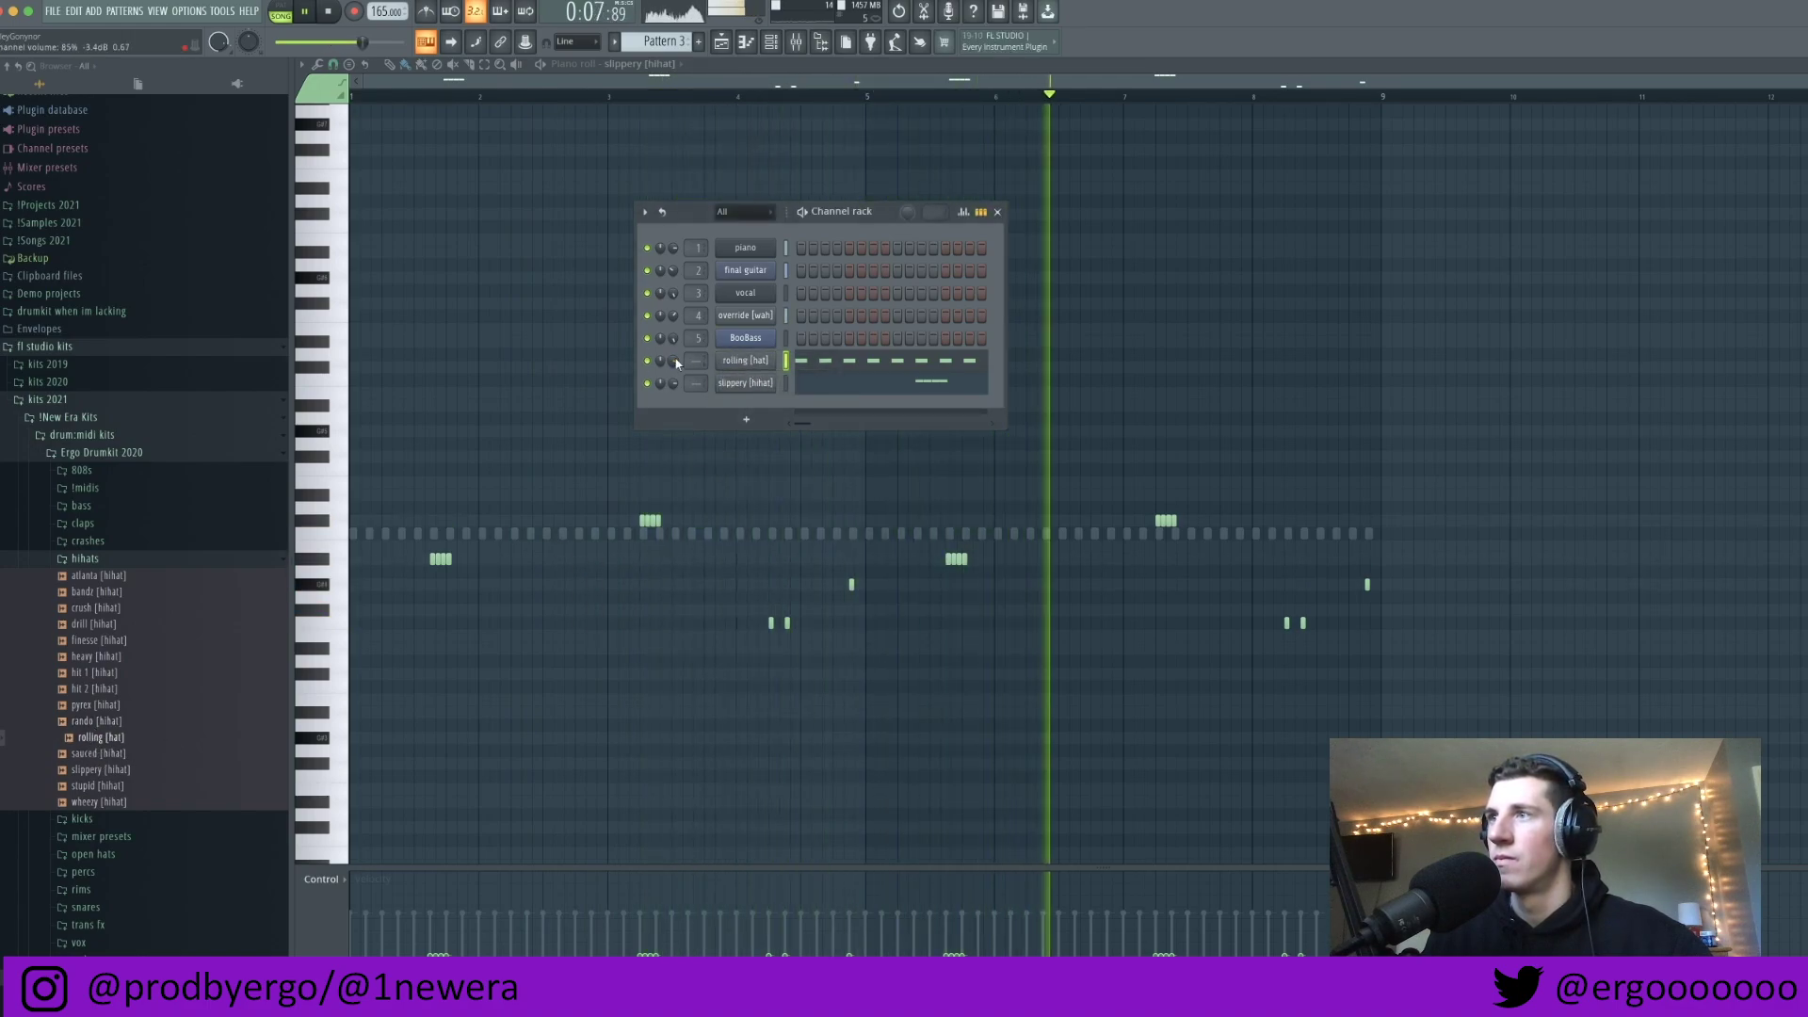
Step: Add ugly [snare] and luger slap [clap] from the Ergo Drumkit 2020 as new channels
{"action": "left_click", "coordinate": [192, 561]}
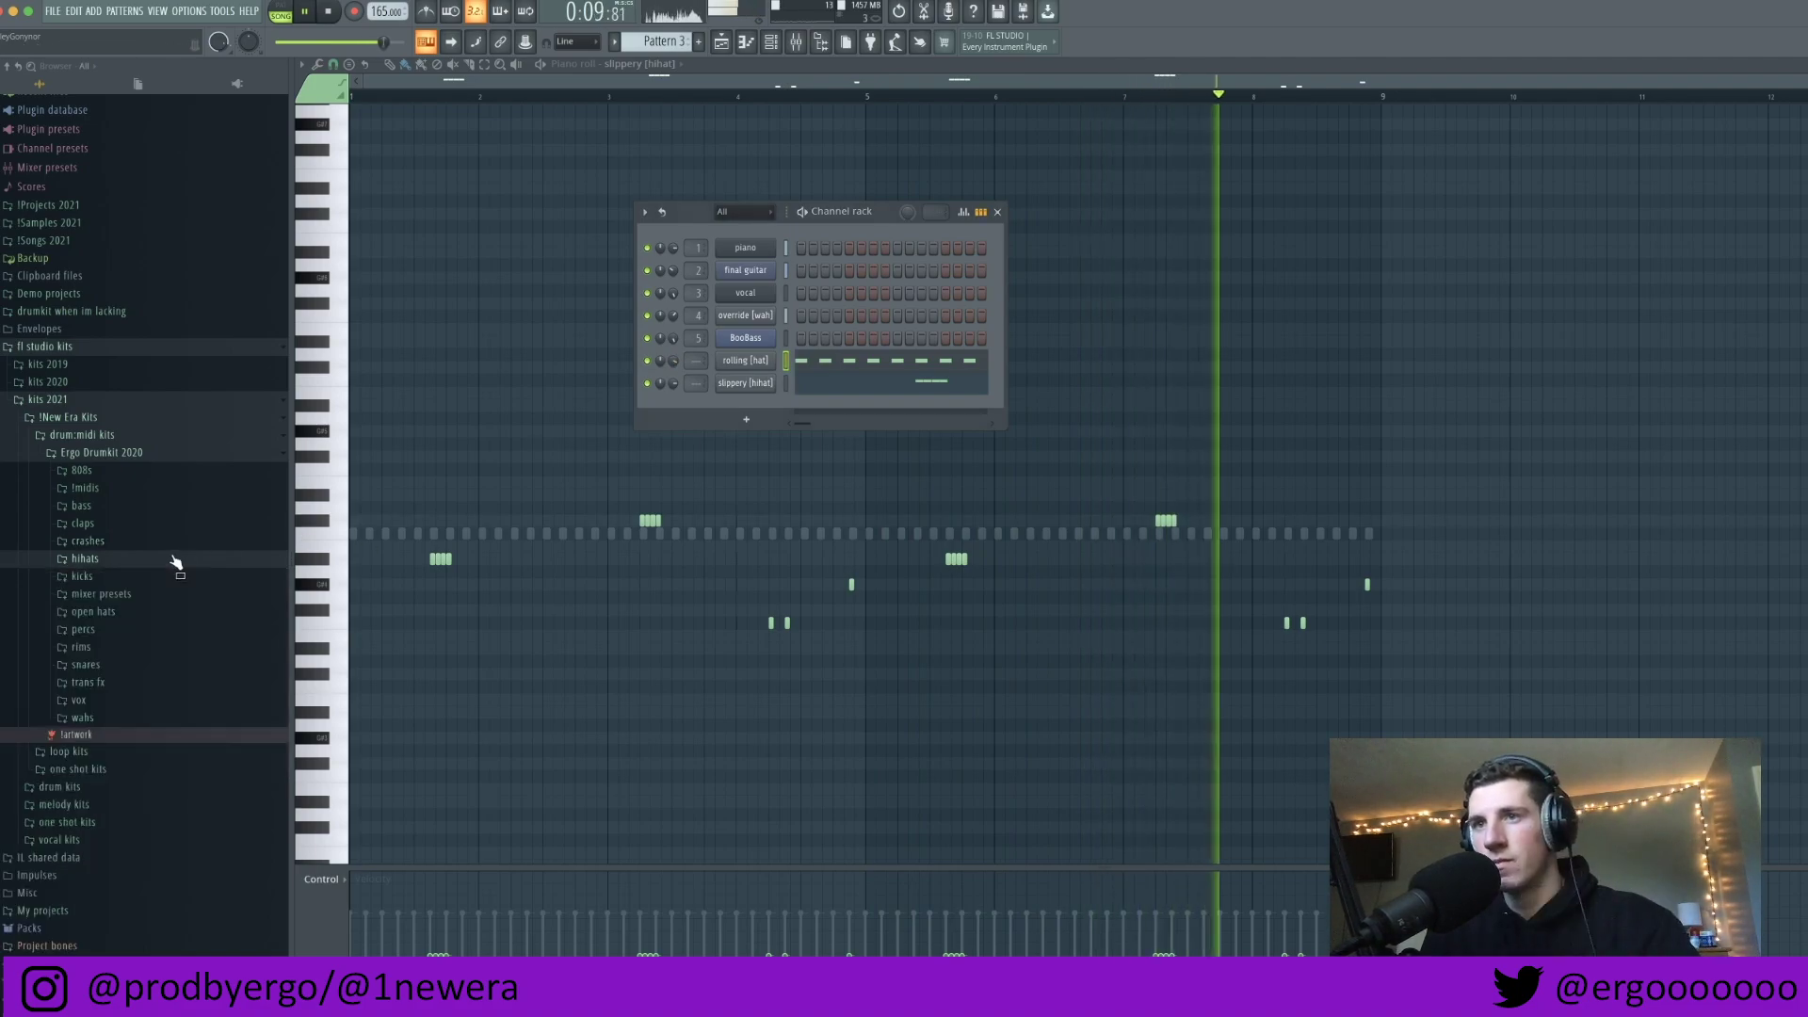
{"action": "left_click", "coordinate": [109, 525]}
{"action": "left_click_drag", "start_coordinate": [102, 604], "coordinate": [727, 406]}
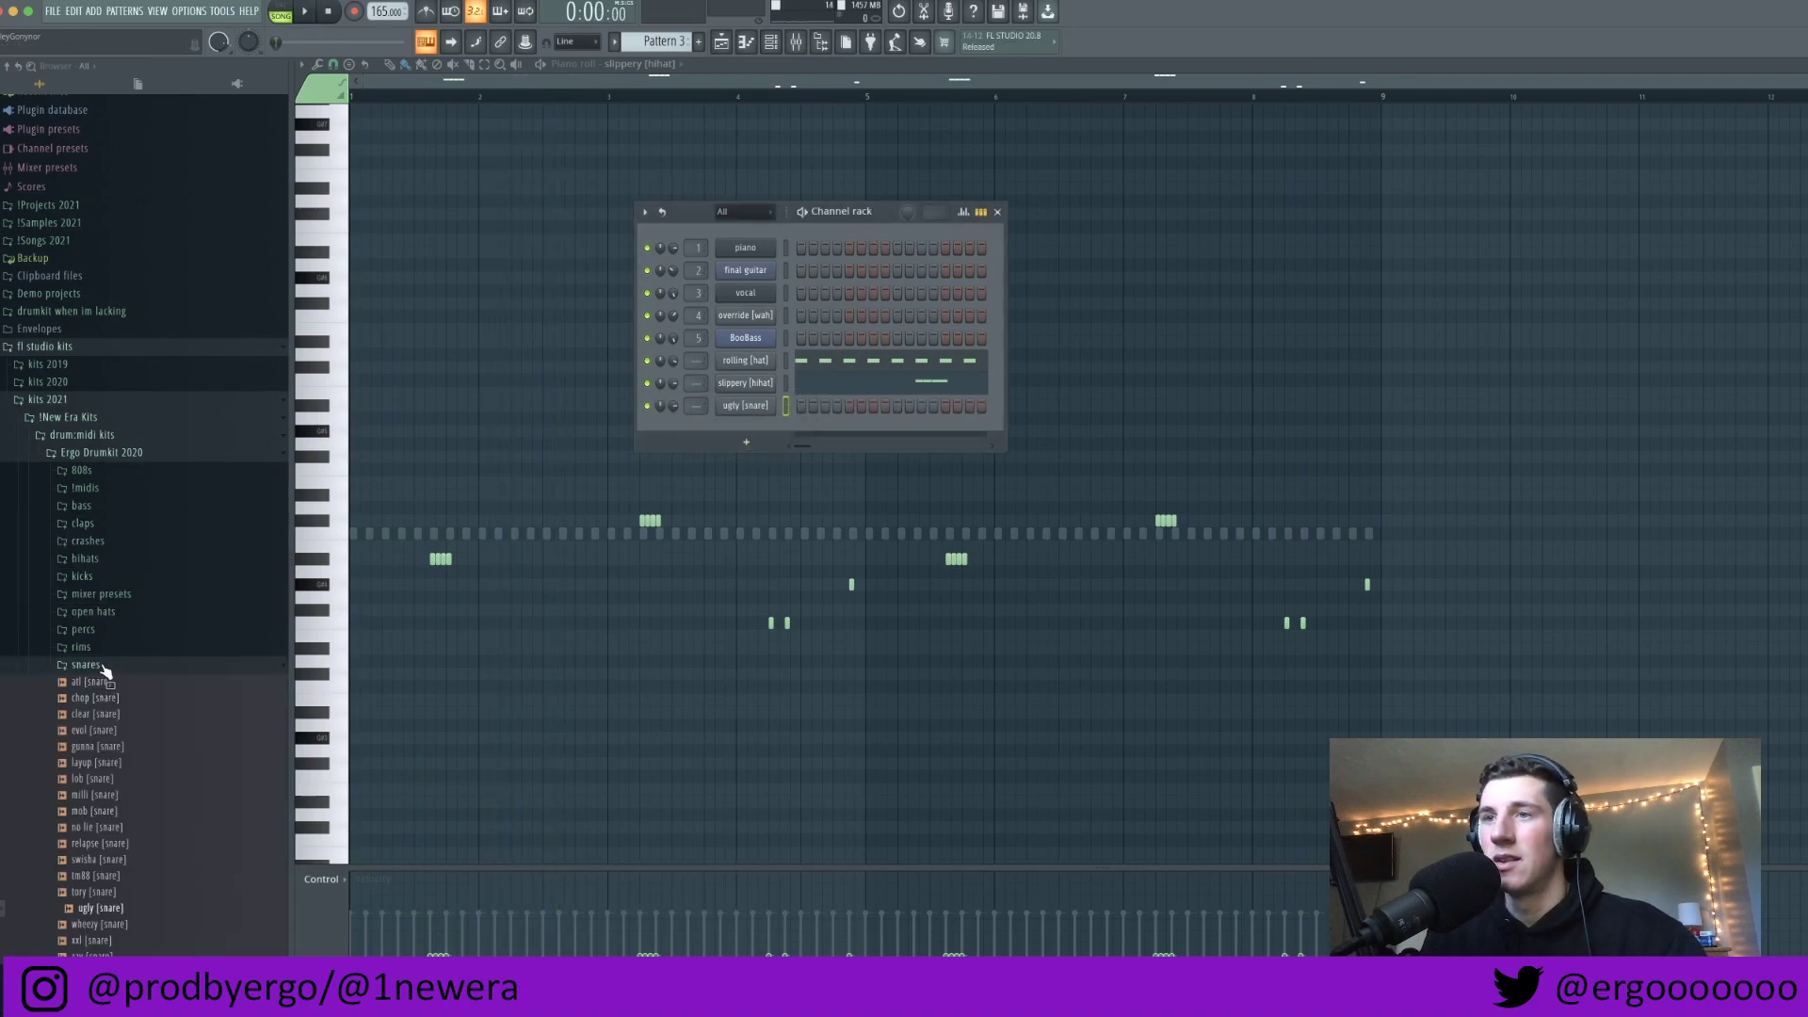
{"action": "left_click", "coordinate": [103, 664]}
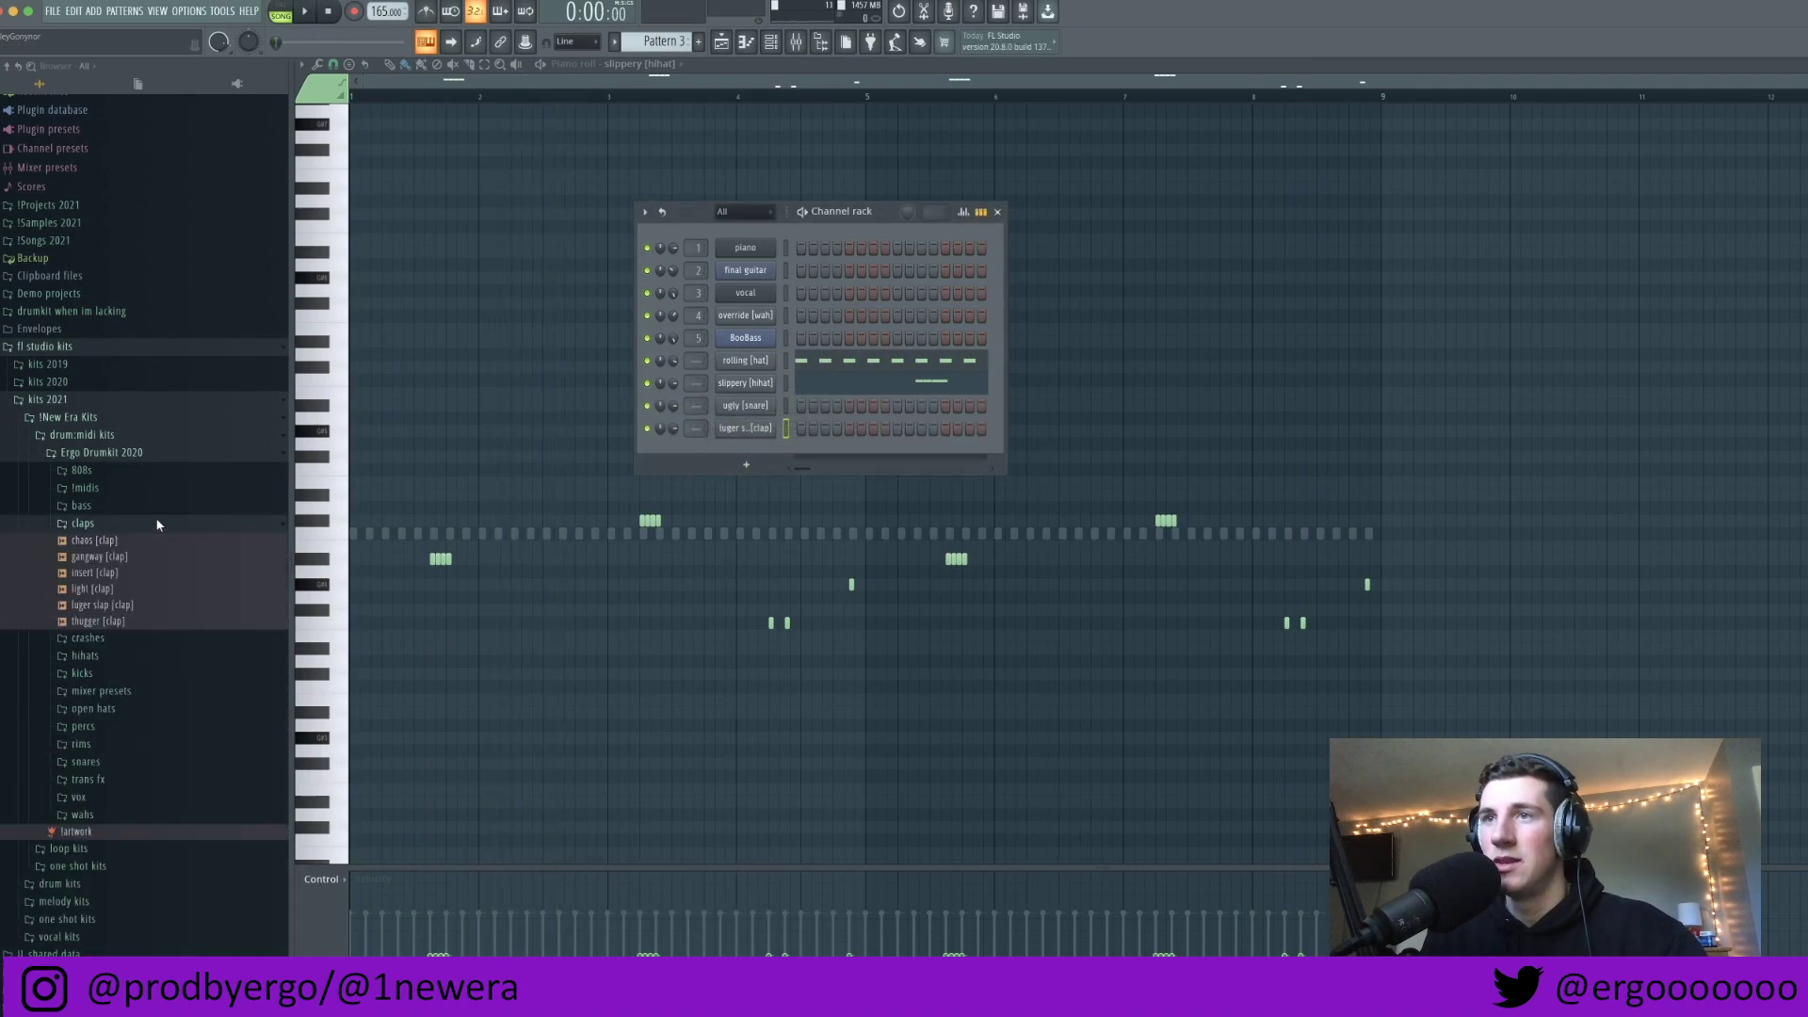
{"action": "left_click", "coordinate": [157, 524]}
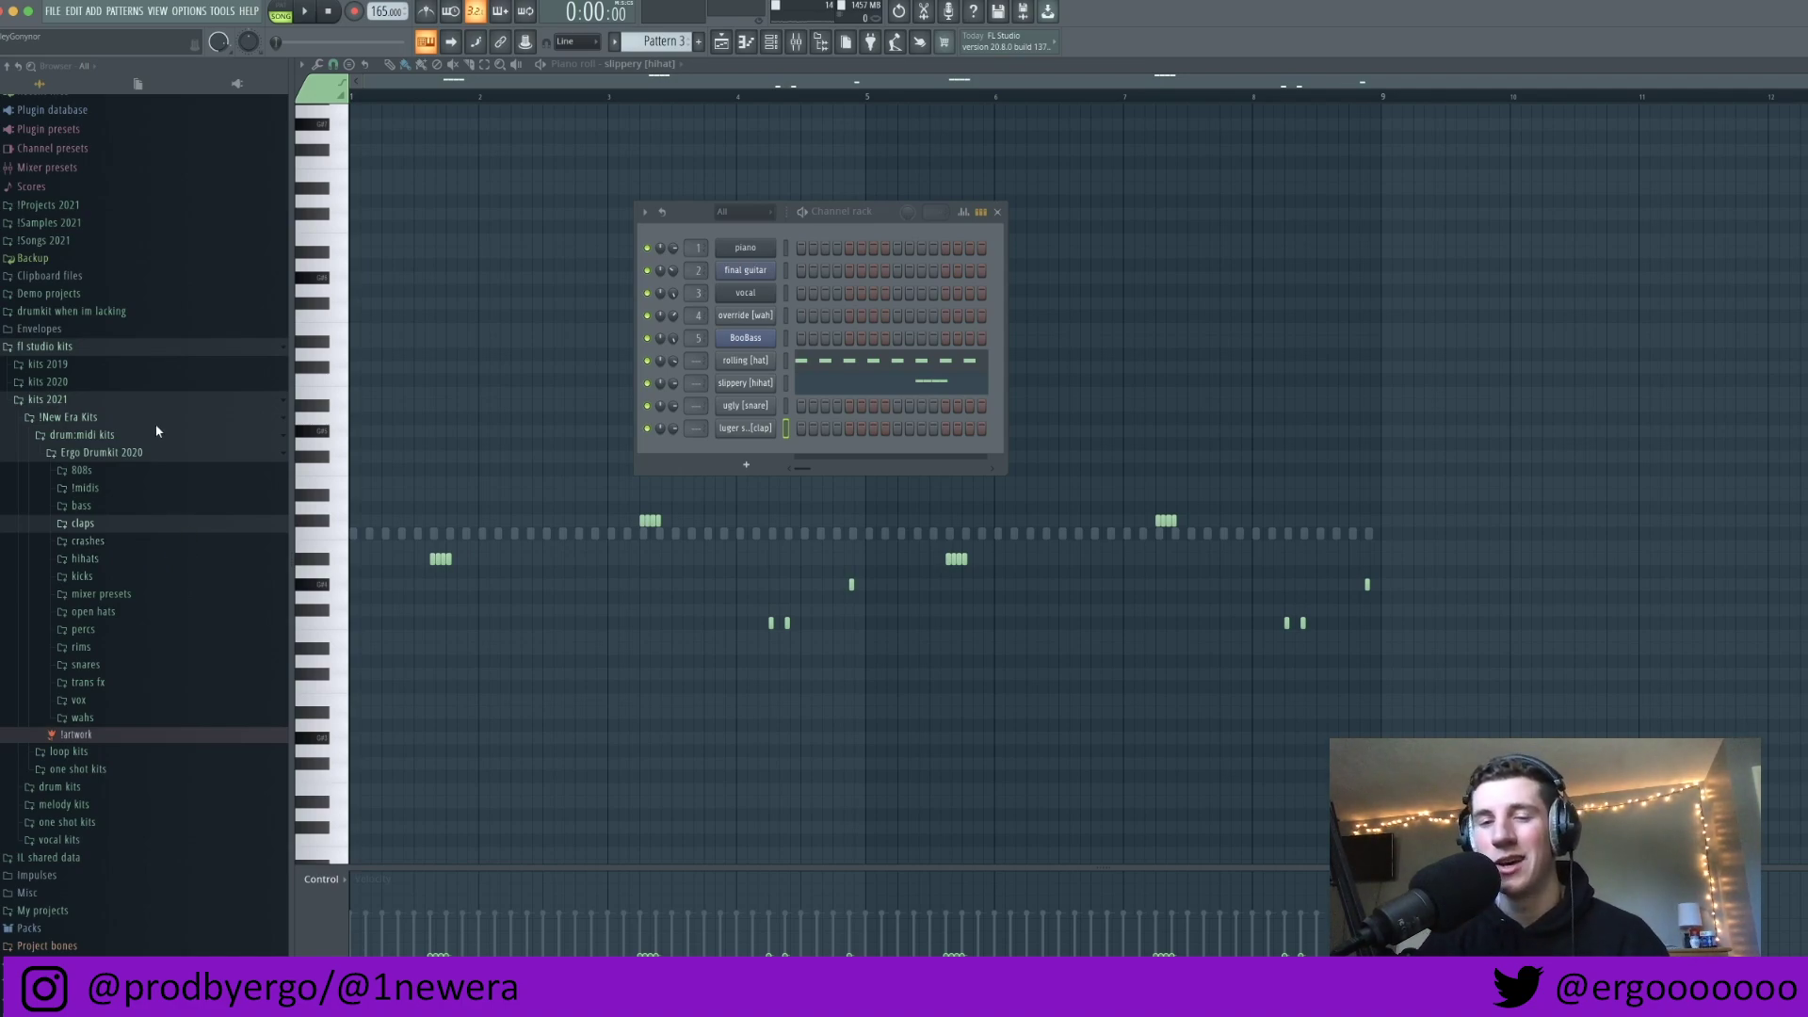
Step: Load the kit's clap midi onto the ugly [snare] and luger slap [clap] channels and play the pattern
{"action": "left_click", "coordinate": [98, 490]}
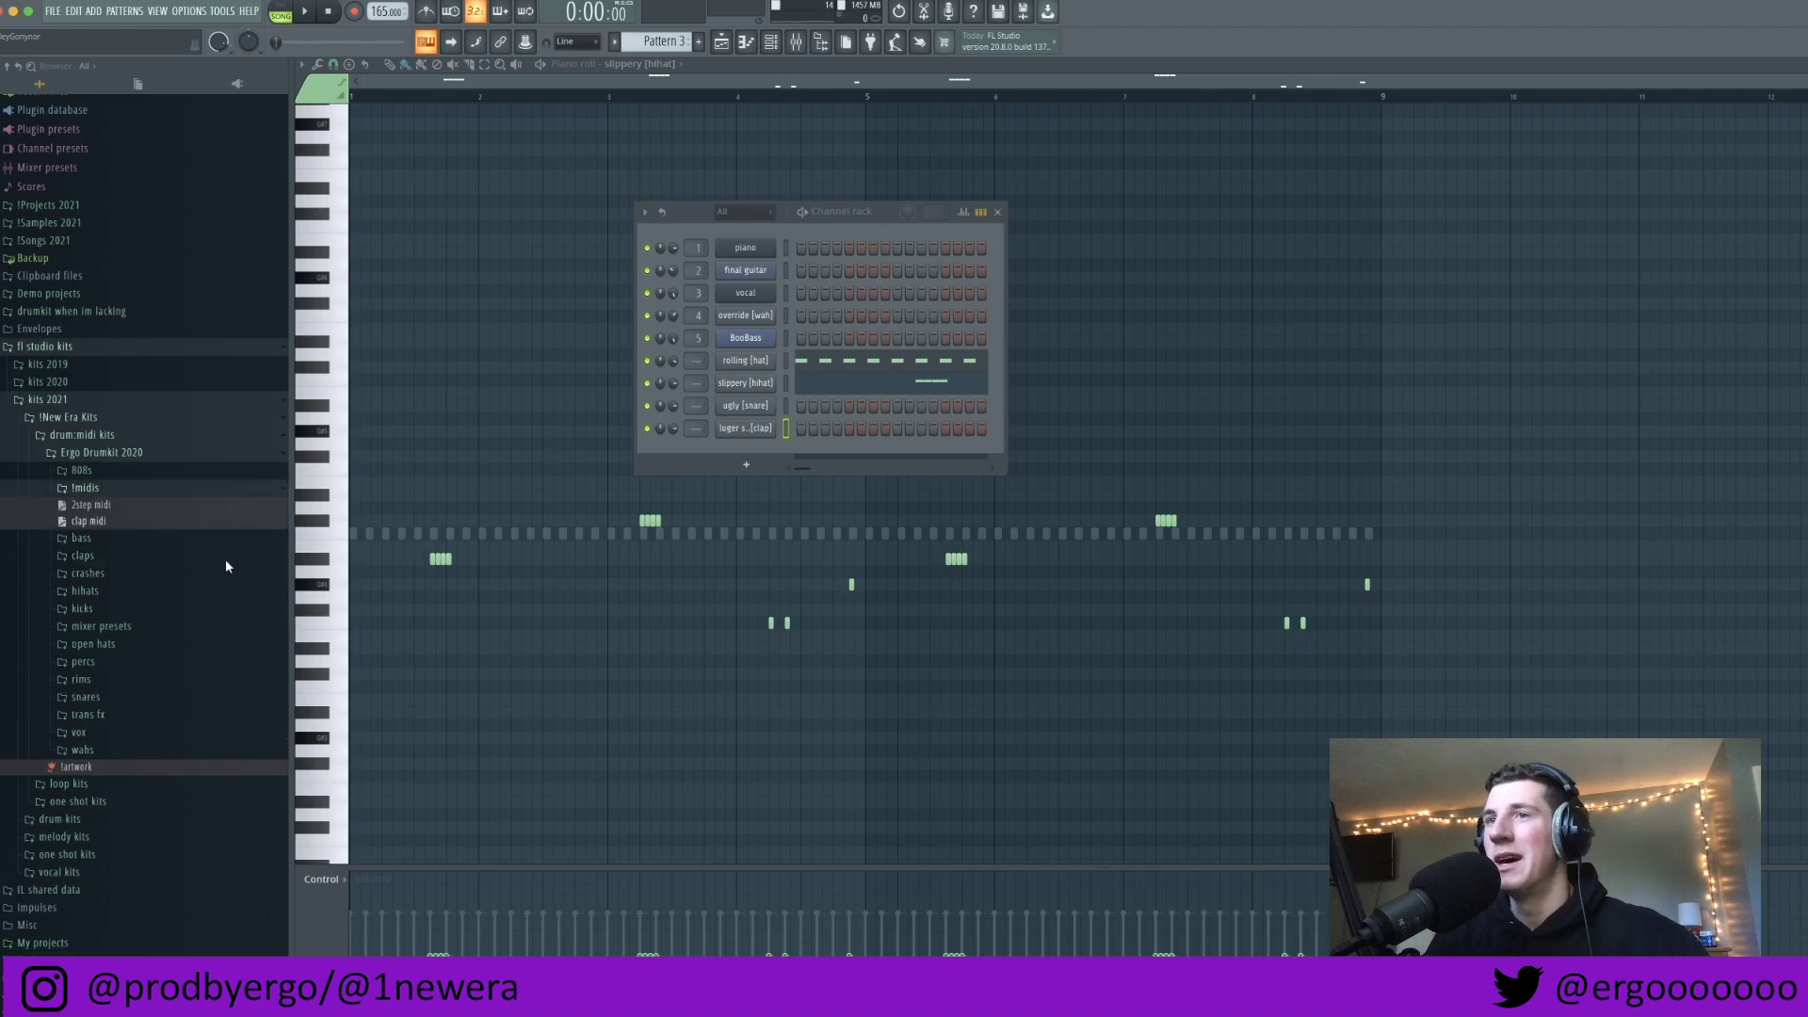
{"action": "left_click_drag", "start_coordinate": [137, 527], "coordinate": [715, 407]}
{"action": "key", "text": "space"}
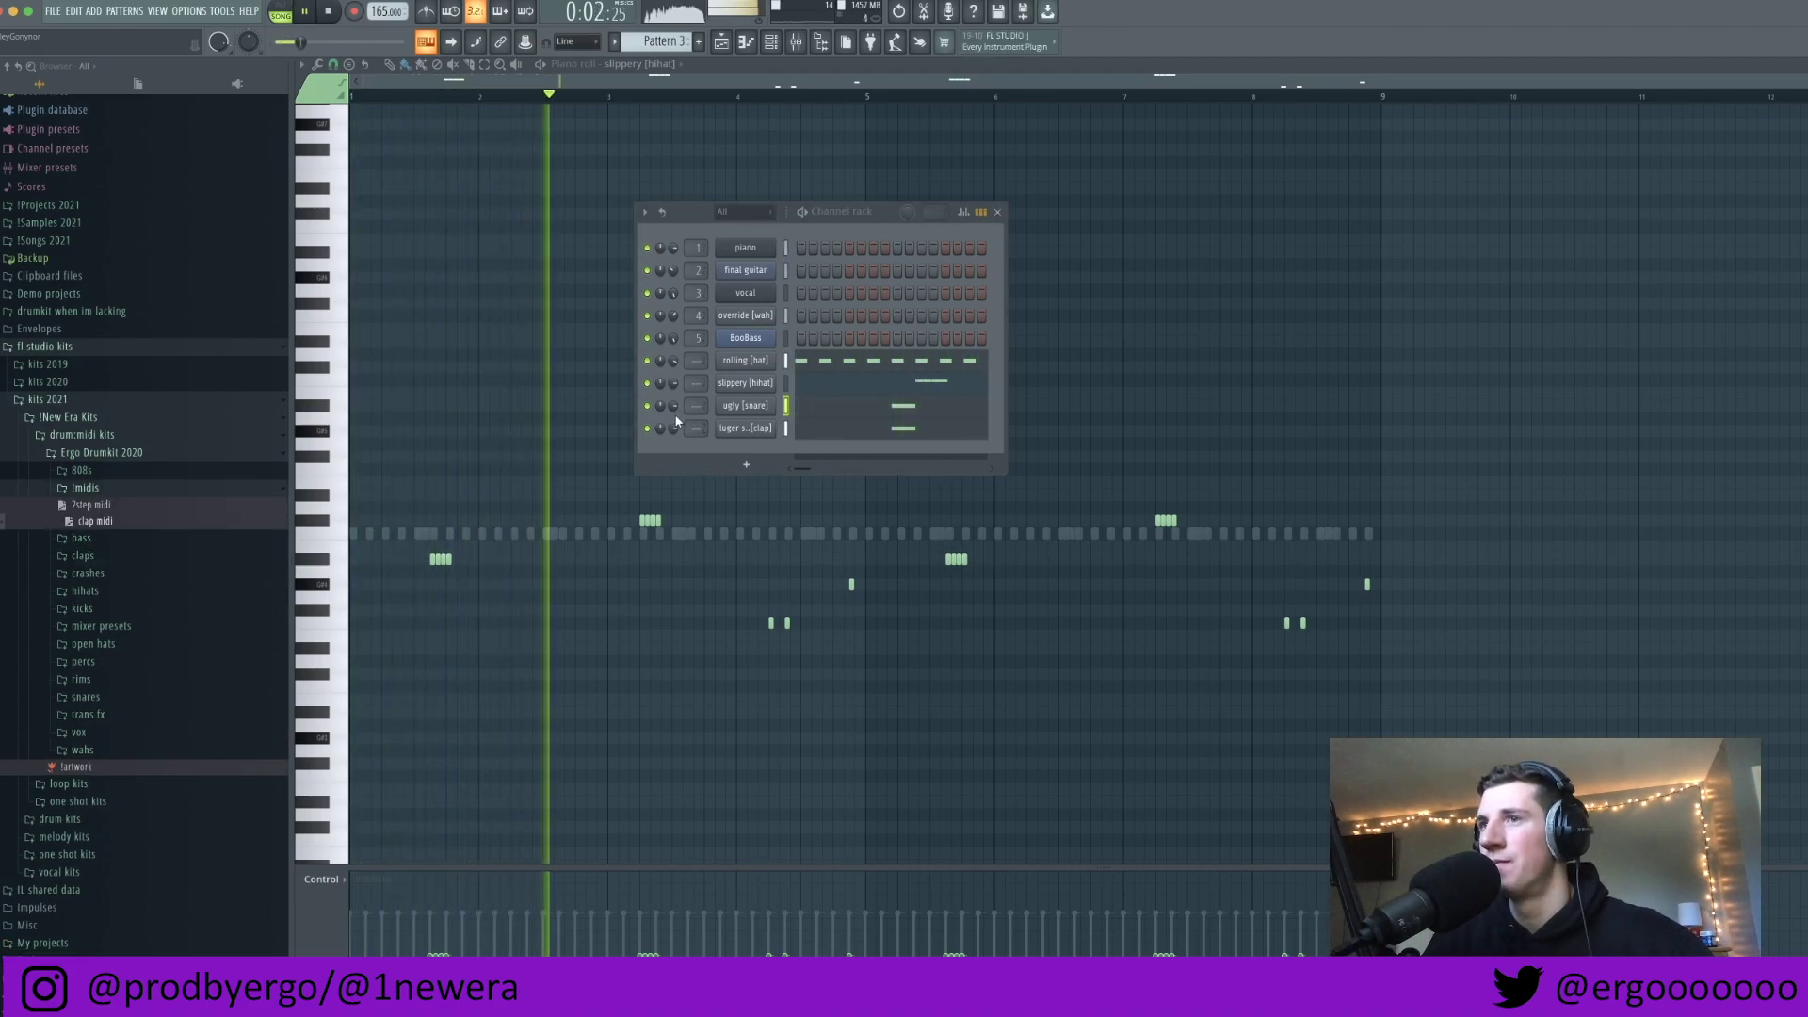
{"action": "left_click", "coordinate": [151, 492]}
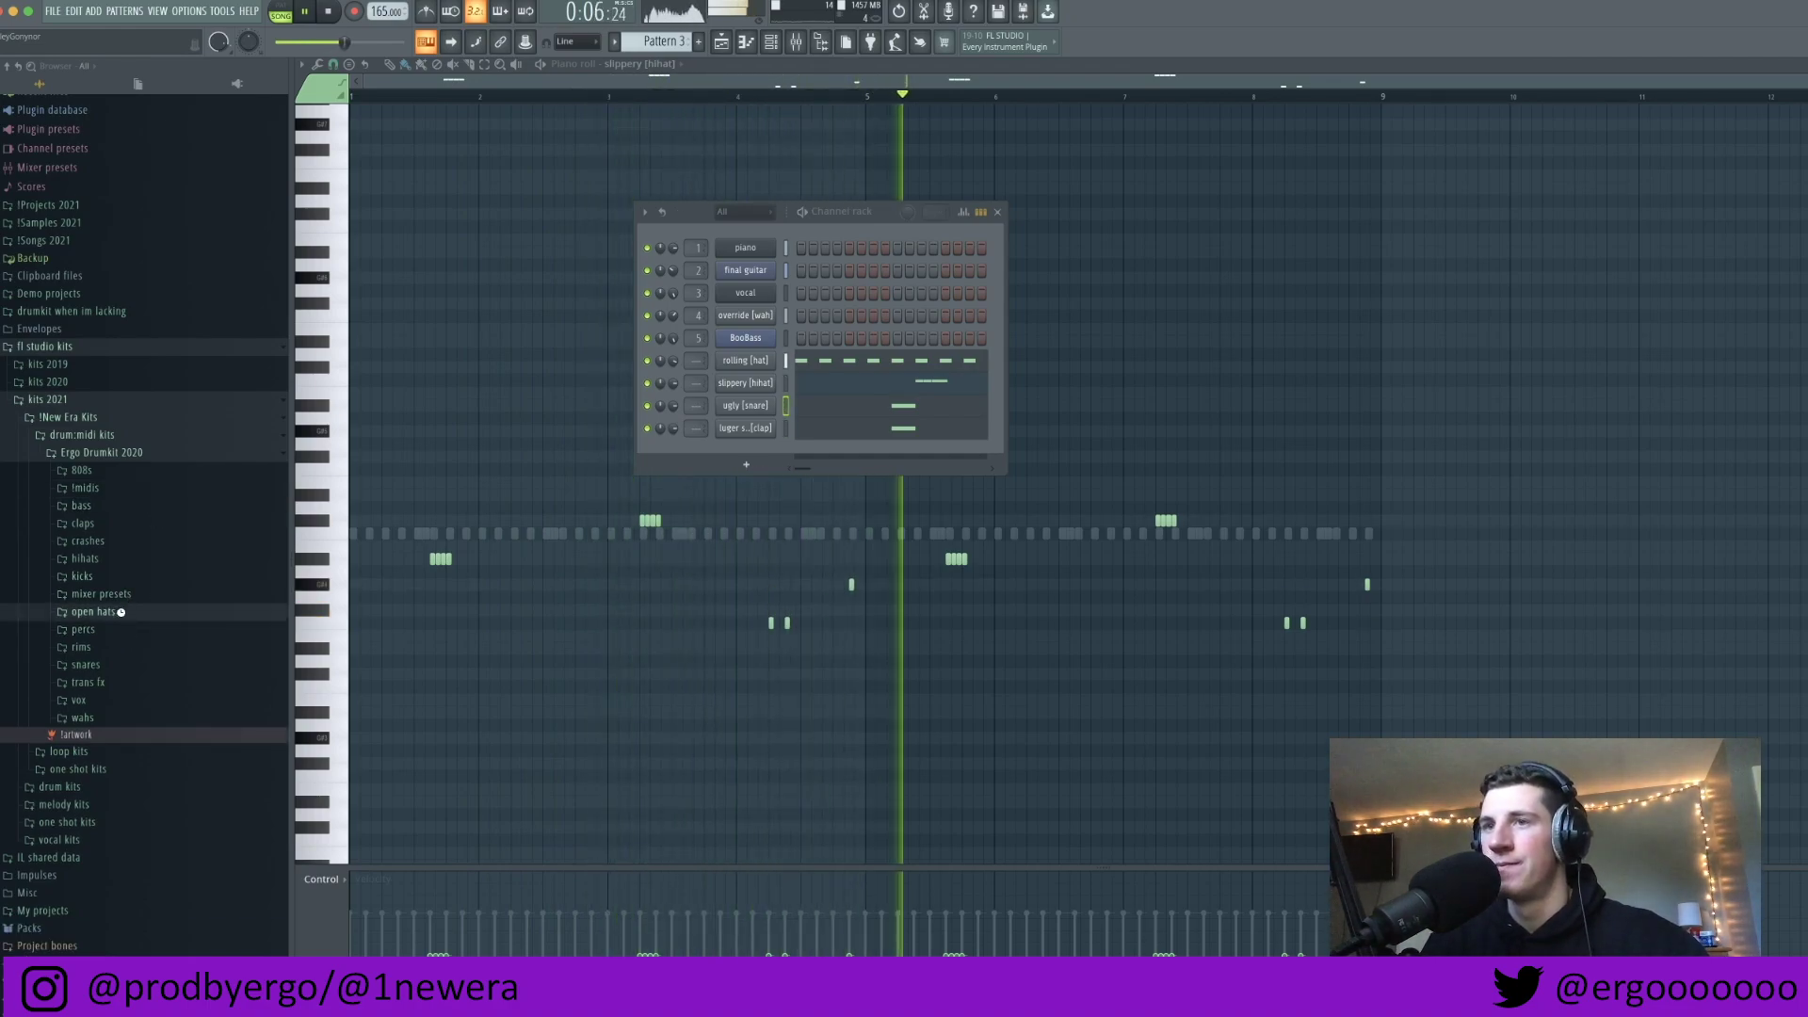
Step: Add a spazzin [open hat] channel with a hit on the first step and open its piano roll
{"action": "left_click", "coordinate": [103, 611]}
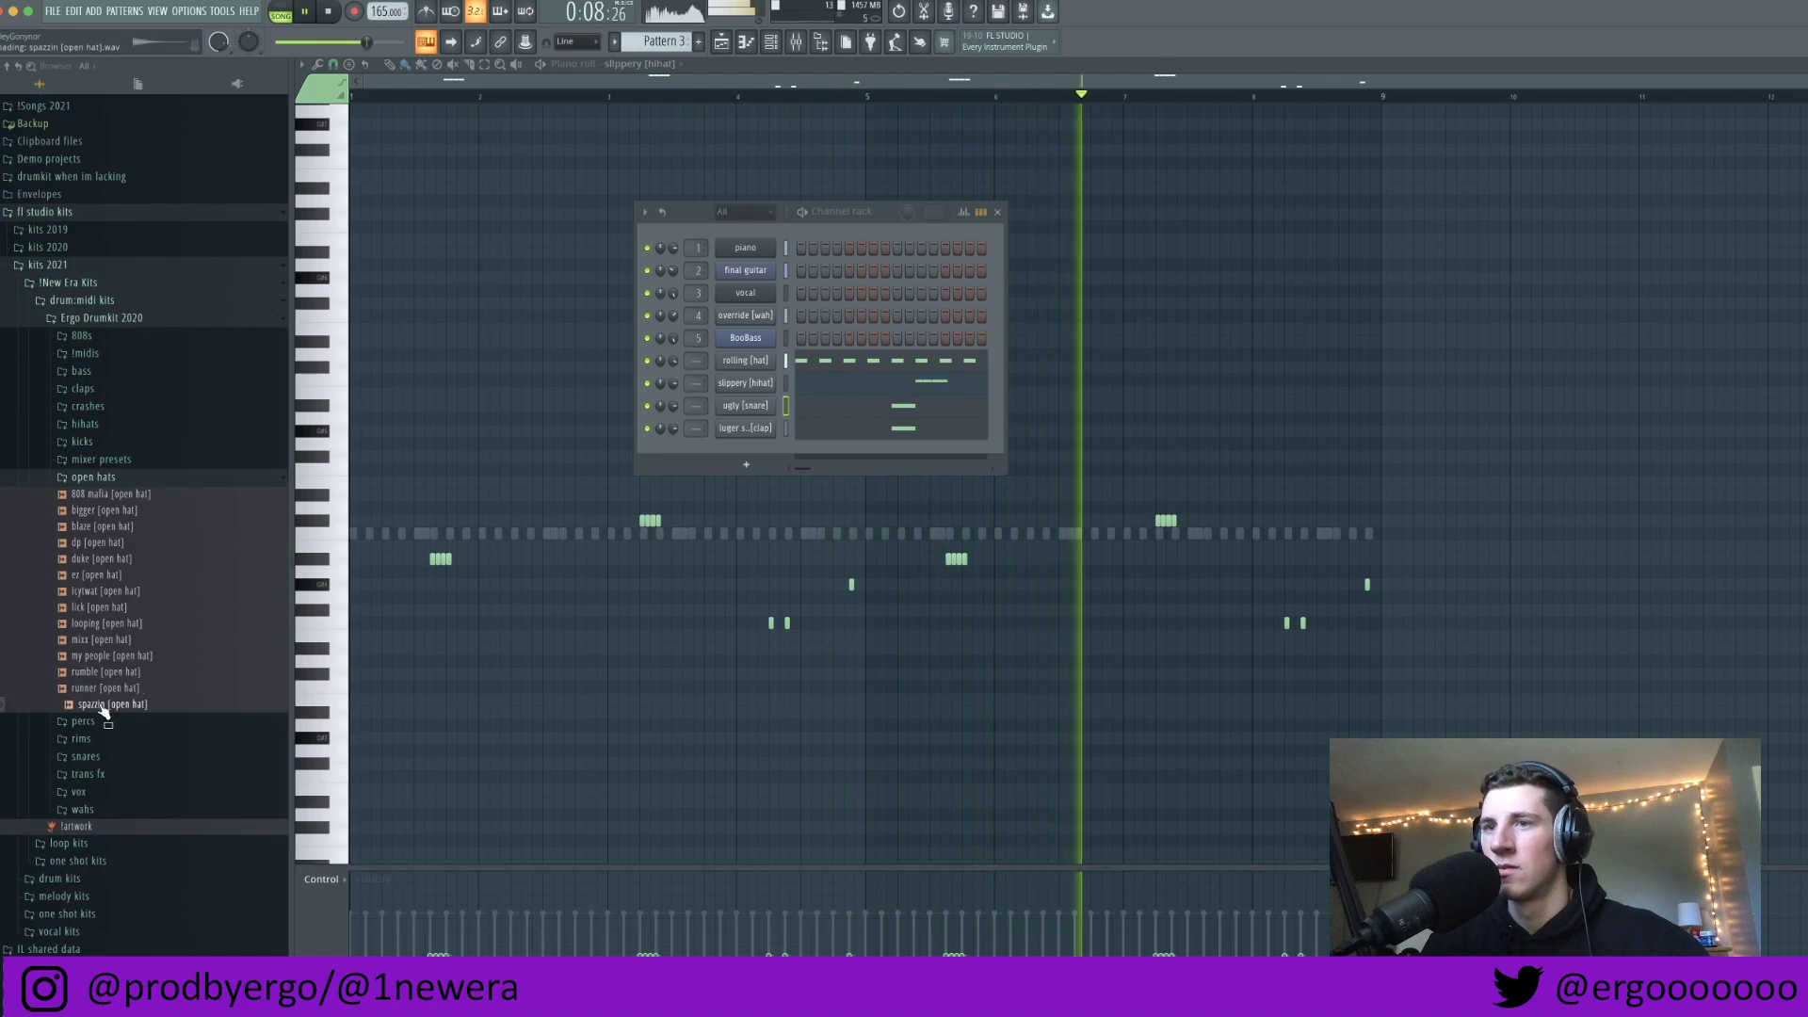
{"action": "left_click_drag", "start_coordinate": [104, 706], "coordinate": [787, 459]}
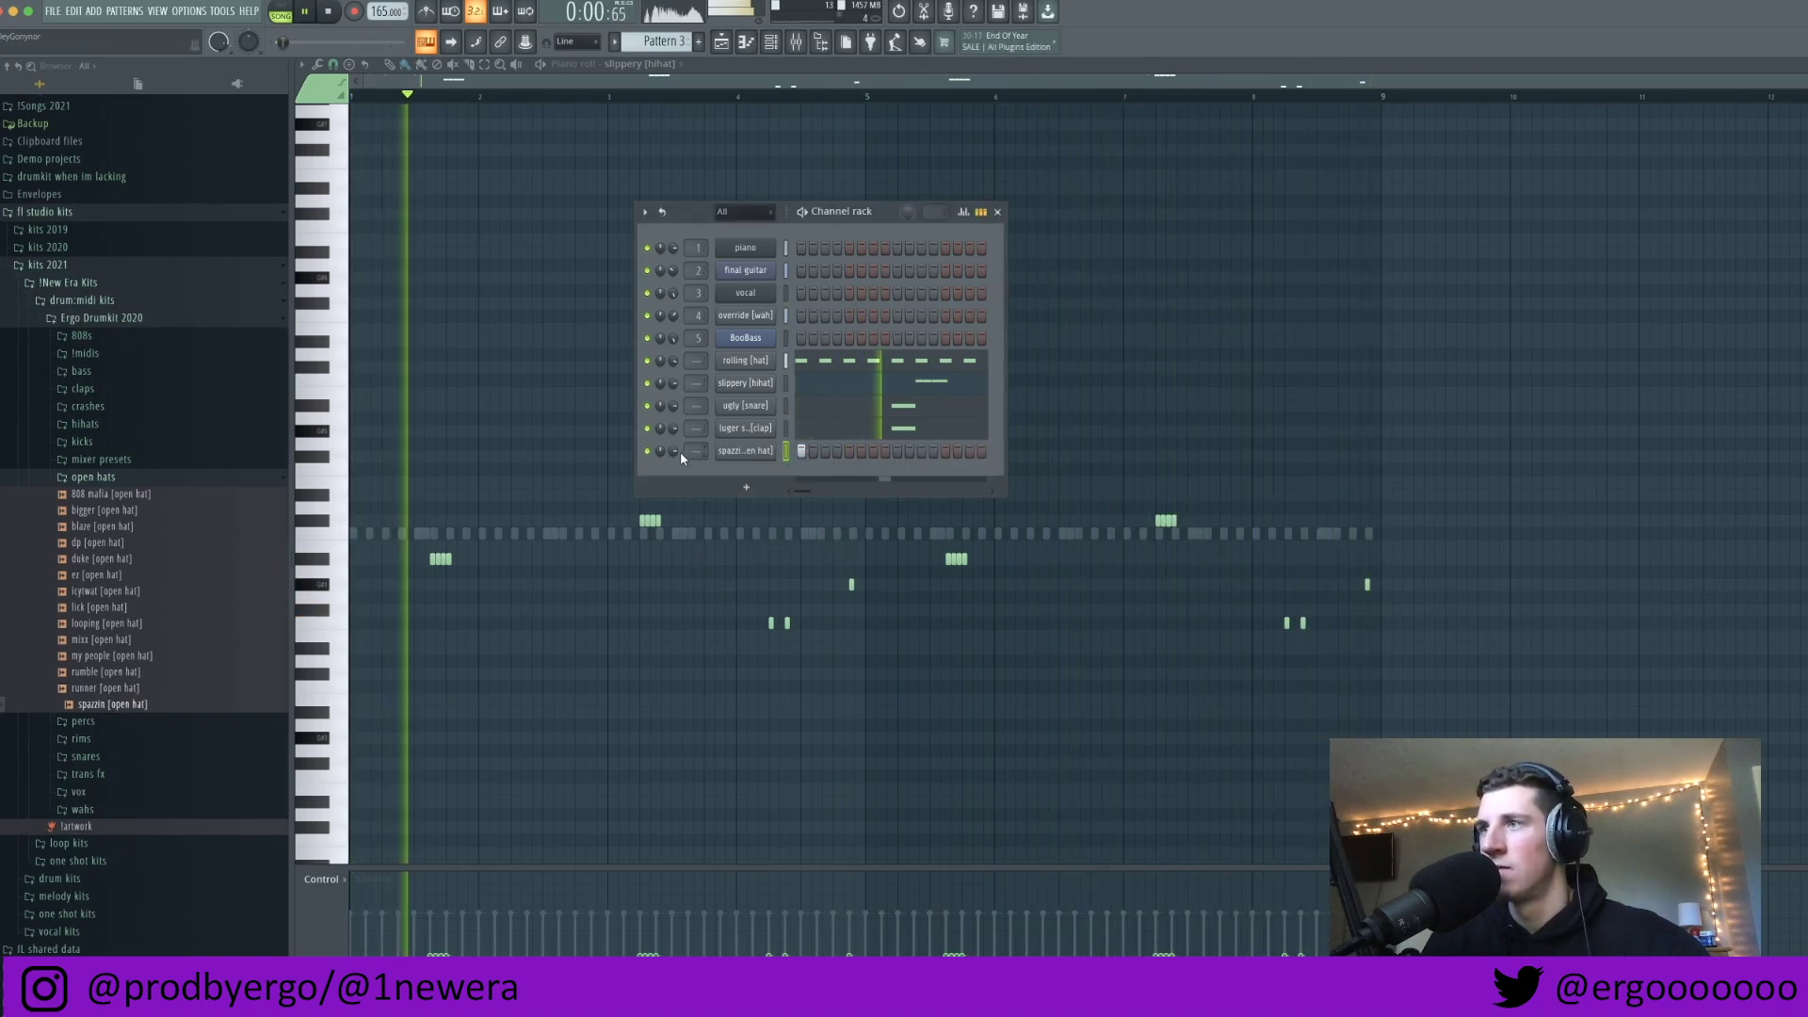
{"action": "right_click", "coordinate": [788, 452]}
{"action": "left_click", "coordinate": [819, 450]}
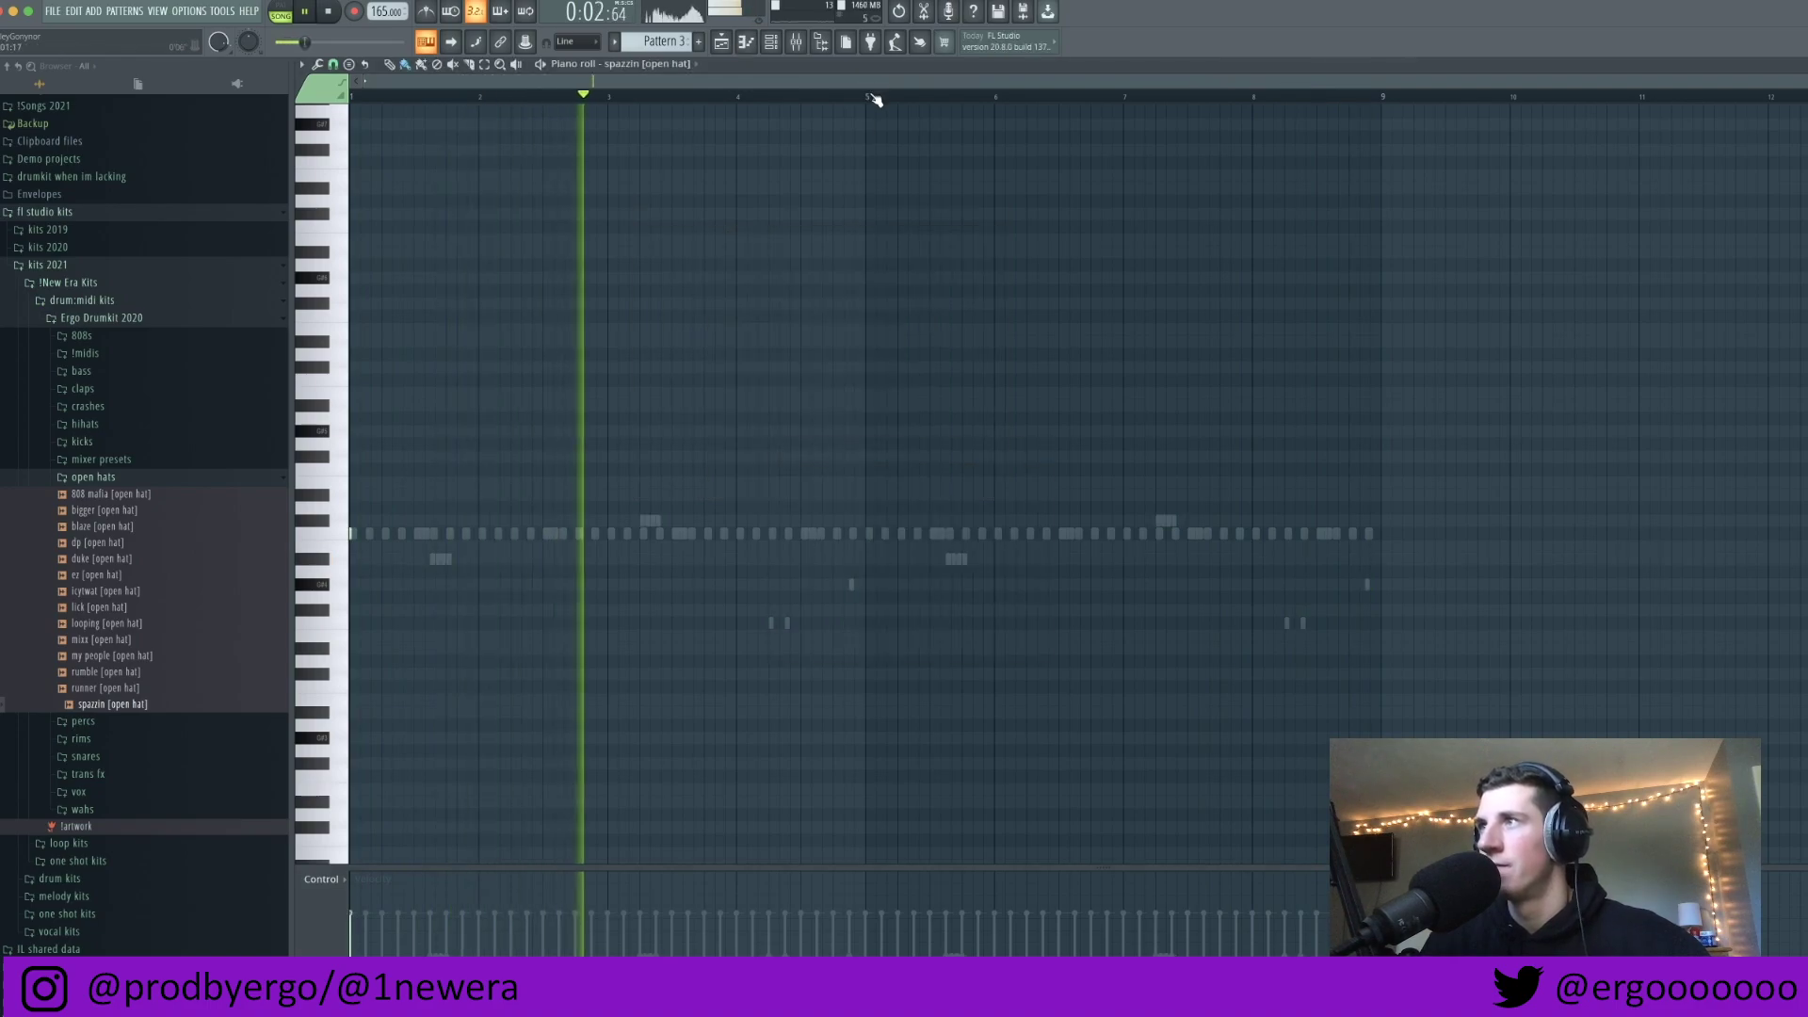
Step: Set the snap to Beat, repeat the open hat's bars 1 to 4 in bars 5 to 8, and show the channel rack
{"action": "left_click_drag", "start_coordinate": [876, 97], "coordinate": [351, 95]}
{"action": "left_click", "coordinate": [345, 70]}
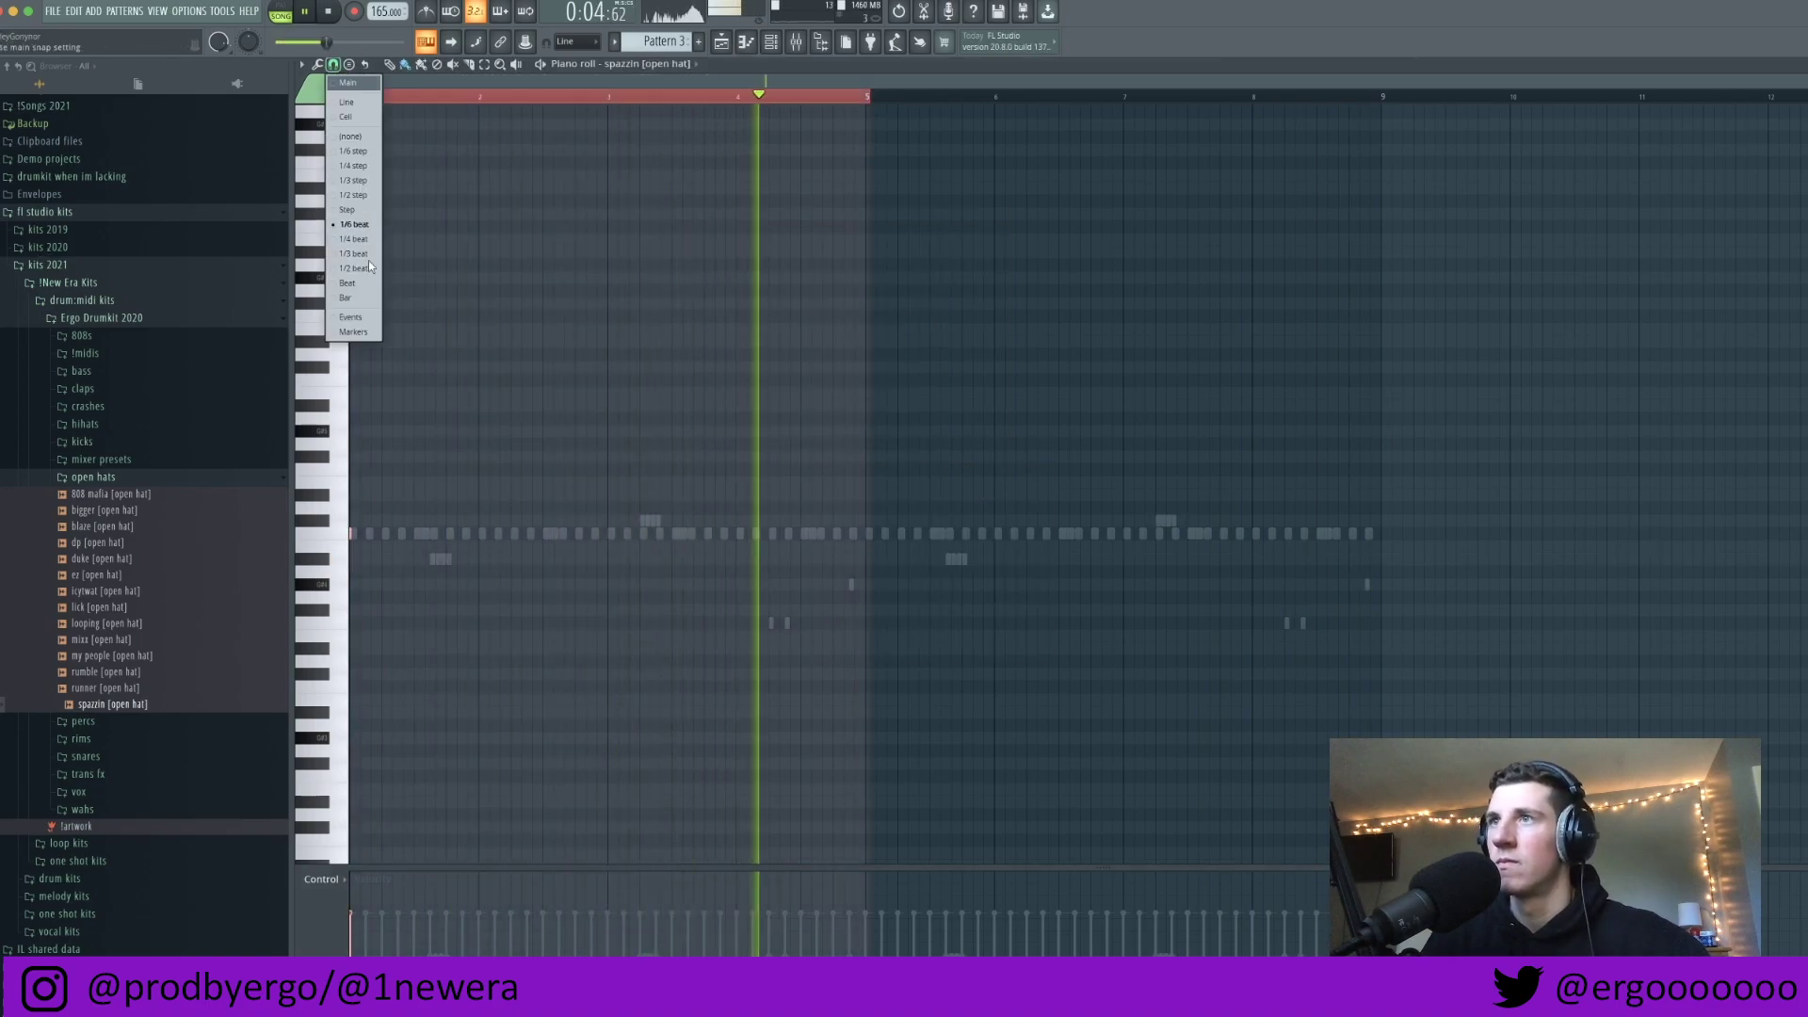
{"action": "left_click", "coordinate": [362, 282]}
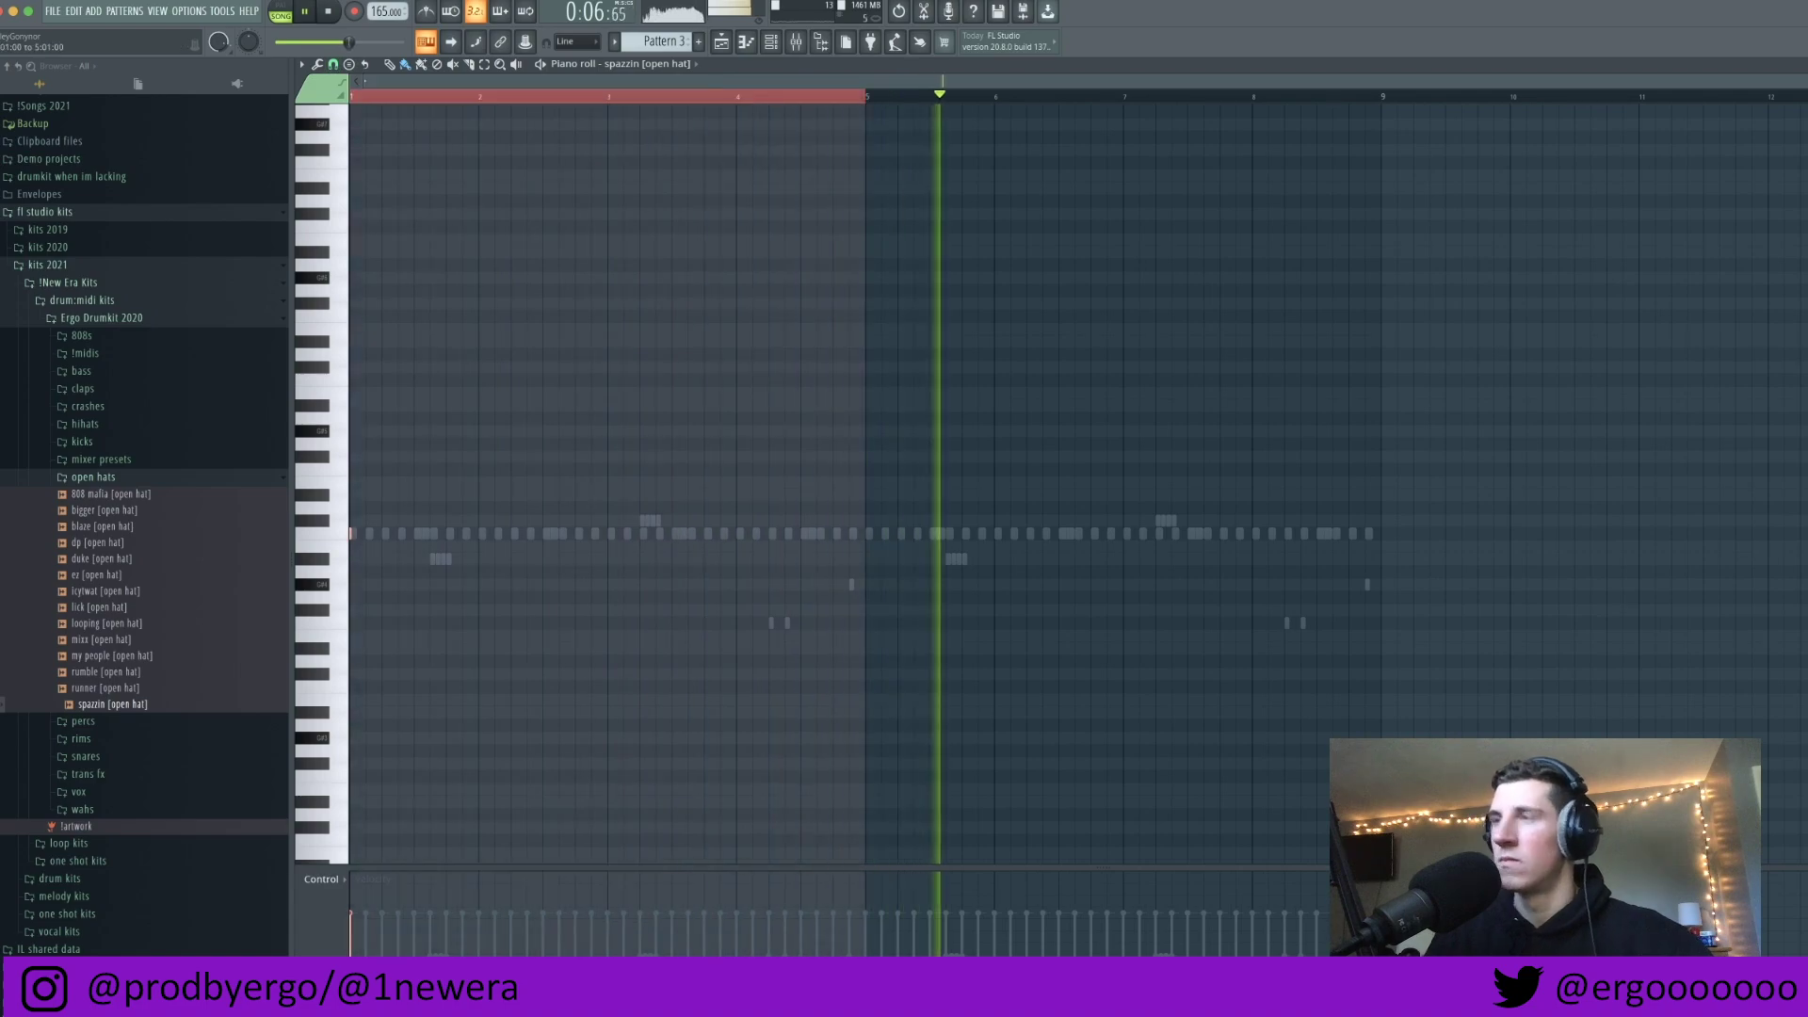
{"action": "key", "text": "super+b"}
{"action": "key", "text": "super+a"}
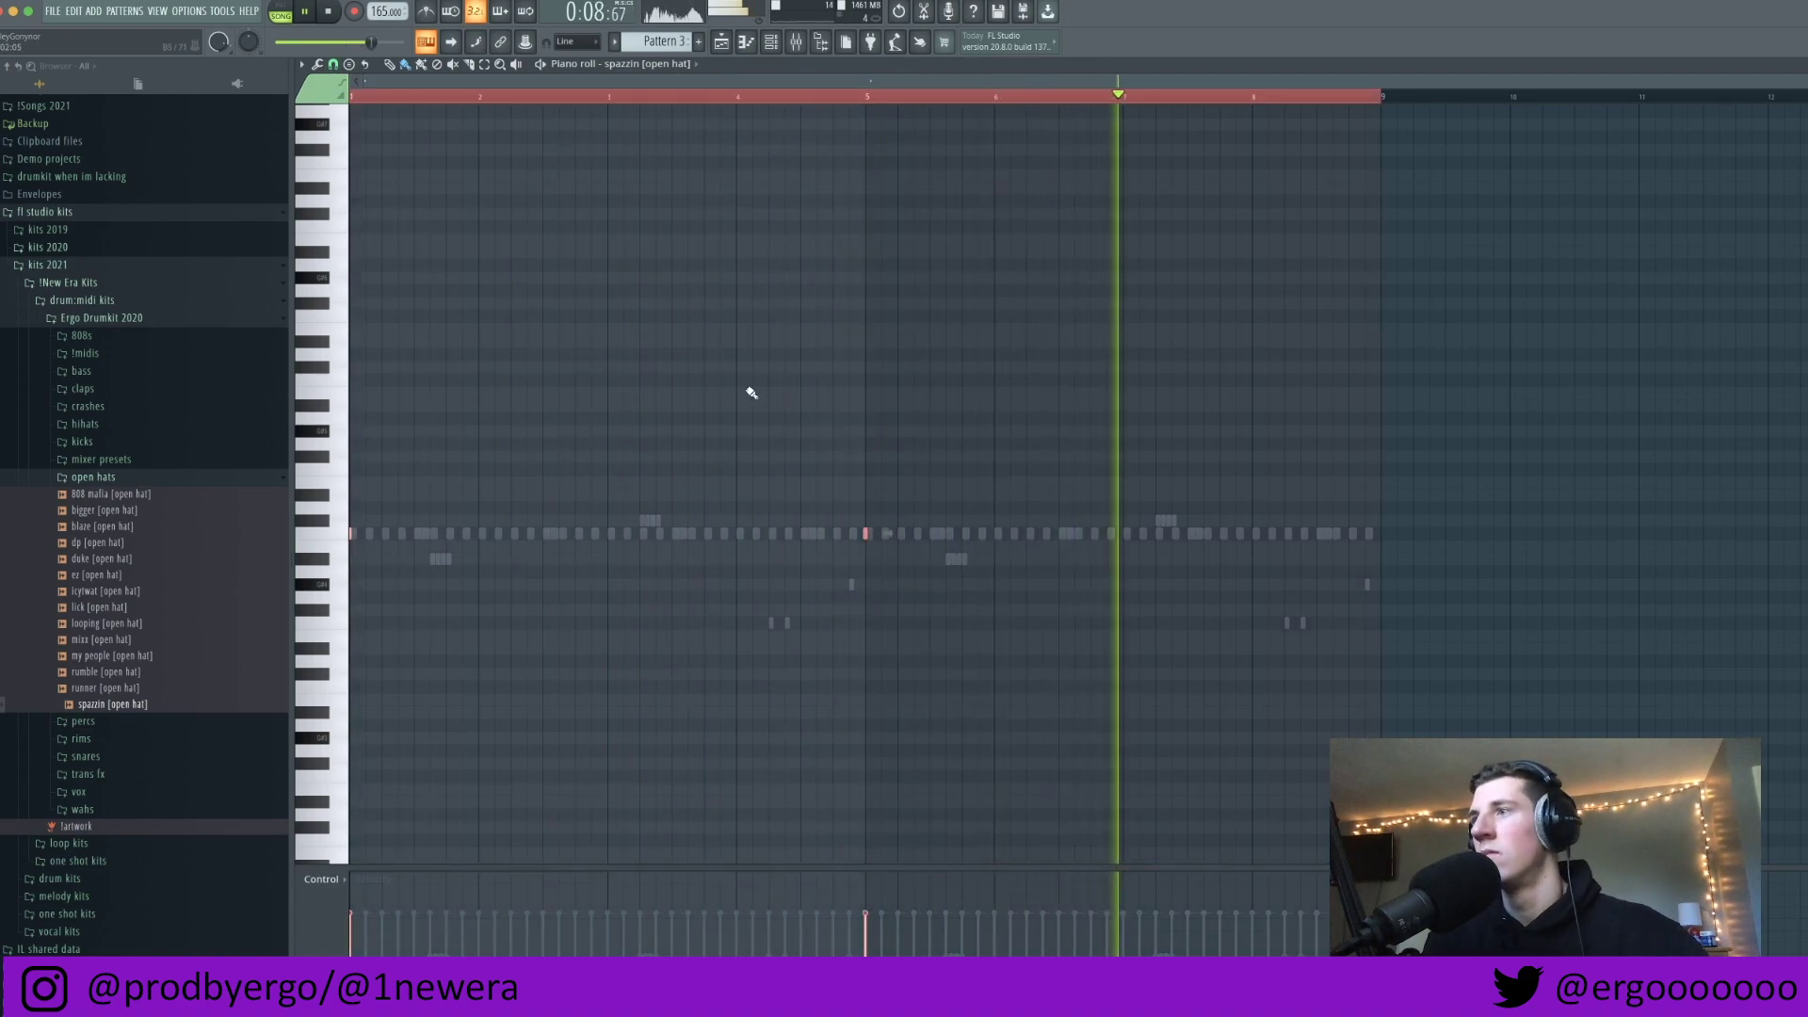
{"action": "left_click", "coordinate": [754, 105], "text": "super"}
{"action": "left_click", "coordinate": [772, 42]}
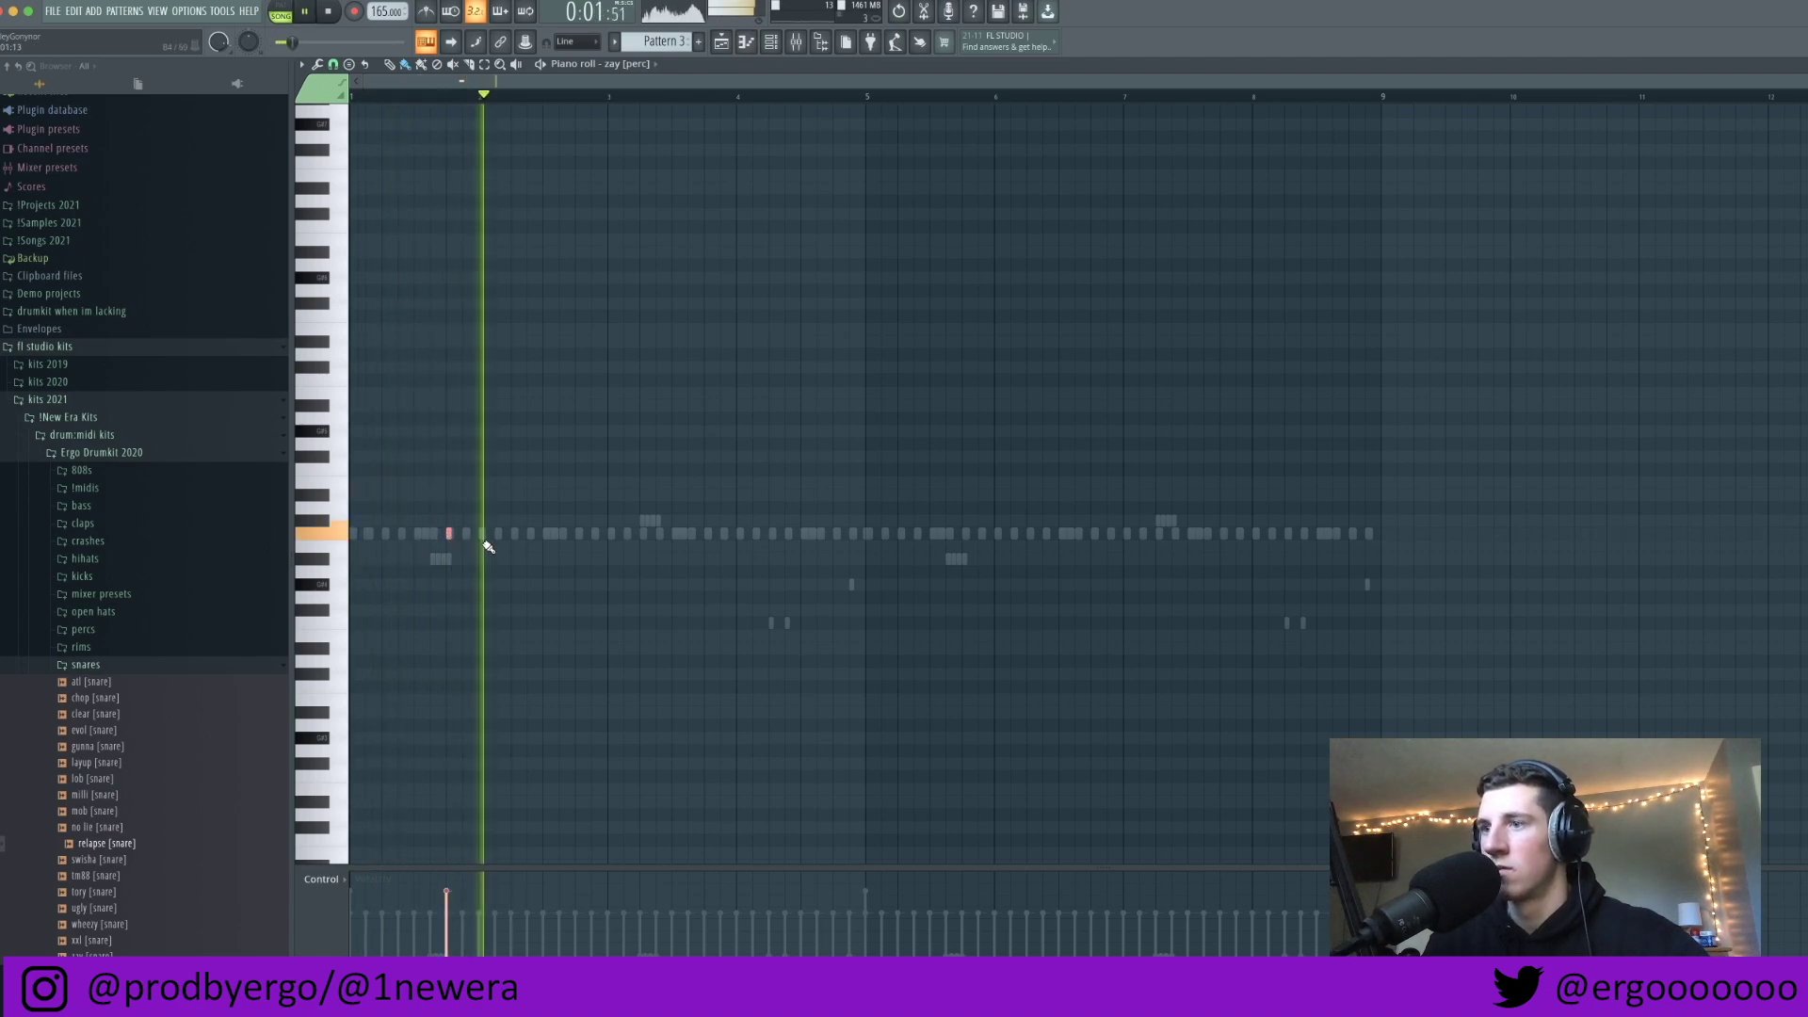
Step: Repeat the zay [perc] part from bars 1 to 4 in bars 5 to 8 and clear the selection
{"action": "mouse_move", "coordinate": [863, 99]}
{"action": "left_mouse_down"}
{"action": "mouse_move", "coordinate": [712, 117]}
{"action": "mouse_move", "coordinate": [350, 98]}
{"action": "left_mouse_up"}
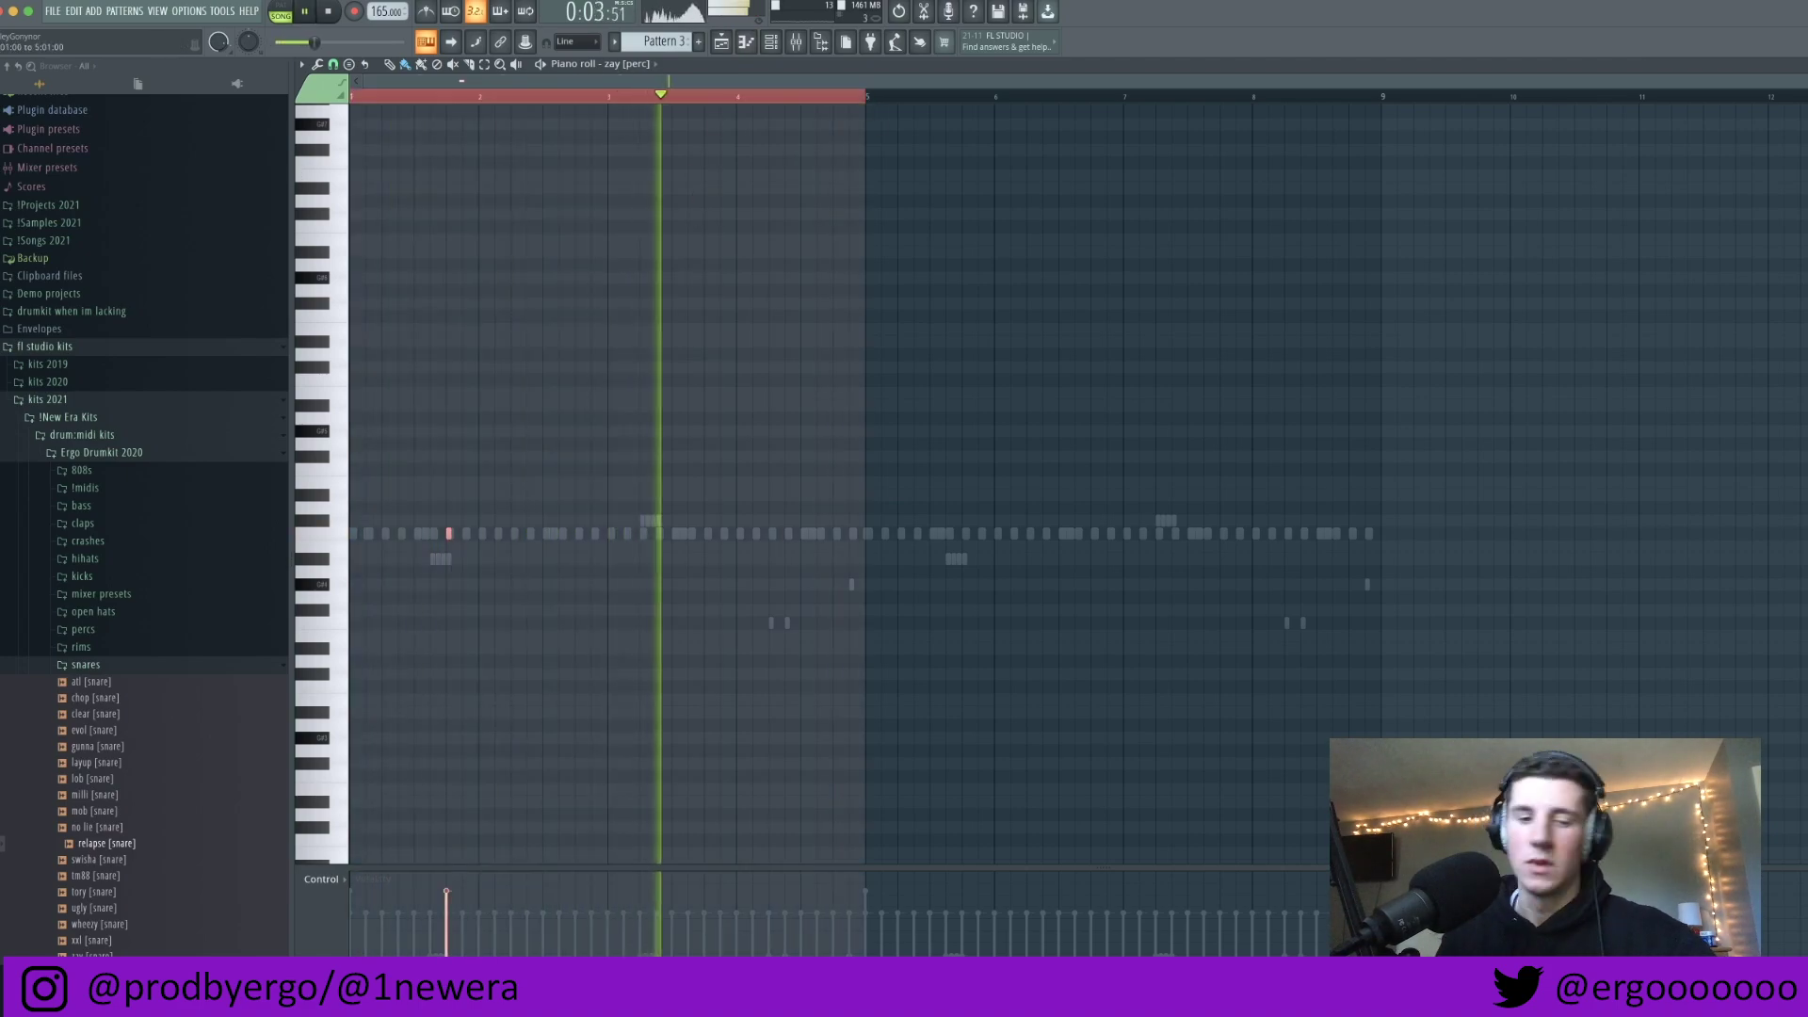
{"action": "key", "text": "super+b"}
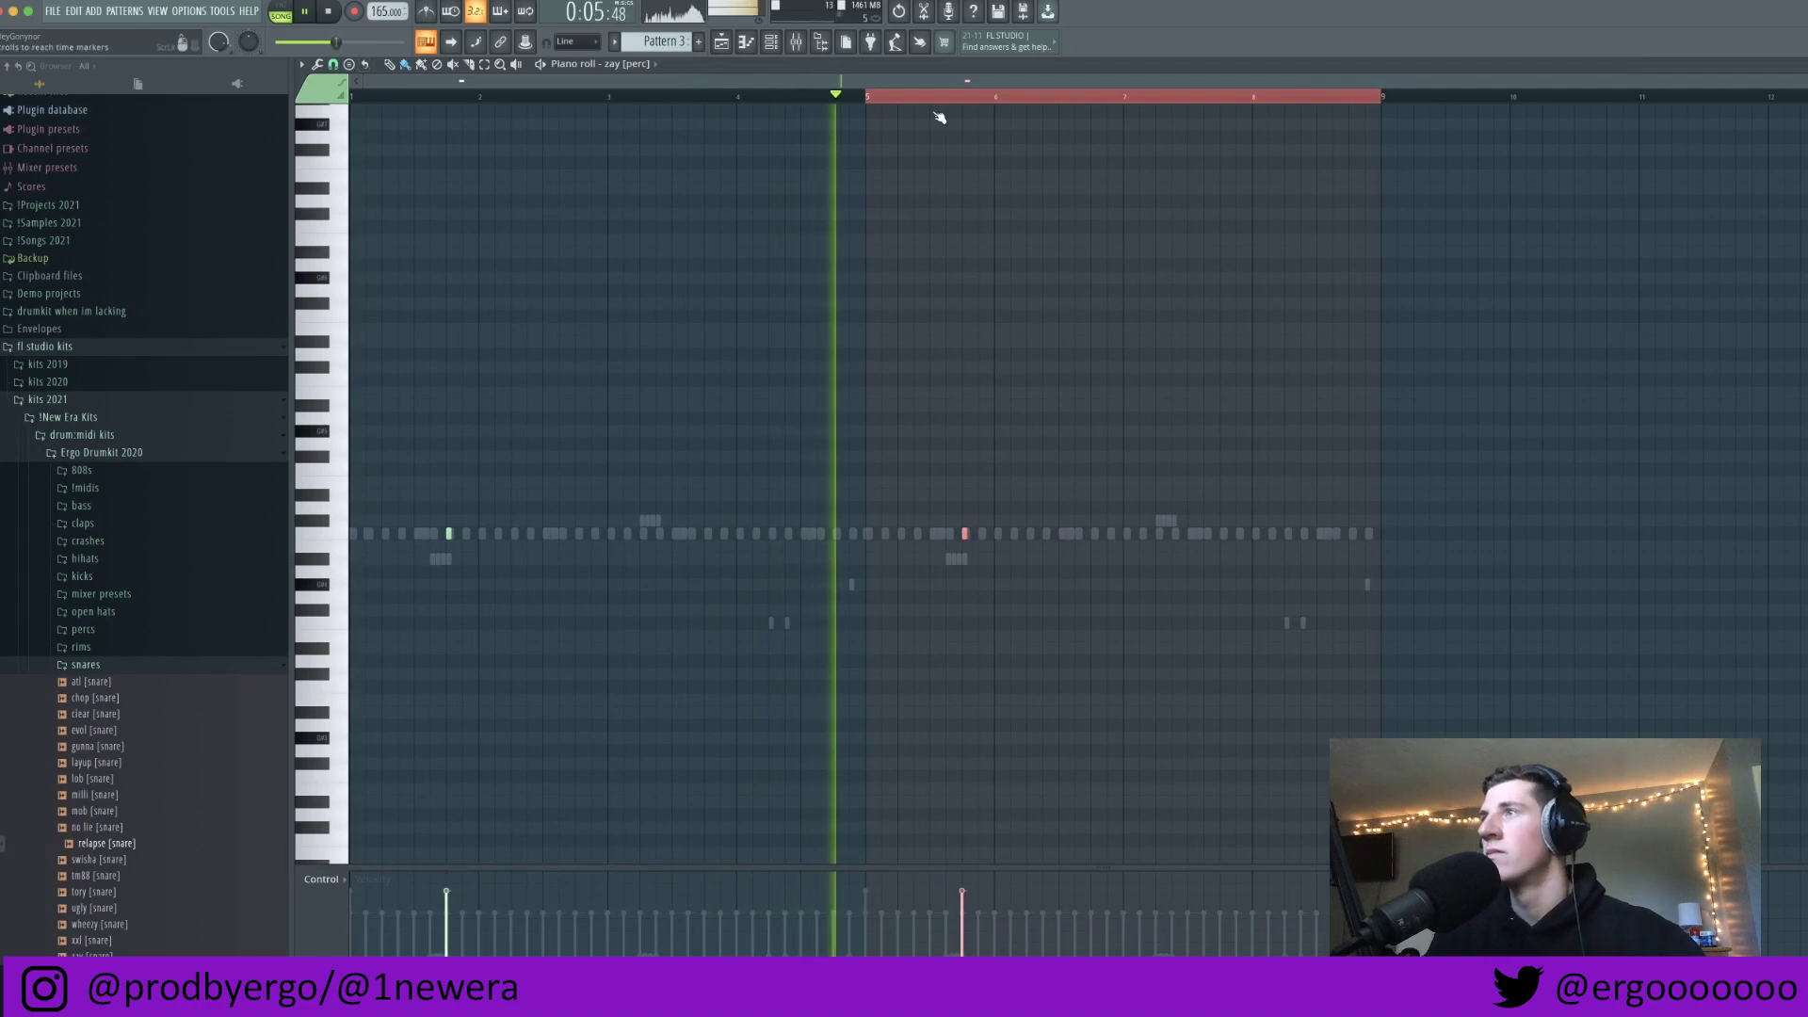
{"action": "left_click", "coordinate": [886, 96], "text": "super"}
Step: Switch to the wheezy [snare] channel and place one short C5 note half a beat into bar 2
{"action": "left_click", "coordinate": [650, 66]}
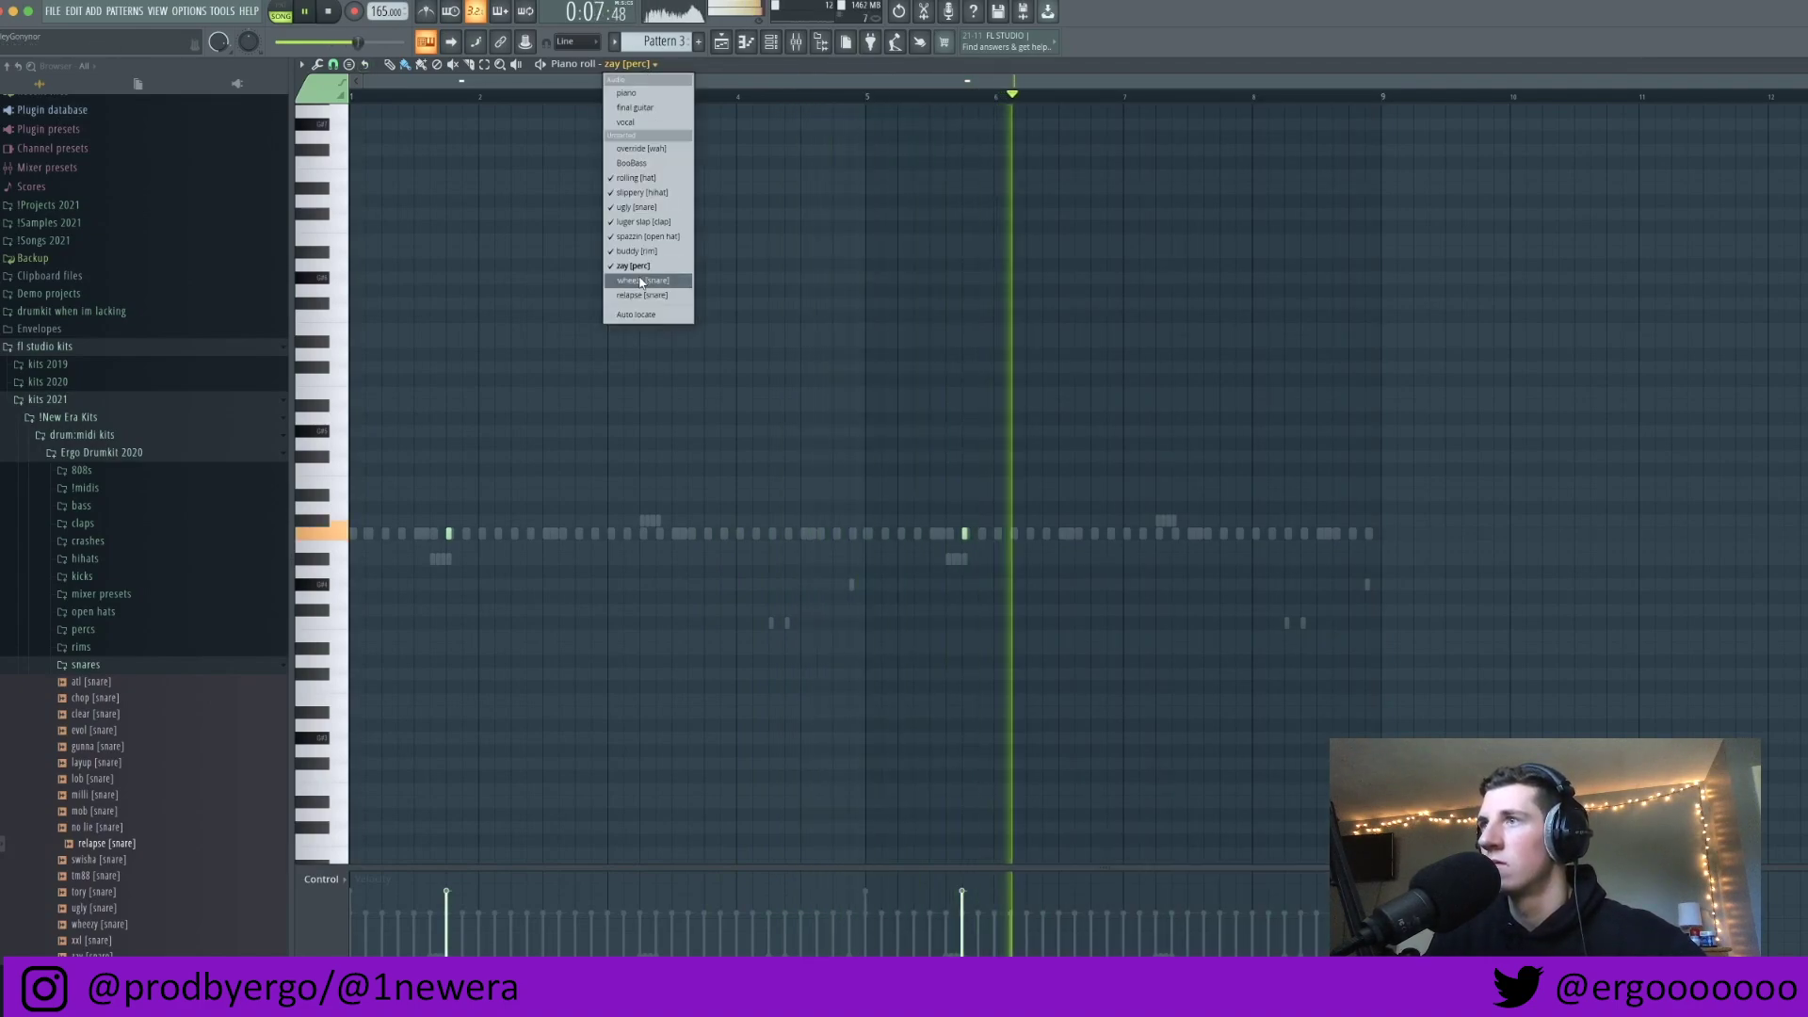
{"action": "left_click", "coordinate": [641, 281]}
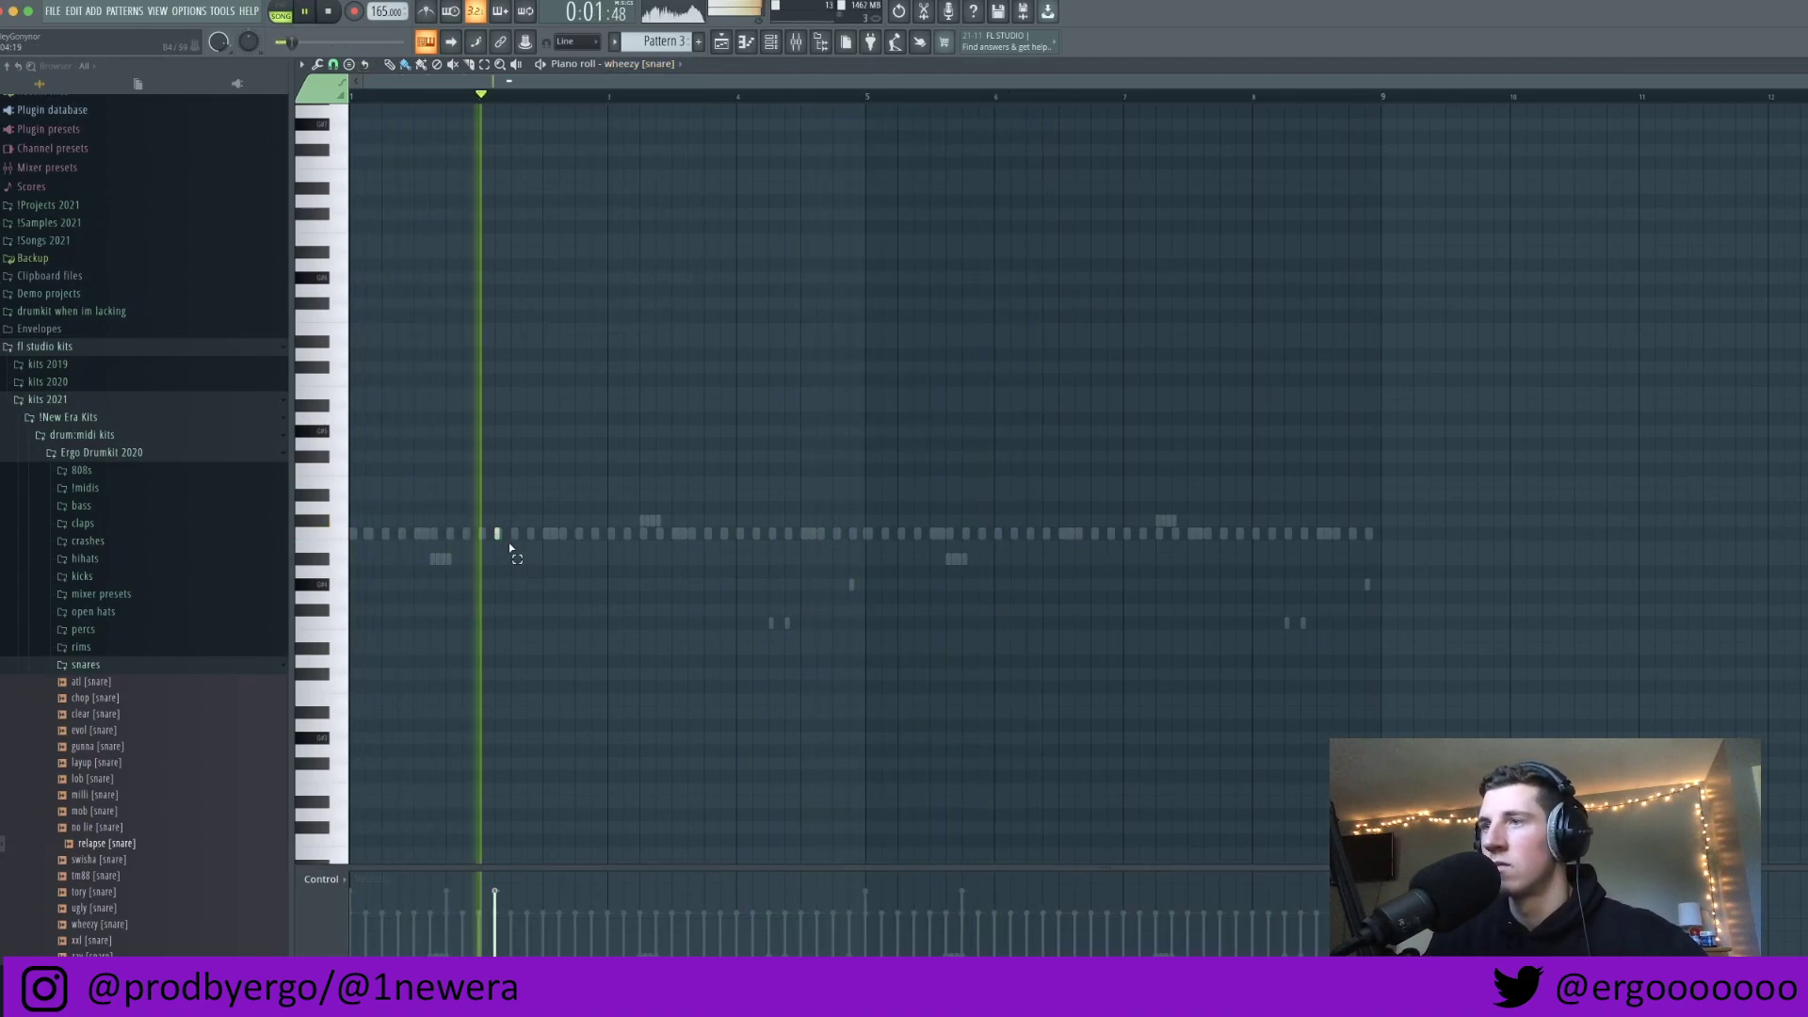
{"action": "scroll", "coordinate": [534, 540], "scroll_direction": "up", "scroll_amount": 2}
Step: Add a short extra C5 note to the ugly [snare] part just before bar 3 and replay the pattern
{"action": "left_click", "coordinate": [650, 64]}
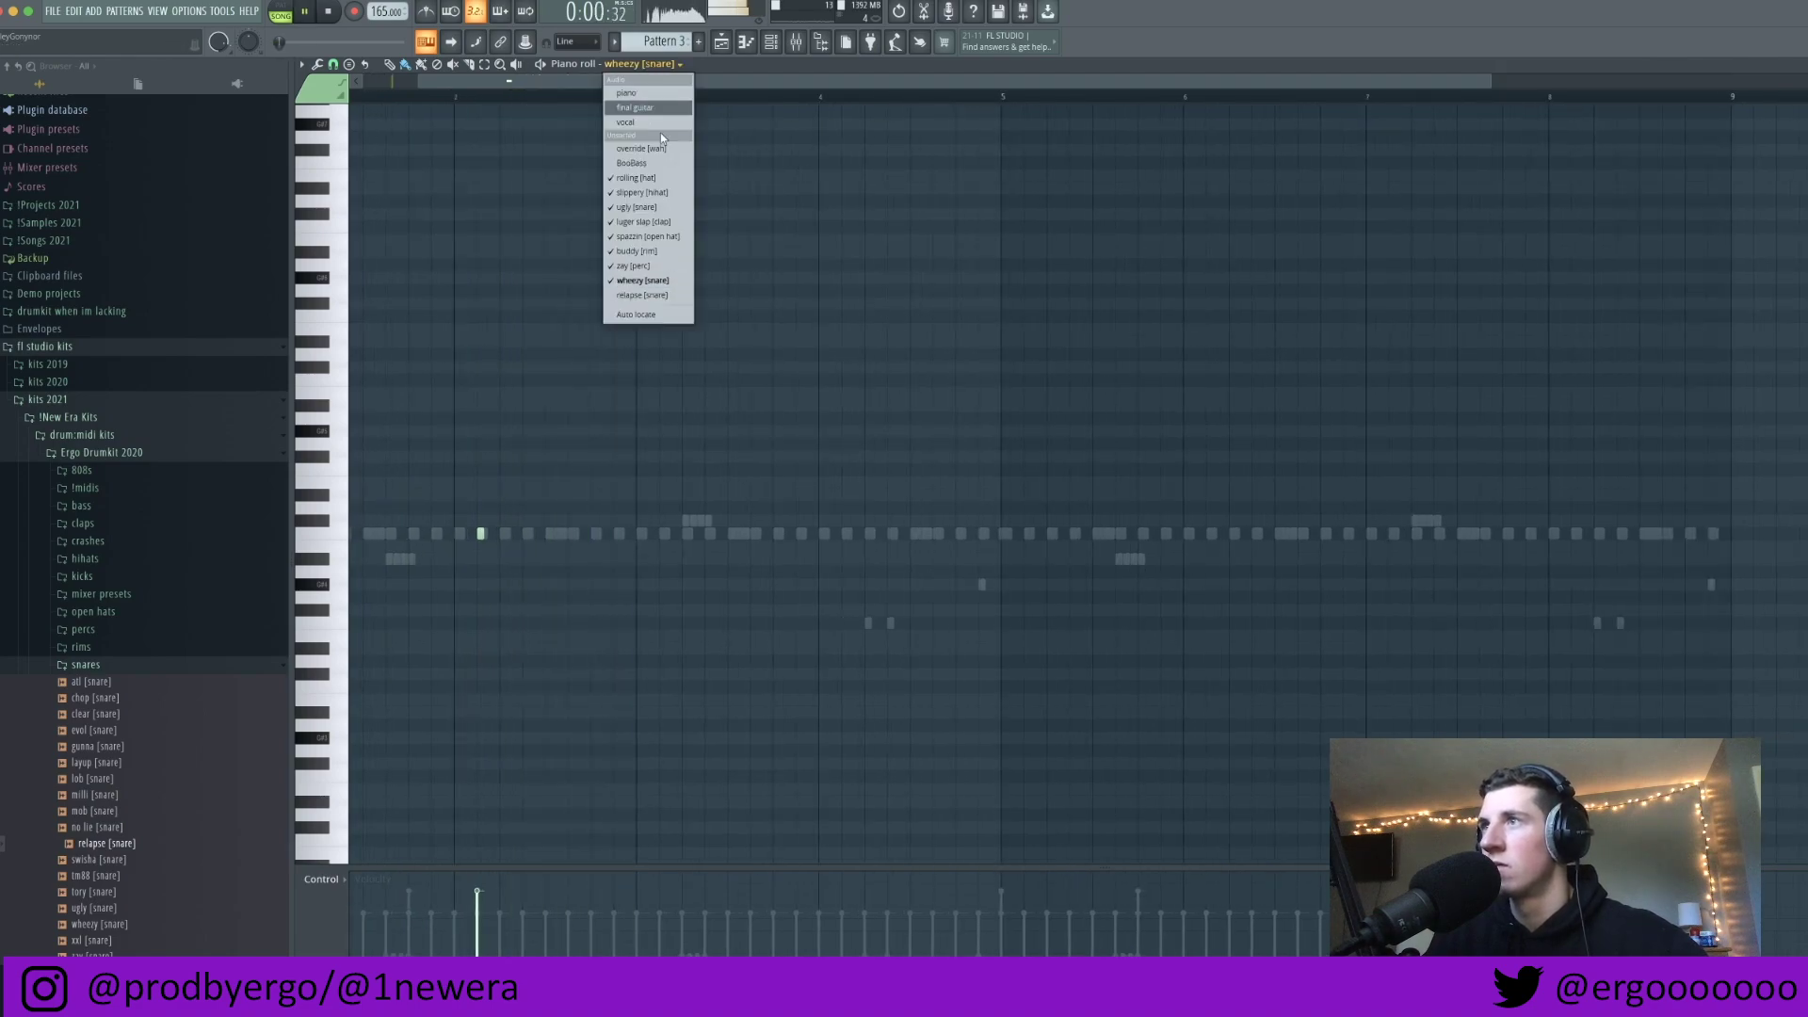
{"action": "left_click", "coordinate": [640, 207]}
{"action": "scroll", "coordinate": [625, 597], "scroll_direction": "down", "scroll_amount": 2}
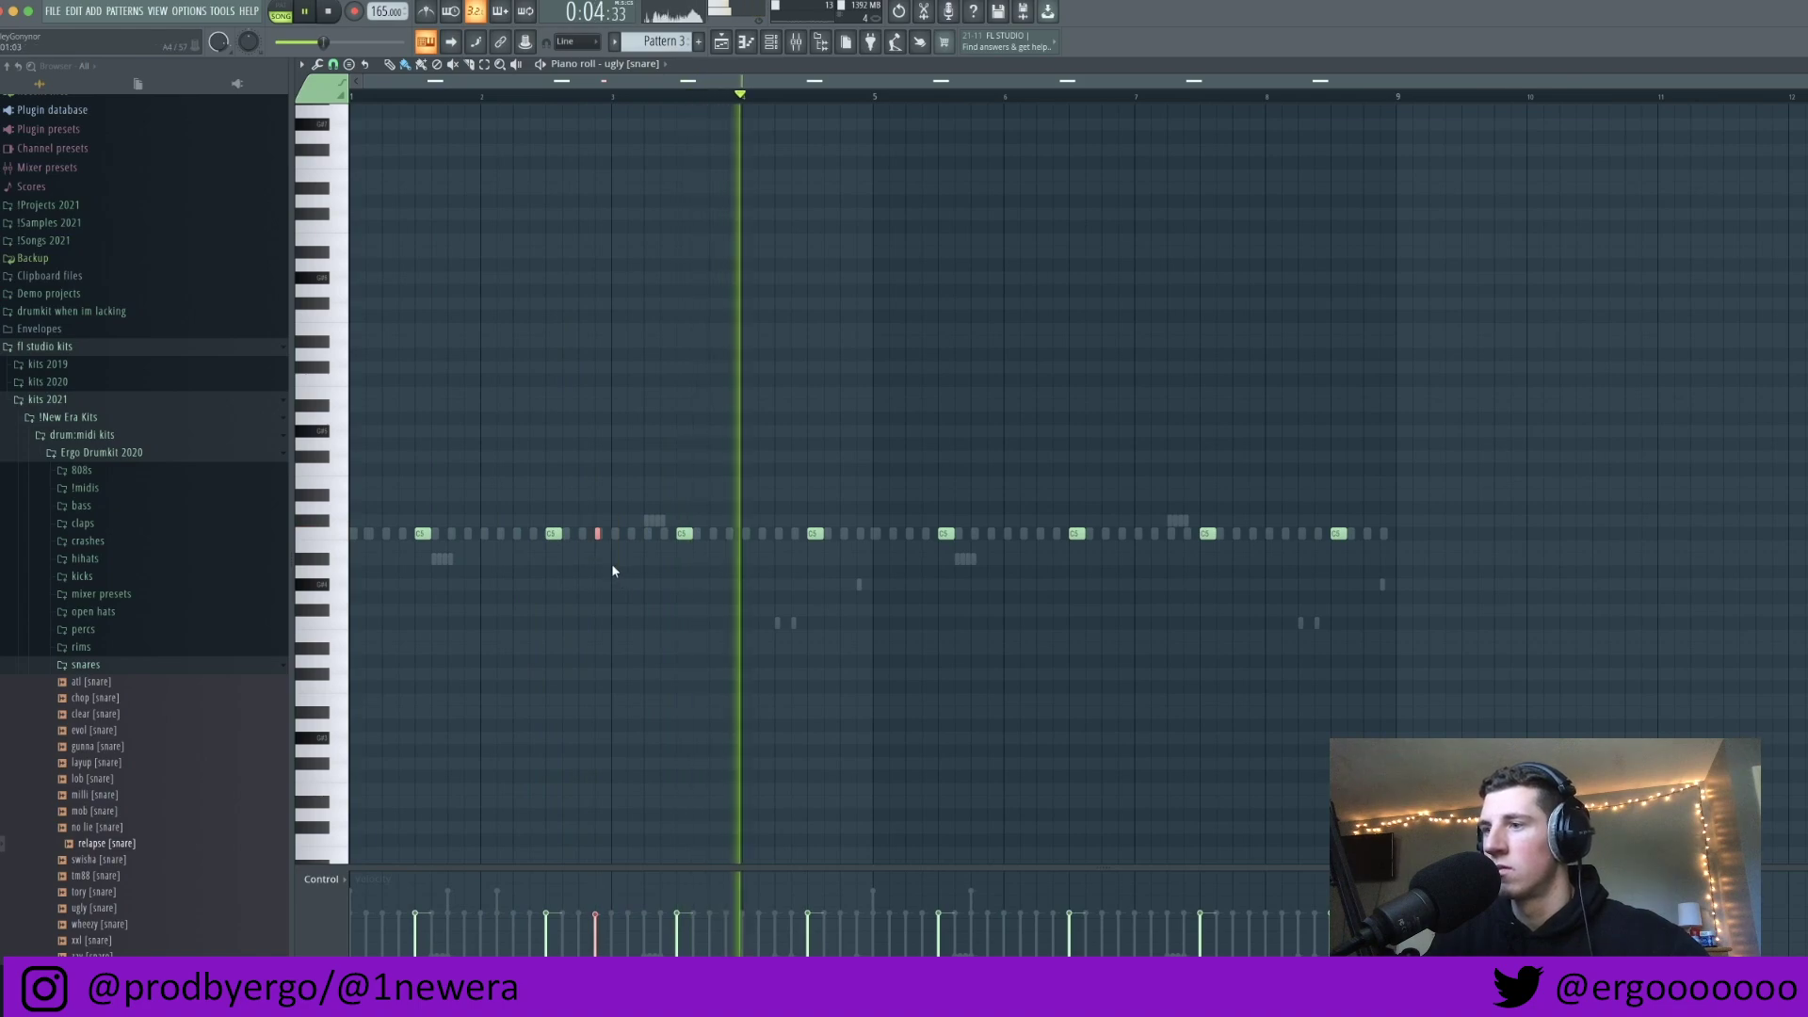
{"action": "key", "text": "space"}
{"action": "key", "text": "space"}
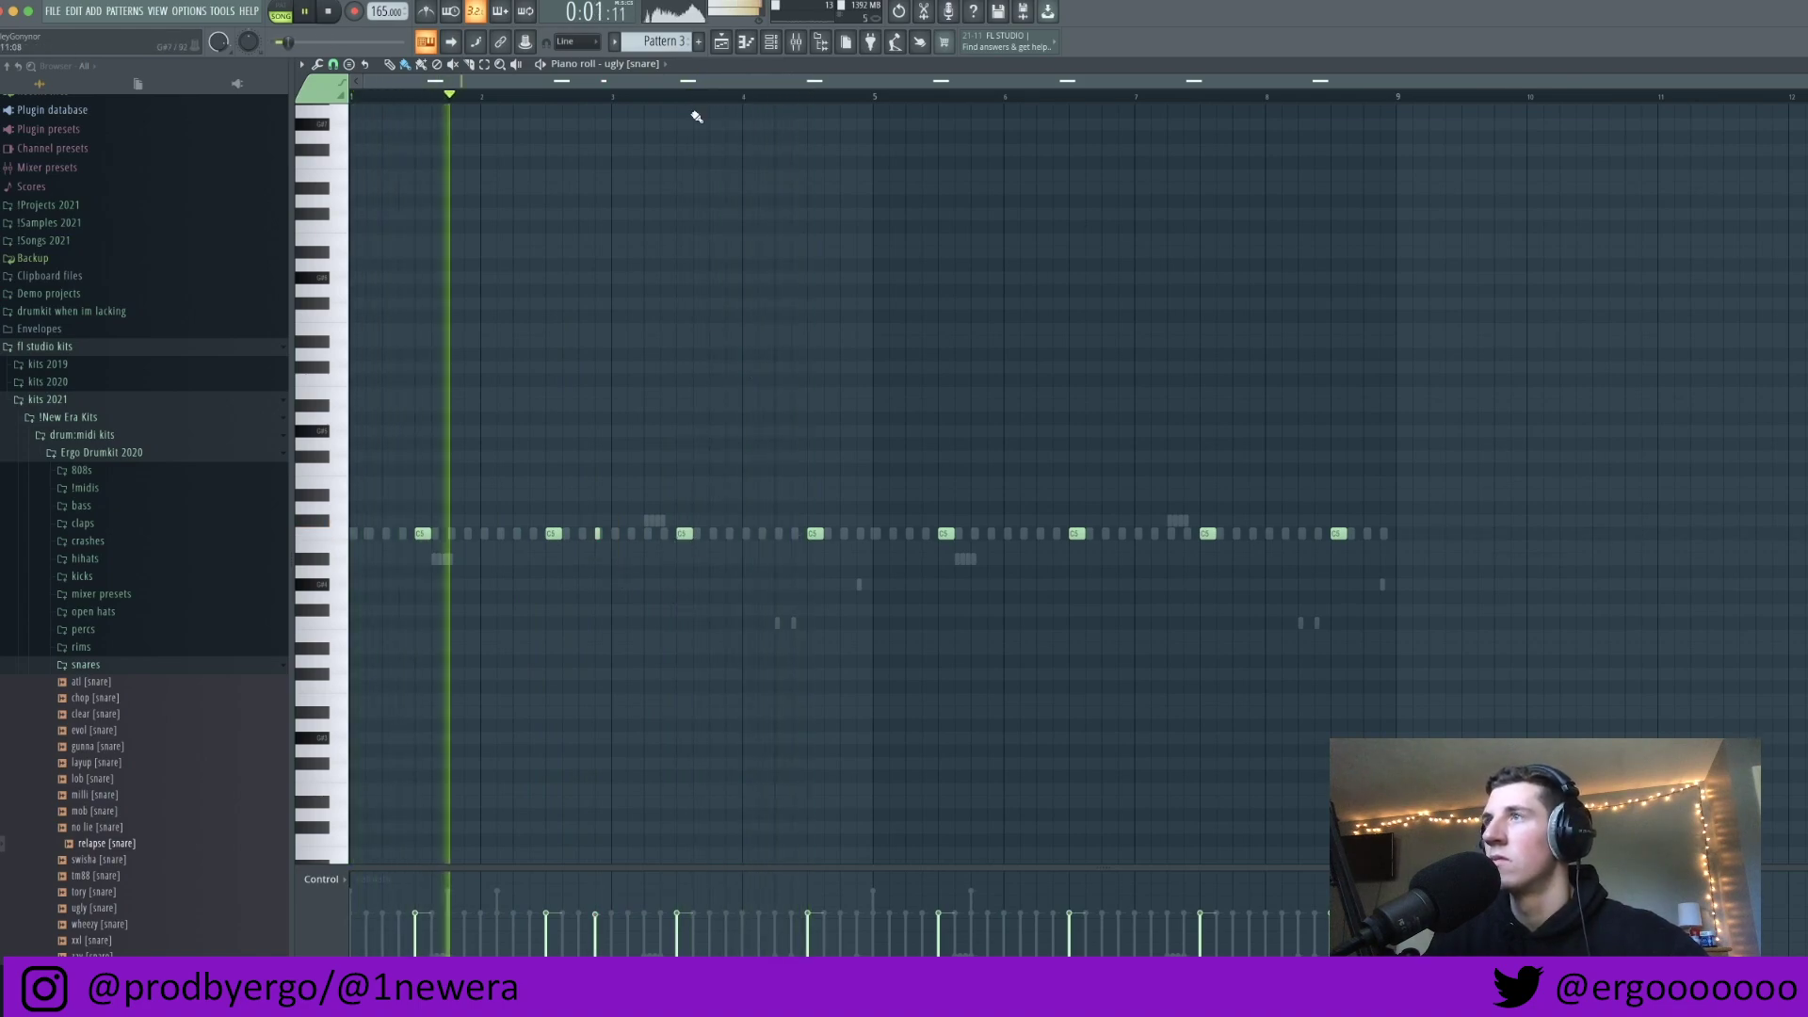
Step: Open the relapse [snare] piano roll and try a C5 note early in bar 3 against playback
{"action": "left_click", "coordinate": [654, 68]}
{"action": "left_click", "coordinate": [646, 294]}
{"action": "key", "text": "space"}
{"action": "left_click", "coordinate": [627, 534]}
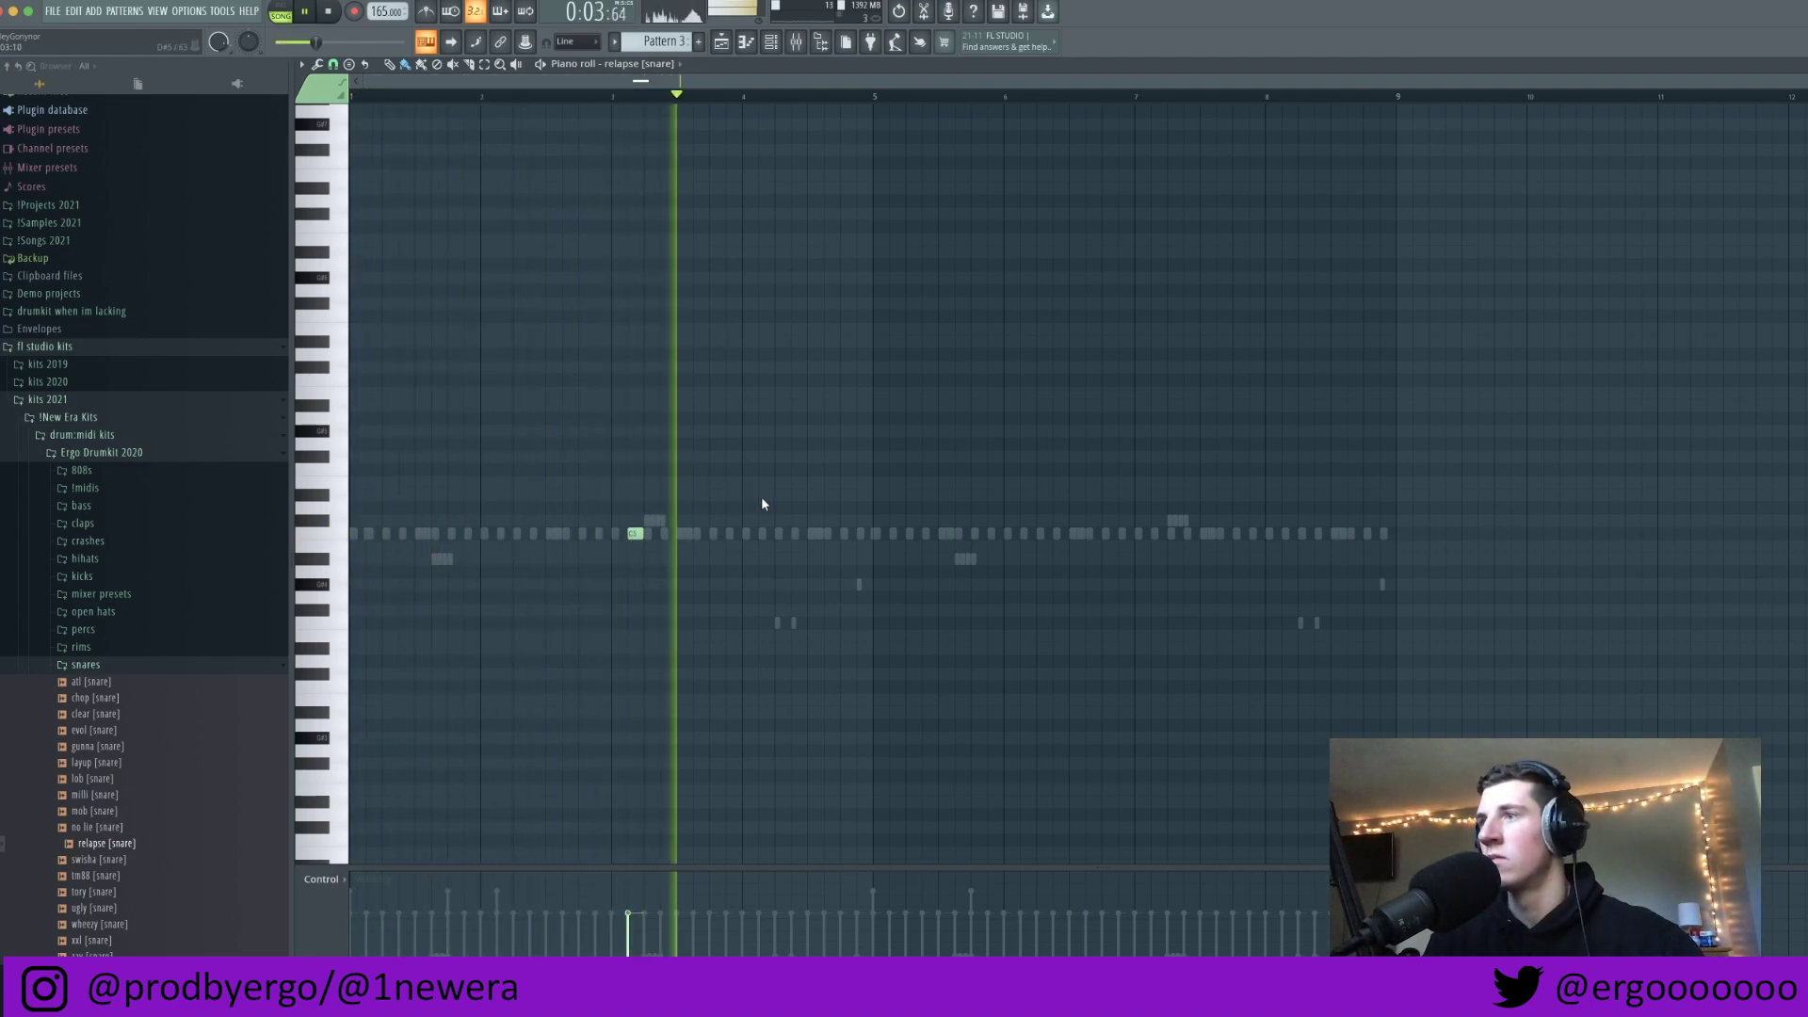
{"action": "key", "text": "space"}
{"action": "key", "text": "space"}
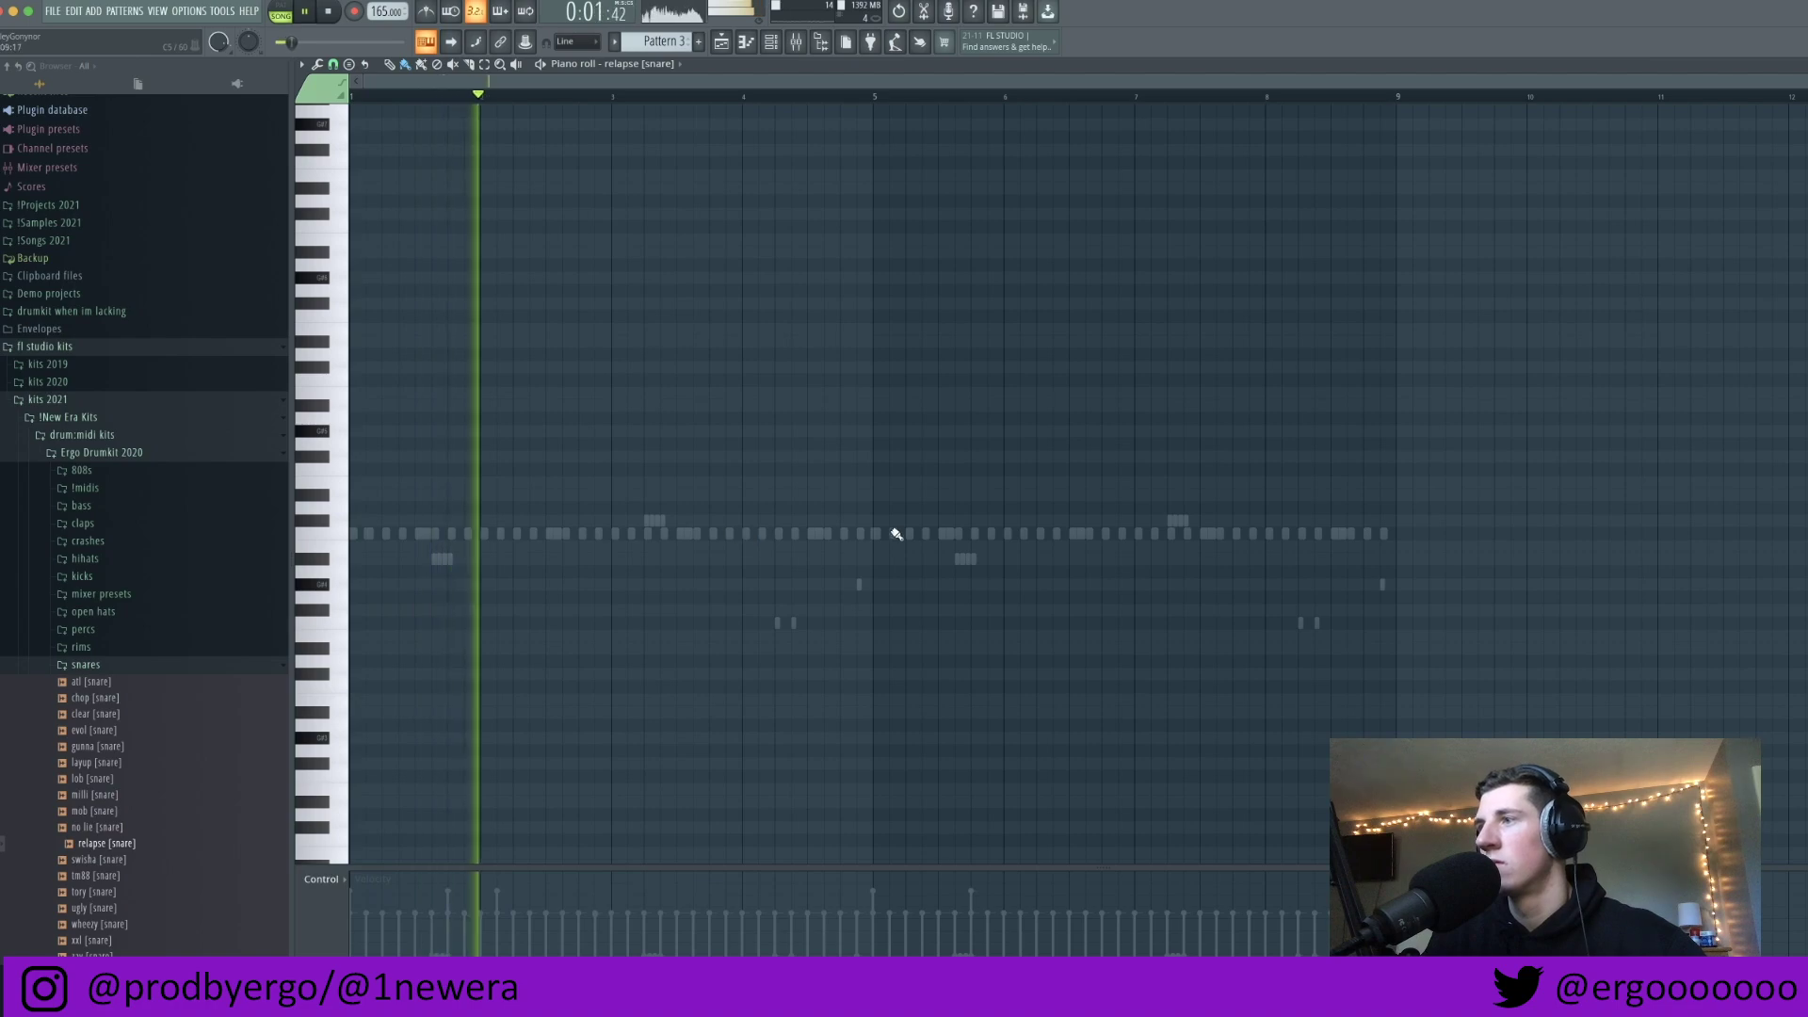
Step: Place a C5 relapse [snare] note at the end of bar 4 and repeat bars 1 to 4 in bars 5 to 8
{"action": "left_click", "coordinate": [862, 533]}
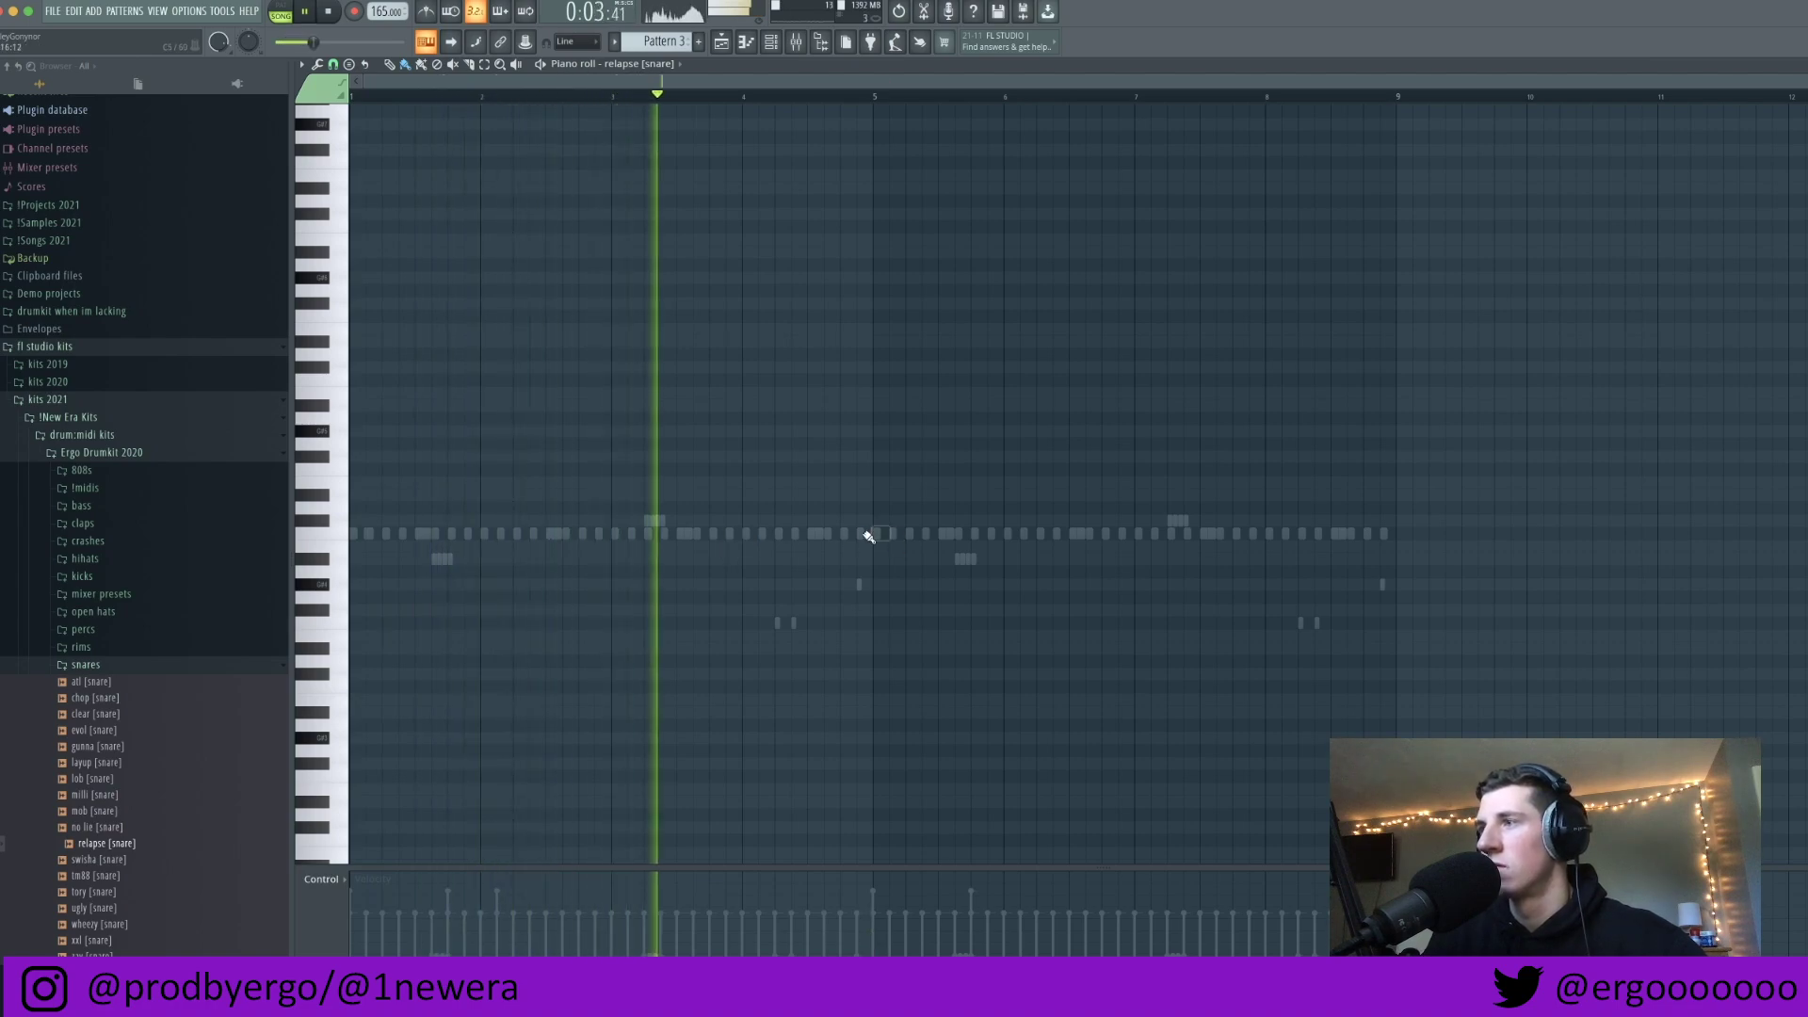
{"action": "left_click_drag", "start_coordinate": [877, 96], "coordinate": [350, 96]}
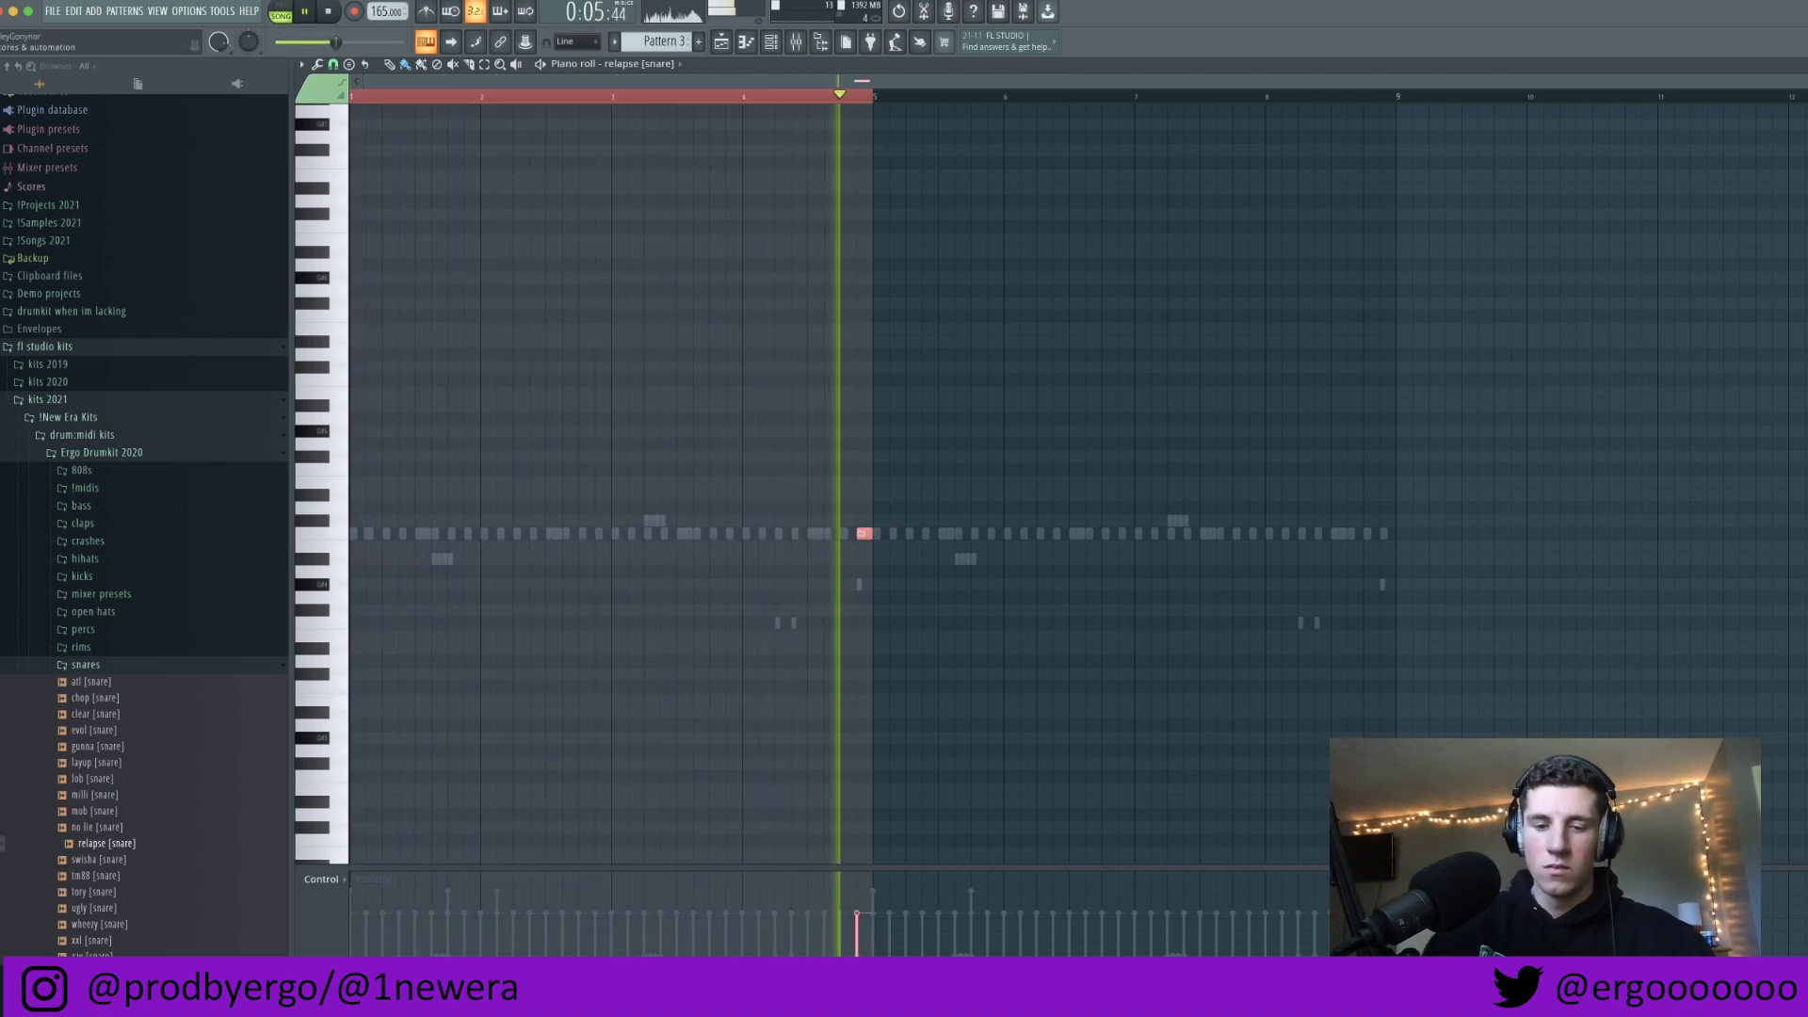
{"action": "key", "text": "ctrl+b"}
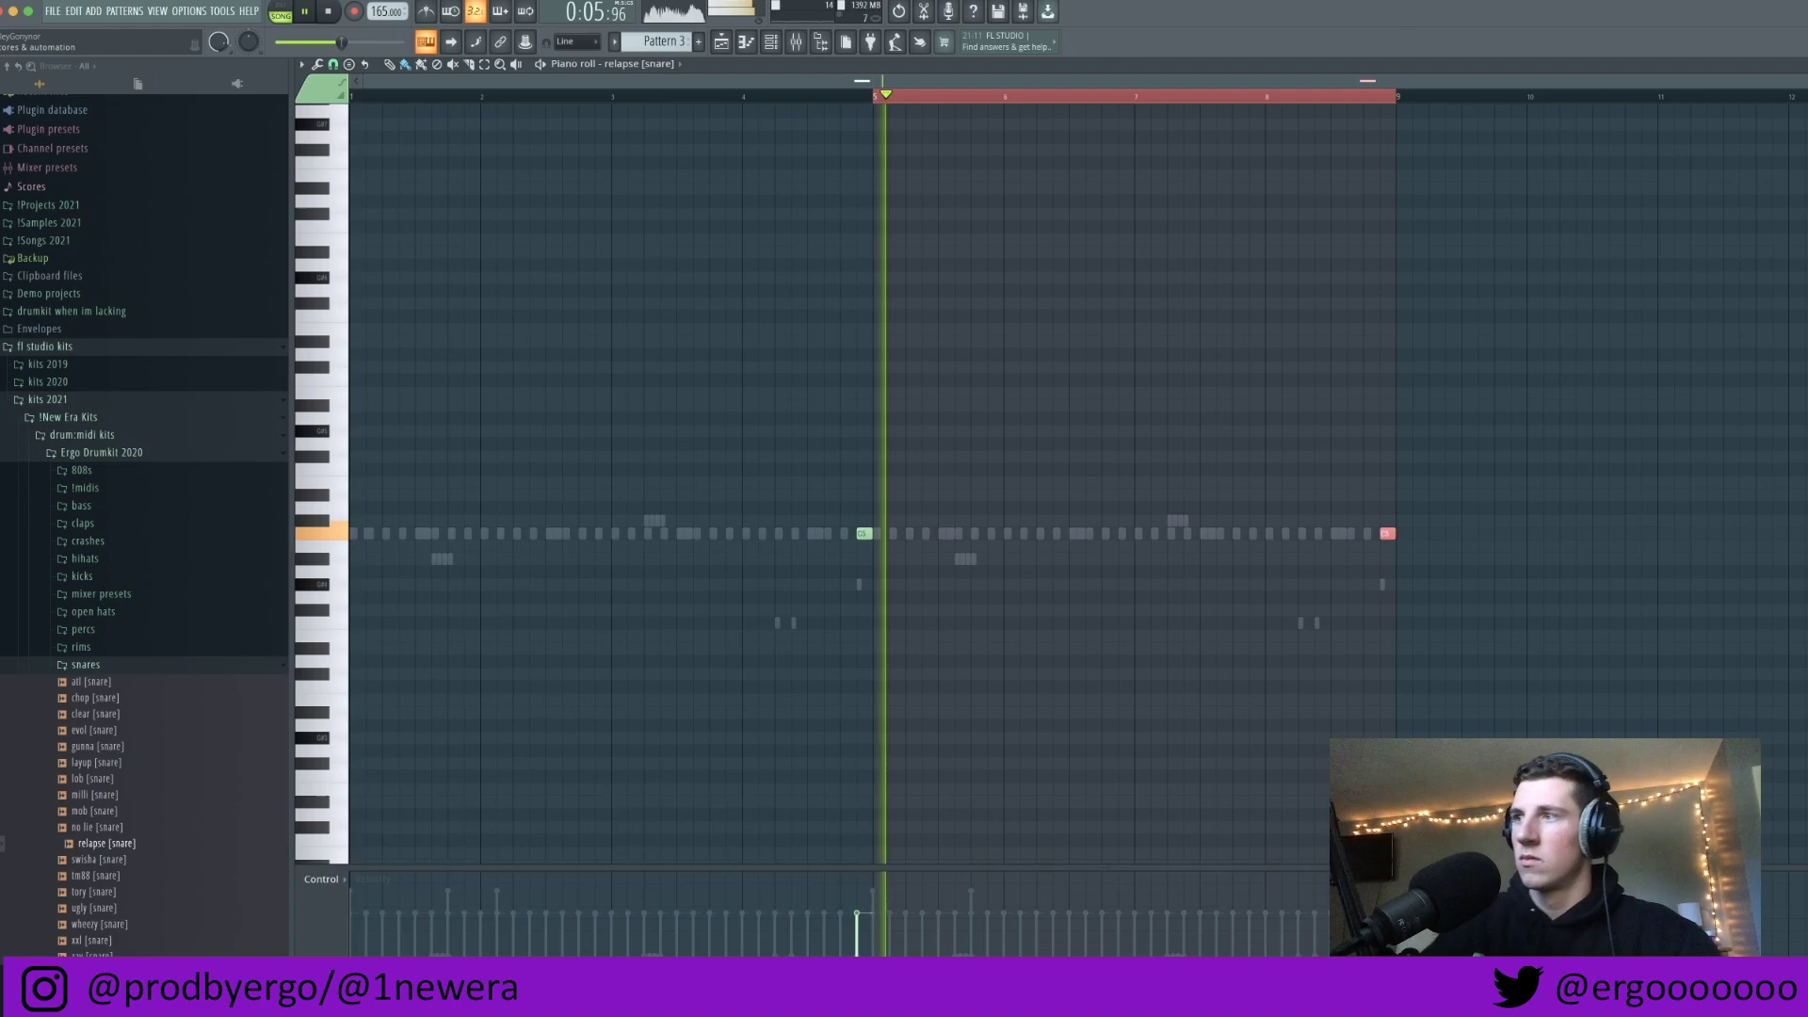
{"action": "left_click", "coordinate": [889, 98], "text": "ctrl"}
Step: Switch to the buddy [rim] channel and place two C5 notes, half a beat before and half a beat after the start of bar 4
{"action": "left_click", "coordinate": [664, 66]}
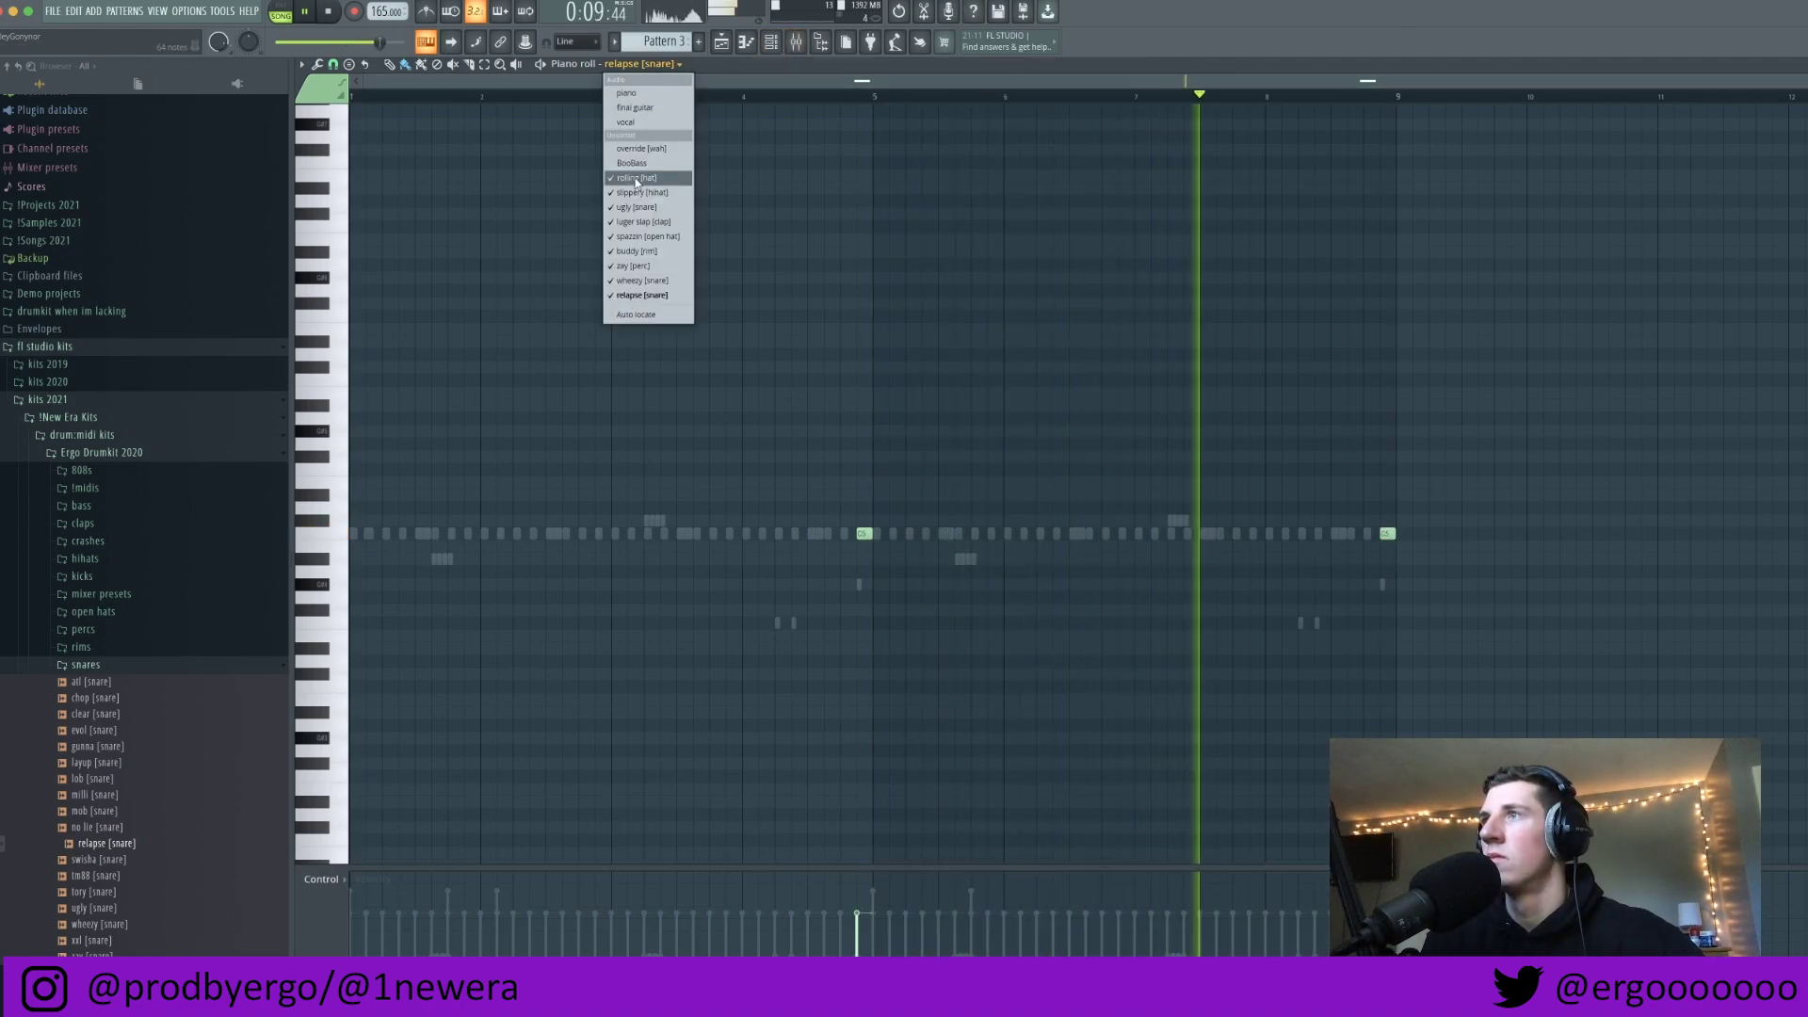
{"action": "scroll", "coordinate": [718, 550], "scroll_direction": "up", "scroll_amount": 1}
{"action": "left_click", "coordinate": [733, 532]}
{"action": "left_click", "coordinate": [781, 533]}
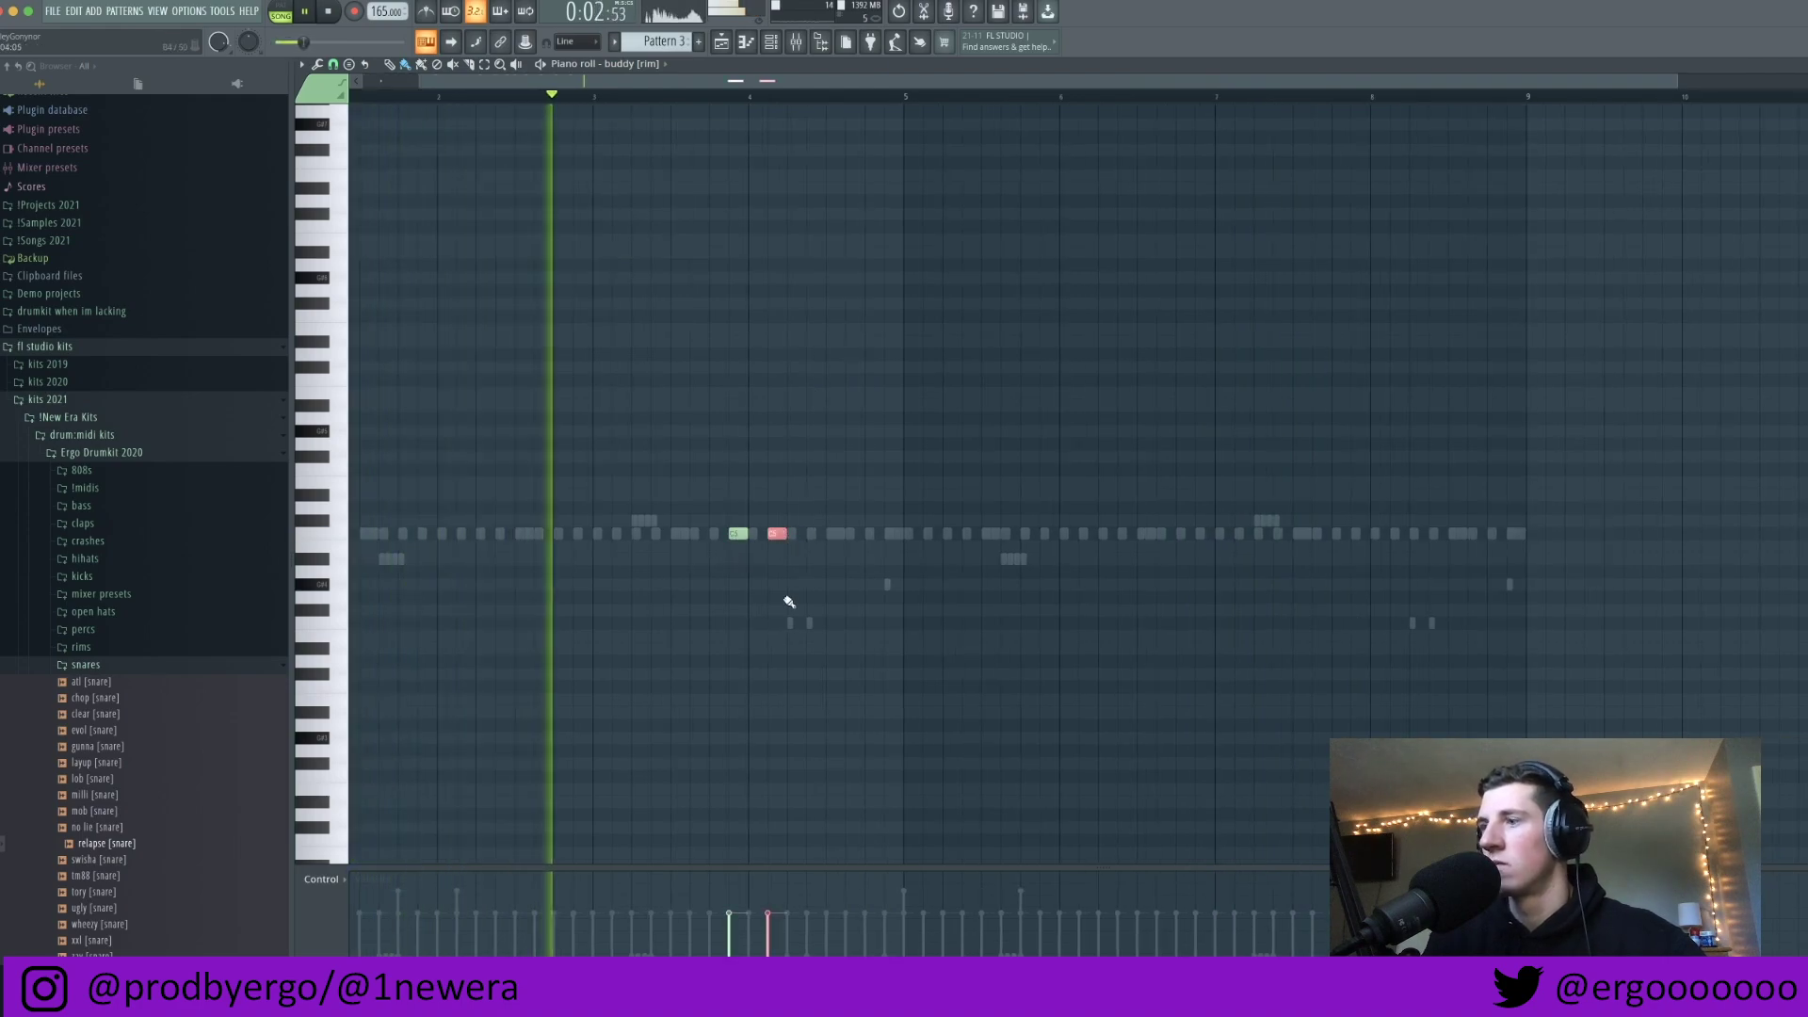
Step: Load the woodpecker [808] sample into the pattern and place a G#4 note at the start of bar 1 in its piano roll
{"action": "scroll", "coordinate": [799, 622], "scroll_direction": "down", "scroll_amount": 1}
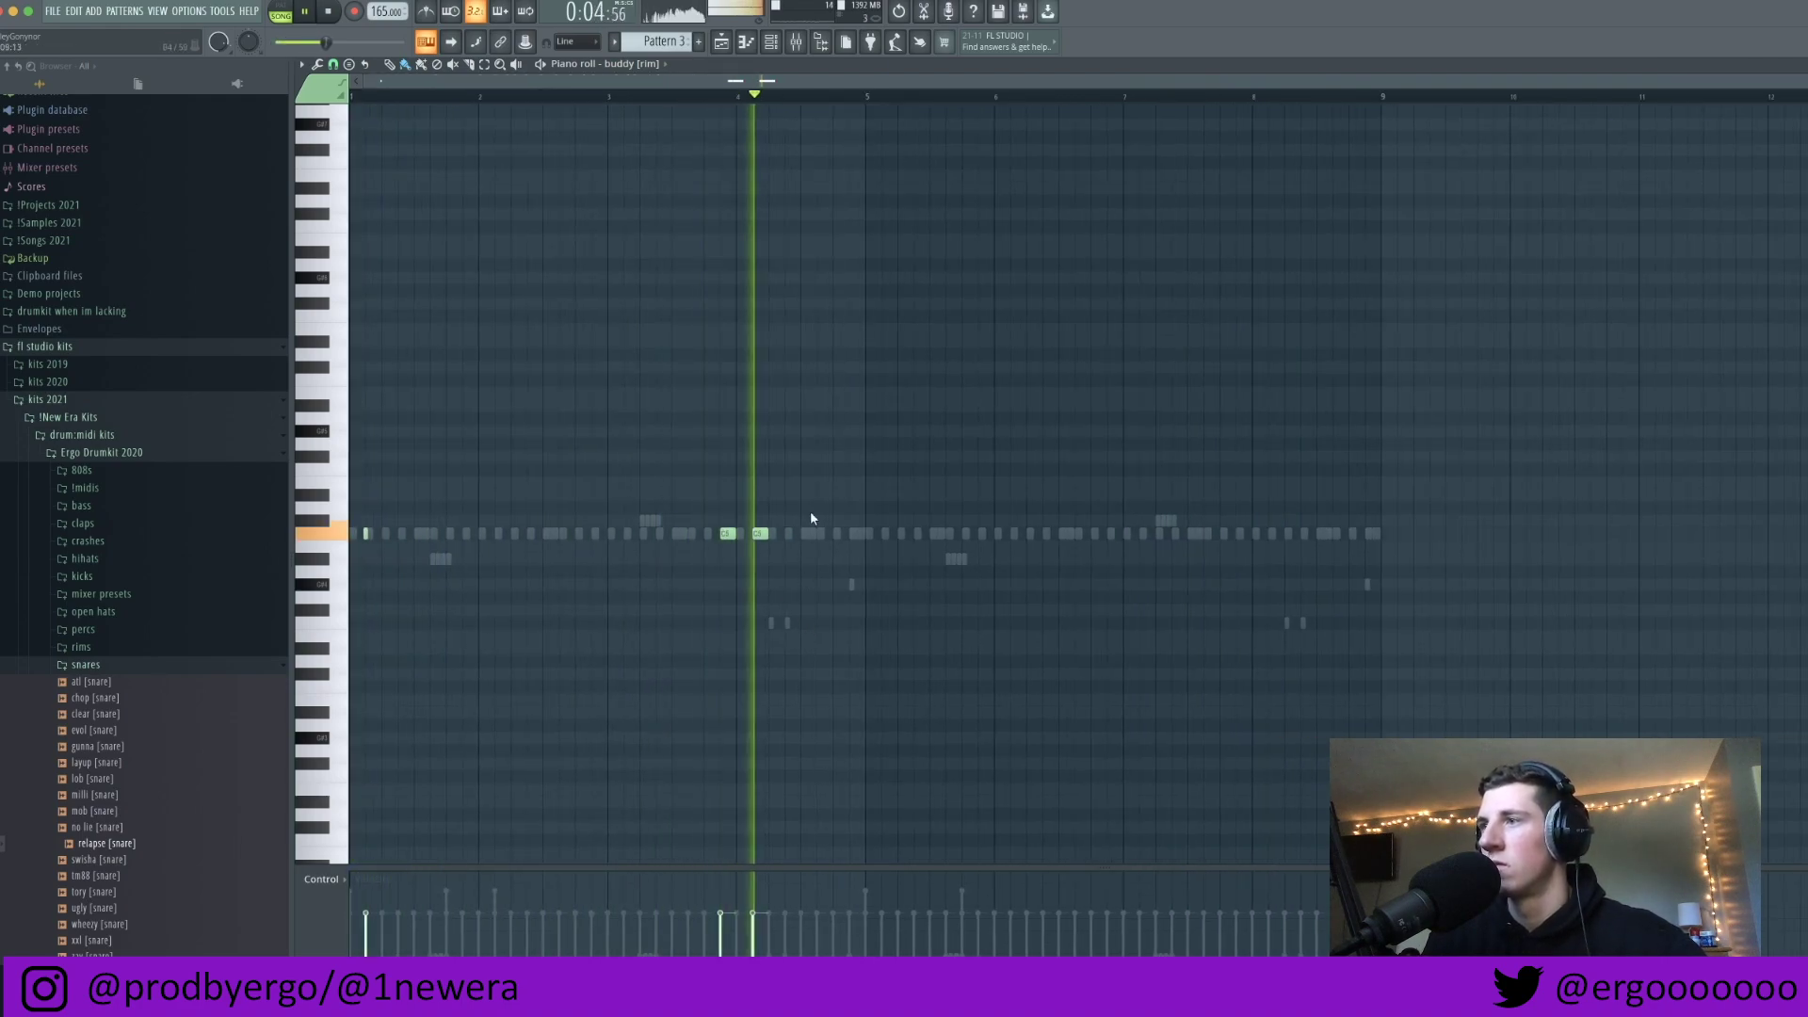
{"action": "key", "text": "F6"}
{"action": "key", "text": "F6"}
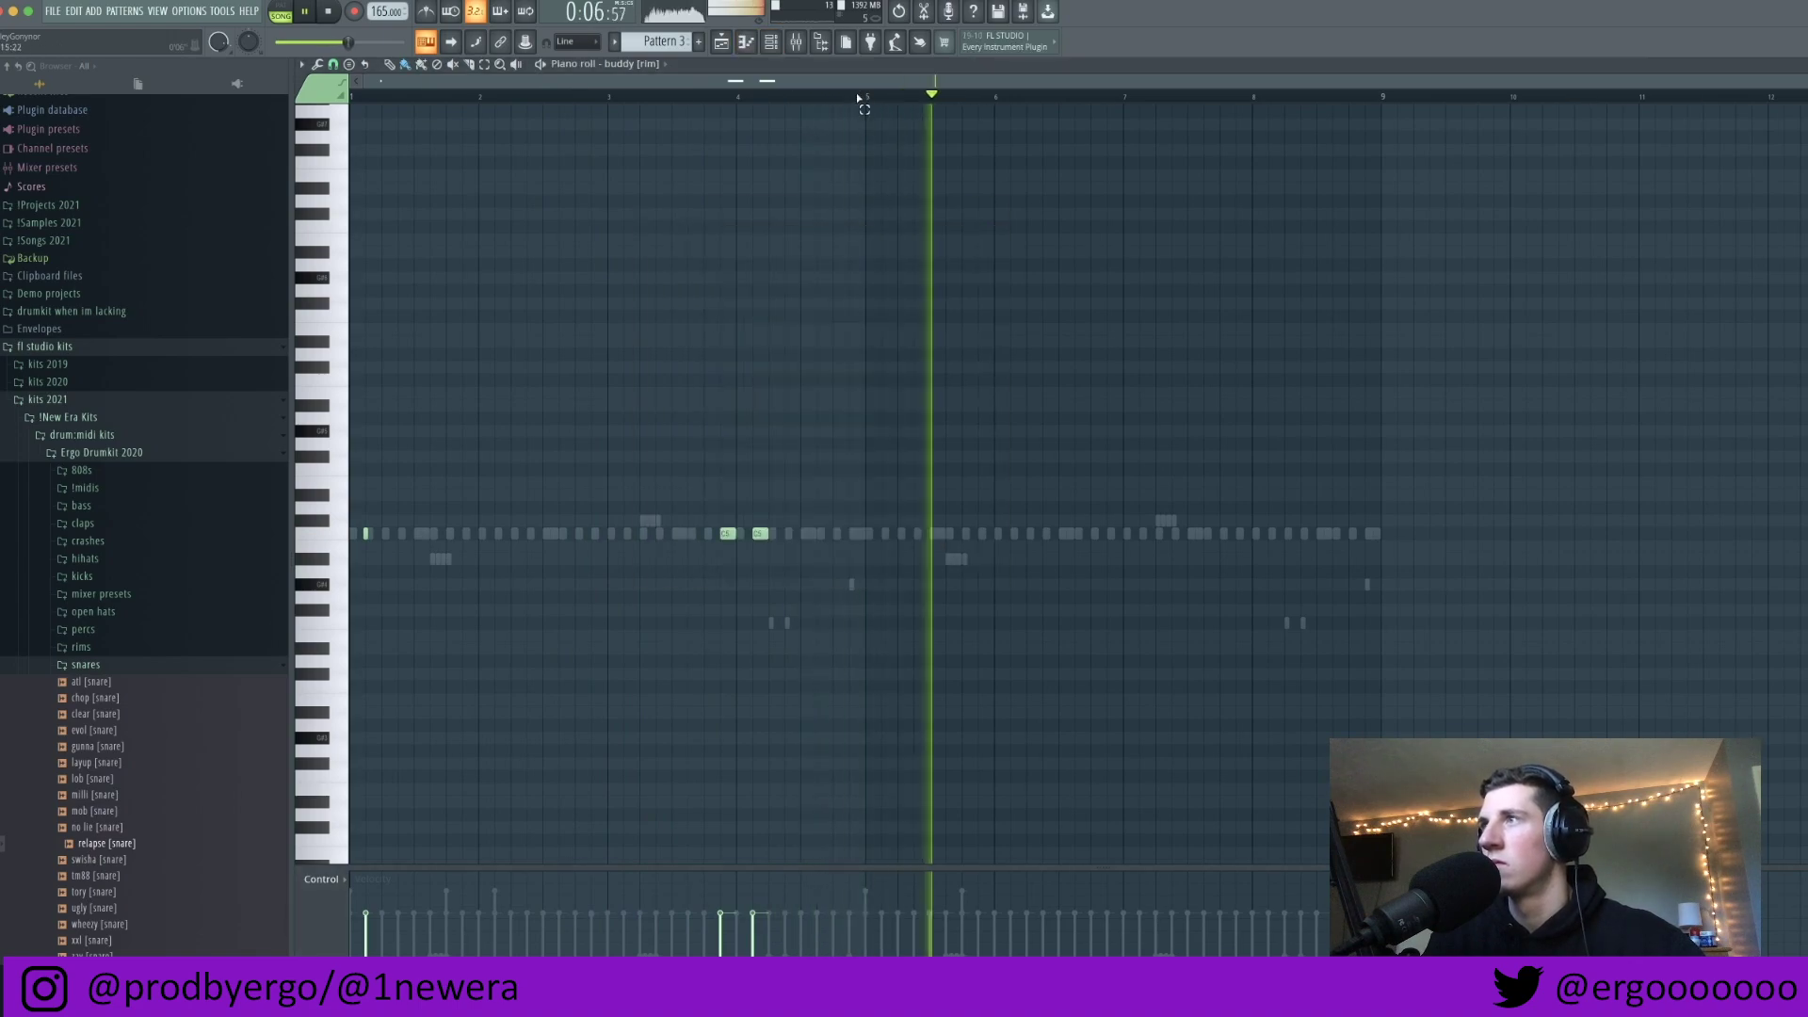
{"action": "key", "text": "ctrl+a"}
{"action": "key", "text": "space"}
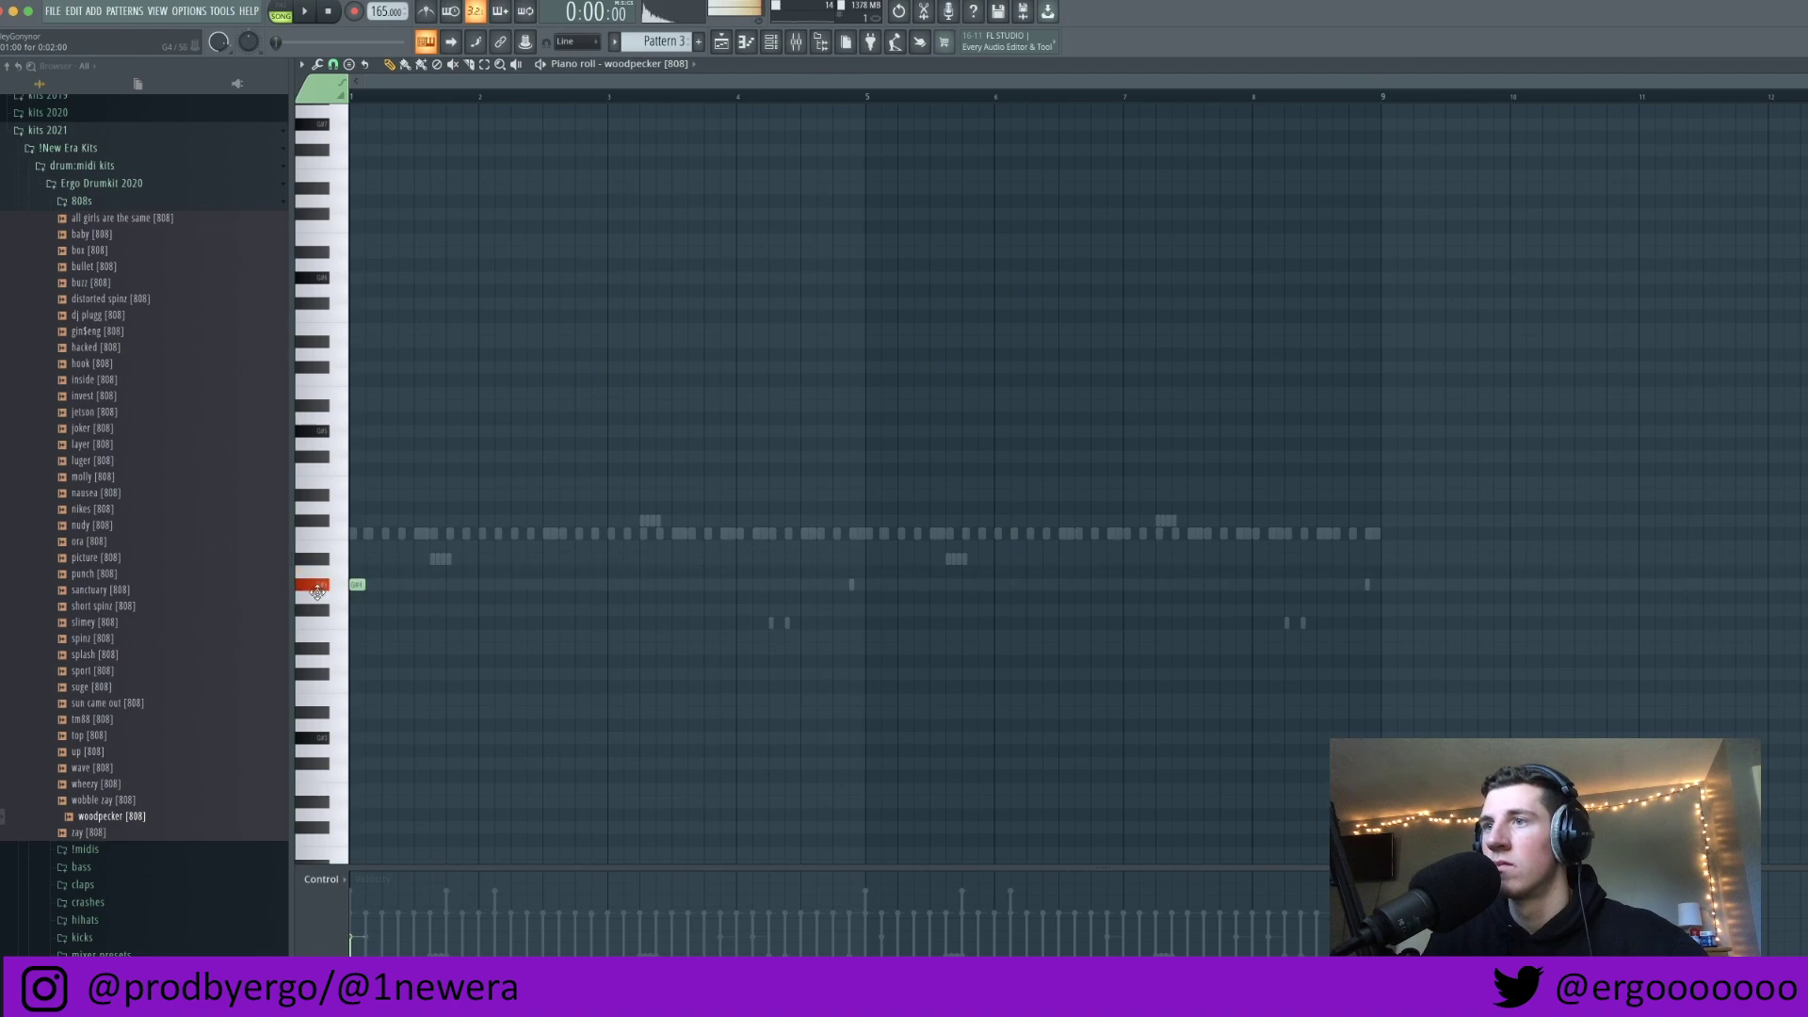
Step: Transpose the opening woodpecker [808] note up one octave to G#5 and audition it
{"action": "key", "text": "space"}
{"action": "key", "text": "space"}
{"action": "key", "text": "ctrl+a"}
{"action": "key", "text": "ctrl+Up"}
{"action": "key", "text": "space"}
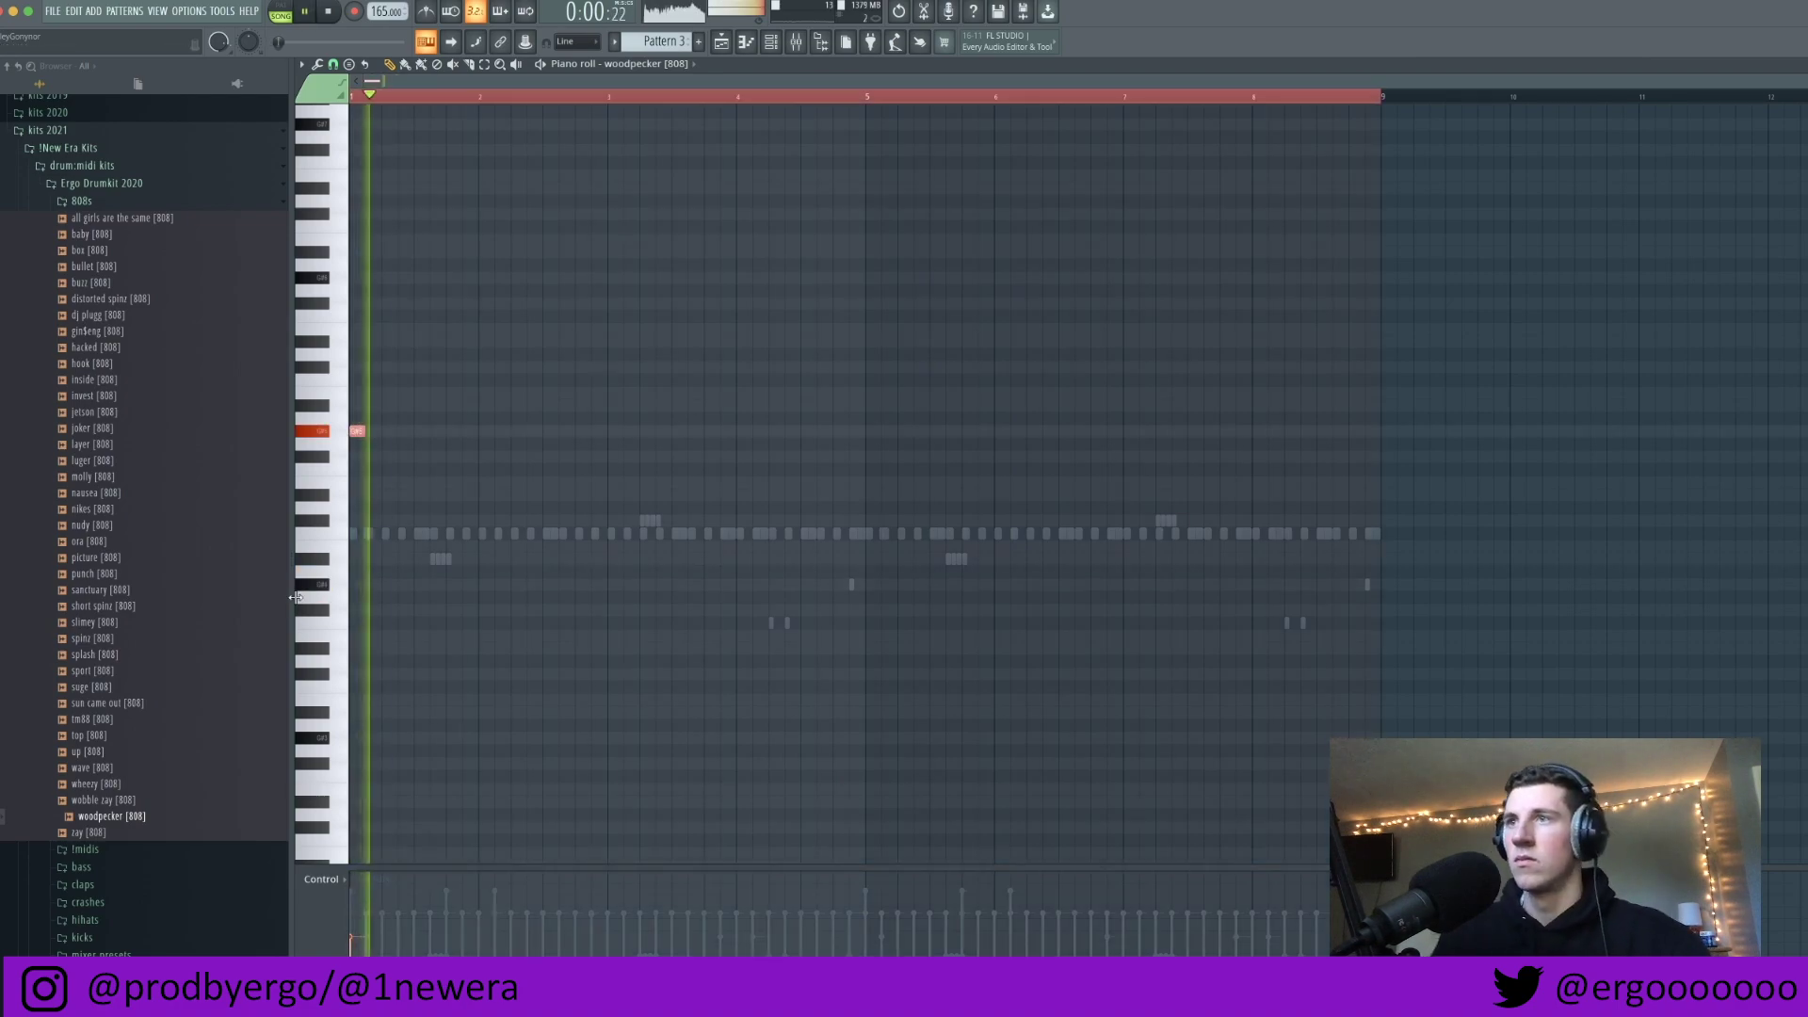
{"action": "key", "text": "space"}
{"action": "key", "text": "space"}
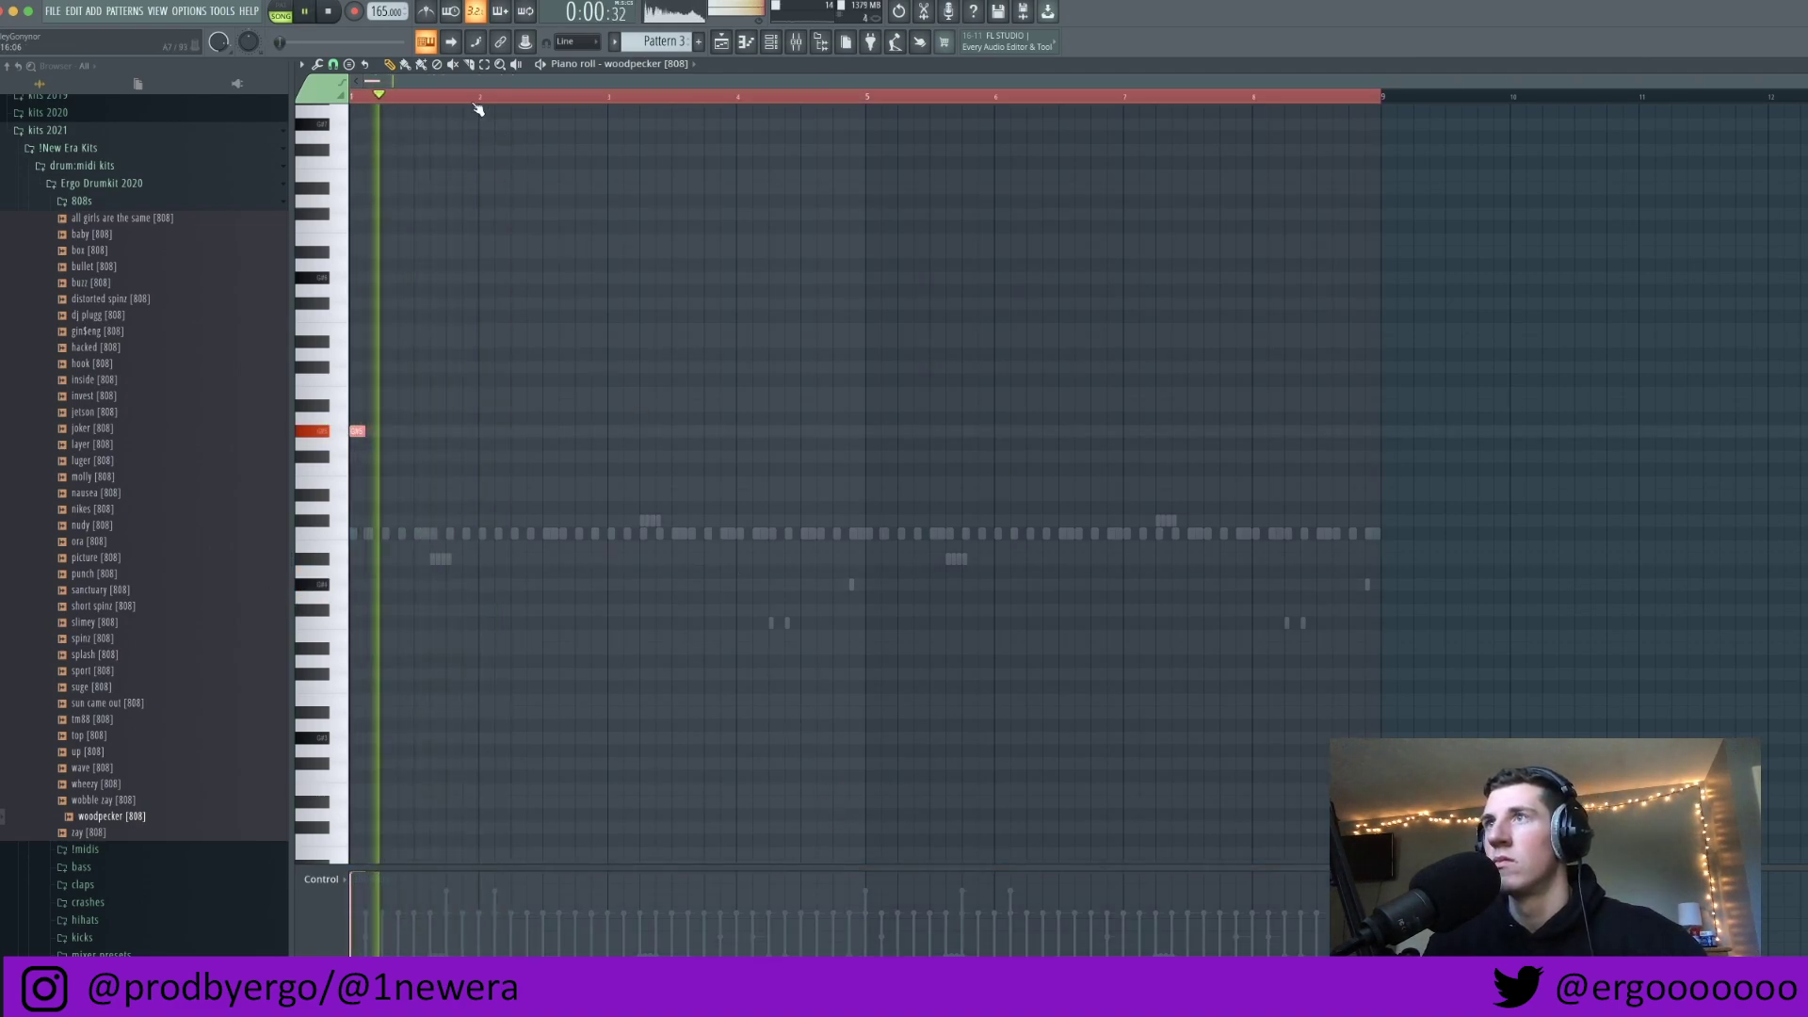
Step: Deselect the note and set the woodpecker [808] channel volume to about 64%
{"action": "key", "text": "ctrl+d"}
{"action": "key", "text": "space"}
{"action": "key", "text": "F6"}
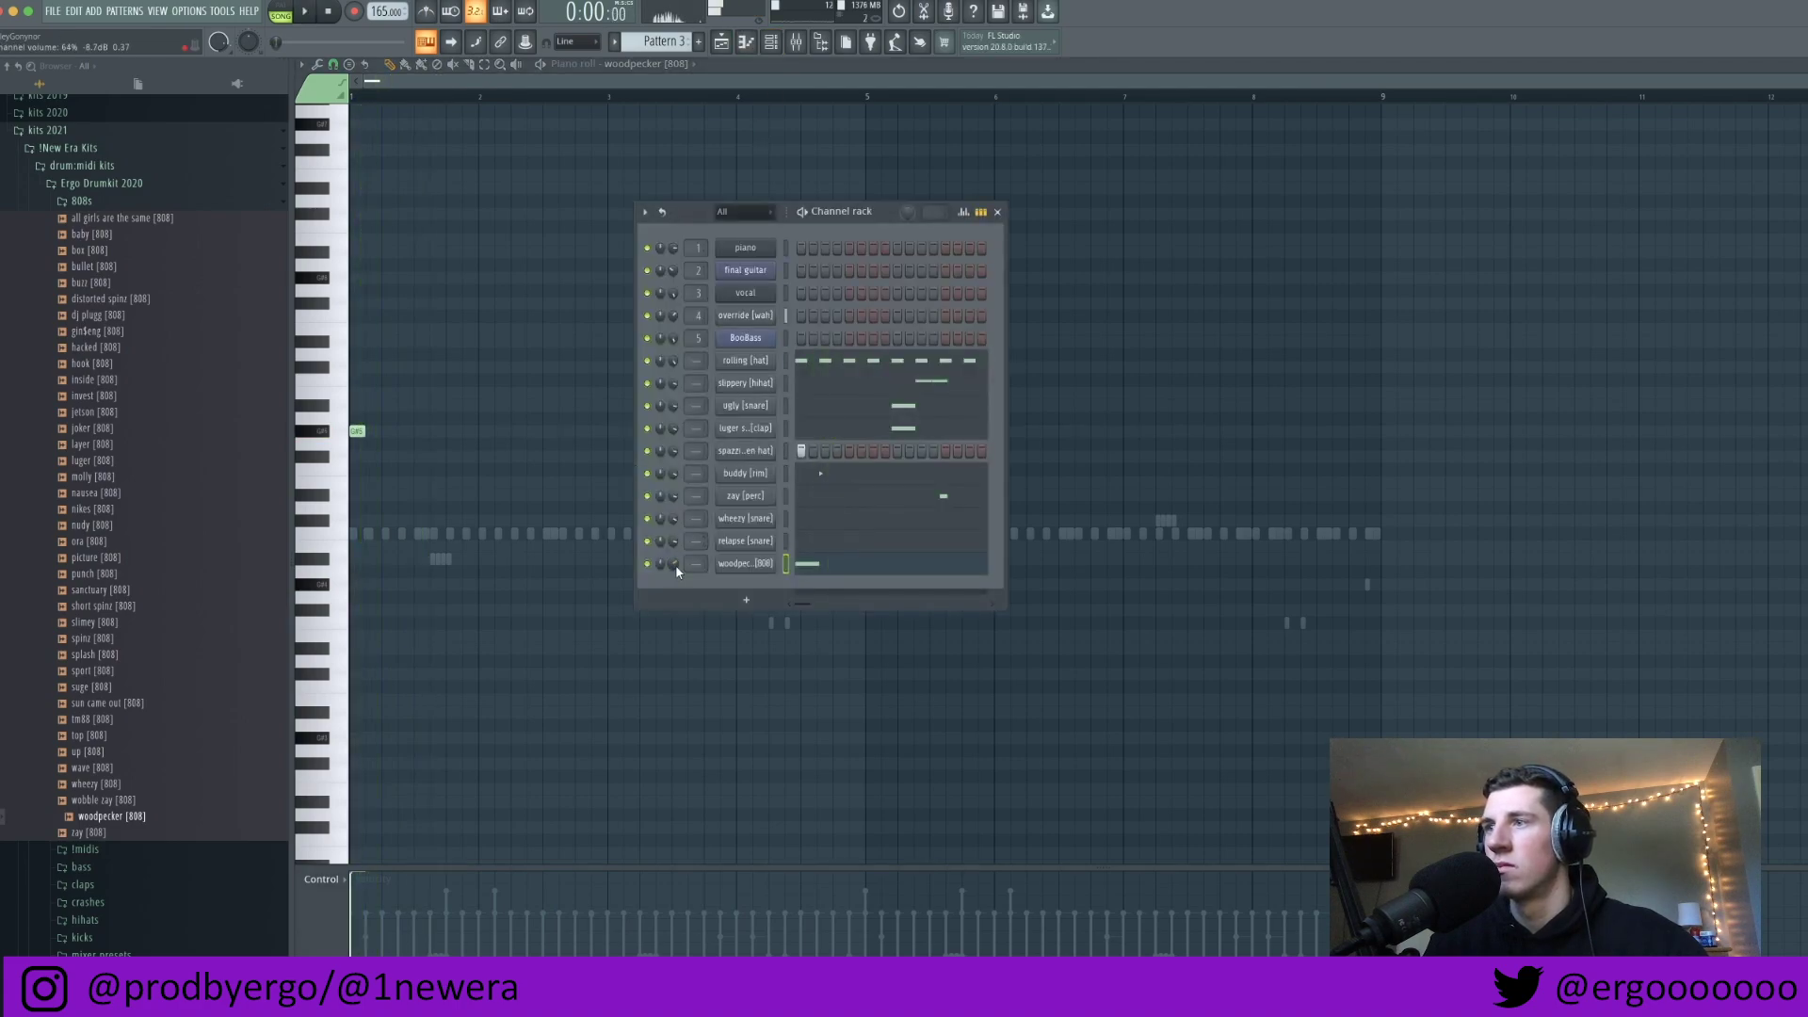
{"action": "key", "text": "space"}
{"action": "key", "text": "F6"}
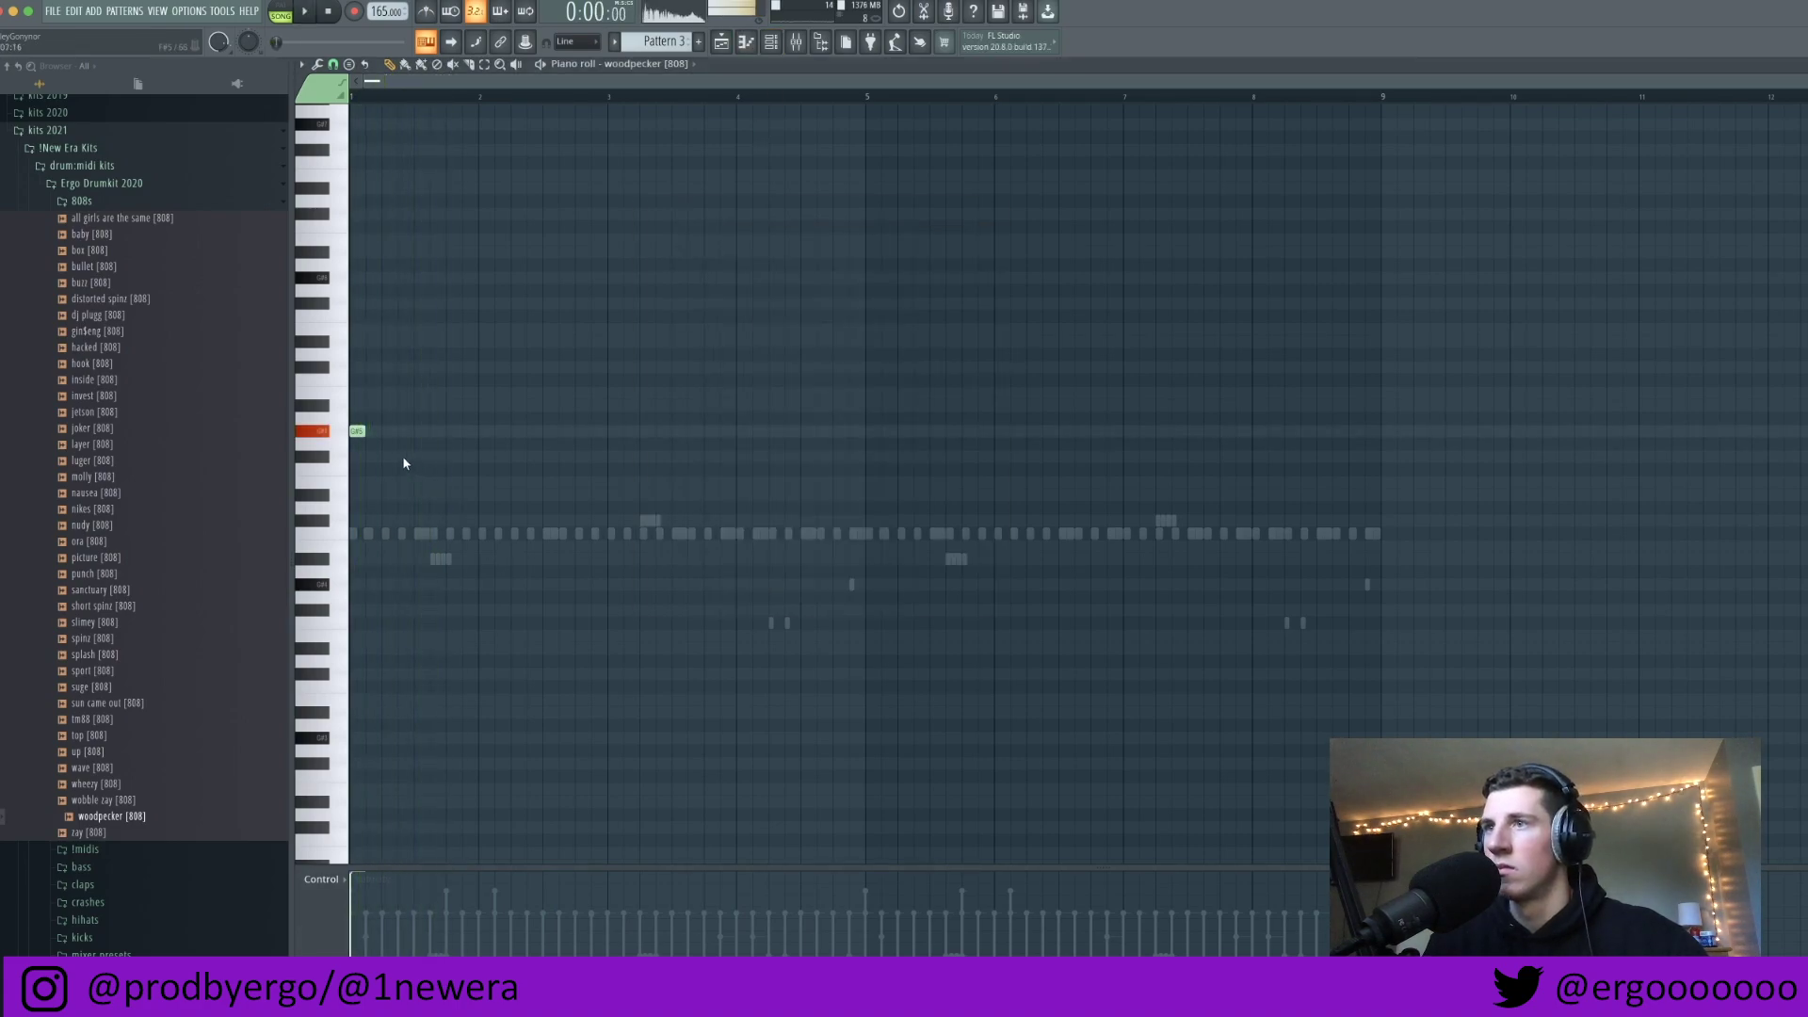
Step: Write the 808 line through bar 4: F#5 then E5 in bar 1, single E5 notes in bars 2 and 3, two in bar 4
{"action": "left_click", "coordinate": [452, 484]}
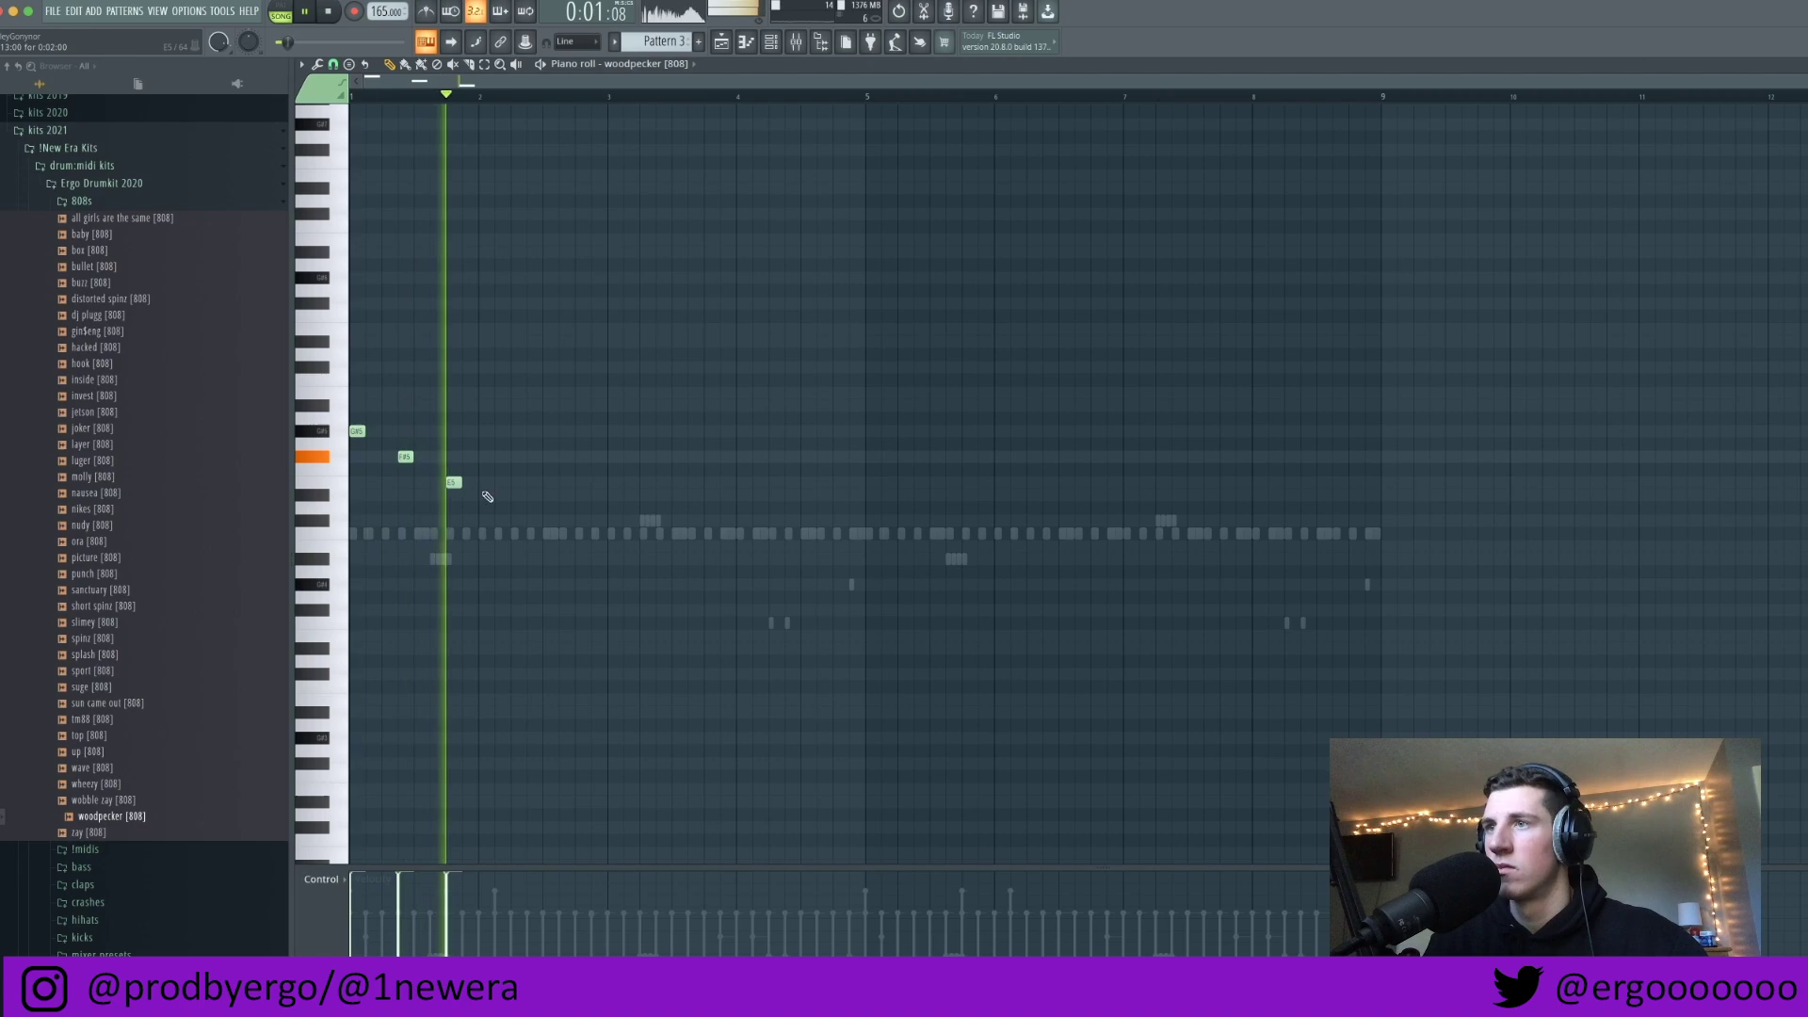
{"action": "left_click", "coordinate": [565, 484]}
{"action": "left_click", "coordinate": [646, 484]}
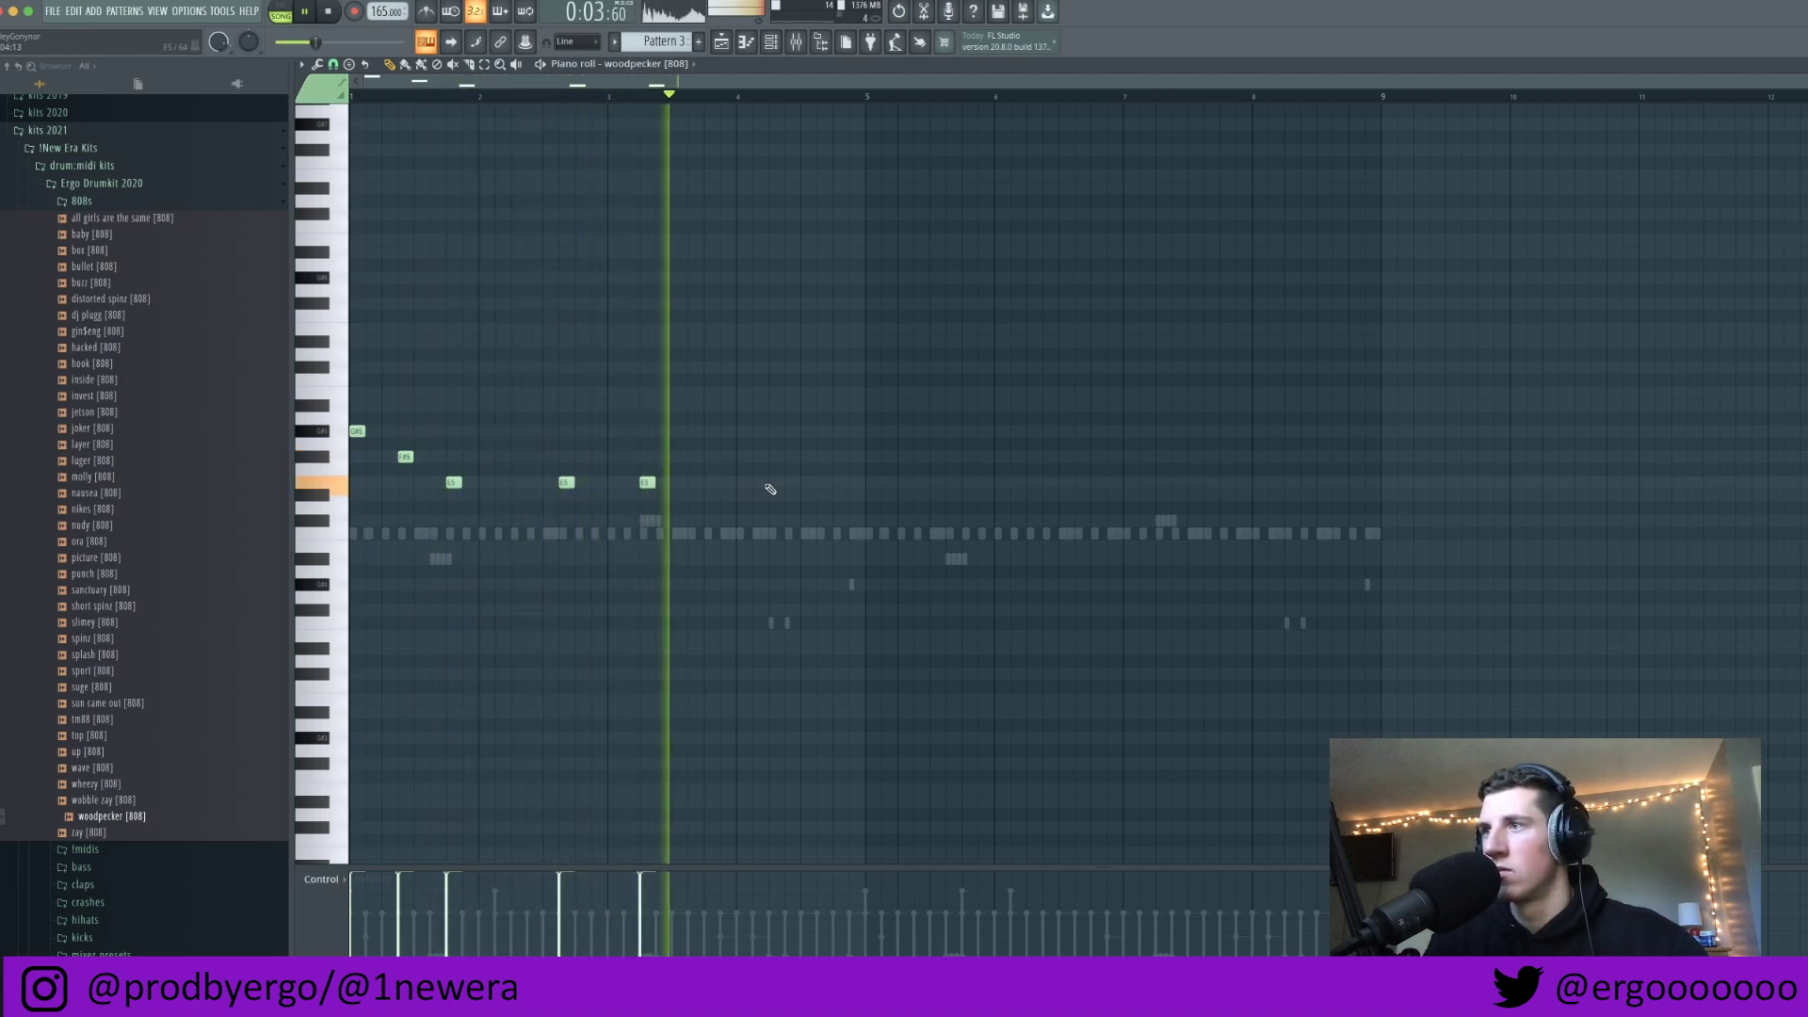
{"action": "left_click", "coordinate": [774, 484]}
{"action": "left_click", "coordinate": [822, 484]}
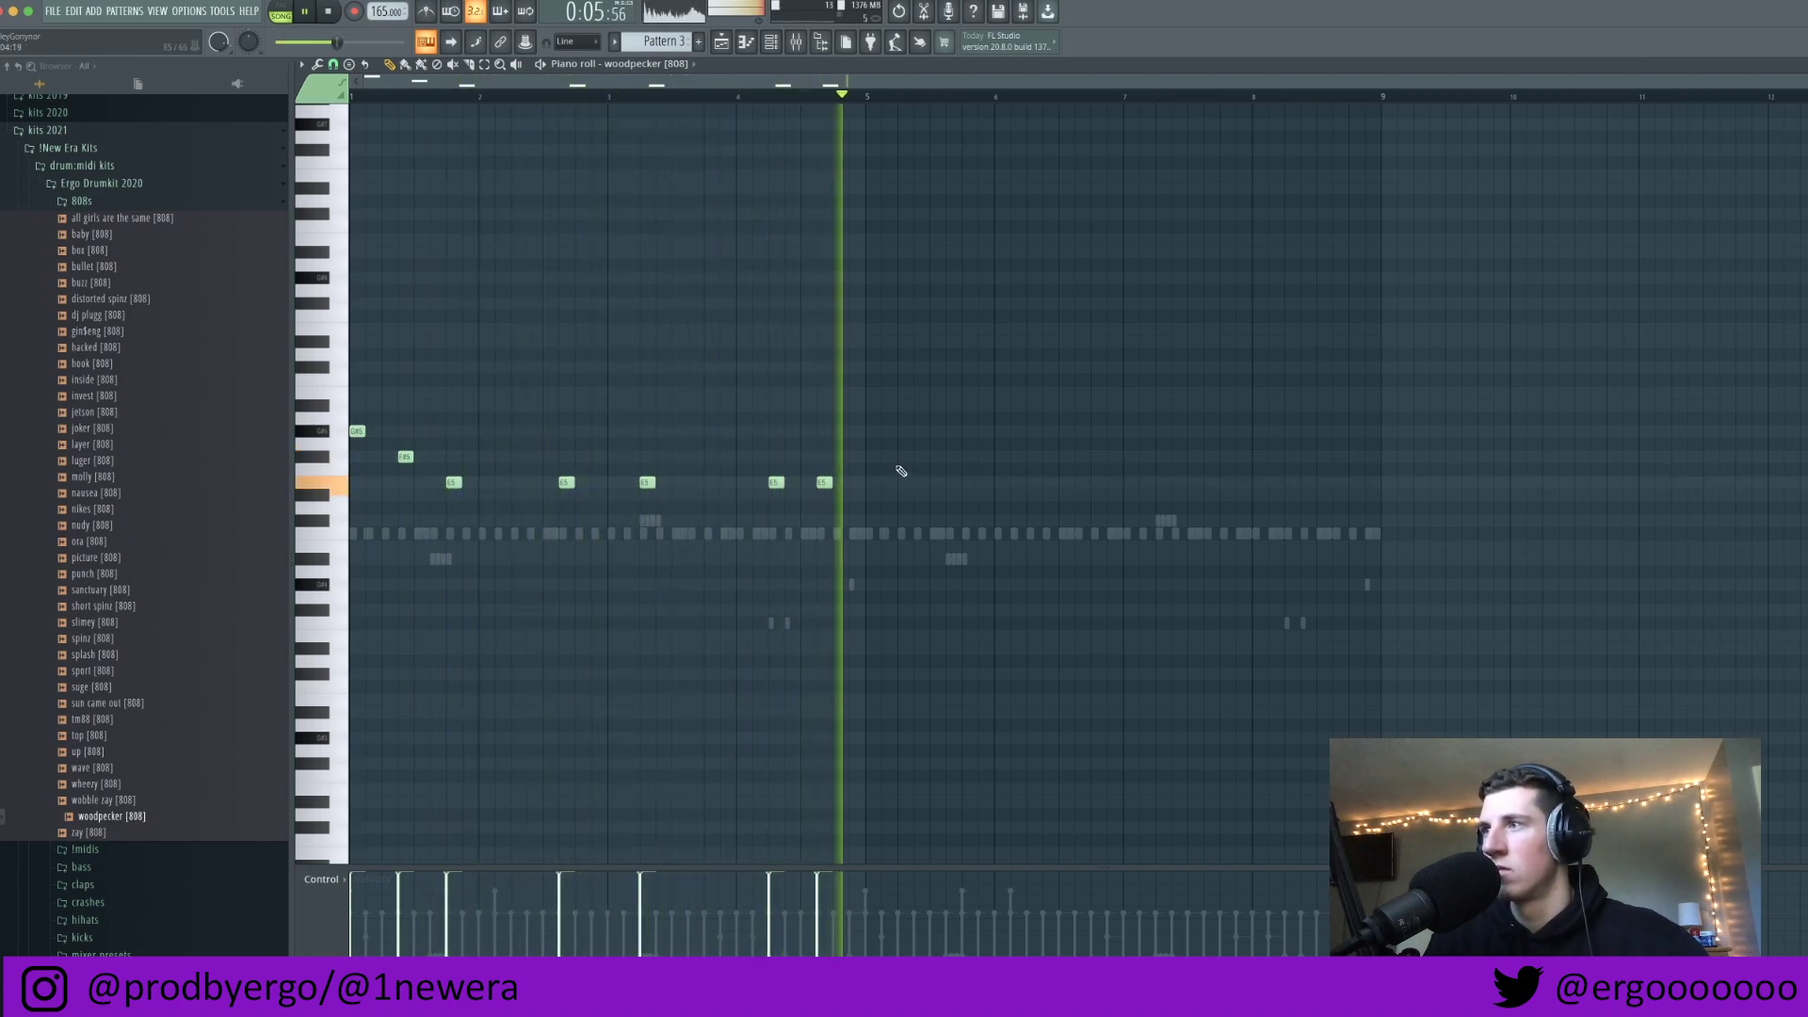
Step: Continue the 808 line with C#5 at the start of bar 5 and E5 notes late in bar 6, twice in bar 7 and once in bar 8
{"action": "key", "text": "space"}
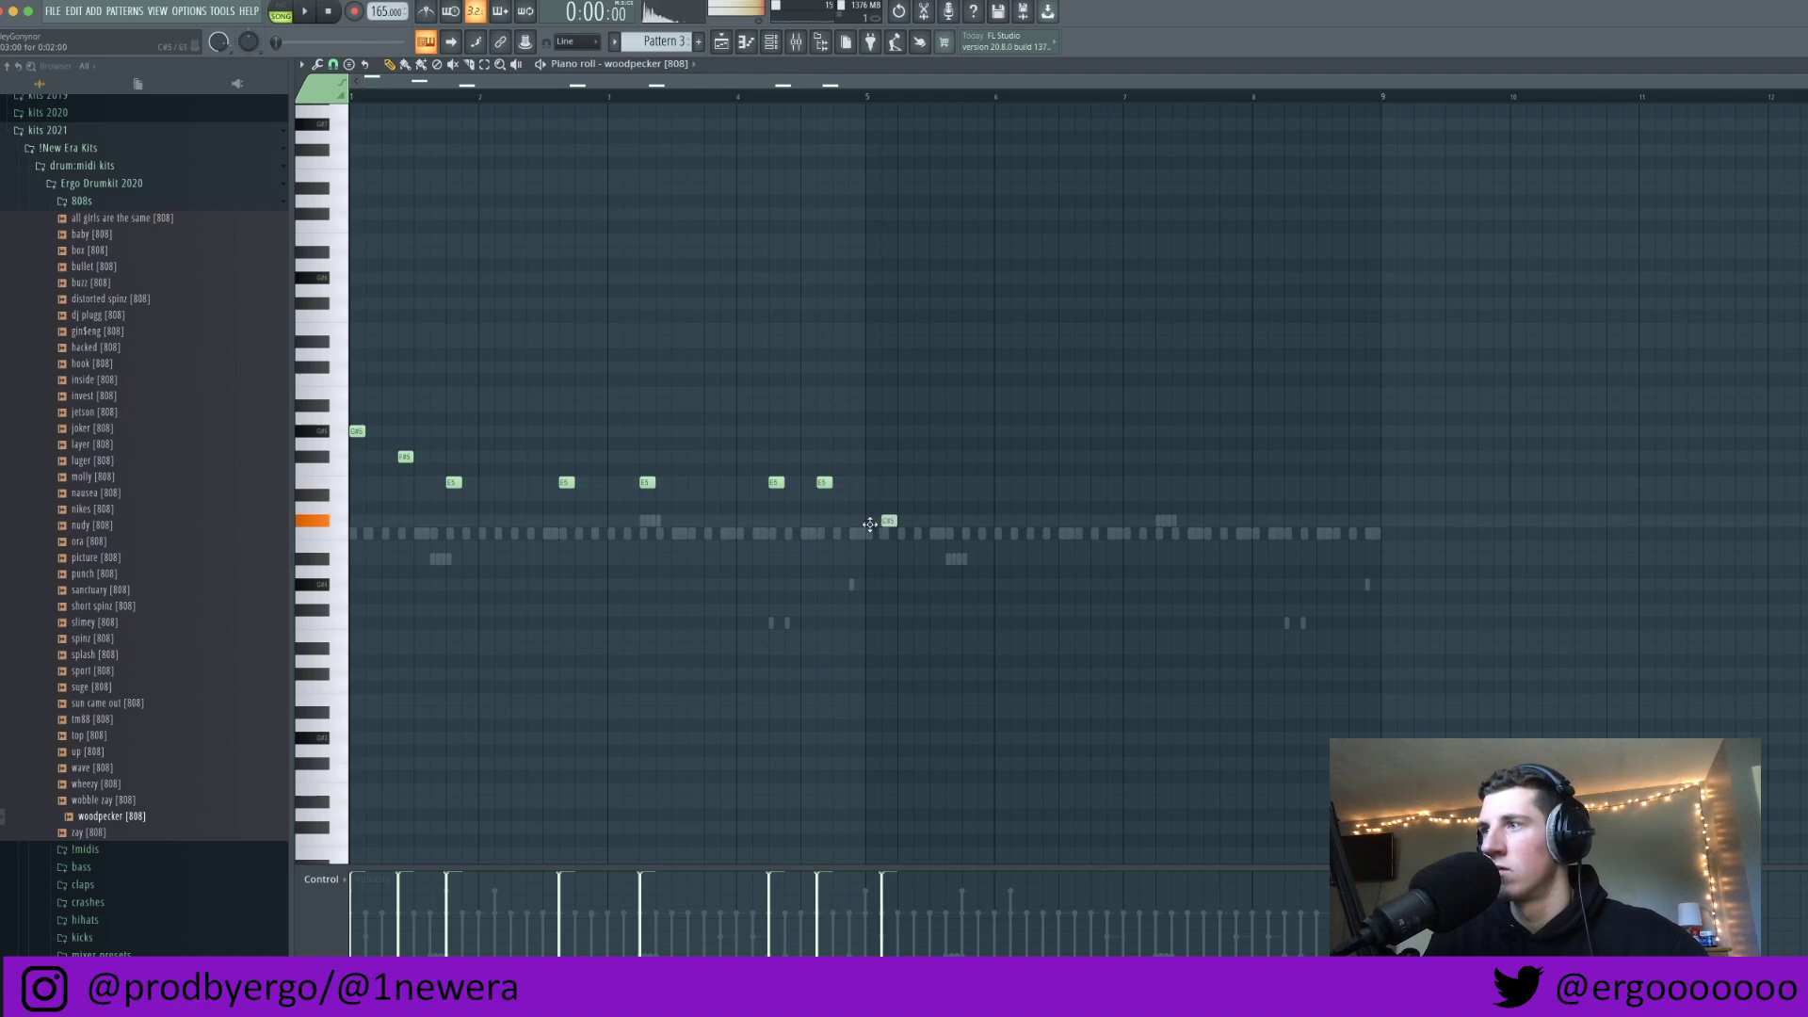
{"action": "key", "text": "space"}
{"action": "left_click", "coordinate": [867, 90]}
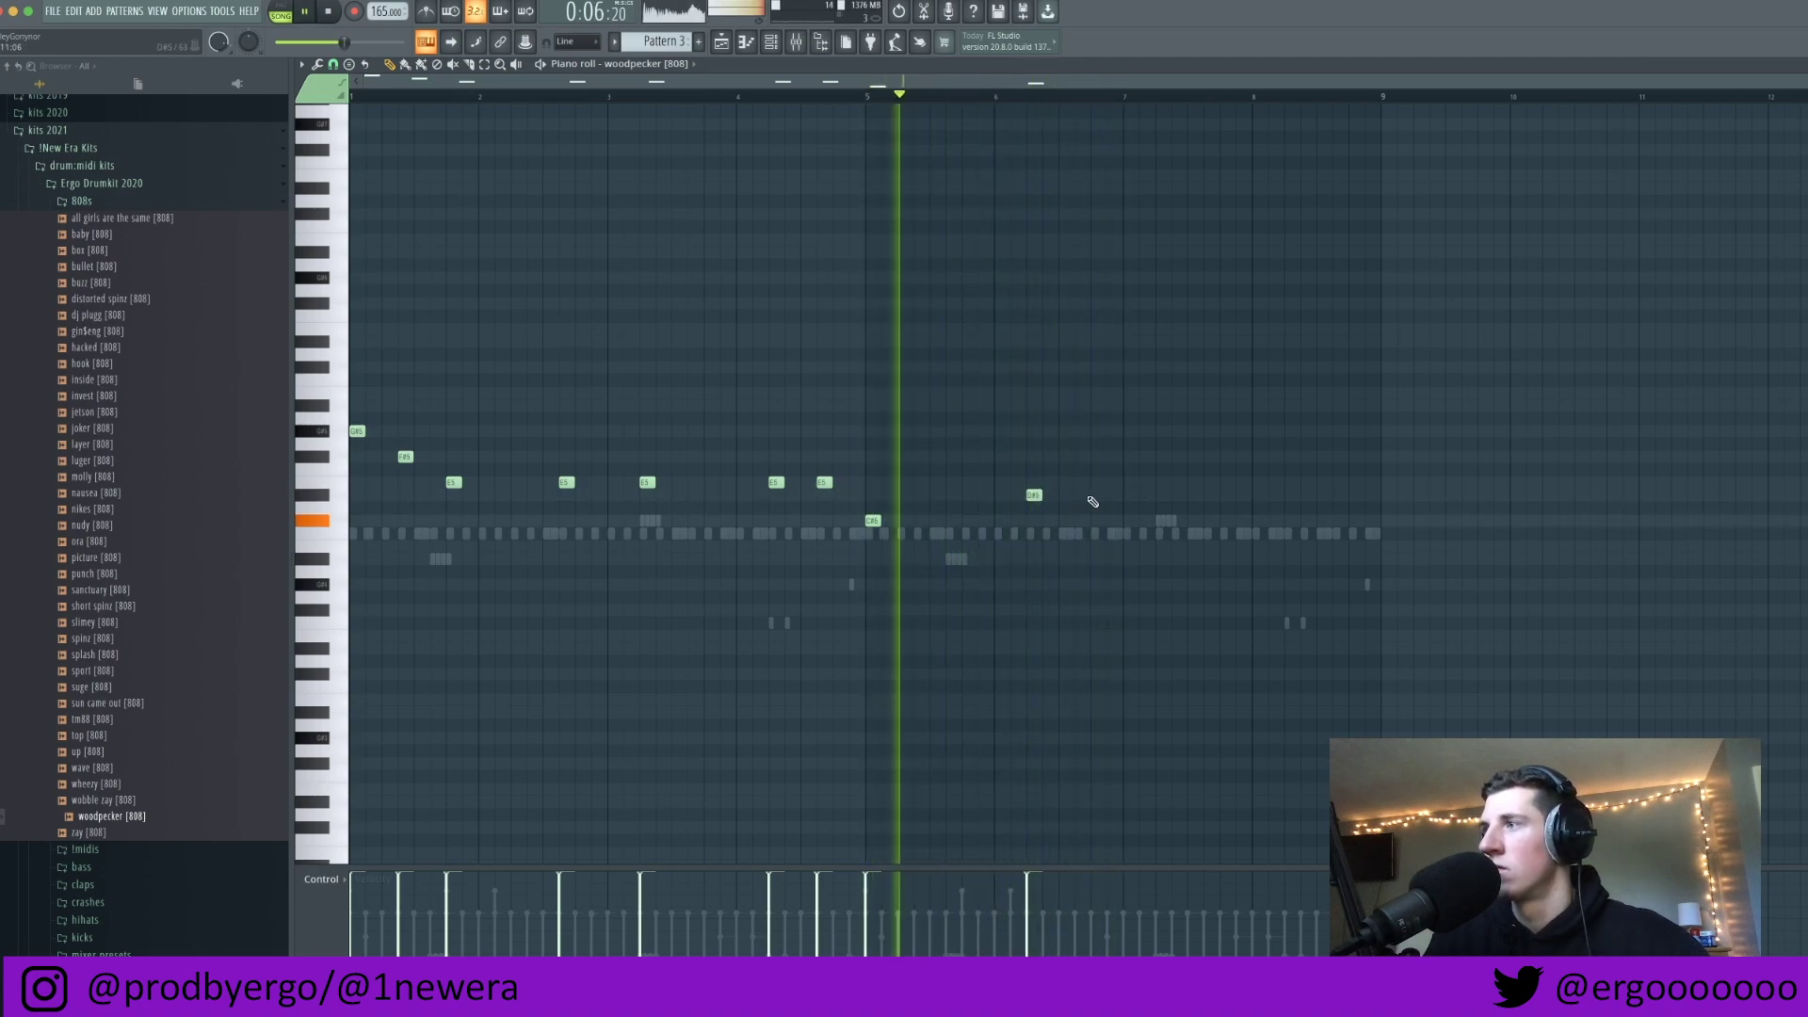
{"action": "left_click", "coordinate": [1078, 482]}
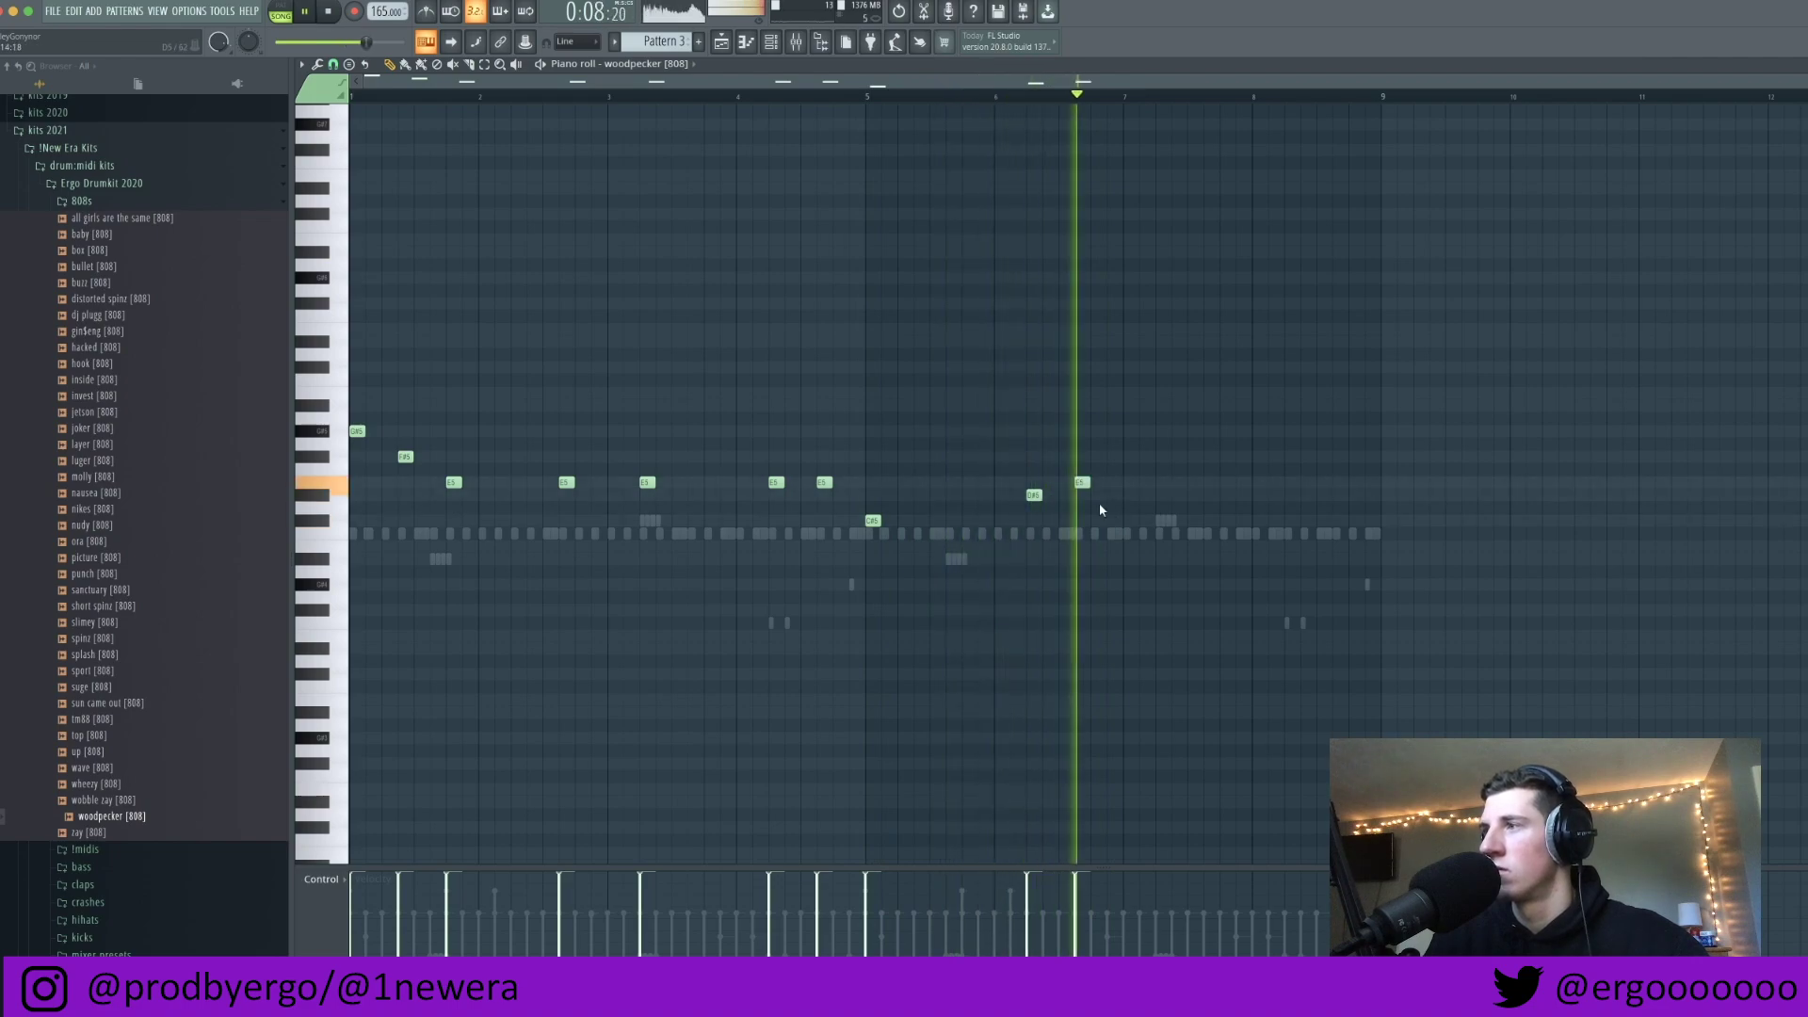
{"action": "key", "text": "space"}
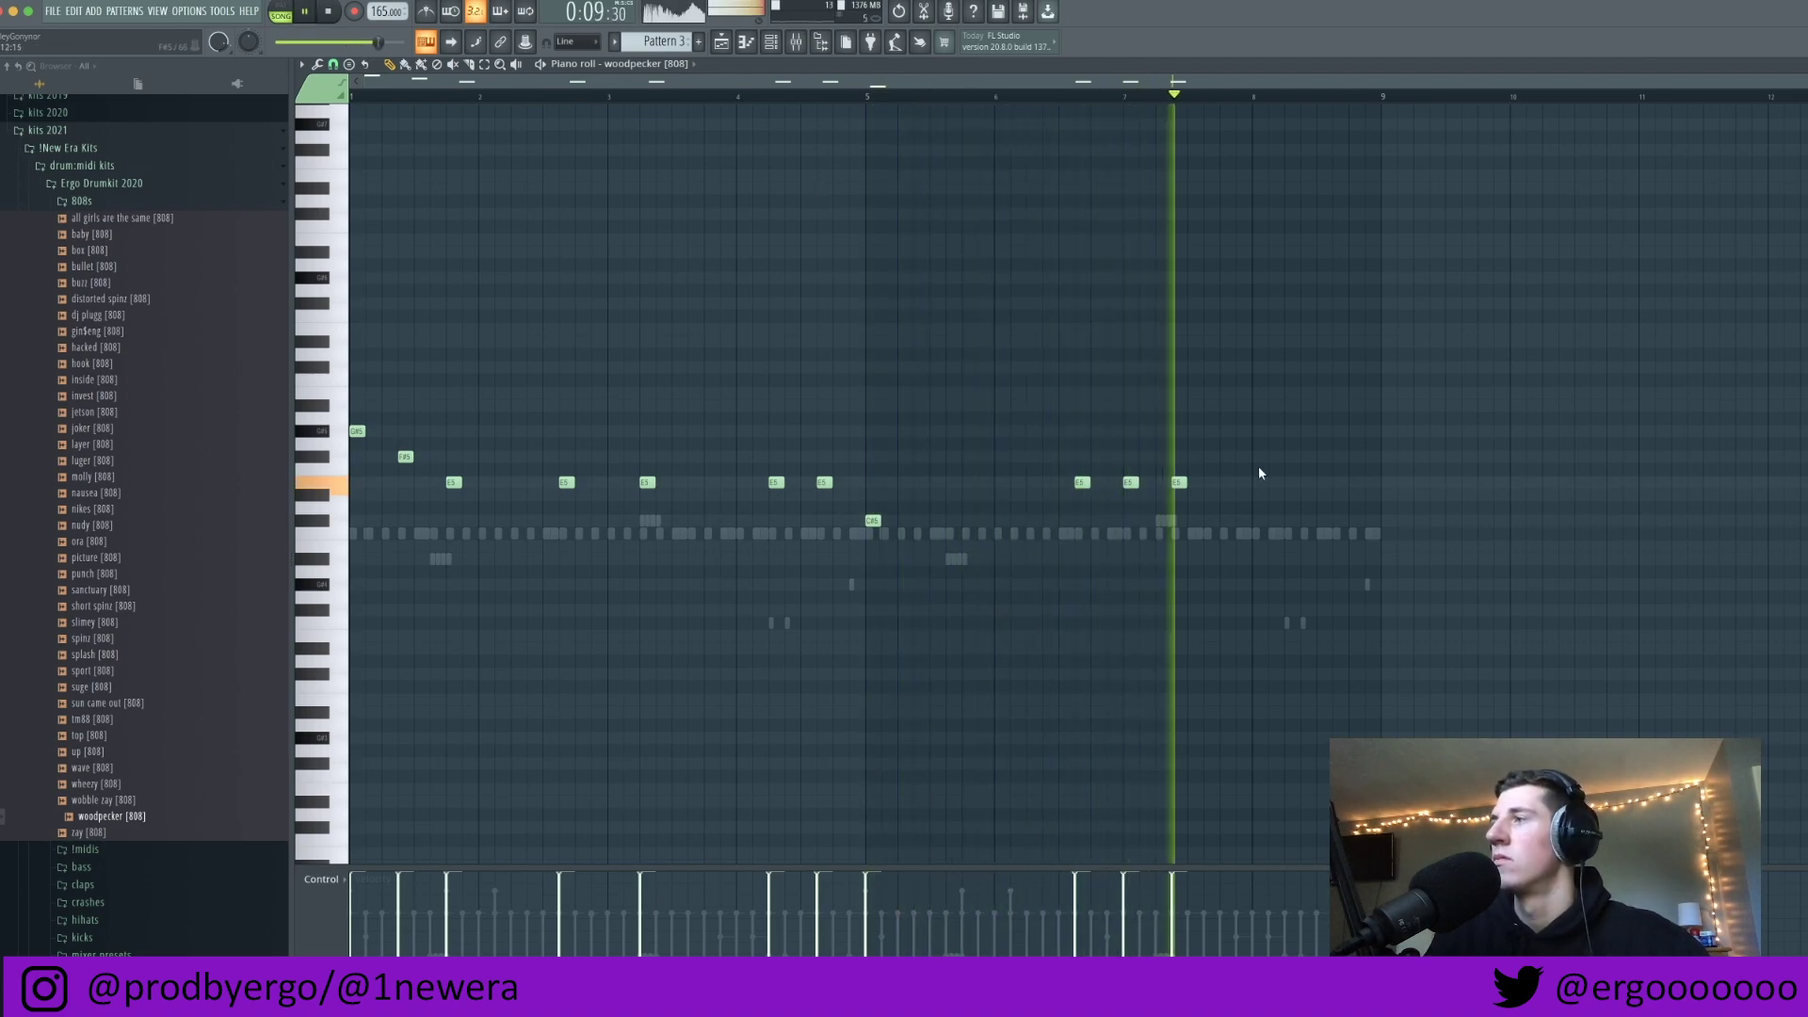
{"action": "scroll", "coordinate": [1290, 475], "scroll_direction": "up", "scroll_amount": 2}
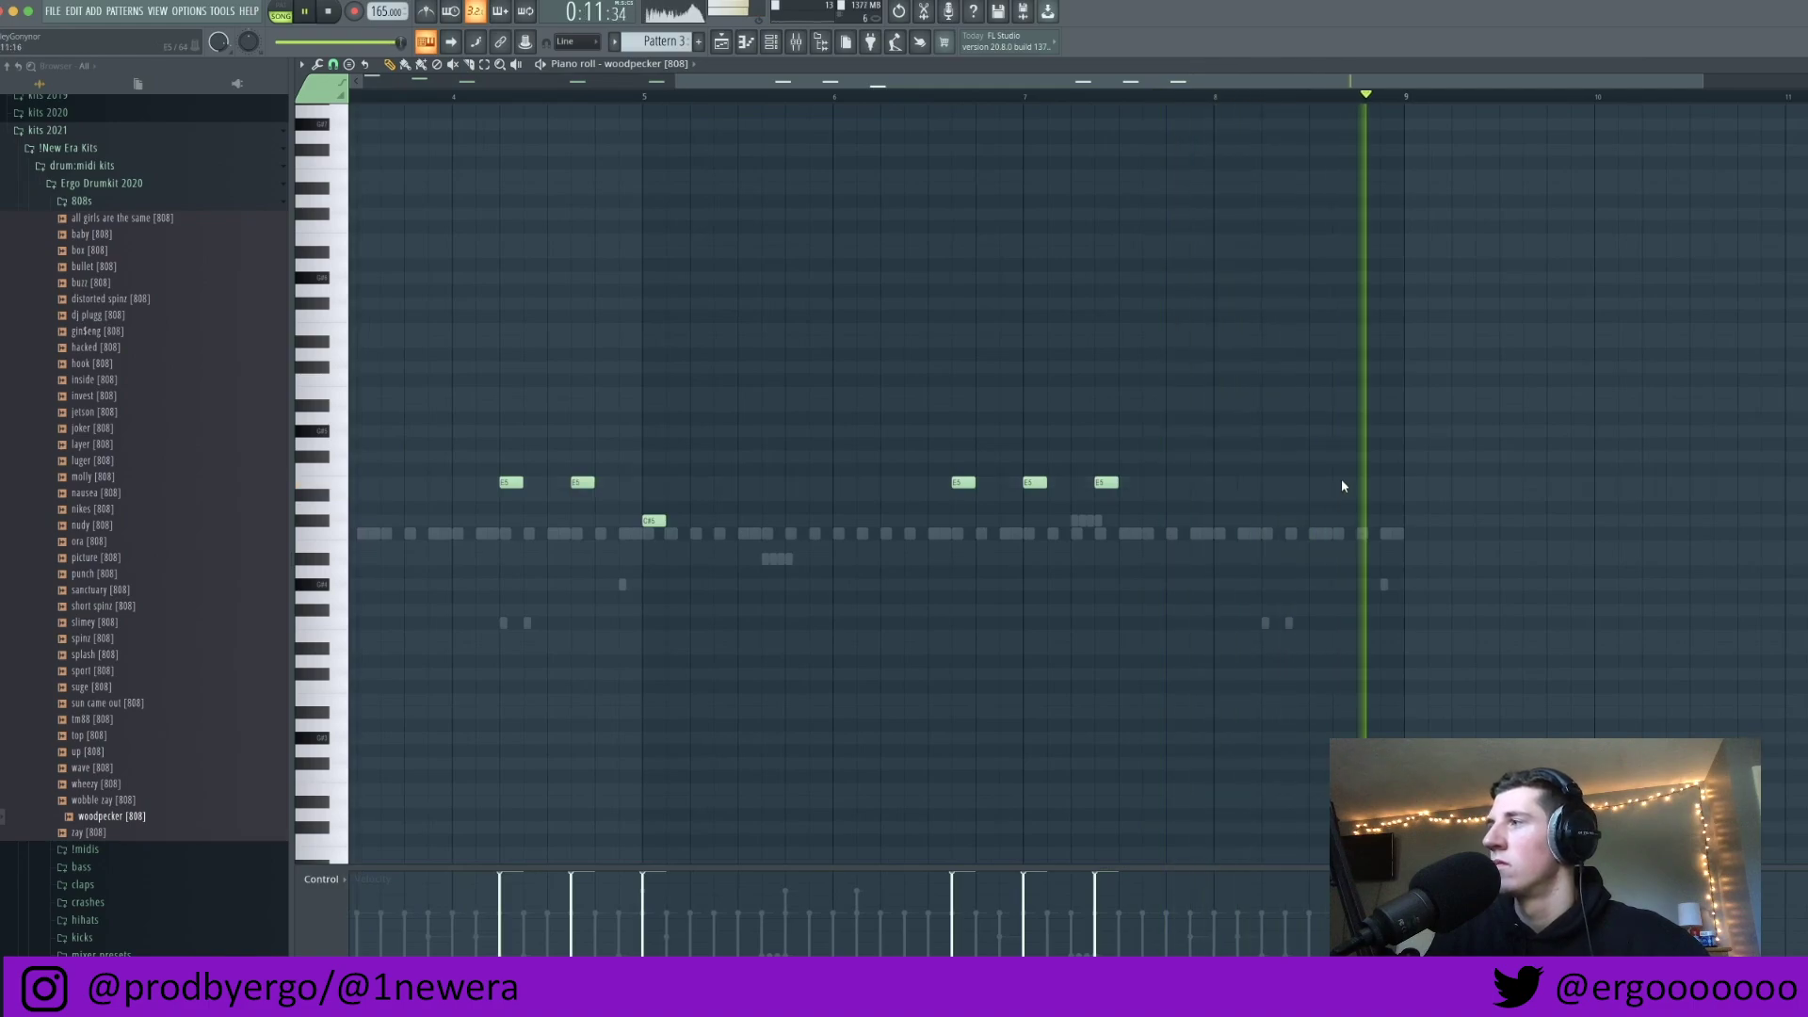
{"action": "scroll", "coordinate": [1266, 484], "scroll_direction": "down", "scroll_amount": 2}
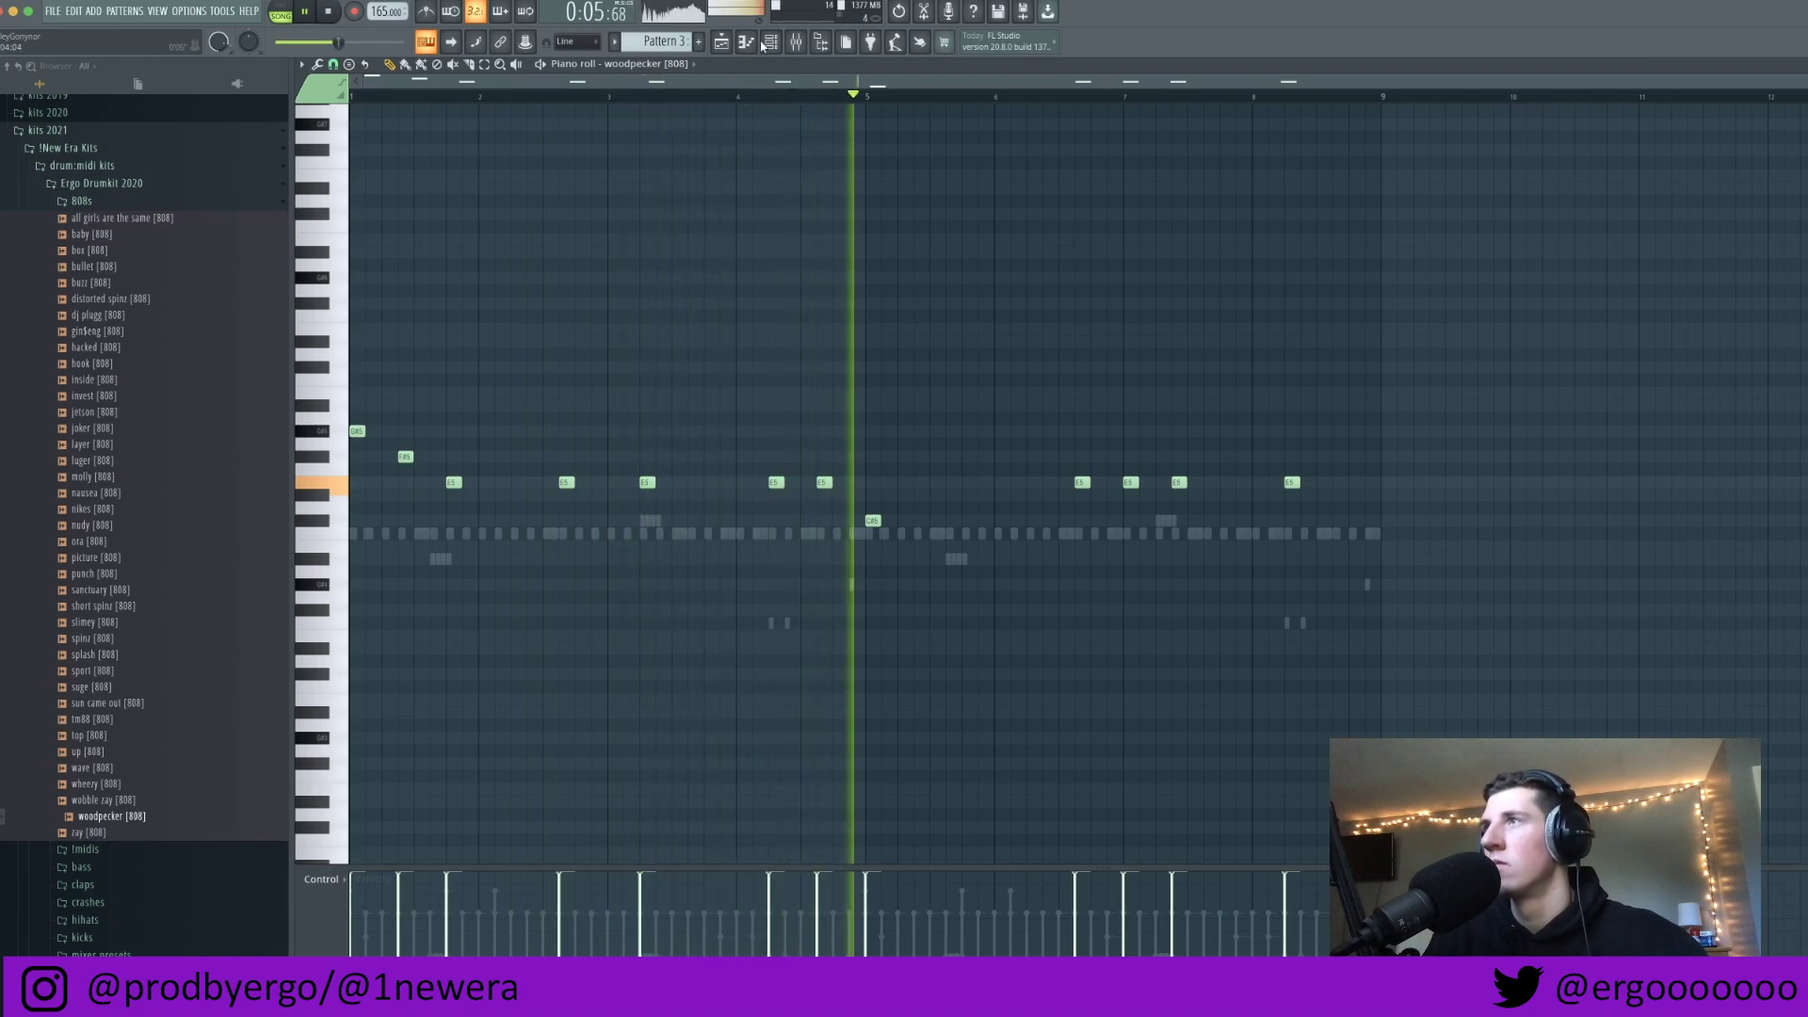
Step: Load the exposed [kick] sample as a new channel and place a C5 note at the start of bar 1
{"action": "key", "text": "F6"}
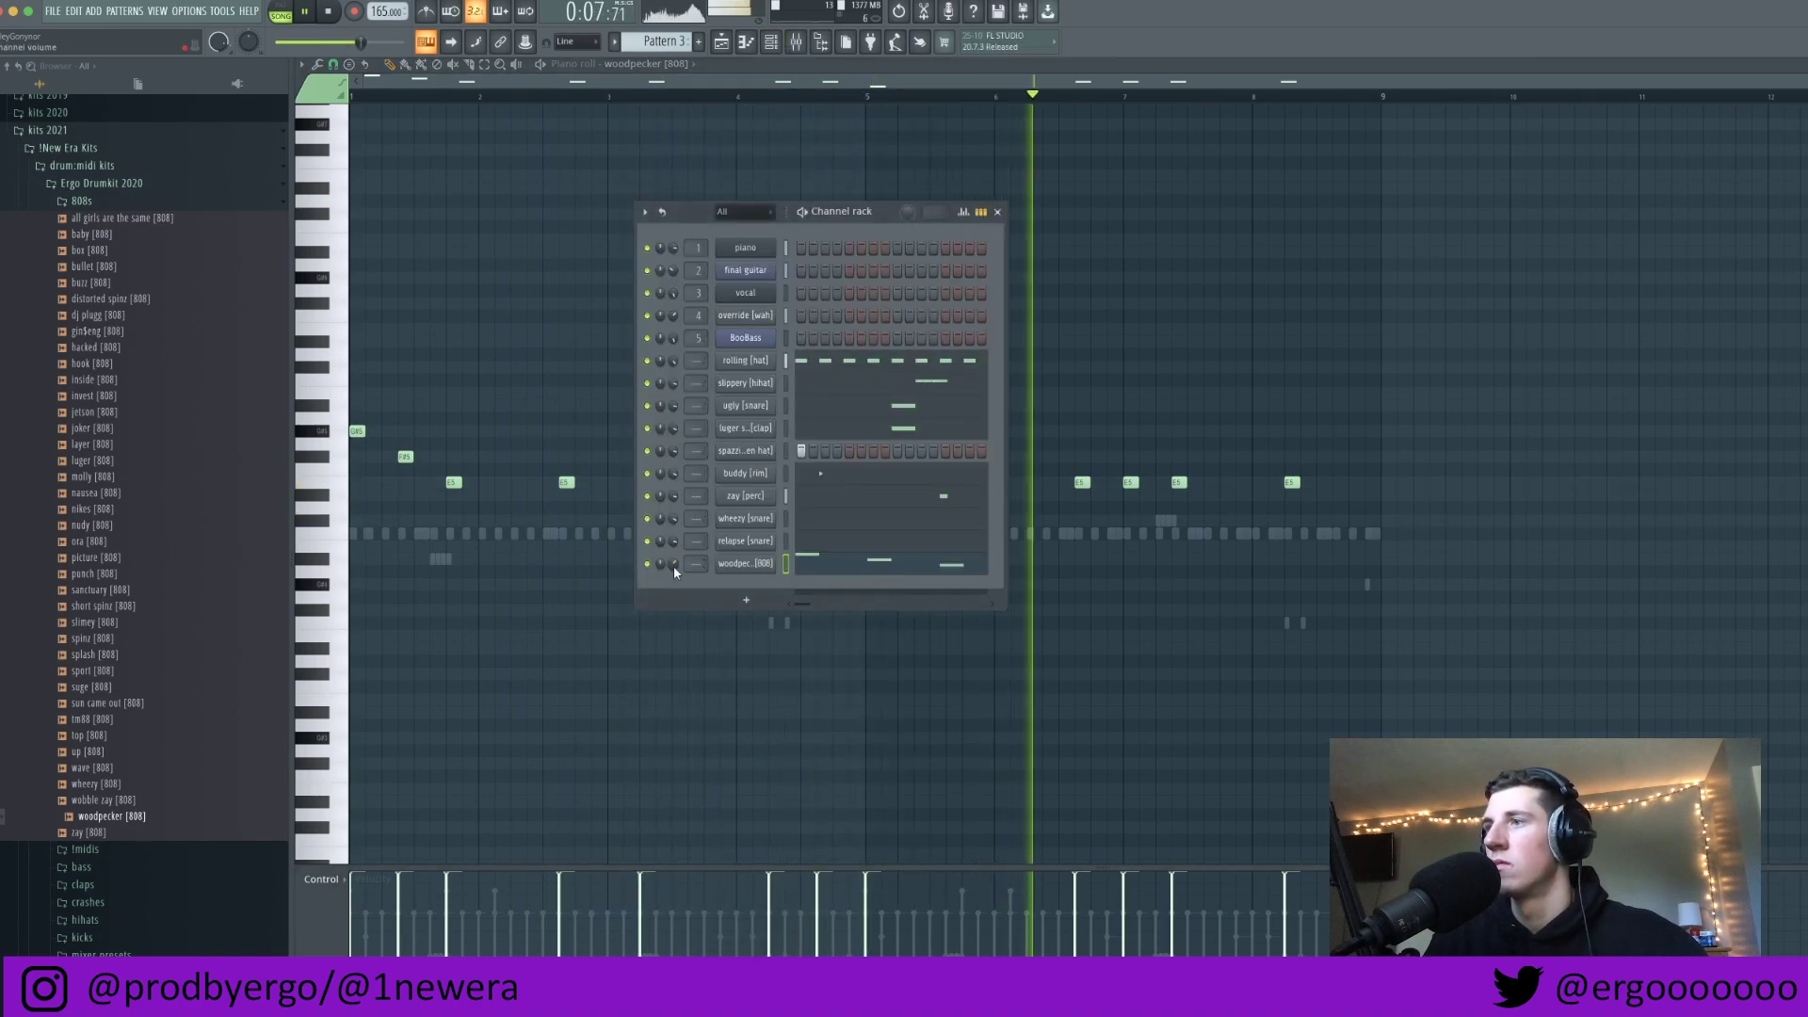
{"action": "scroll", "coordinate": [113, 458], "scroll_direction": "up", "scroll_amount": 3}
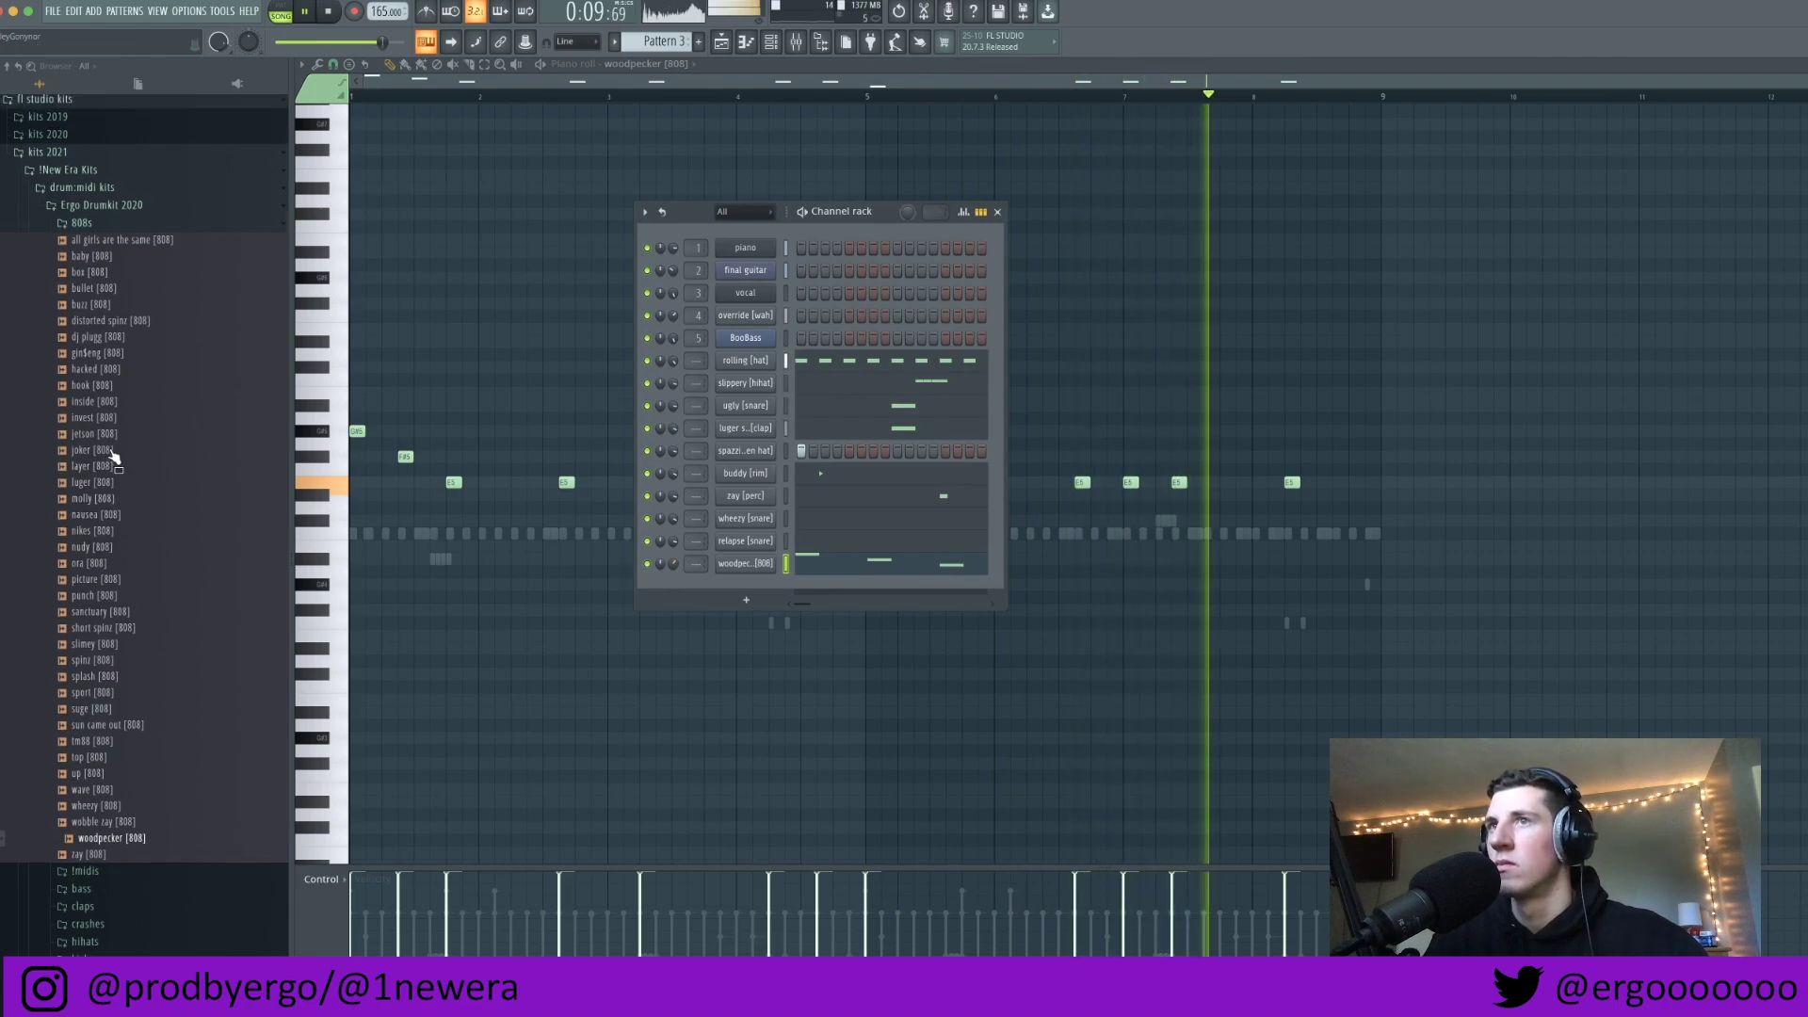
{"action": "left_click", "coordinate": [122, 311]}
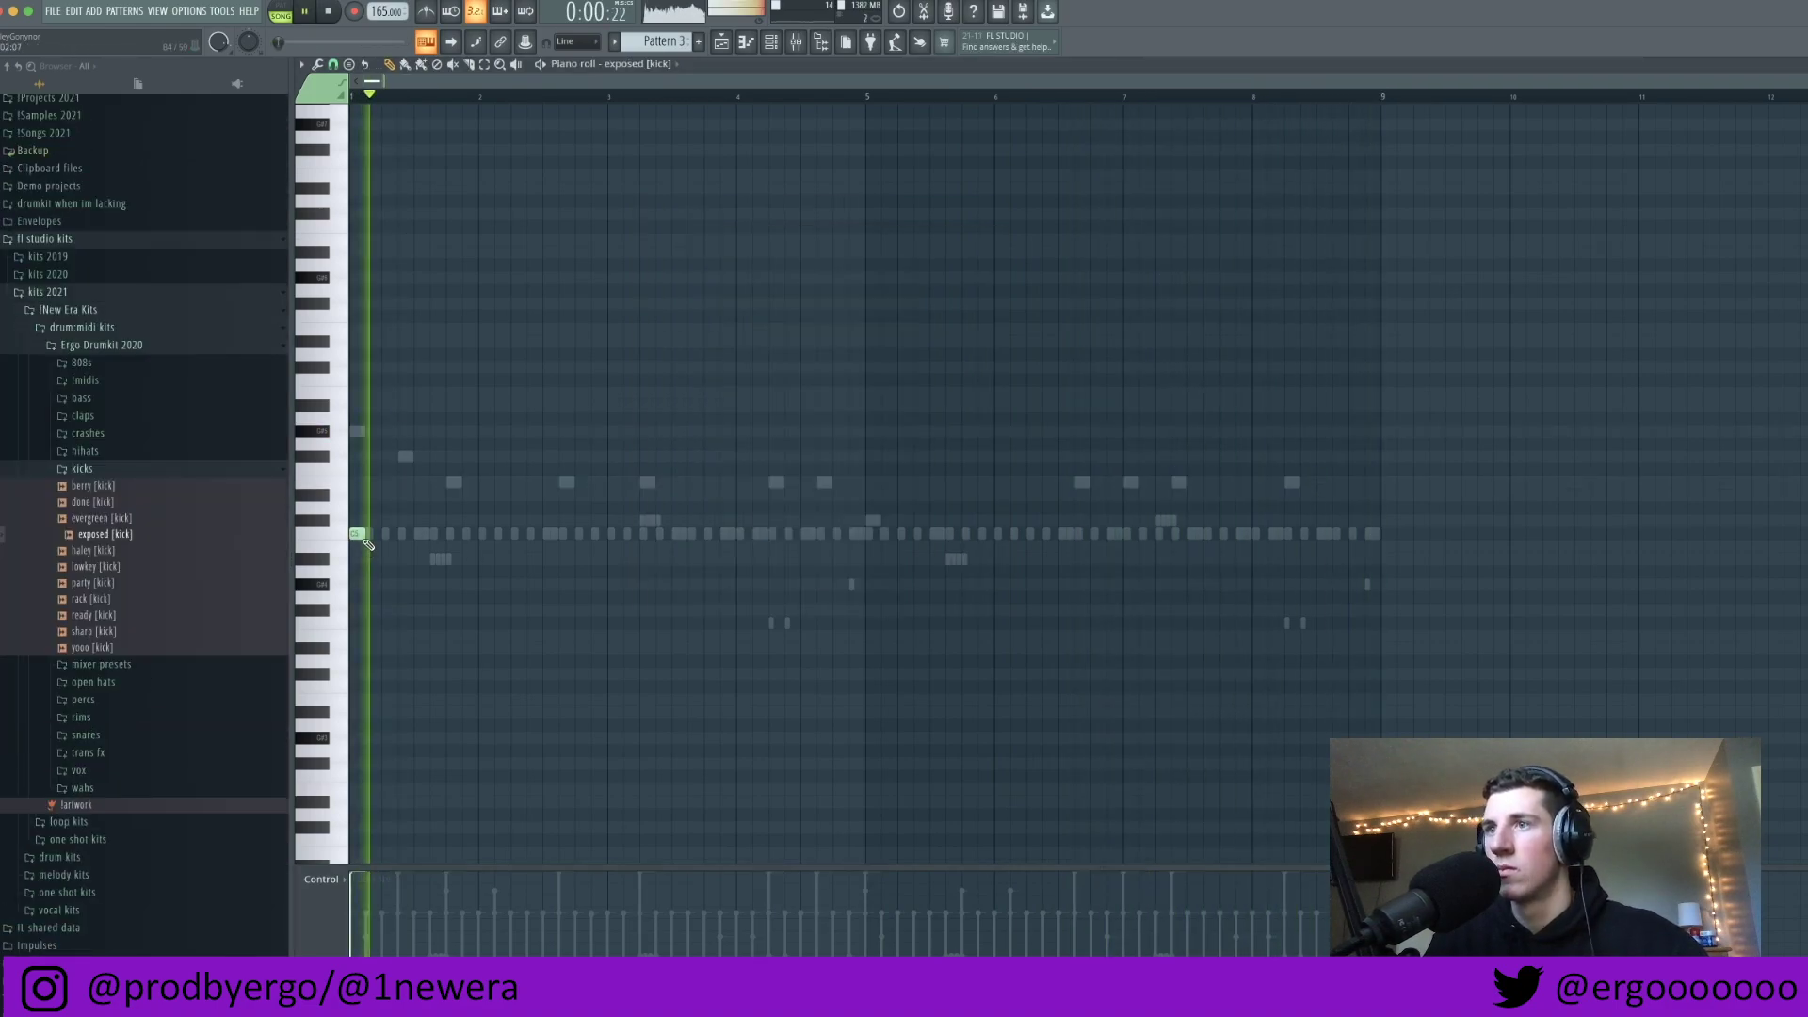
Step: Place C5 exposed [kick] notes under the 808 hits on beat 4 of bar 1, late in bar 2 and on beat 2 of bar 4
{"action": "left_click", "coordinate": [453, 534]}
{"action": "left_click", "coordinate": [566, 534]}
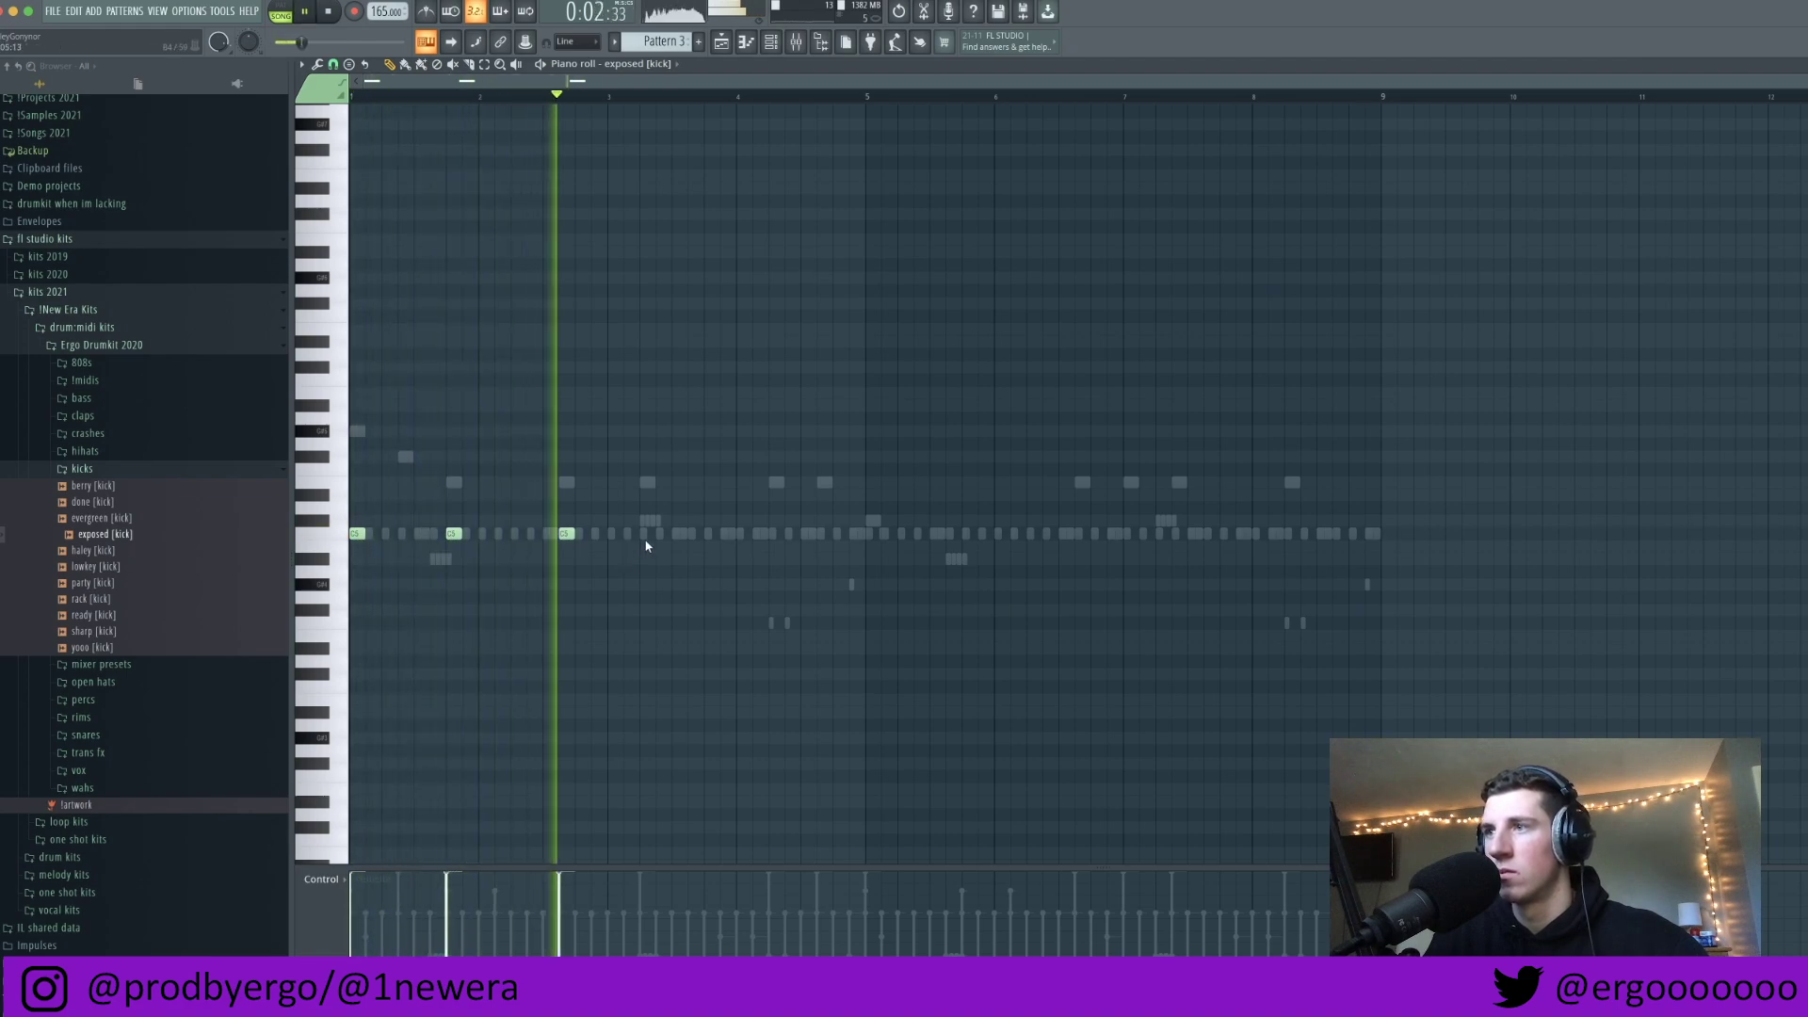
{"action": "left_click", "coordinate": [779, 533]}
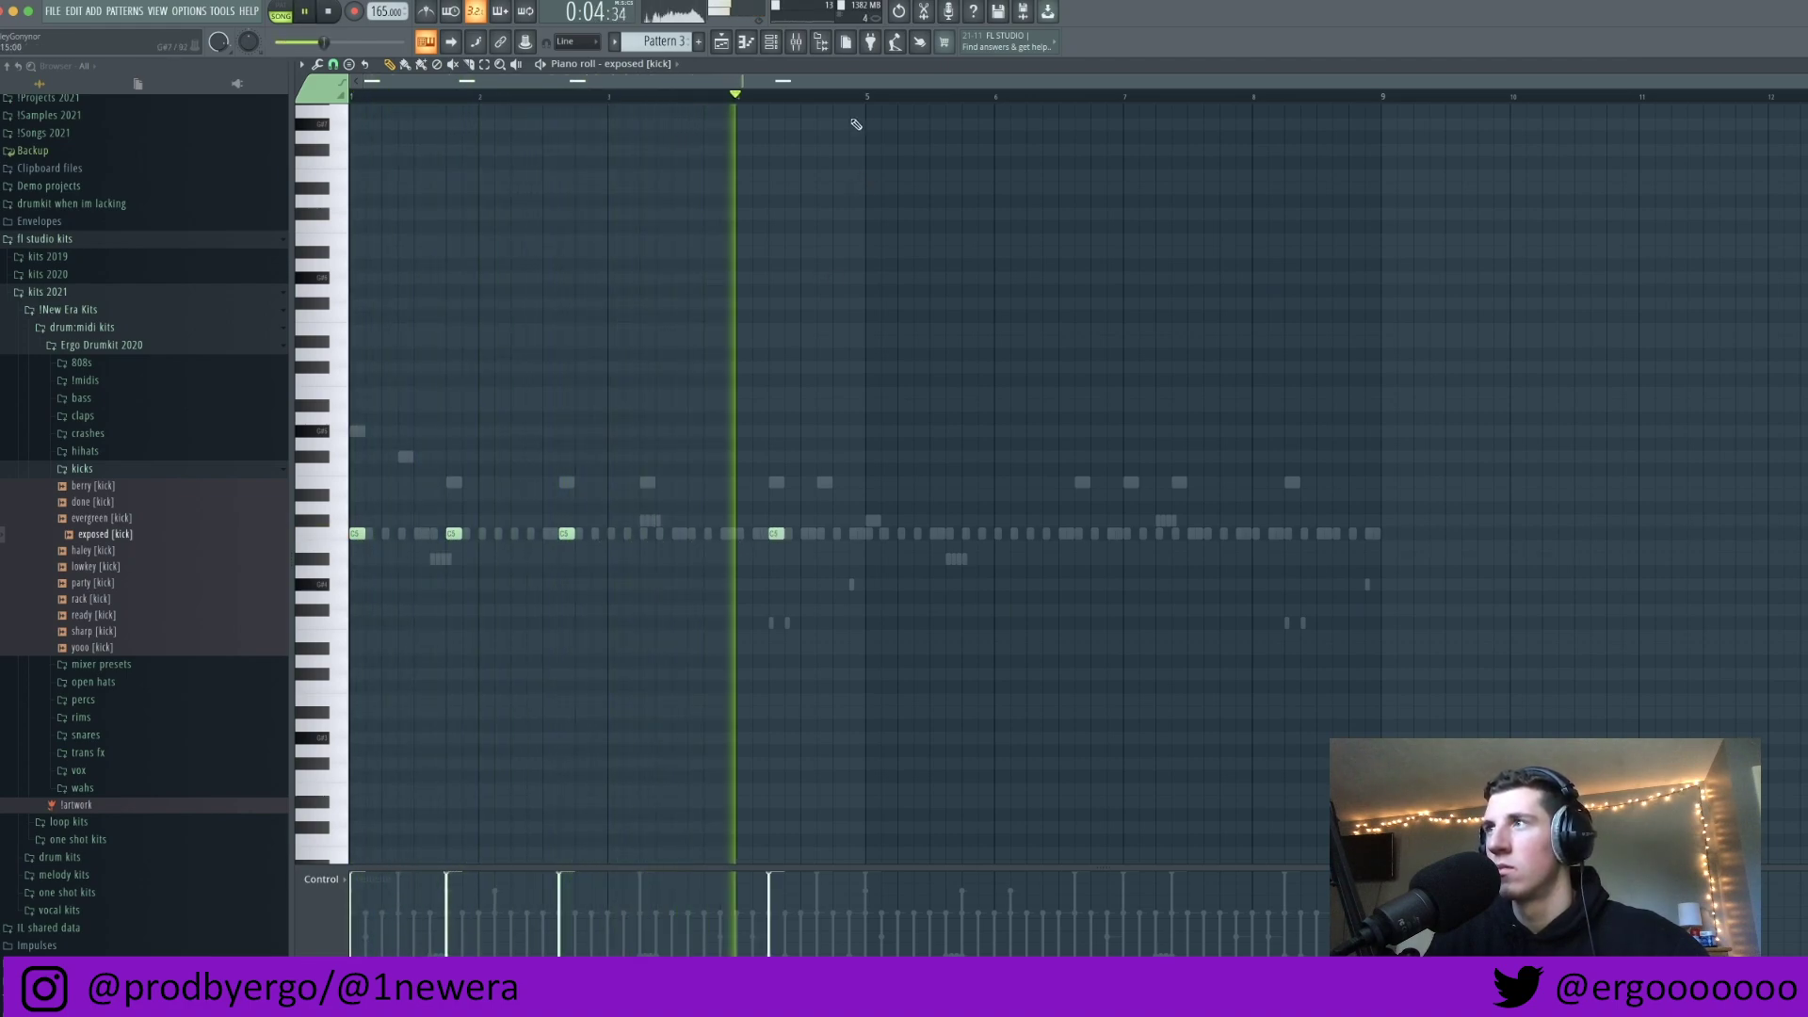
Step: Repeat the kick notes of bars 1 to 4 in bars 5 to 8 and delete the copied kick late in bar 5
{"action": "left_click_drag", "start_coordinate": [862, 97], "coordinate": [352, 97]}
{"action": "key", "text": "ctrl+b"}
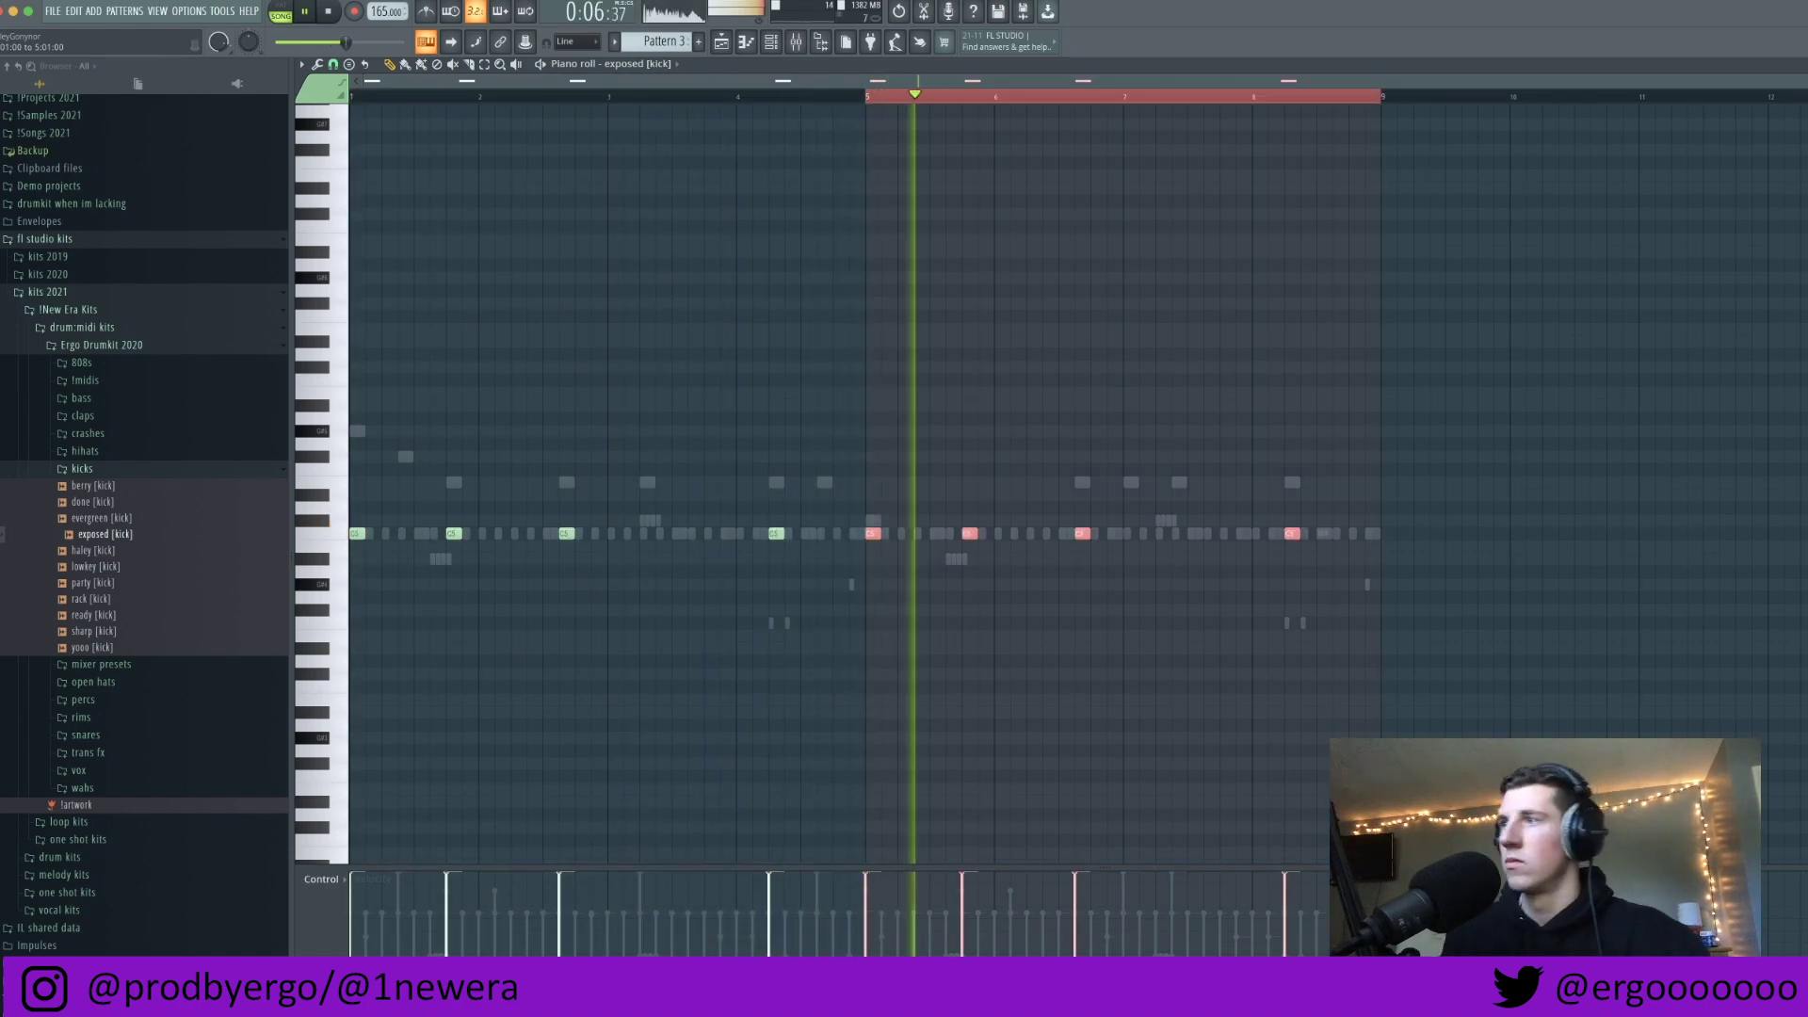
{"action": "left_click", "coordinate": [868, 99], "text": "ctrl"}
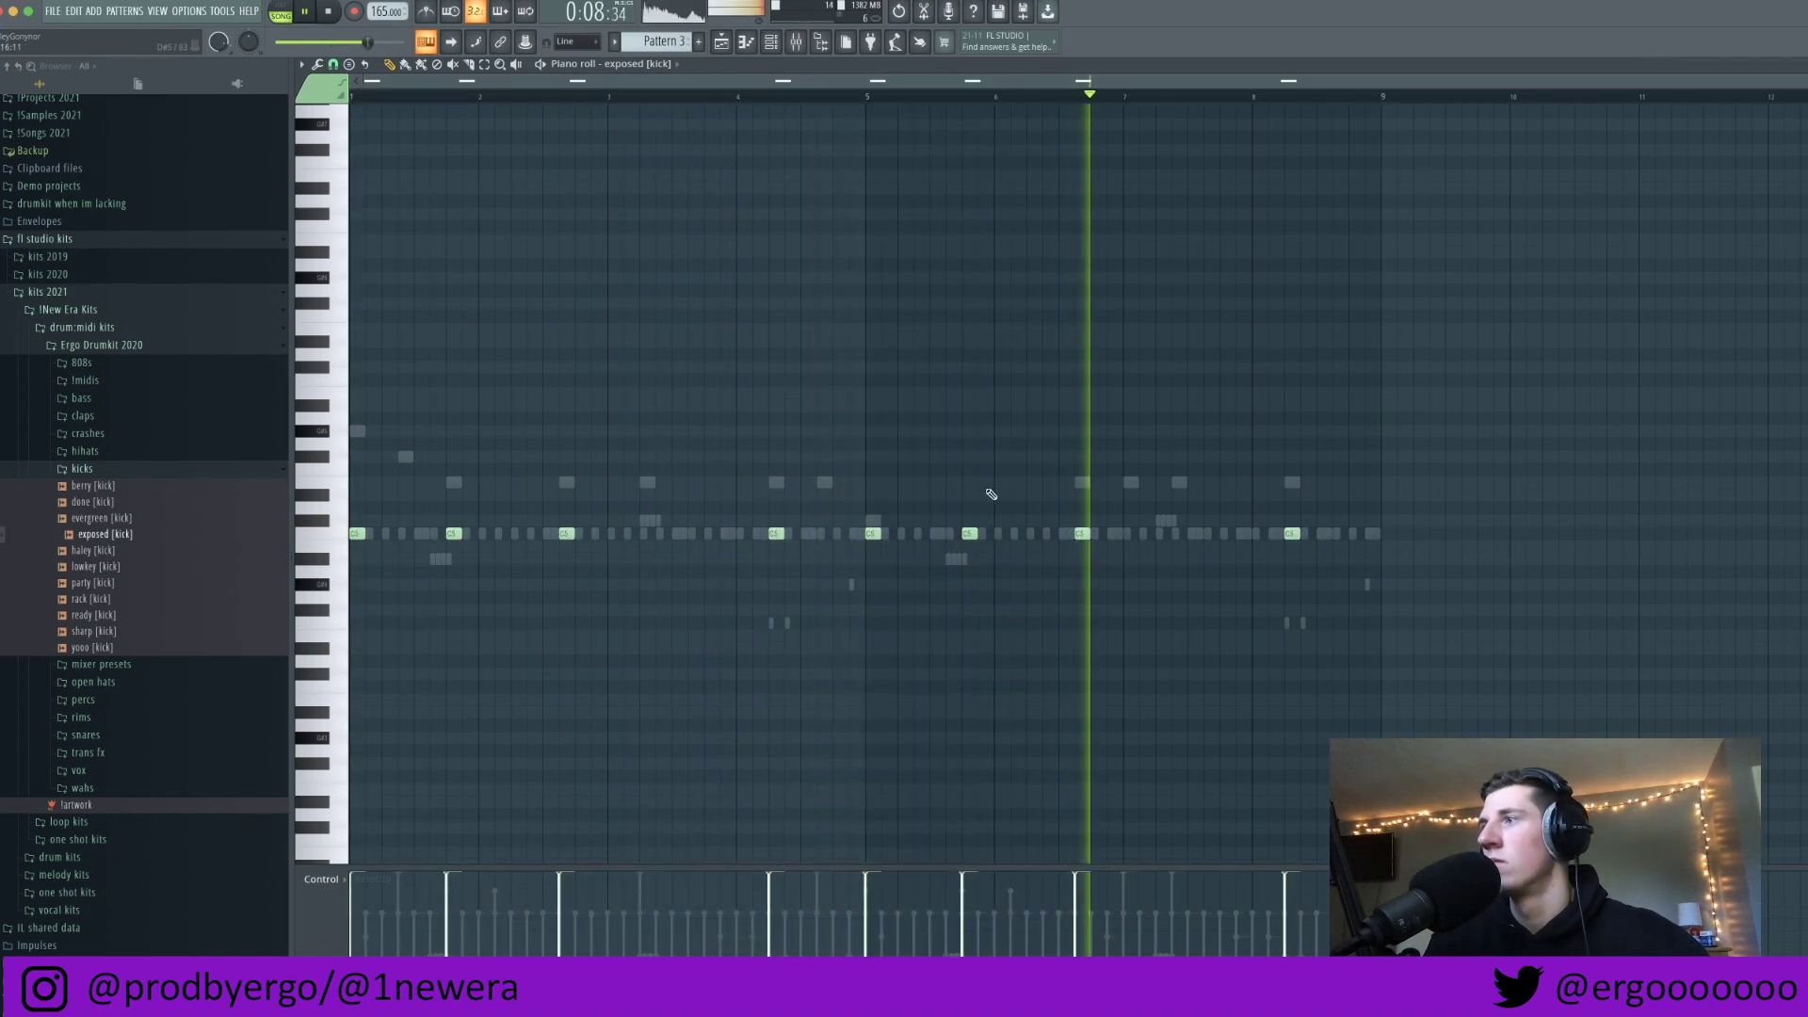
{"action": "right_click", "coordinate": [969, 534]}
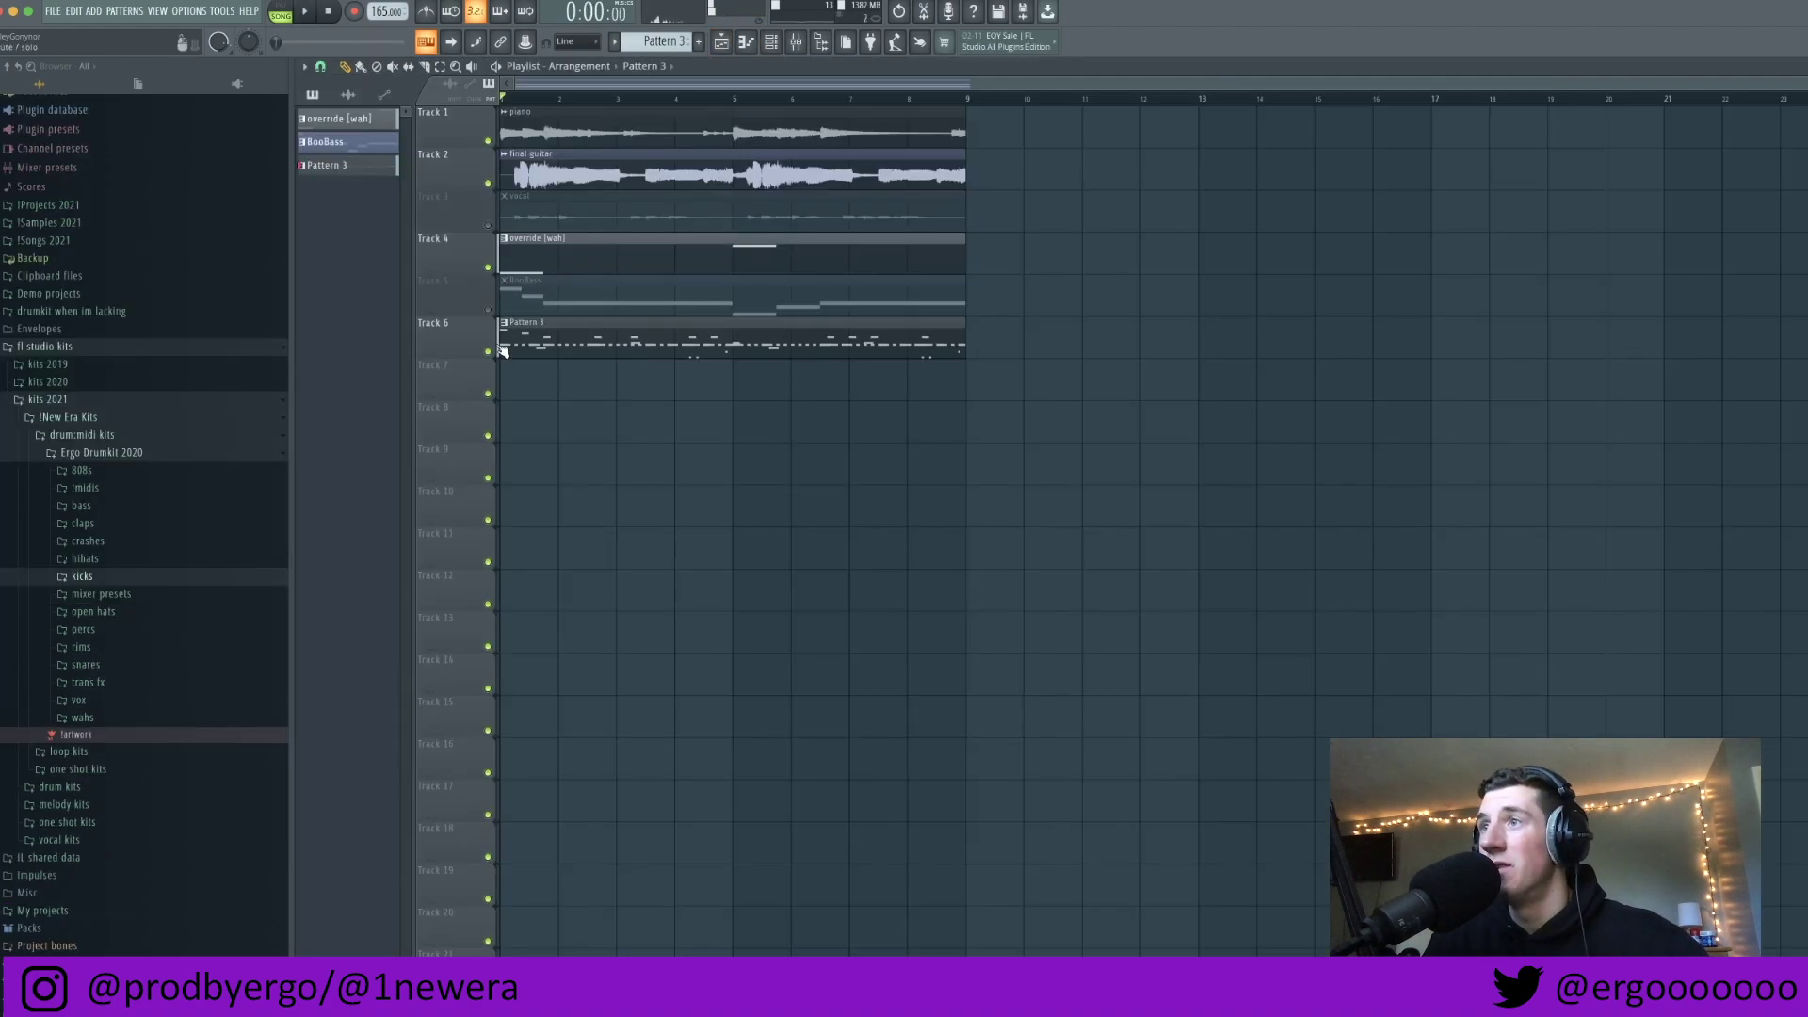
Step: Solo Track 6 in the playlist and play the drum pattern alone with the channel rack open
{"action": "left_click", "coordinate": [488, 351], "text": "ctrl"}
{"action": "key", "text": "space"}
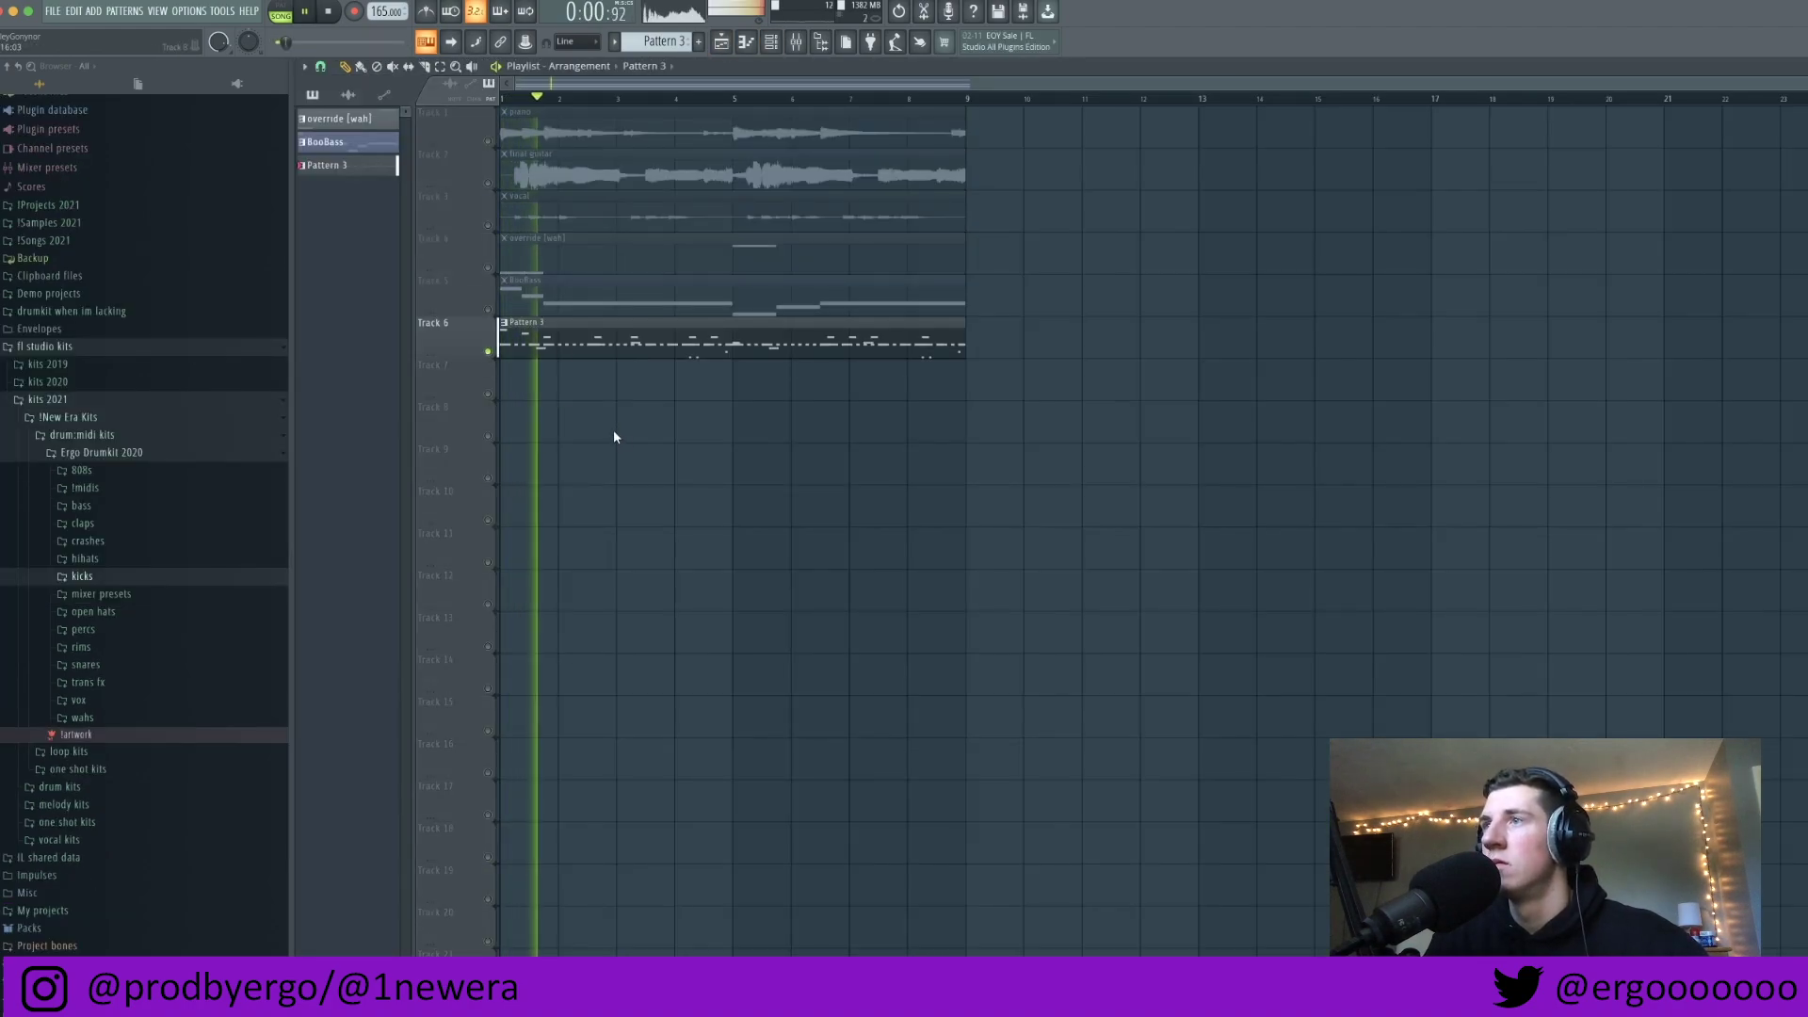
{"action": "left_click", "coordinate": [771, 42]}
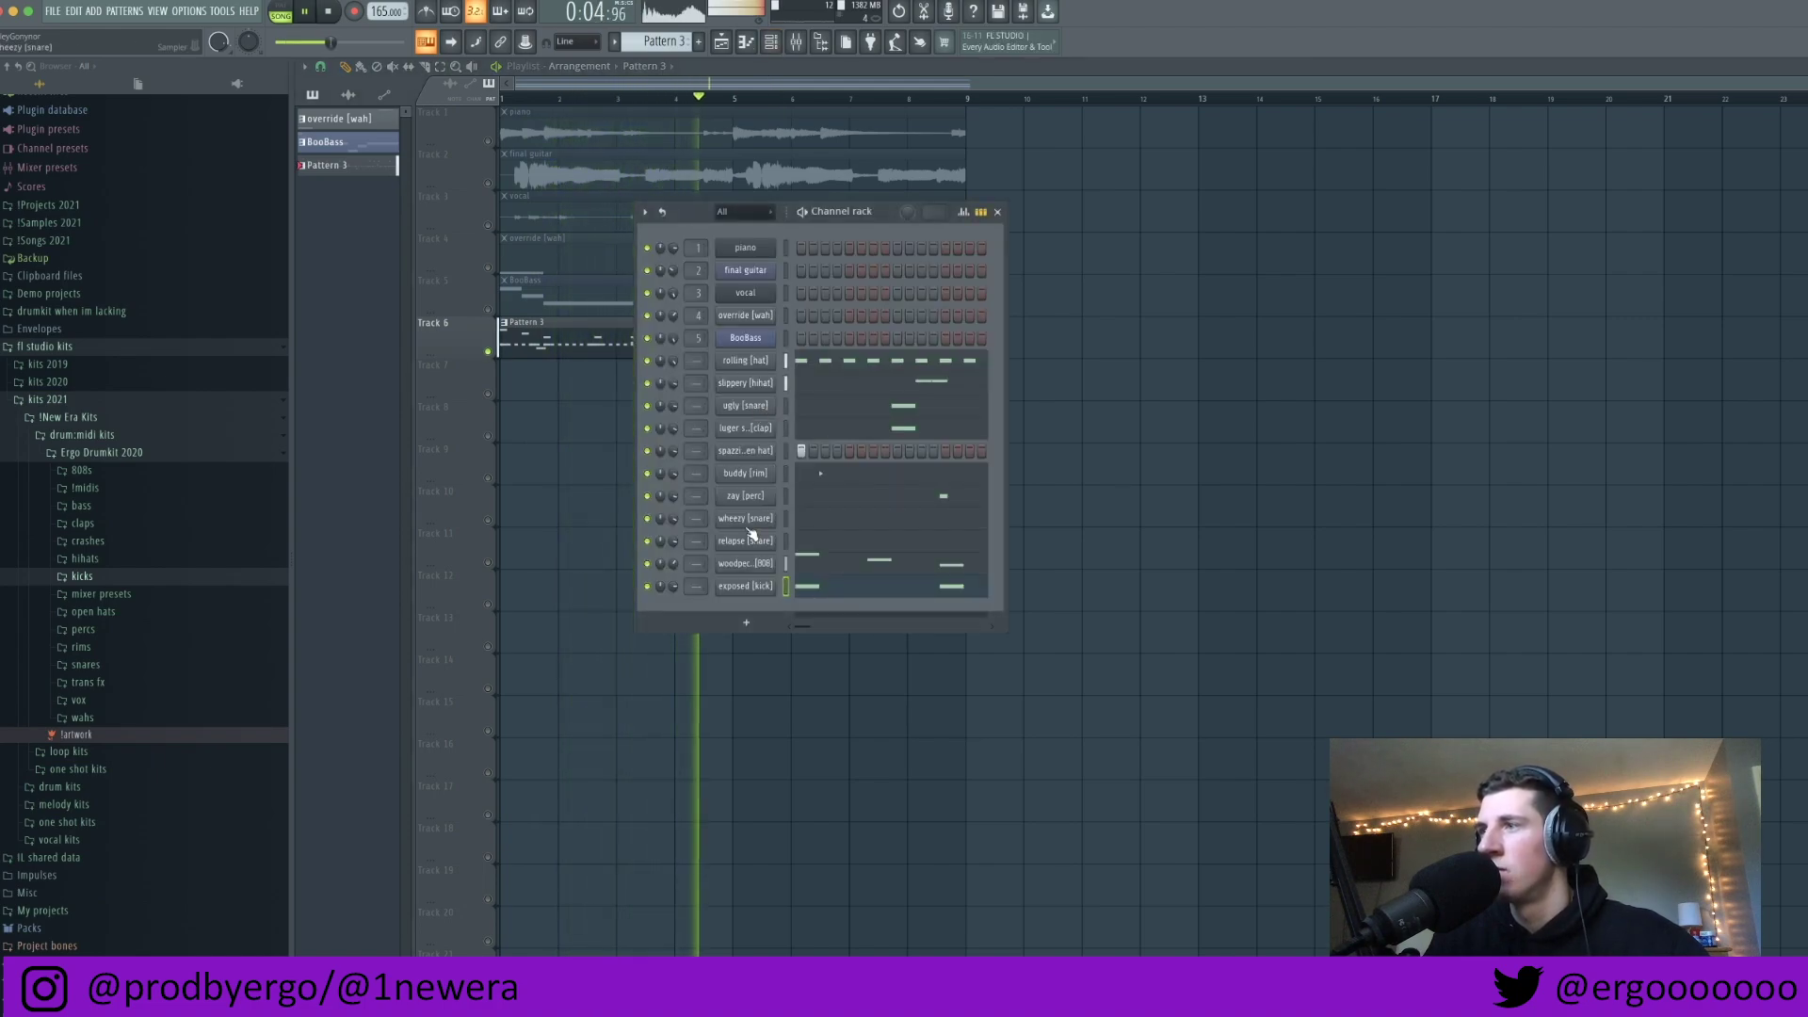
Step: Stop playback, route the drum channels to their own mixer tracks with rolling [hat] on track 7, and return to the playlist
{"action": "key", "text": "space"}
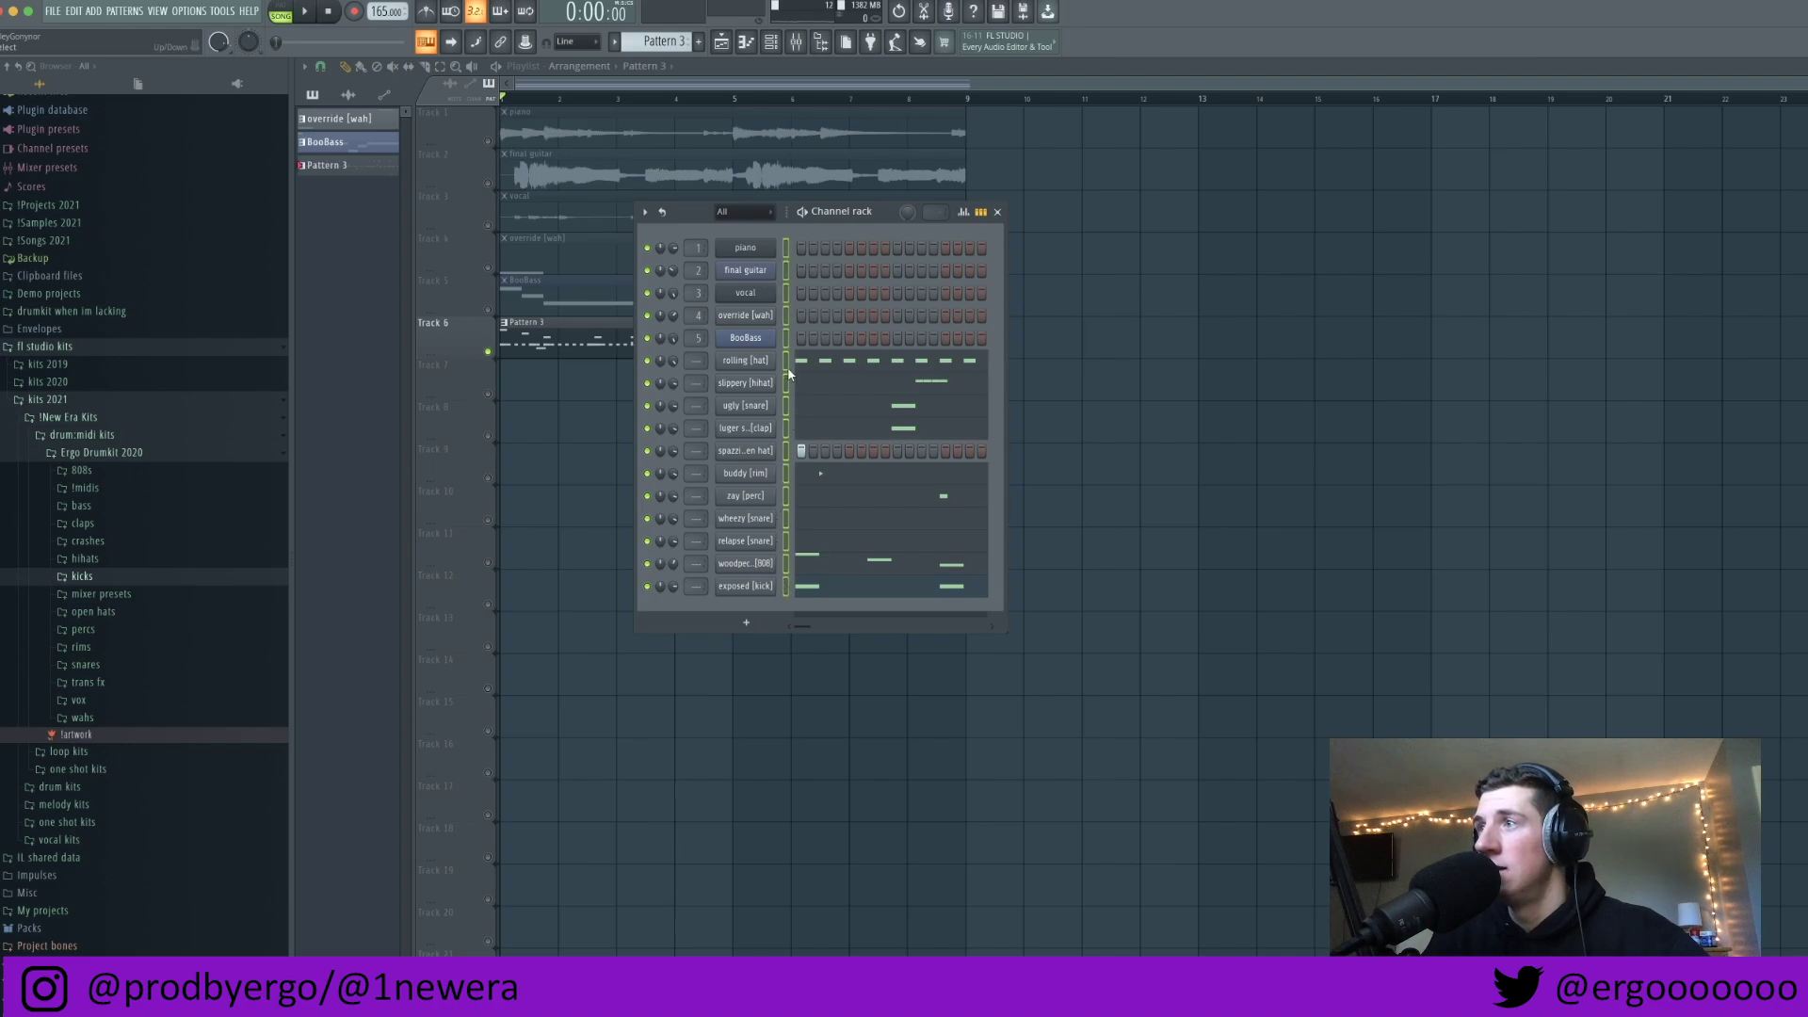
{"action": "key", "text": "F9"}
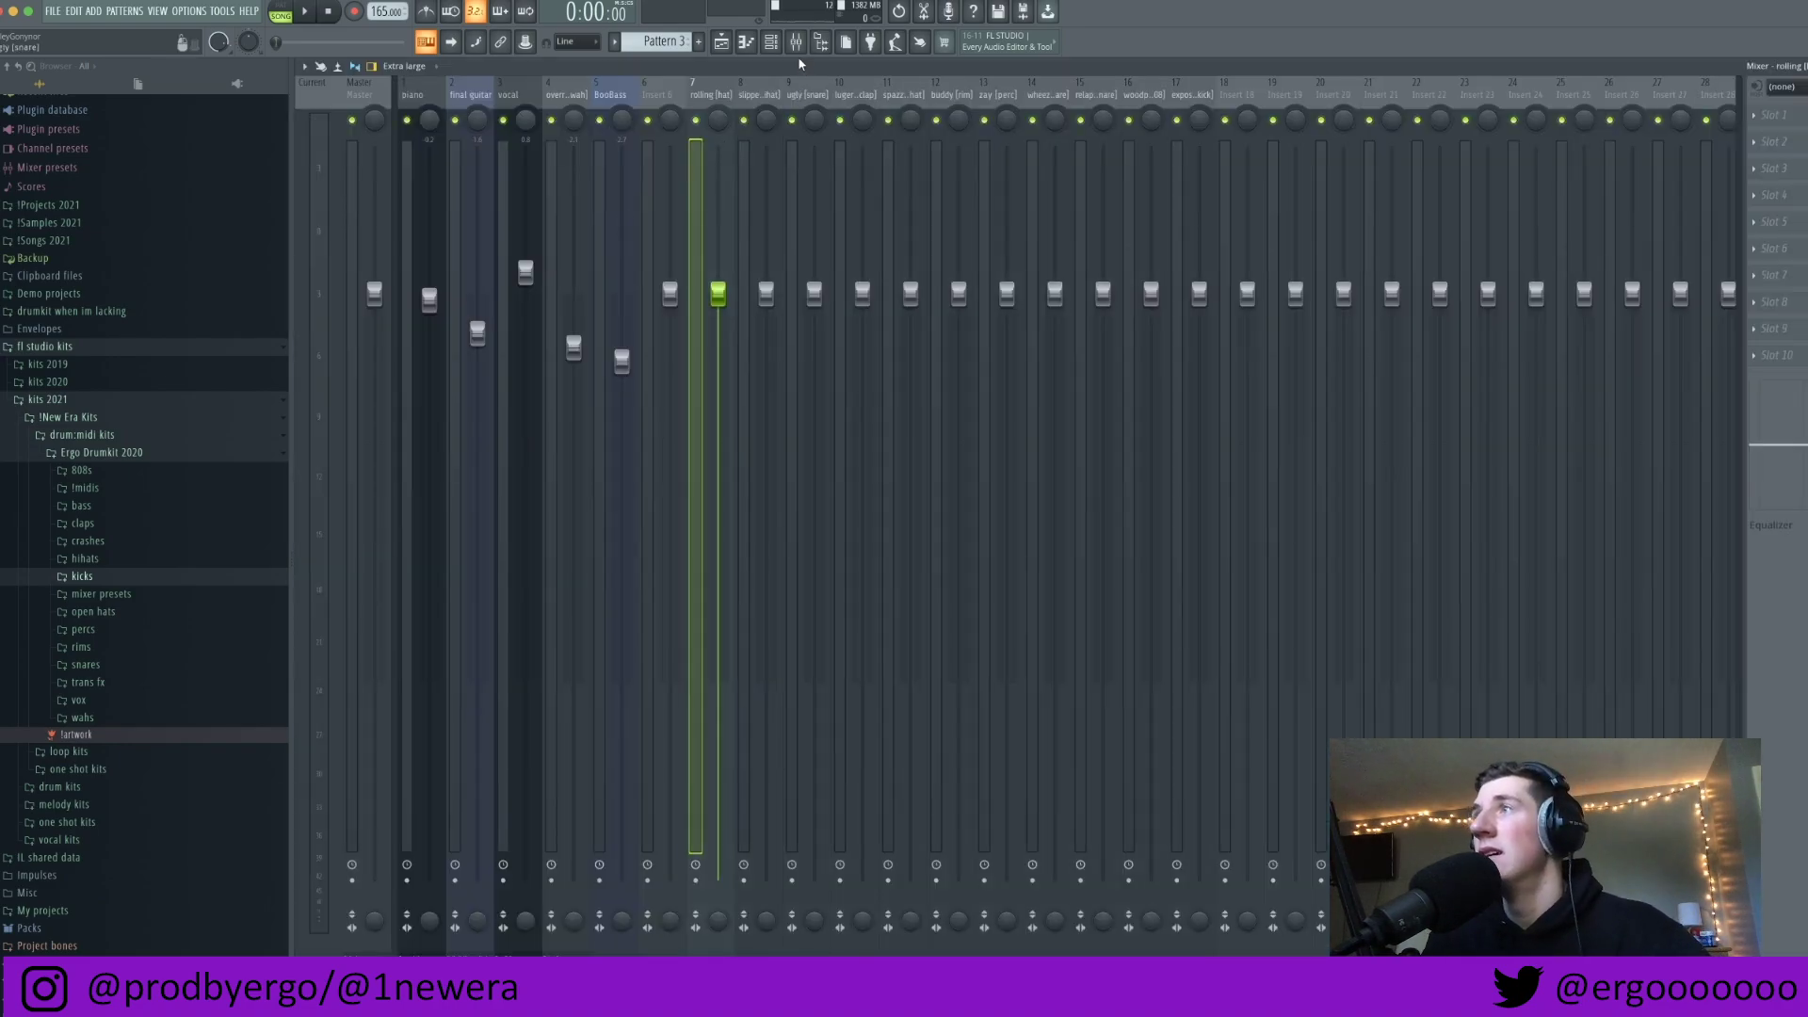
{"action": "left_click", "coordinate": [720, 42]}
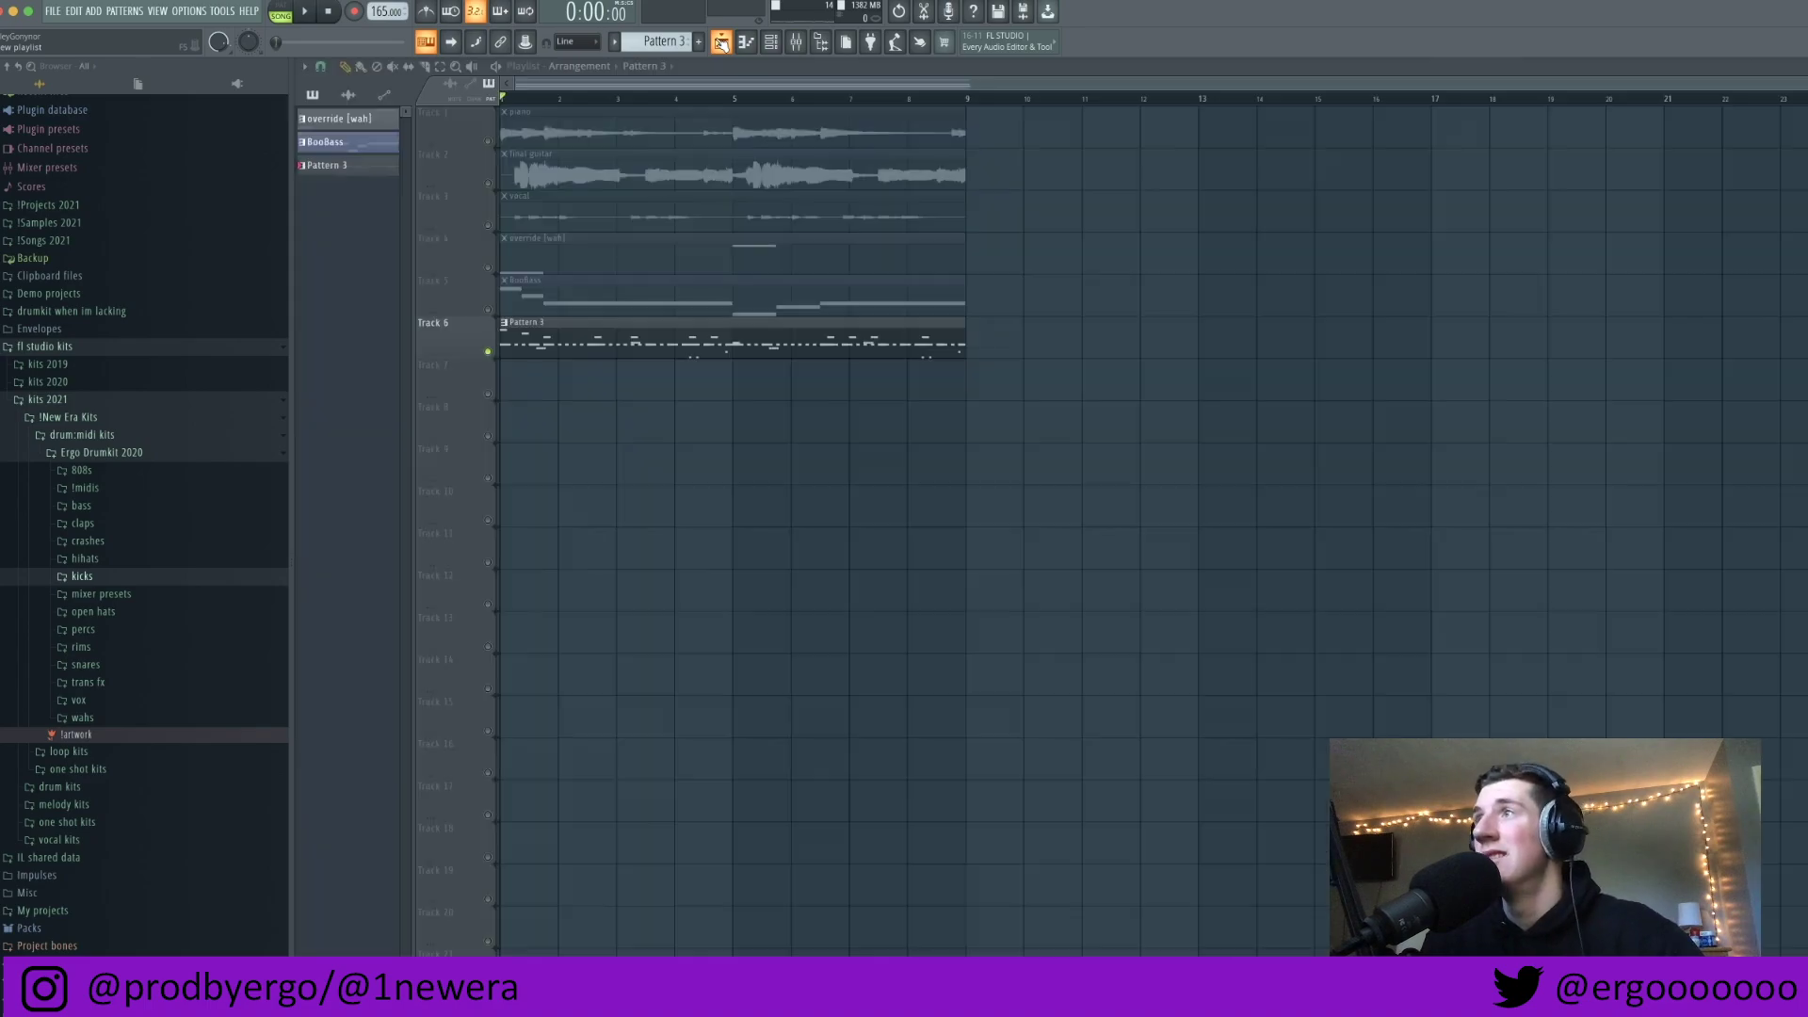